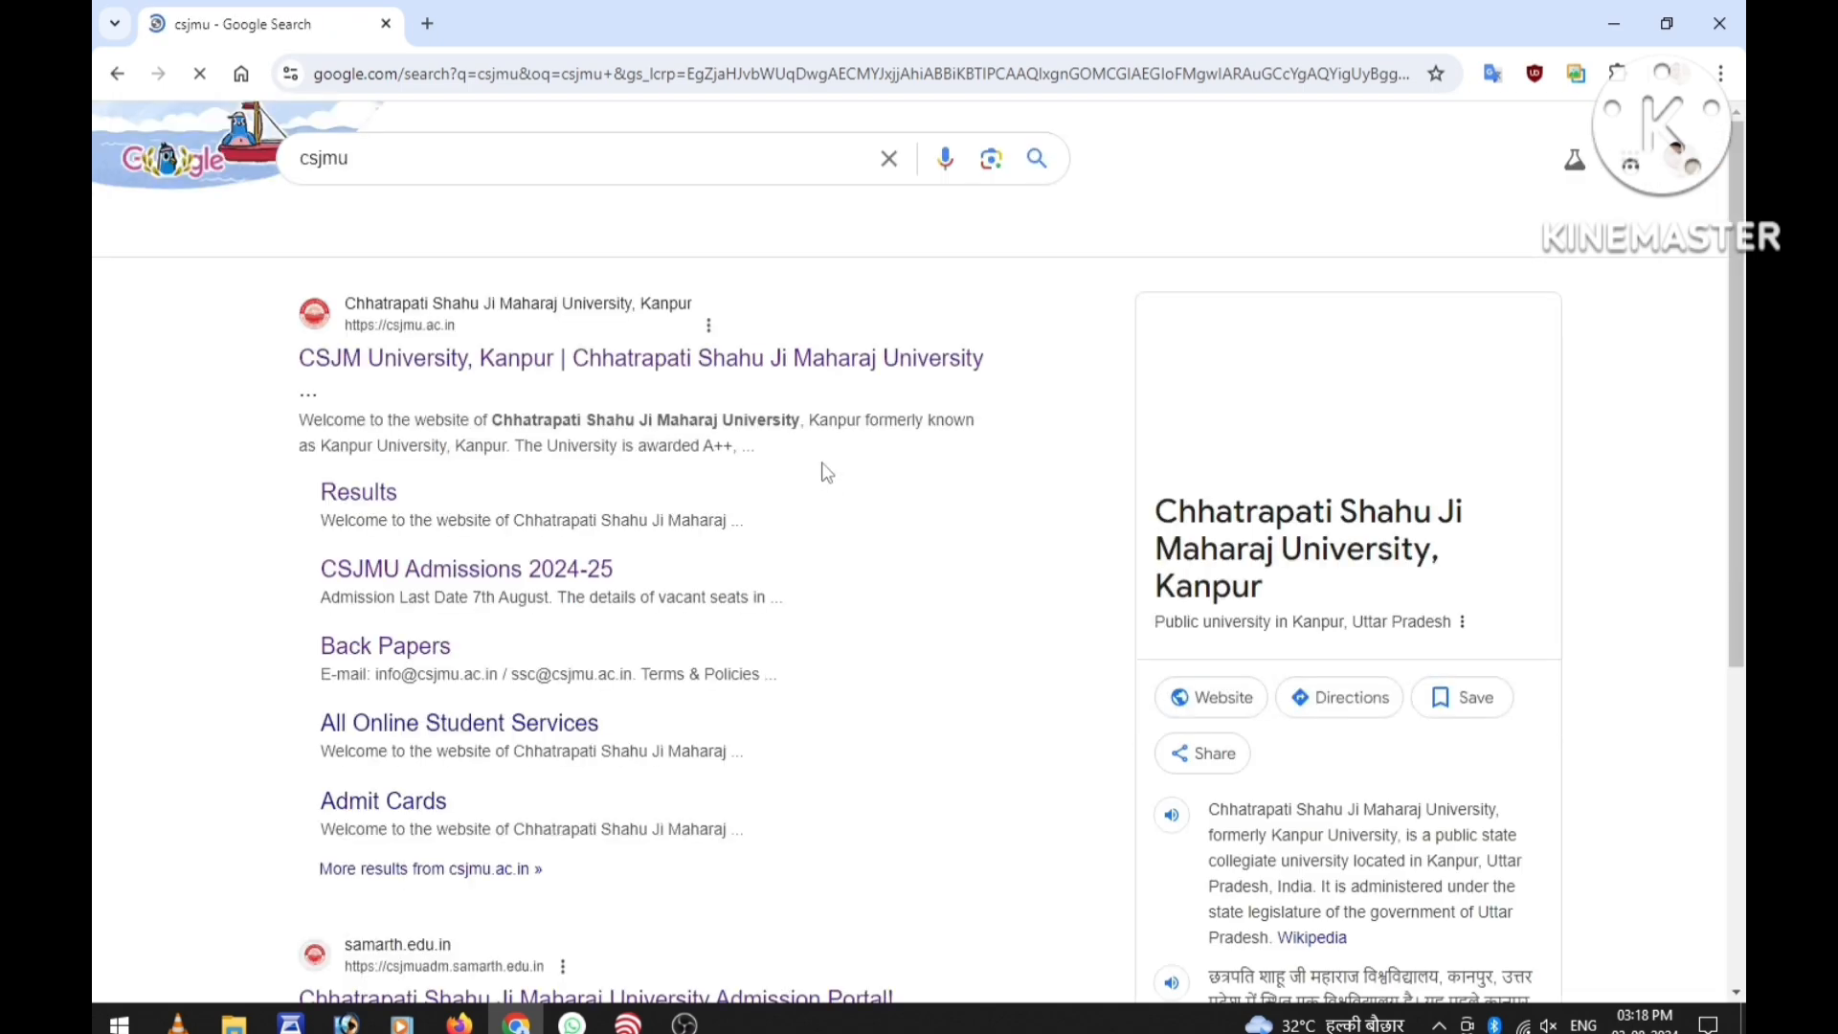
Open the CSJM University, Kanpur website from the search results and dismiss the admissions popup
{"action": "left_click", "coordinate": [592, 369]}
{"action": "left_click", "coordinate": [550, 427]}
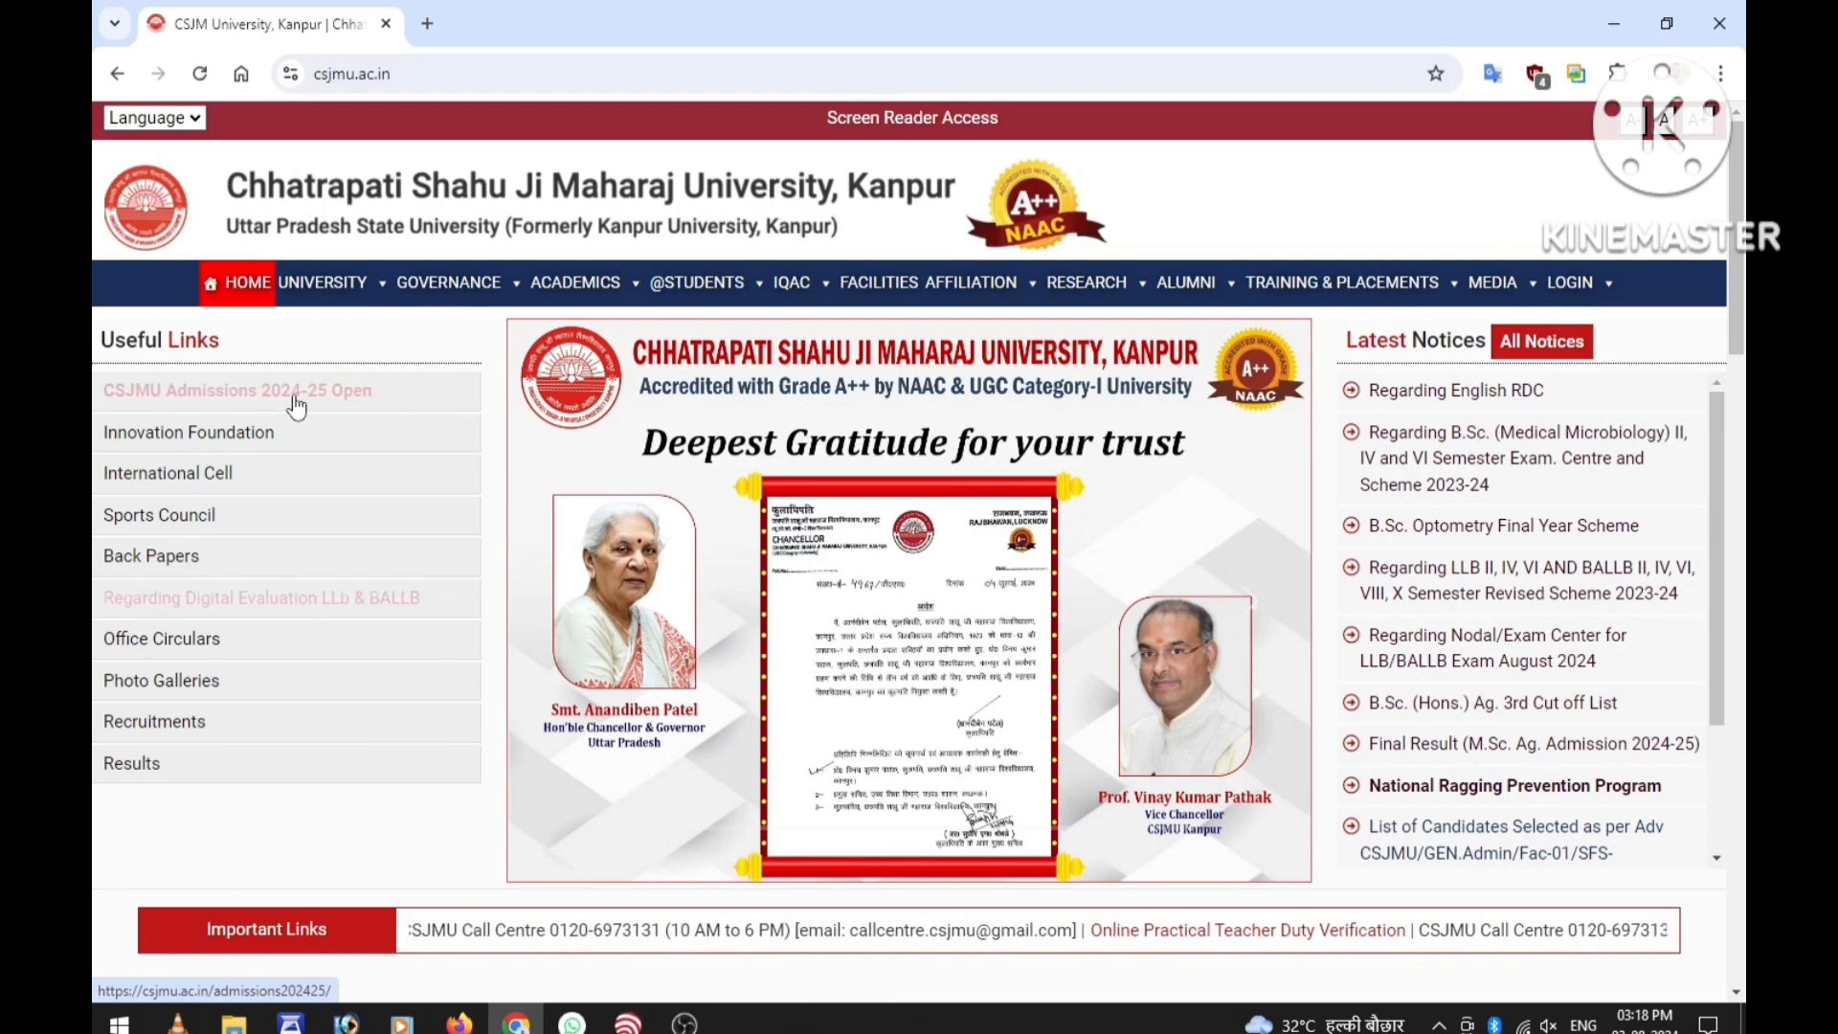
Go from CSJMU Admissions 2024-25 through the Samarth Portal link to the New Registration form
{"action": "left_click", "coordinate": [287, 400]}
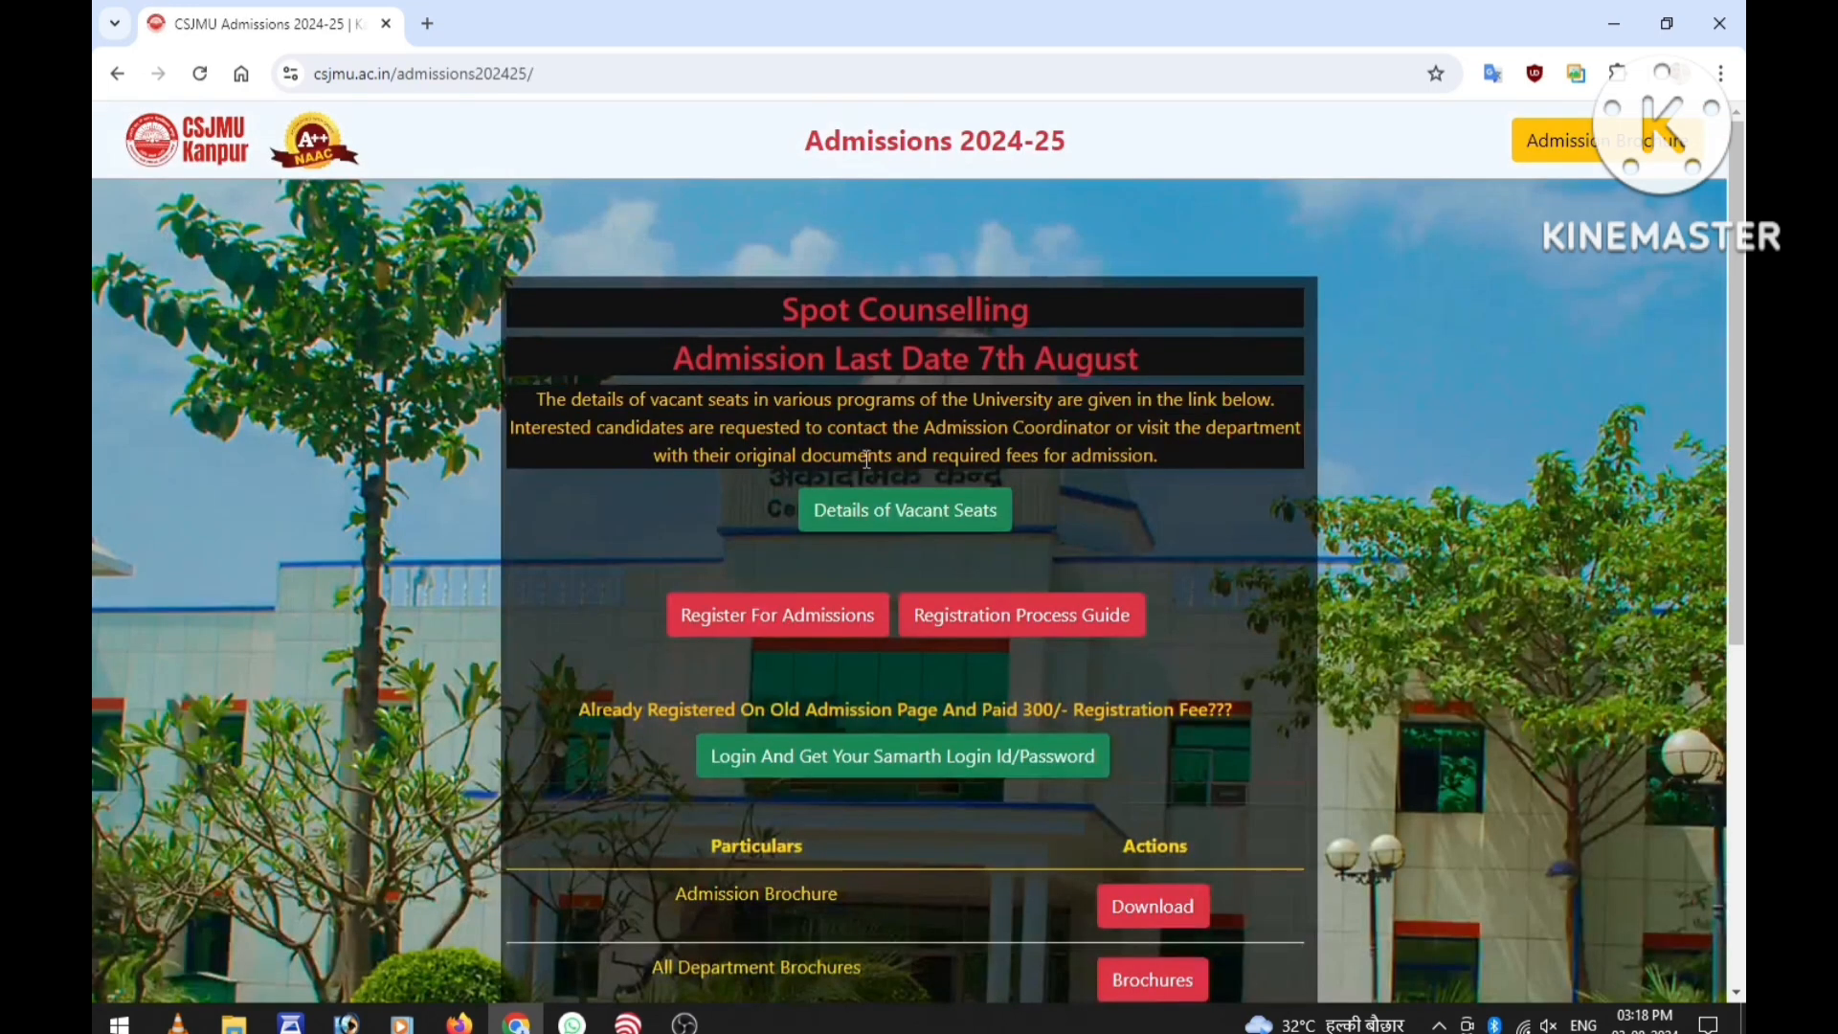
{"action": "scroll", "coordinate": [1067, 409], "scroll_direction": "down", "scroll_amount": 1}
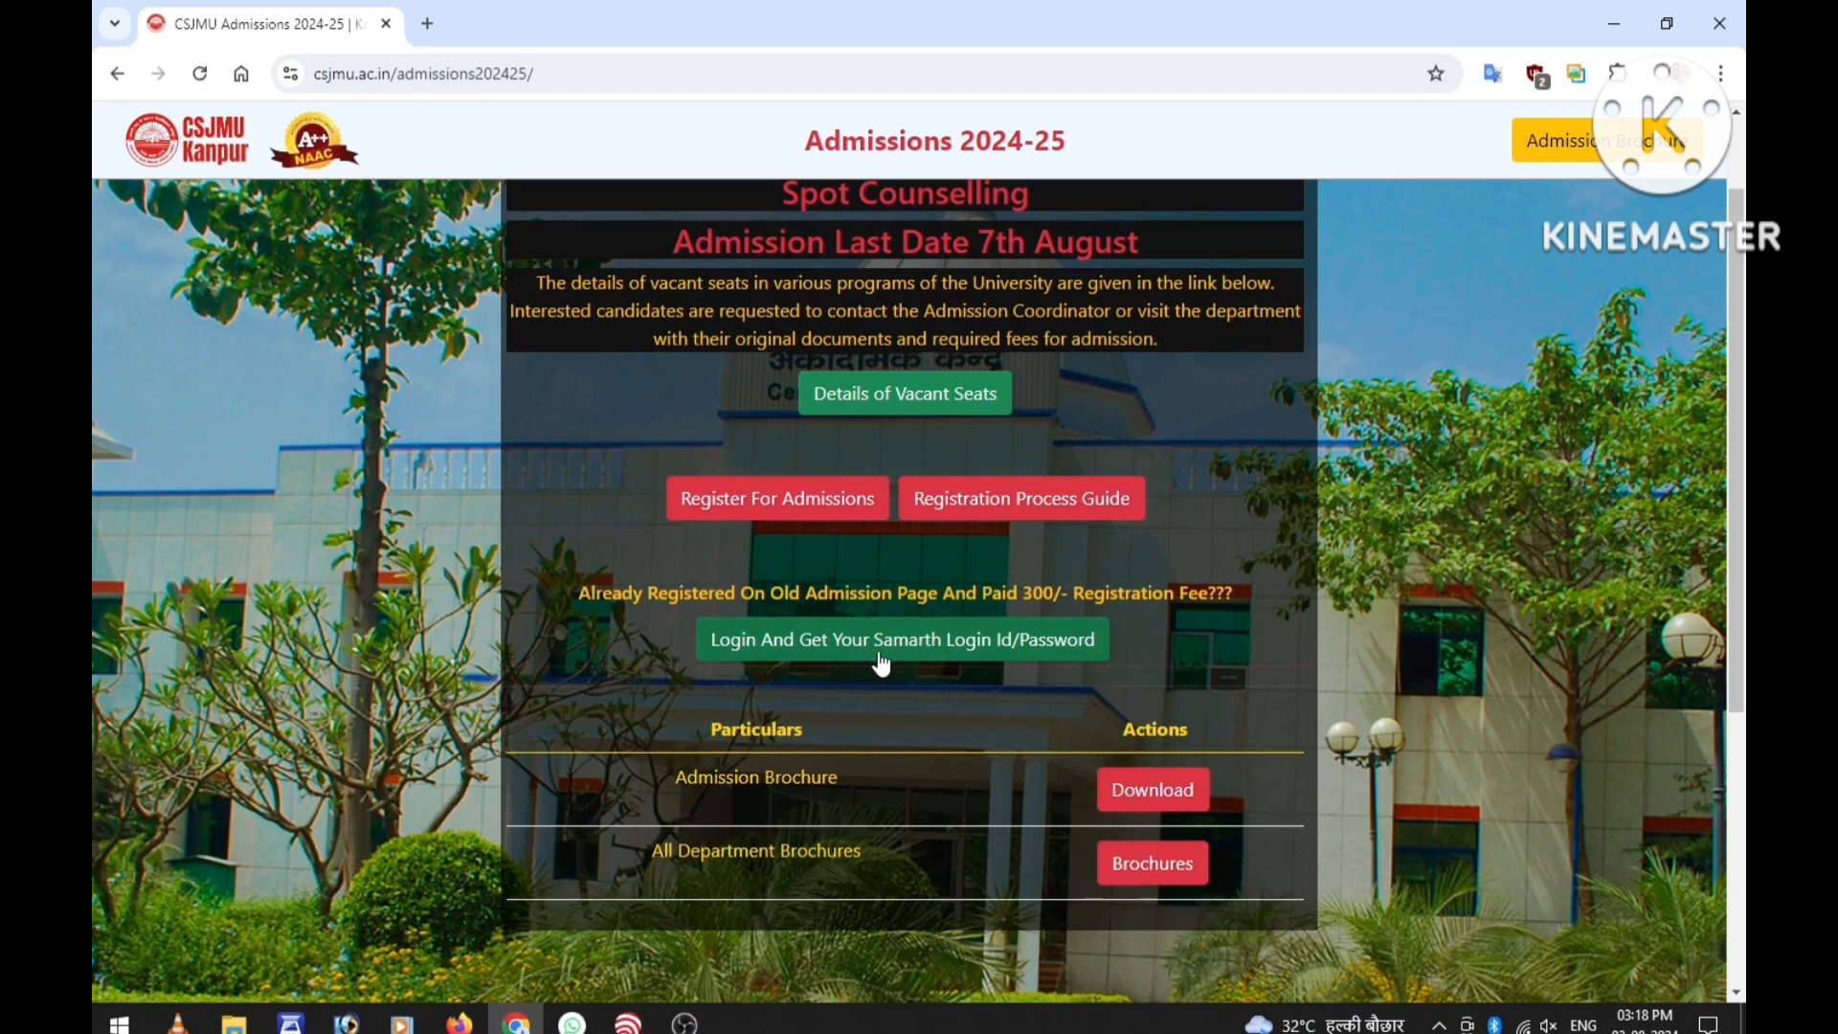
{"action": "left_click", "coordinate": [946, 659]}
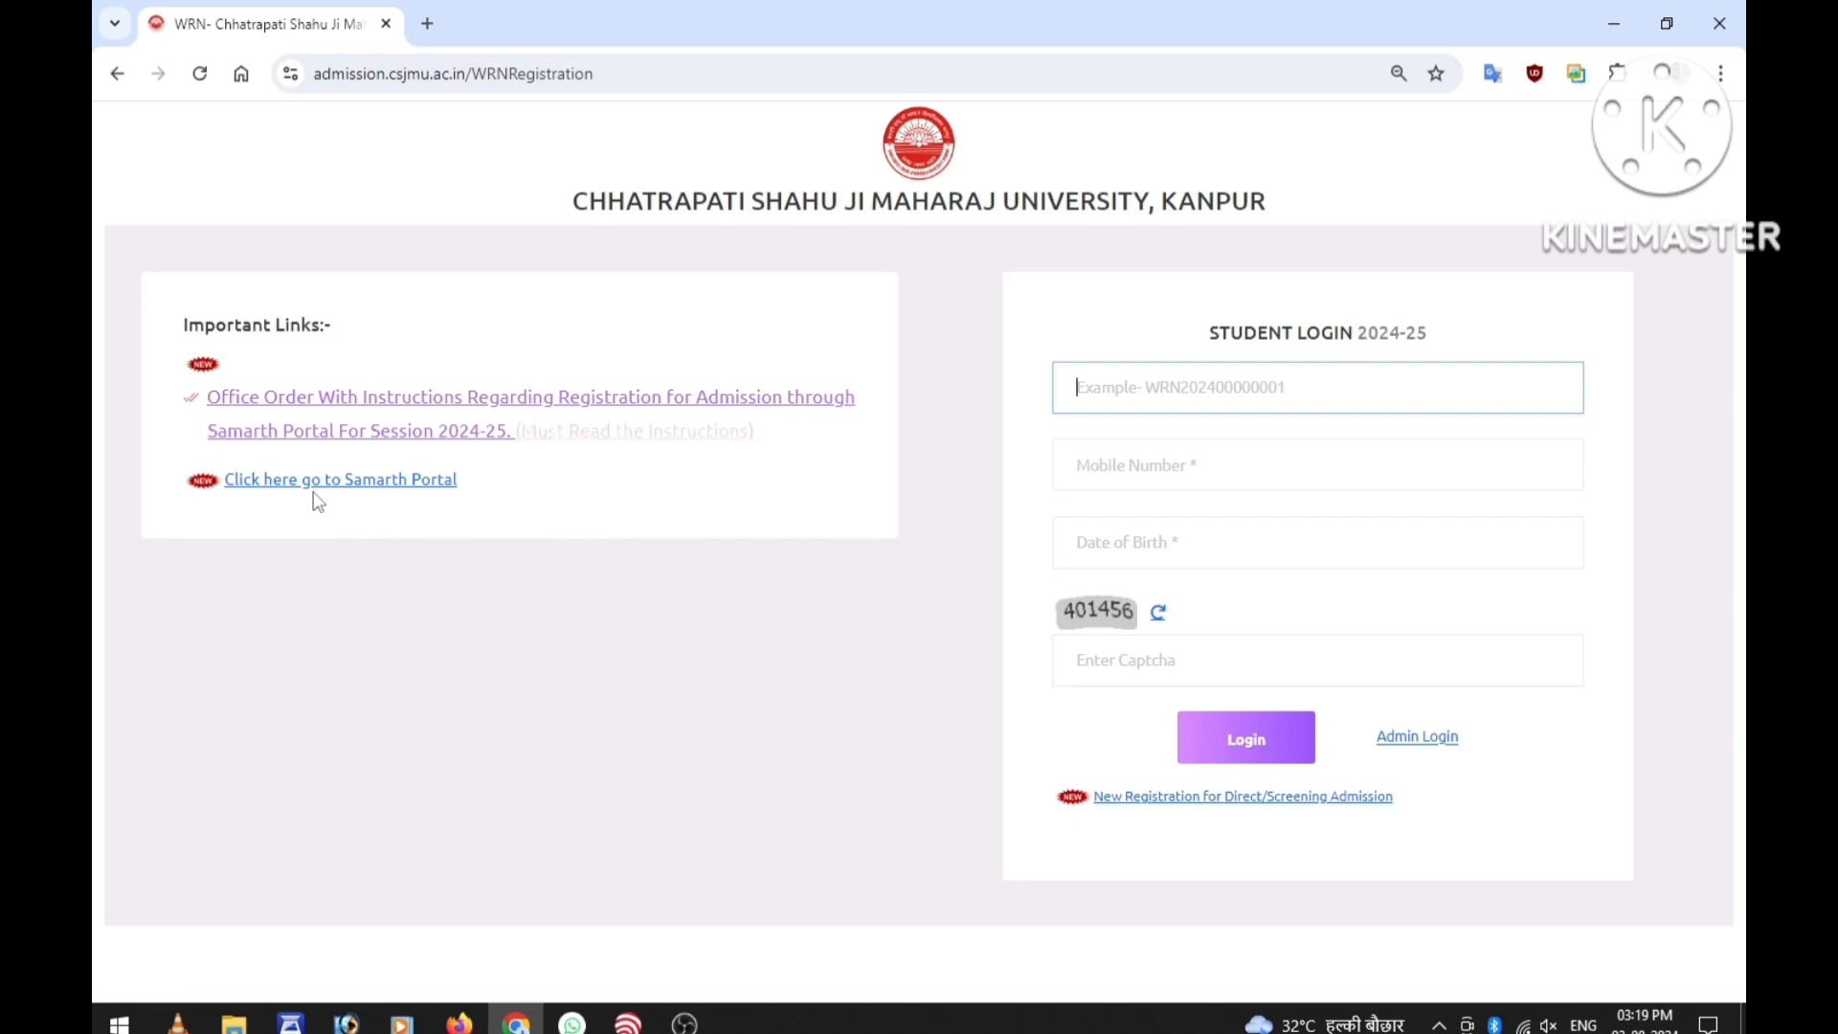
{"action": "left_click", "coordinate": [364, 486]}
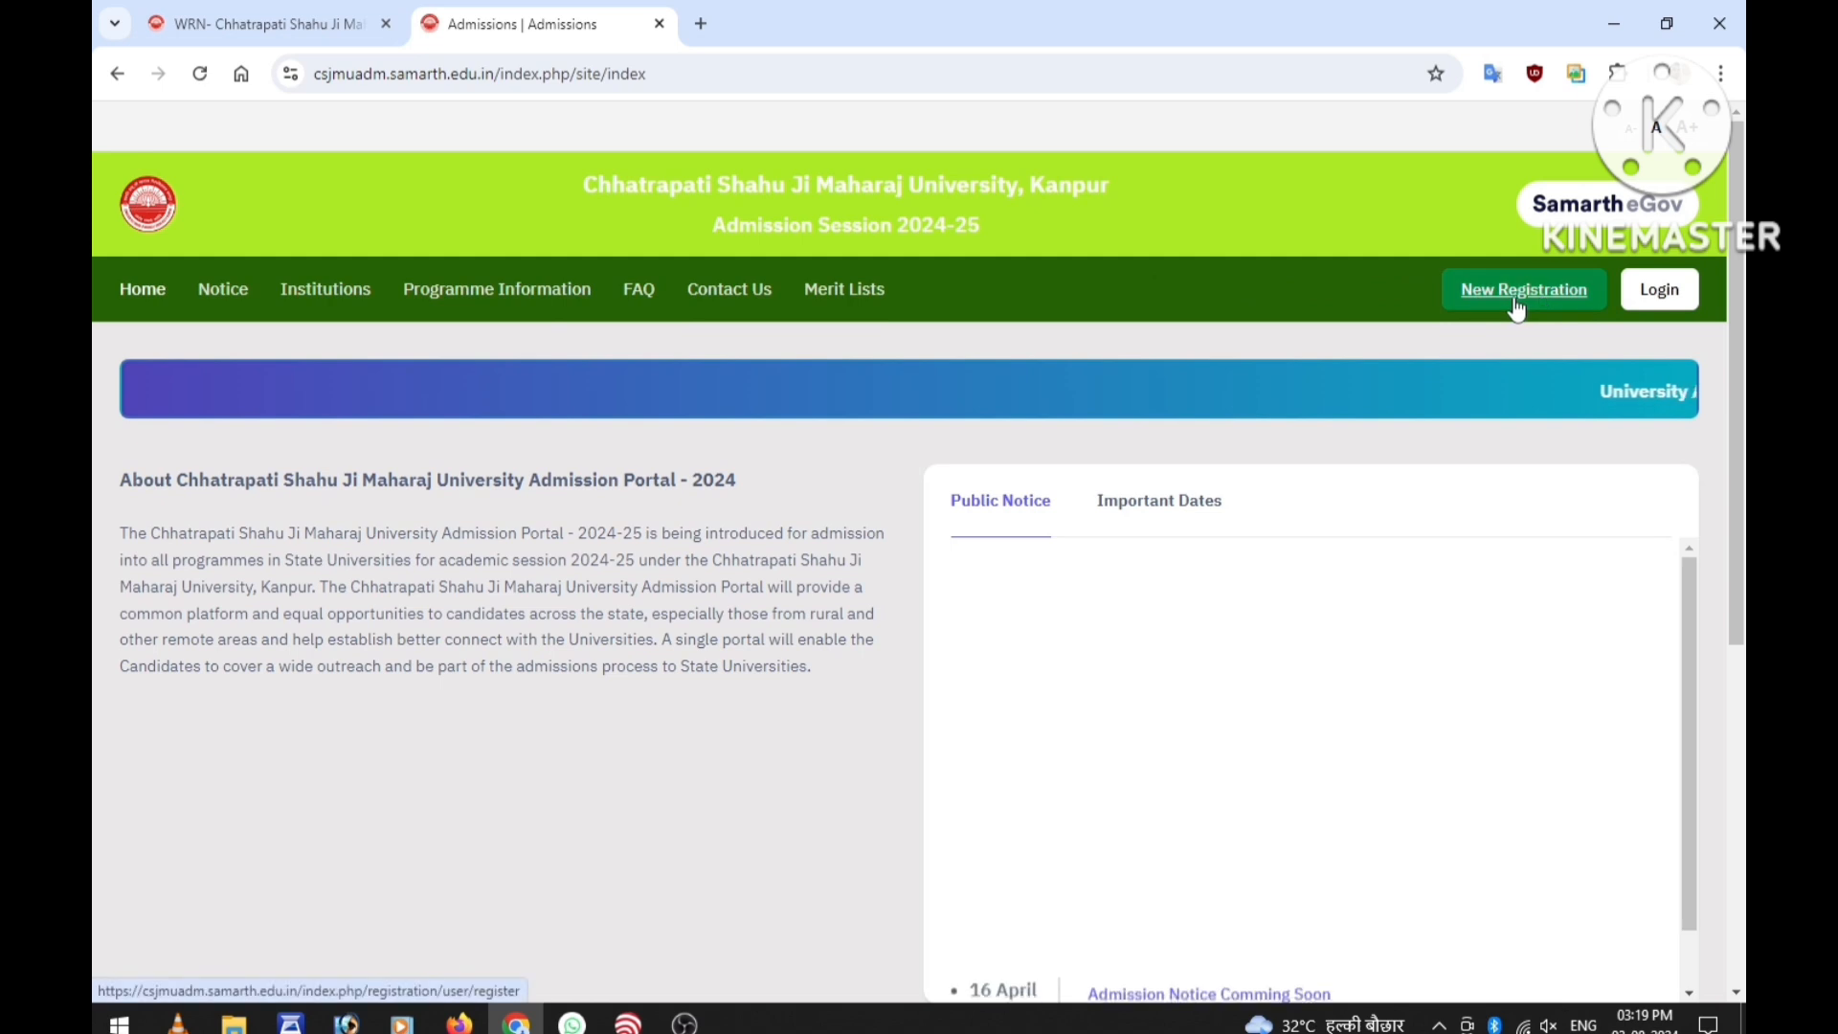
{"action": "left_click", "coordinate": [1543, 308]}
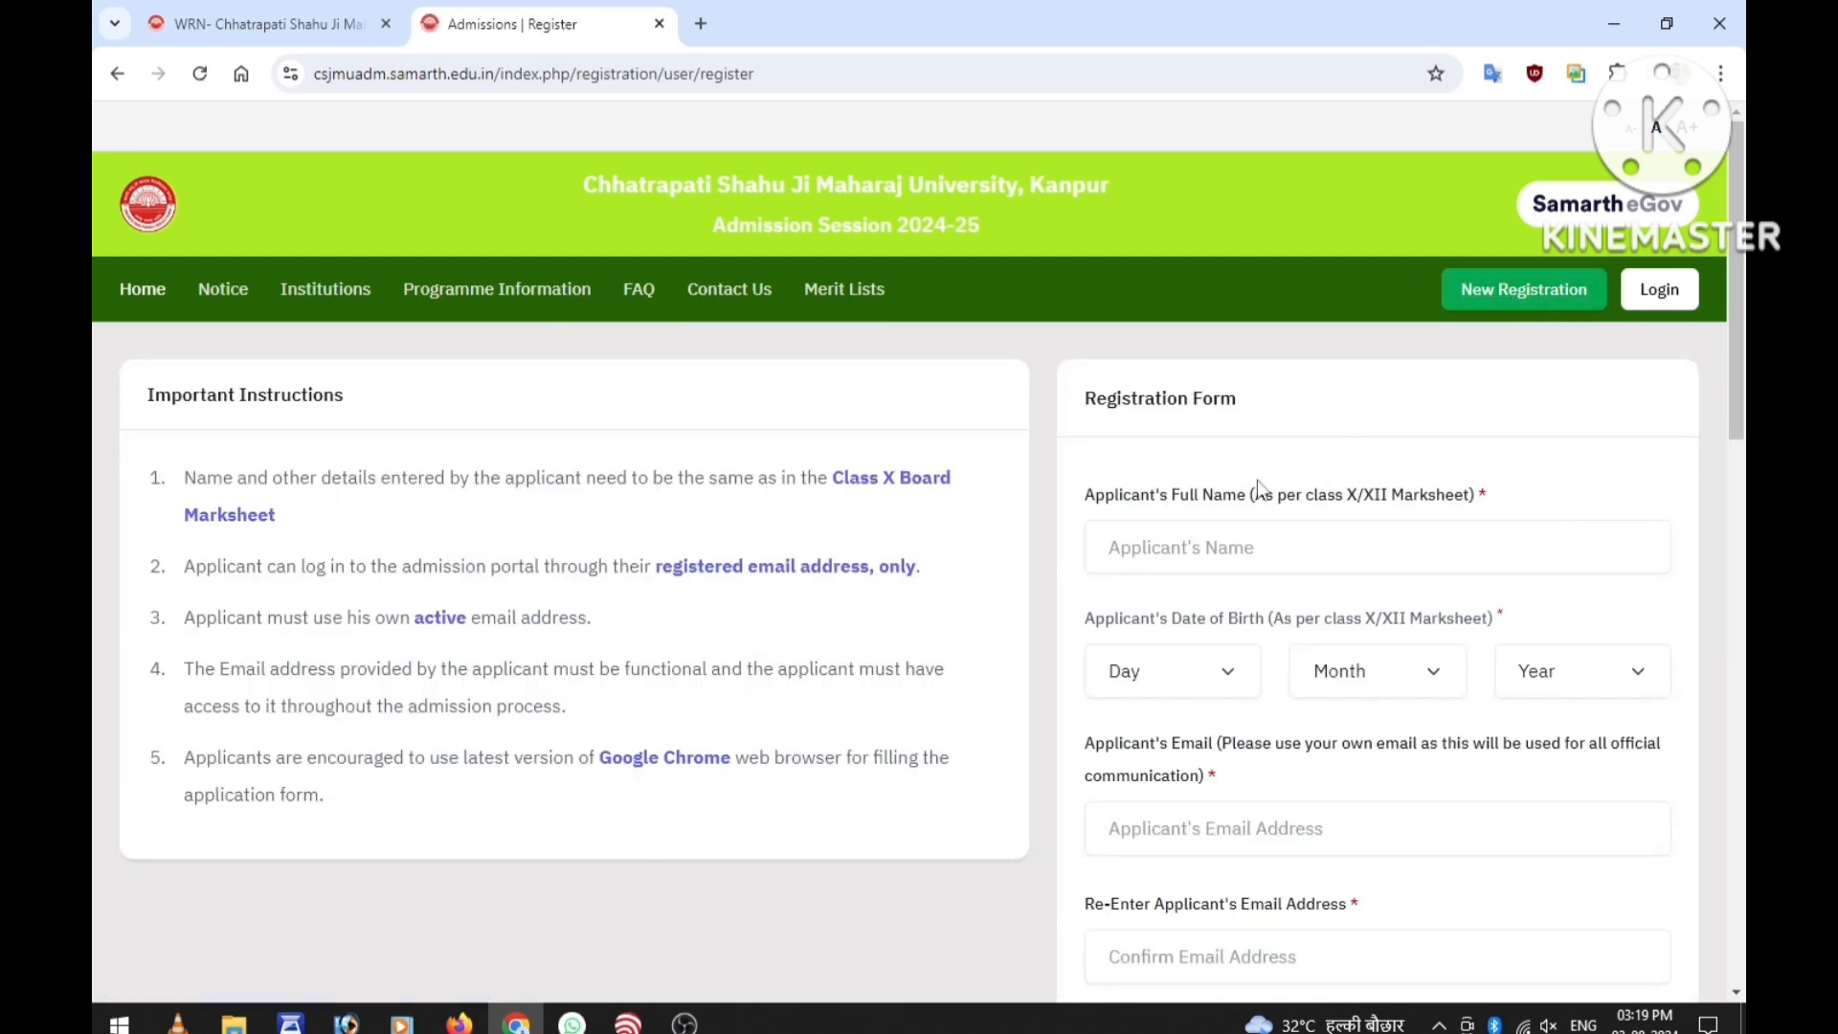
Enter the applicant's full name and set the date of birth to 20 August 1999
{"action": "left_click", "coordinate": [1248, 562]}
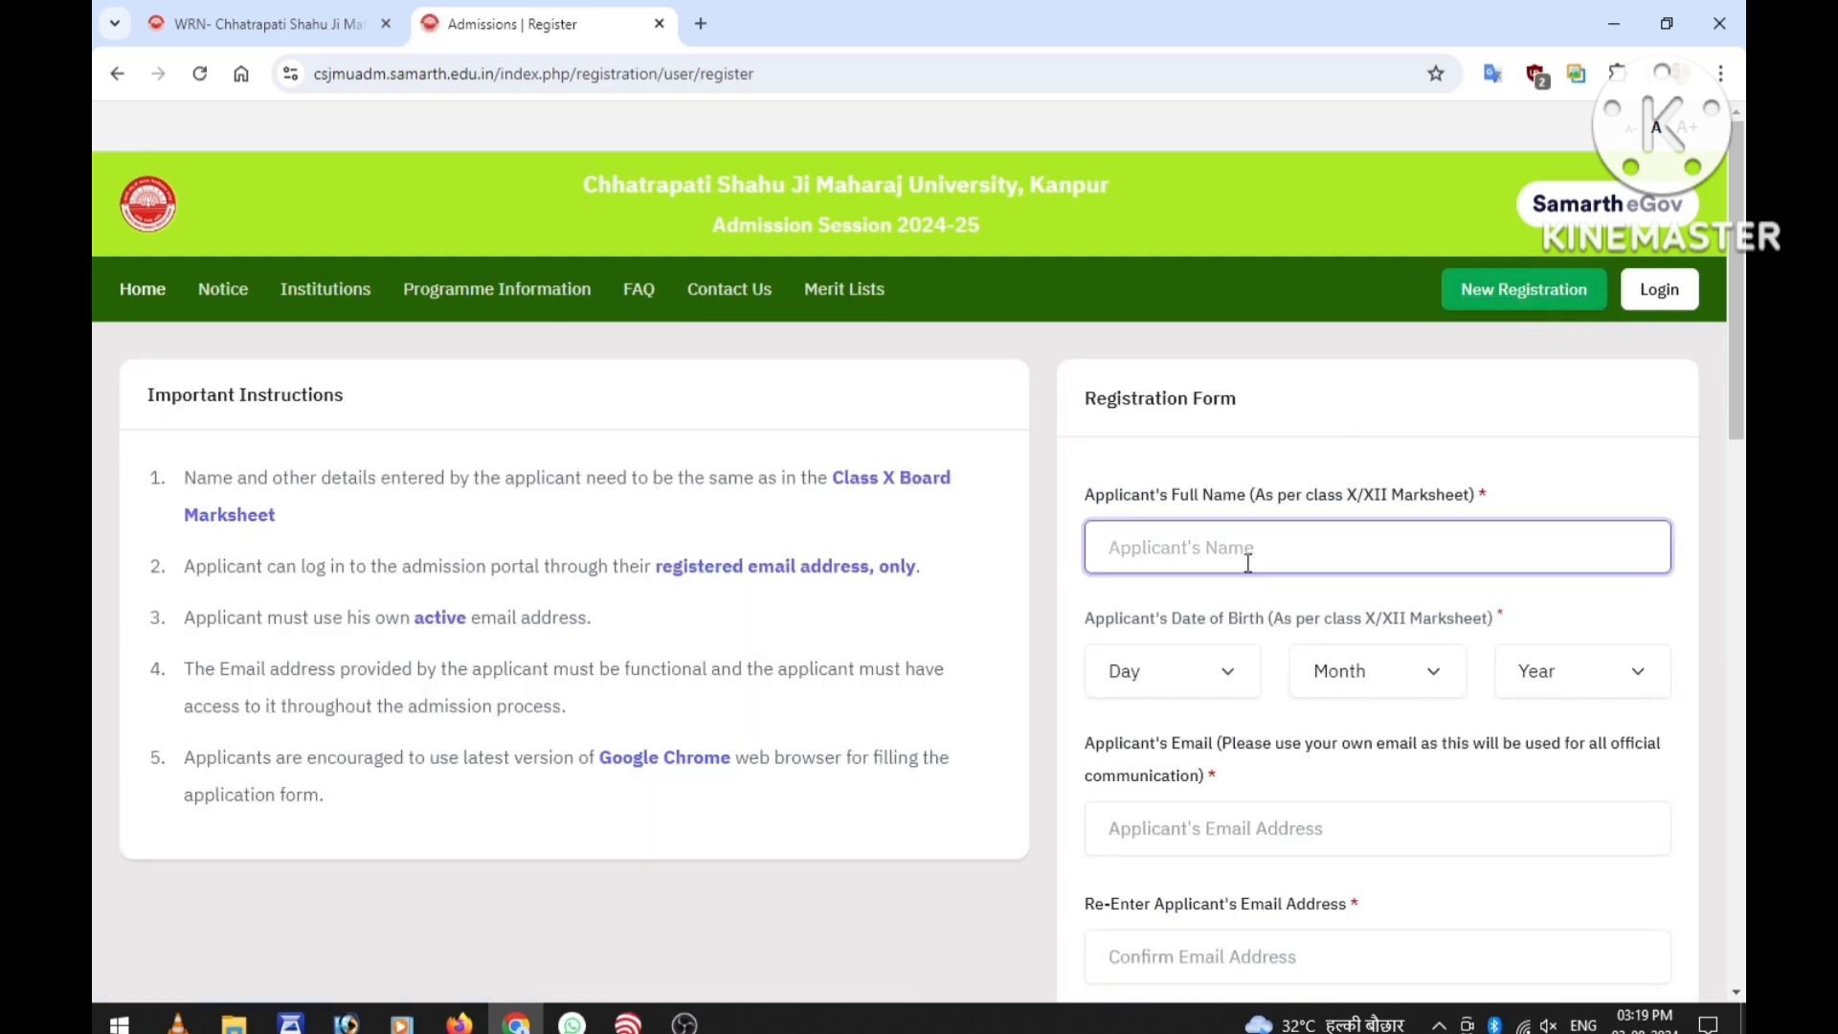
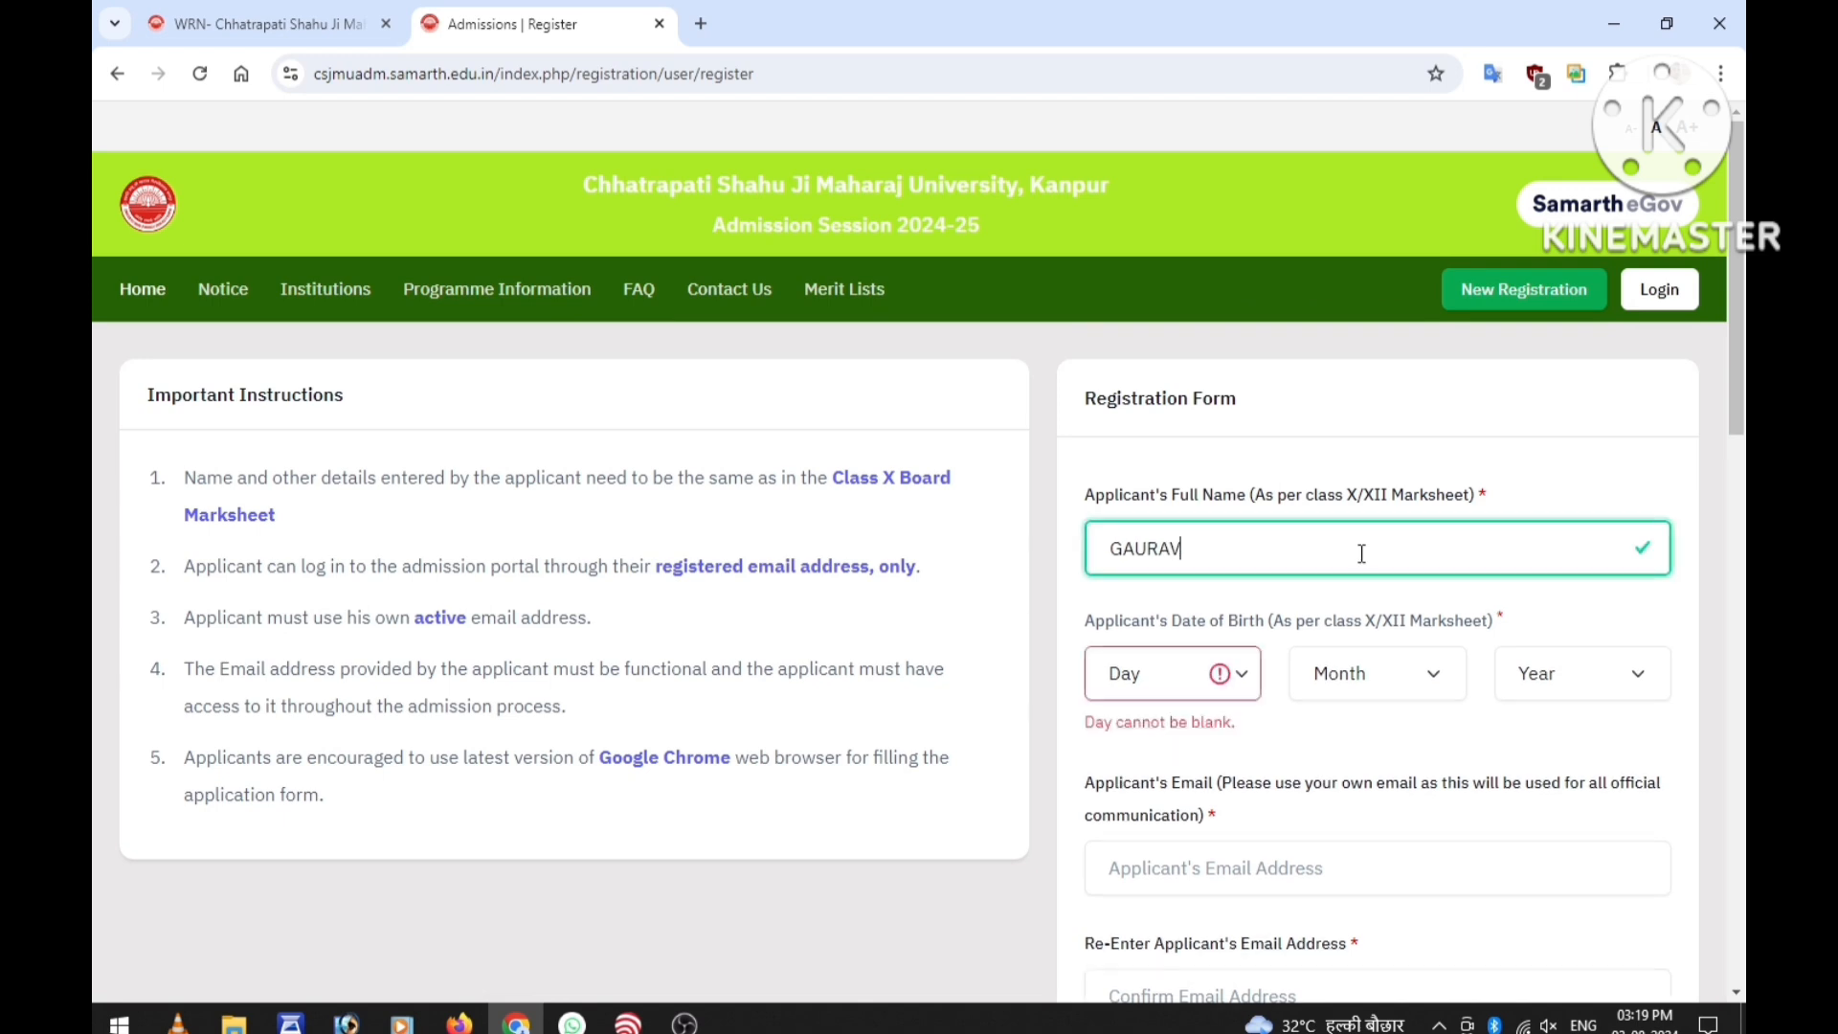
{"action": "left_click", "coordinate": [1118, 687]}
{"action": "scroll", "coordinate": [1149, 536], "scroll_direction": "down", "scroll_amount": 4}
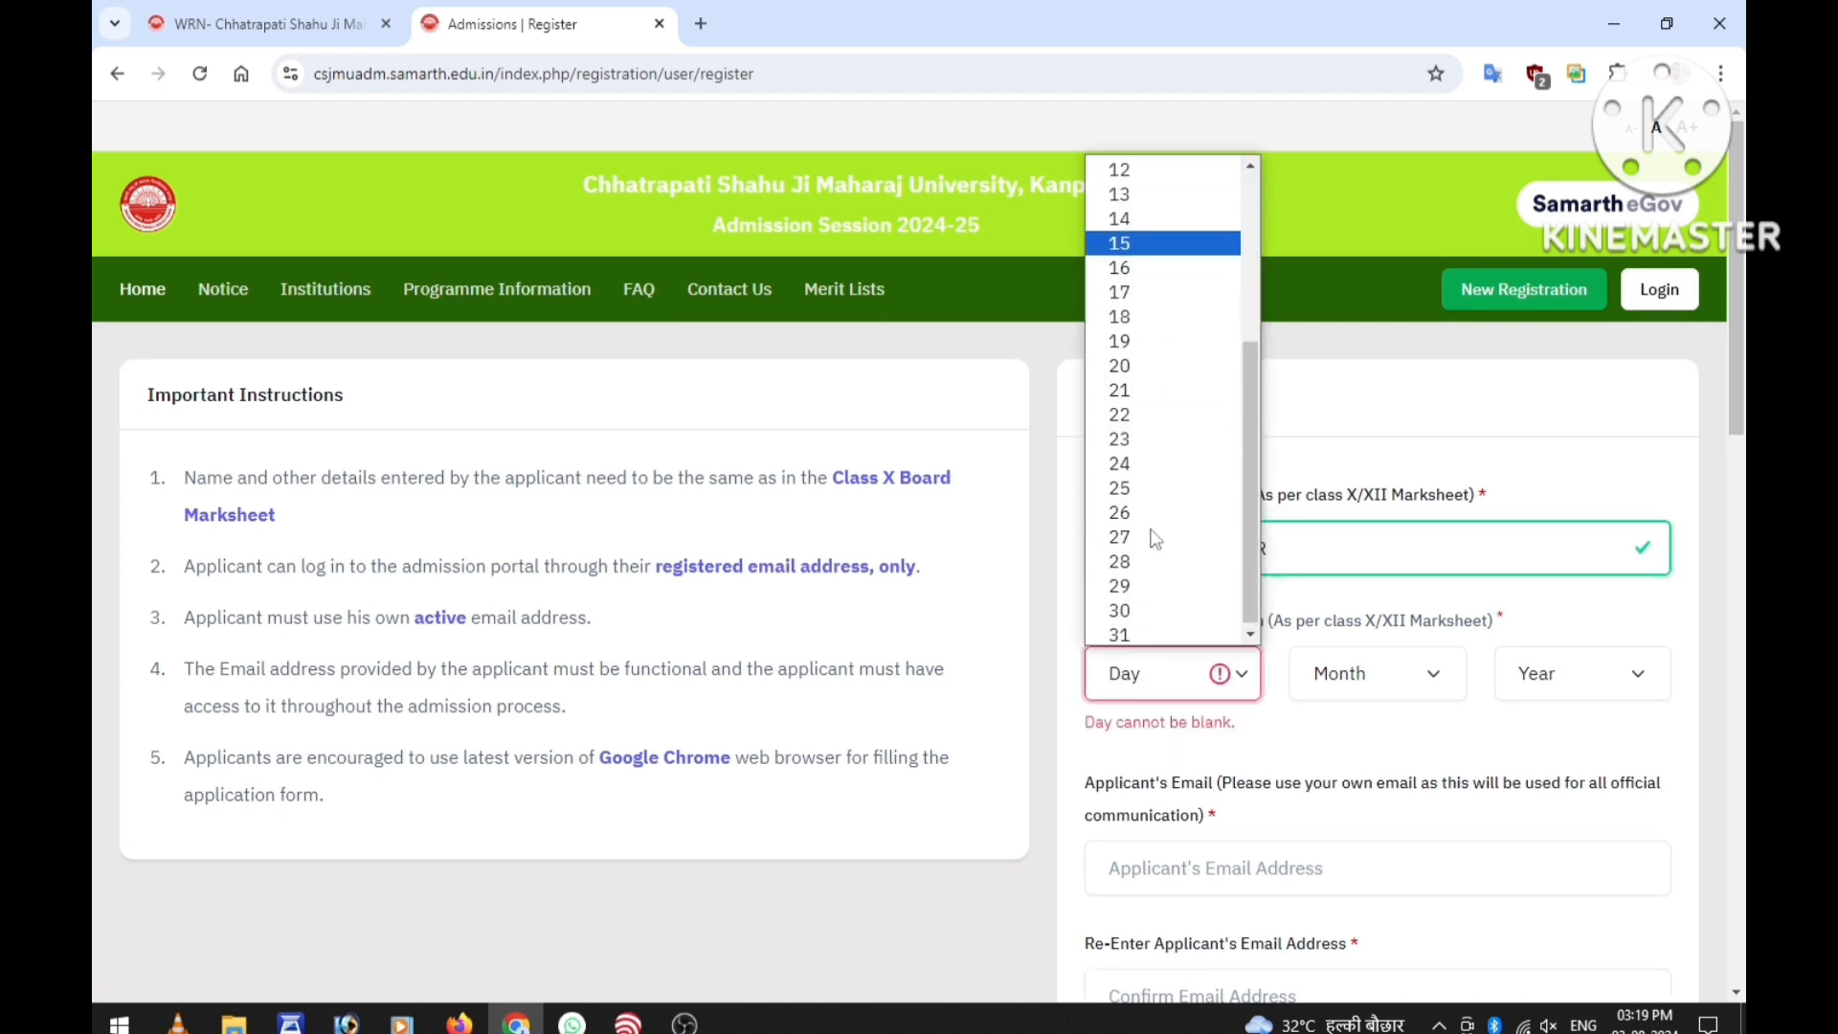
{"action": "left_click", "coordinate": [1157, 381]}
{"action": "left_click", "coordinate": [1376, 666]}
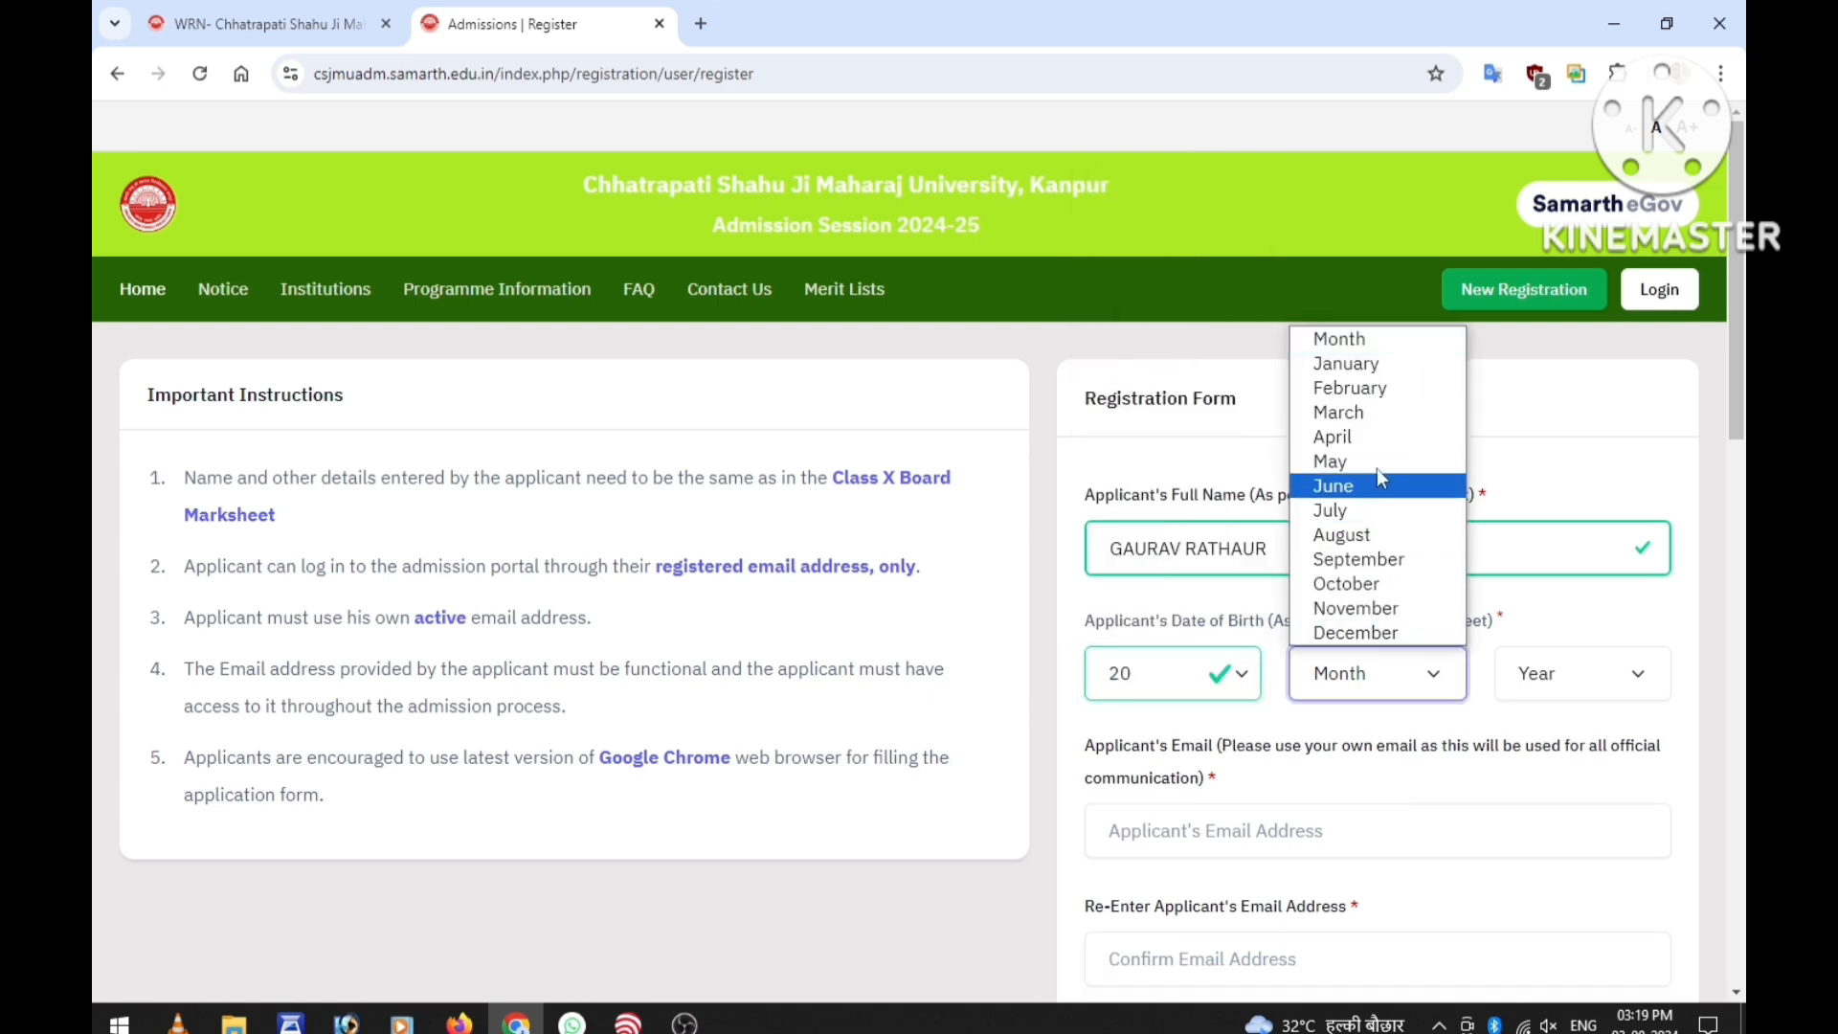
{"action": "left_click", "coordinate": [1366, 535]}
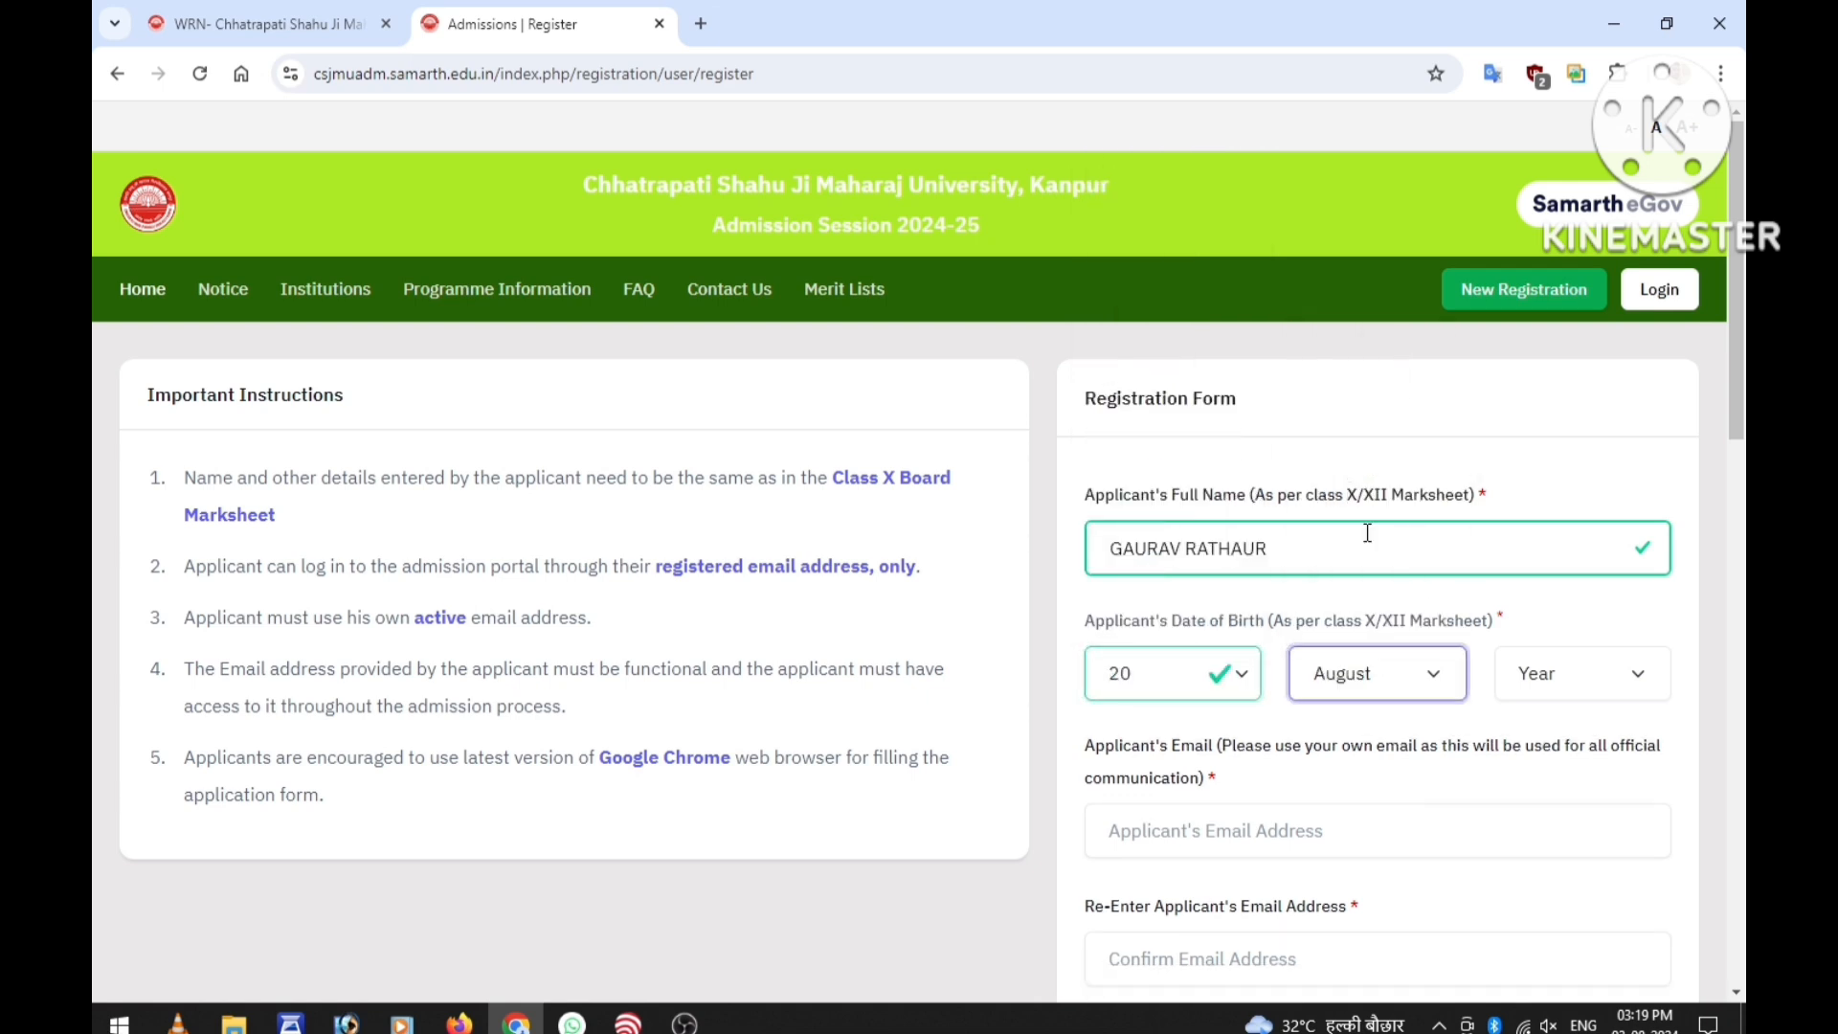
{"action": "left_click", "coordinate": [1545, 679]}
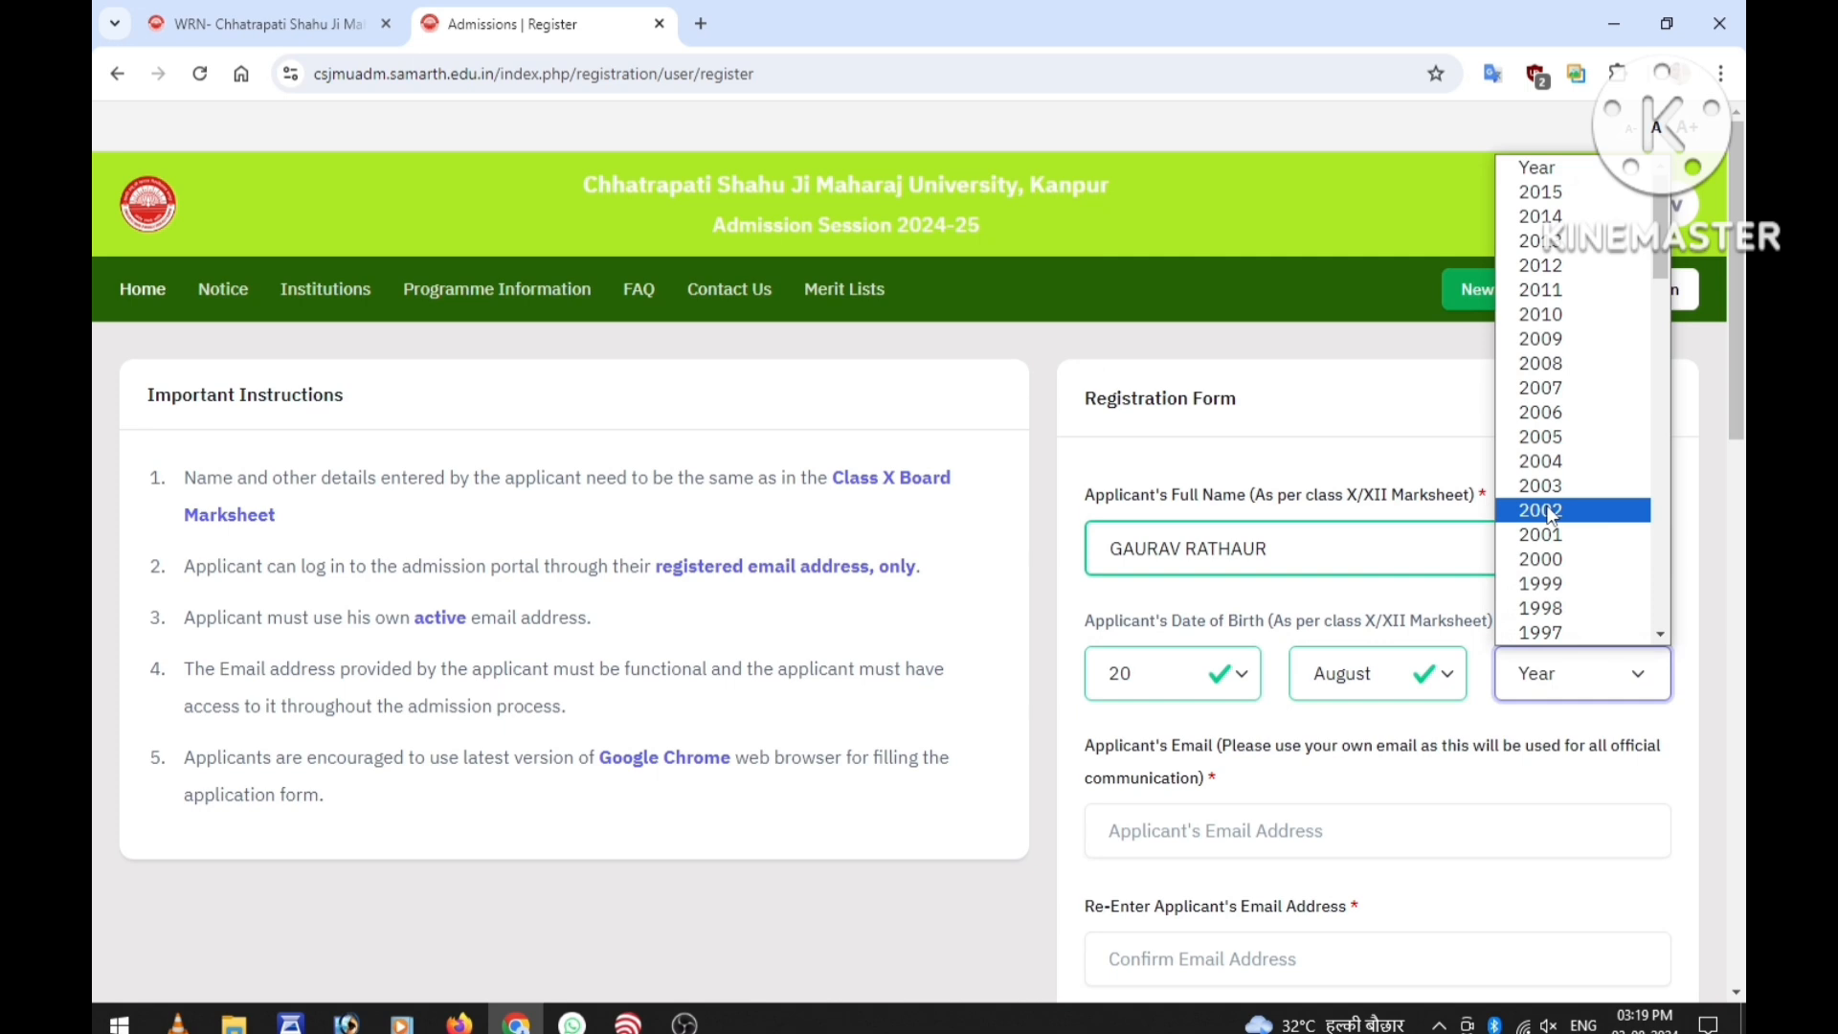
{"action": "left_click", "coordinate": [1546, 583]}
Fill in the applicant's e-mail address and confirm it in the second e-mail field
{"action": "scroll", "coordinate": [1480, 586], "scroll_direction": "down", "scroll_amount": 2}
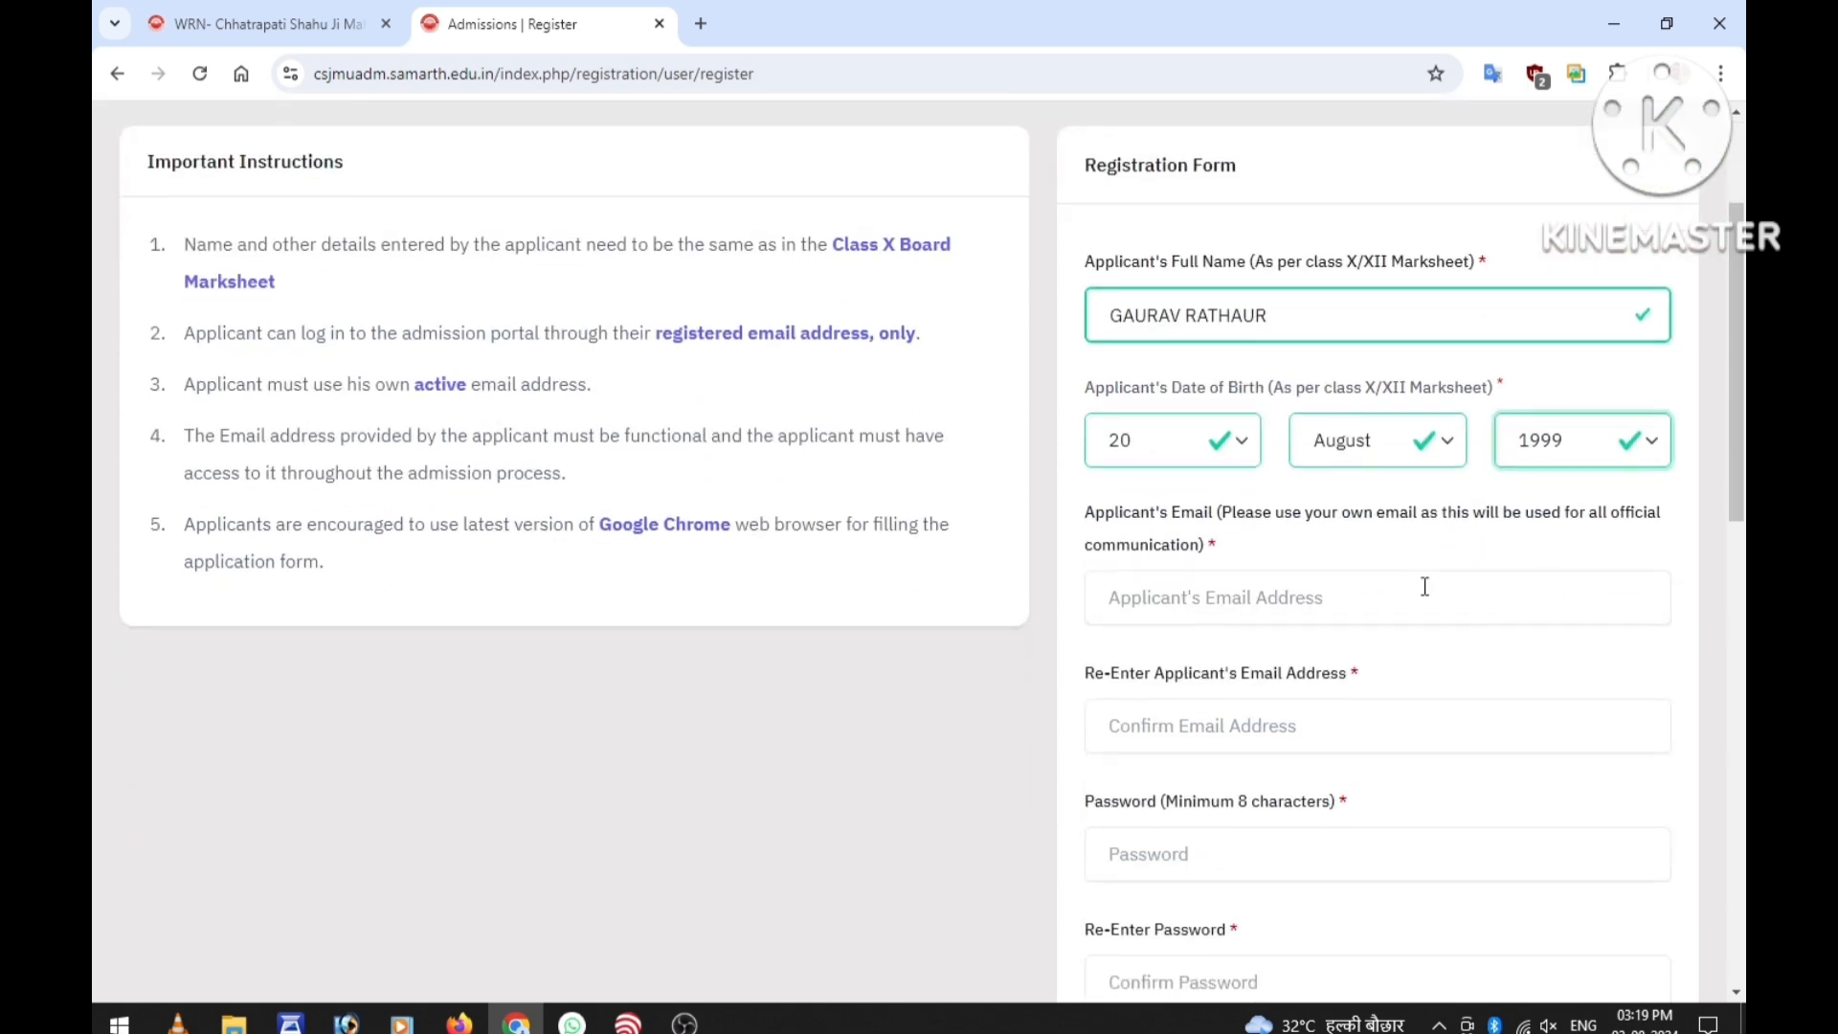
{"action": "left_click", "coordinate": [1232, 600]}
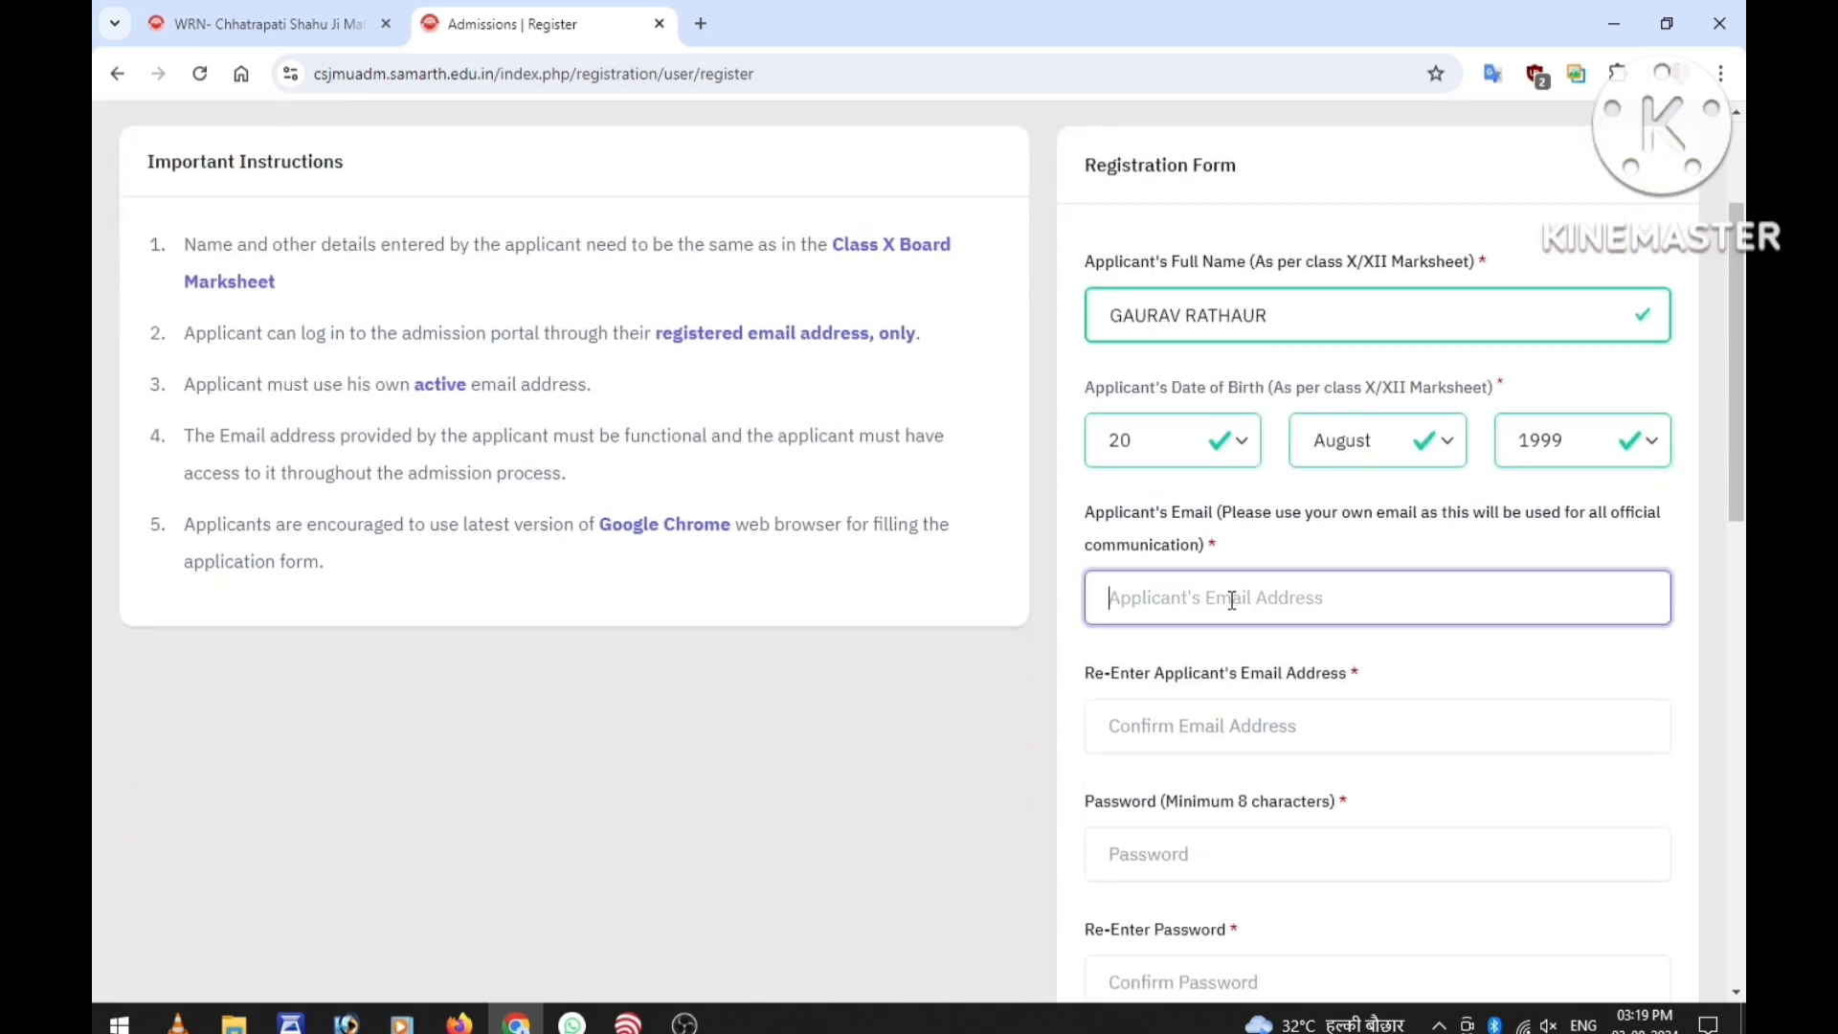
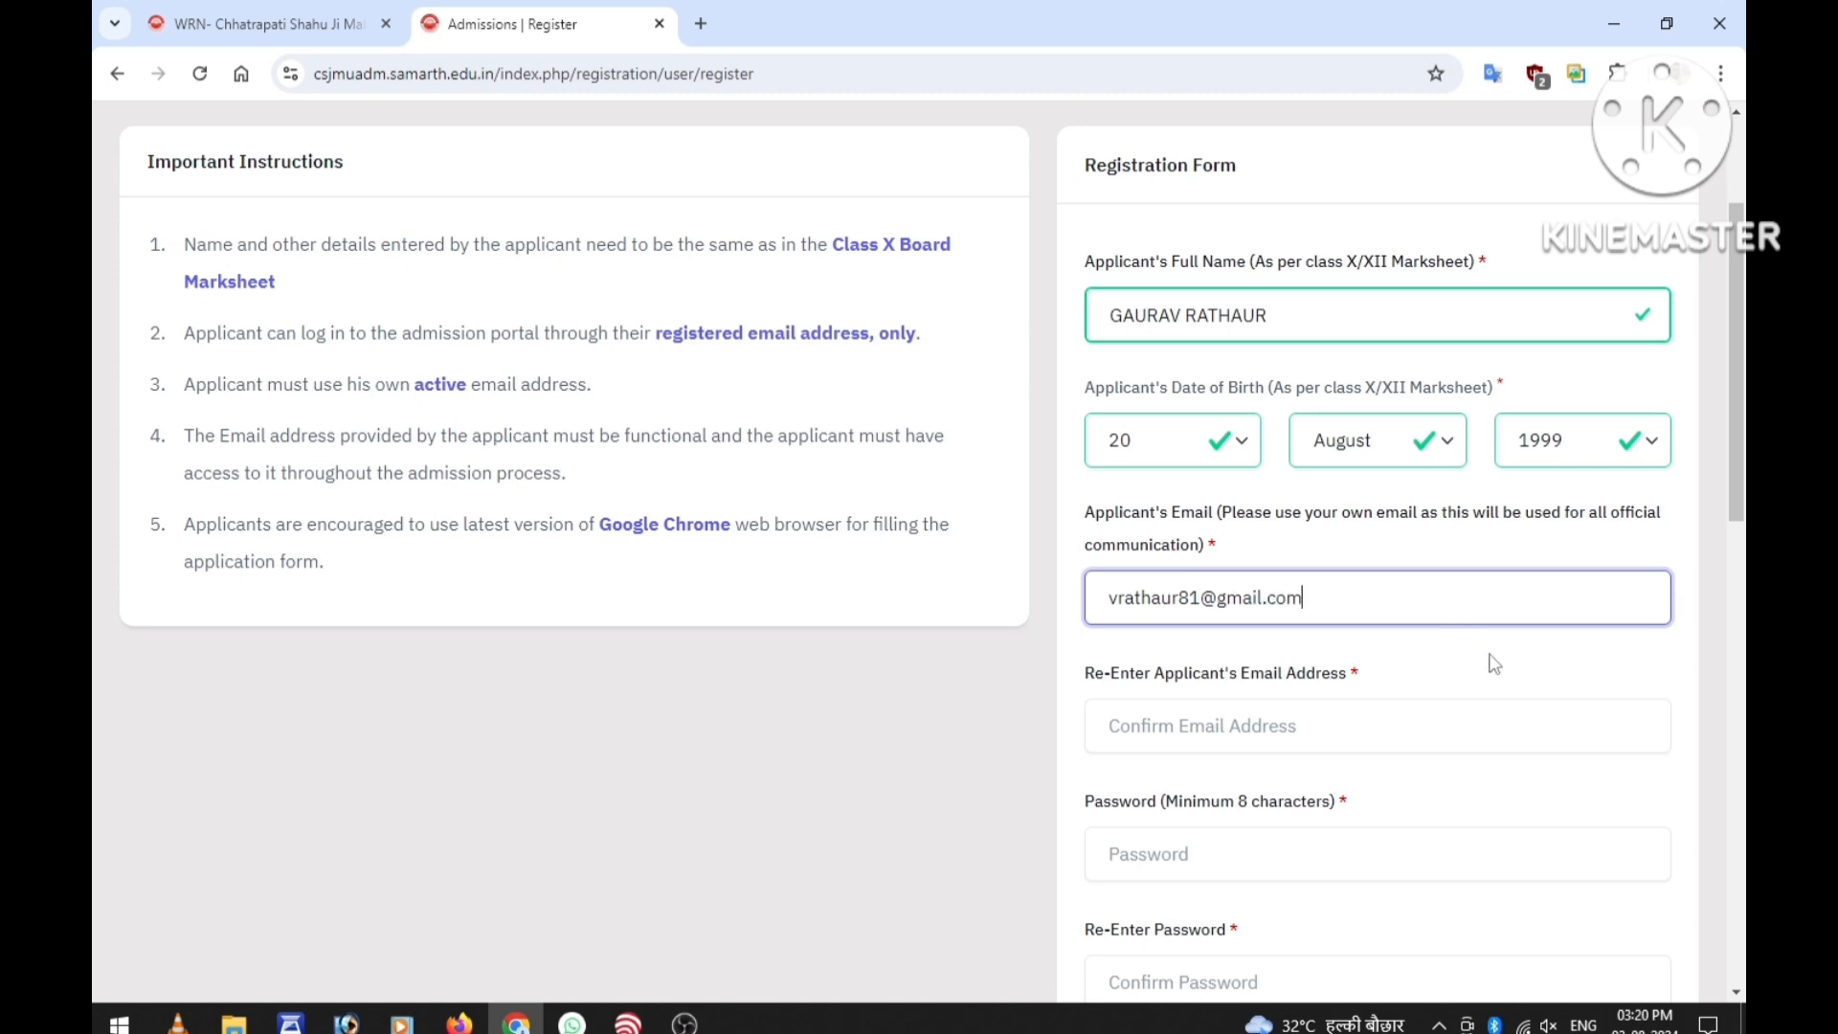
{"action": "left_click", "coordinate": [1344, 721]}
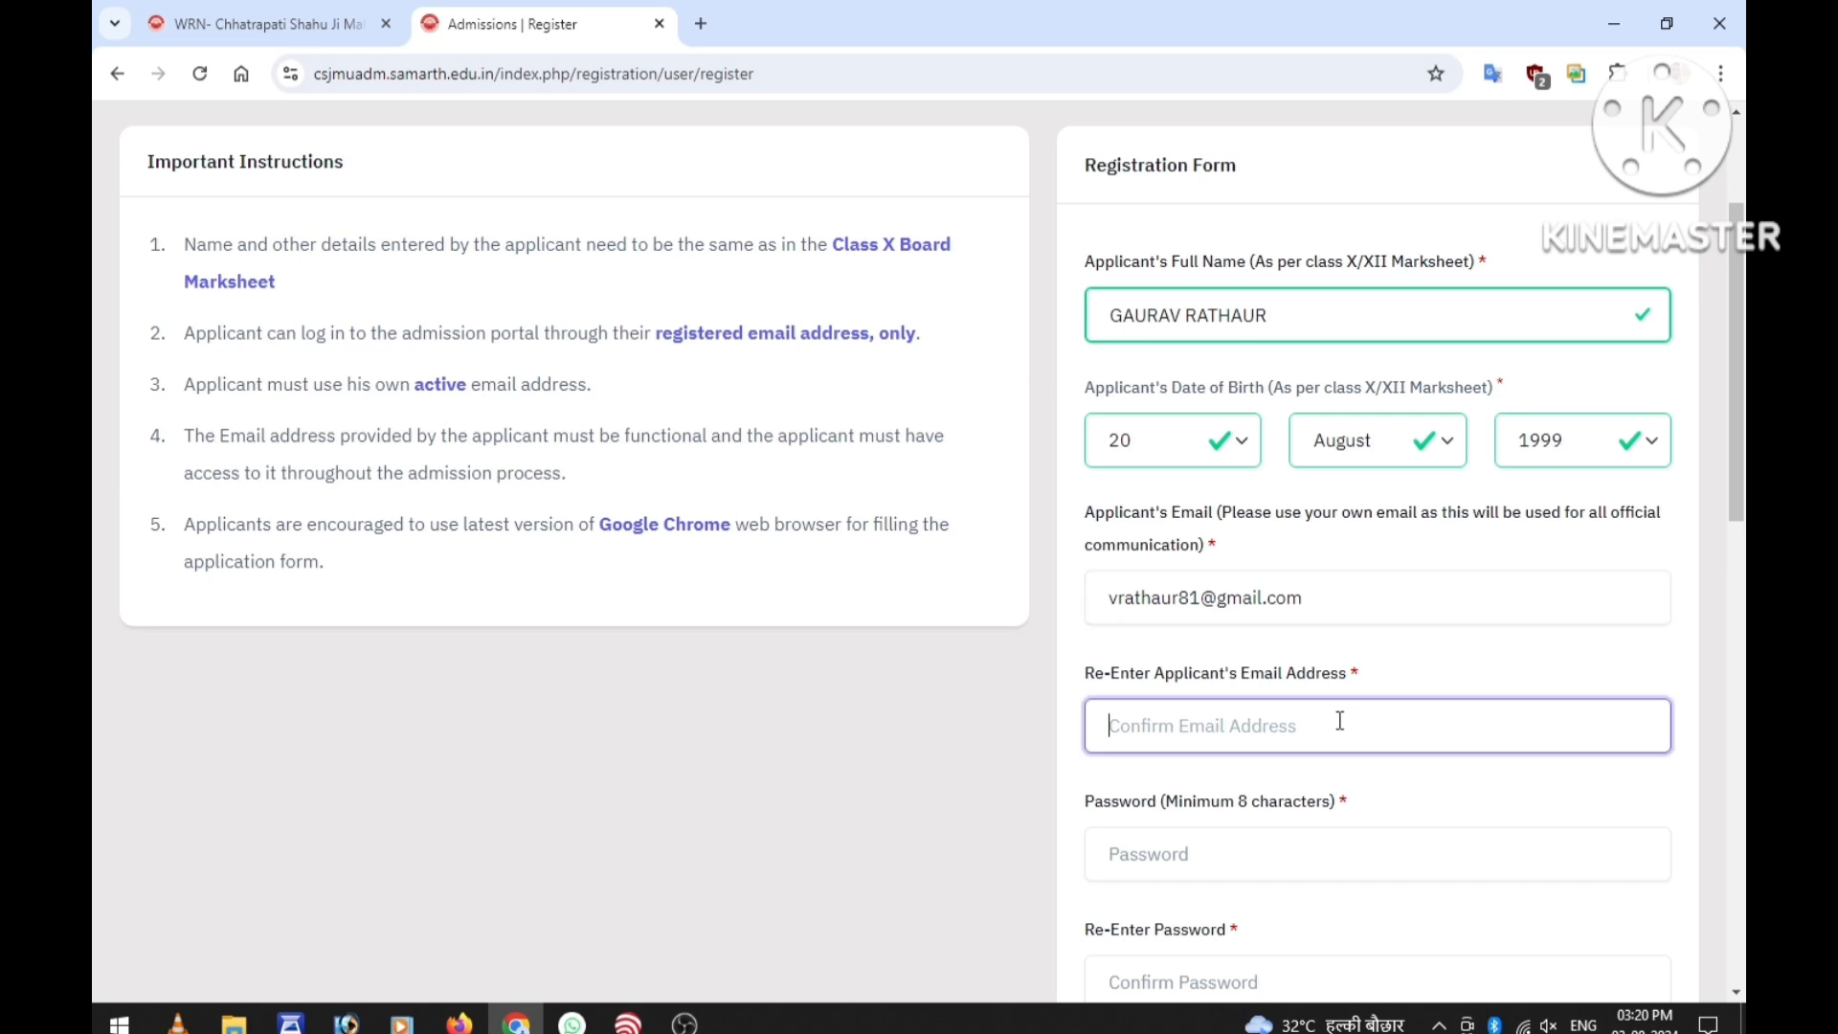
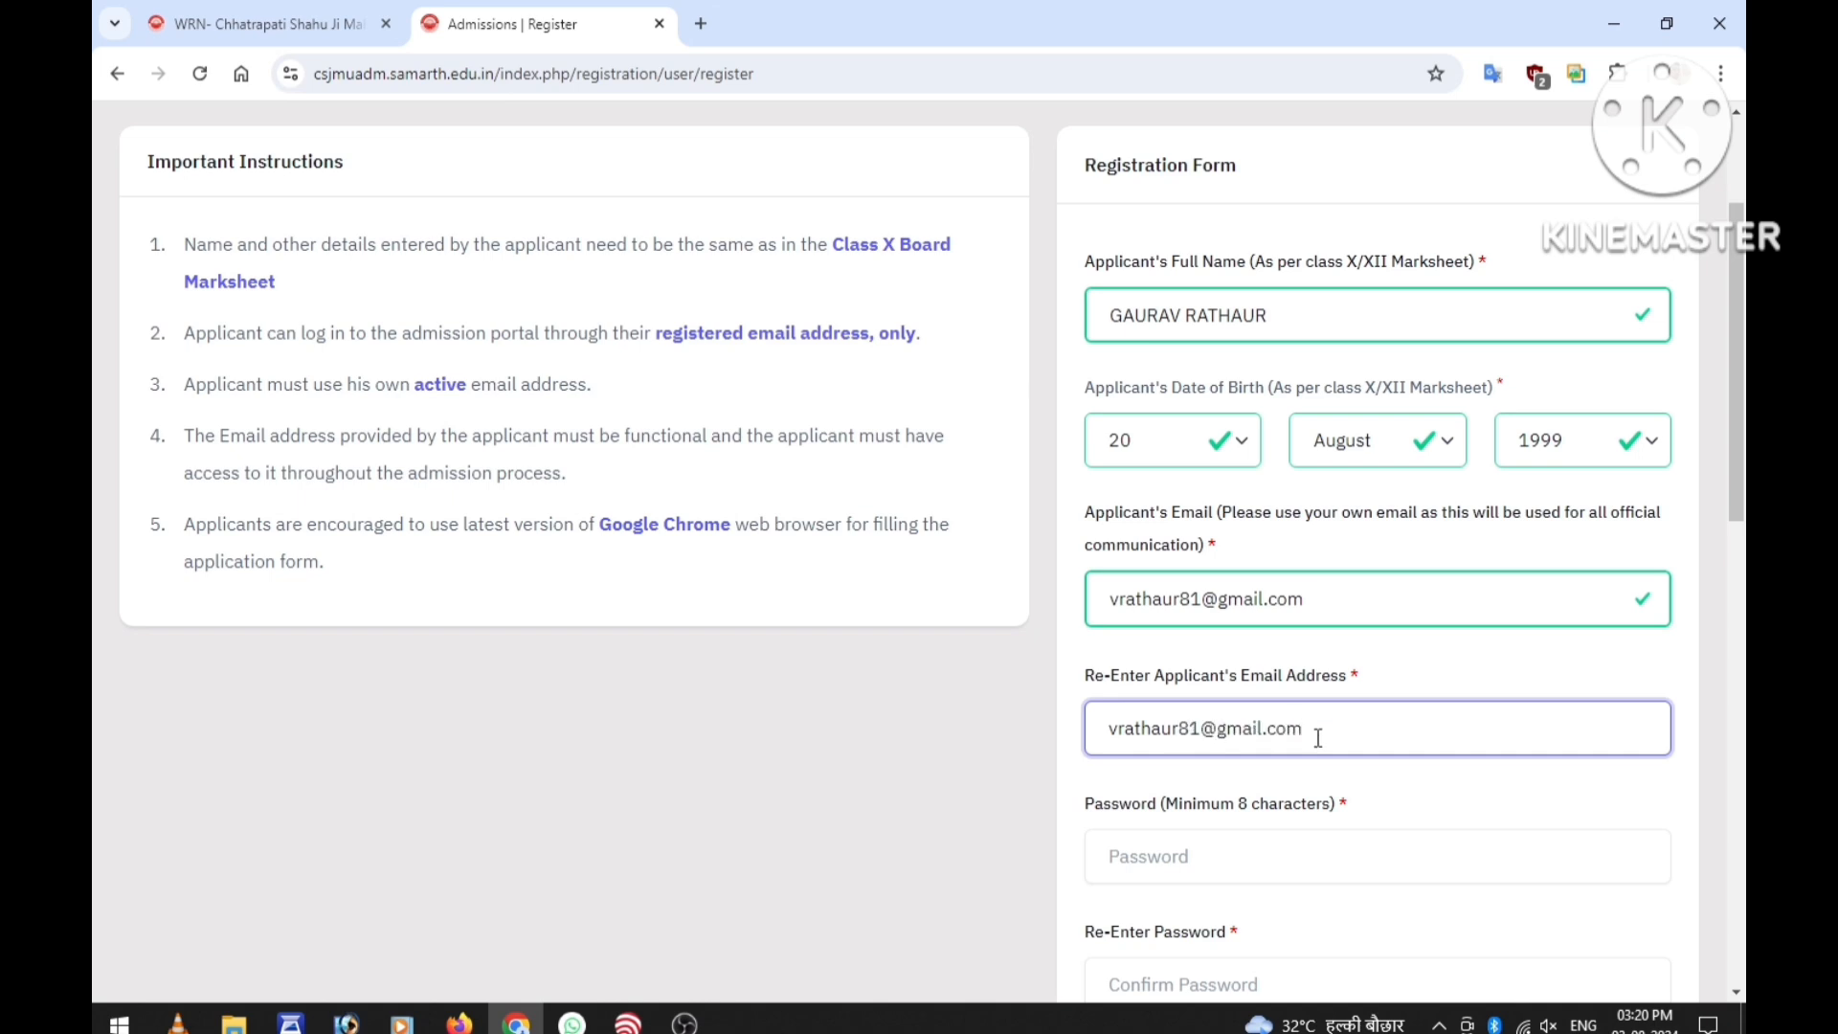
{"action": "triple_click", "coordinate": [1350, 787]}
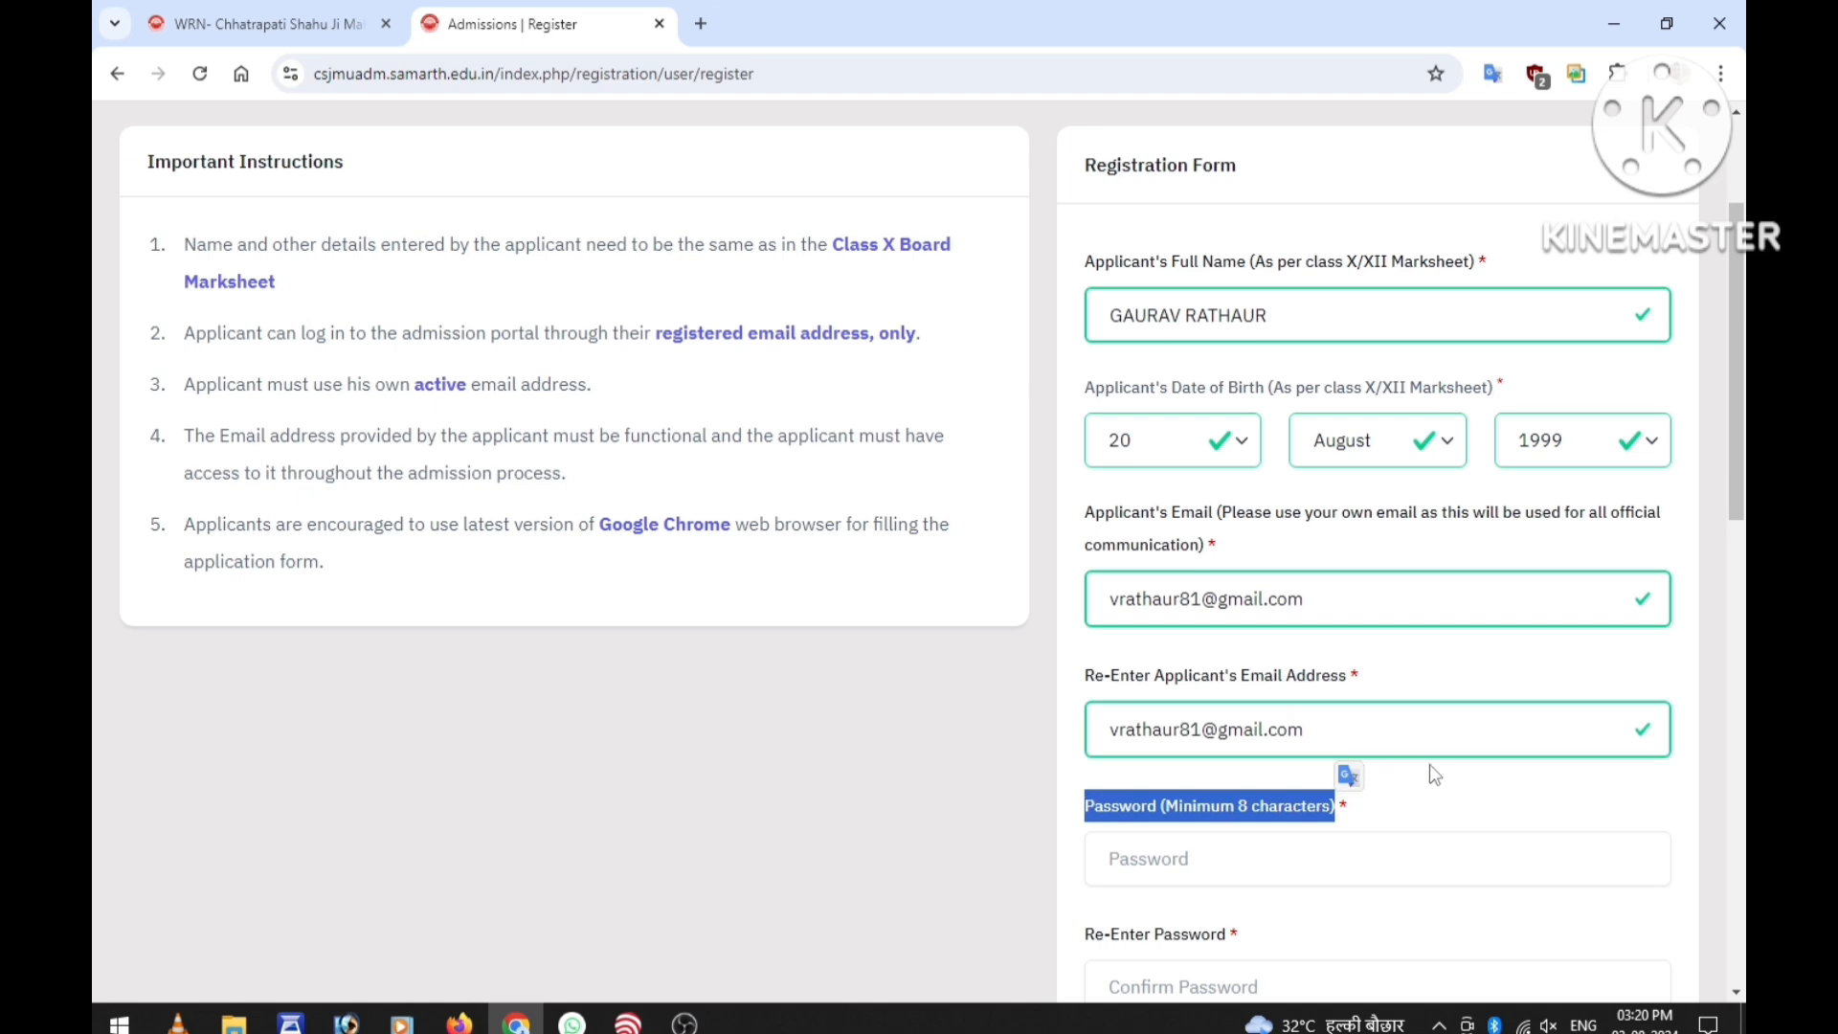
Enter and confirm the account password and the applicant's mobile number
{"action": "scroll", "coordinate": [1379, 772], "scroll_direction": "down", "scroll_amount": 1}
{"action": "left_click", "coordinate": [1136, 744]}
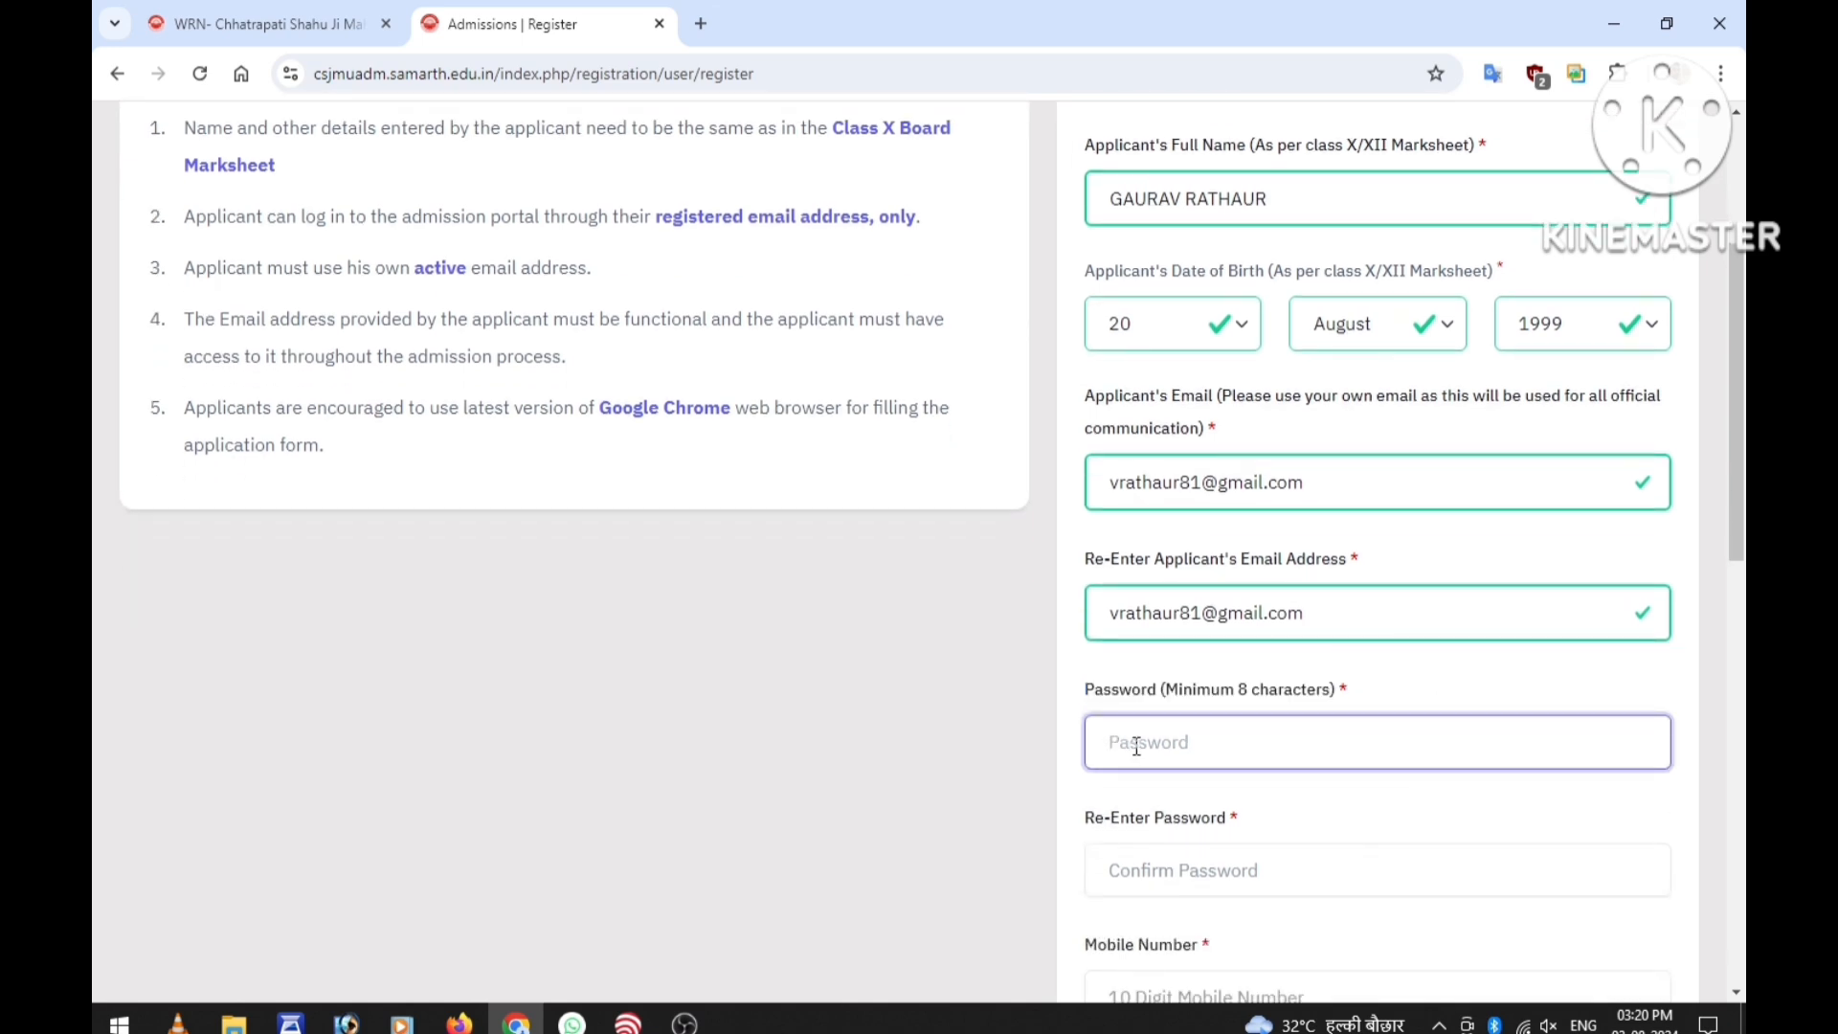
{"action": "type", "text": "G"}
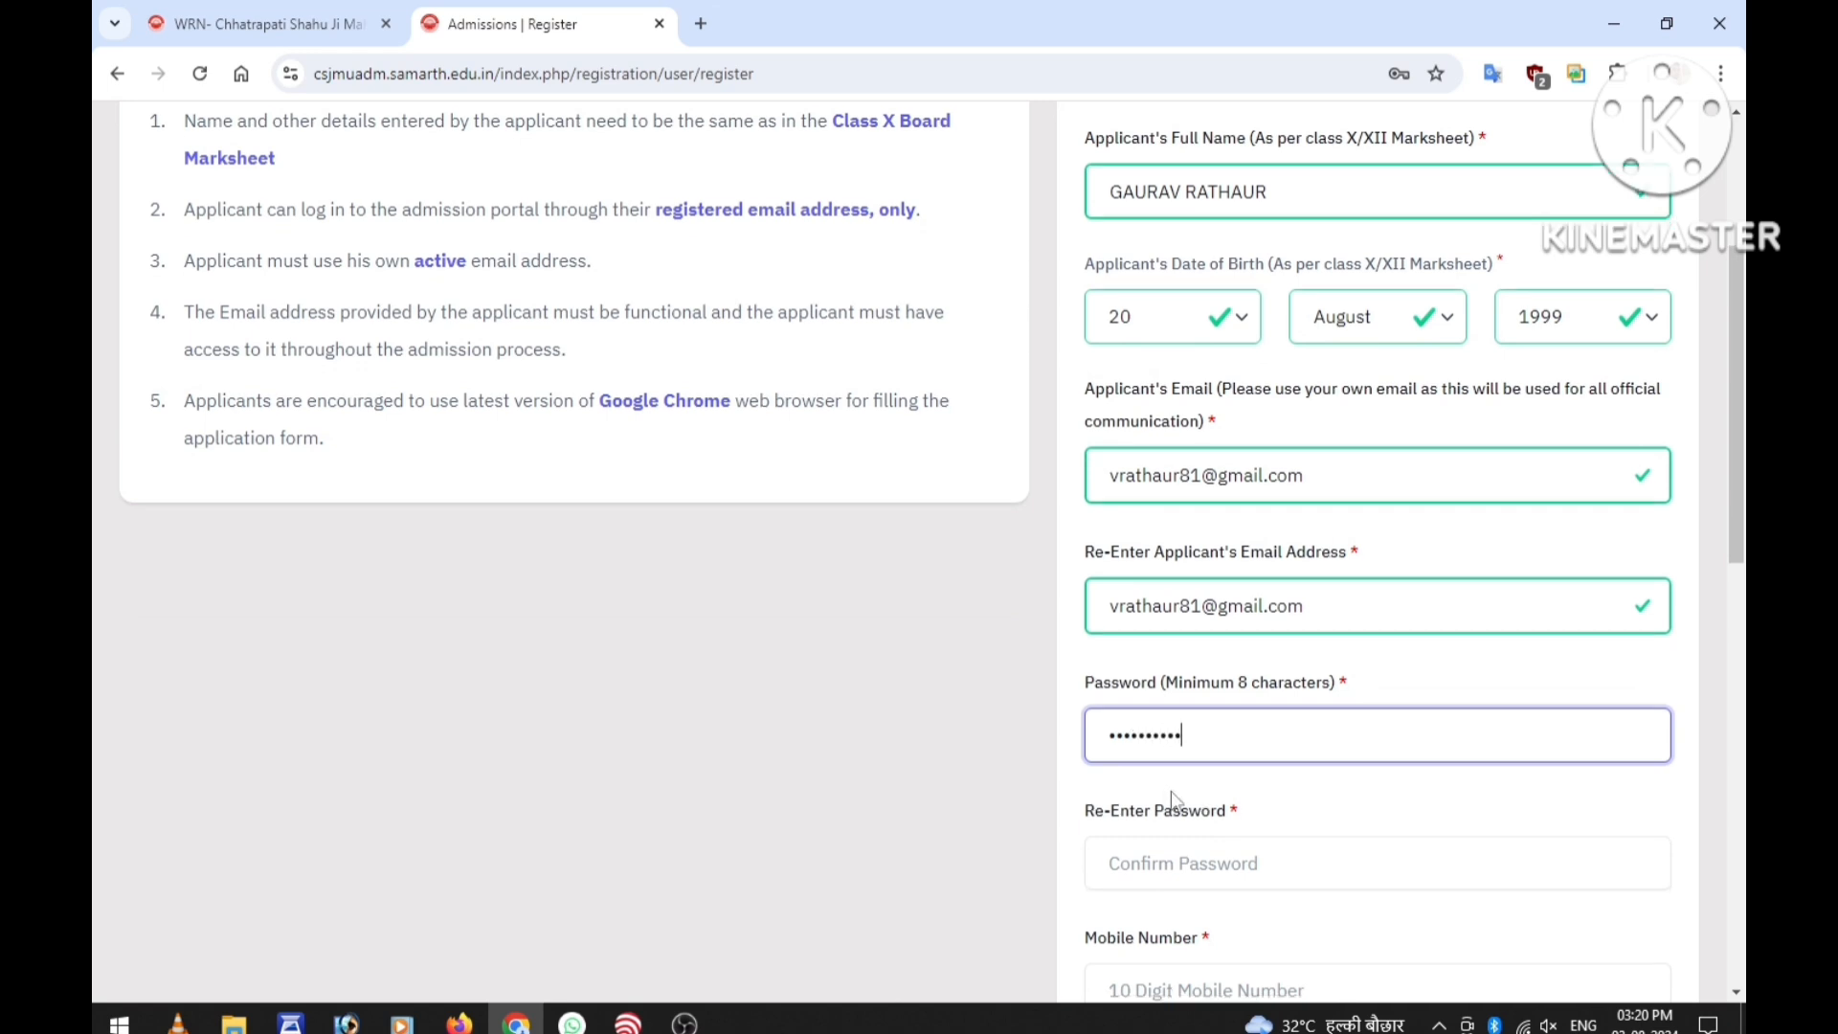
{"action": "scroll", "coordinate": [1170, 790], "scroll_direction": "down", "scroll_amount": 2}
{"action": "left_click", "coordinate": [1205, 628]}
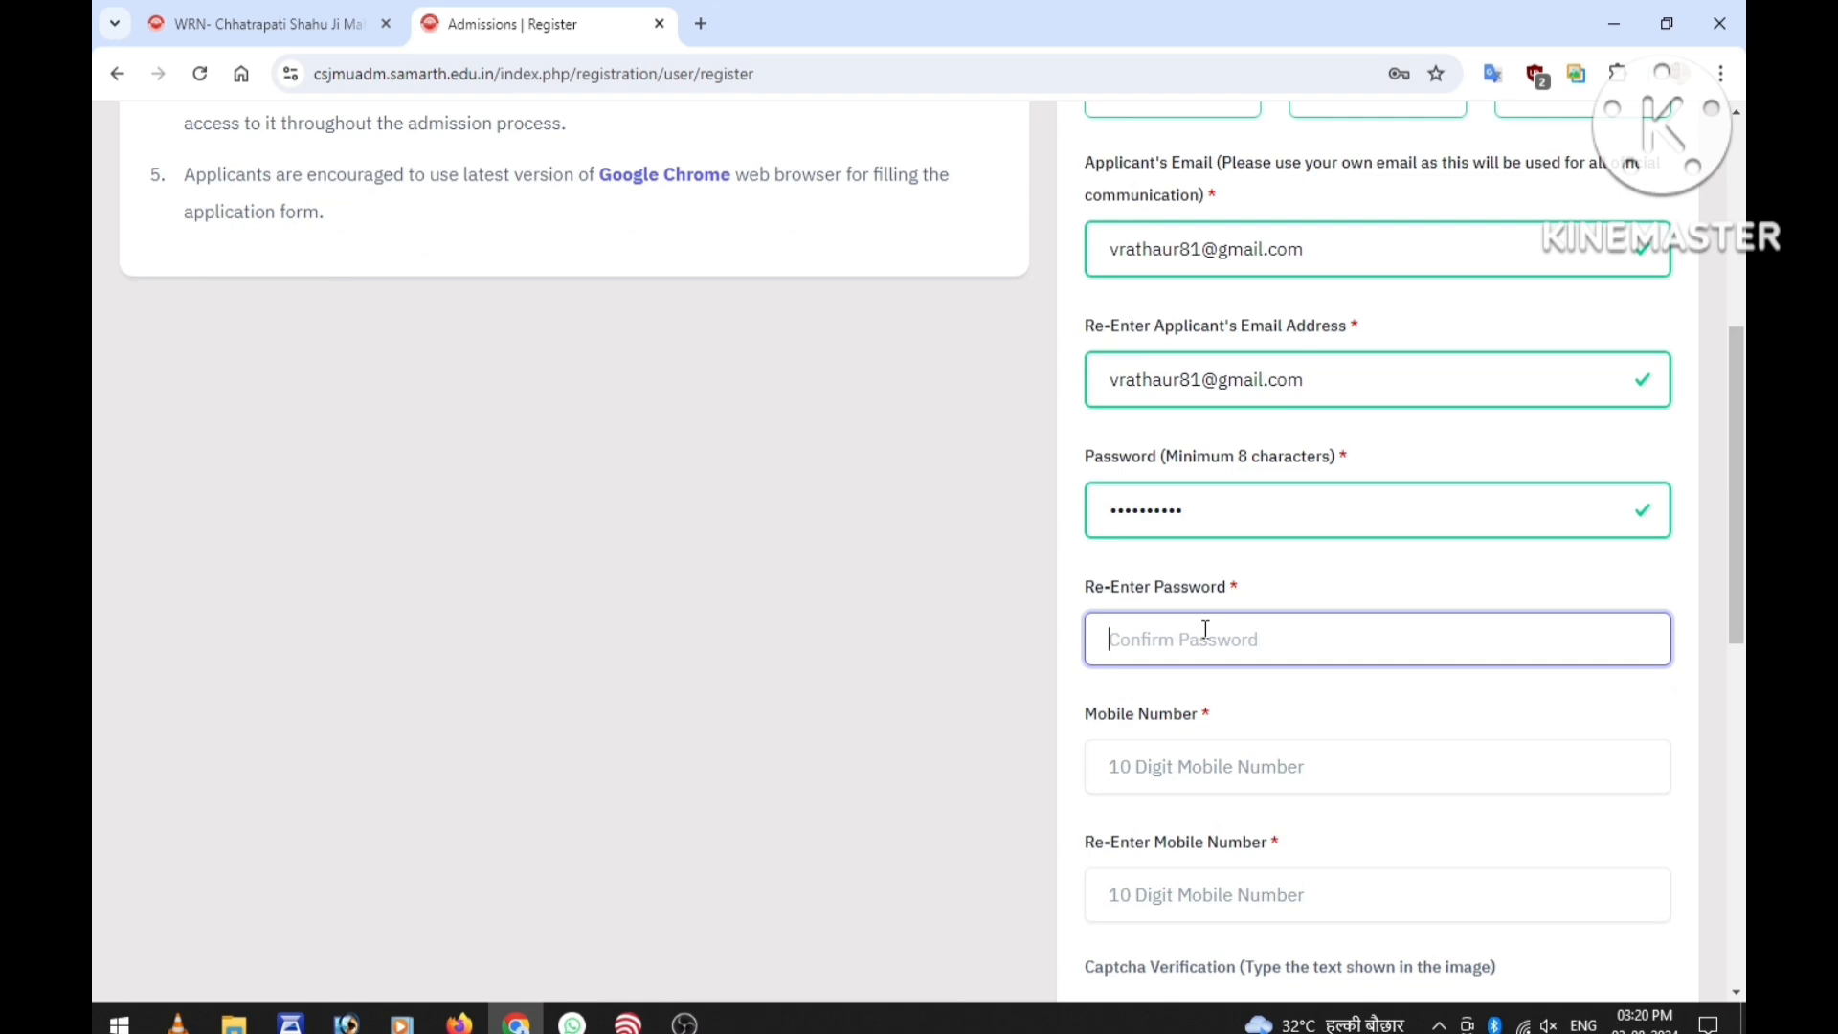
{"action": "type", "text": "G"}
{"action": "left_click", "coordinate": [1210, 766]}
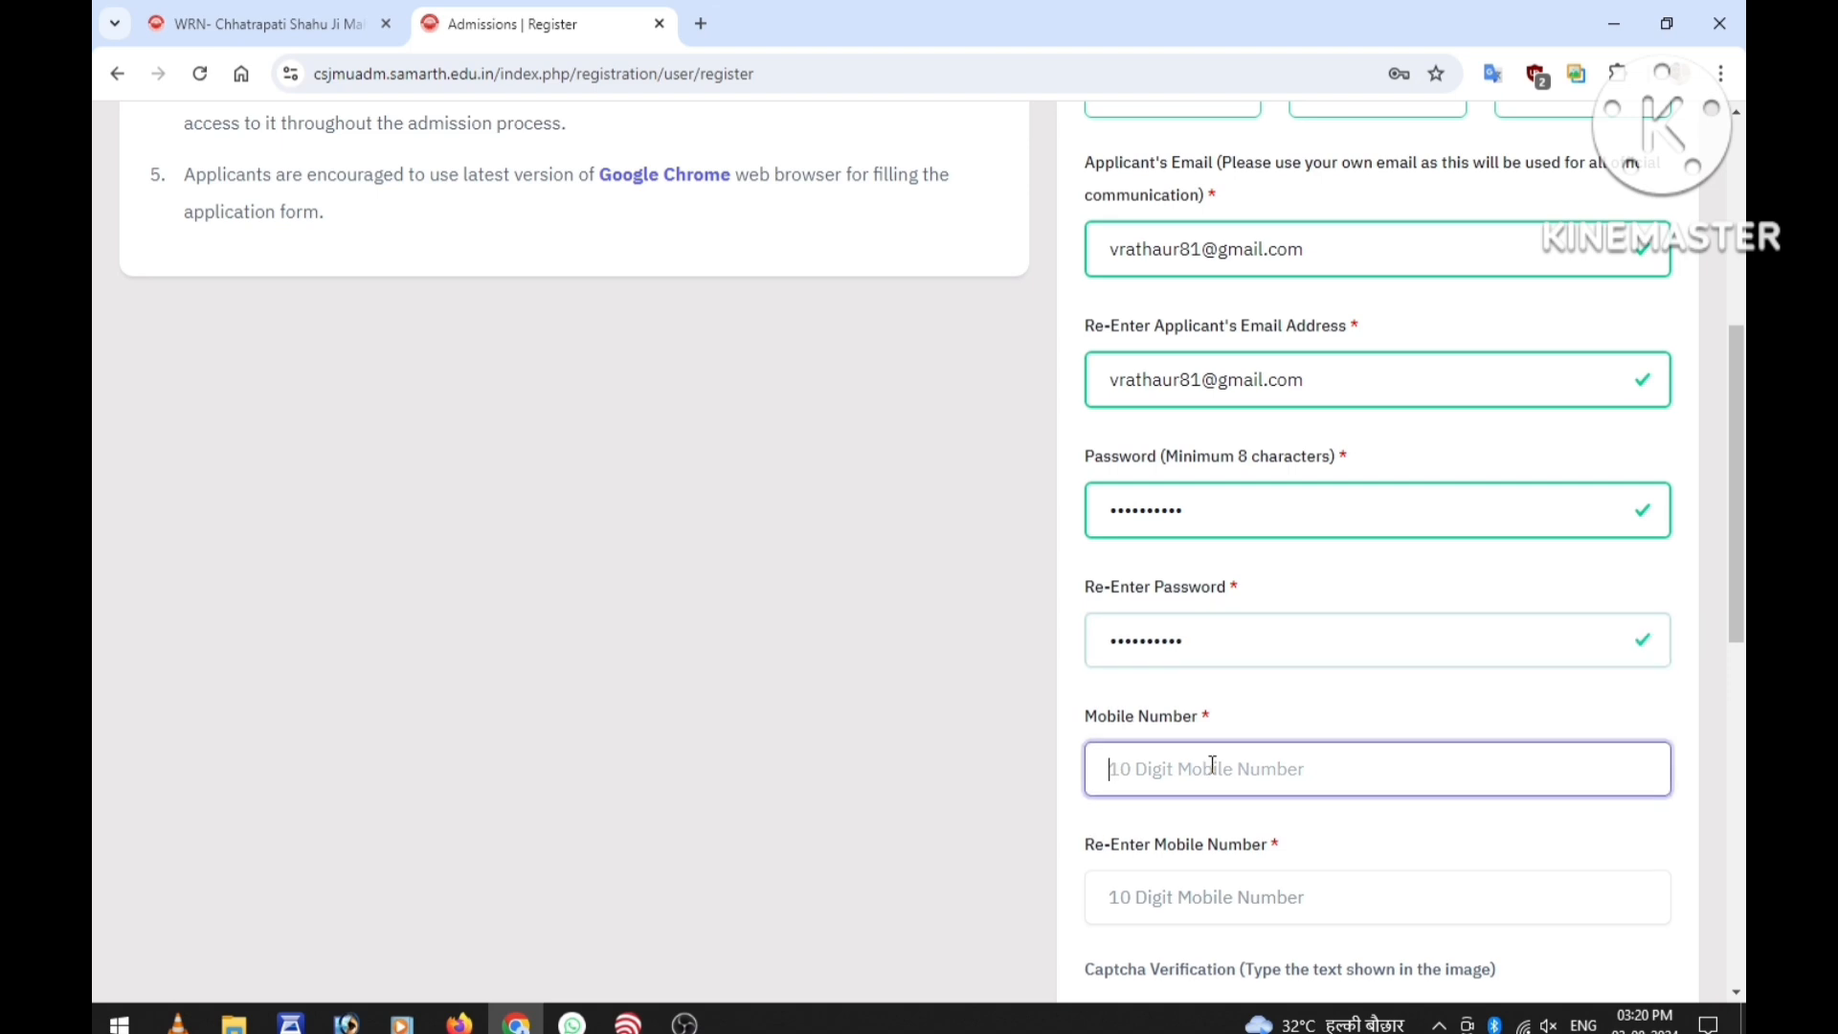
{"action": "type", "text": "????????"}
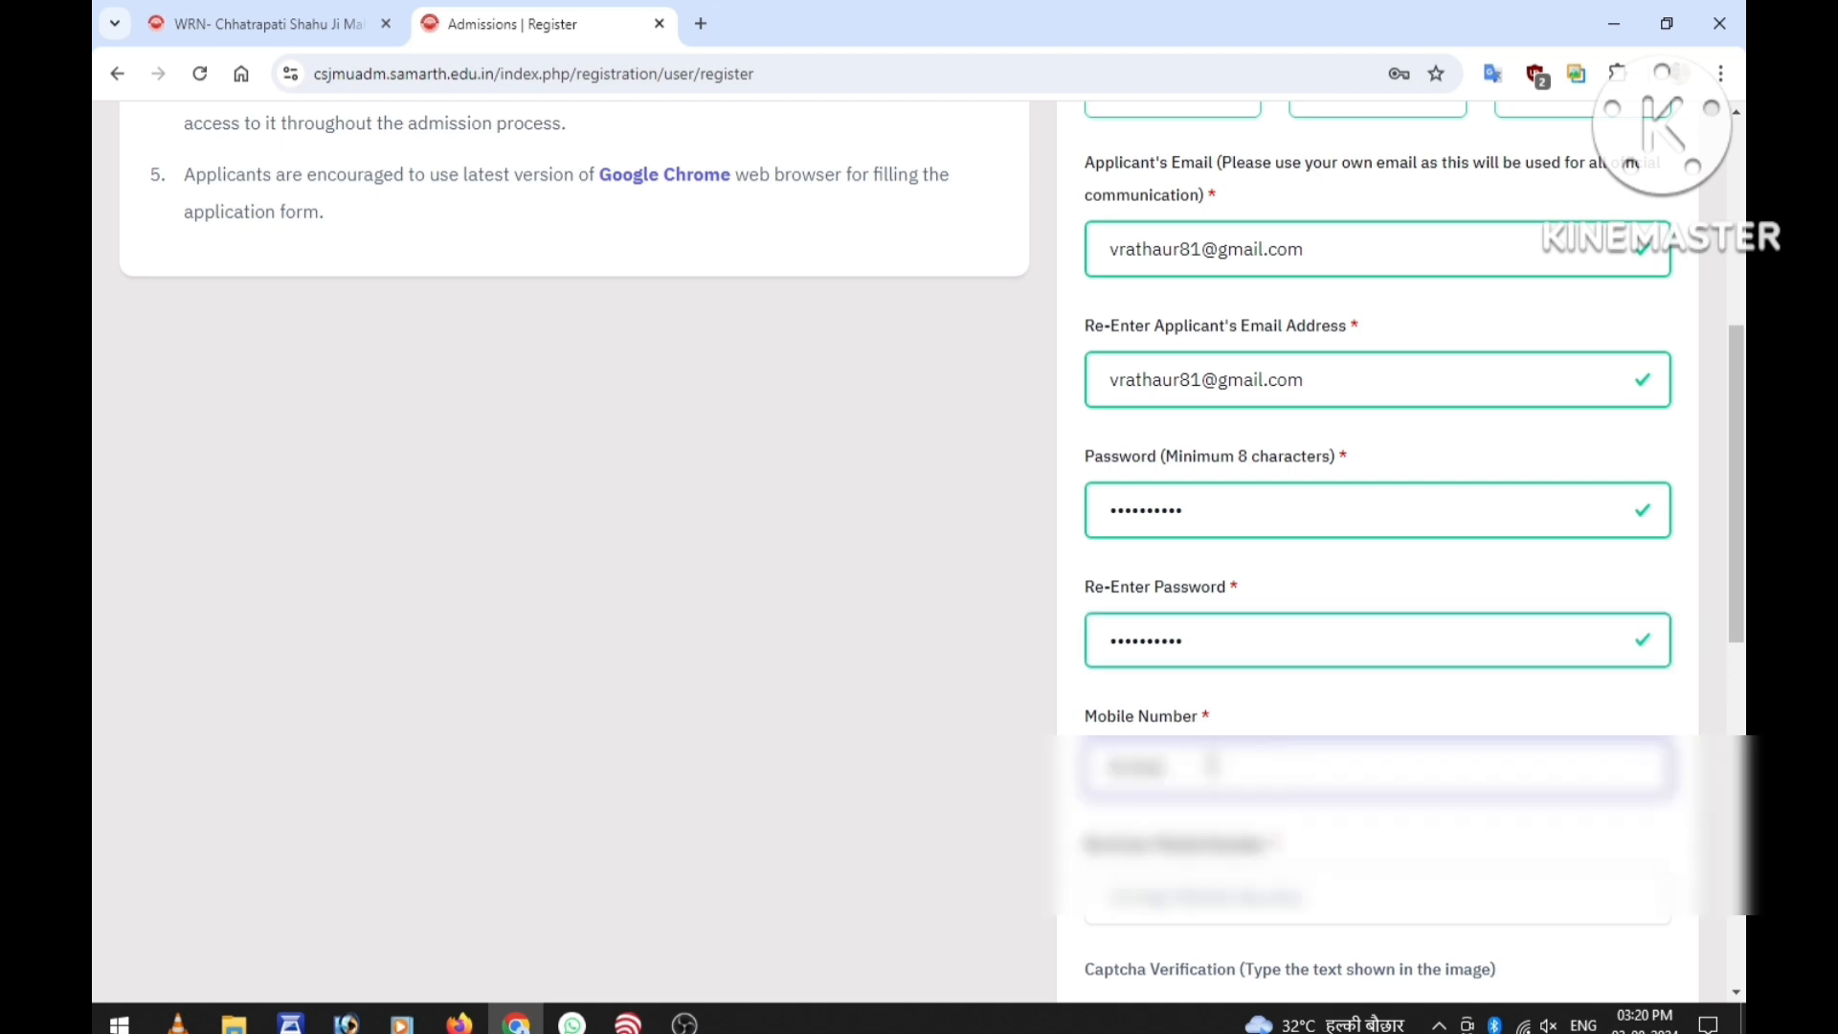
{"action": "type", "text": "??"}
{"action": "left_click", "coordinate": [1203, 881]}
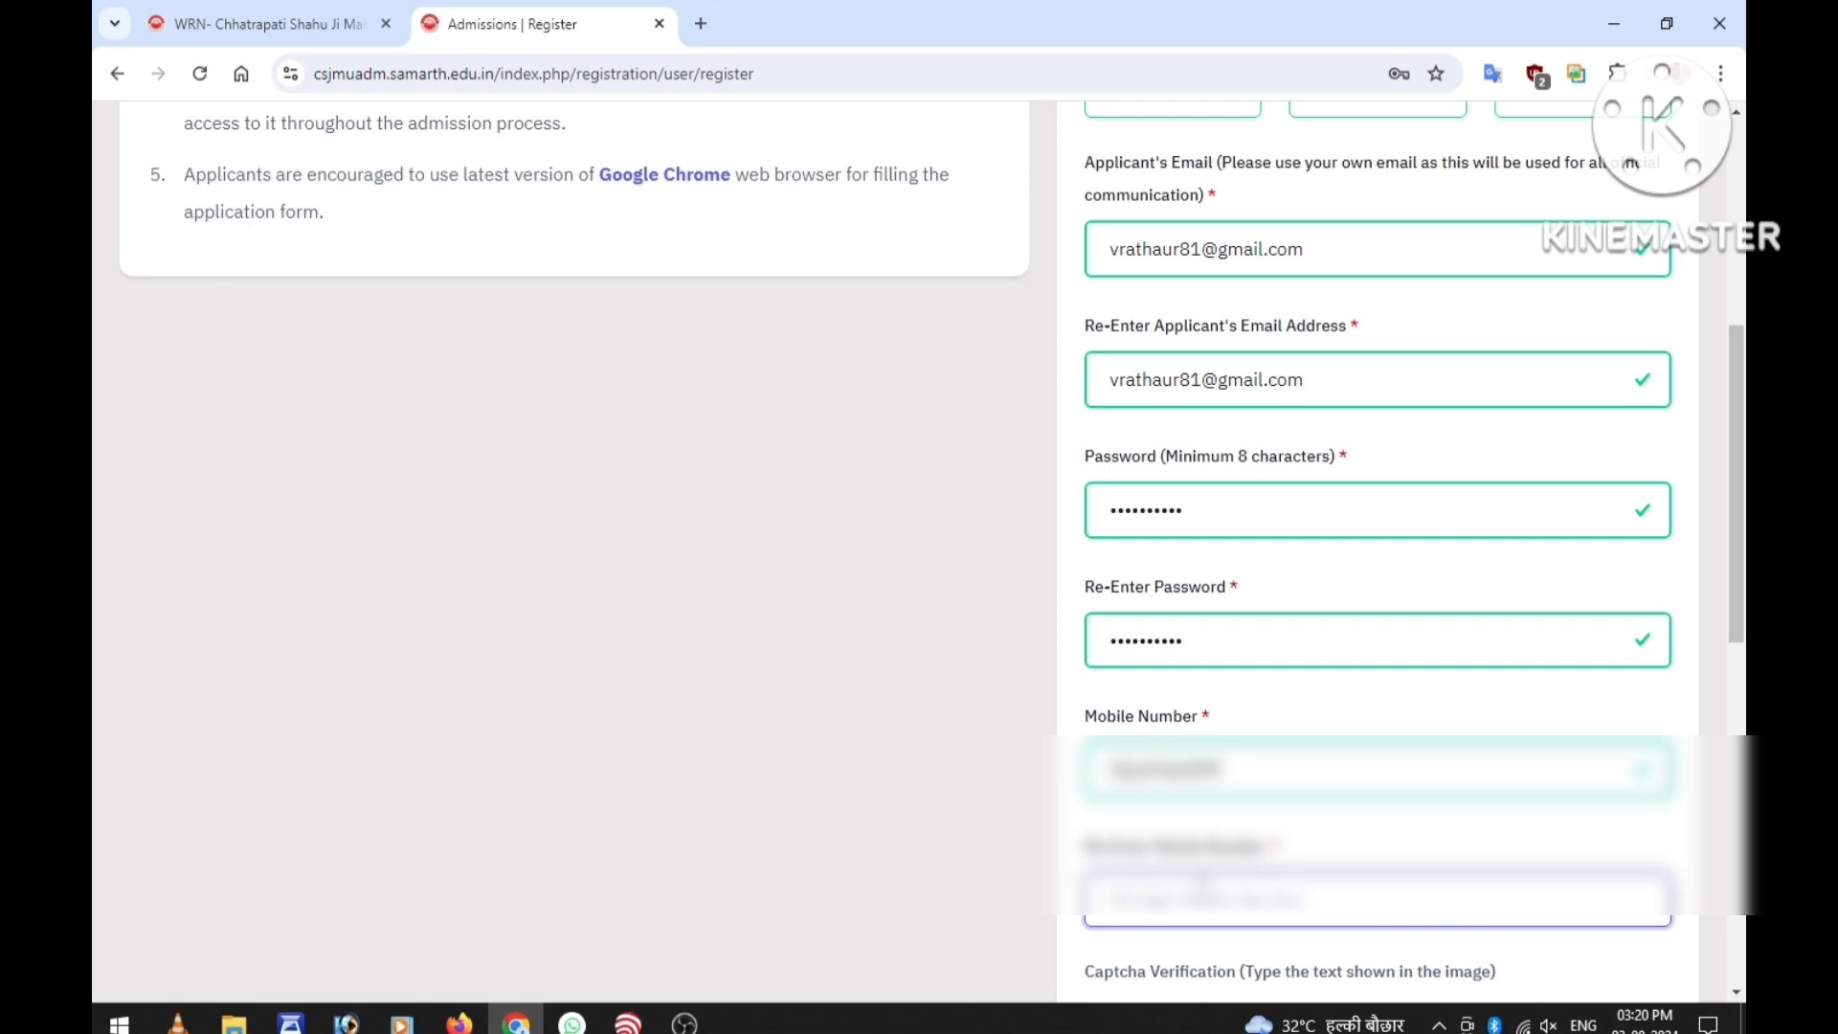
{"action": "type", "text": "???????"}
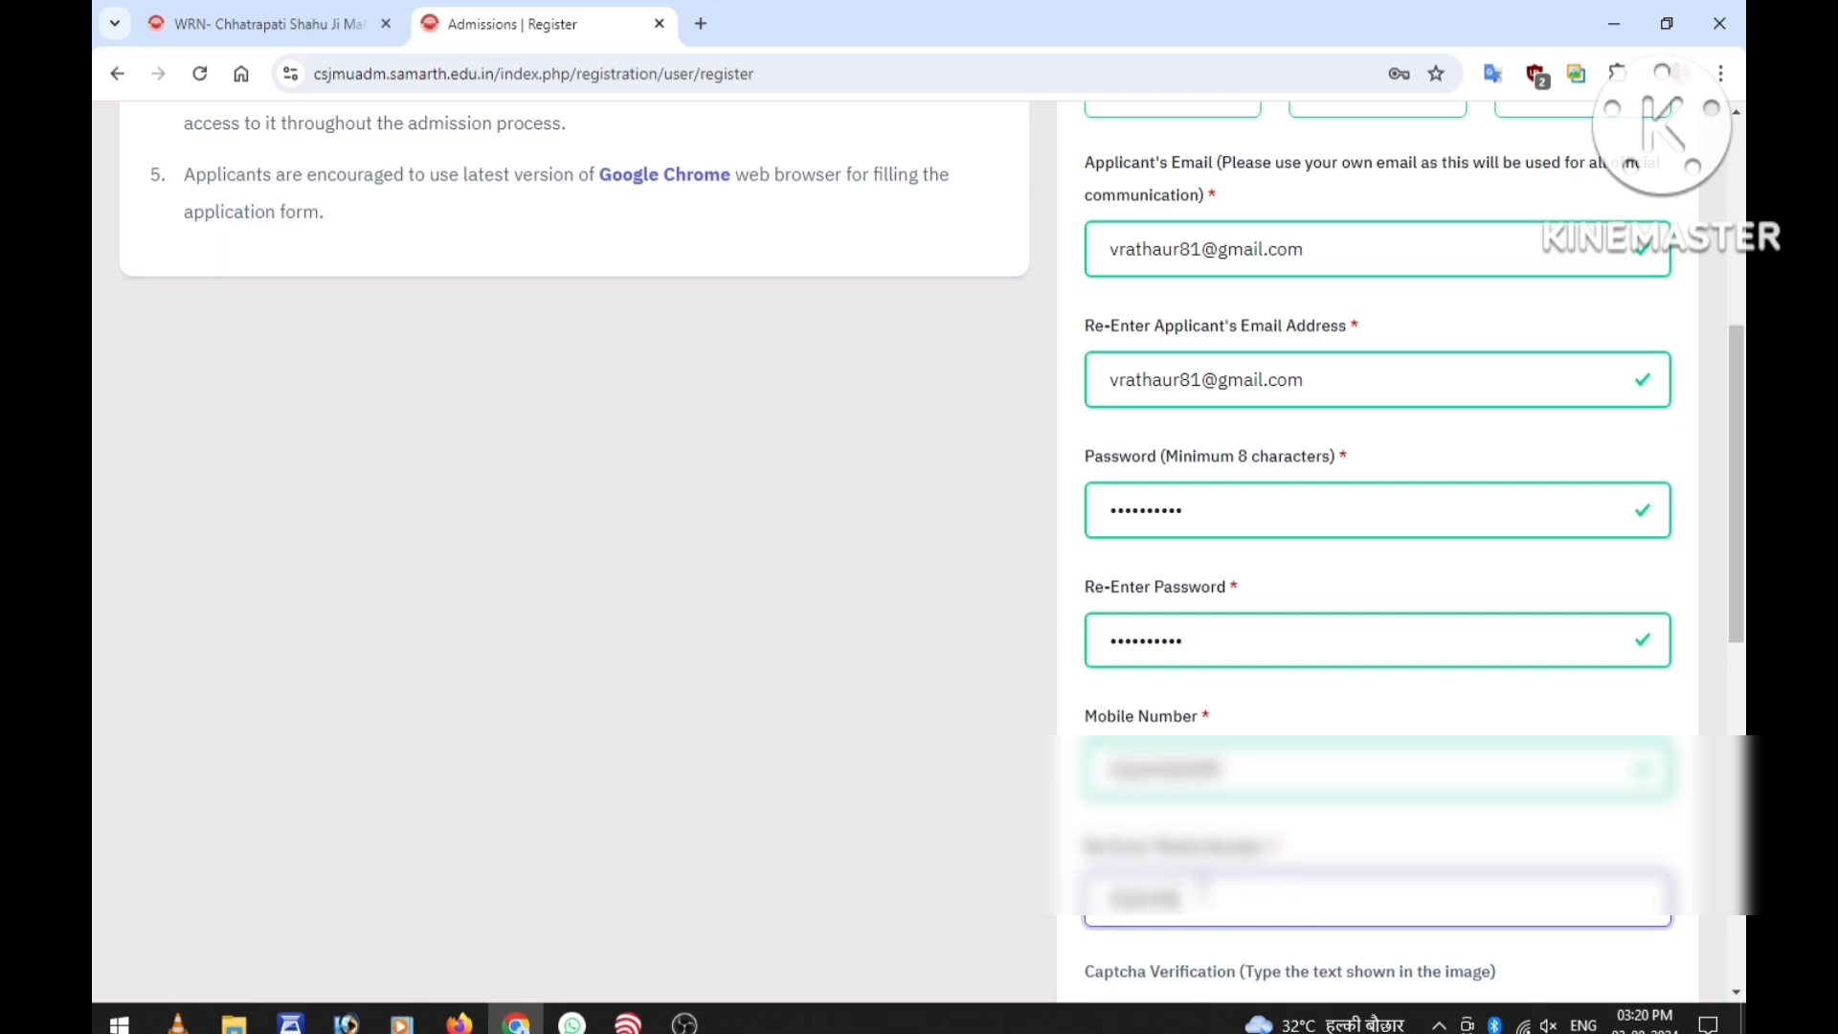
{"action": "type", "text": "???"}
Refresh the captcha, type its text, and submit the registration with Register
{"action": "scroll", "coordinate": [1379, 546], "scroll_direction": "down", "scroll_amount": 4}
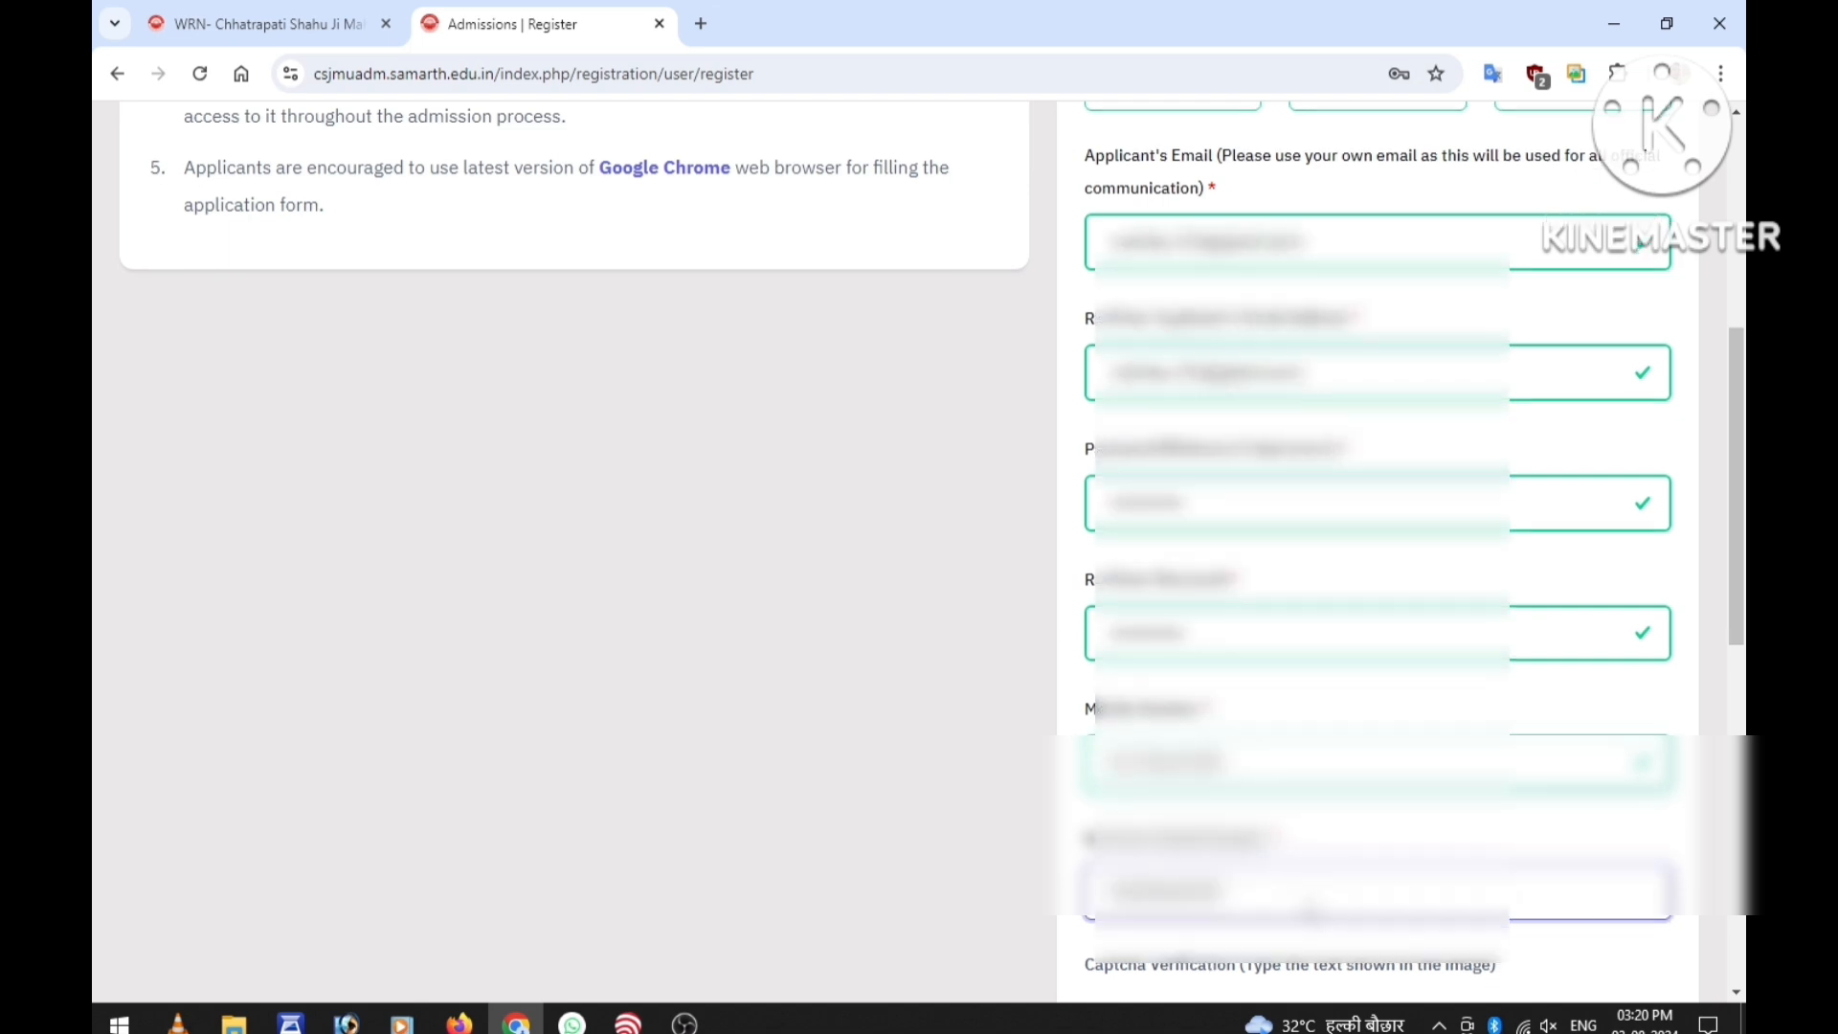
{"action": "left_click", "coordinate": [1210, 707]}
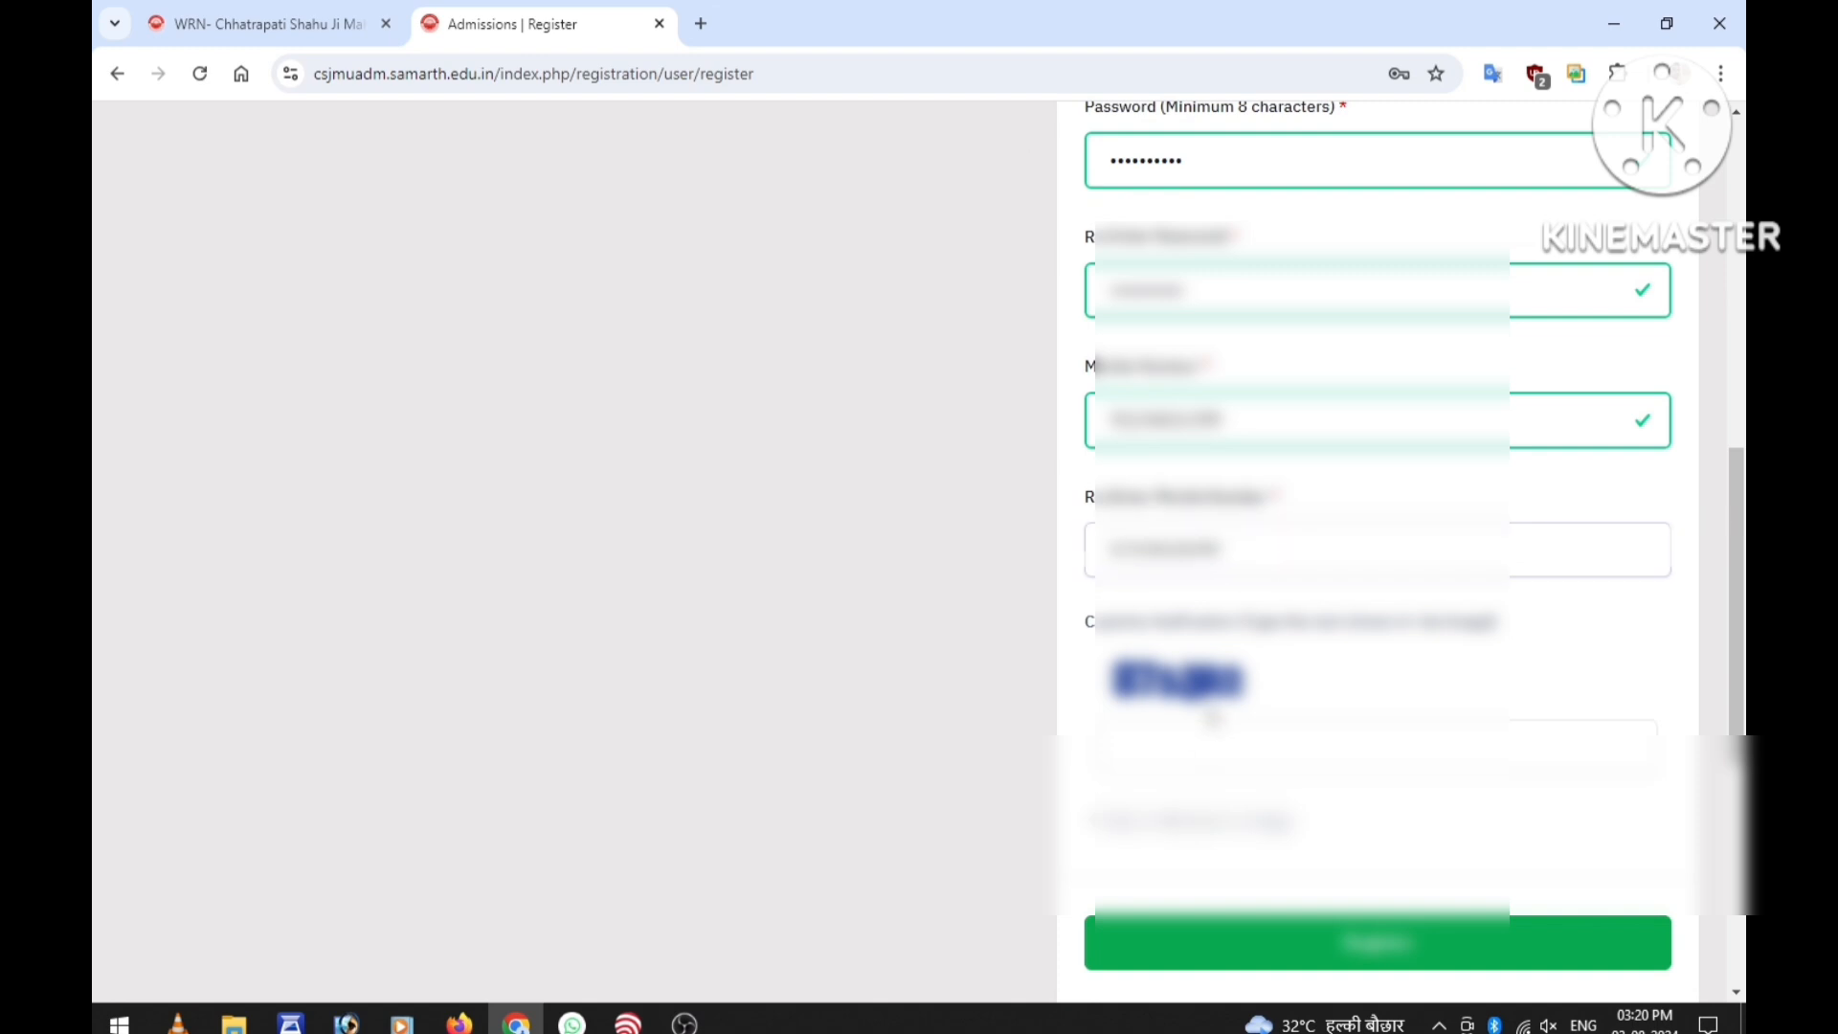
{"action": "left_click", "coordinate": [1197, 750]}
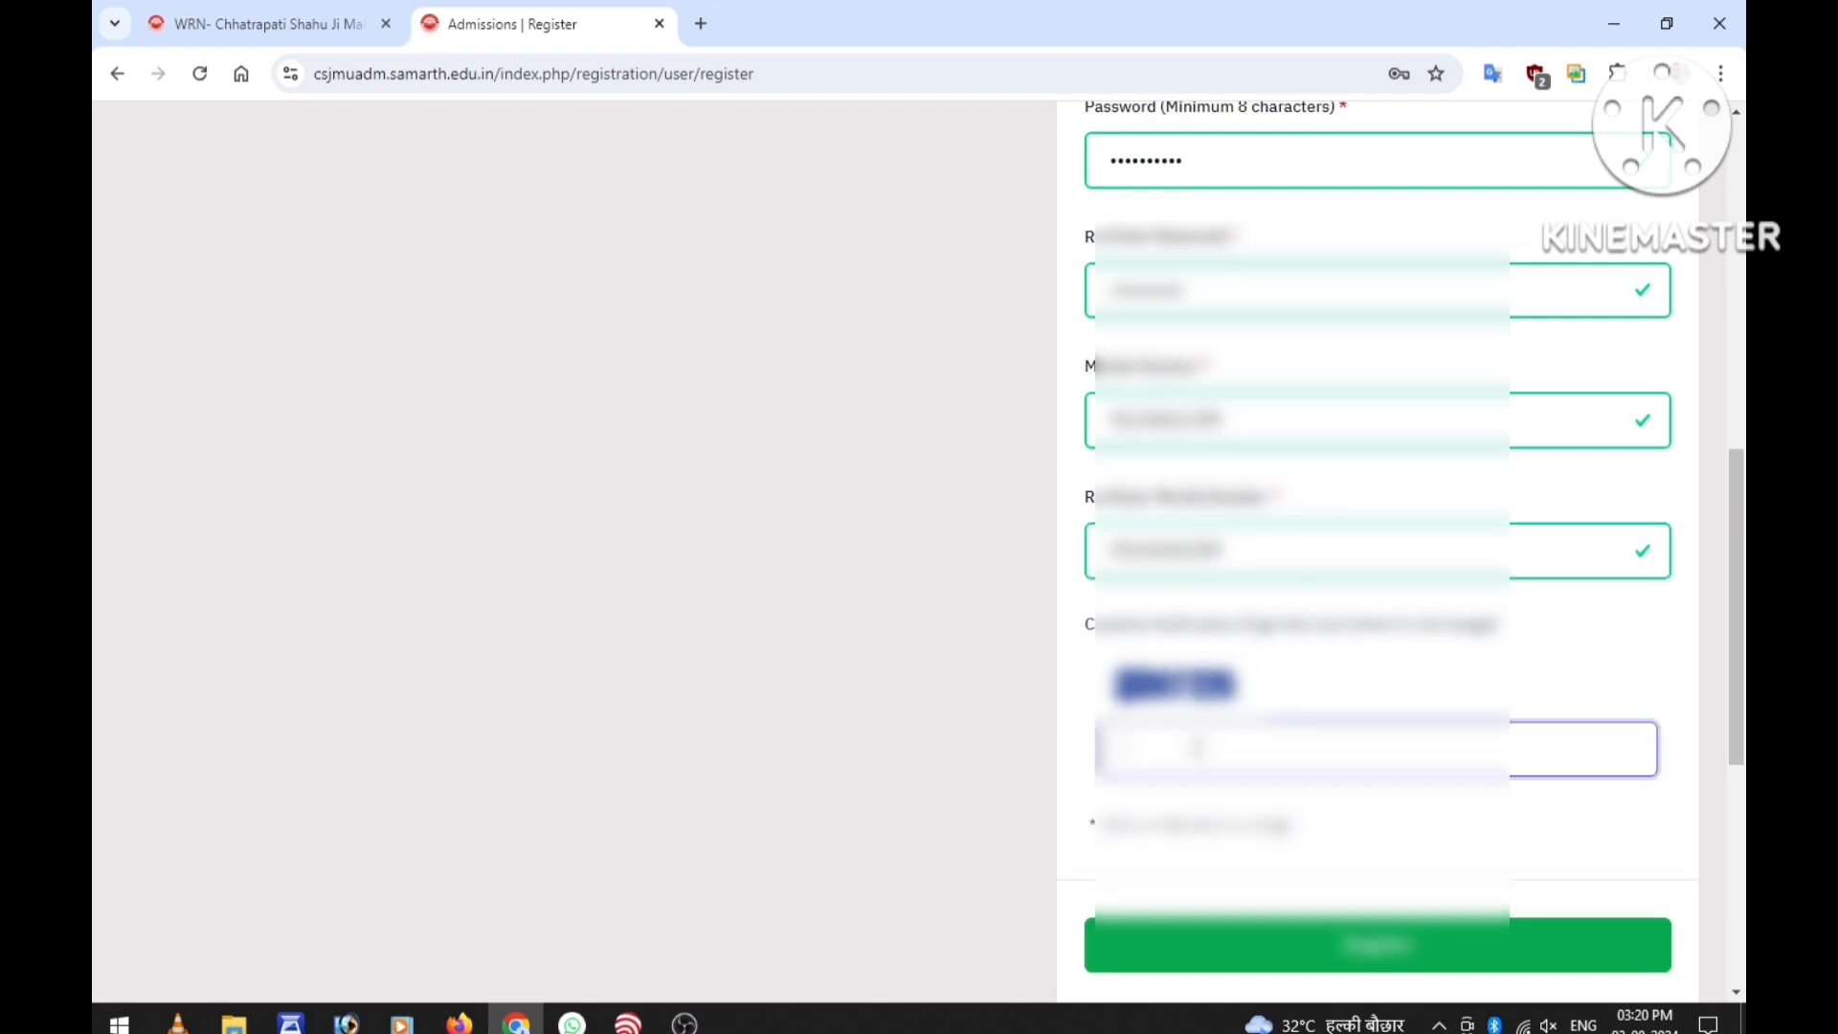
{"action": "type", "text": "???"}
{"action": "key", "text": "BackSpace"}
{"action": "type", "text": "????"}
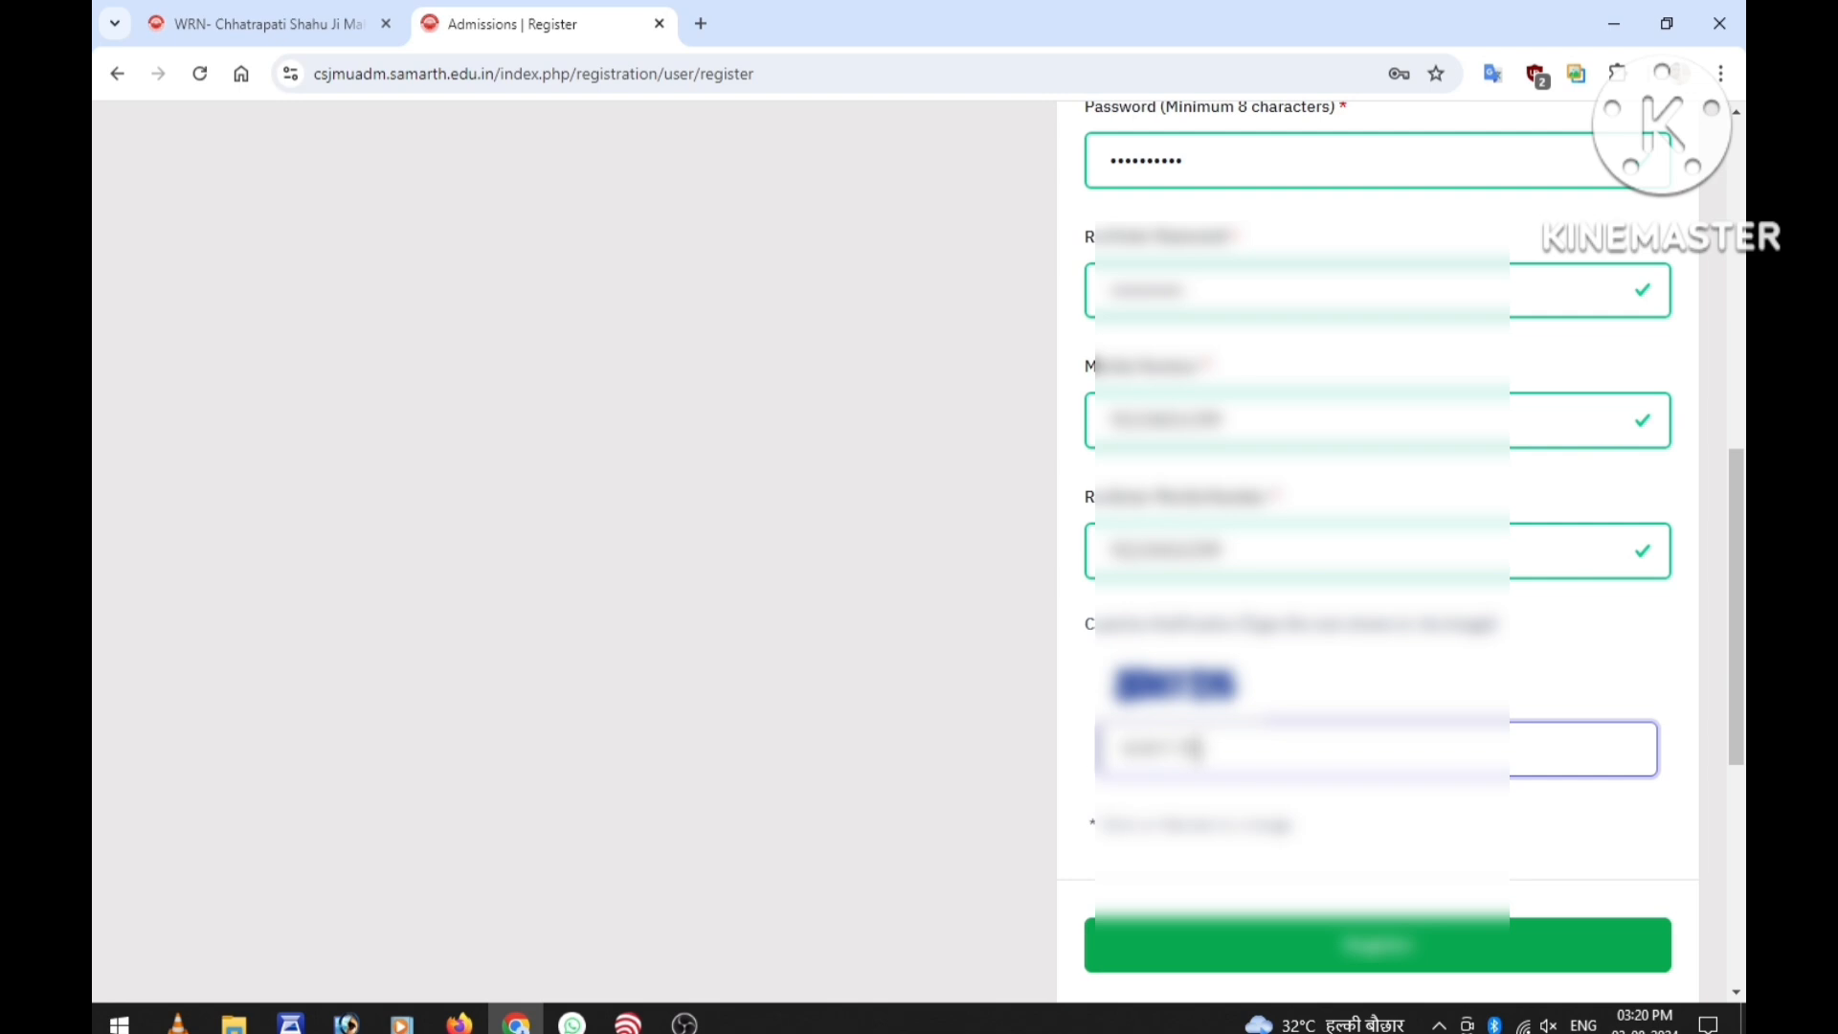
{"action": "left_click", "coordinate": [1380, 943]}
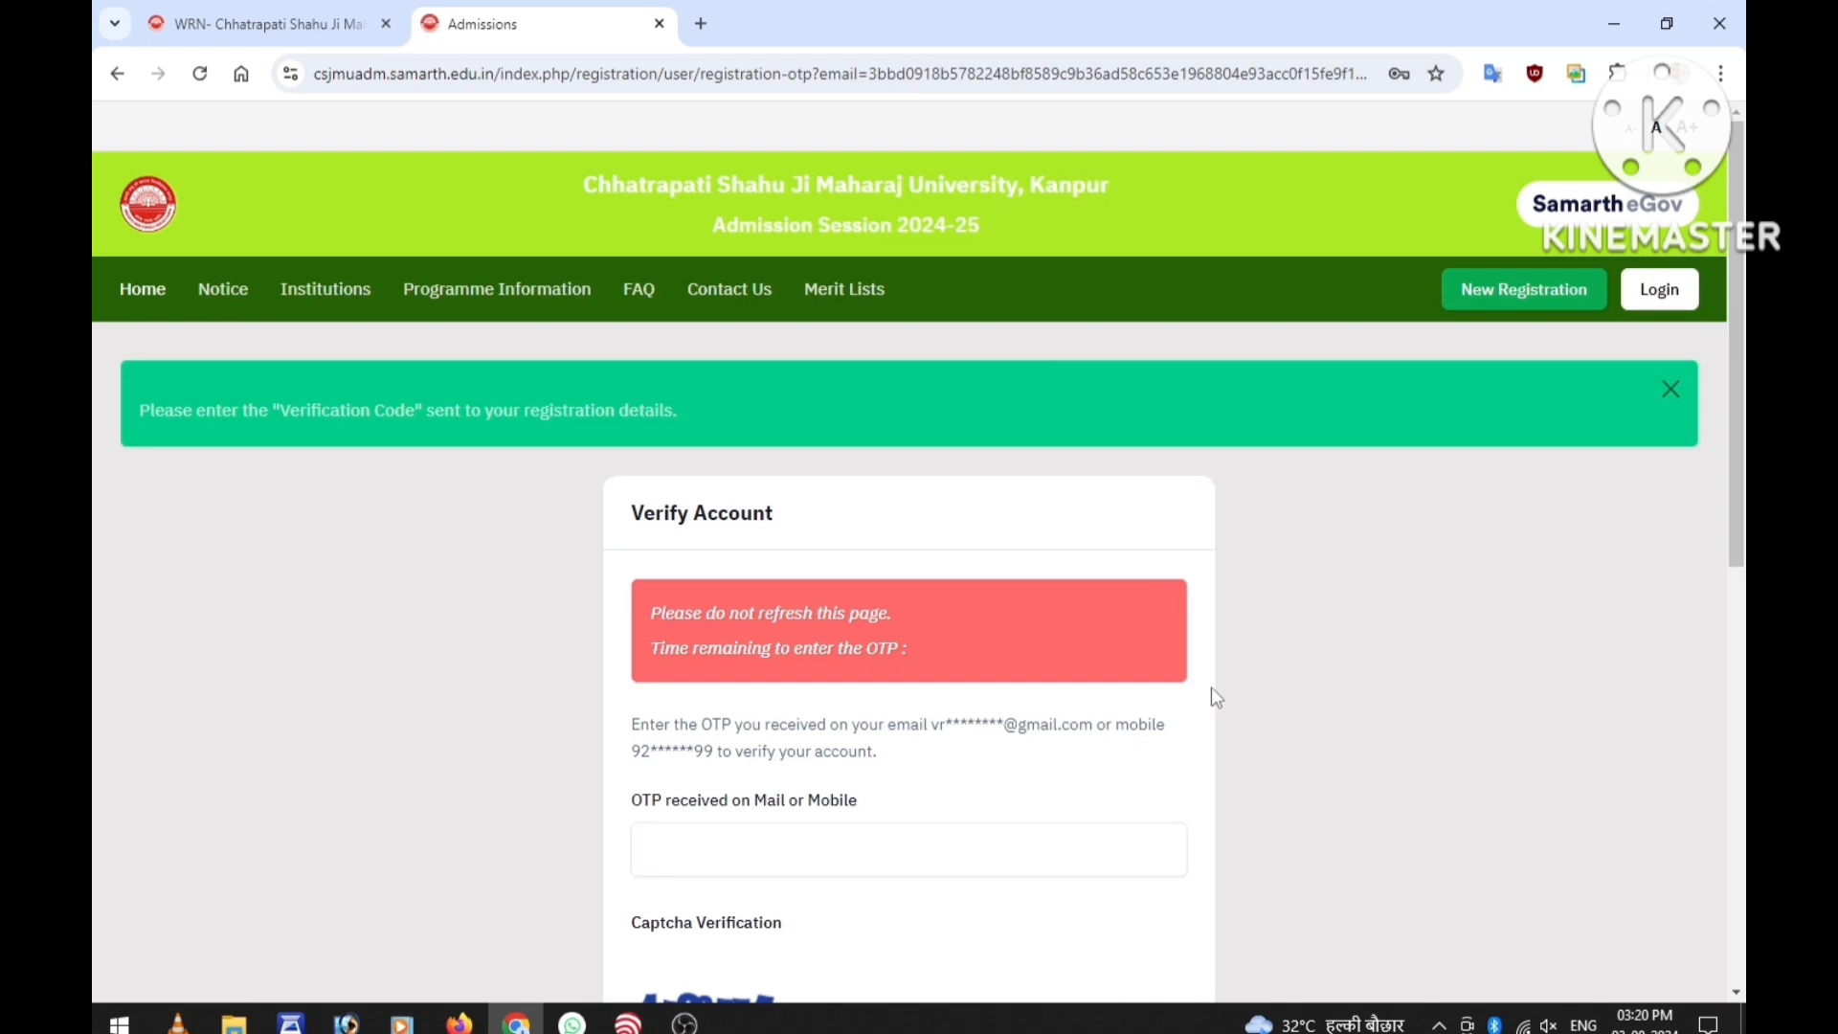
Enter the received OTP and the captcha digits, then submit the OTP to verify the account
{"action": "scroll", "coordinate": [1210, 686], "scroll_direction": "down", "scroll_amount": 2}
{"action": "left_click", "coordinate": [818, 603]}
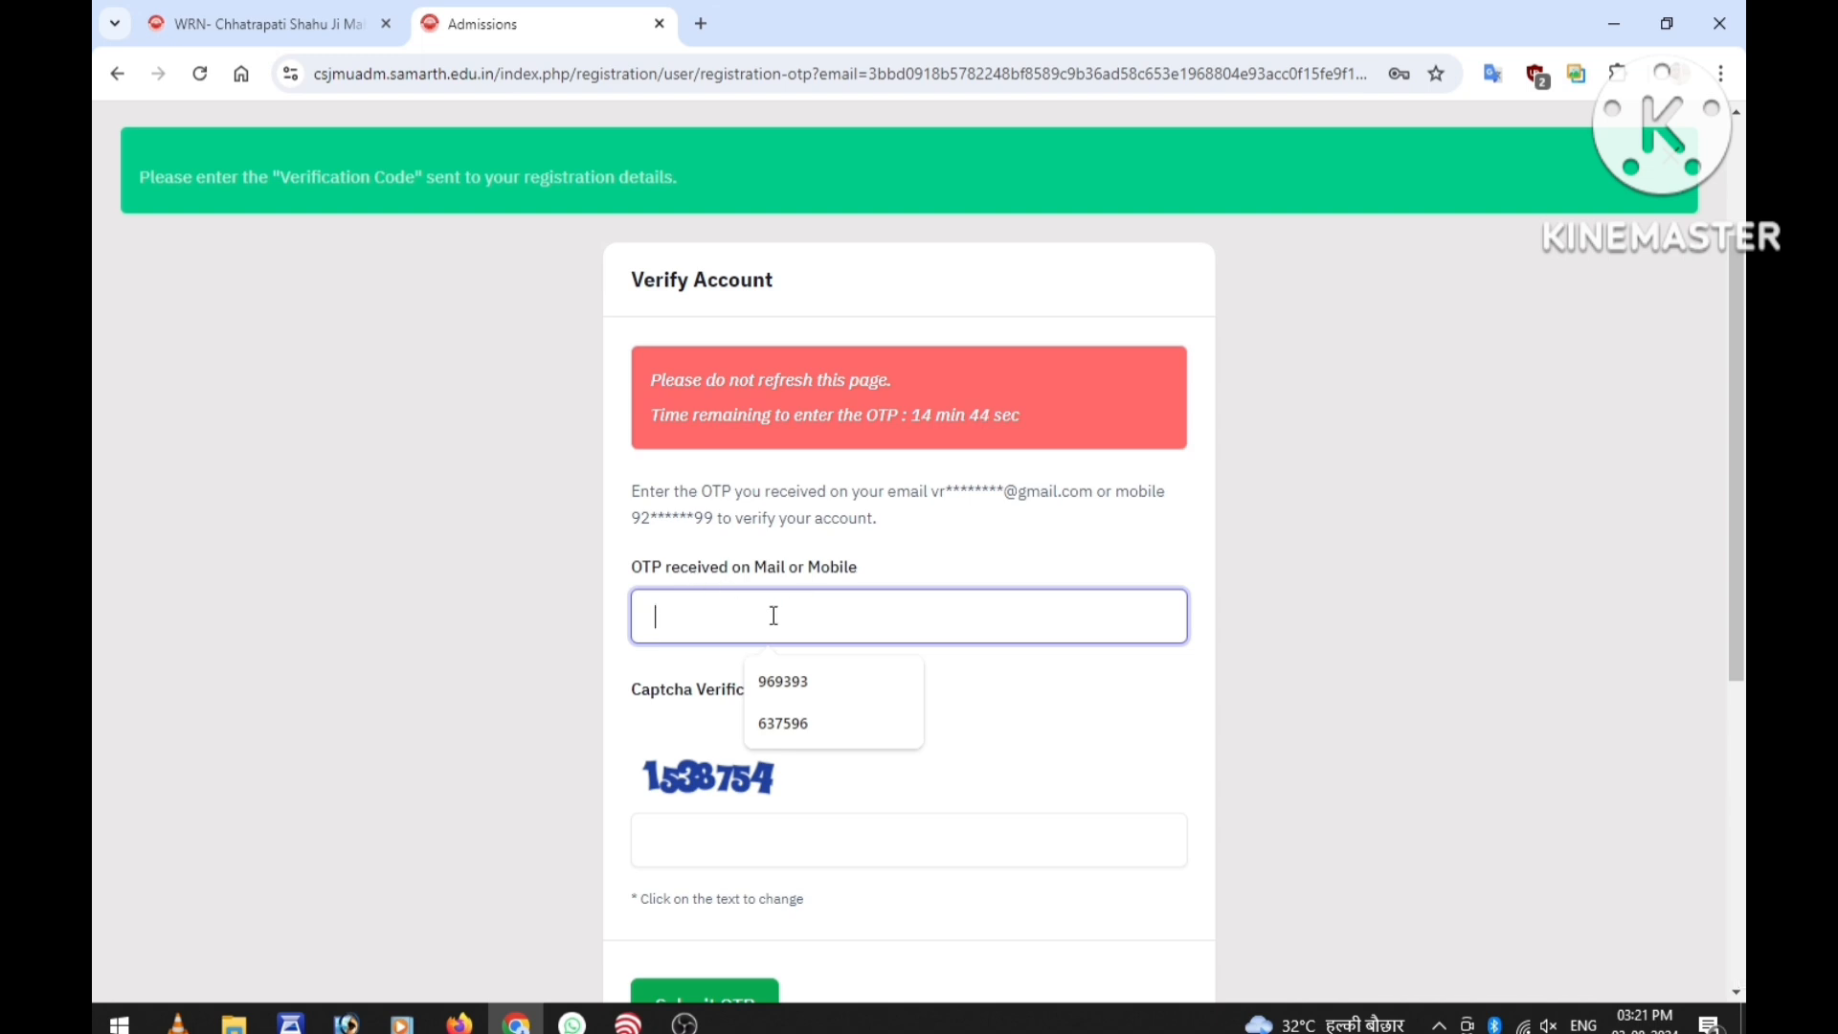
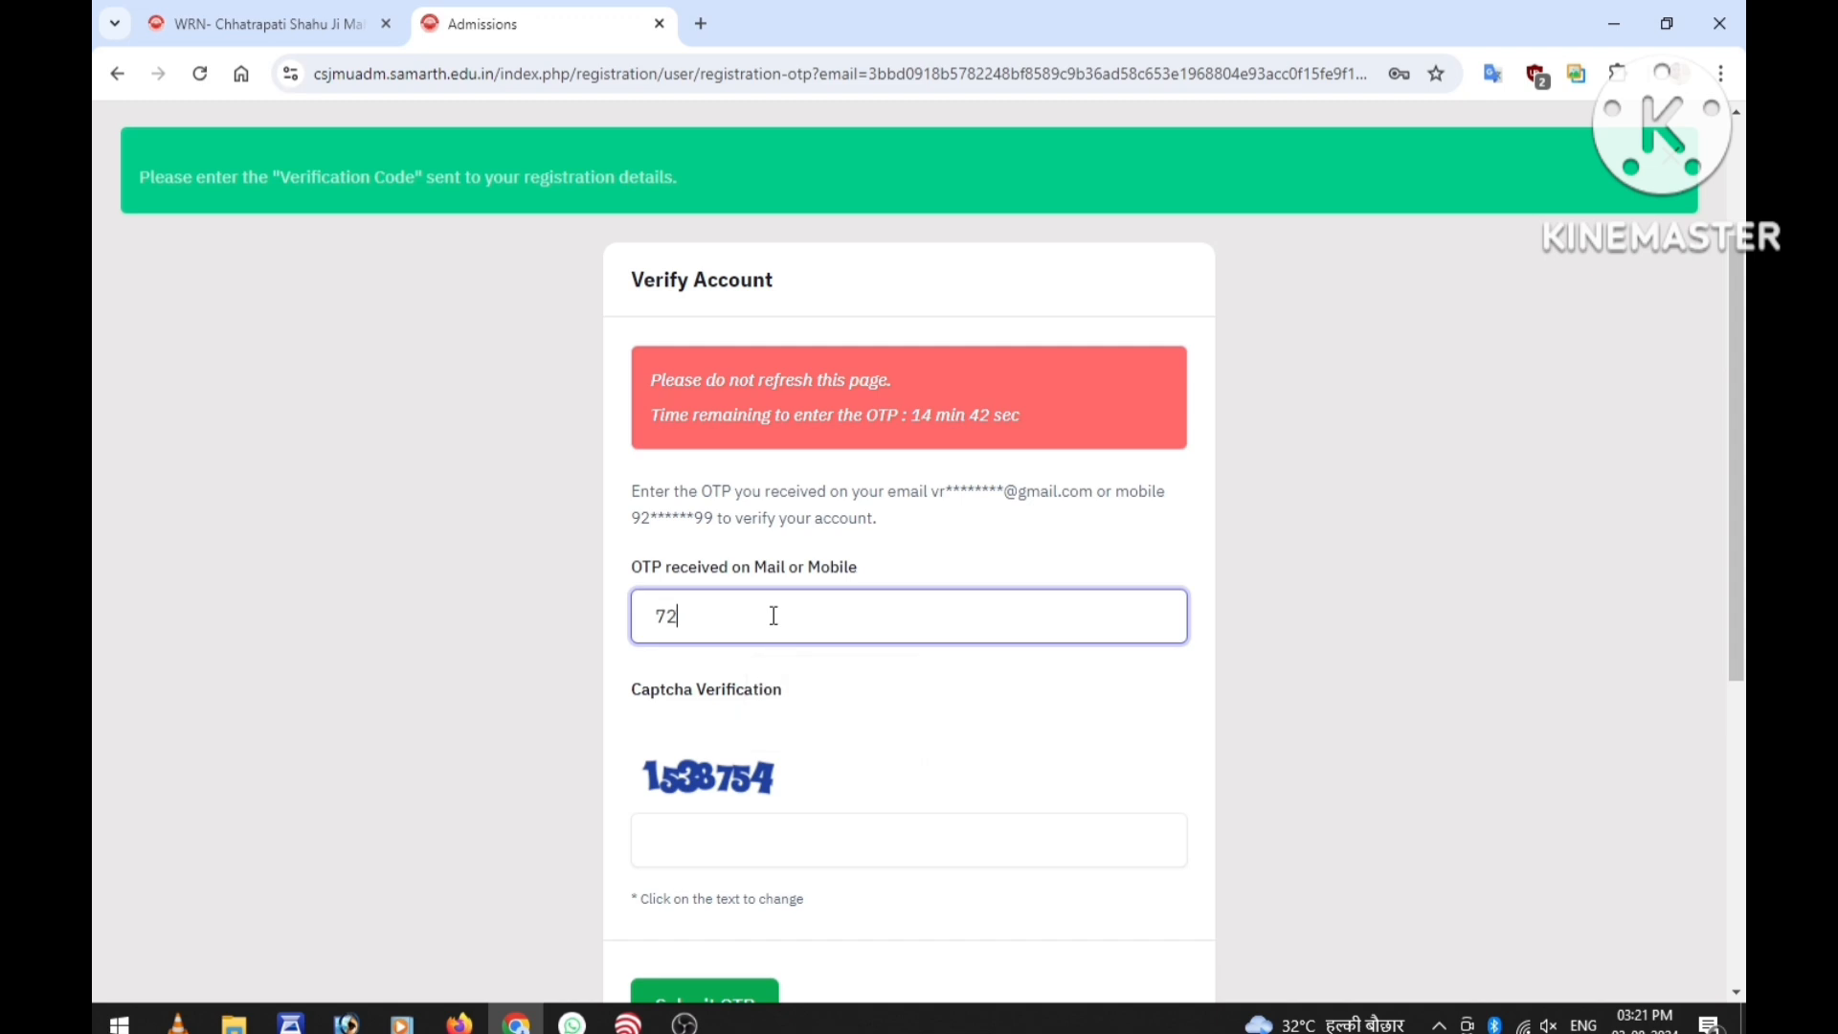
{"action": "left_click", "coordinate": [753, 845]}
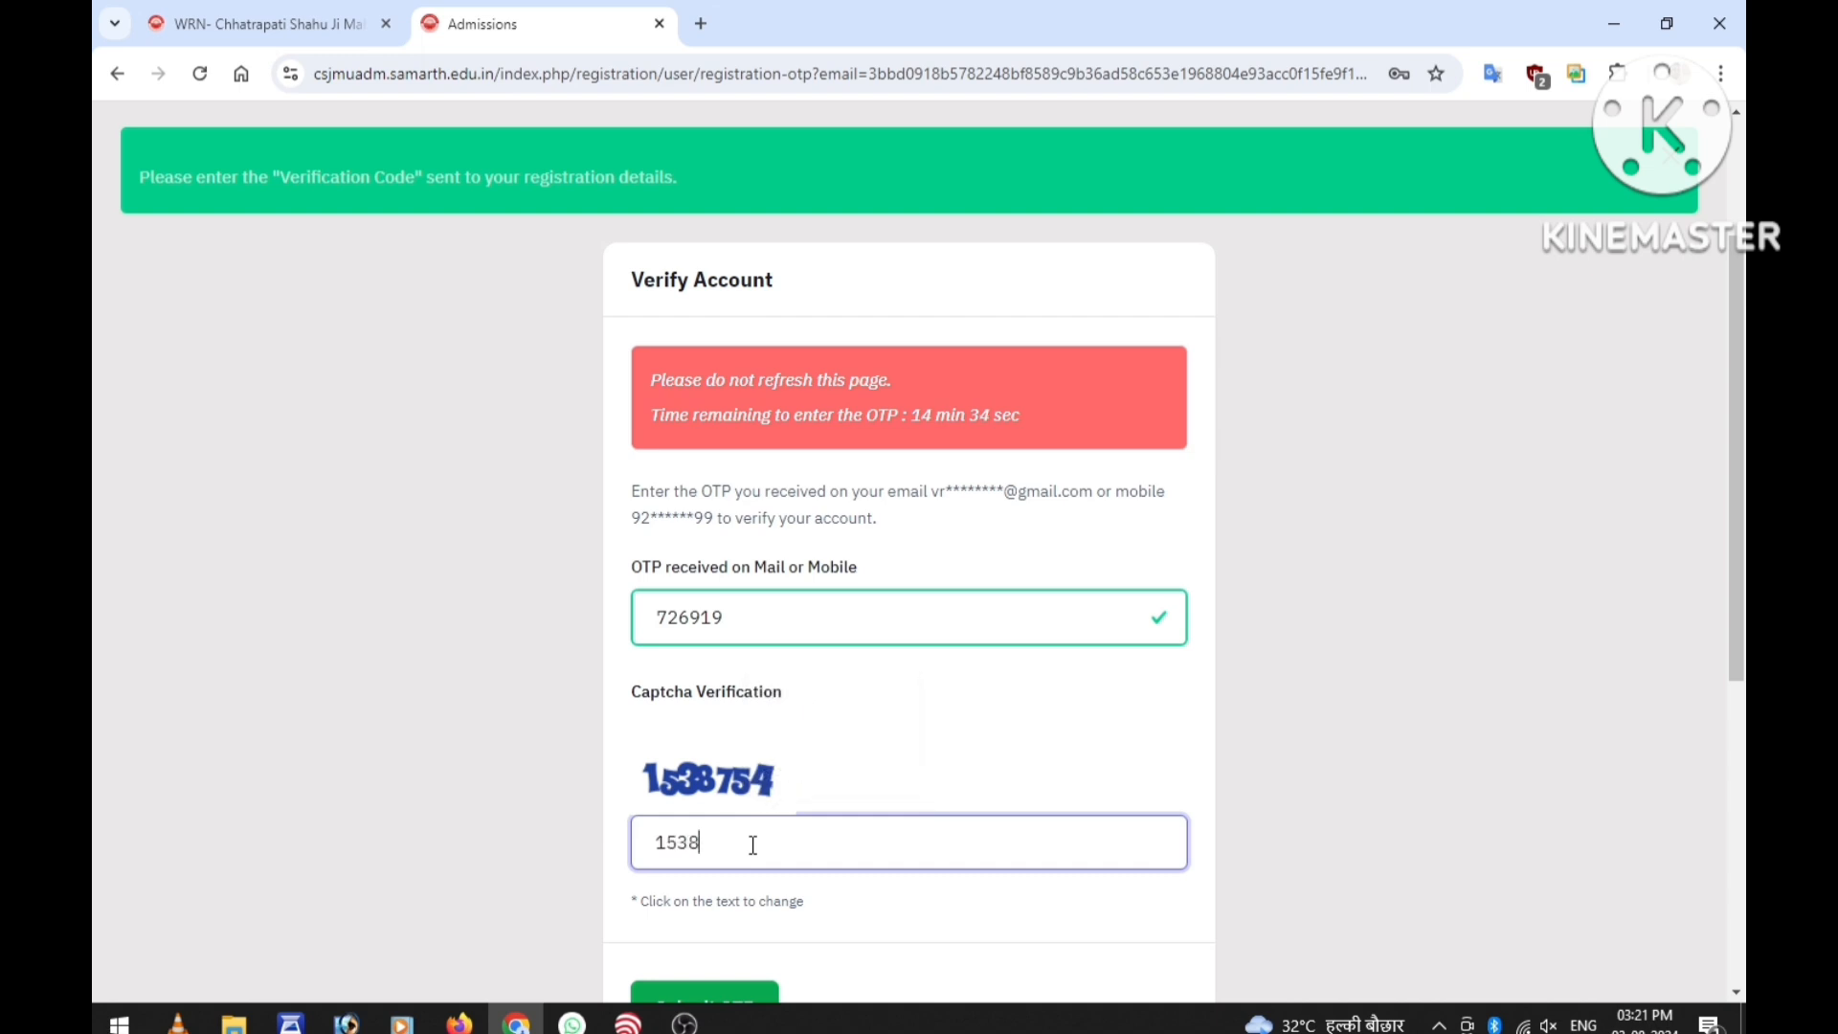
{"action": "scroll", "coordinate": [753, 845], "scroll_direction": "down", "scroll_amount": 3}
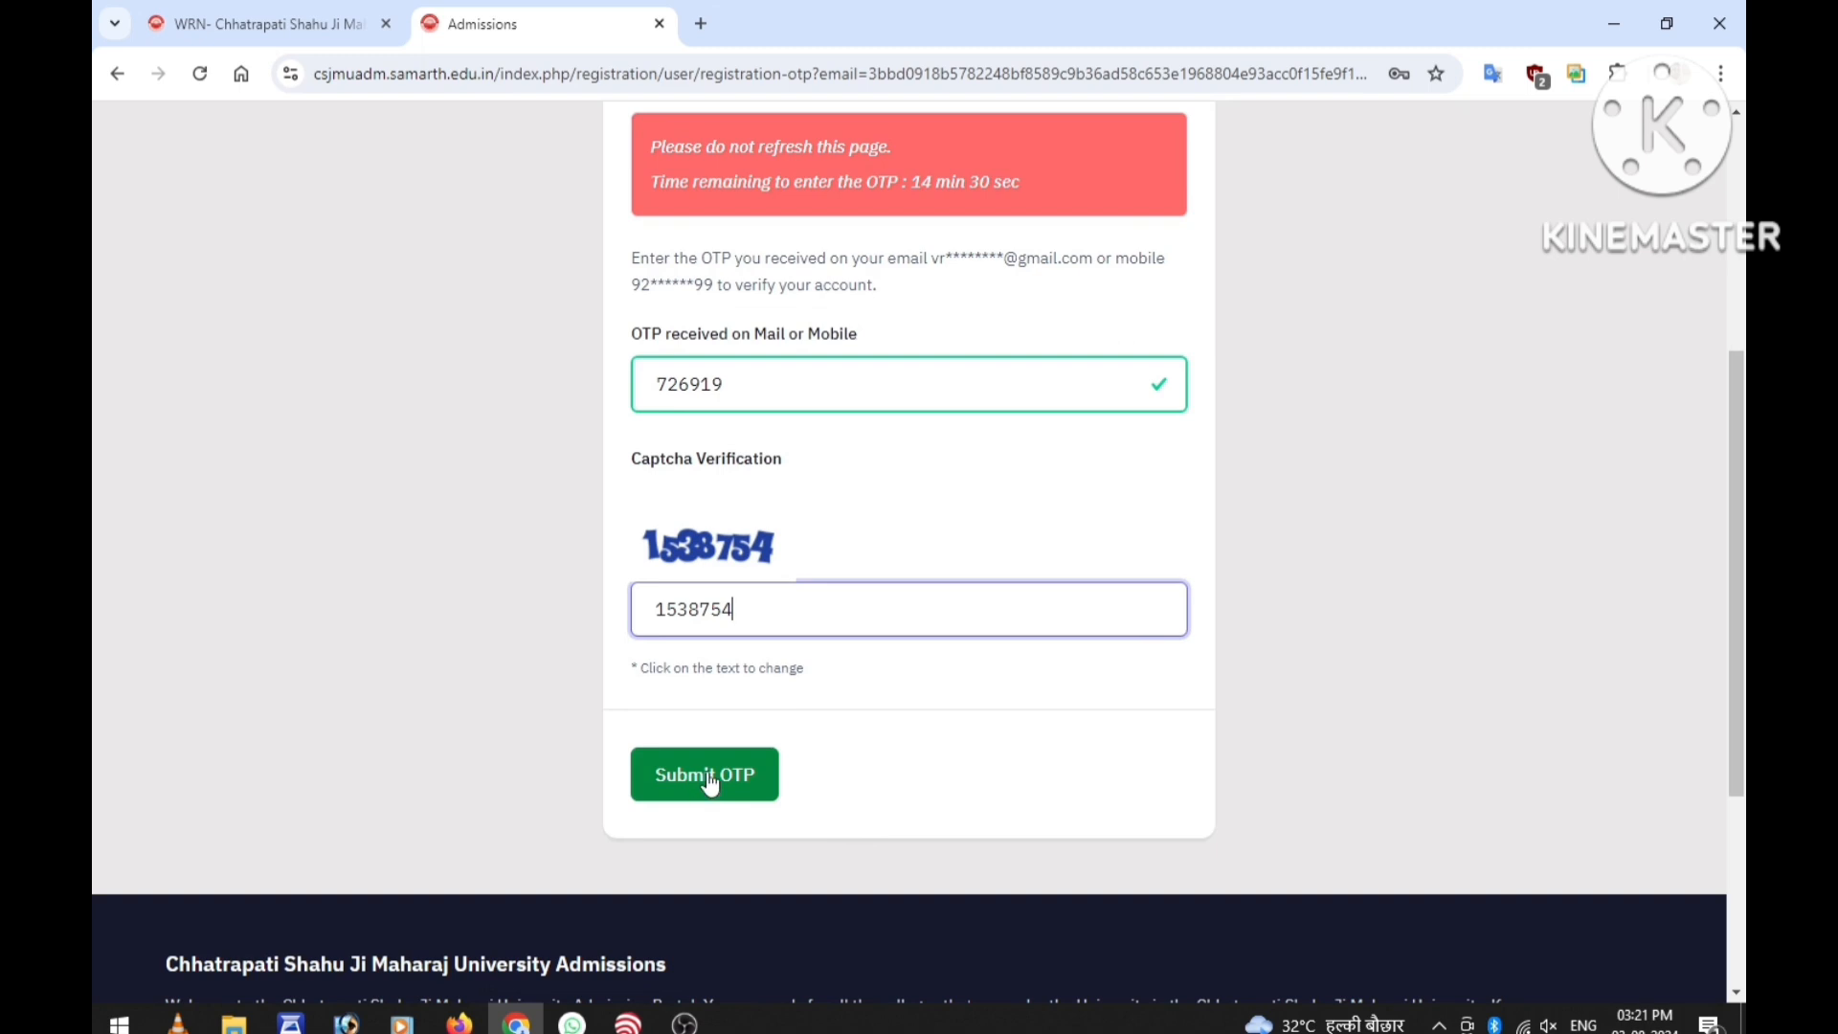
{"action": "left_click", "coordinate": [710, 781]}
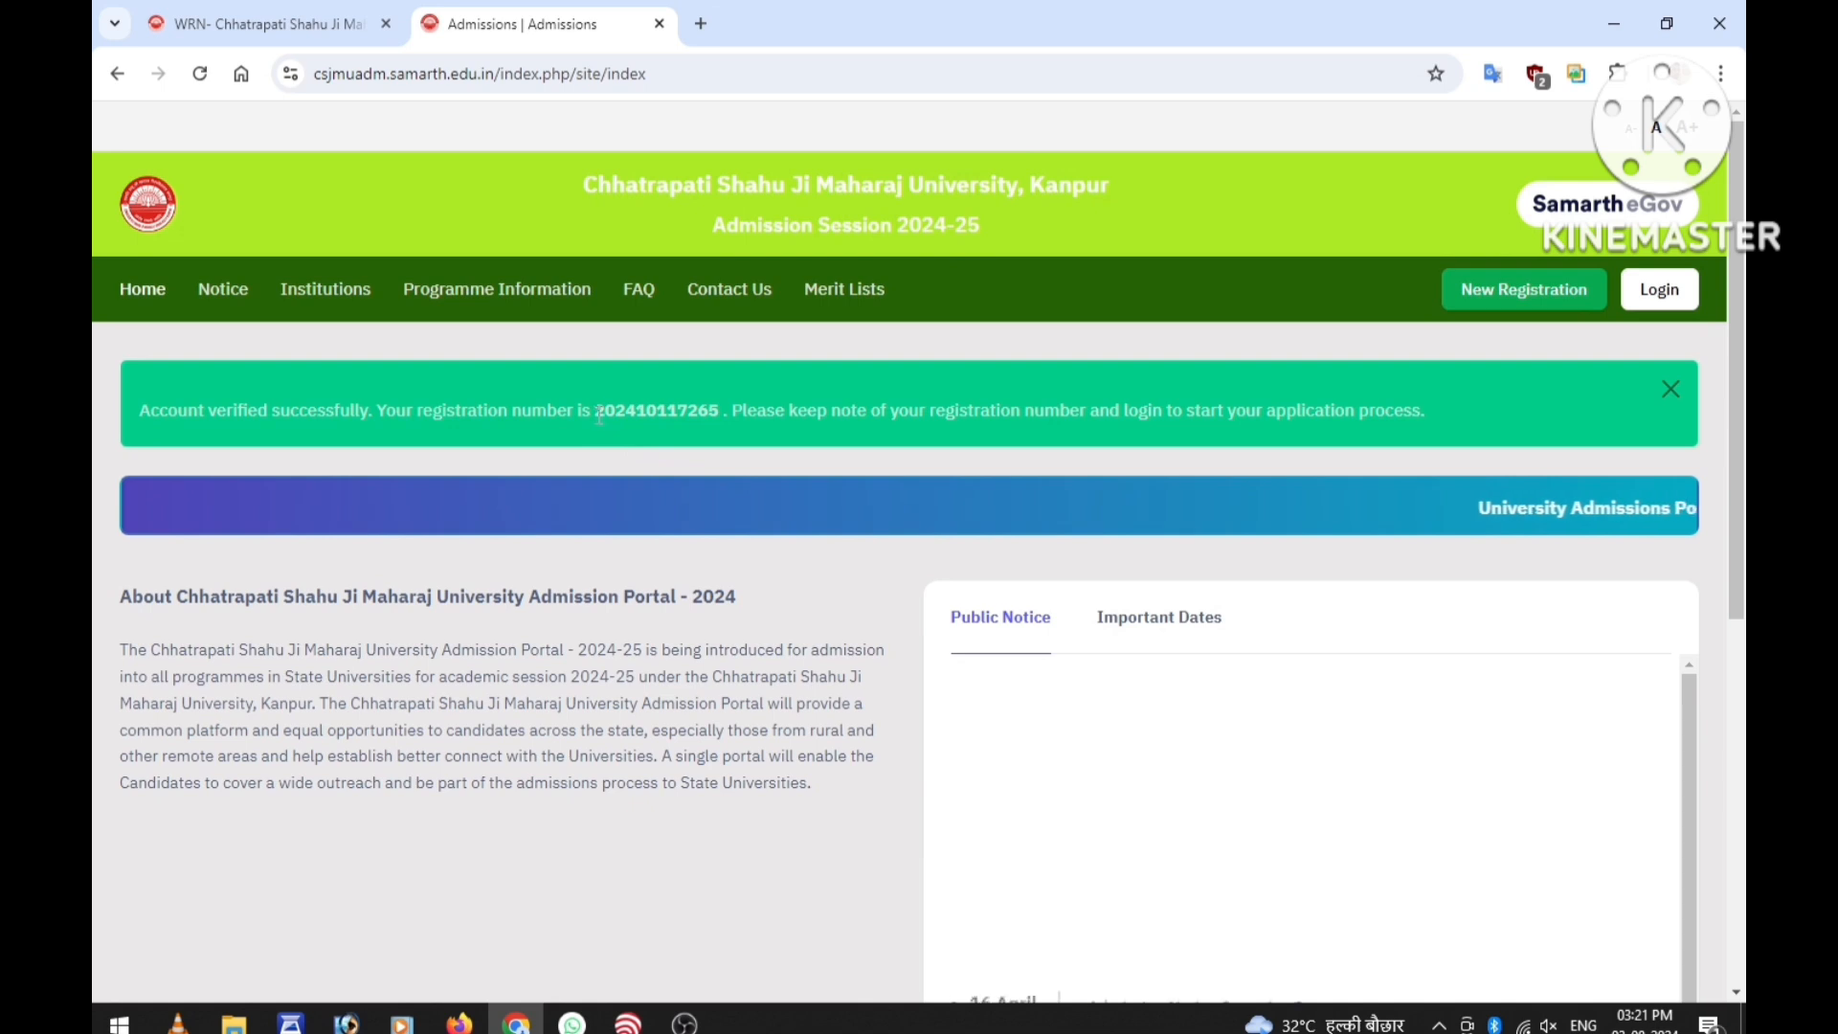
Fill the login form with the issued registration number, the account password and the captcha text
{"action": "left_click_drag", "start_coordinate": [595, 411], "coordinate": [720, 413]}
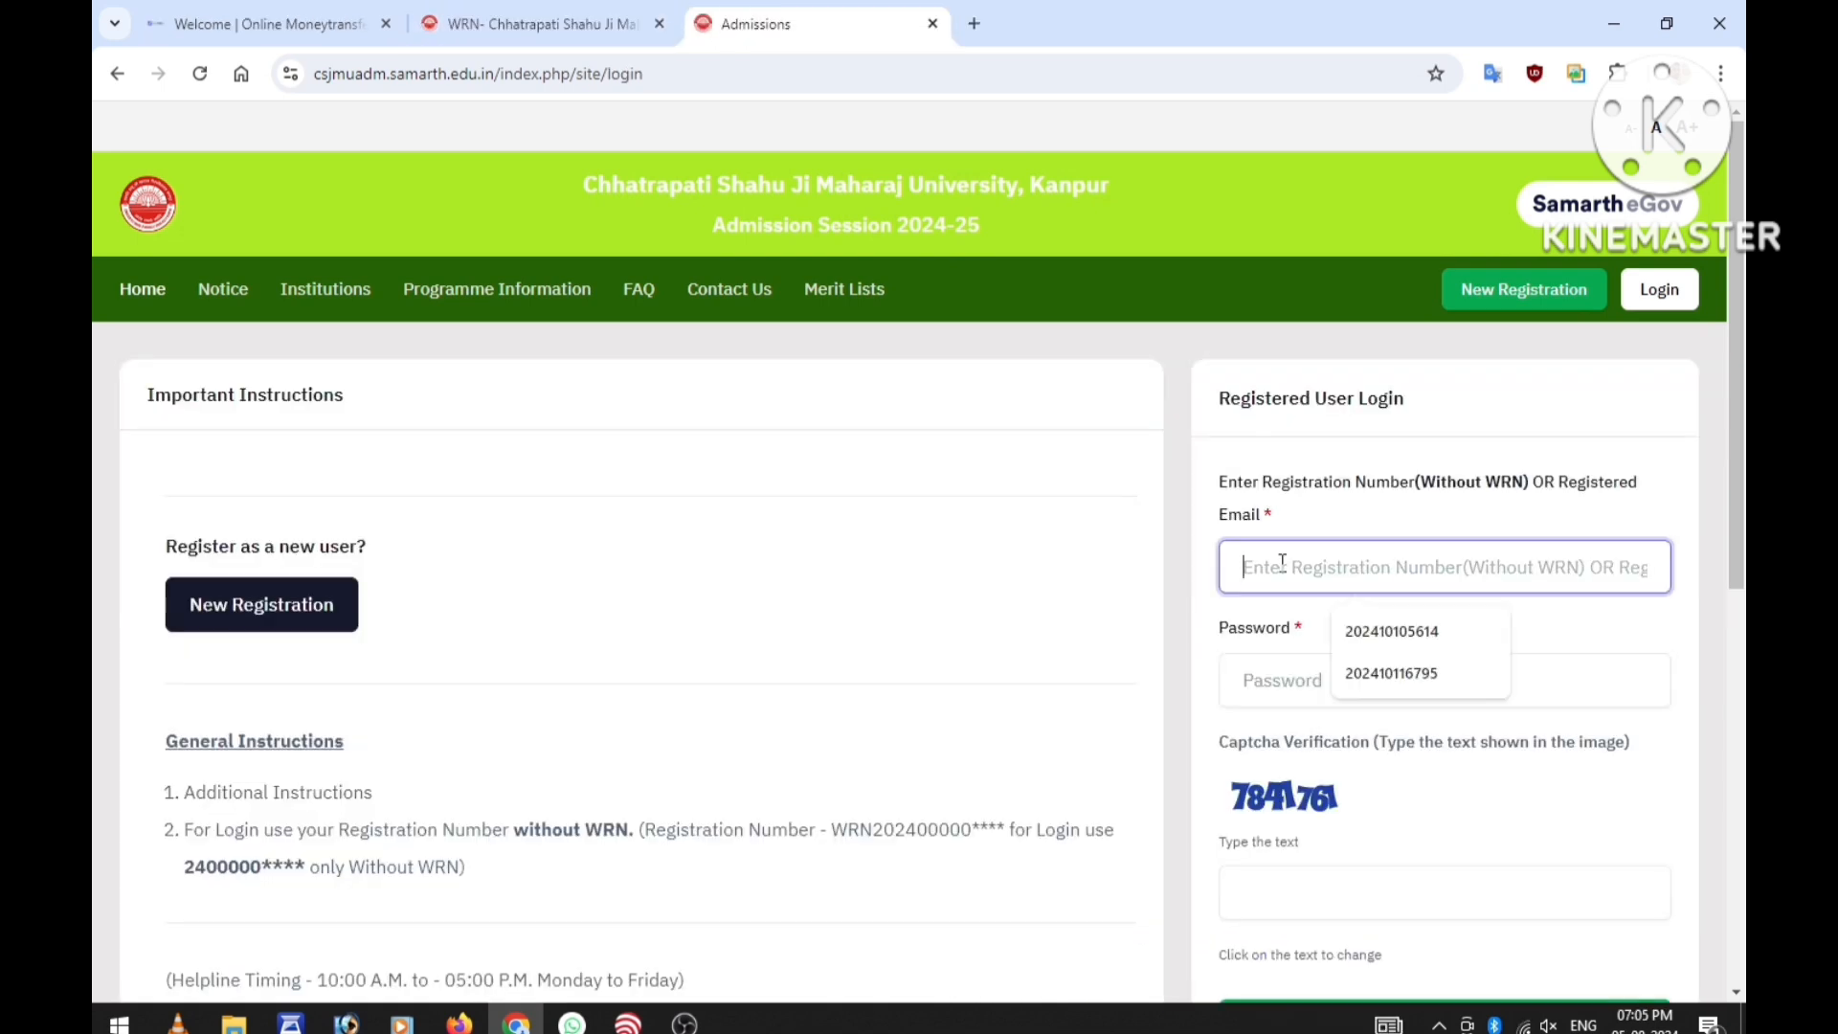
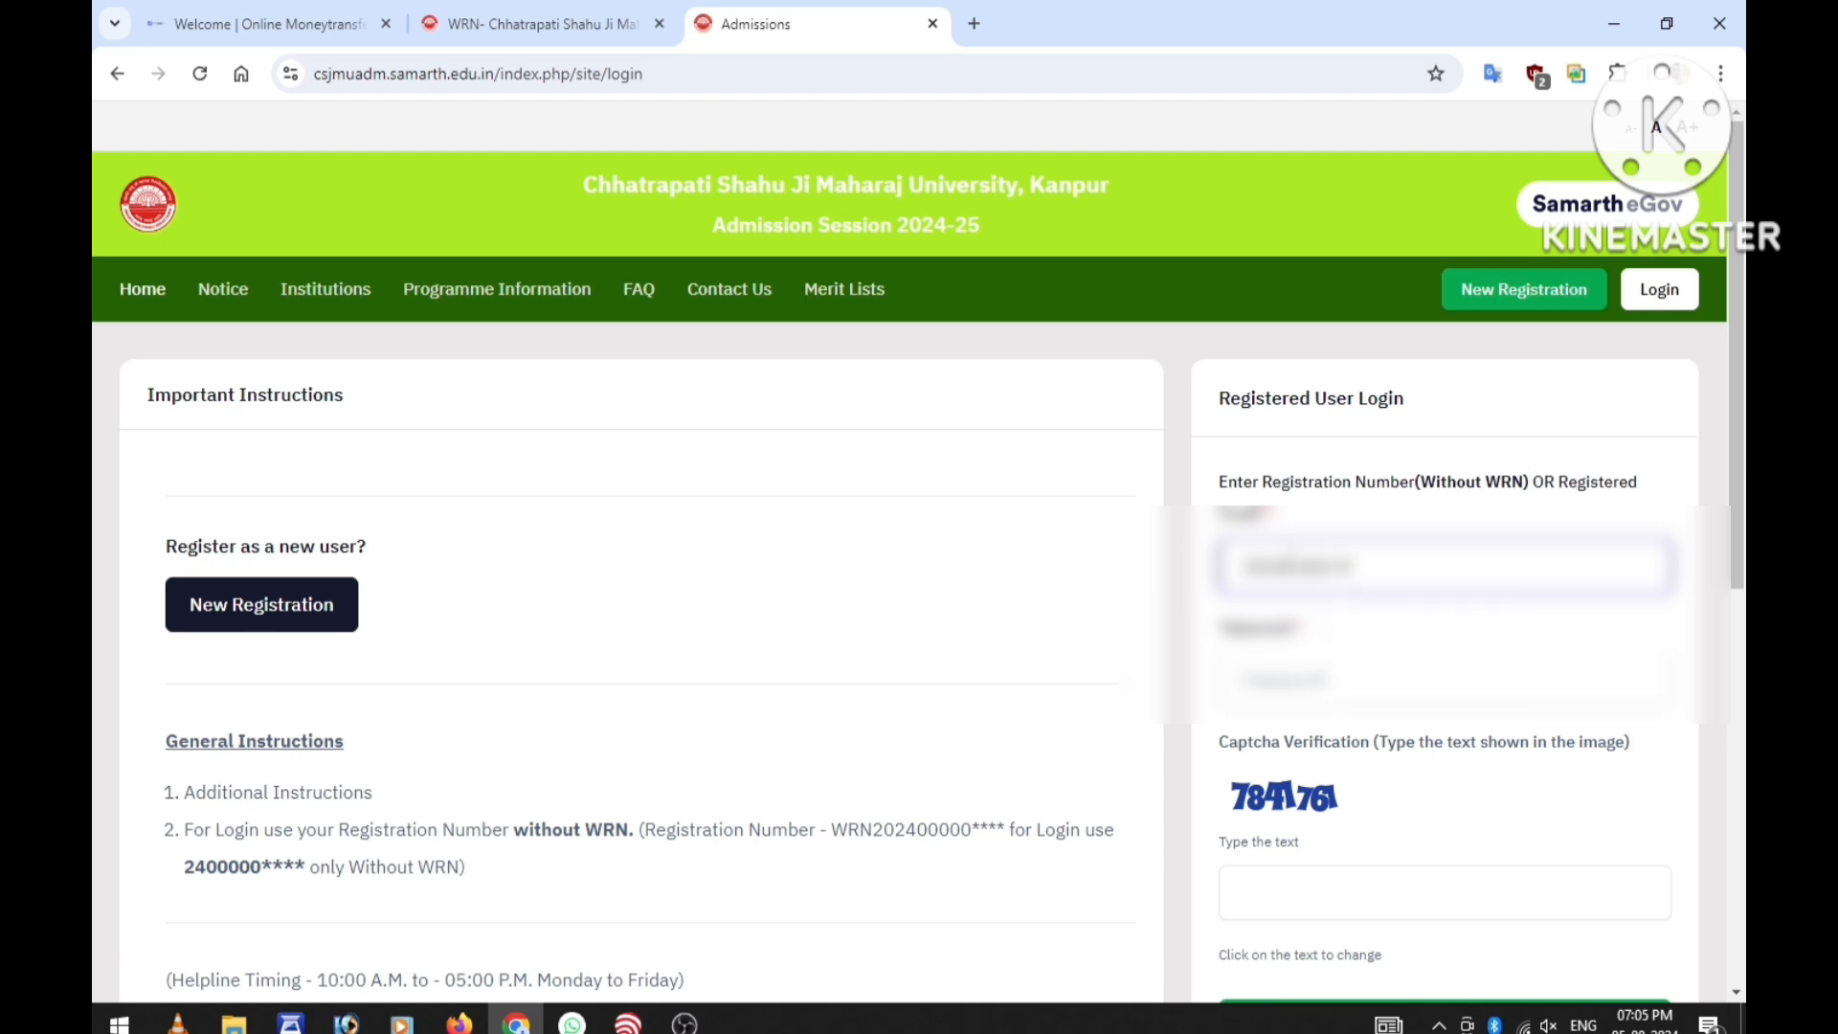
{"action": "left_click", "coordinate": [1269, 679]}
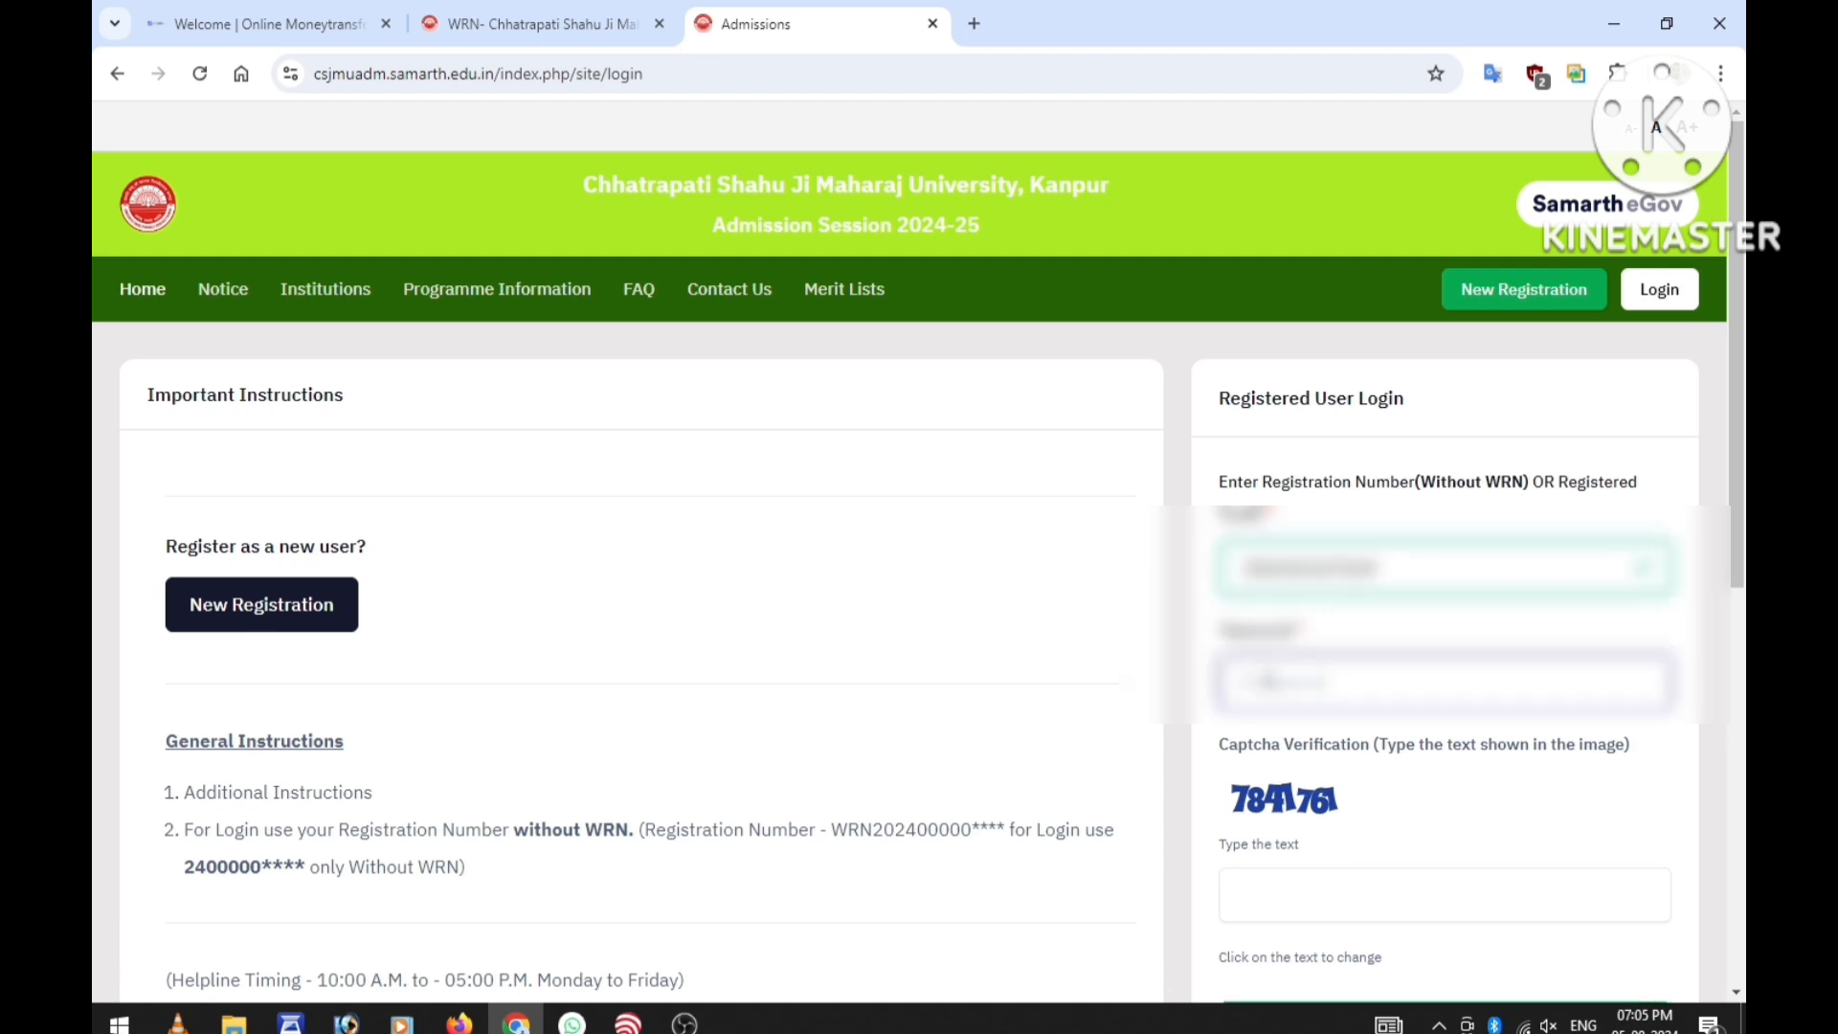
{"action": "type", "text": "••••••"}
{"action": "left_click", "coordinate": [1279, 893]}
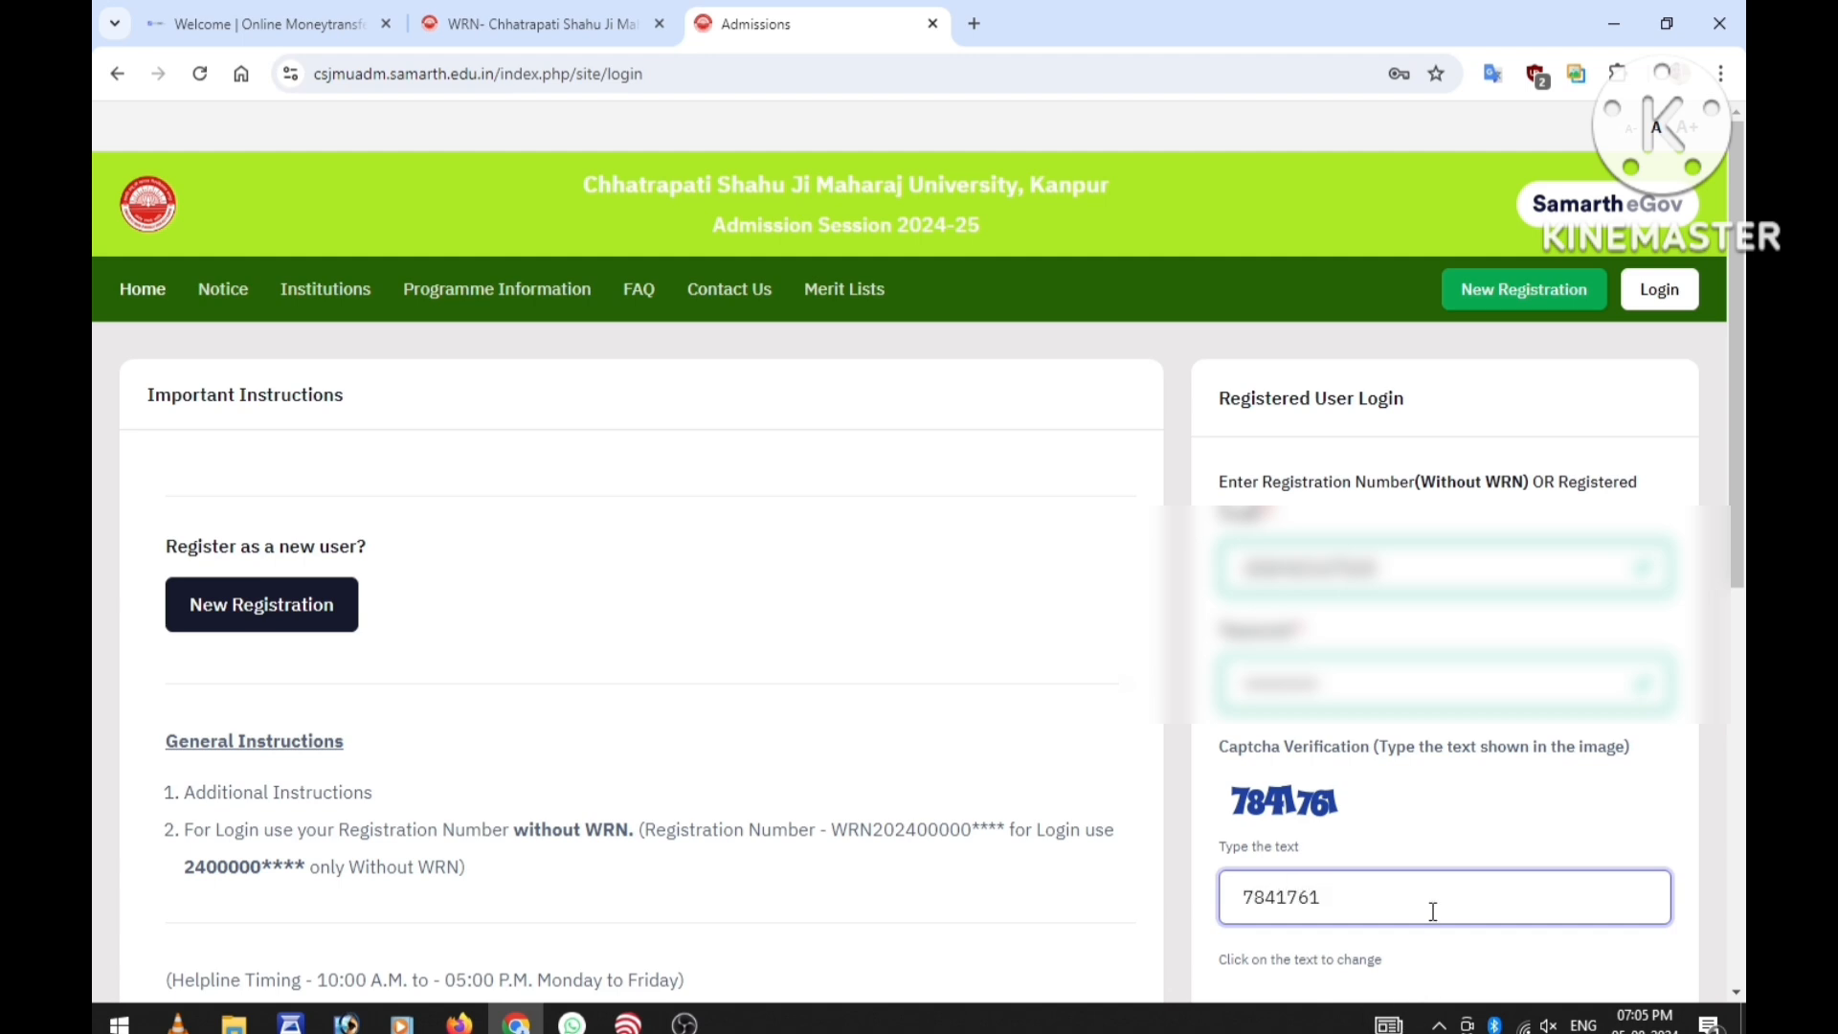
{"action": "scroll", "coordinate": [1433, 907], "scroll_direction": "down", "scroll_amount": 3}
Log in, open Complete Profile, and set the applicant's gender and marital status
{"action": "left_click", "coordinate": [1444, 794]}
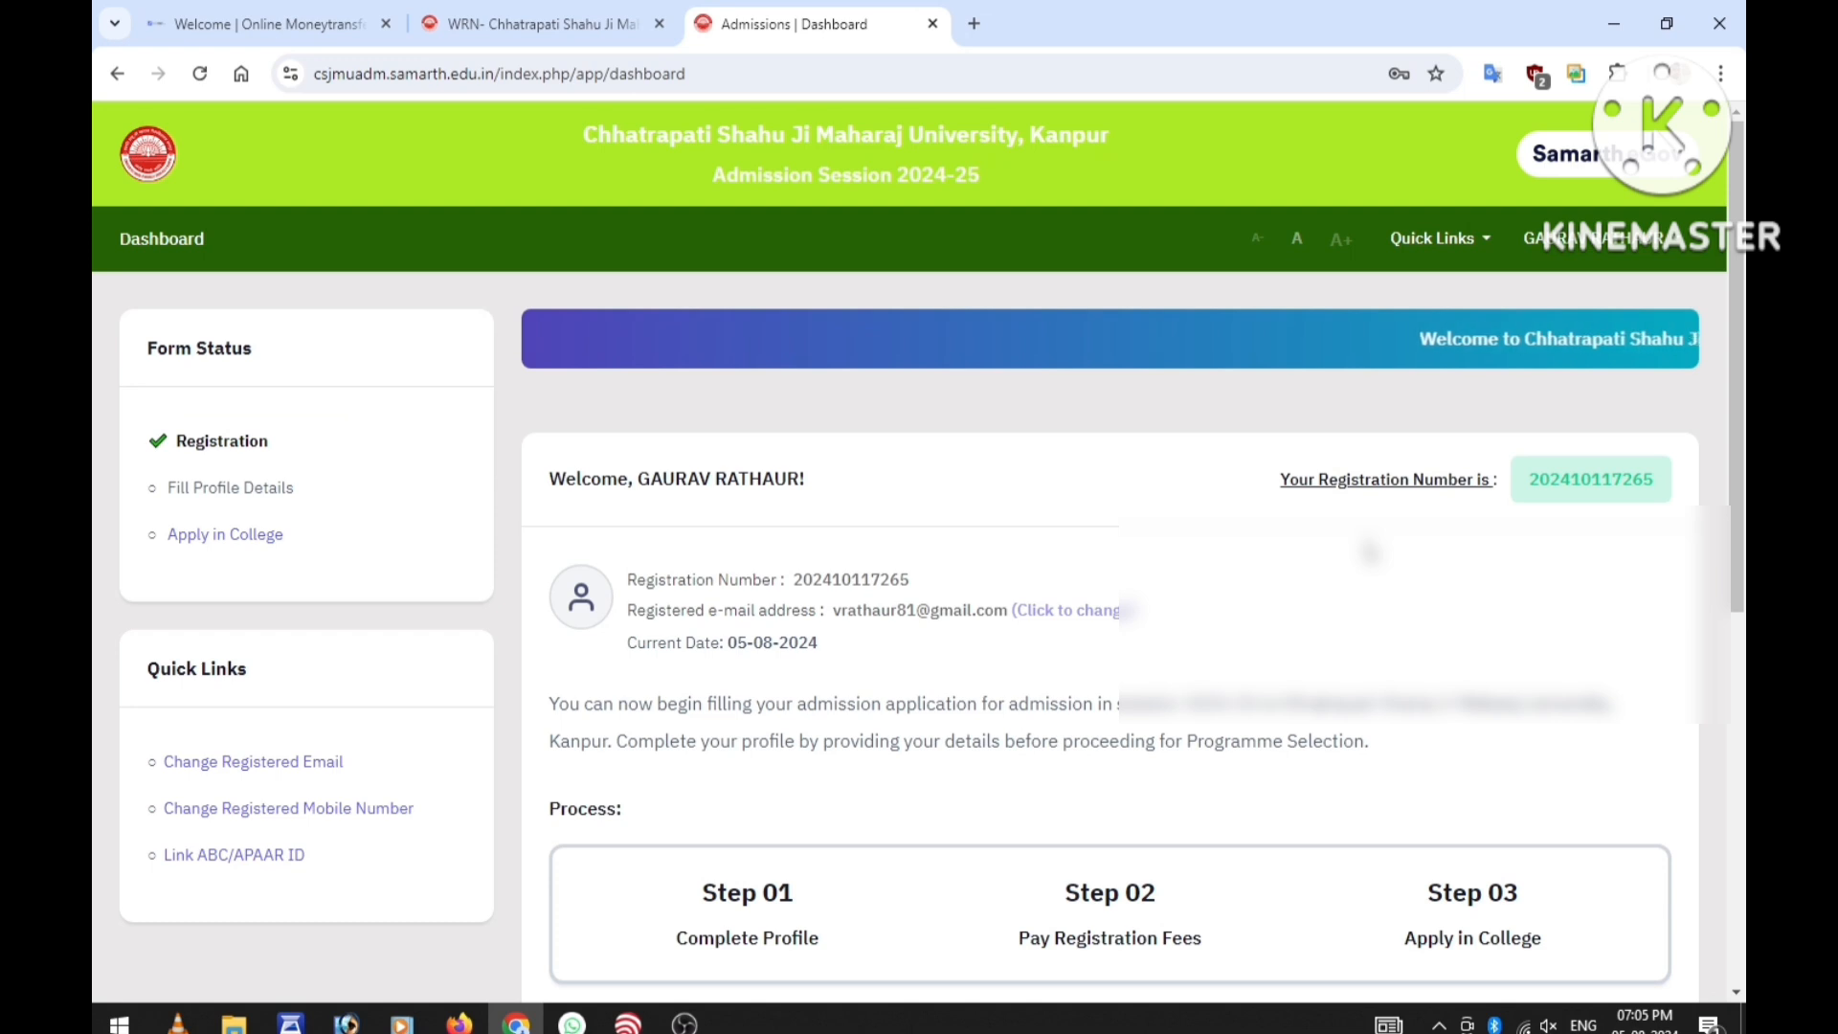
{"action": "scroll", "coordinate": [1370, 552], "scroll_direction": "down", "scroll_amount": 1}
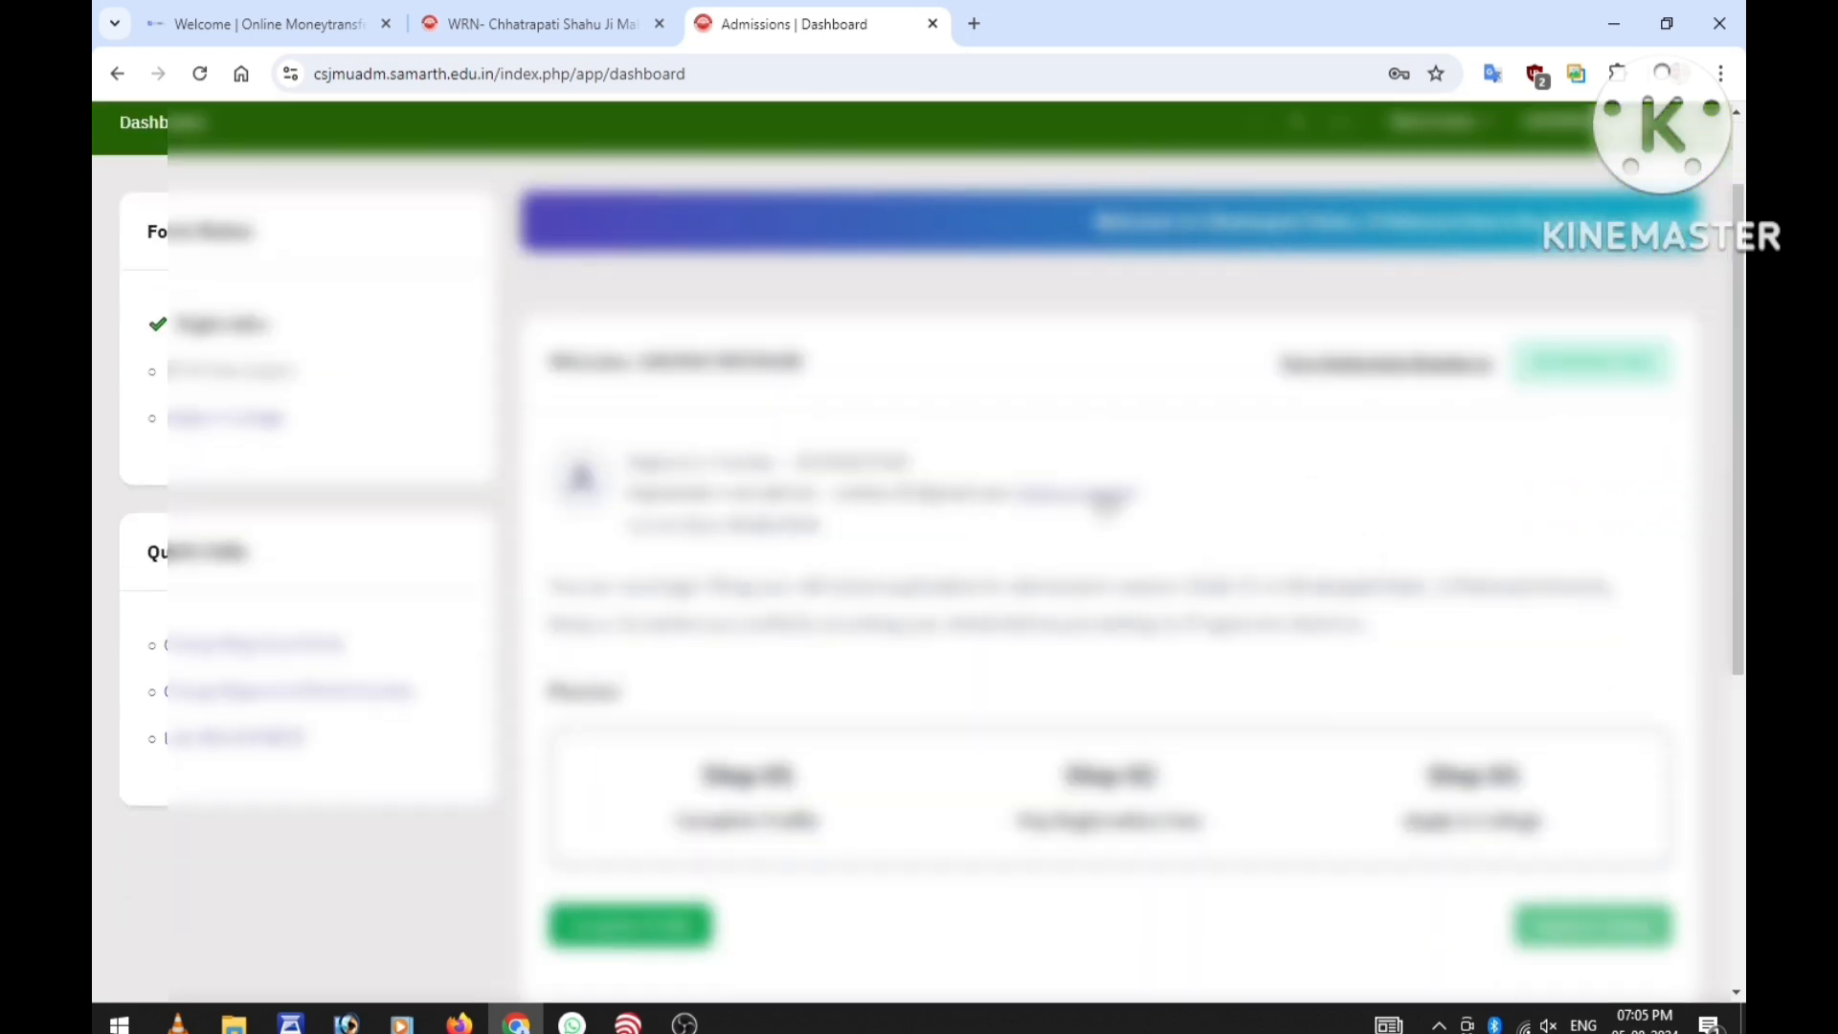
{"action": "left_click", "coordinate": [1096, 496]}
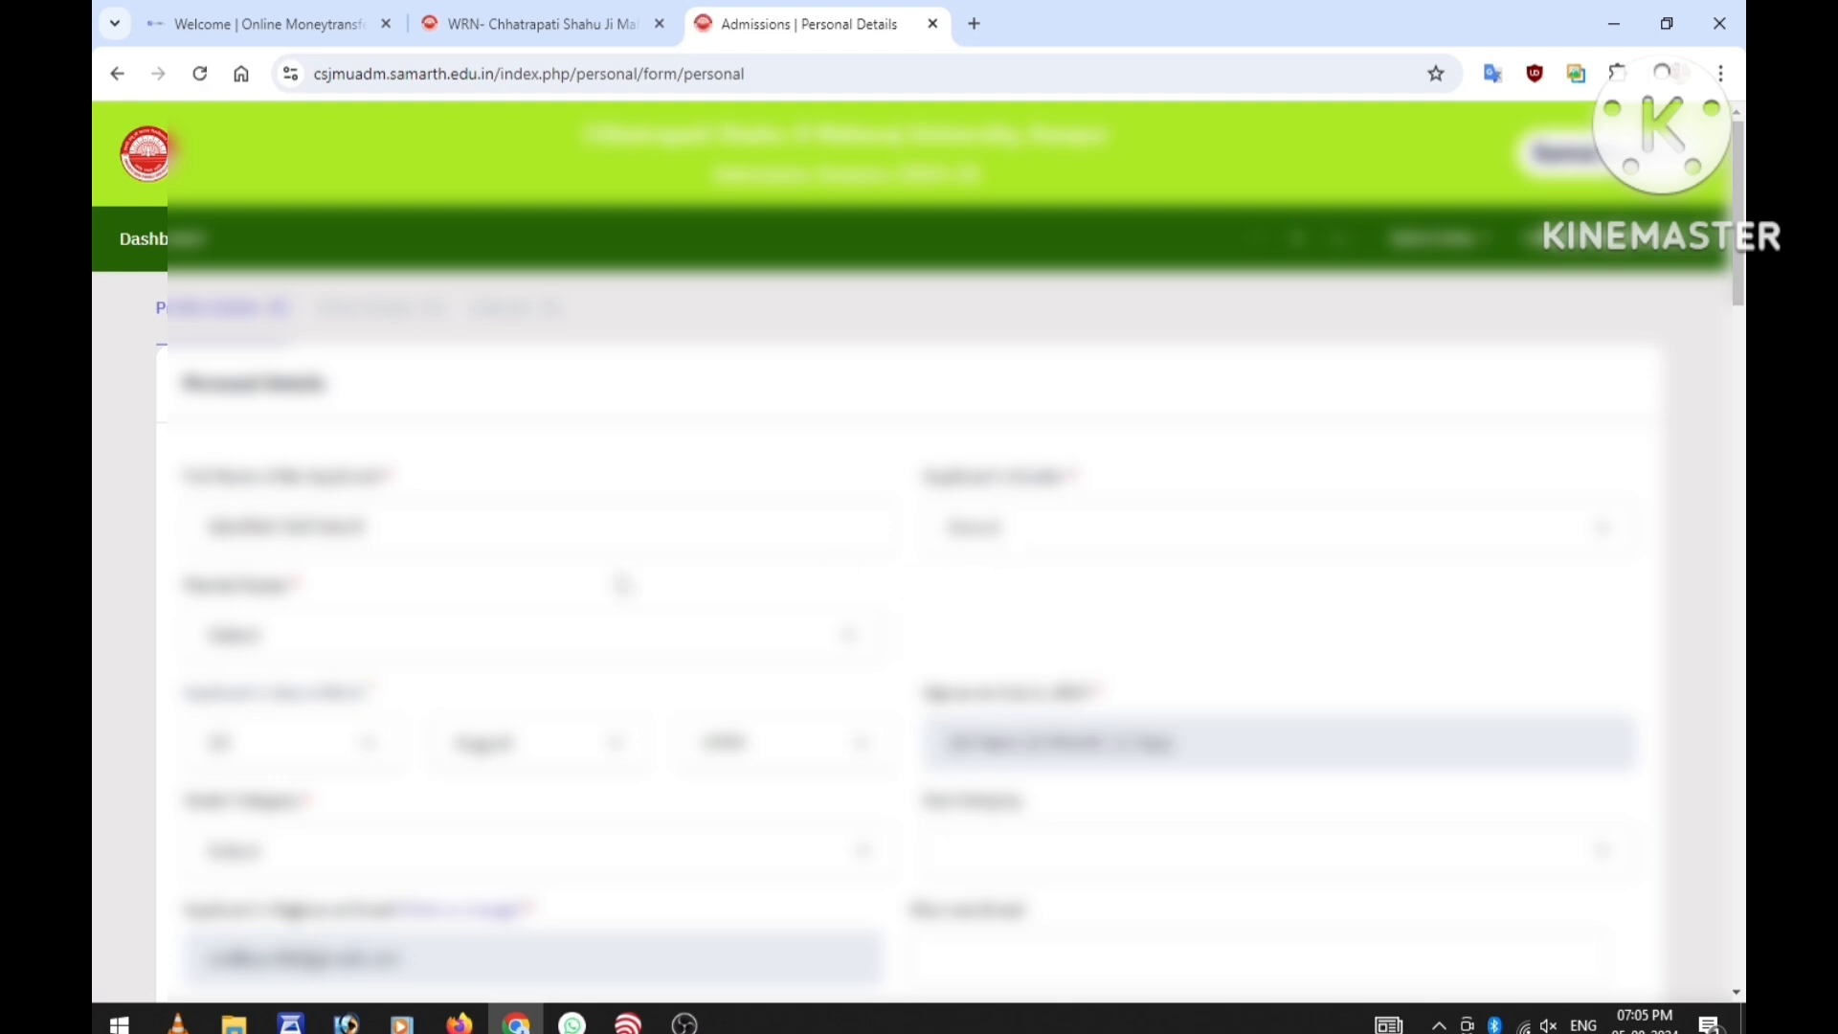
{"action": "left_click", "coordinate": [1005, 545]}
{"action": "left_click", "coordinate": [989, 587]}
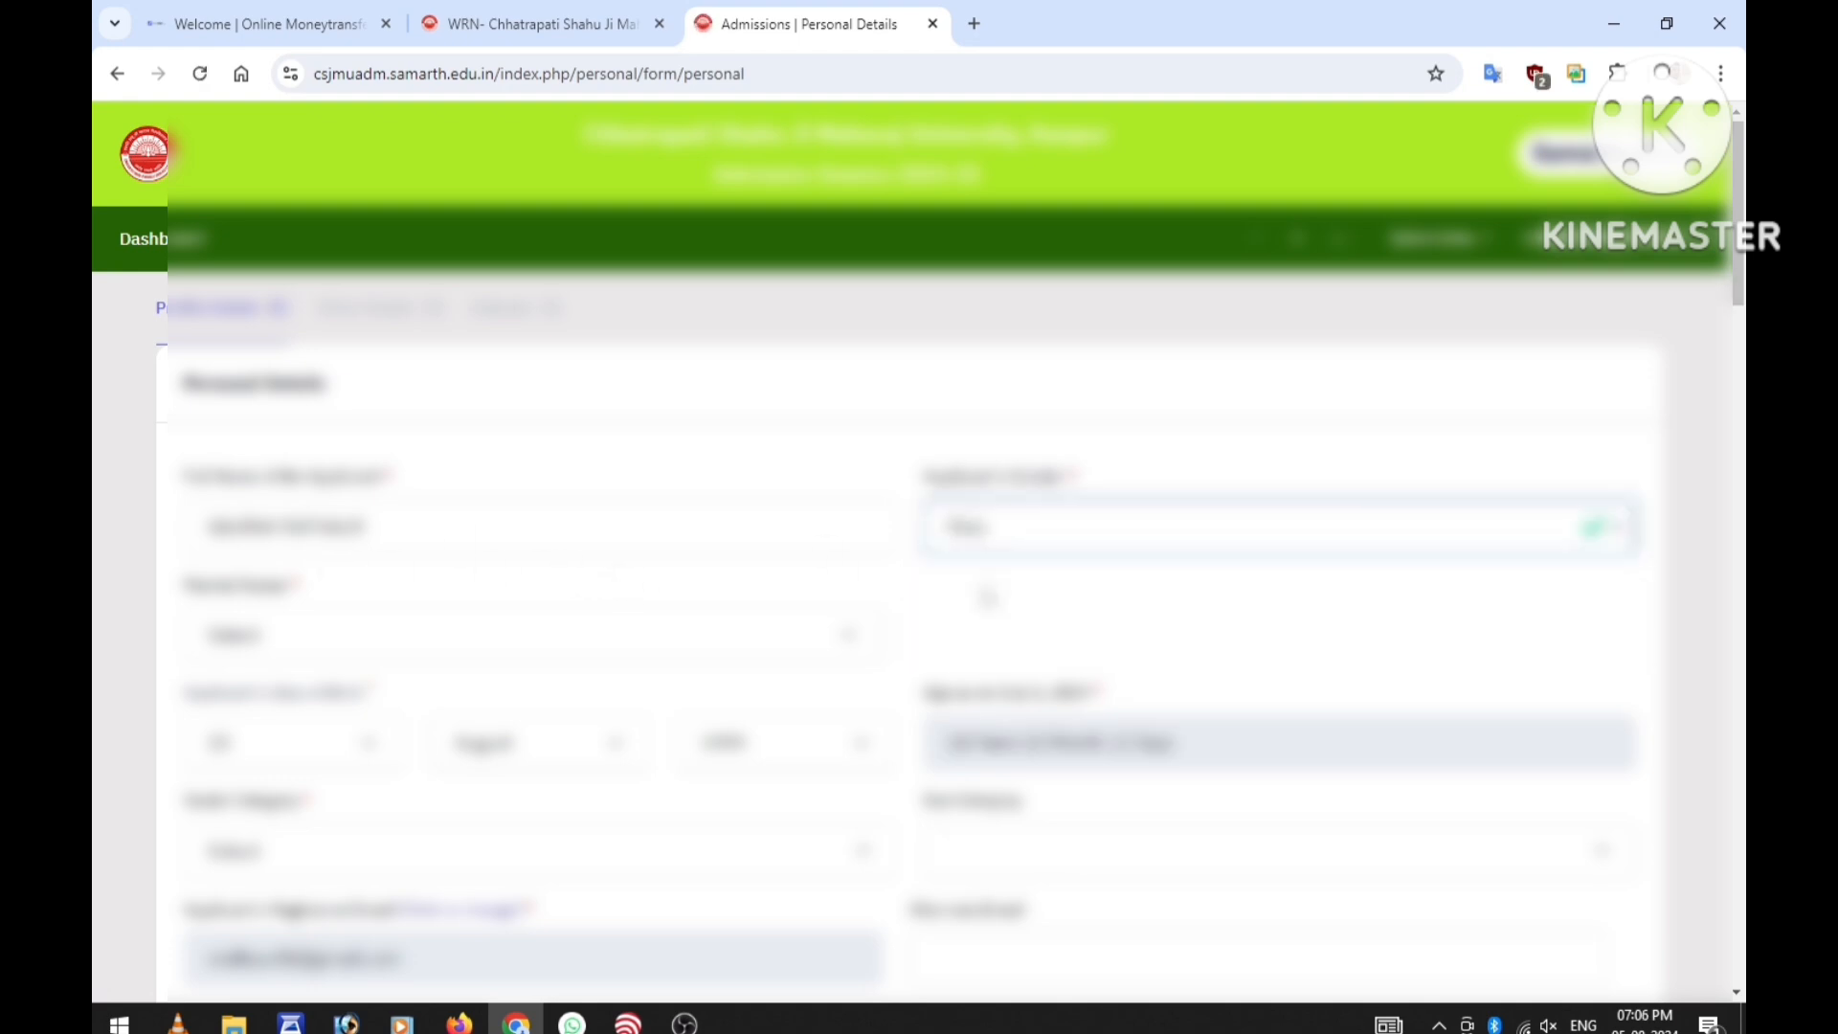
{"action": "scroll", "coordinate": [989, 587], "scroll_direction": "down", "scroll_amount": 2}
{"action": "left_click", "coordinate": [322, 421]}
{"action": "left_click", "coordinate": [326, 465]}
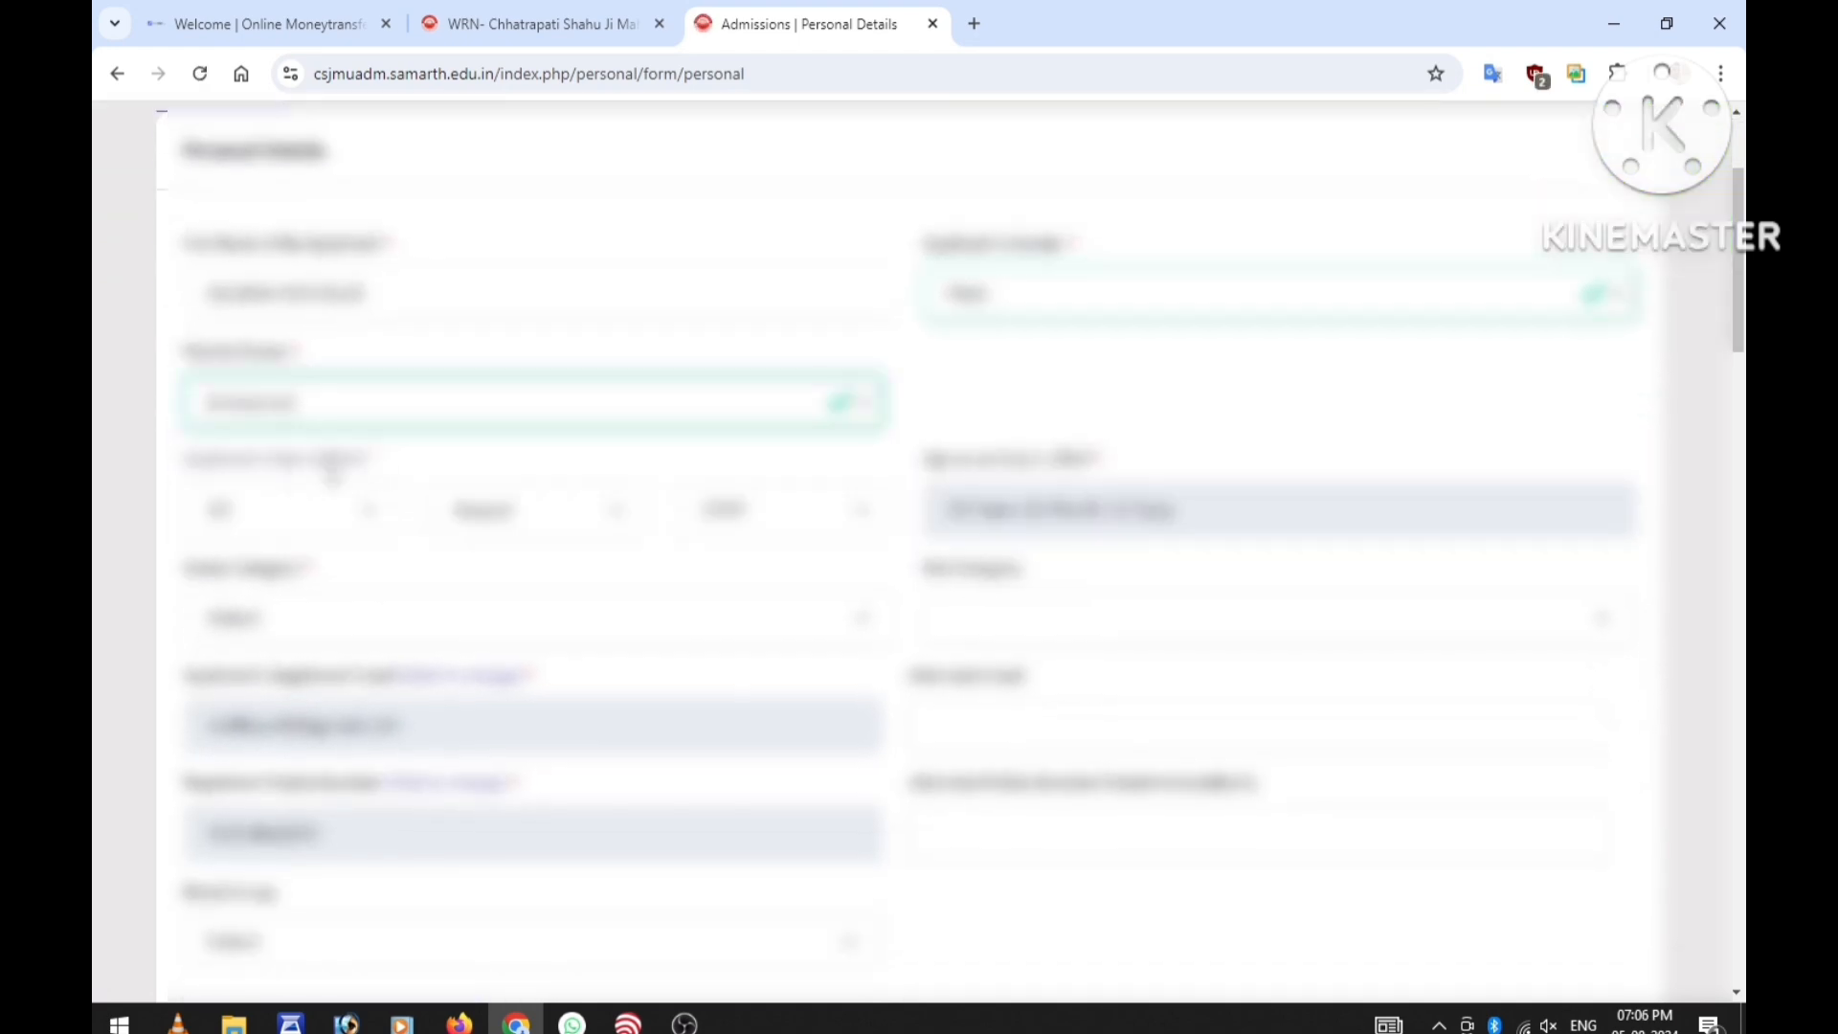
Set the caste category to OBC with sub-category Not Applicable
{"action": "scroll", "coordinate": [983, 412], "scroll_direction": "down", "scroll_amount": 1}
{"action": "left_click", "coordinate": [322, 505]}
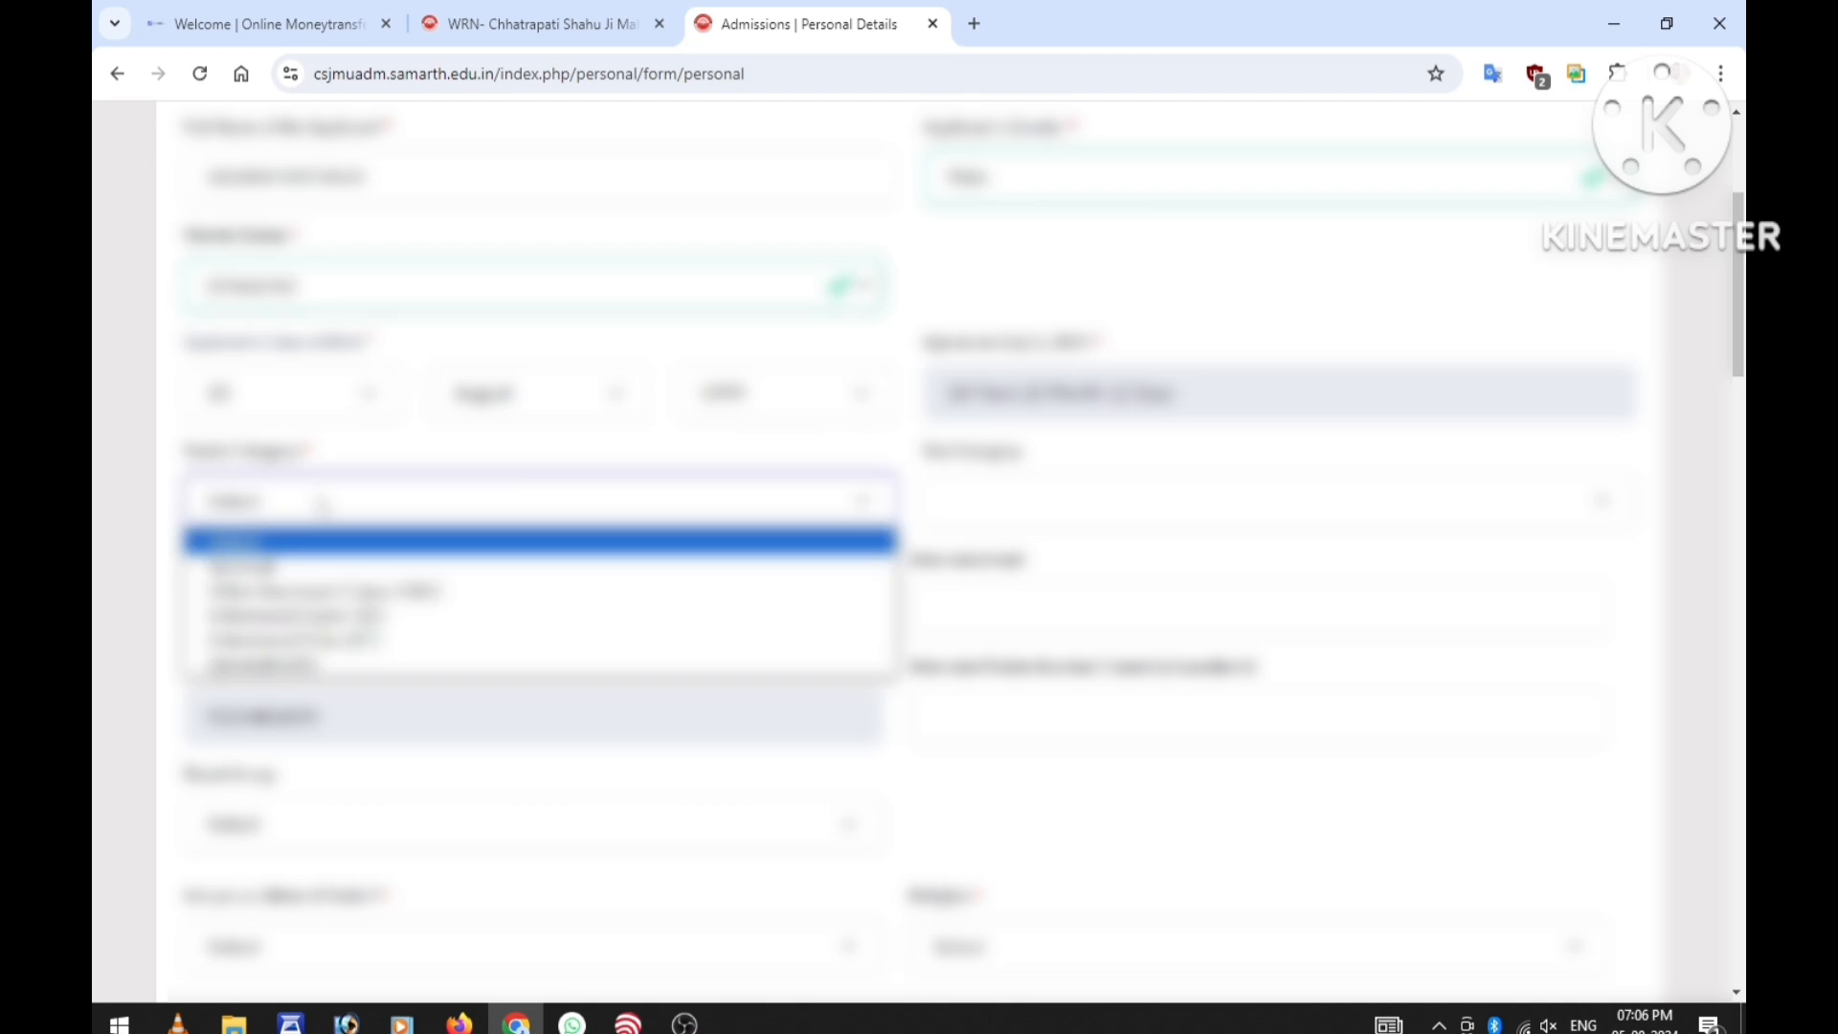
{"action": "left_click", "coordinate": [603, 591]}
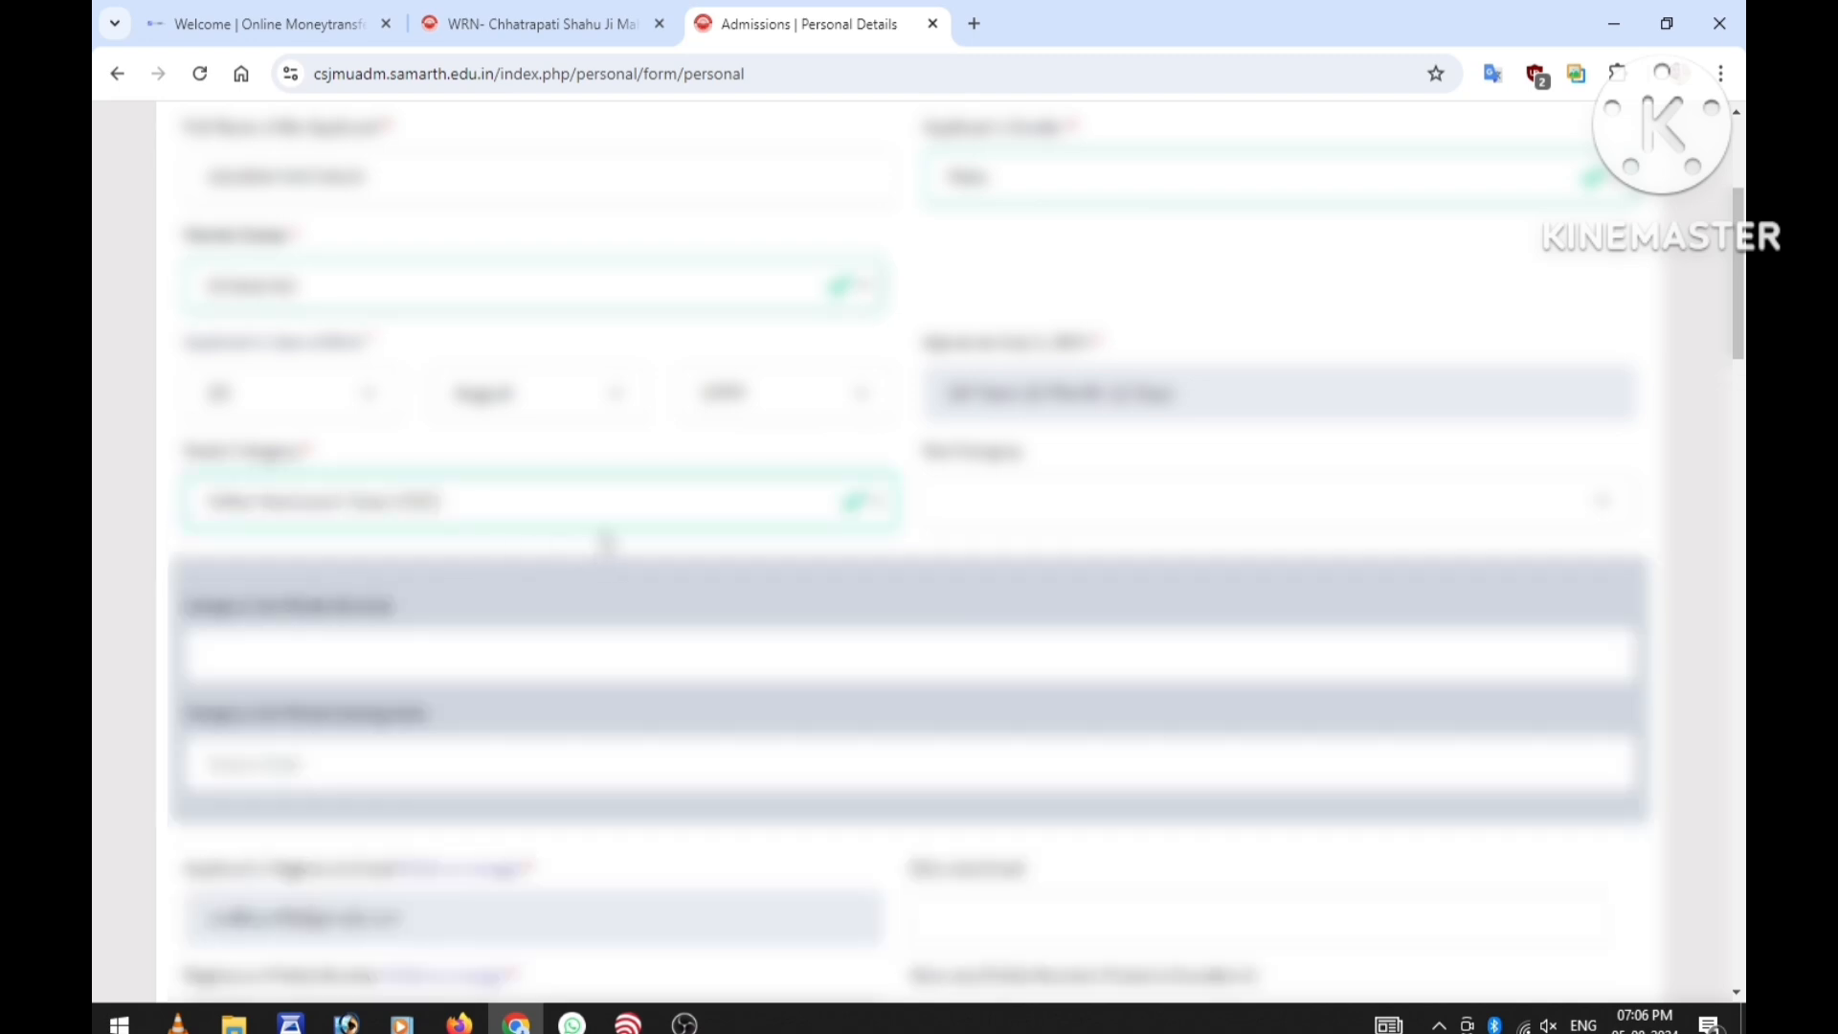
{"action": "left_click", "coordinate": [996, 504]}
{"action": "left_click", "coordinate": [1001, 542]}
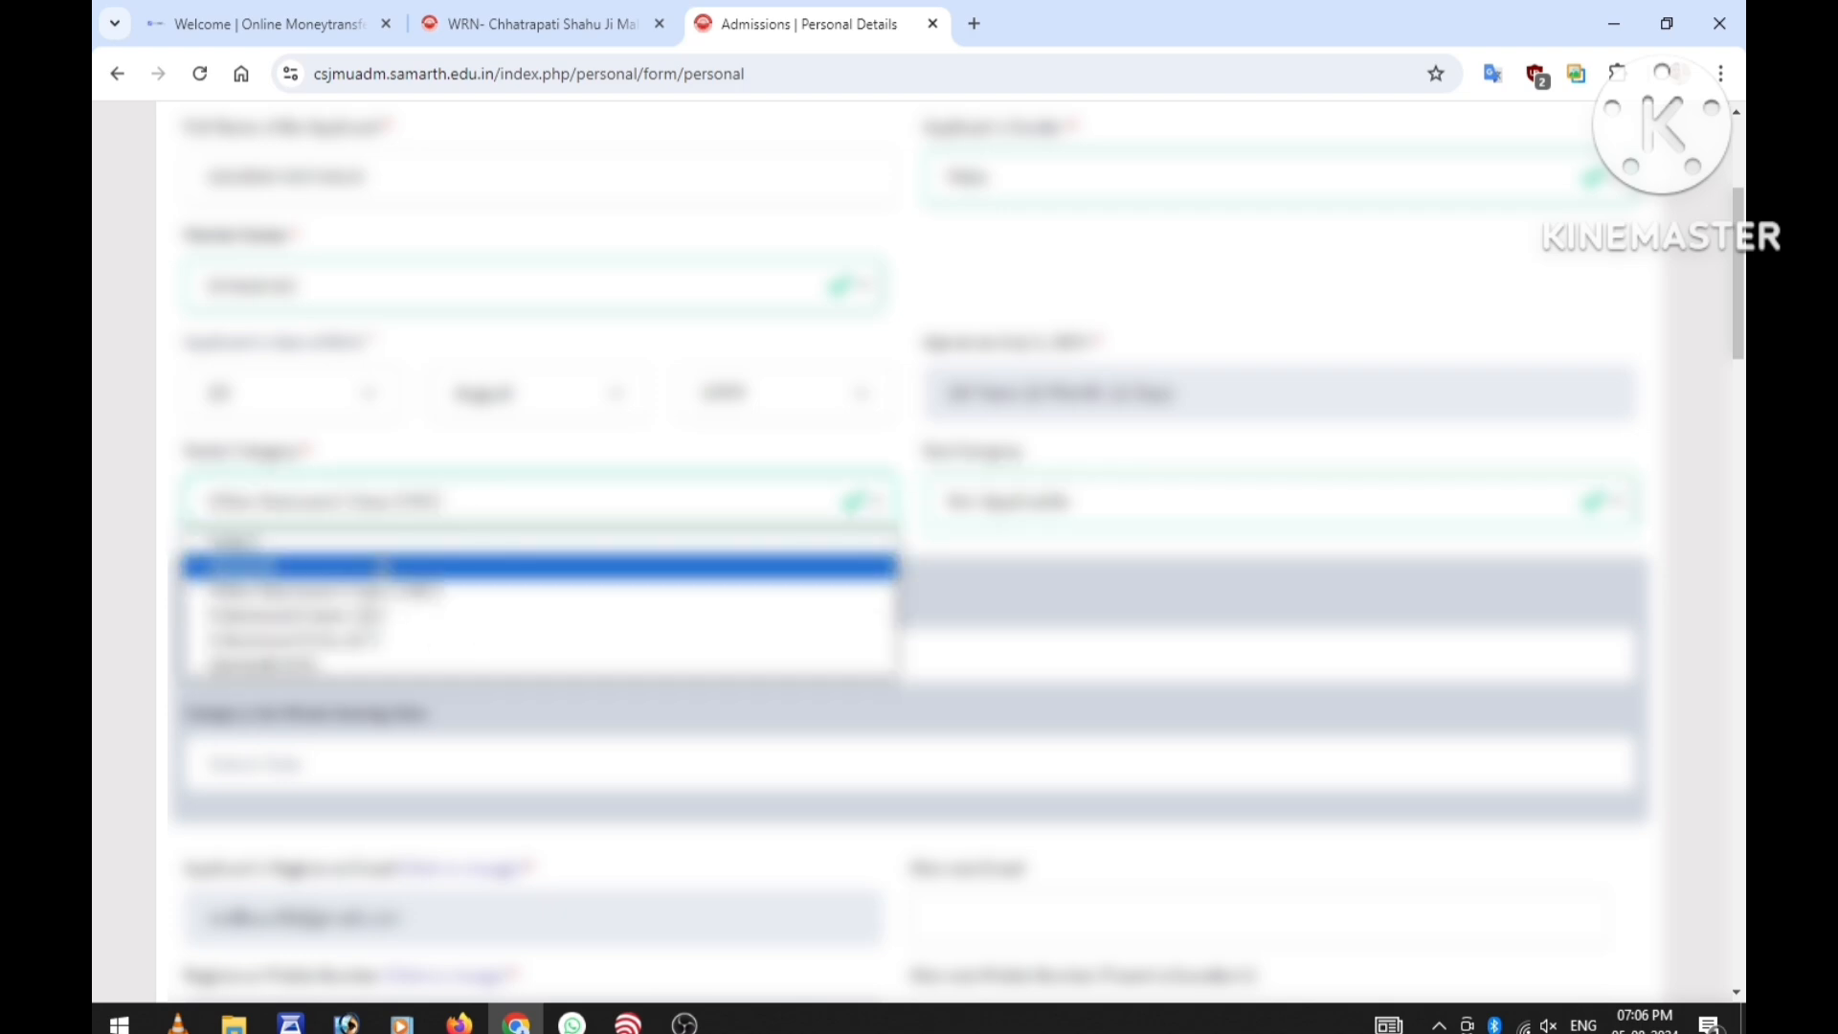
{"action": "left_click", "coordinate": [380, 568]}
{"action": "left_click", "coordinate": [683, 514]}
{"action": "left_click", "coordinate": [440, 594]}
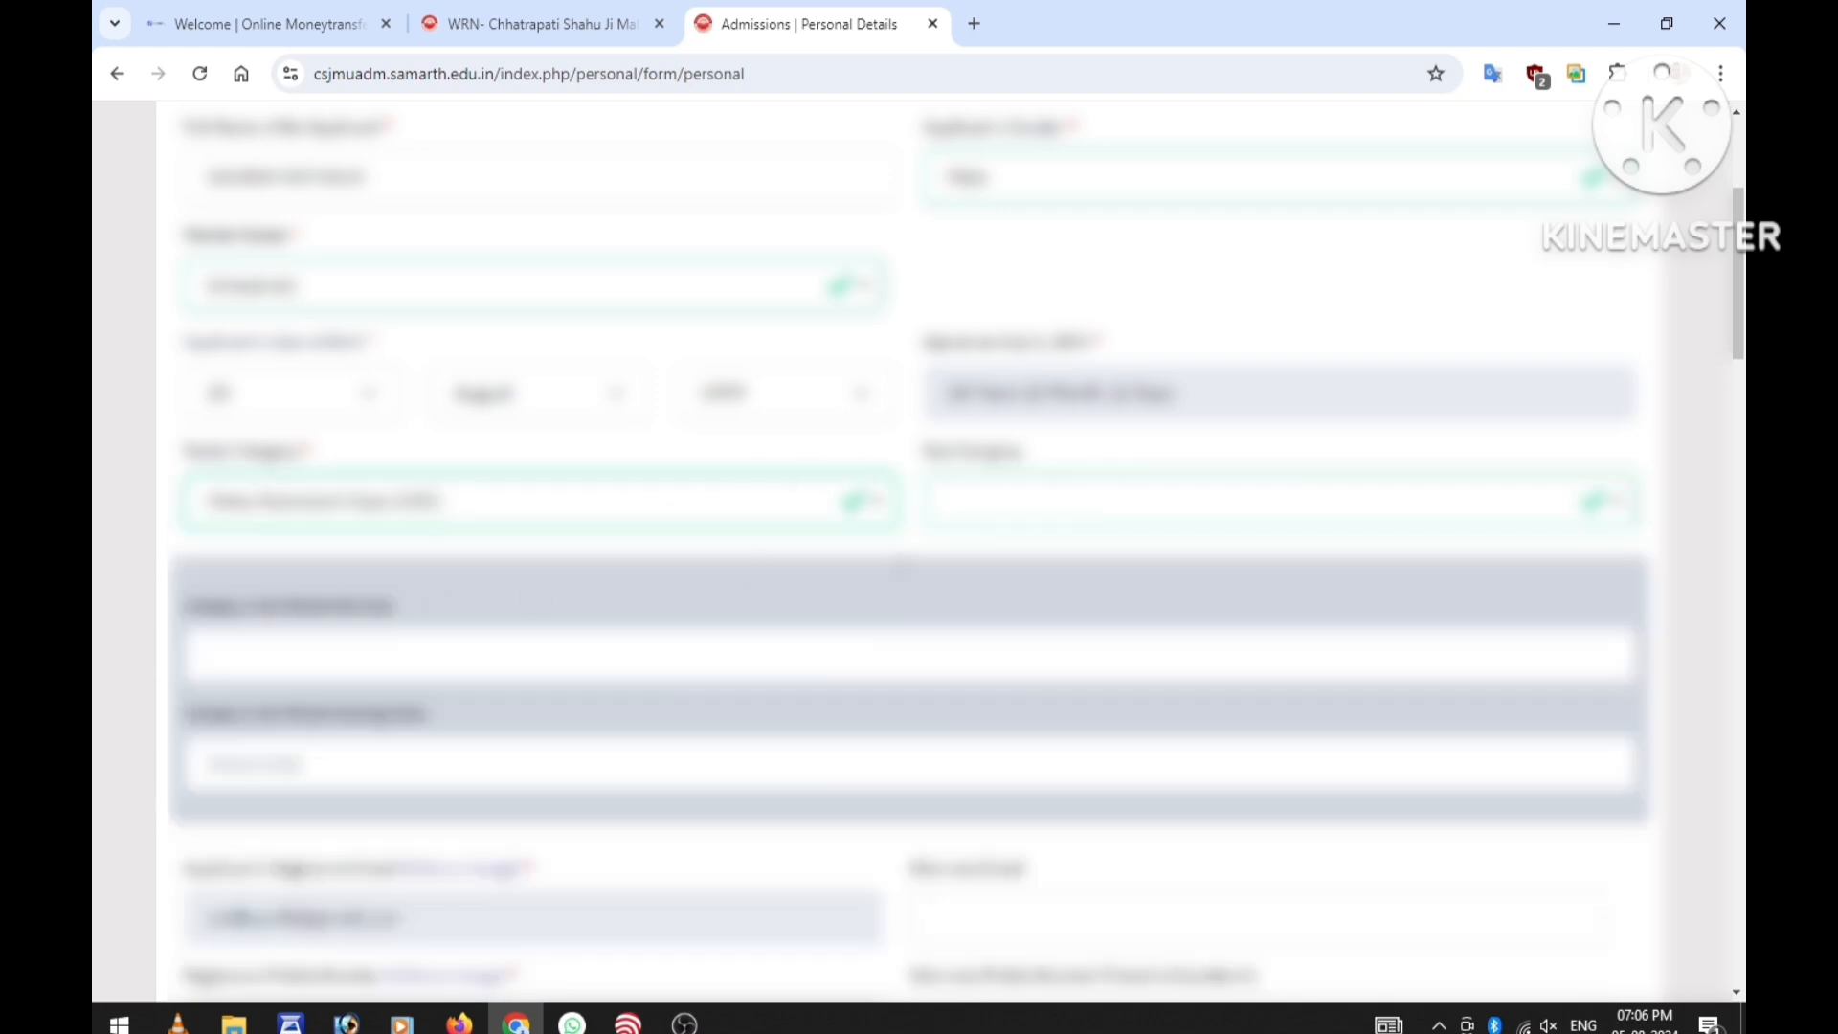
{"action": "left_click", "coordinate": [1029, 505]}
{"action": "left_click", "coordinate": [1000, 546]}
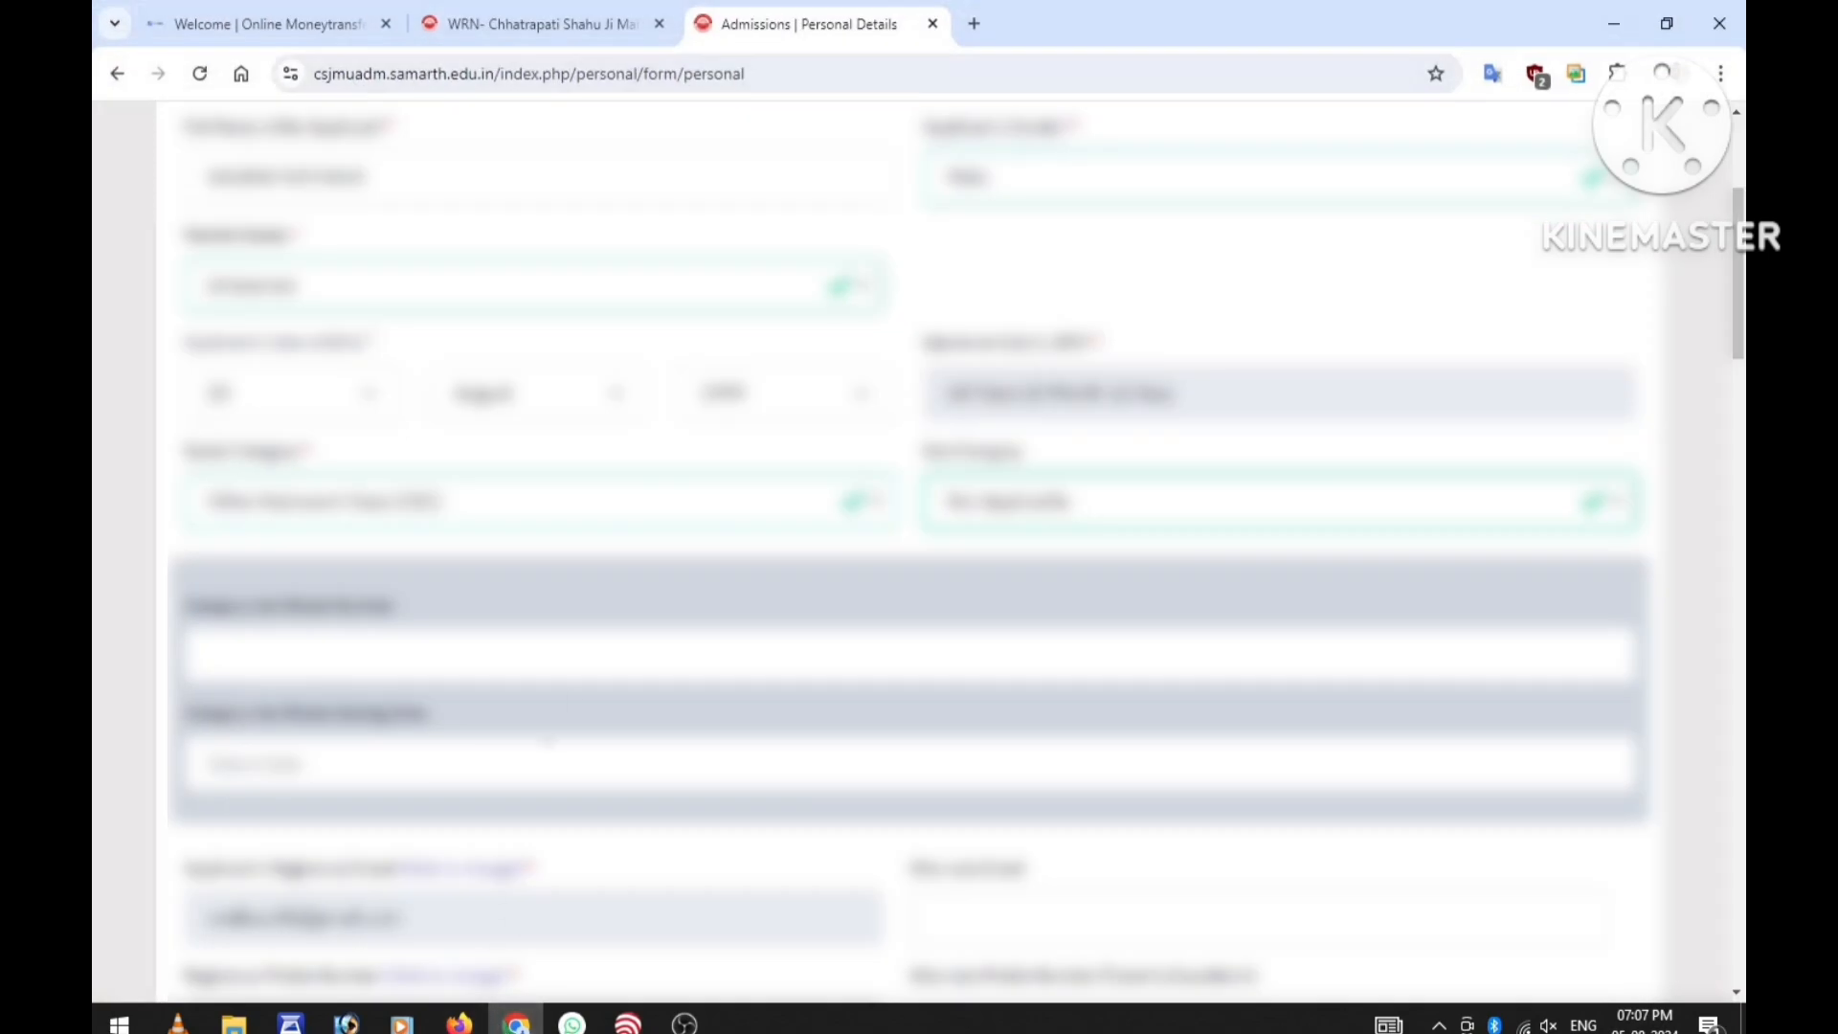
Fill in the category certificate number from a saved suggestion and pick its issue date
{"action": "left_click", "coordinate": [340, 646]}
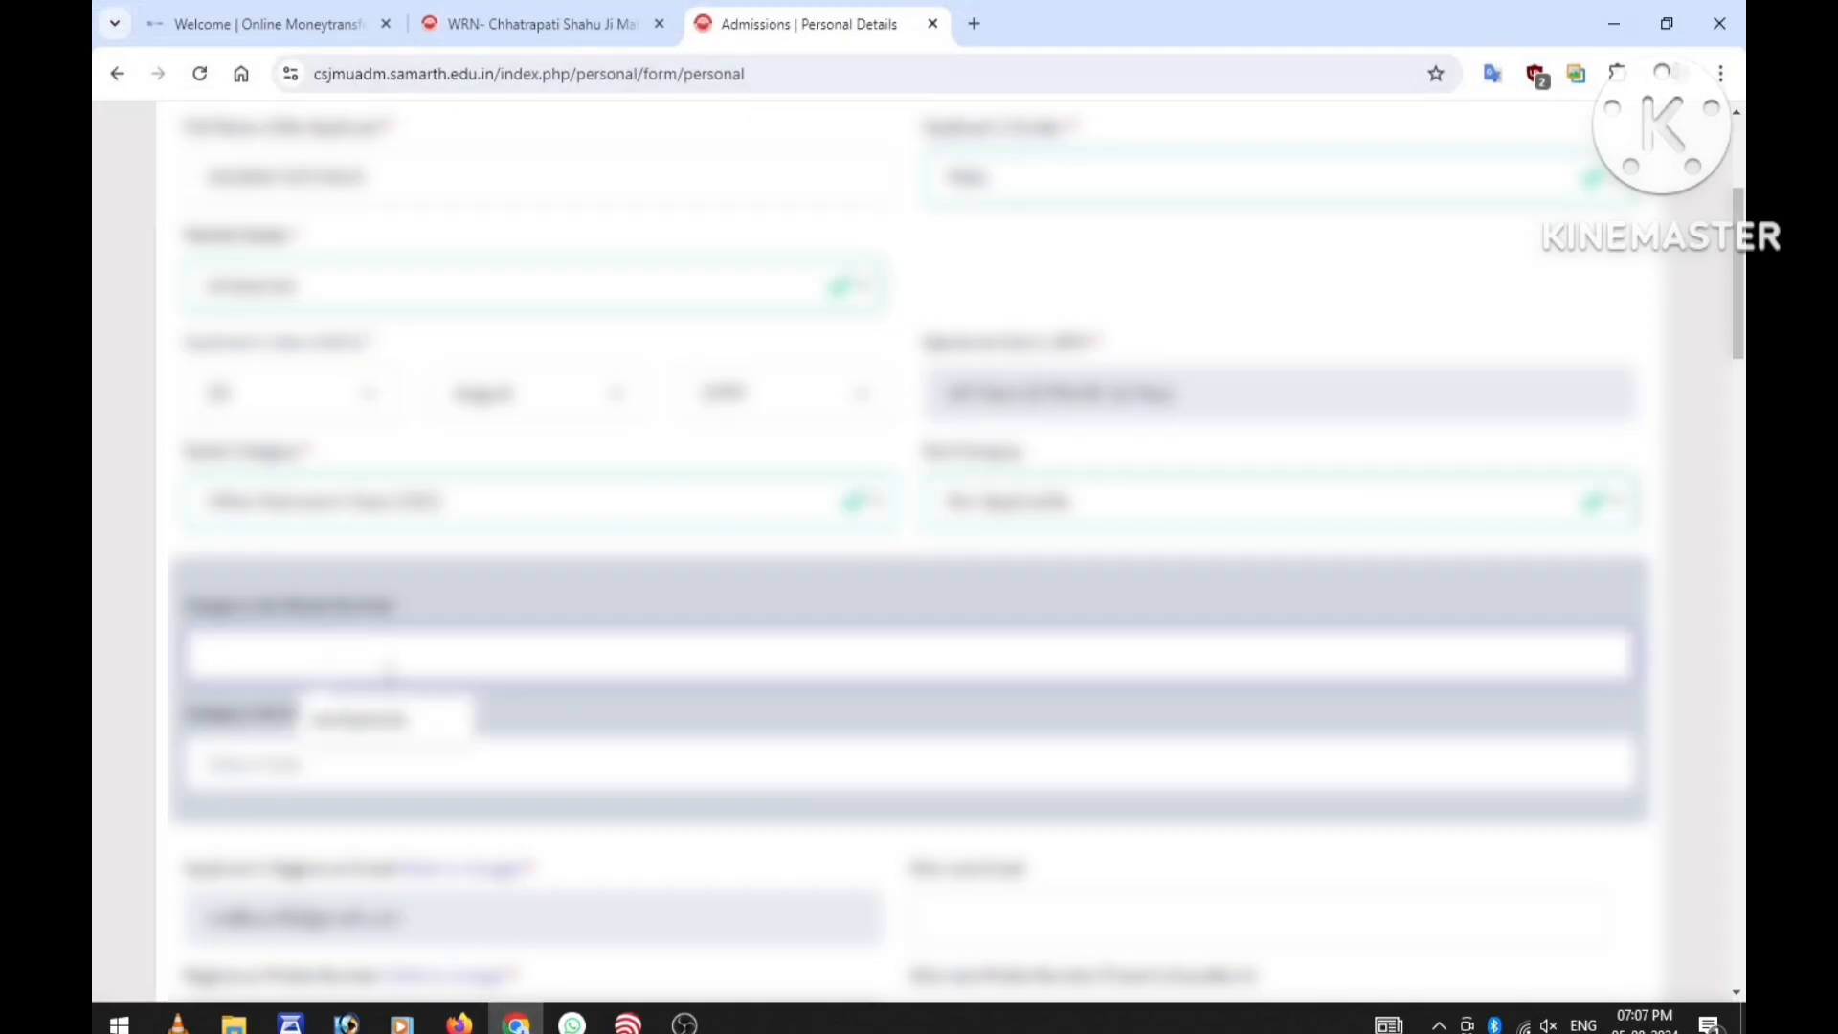
{"action": "left_click", "coordinate": [414, 726]}
{"action": "left_click", "coordinate": [465, 766]}
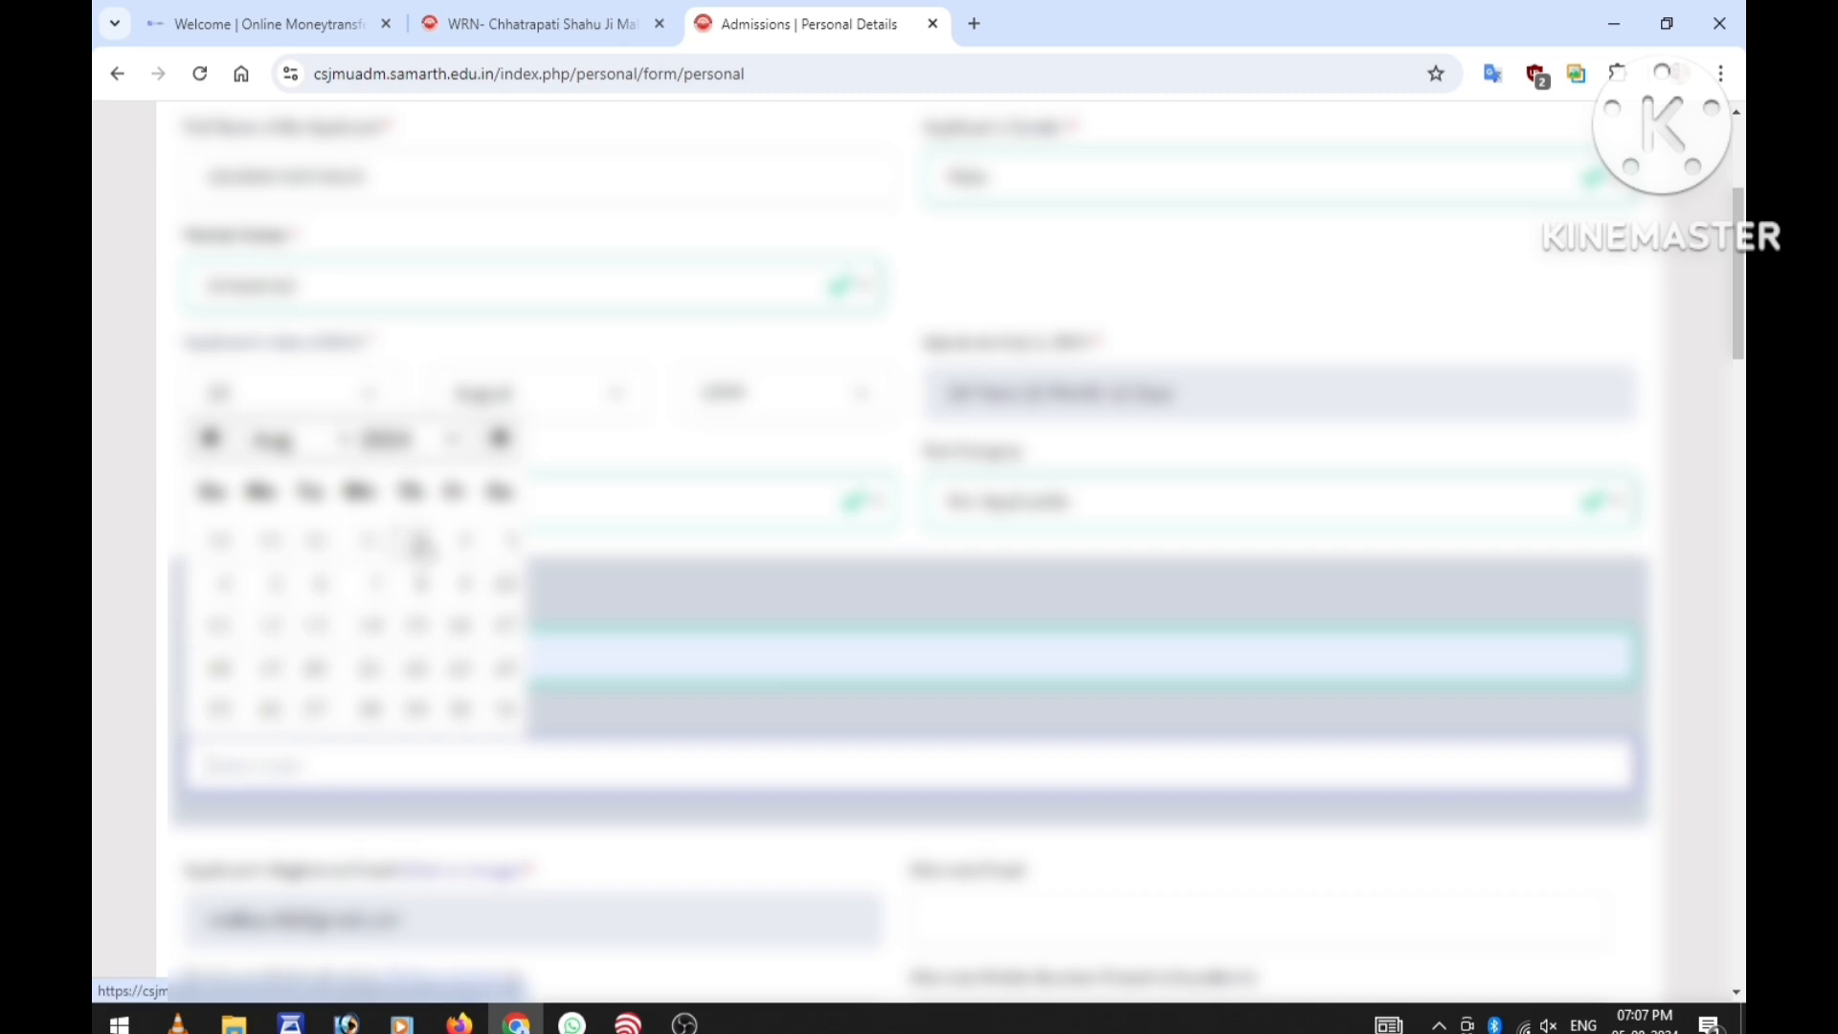
{"action": "left_click", "coordinate": [420, 543]}
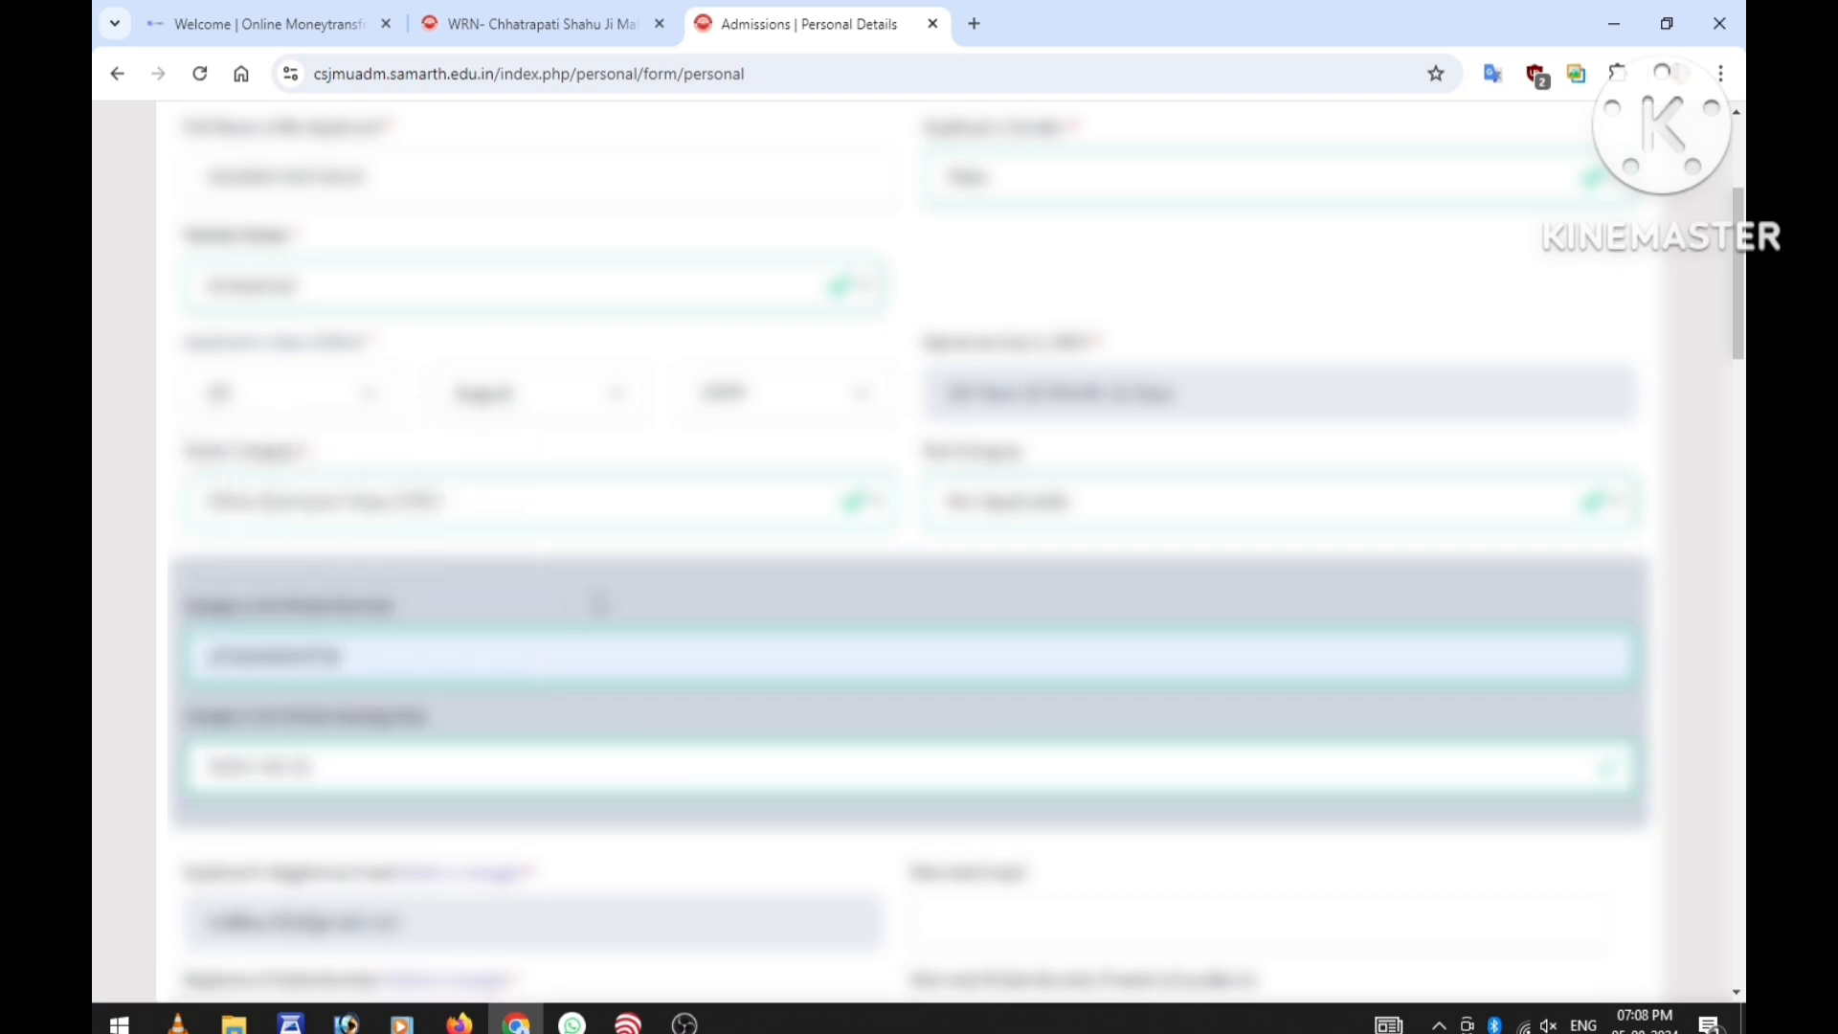
{"action": "scroll", "coordinate": [603, 603], "scroll_direction": "down", "scroll_amount": 3}
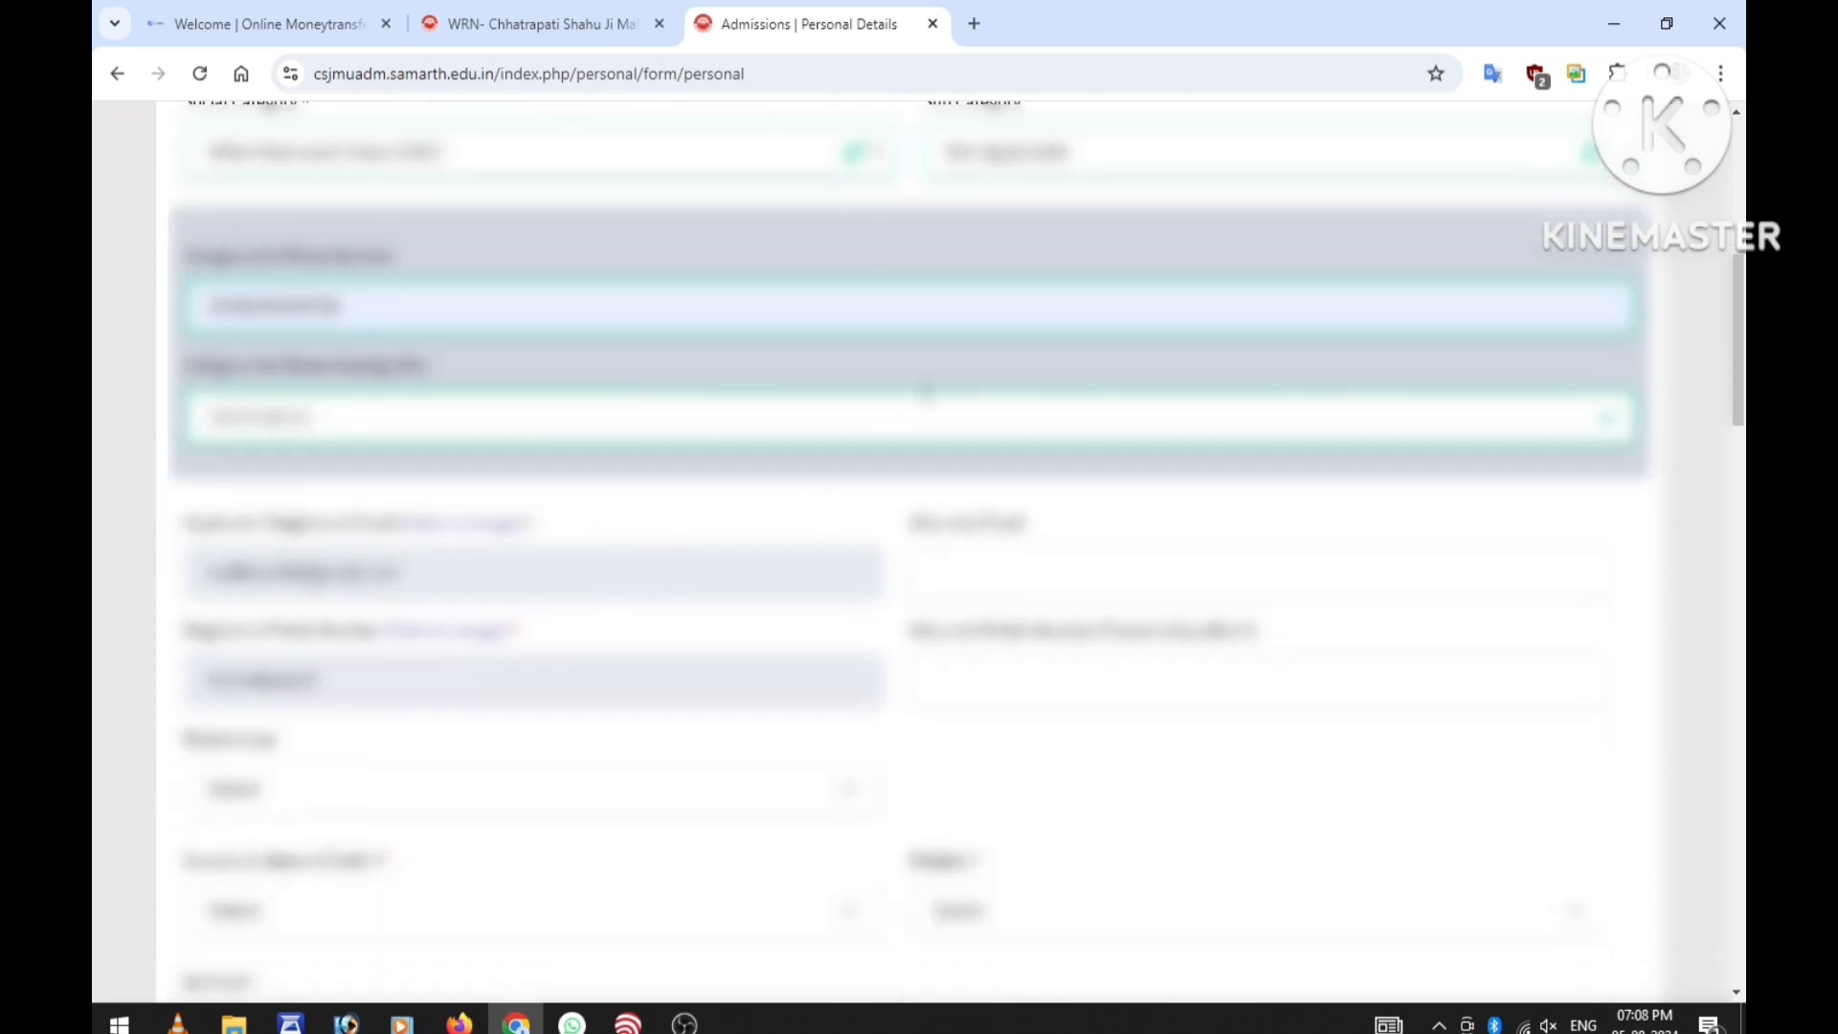
Enter the alternate Gmail address on the personal details form
{"action": "scroll", "coordinate": [924, 390], "scroll_direction": "up", "scroll_amount": 6}
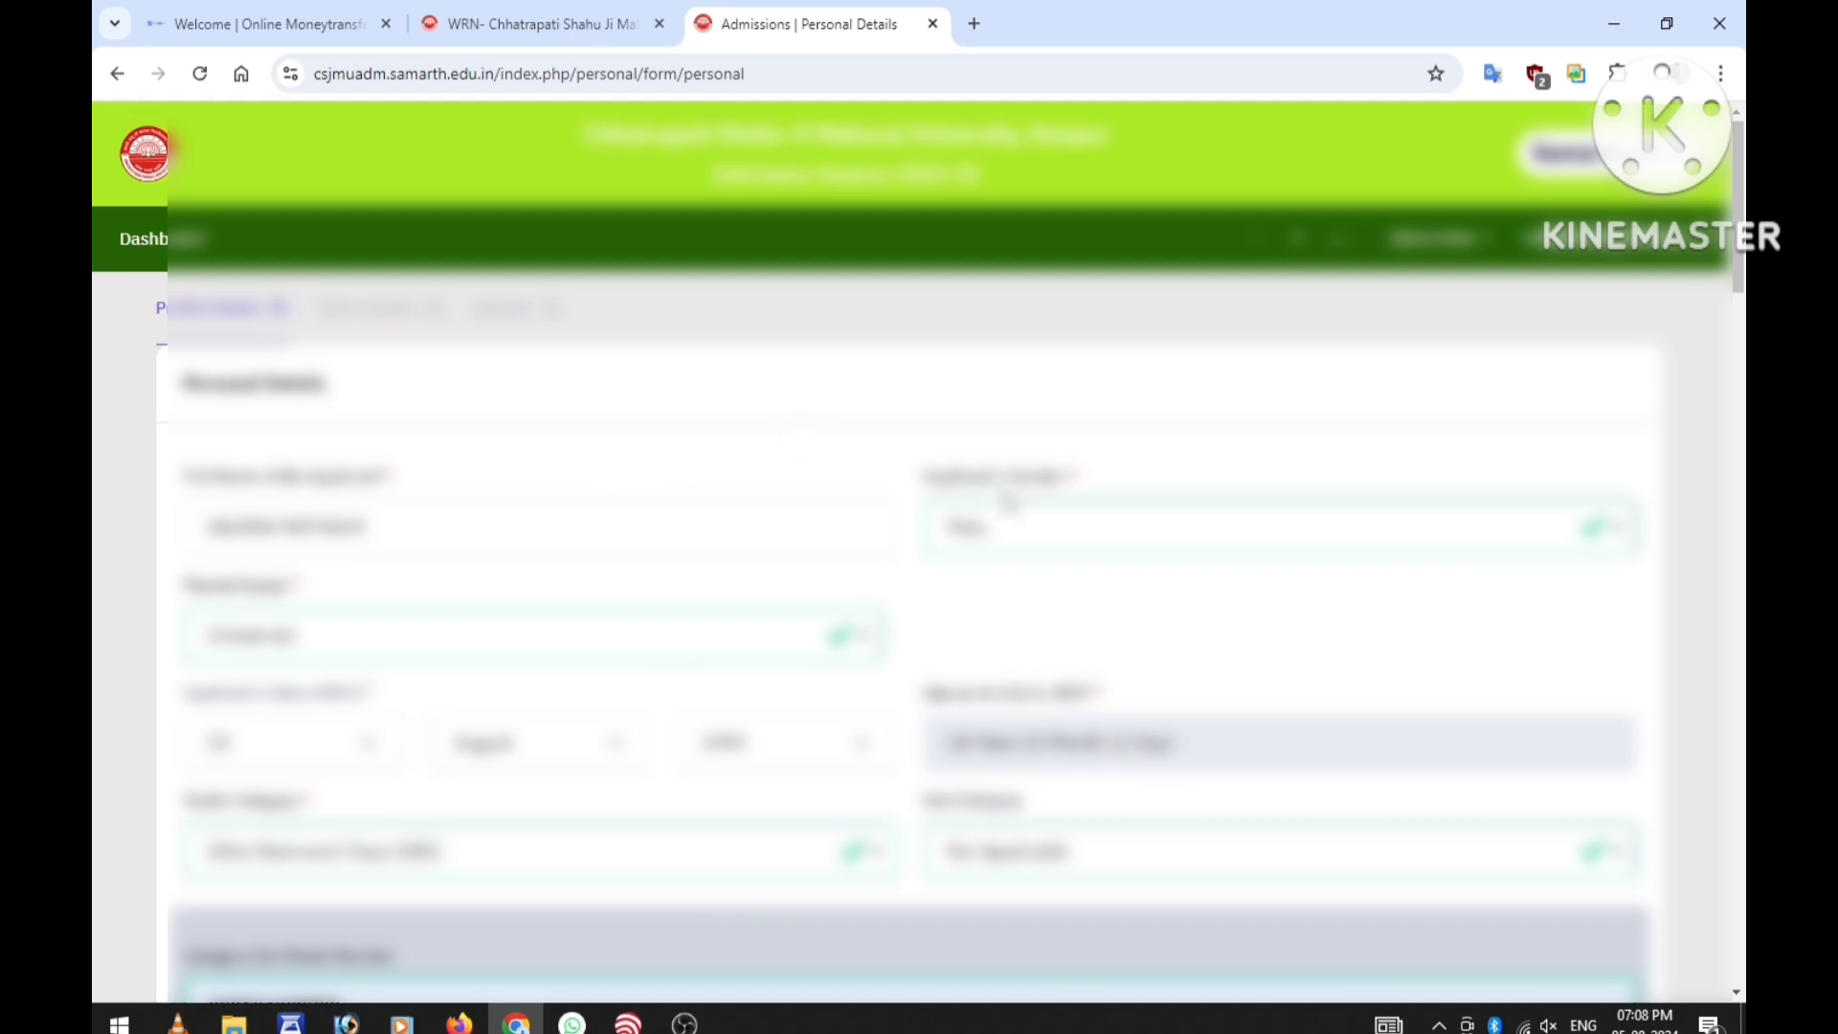
{"action": "scroll", "coordinate": [1008, 499], "scroll_direction": "down", "scroll_amount": 3}
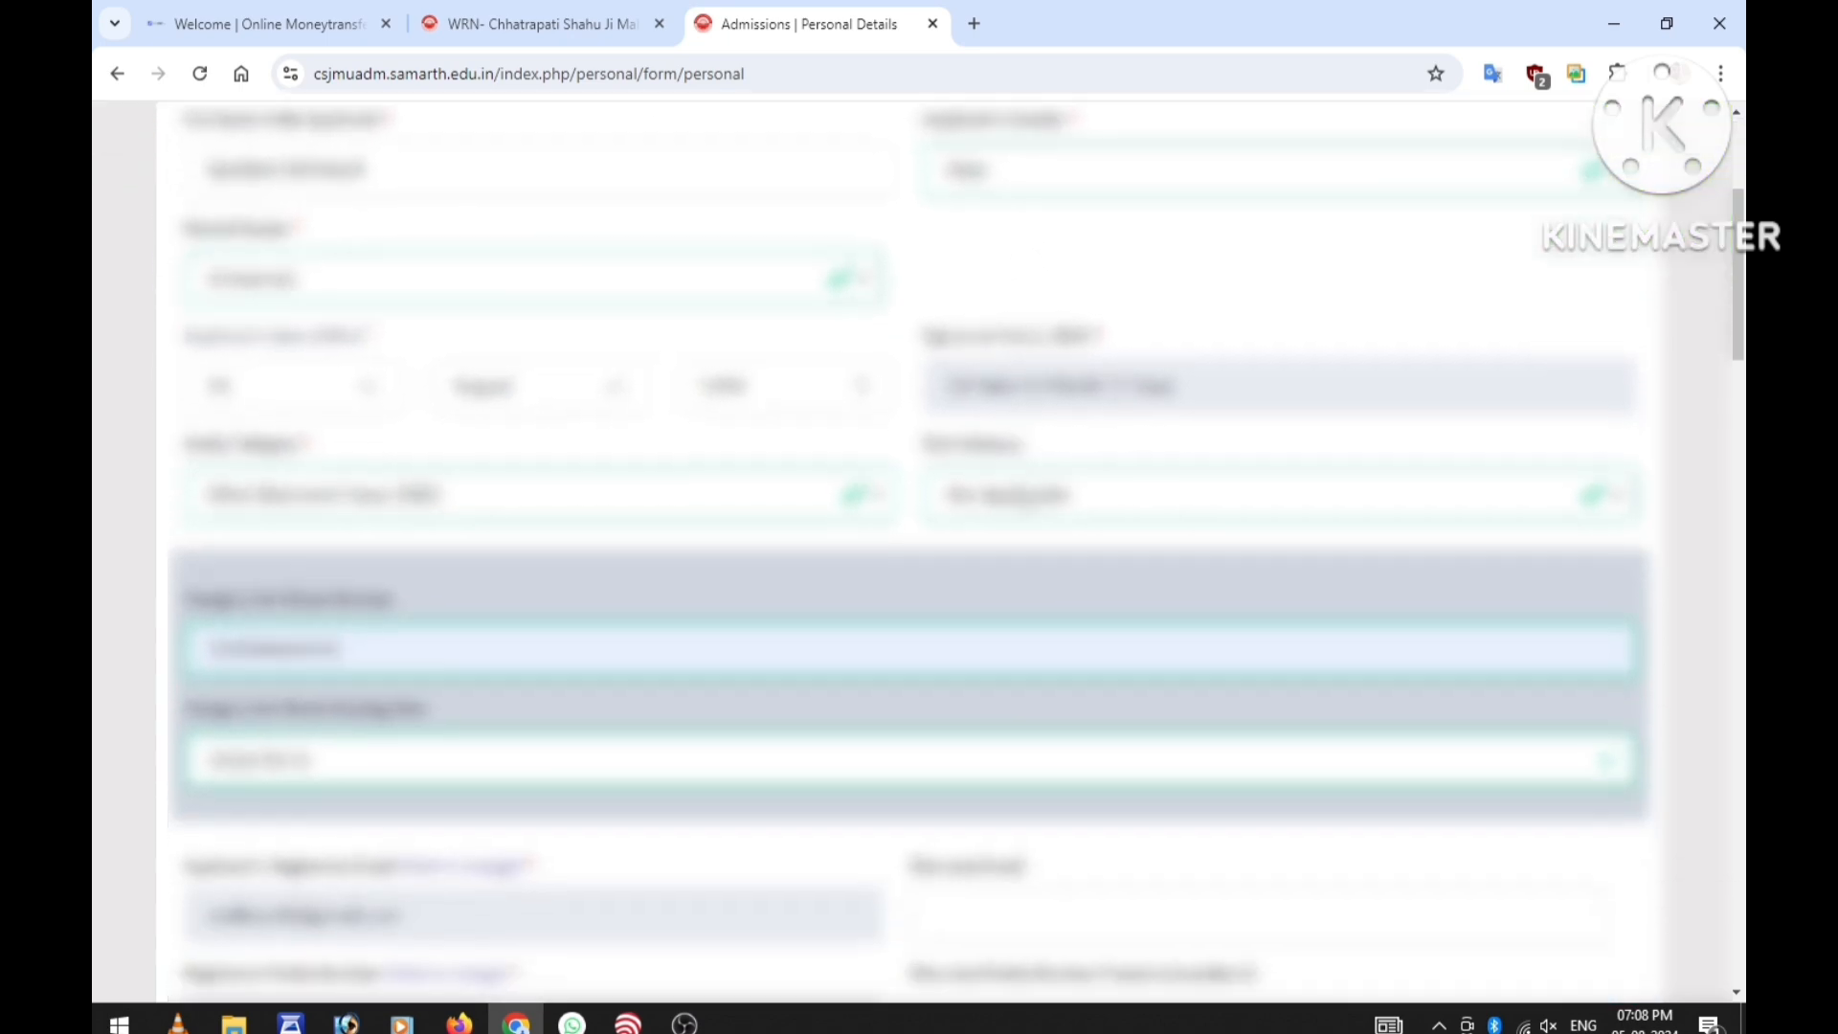
{"action": "scroll", "coordinate": [1022, 496], "scroll_direction": "down", "scroll_amount": 3}
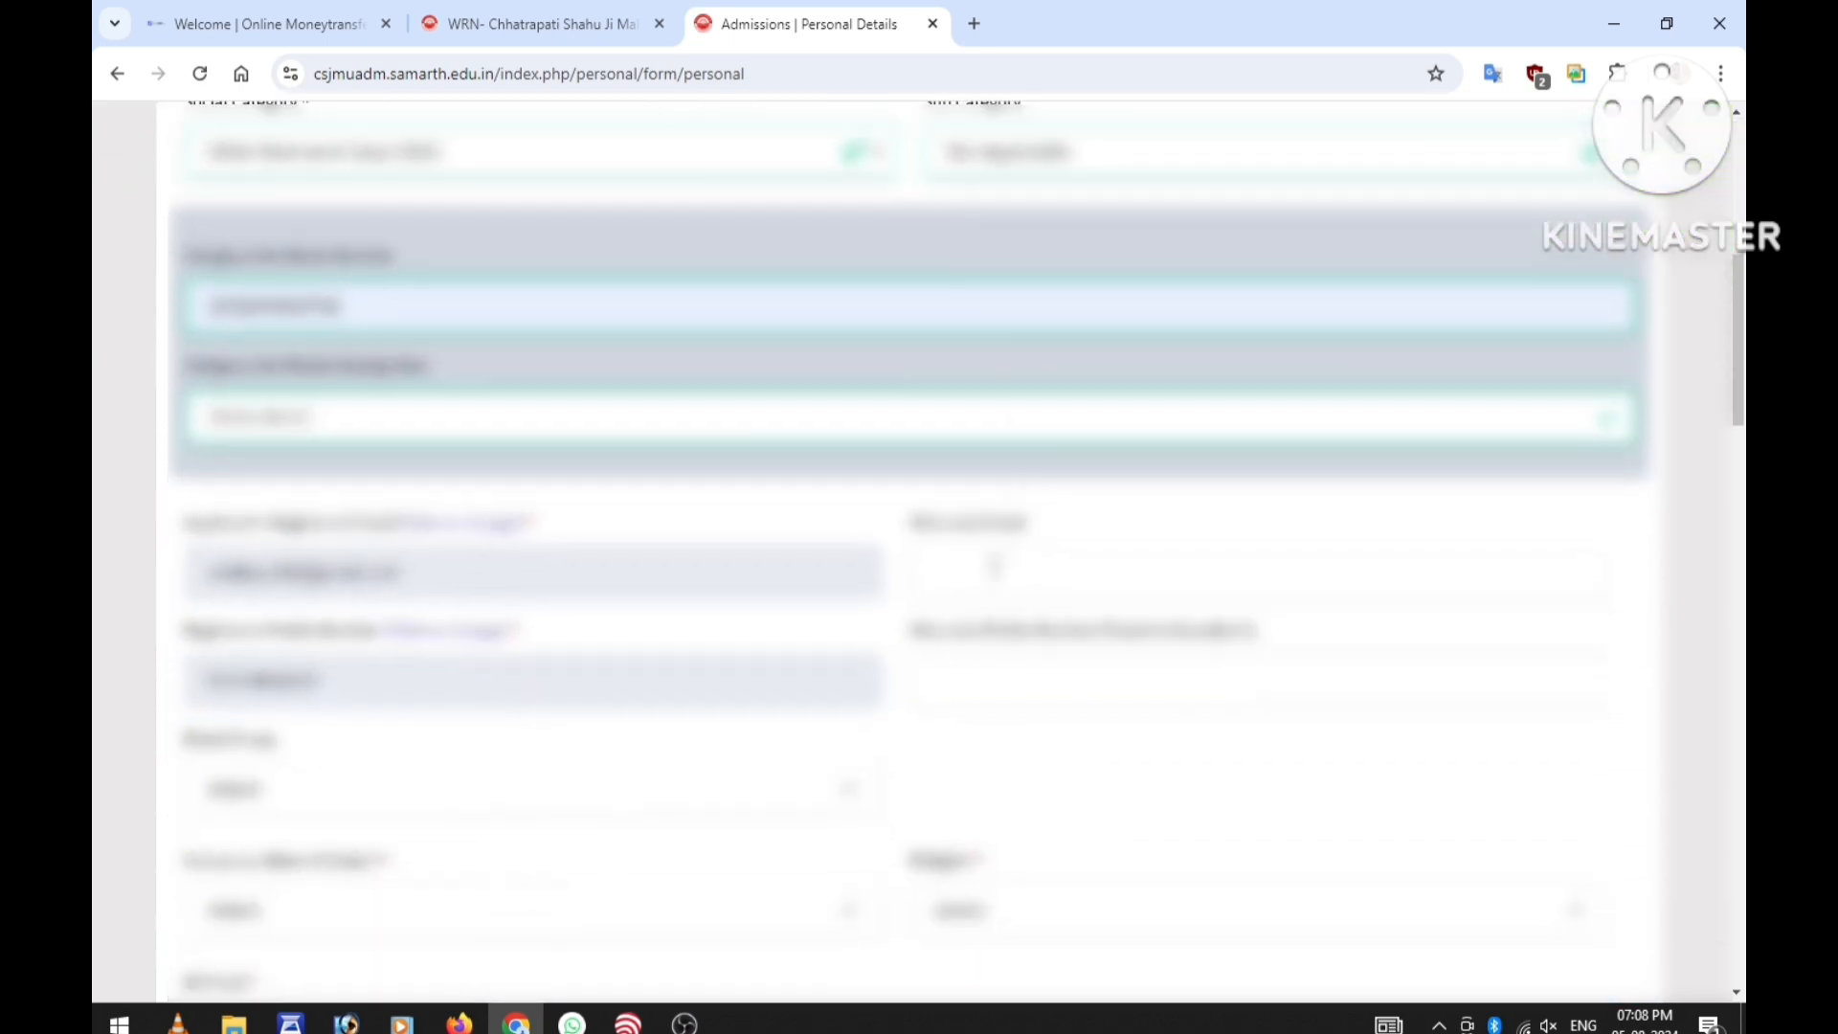
{"action": "left_click", "coordinate": [997, 567]}
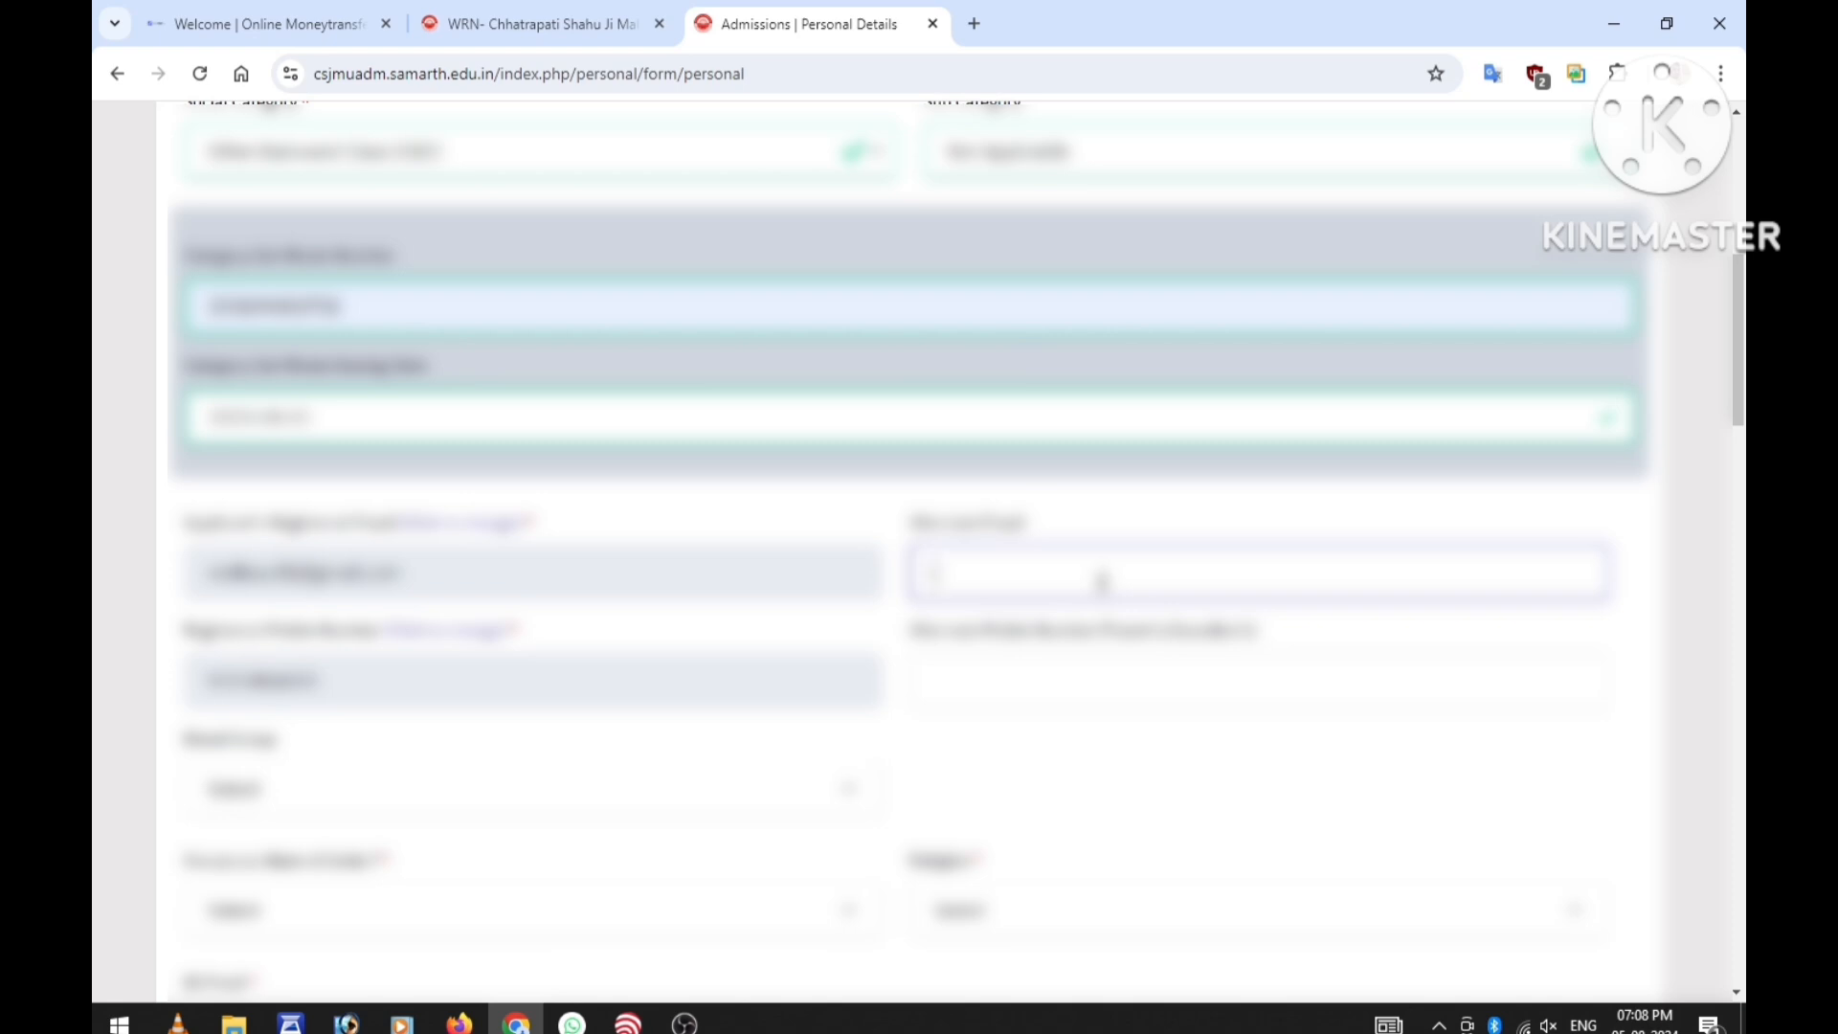
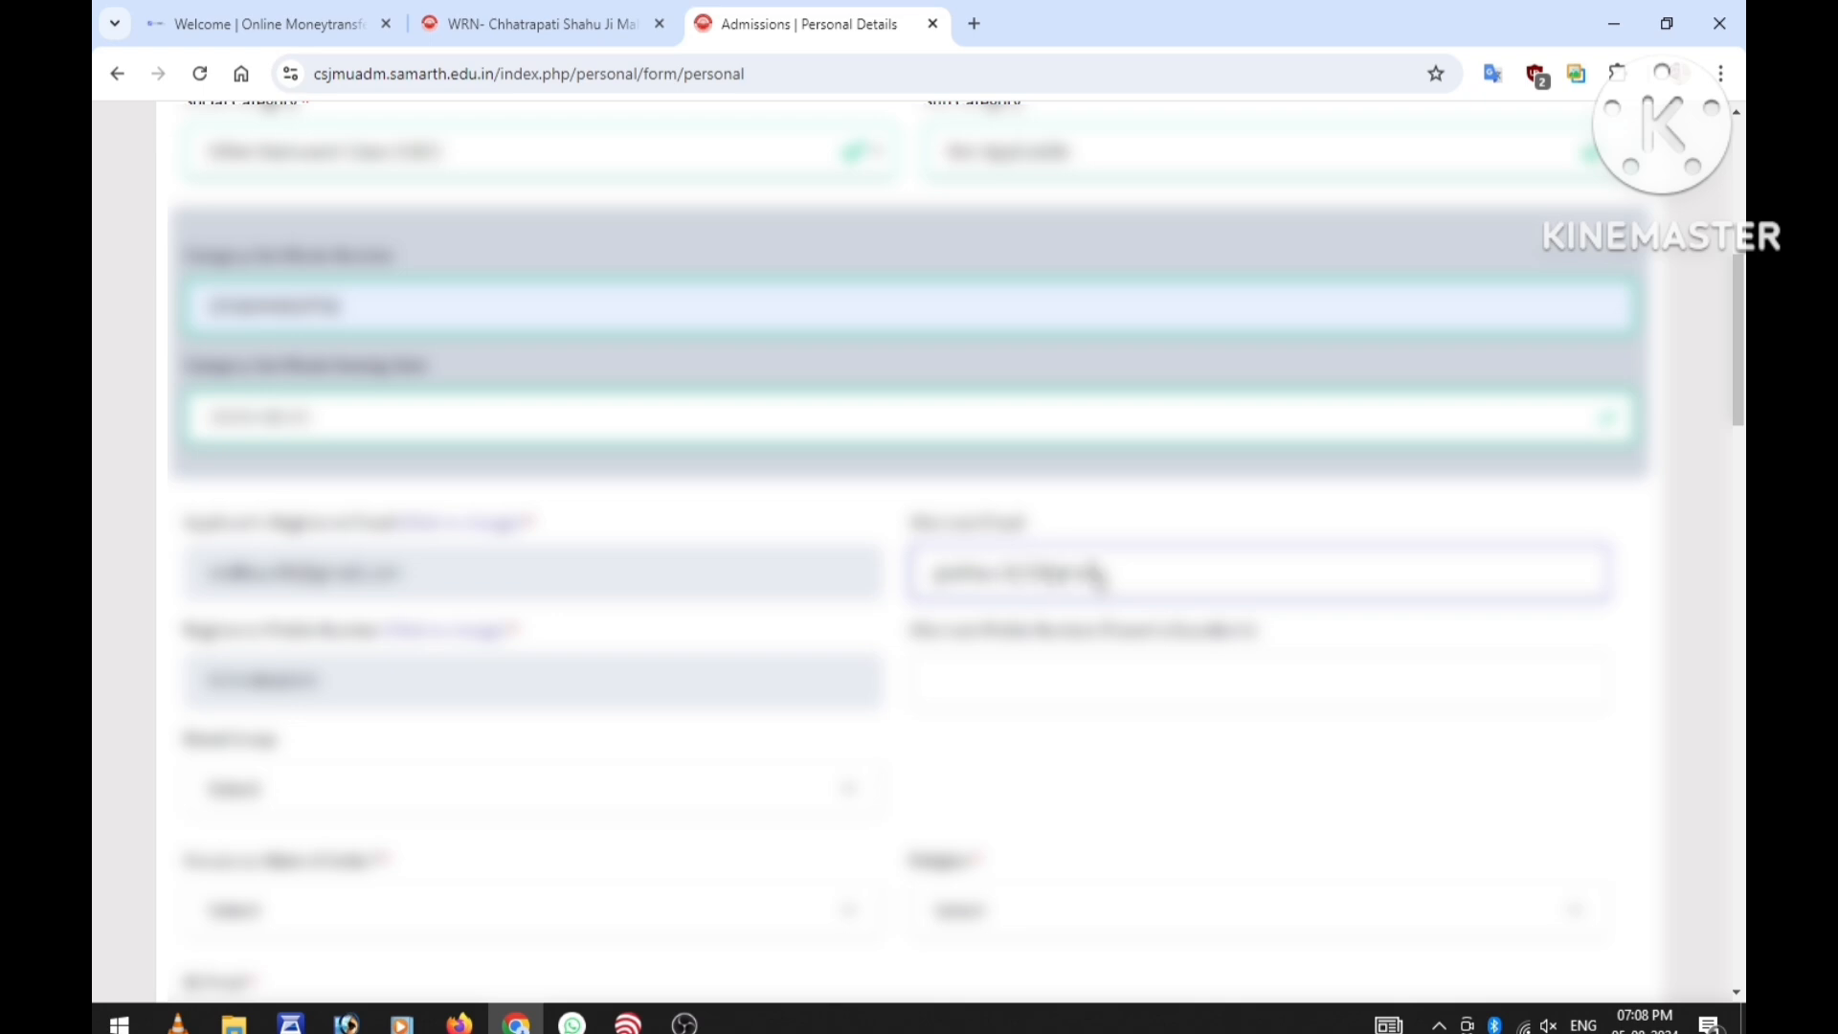
Enter a ten-digit alternate mobile number
{"action": "left_click", "coordinate": [1021, 683]}
{"action": "type", "text": "9"}
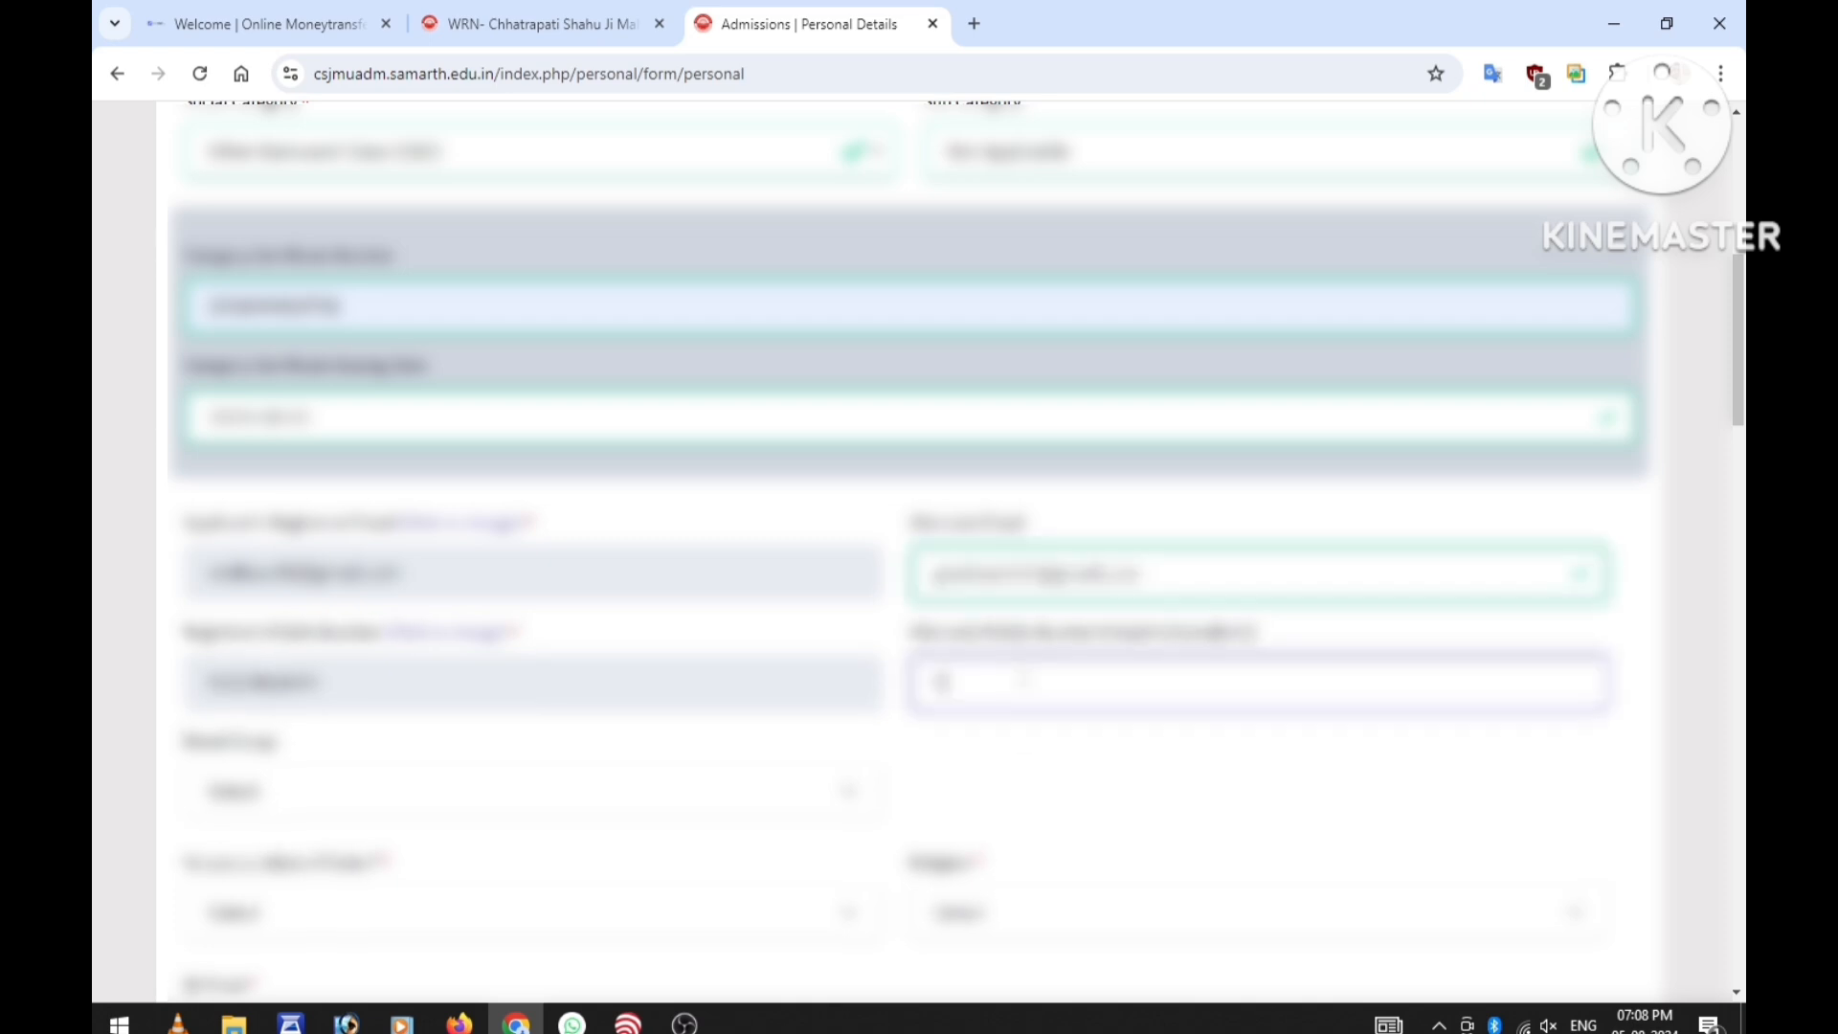
{"action": "type", "text": "89898989898"}
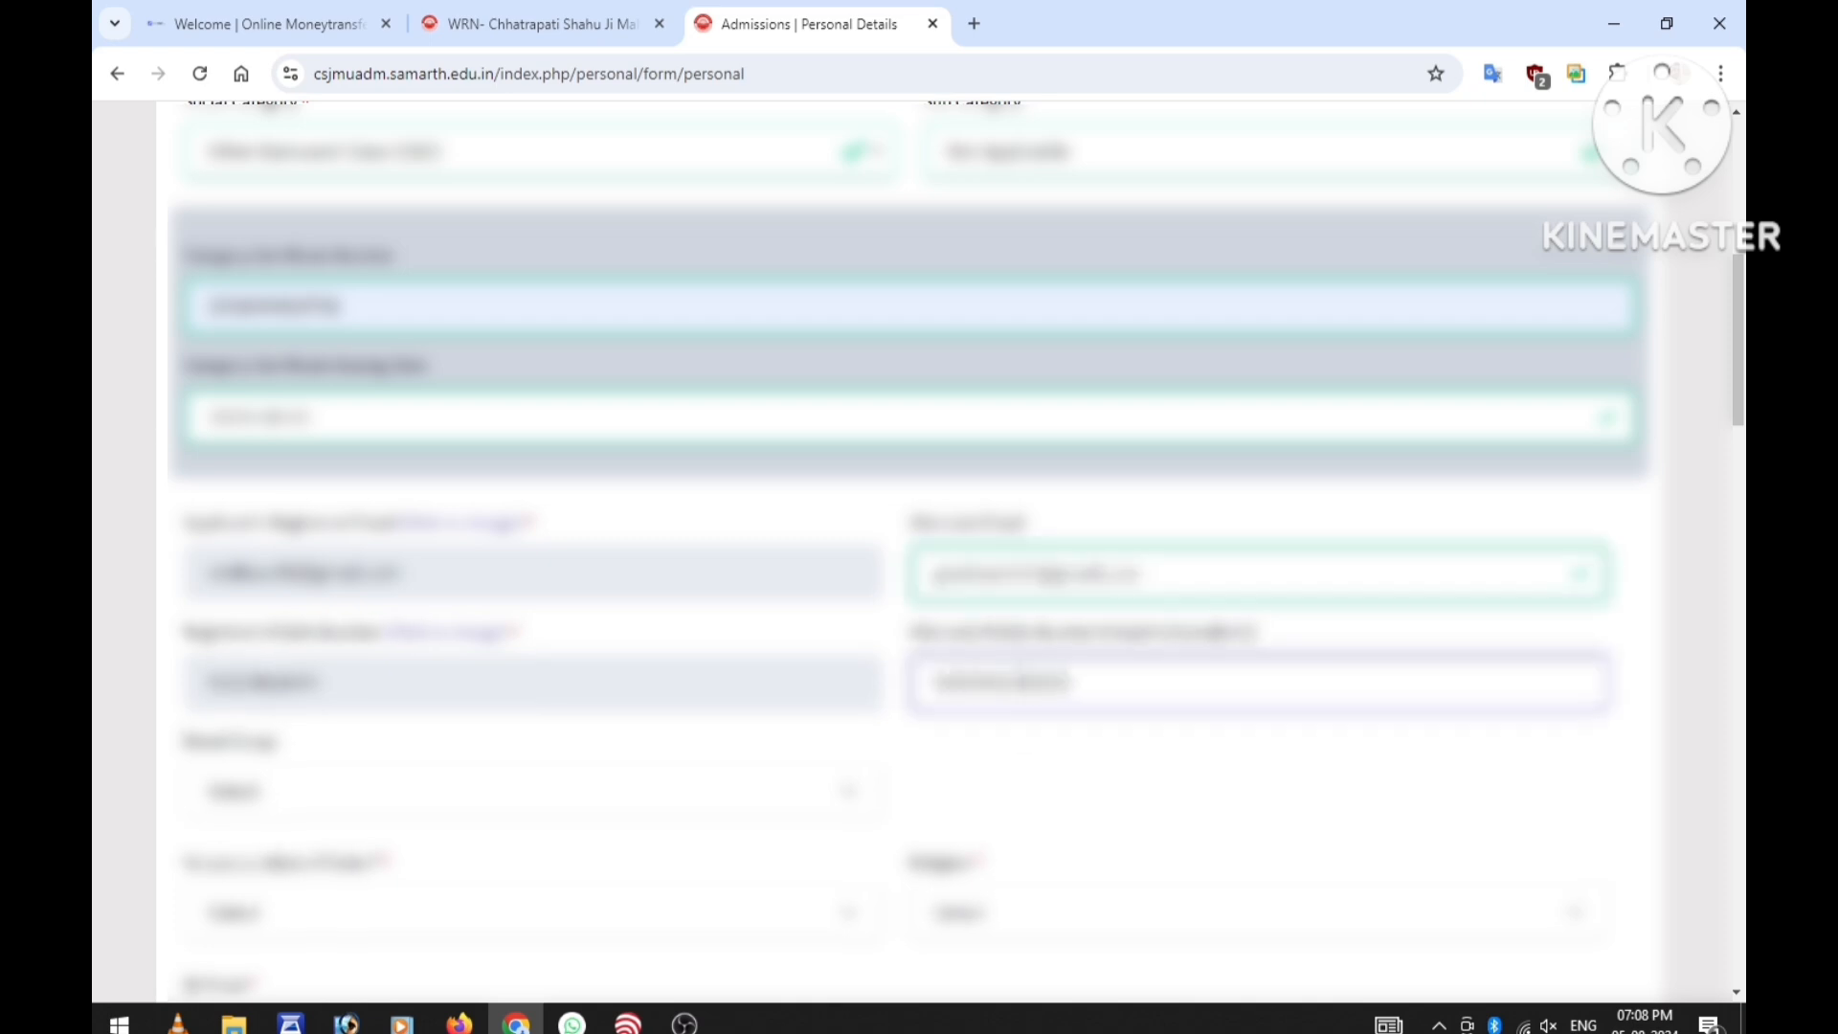
{"action": "type", "text": "9"}
{"action": "key", "text": "BackSpace"}
{"action": "key", "text": "BackSpace"}
{"action": "key", "text": "BackSpace"}
Choose the option in the field below Blood Group and select the applicant's religion
{"action": "scroll", "coordinate": [1211, 688], "scroll_direction": "down", "scroll_amount": 1}
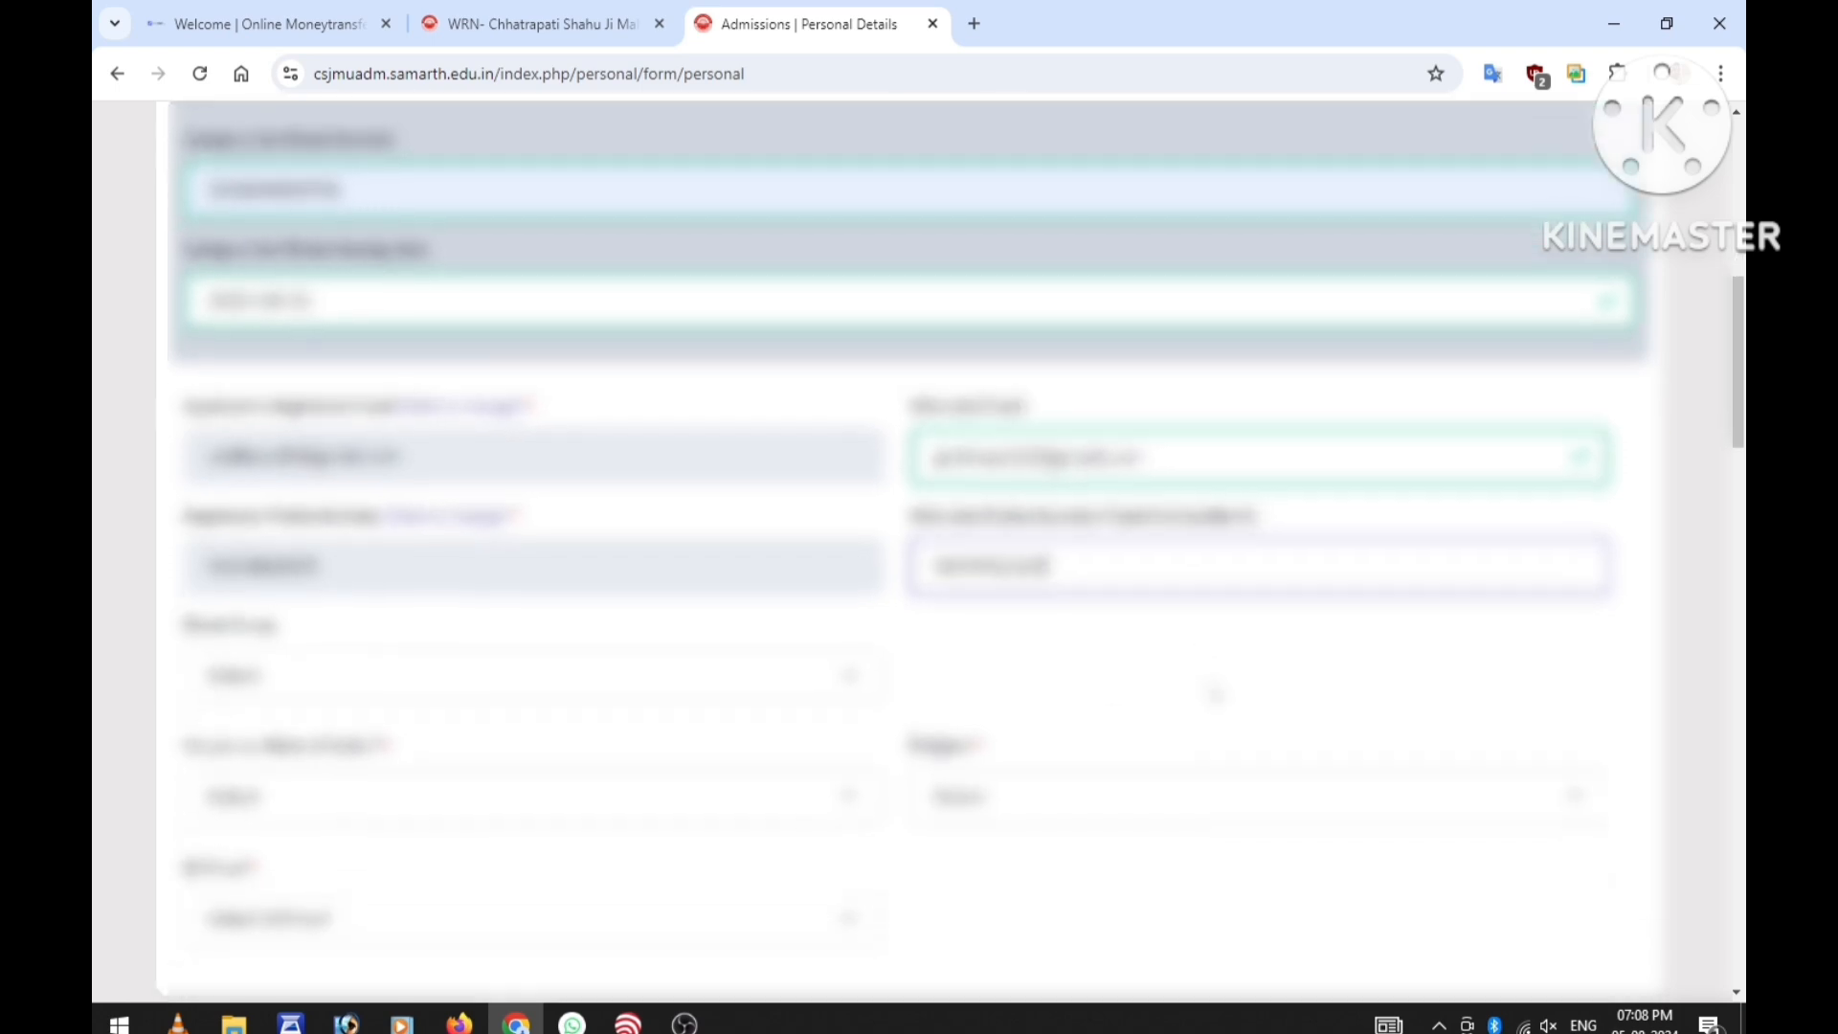
{"action": "left_click", "coordinate": [417, 678]}
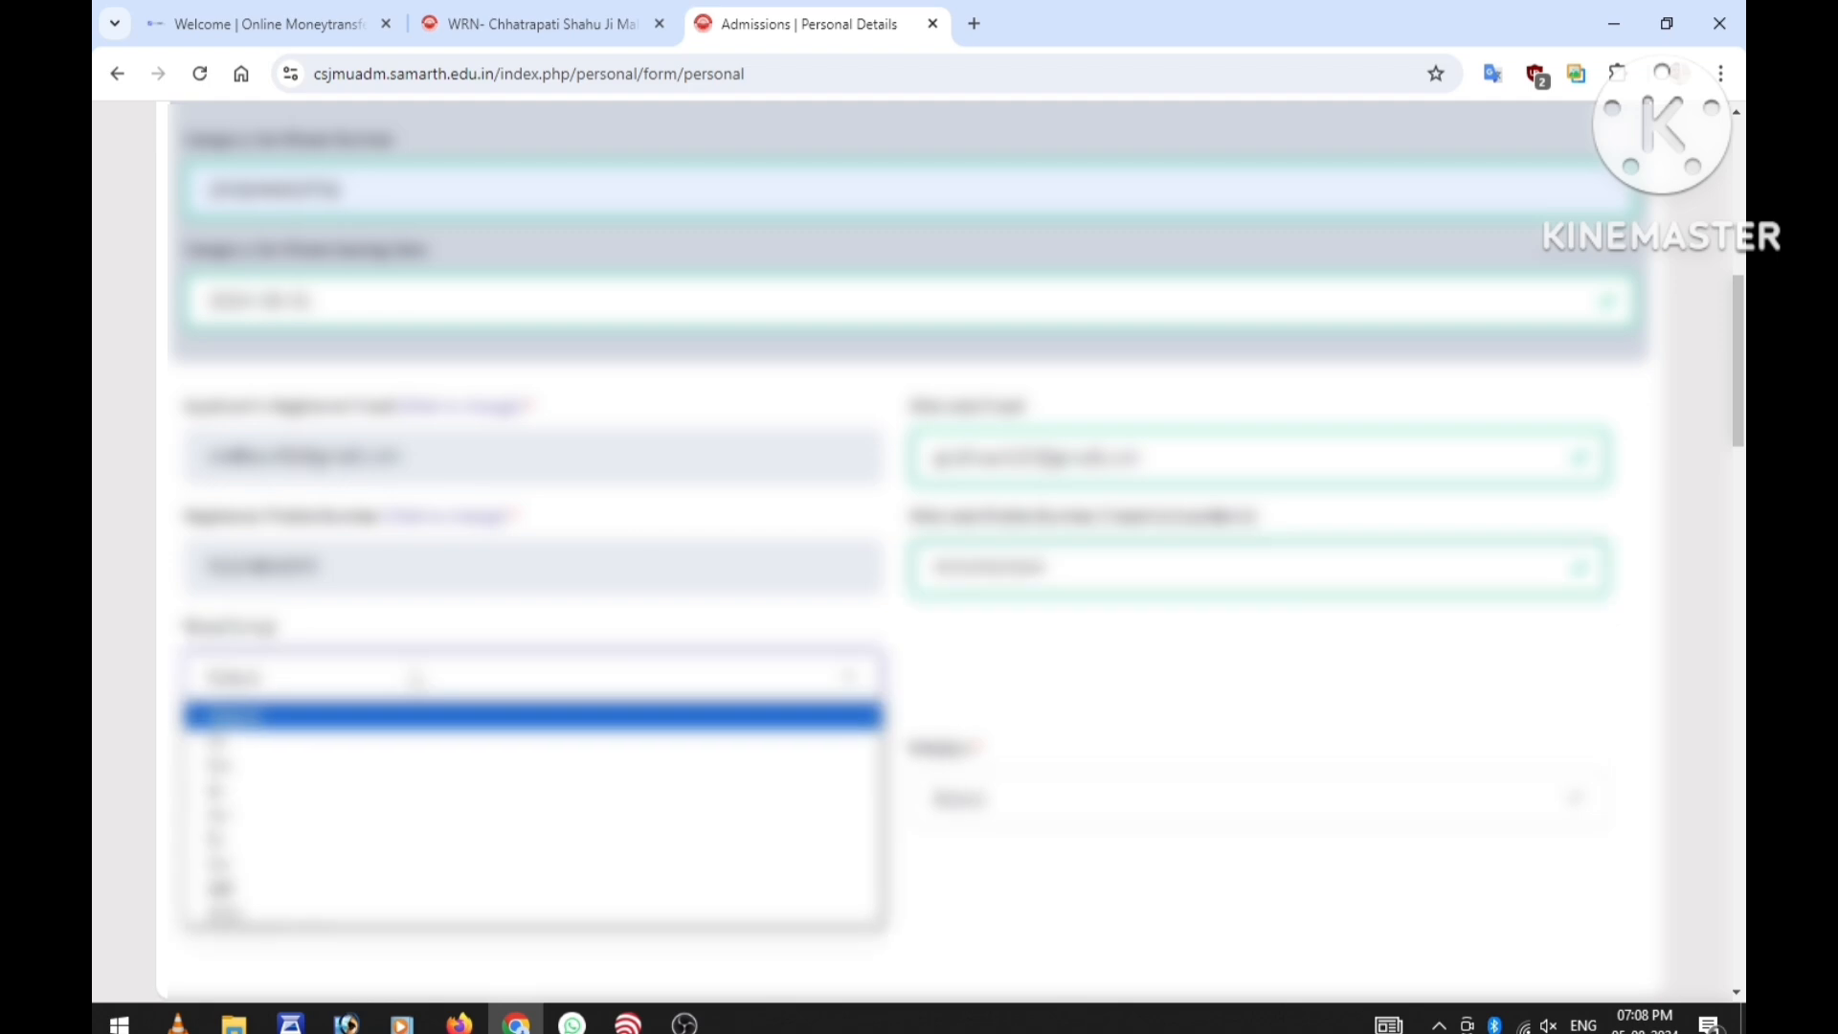
{"action": "left_click", "coordinate": [417, 678]}
{"action": "scroll", "coordinate": [632, 622], "scroll_direction": "down", "scroll_amount": 1}
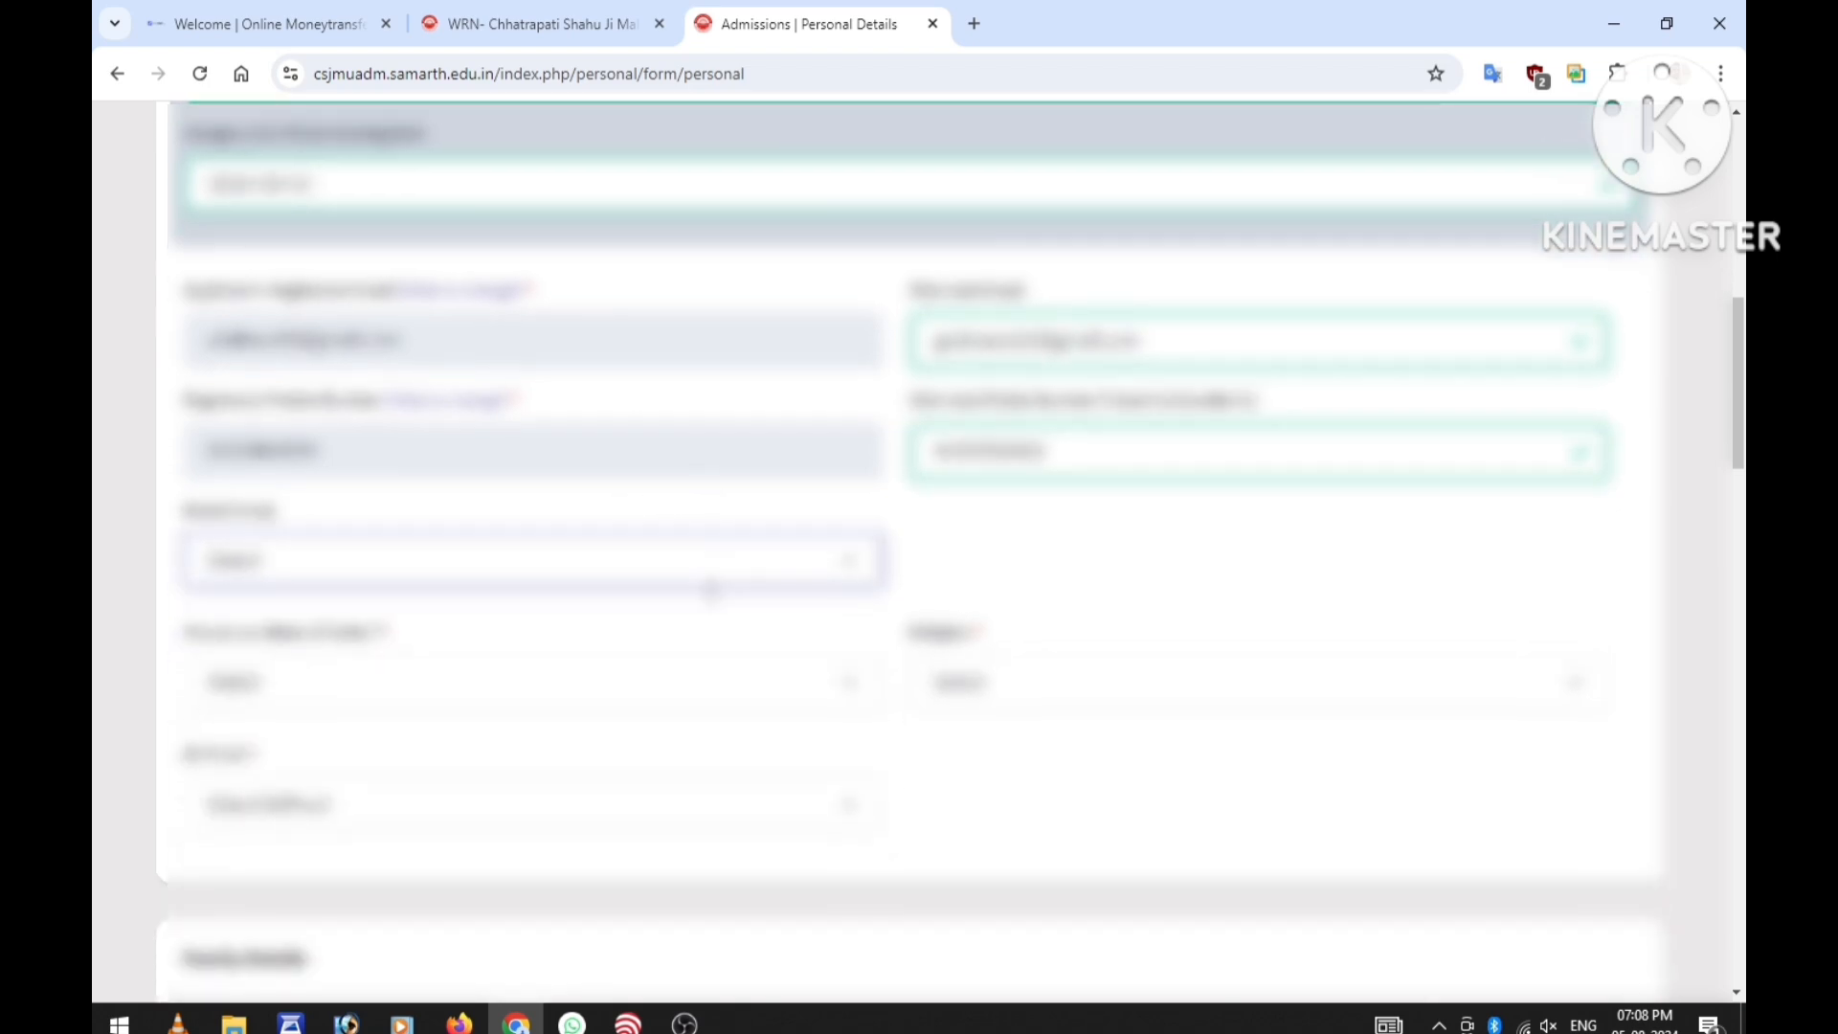
{"action": "left_click", "coordinate": [500, 689]}
{"action": "left_click", "coordinate": [416, 749]}
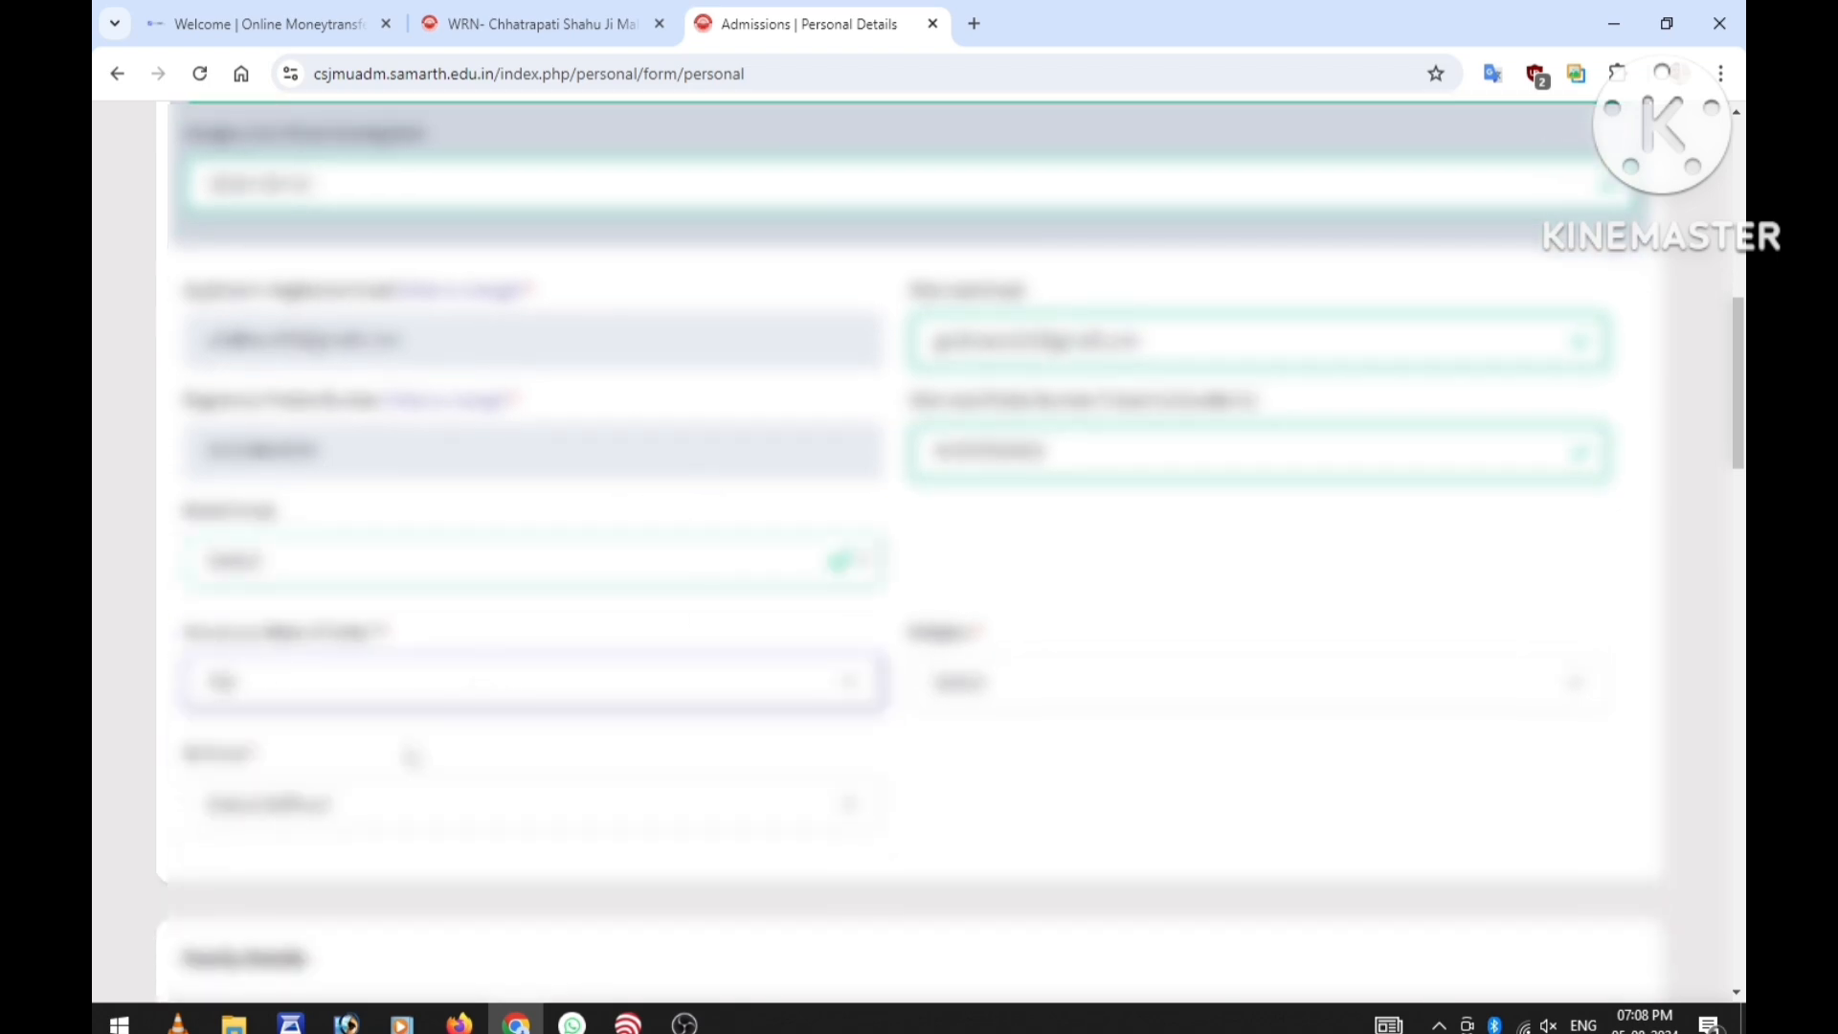
{"action": "left_click", "coordinate": [1008, 695]}
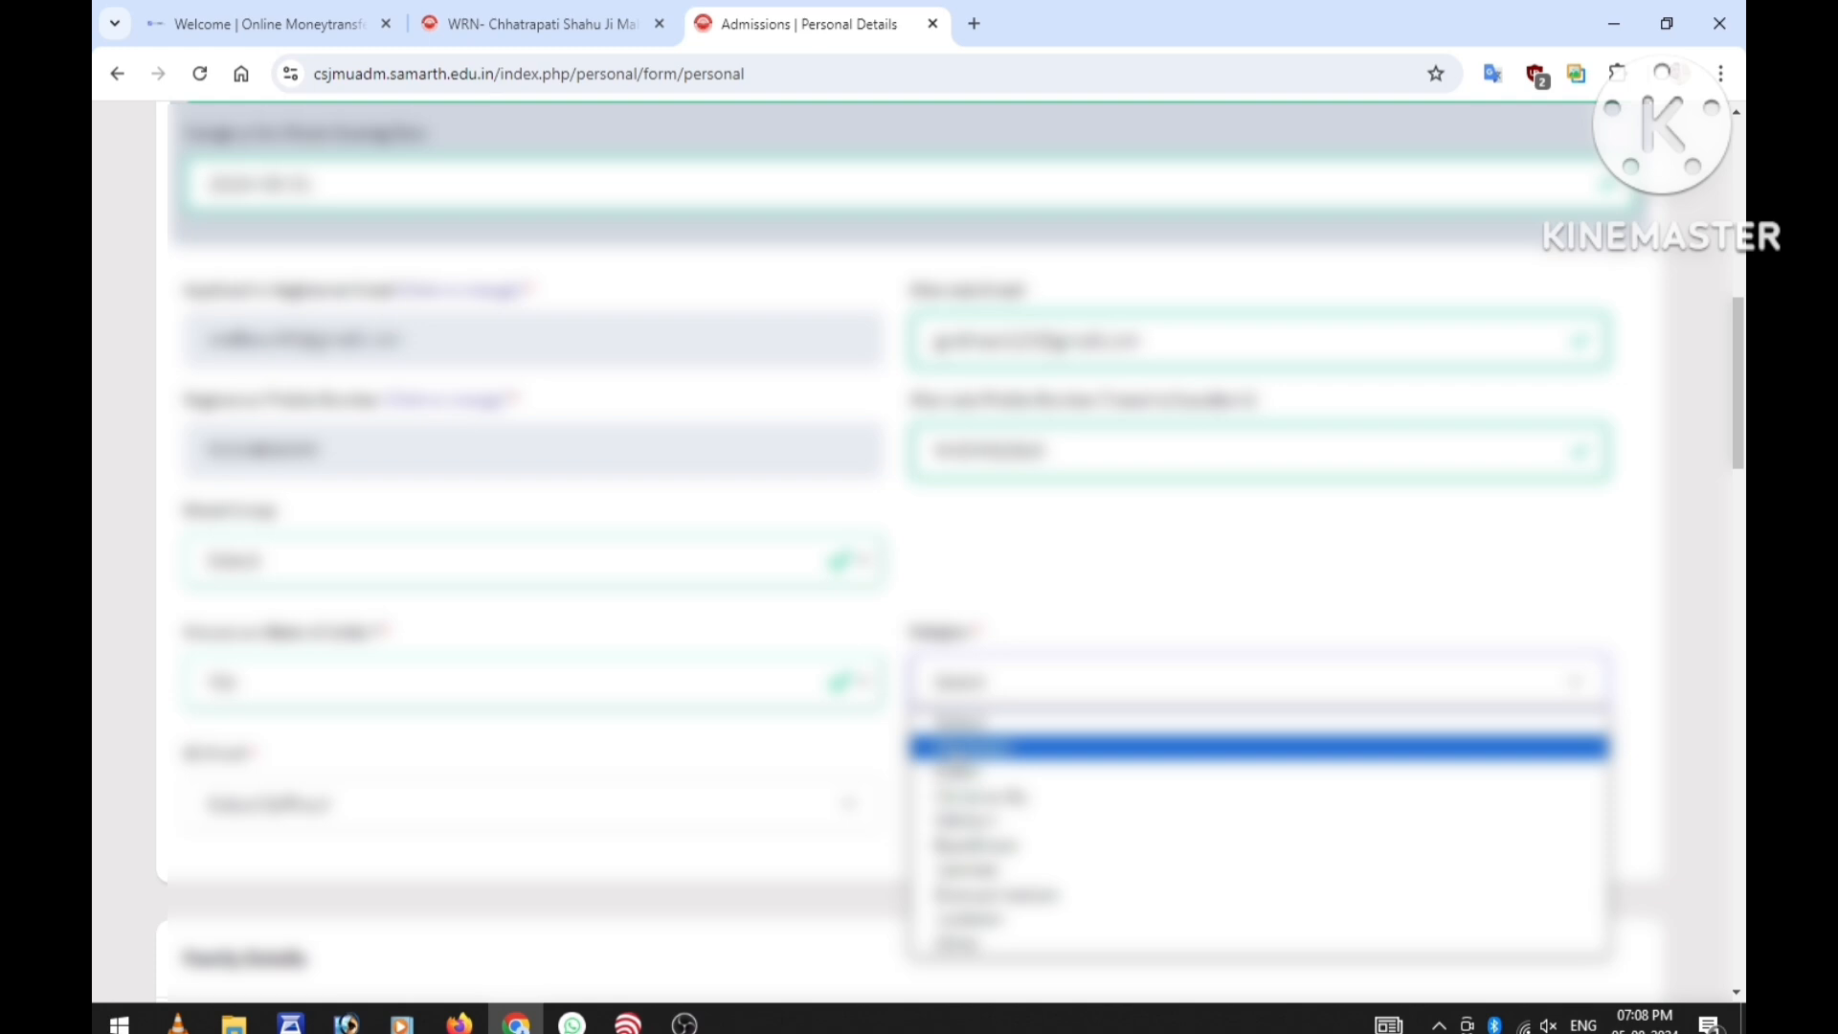
{"action": "left_click", "coordinate": [956, 747]}
{"action": "scroll", "coordinate": [497, 616], "scroll_direction": "down", "scroll_amount": 2}
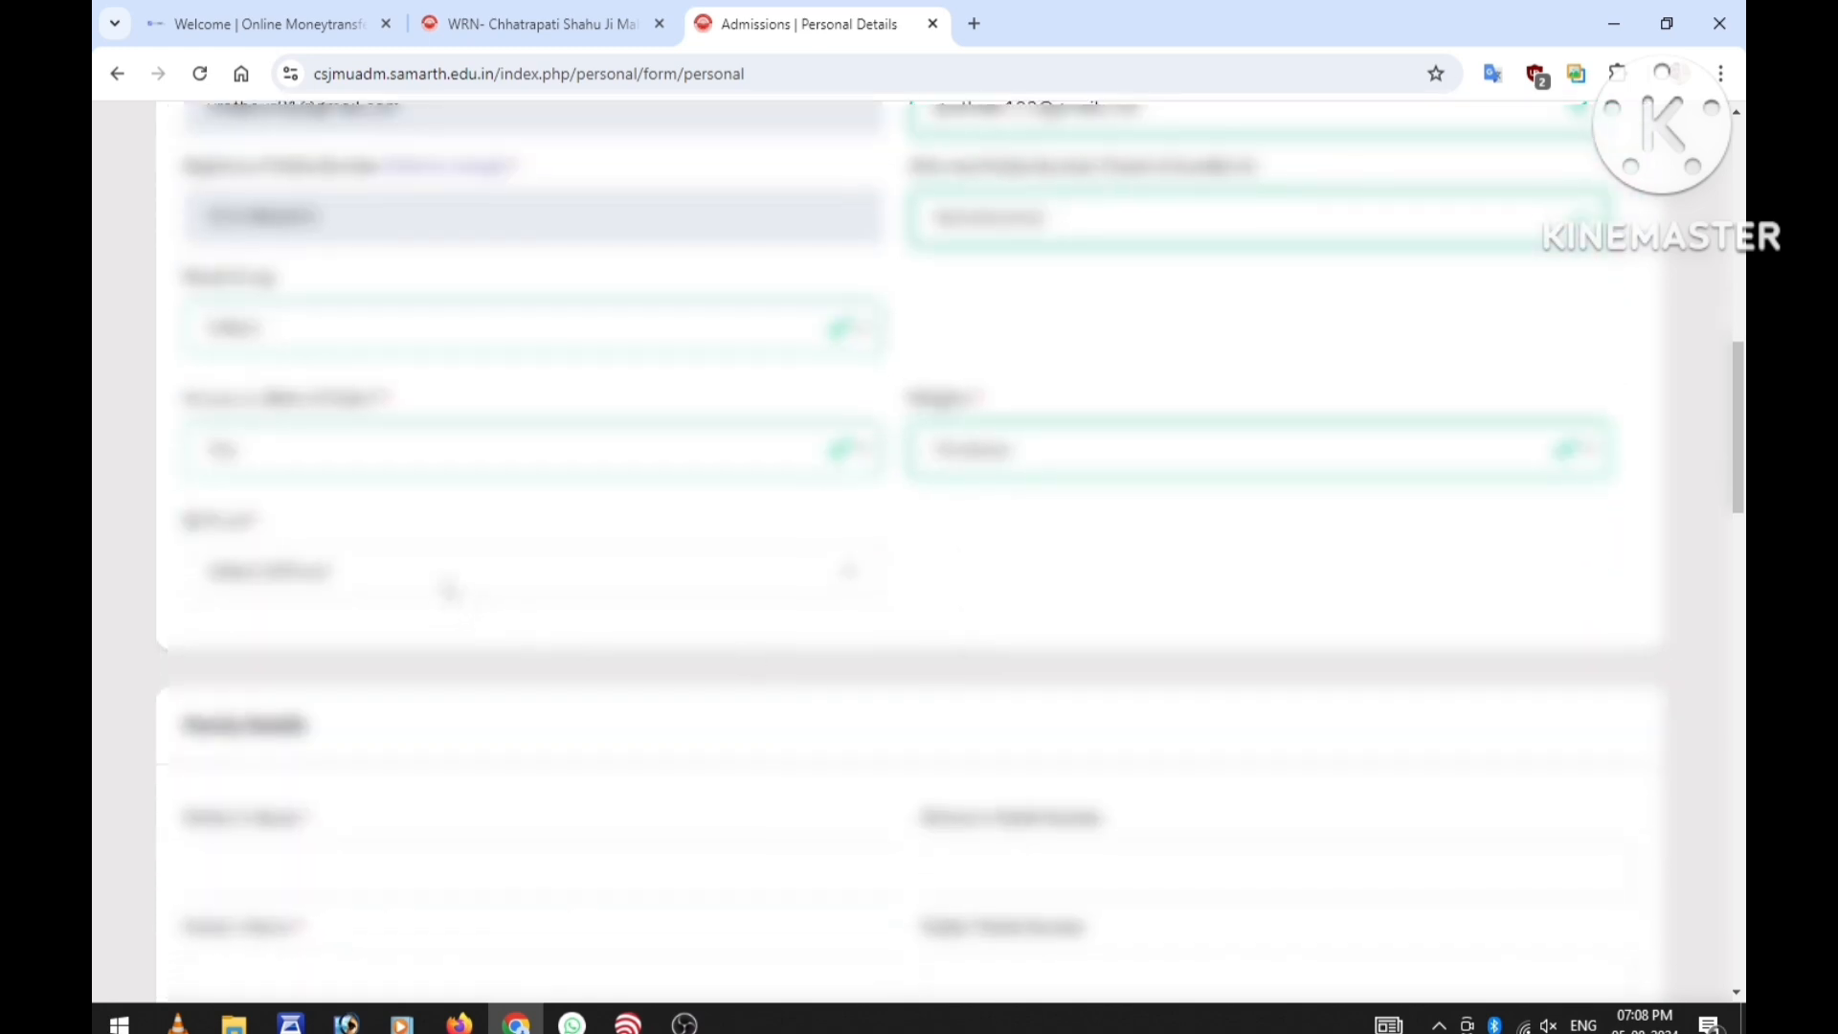
Set ID proof to 'Other Valid Govt Identity with photograph', named 'Aadhar card', and enter its number
{"action": "left_click", "coordinate": [447, 590]}
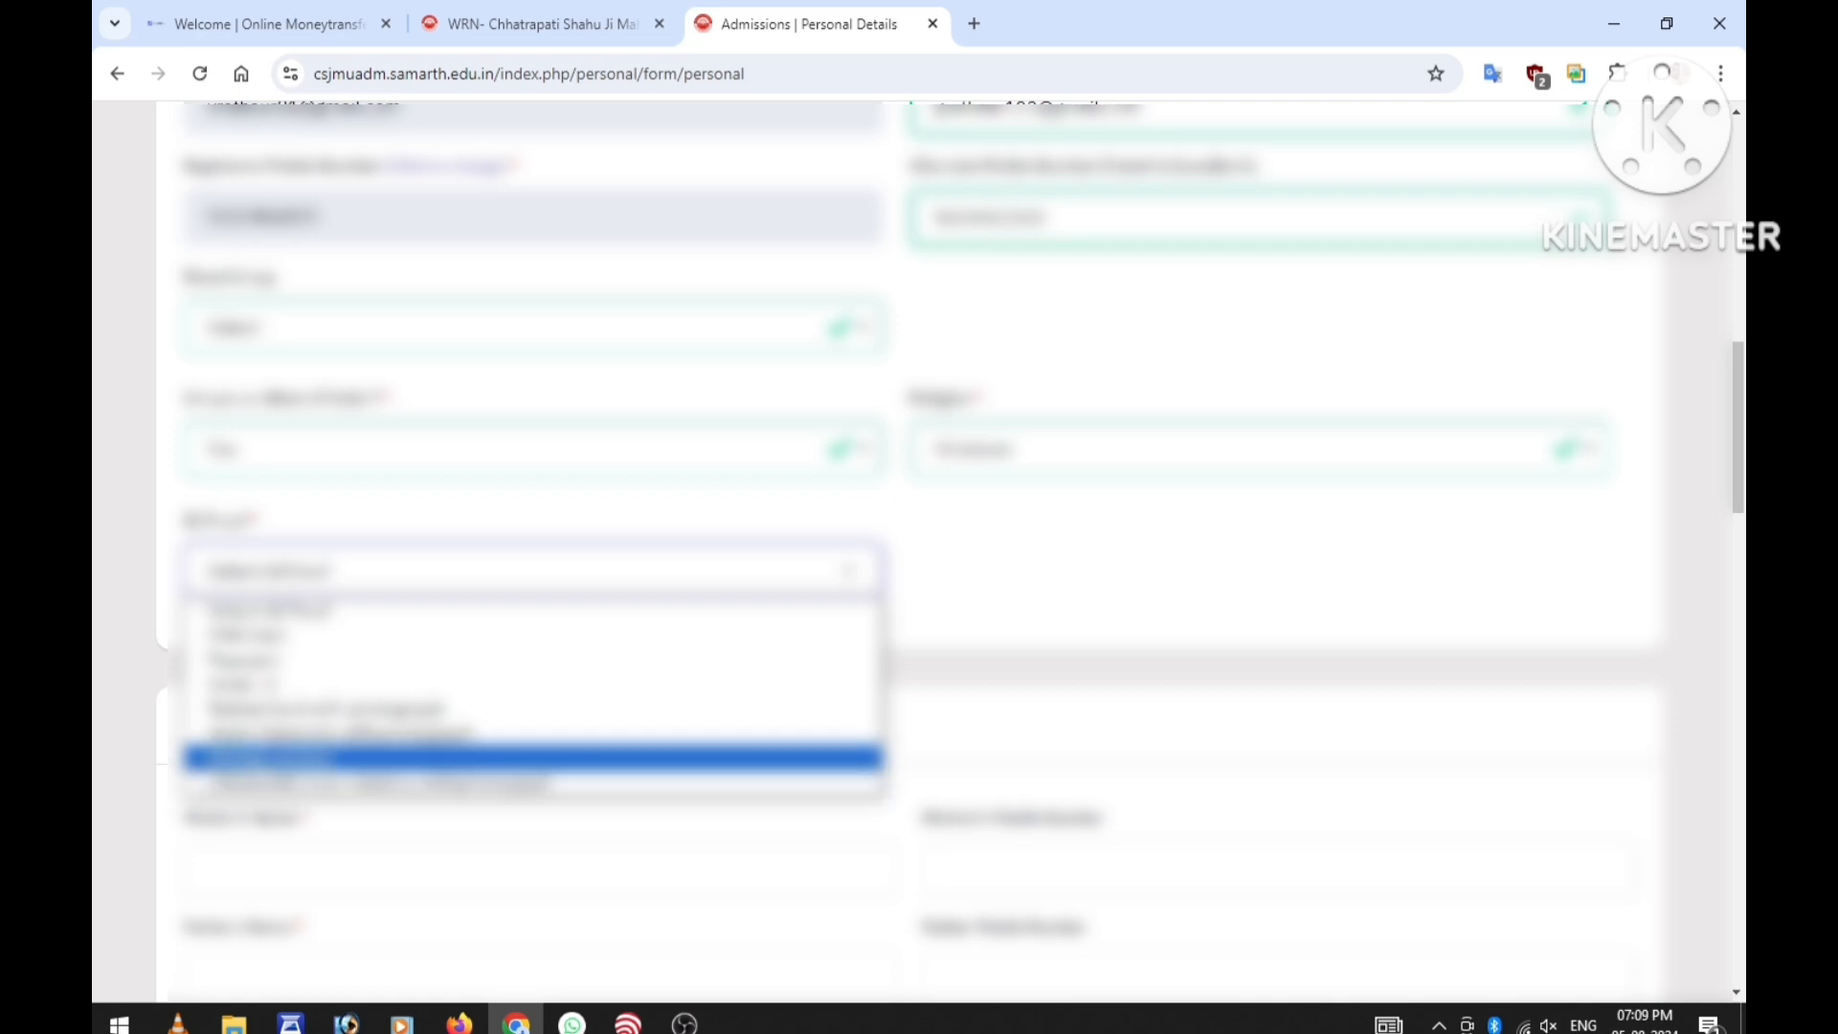
{"action": "left_click", "coordinate": [337, 780]}
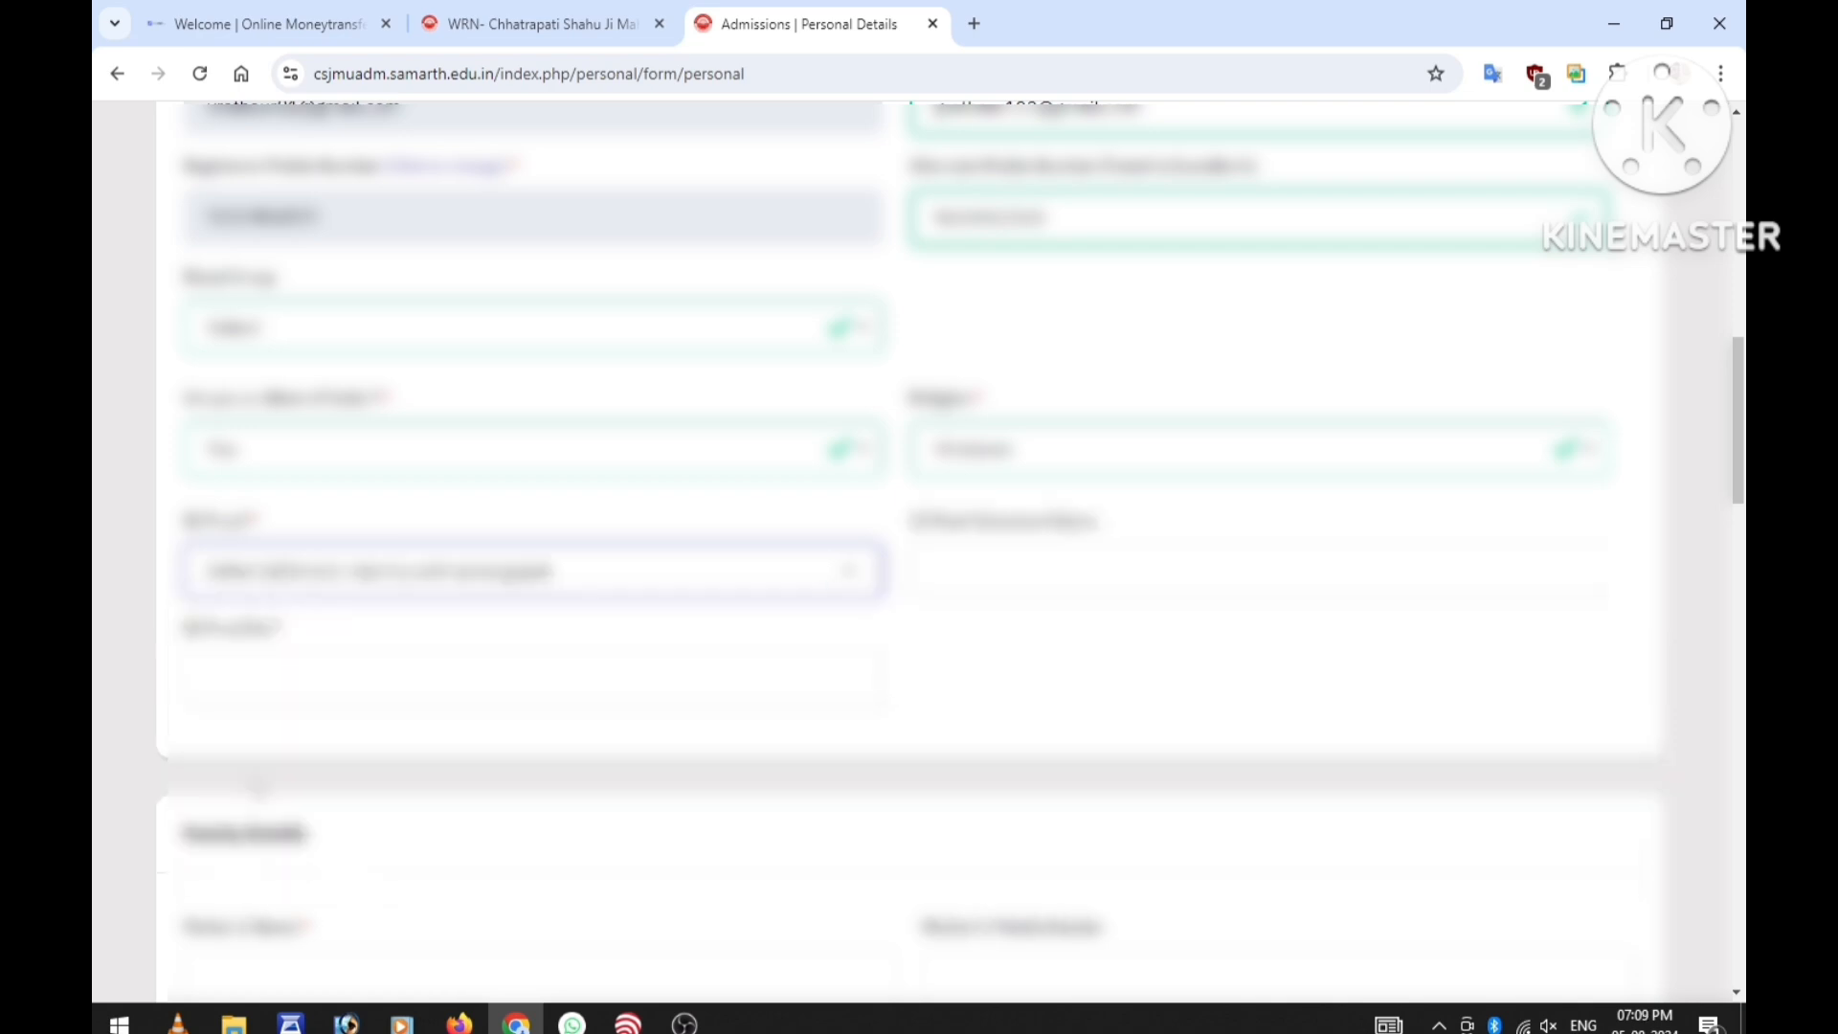
{"action": "left_click", "coordinate": [1057, 573]}
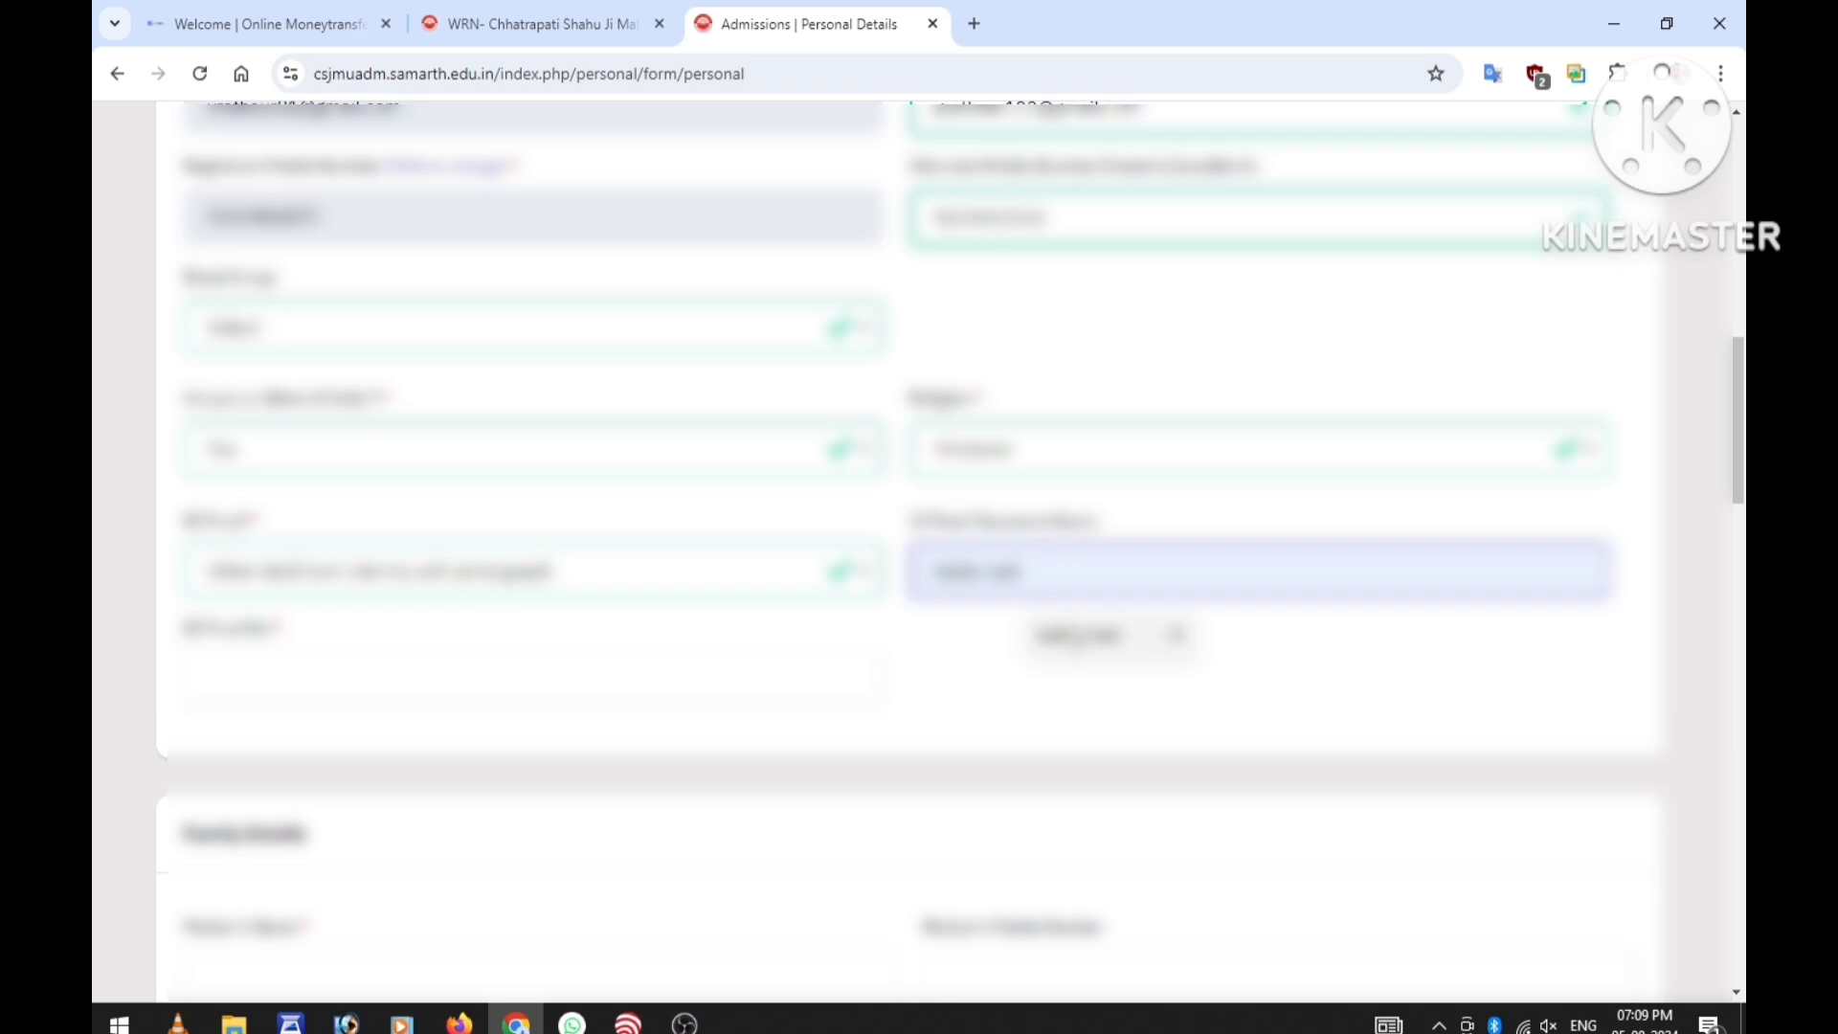
{"action": "left_click", "coordinate": [1053, 636]}
{"action": "left_click", "coordinate": [472, 677]}
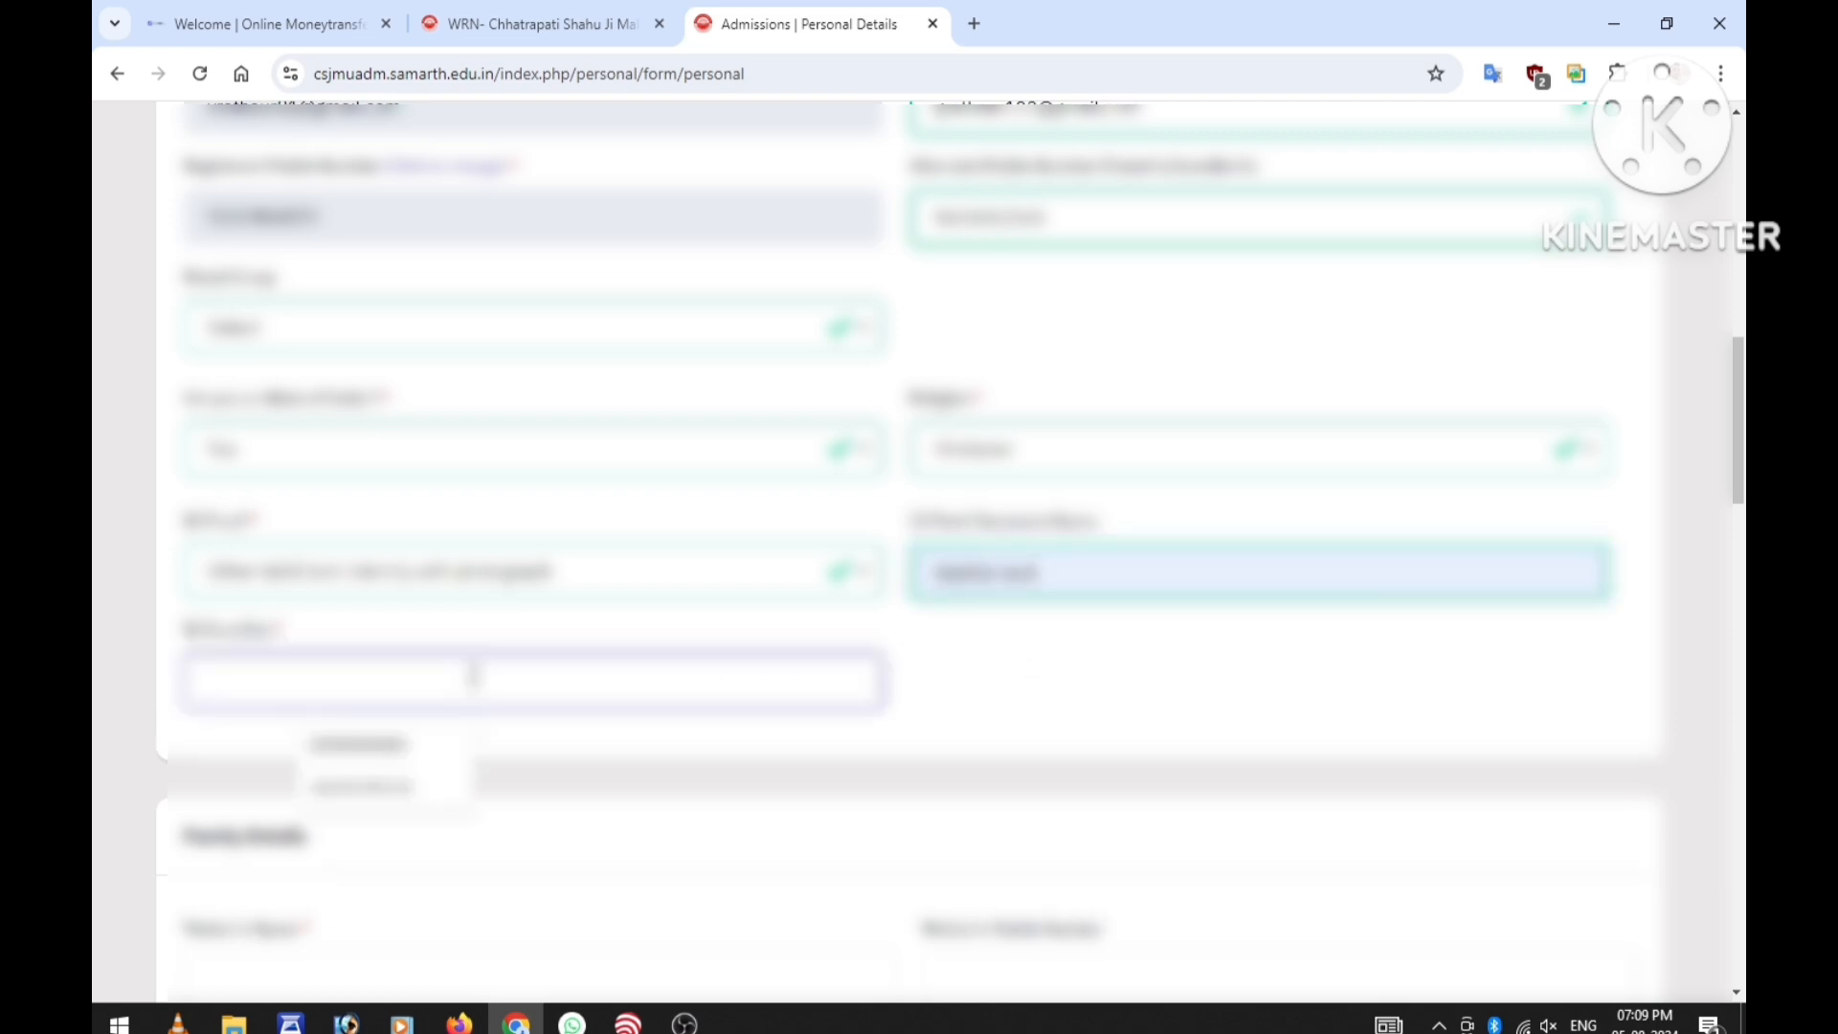
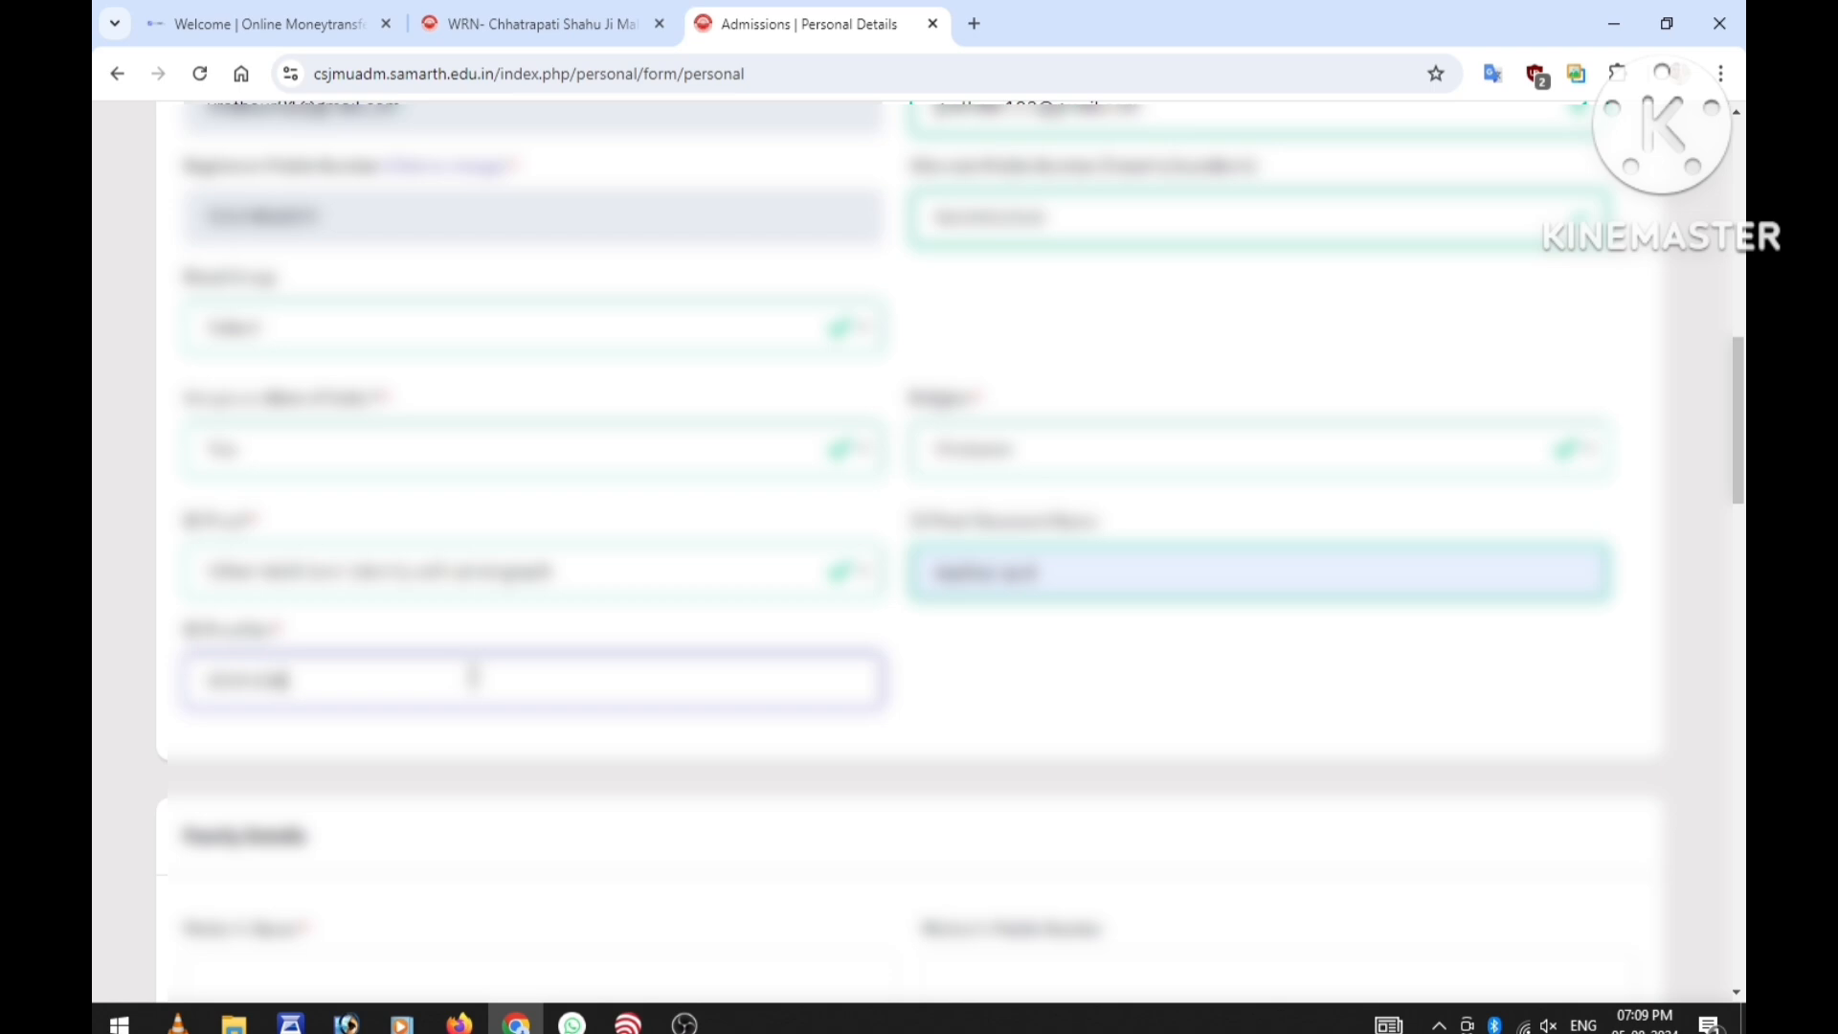
{"action": "key", "text": "Left"}
{"action": "key", "text": "Left"}
{"action": "key", "text": "Left"}
{"action": "key", "text": "Left"}
Enter the mother's and father's names and their mobile numbers in Family Details
{"action": "scroll", "coordinate": [643, 530], "scroll_direction": "down", "scroll_amount": 2}
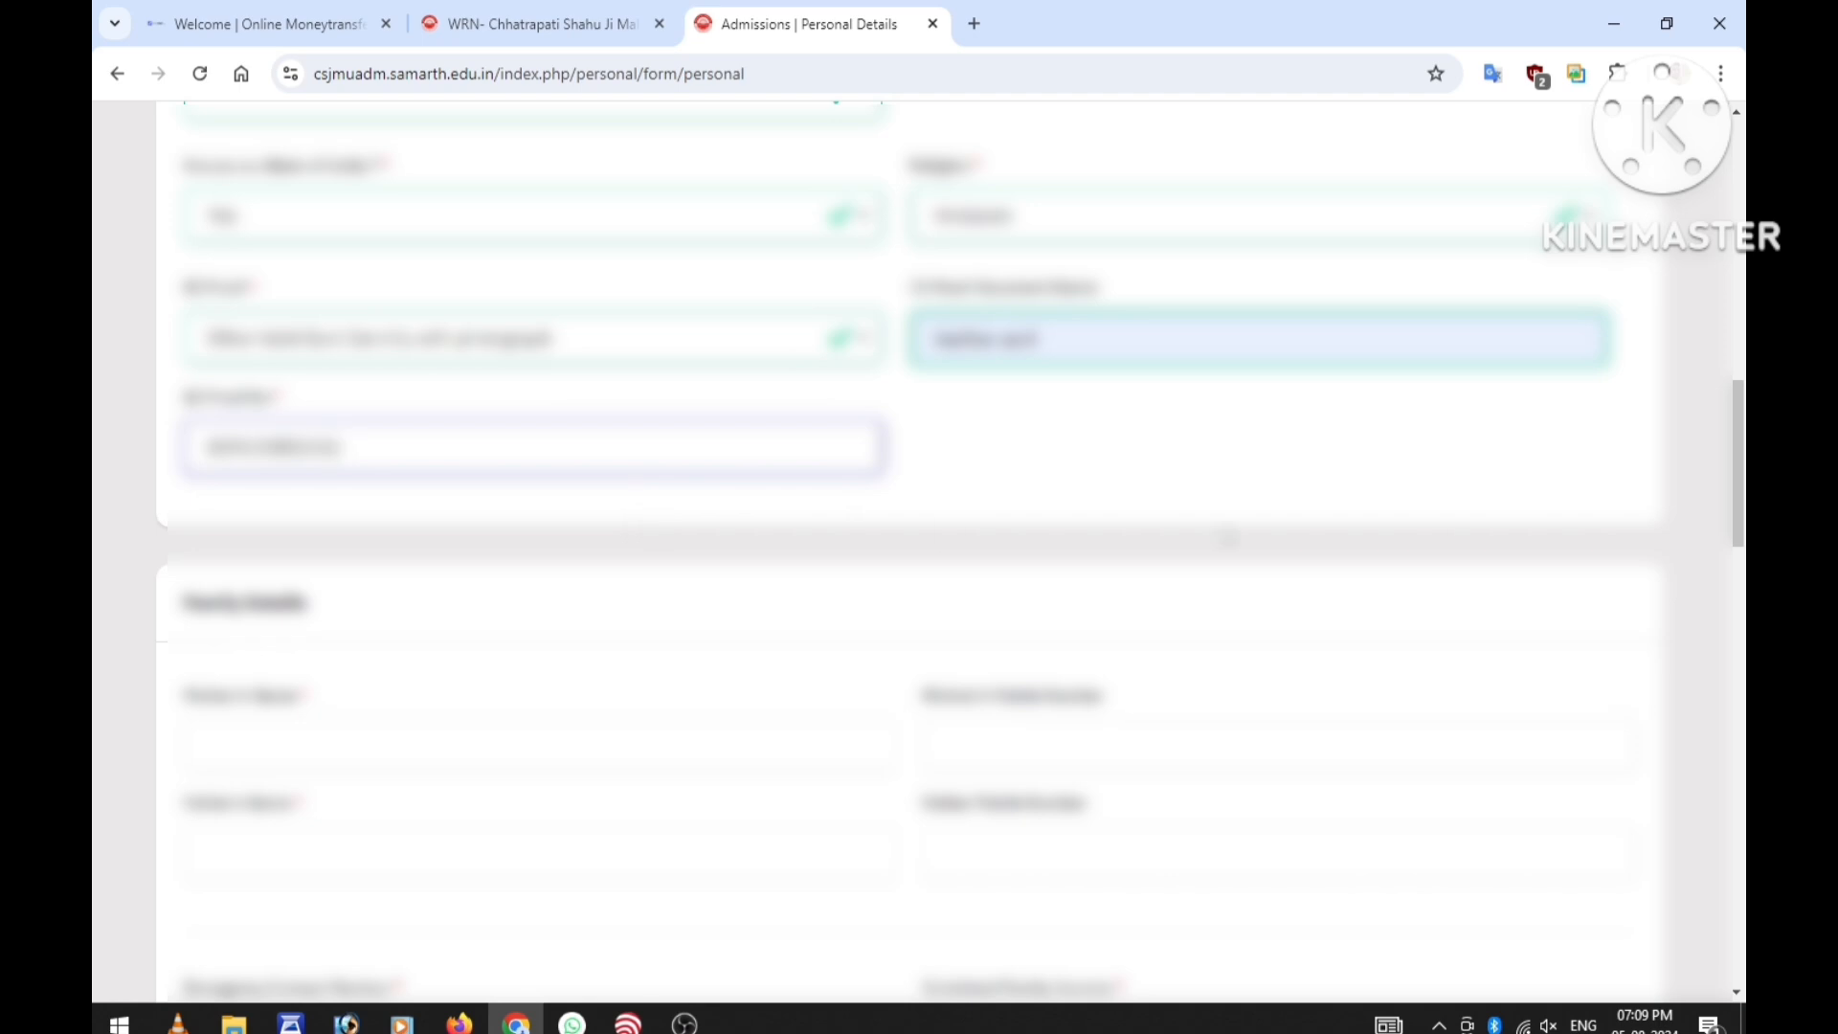
{"action": "scroll", "coordinate": [656, 648], "scroll_direction": "down", "scroll_amount": 1}
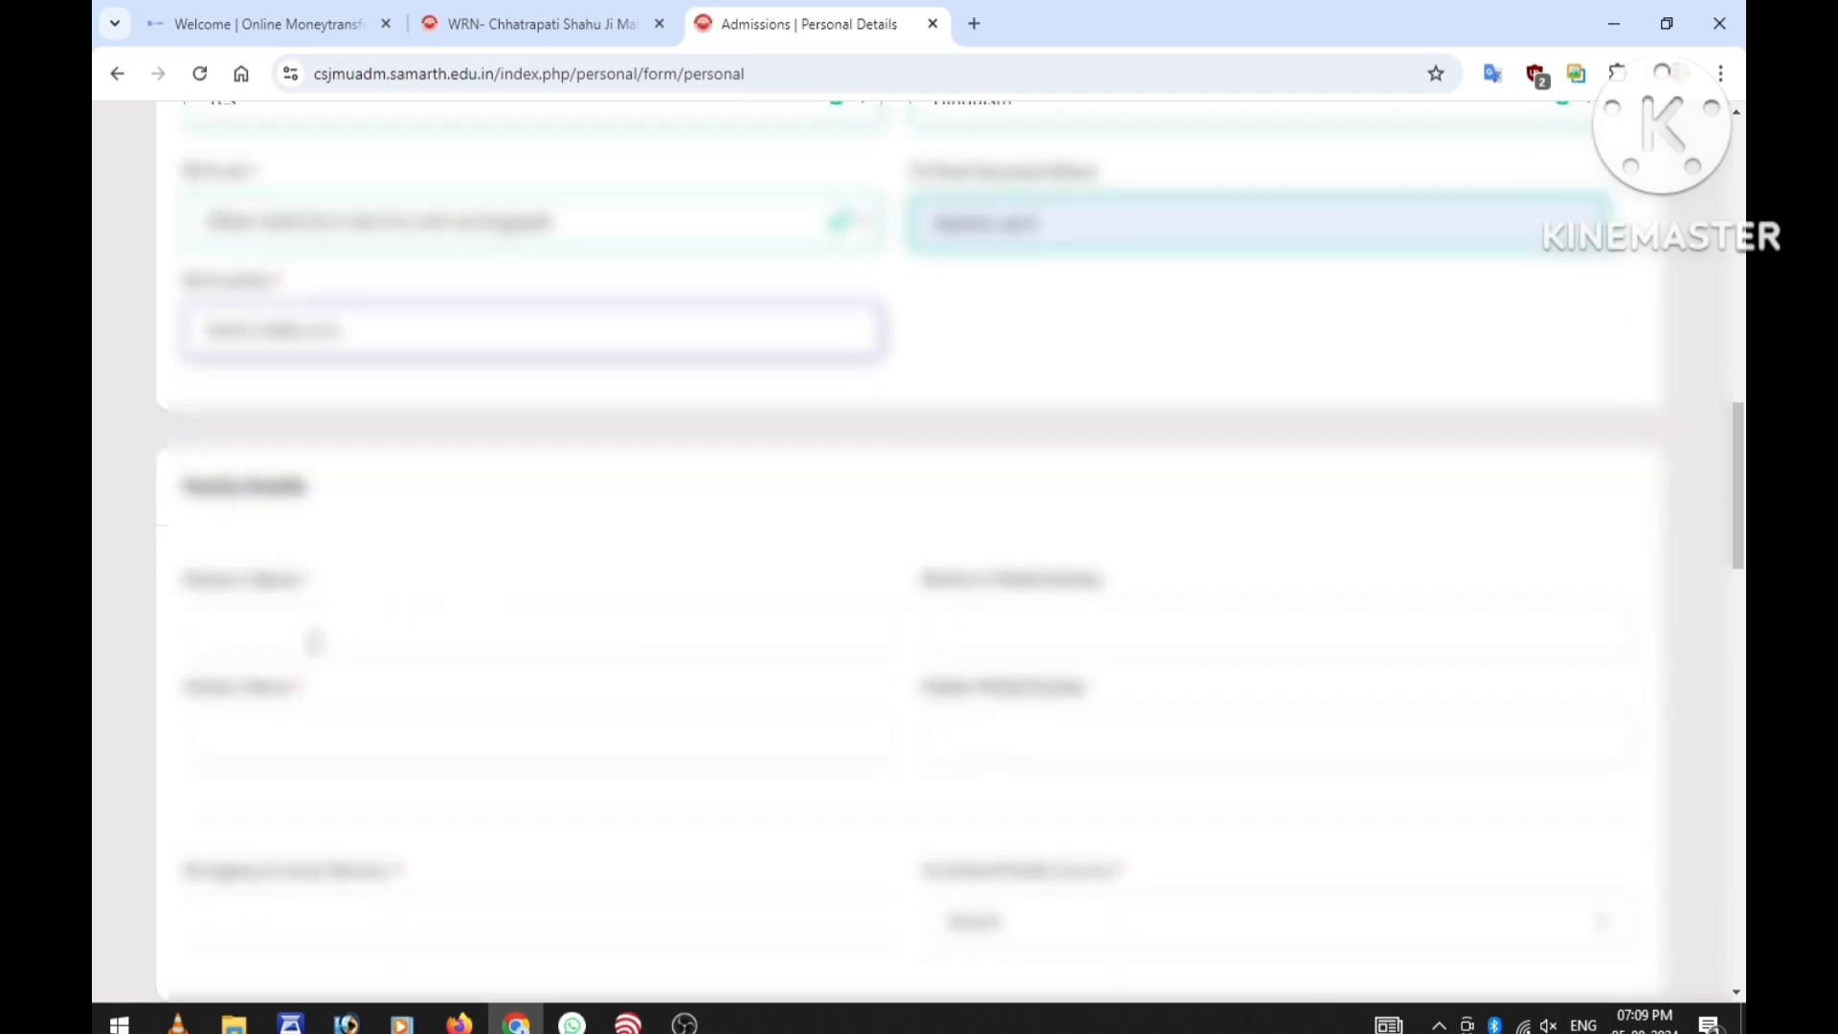
{"action": "left_click", "coordinate": [314, 640]}
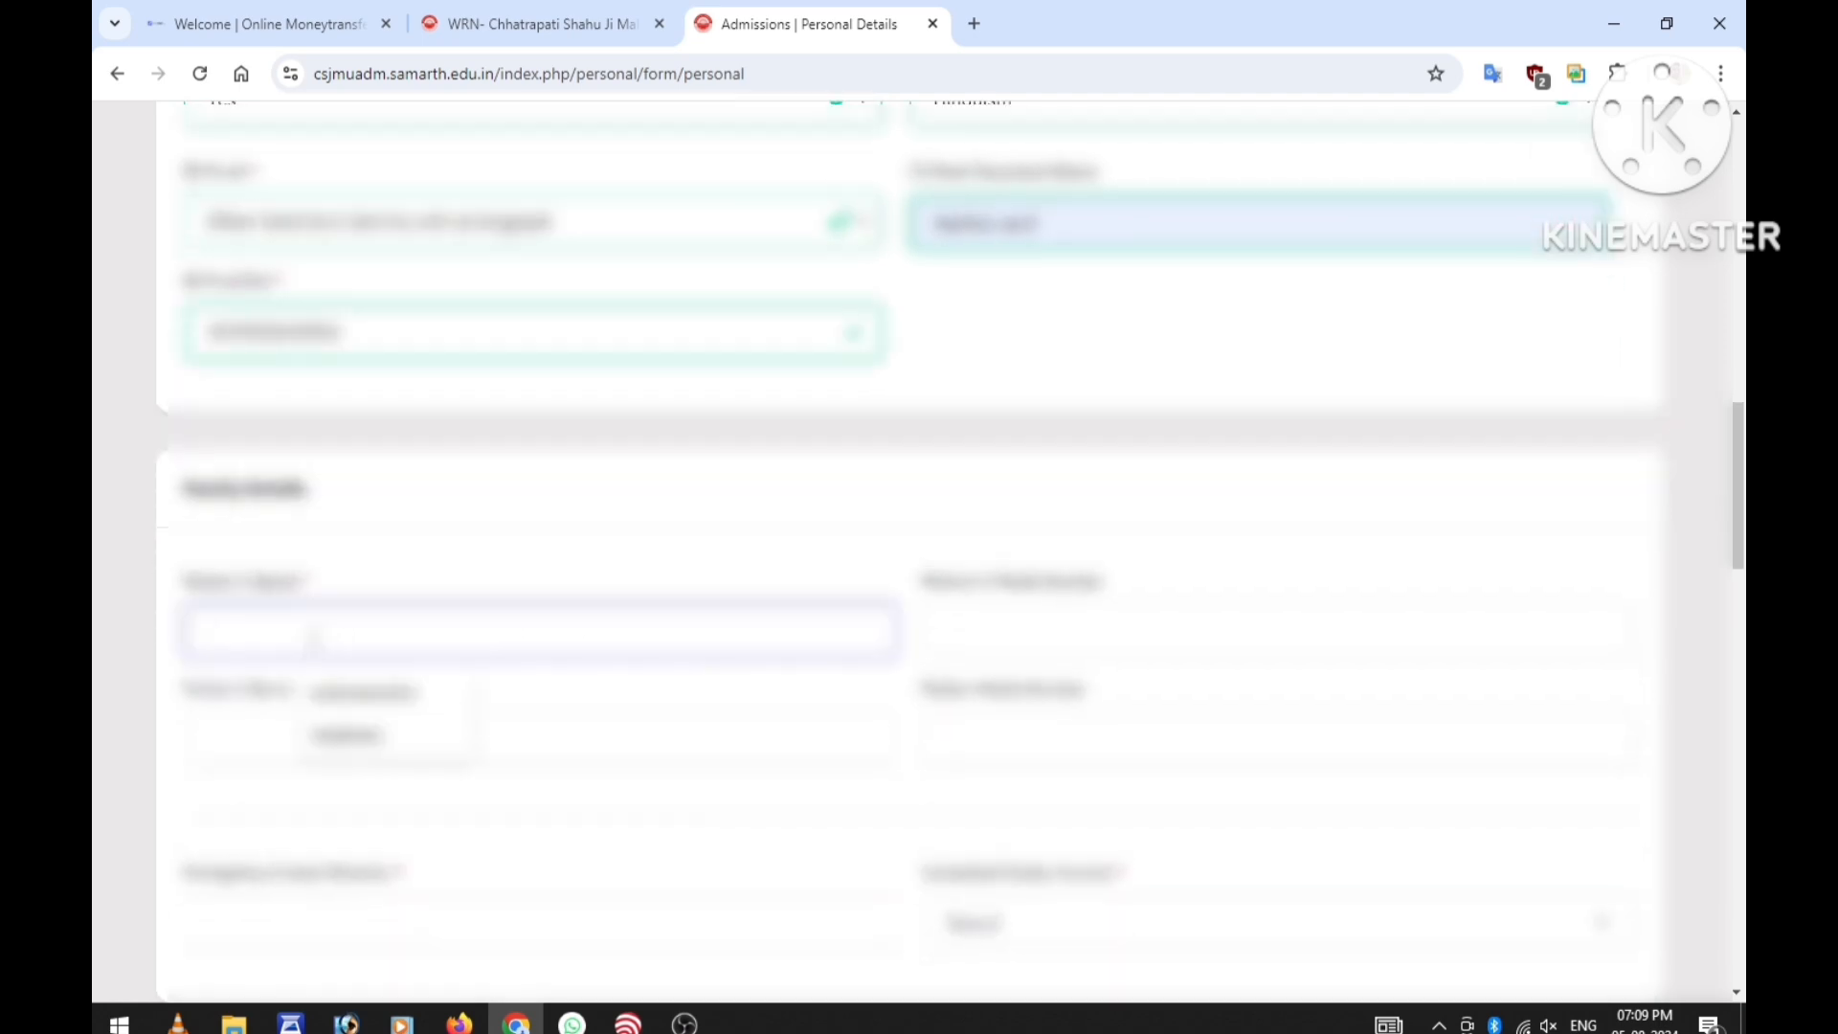
{"action": "type", "text": "ani"}
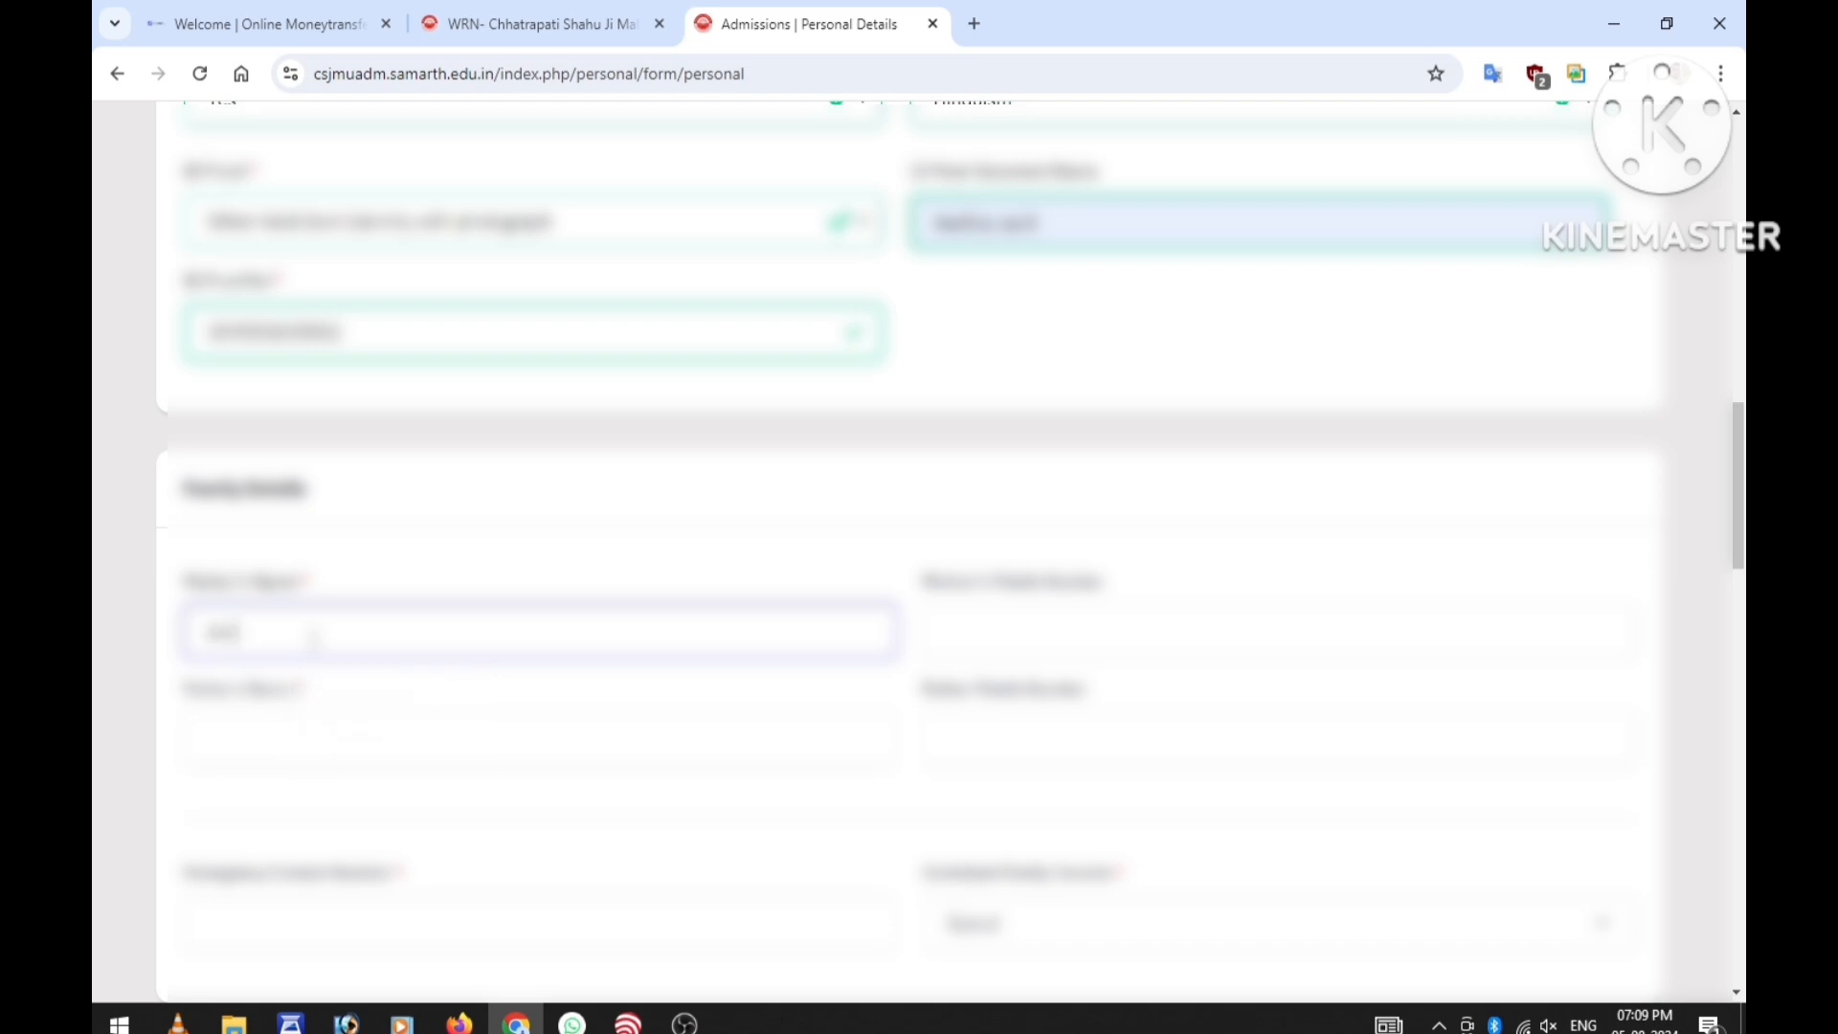
{"action": "key", "text": "BackSpace"}
{"action": "key", "text": "BackSpace"}
{"action": "key", "text": "BackSpace"}
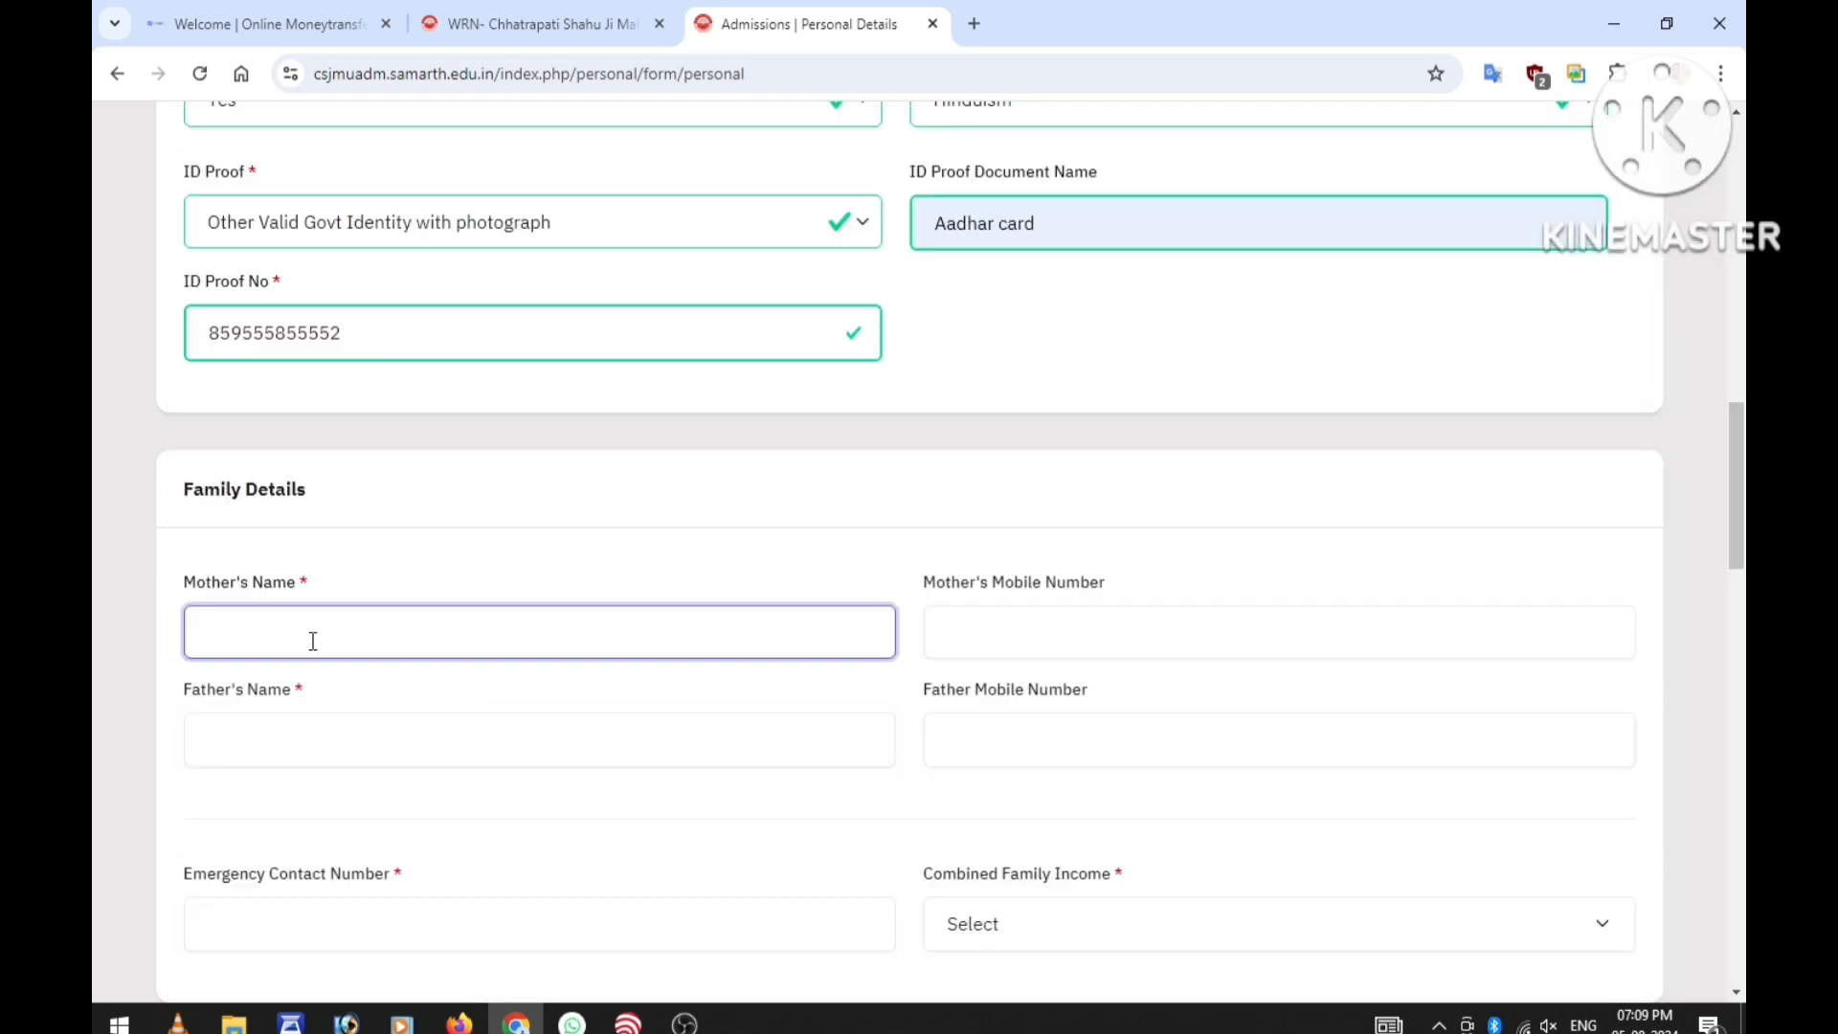
{"action": "type", "text": "RANI"}
{"action": "left_click", "coordinate": [1021, 634]}
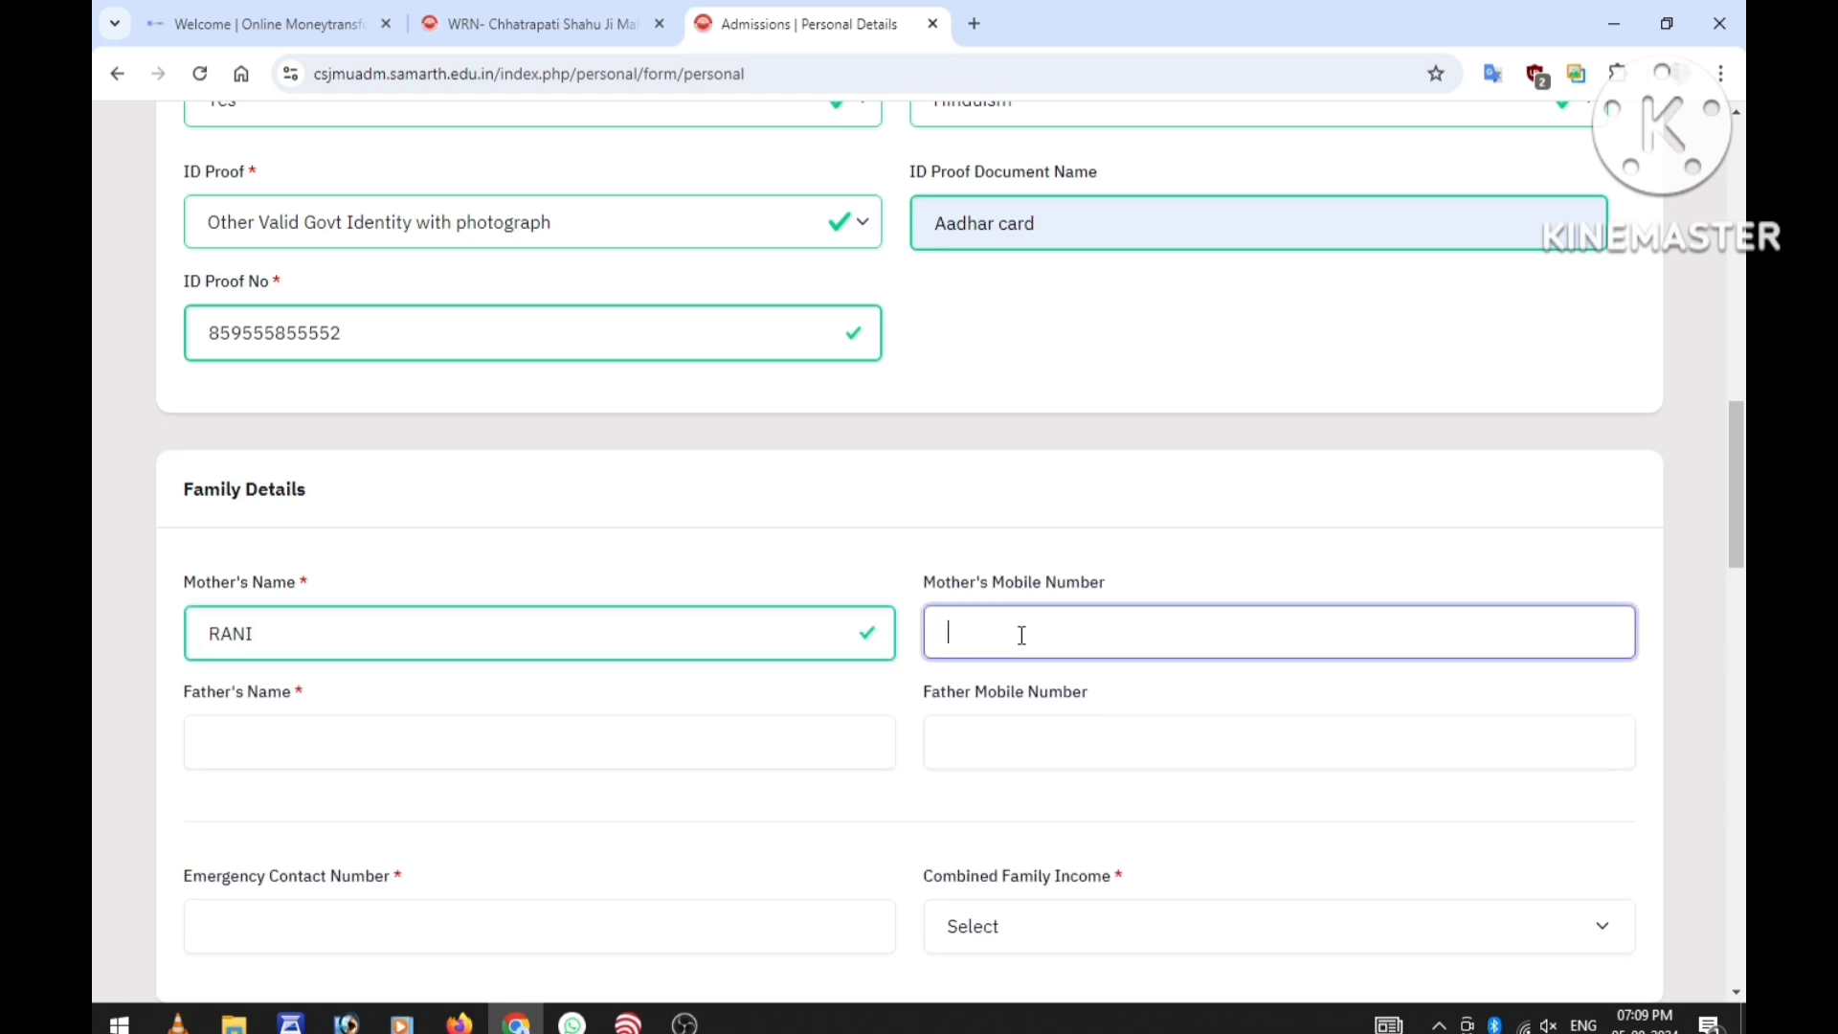
{"action": "left_click", "coordinate": [403, 732]}
{"action": "type", "text": "RAJA"}
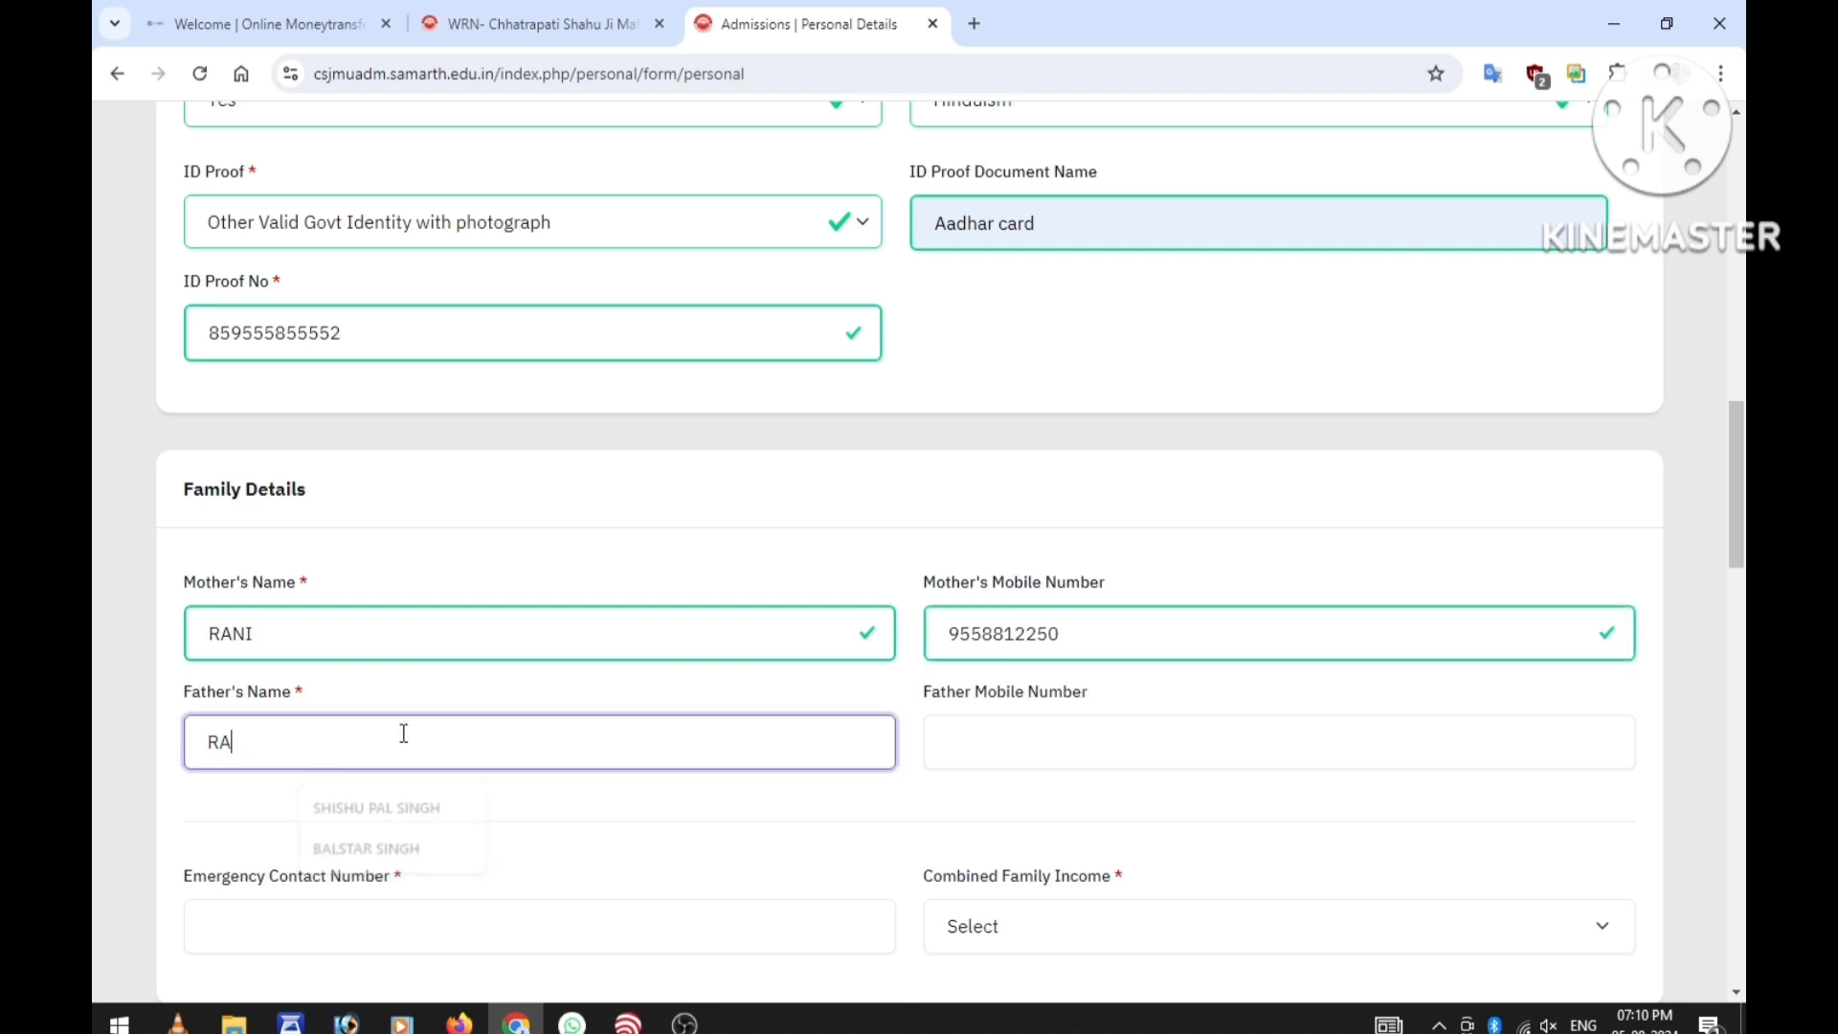
{"action": "left_click", "coordinate": [969, 733]}
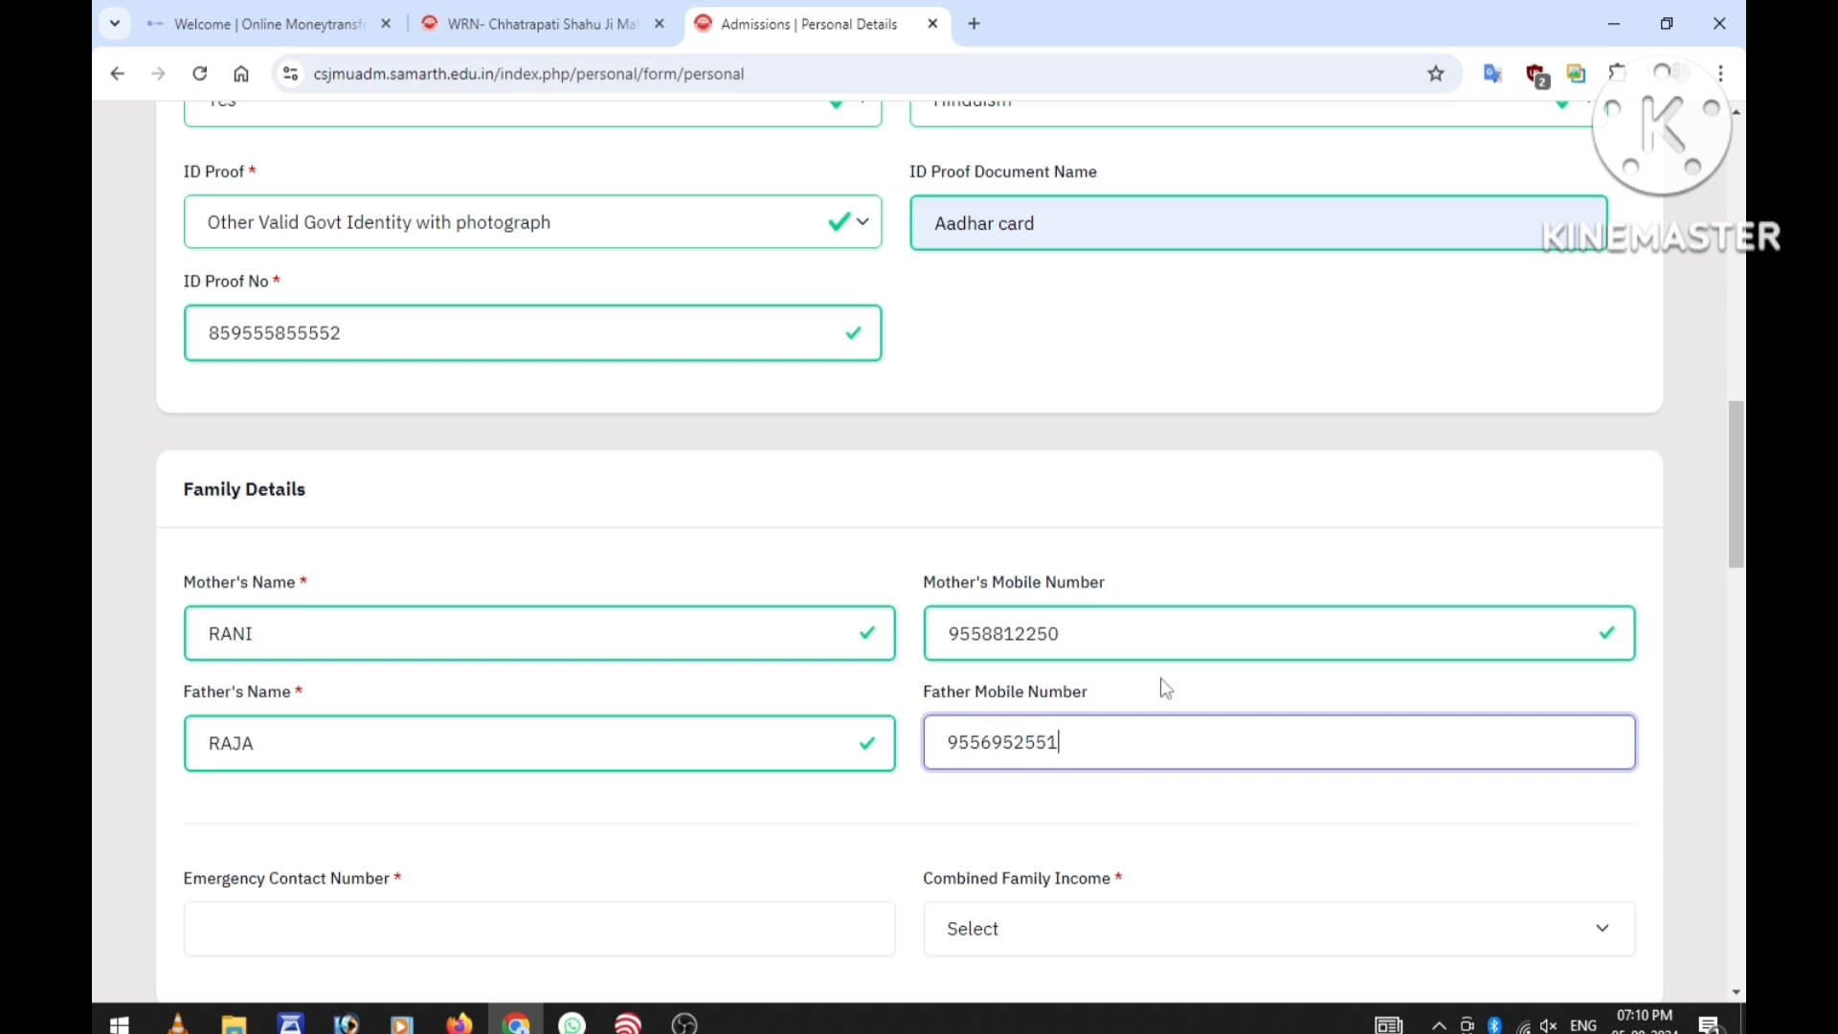
Enter the emergency contact number and set combined family income to Not Applicable
{"action": "scroll", "coordinate": [1161, 686], "scroll_direction": "down", "scroll_amount": 2}
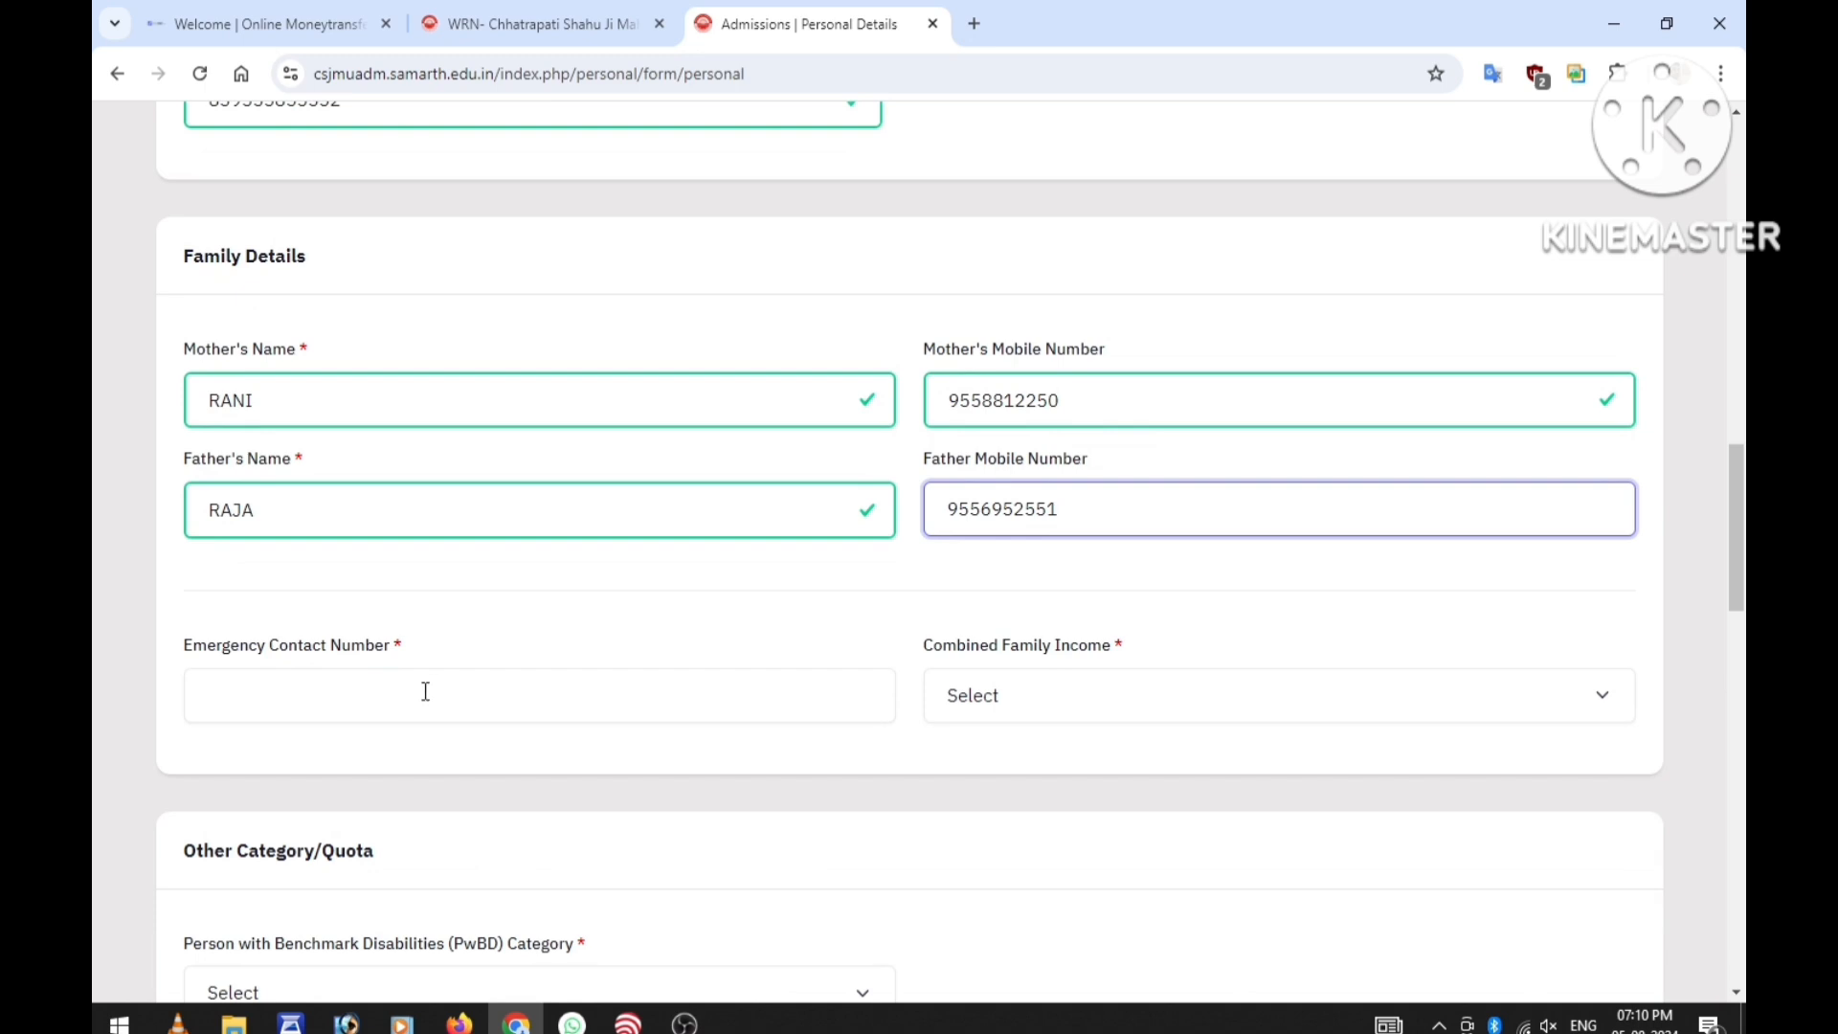
{"action": "left_click", "coordinate": [426, 691]}
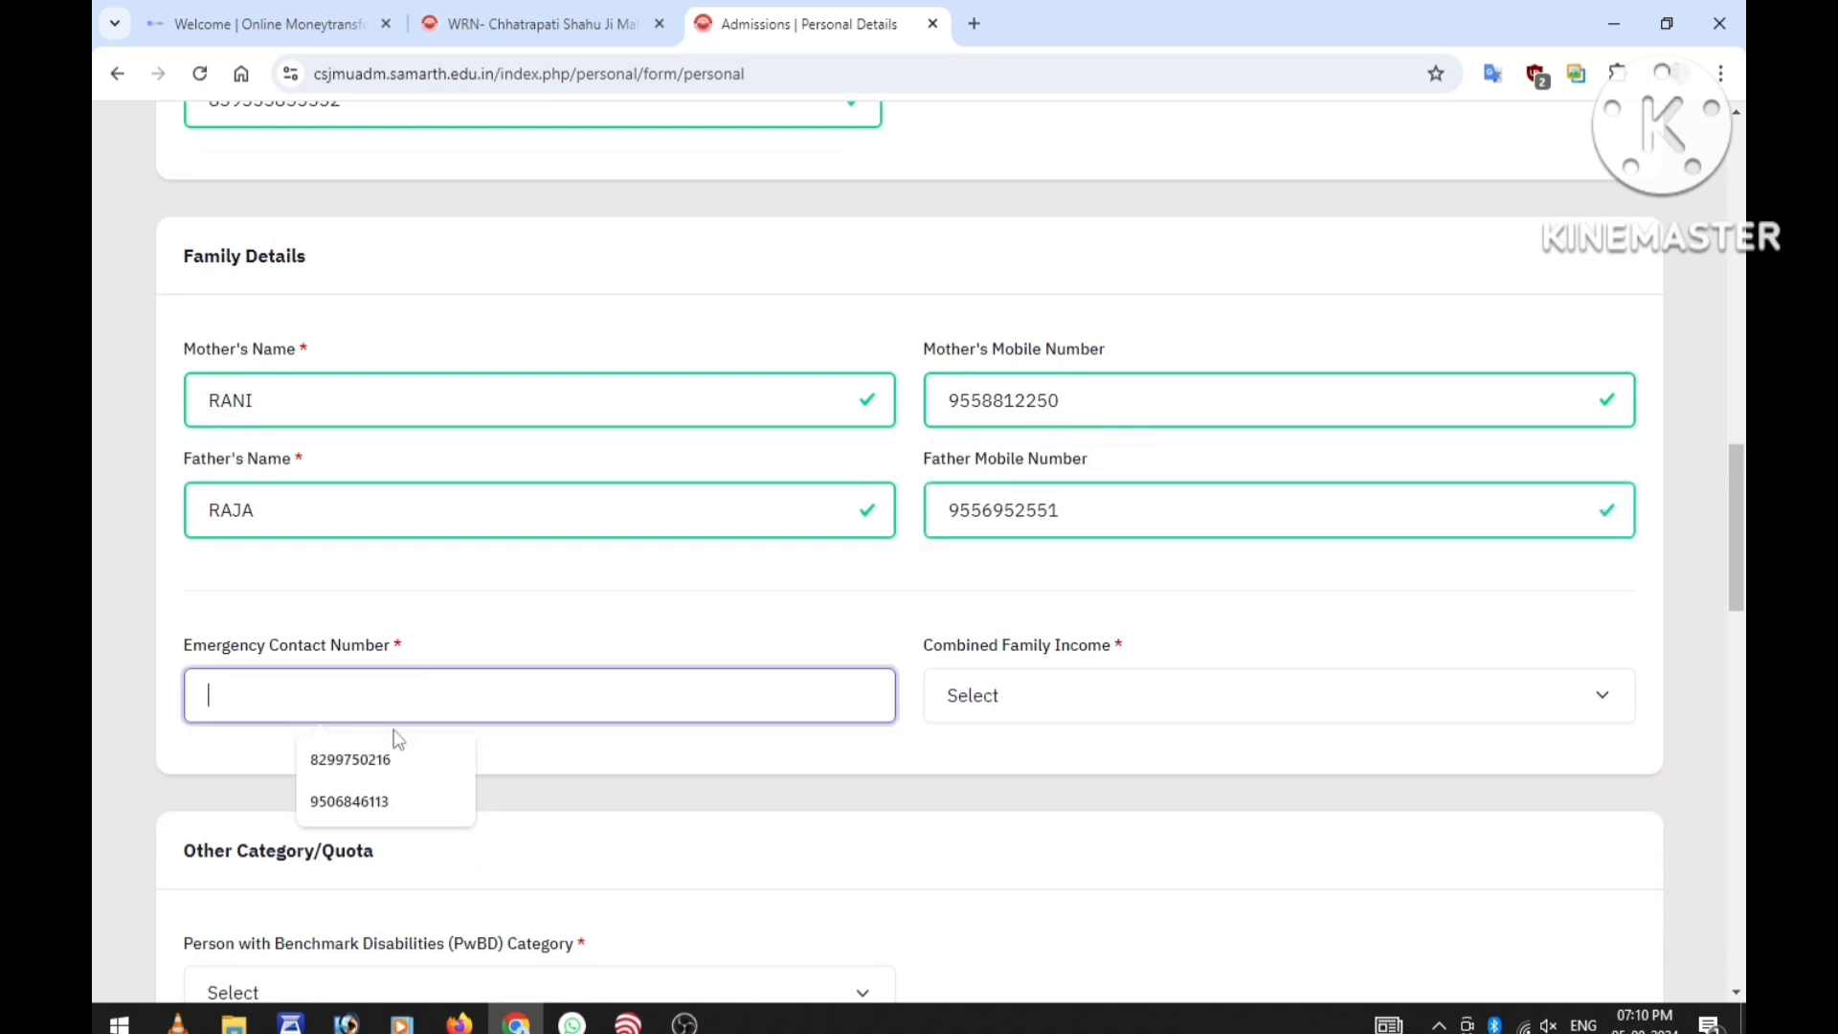
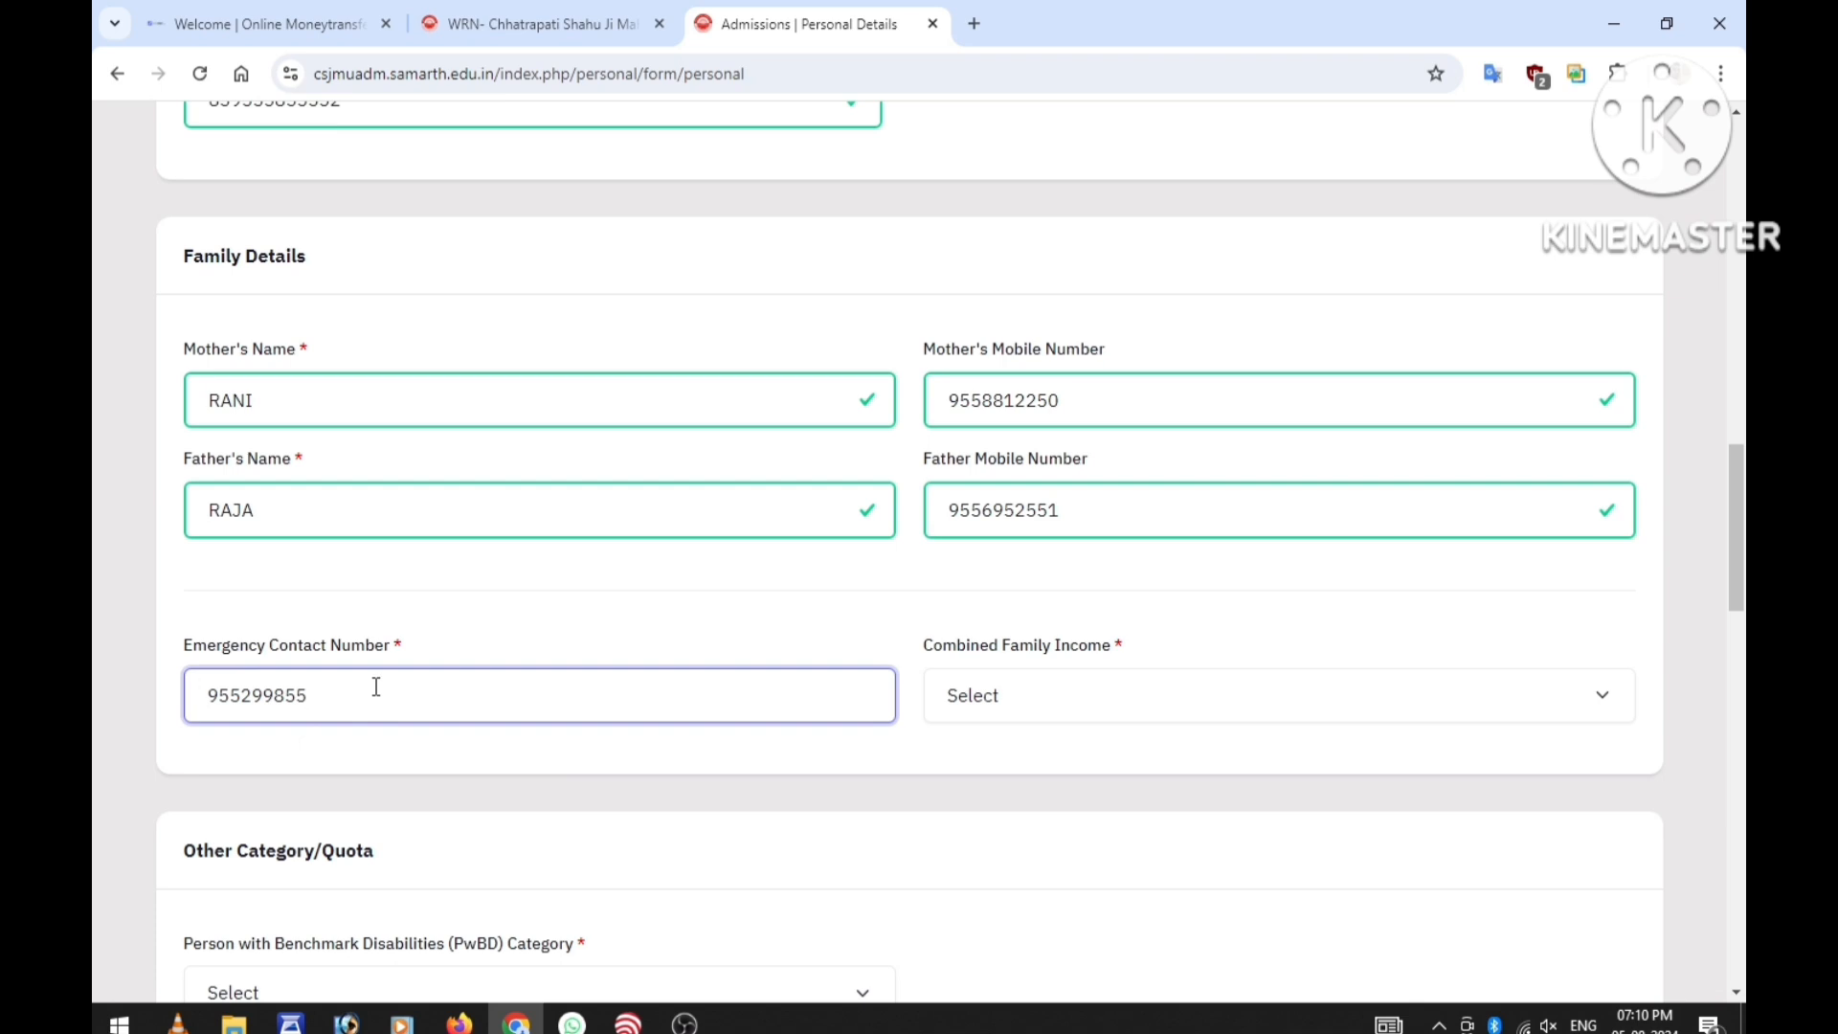
{"action": "left_click", "coordinate": [1084, 691]}
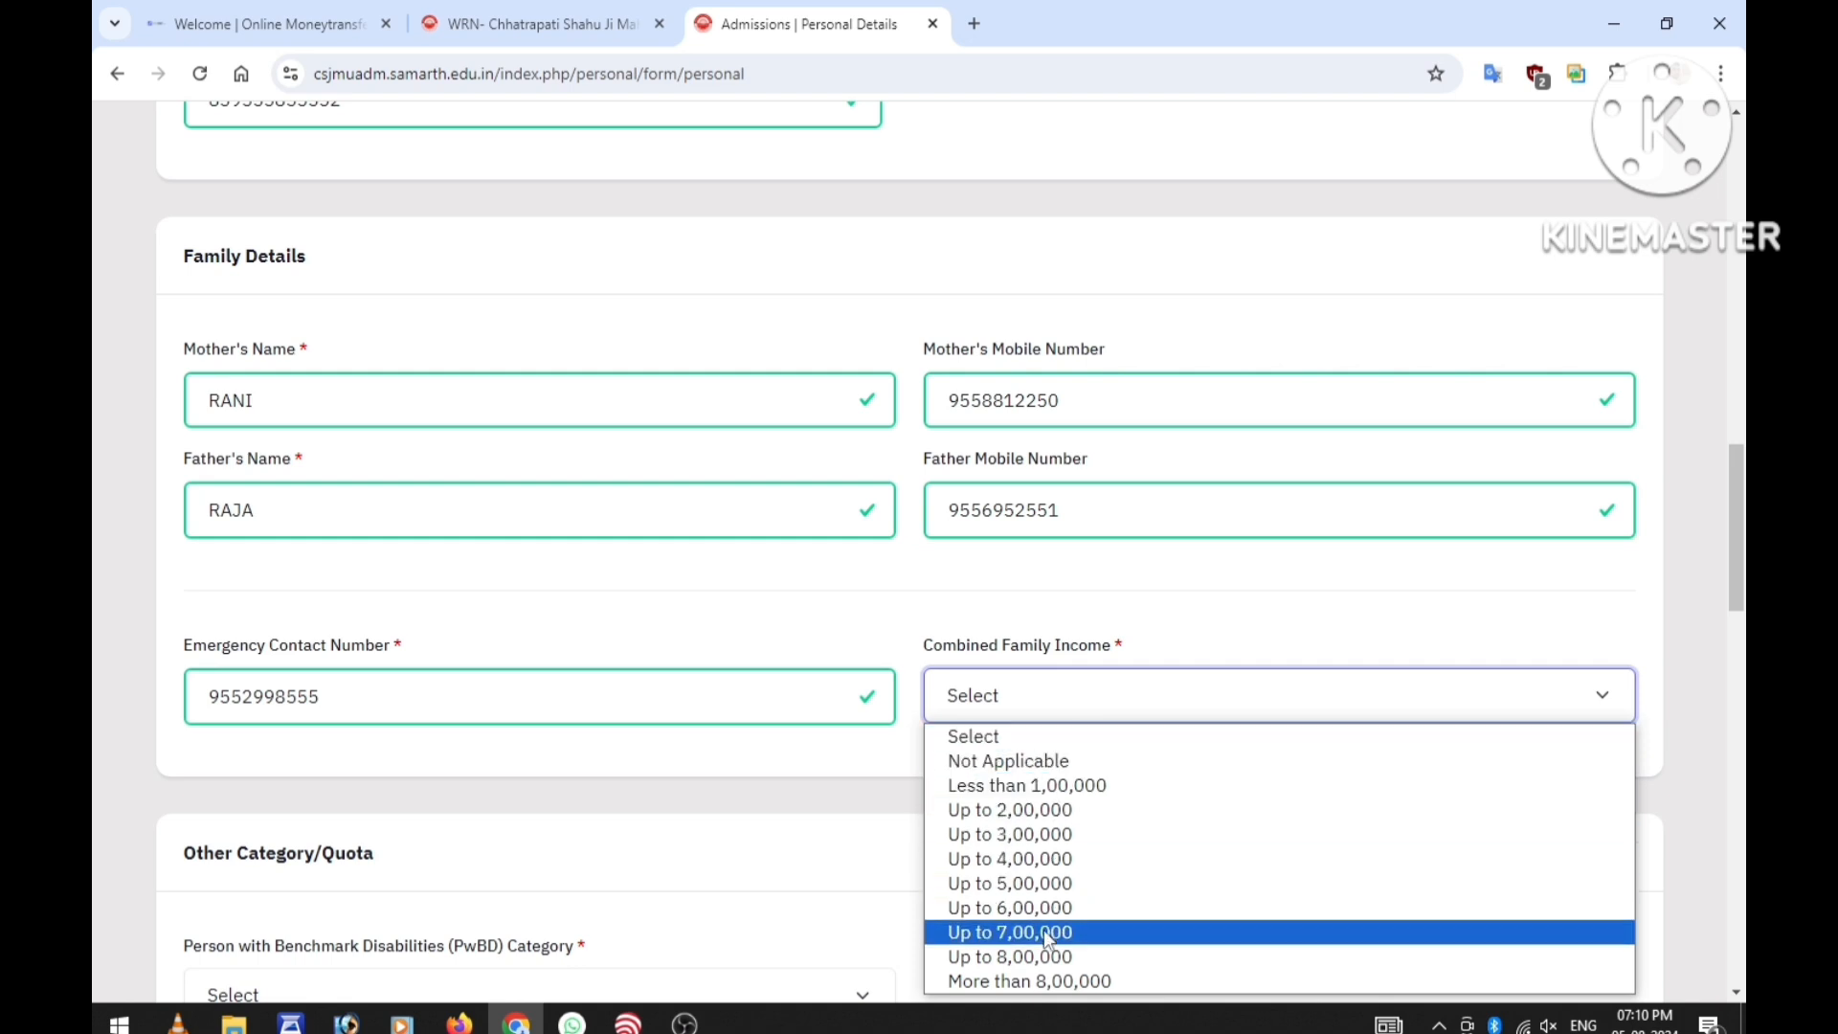
{"action": "left_click", "coordinate": [1026, 760]}
{"action": "scroll", "coordinate": [1095, 662], "scroll_direction": "down", "scroll_amount": 2}
Set PwBD and armed-forces widows' children to Not Applicable
{"action": "scroll", "coordinate": [1095, 662], "scroll_direction": "down", "scroll_amount": 3}
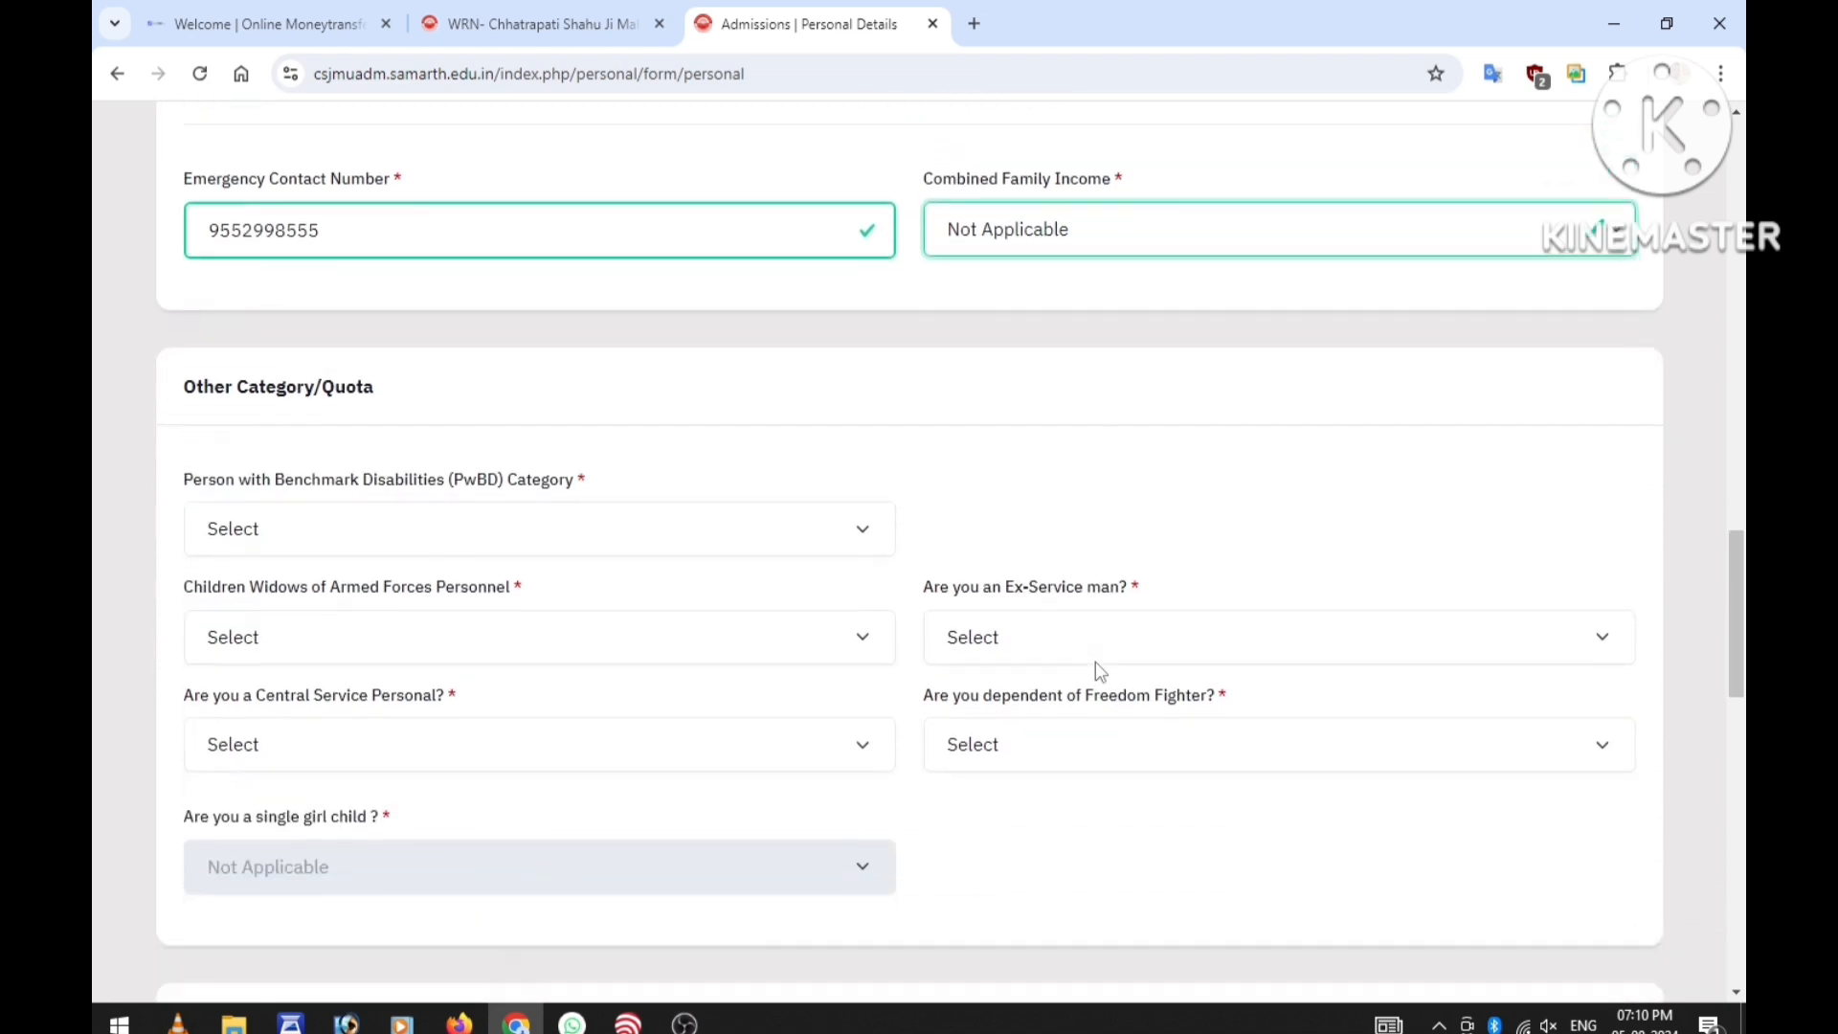
{"action": "left_click", "coordinate": [503, 415]}
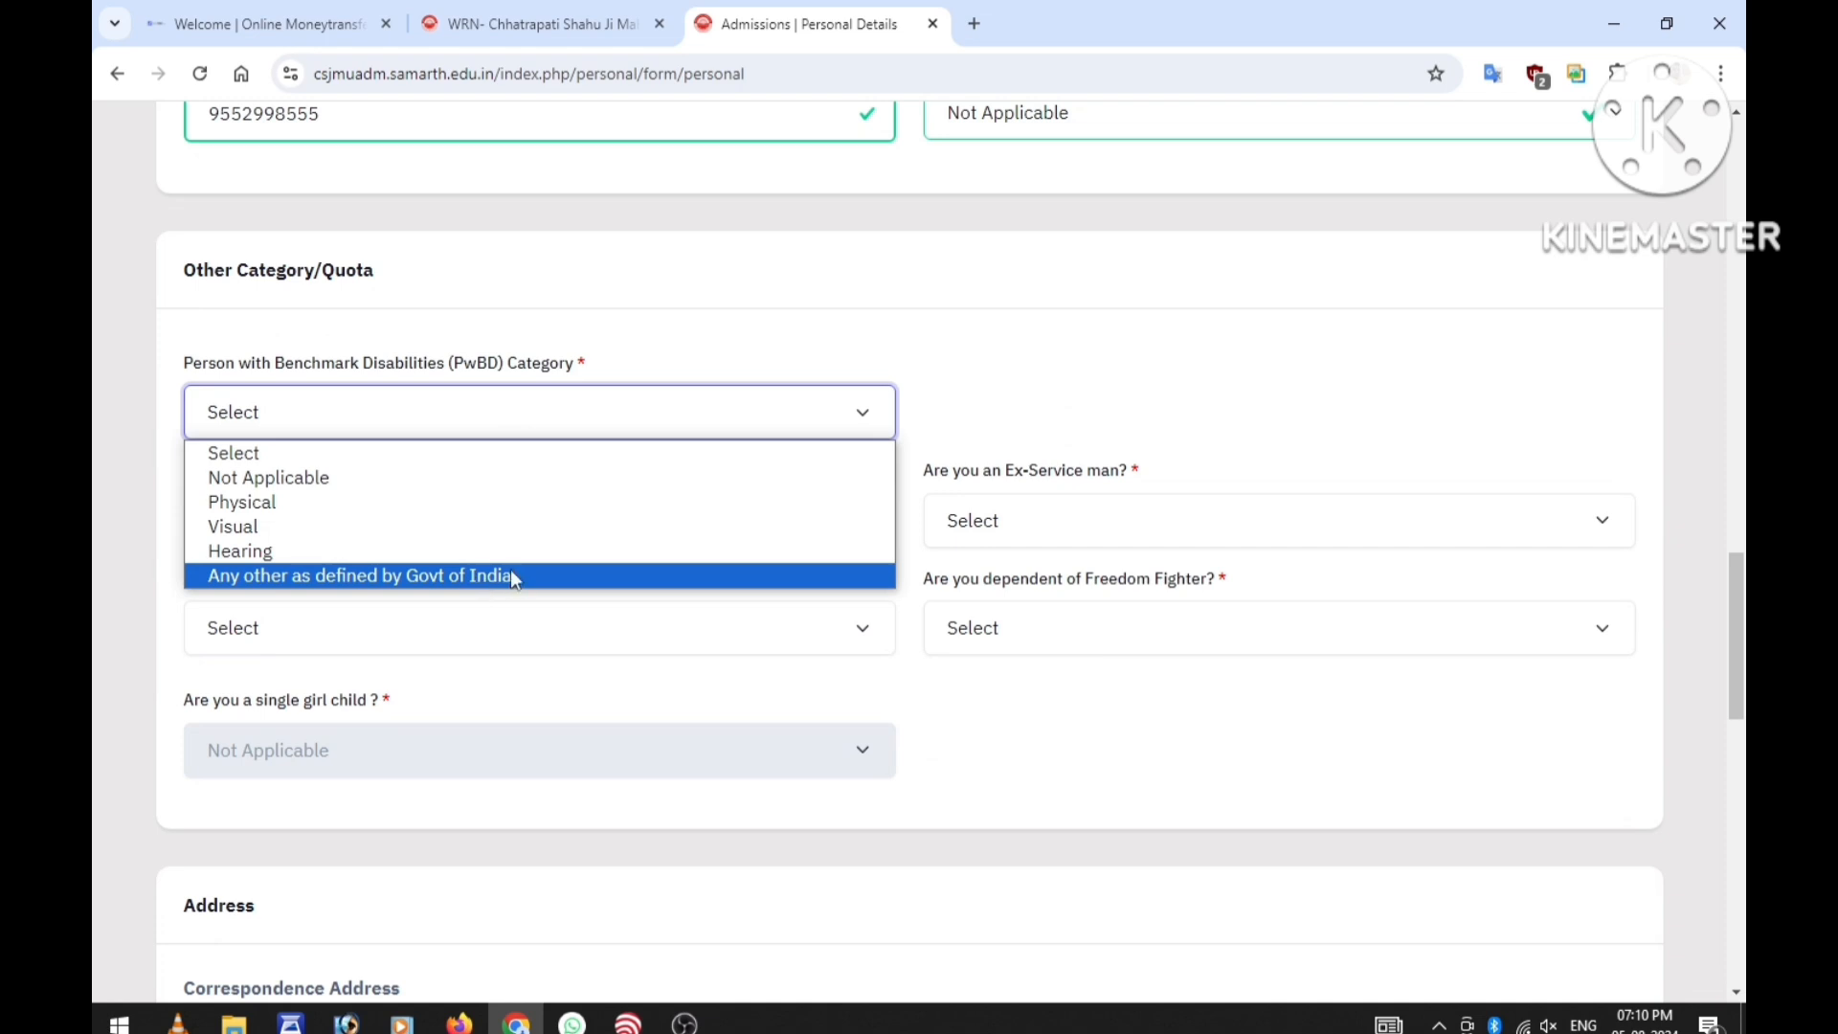
{"action": "left_click", "coordinate": [307, 478]}
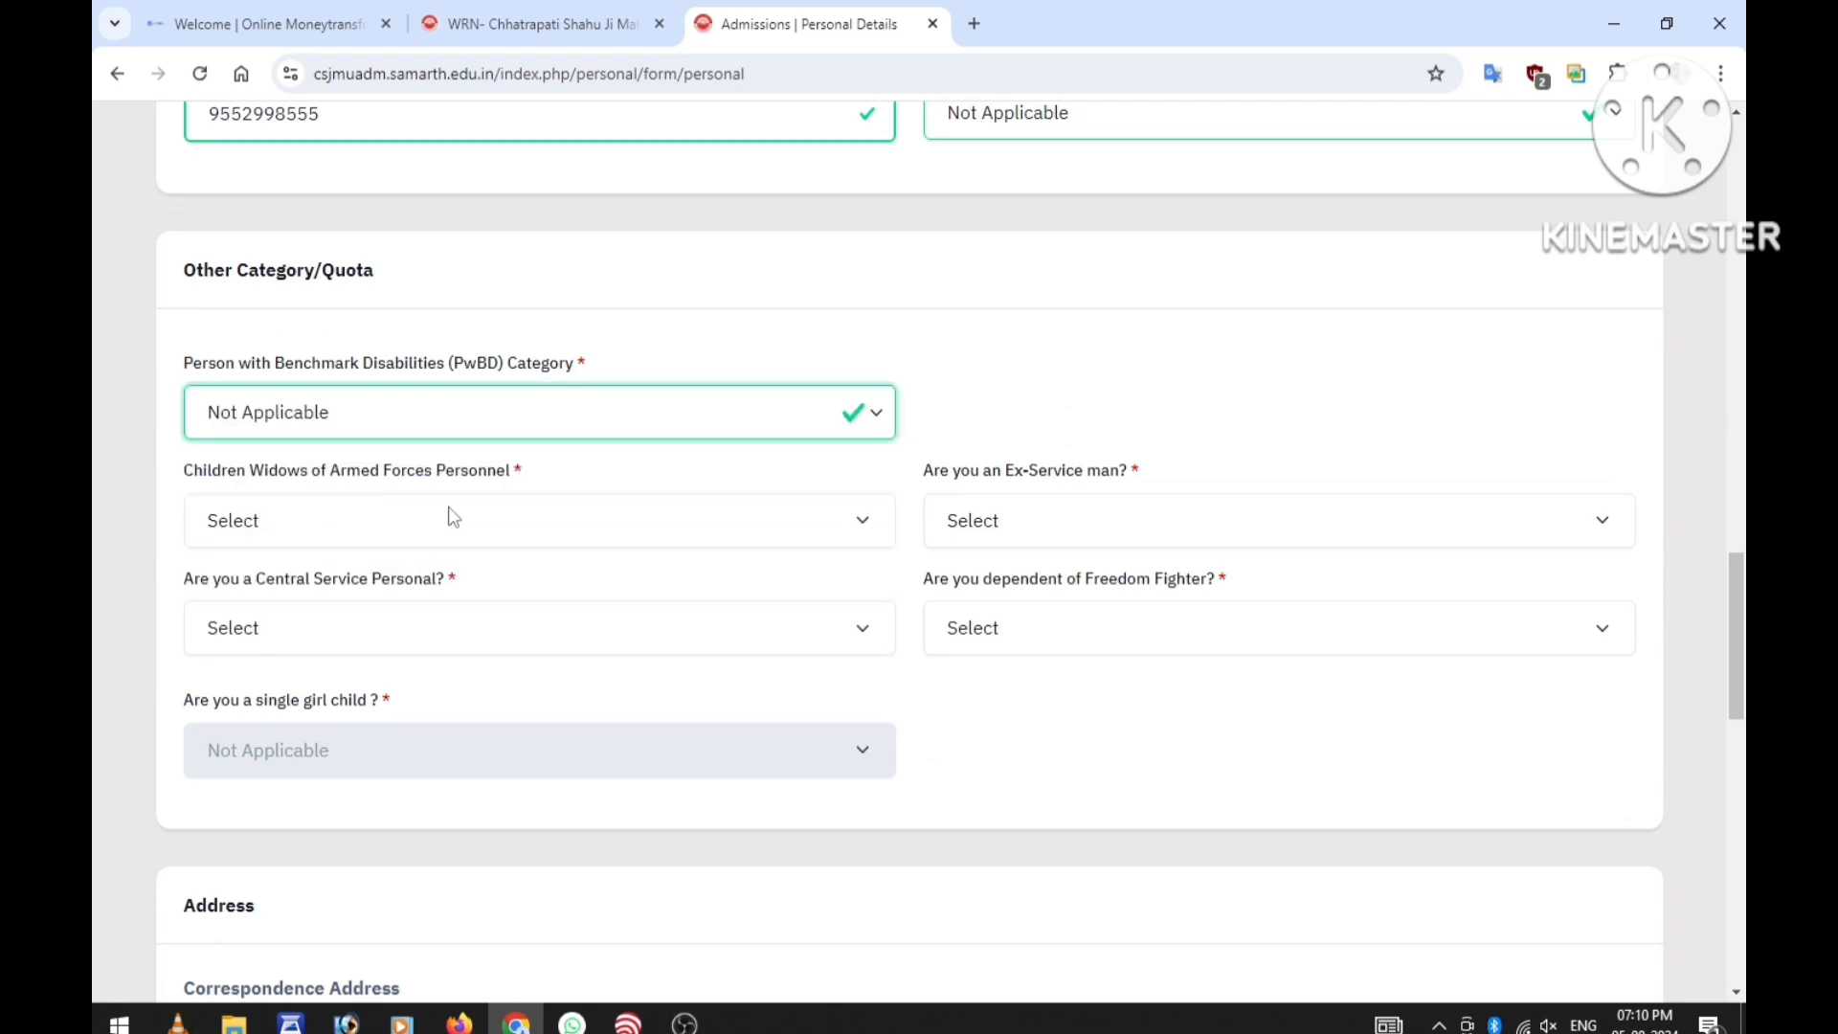
{"action": "left_click", "coordinate": [407, 536]}
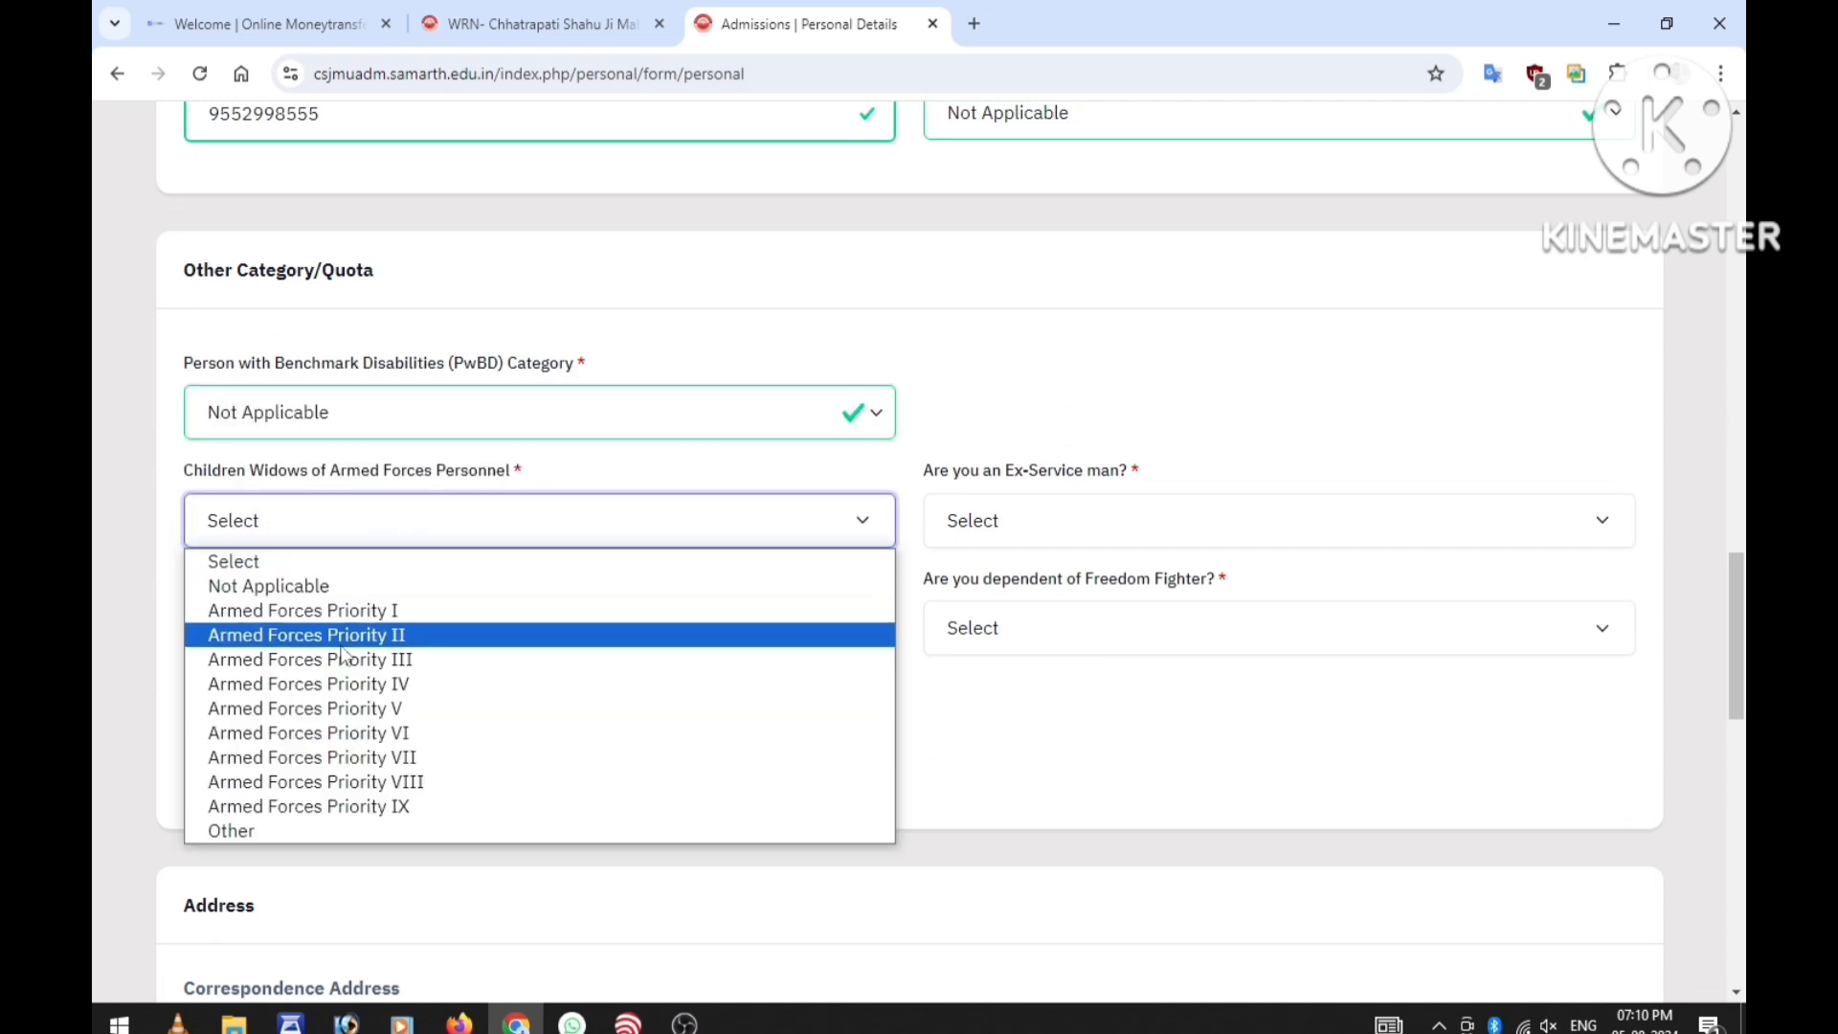
{"action": "left_click", "coordinate": [278, 586]}
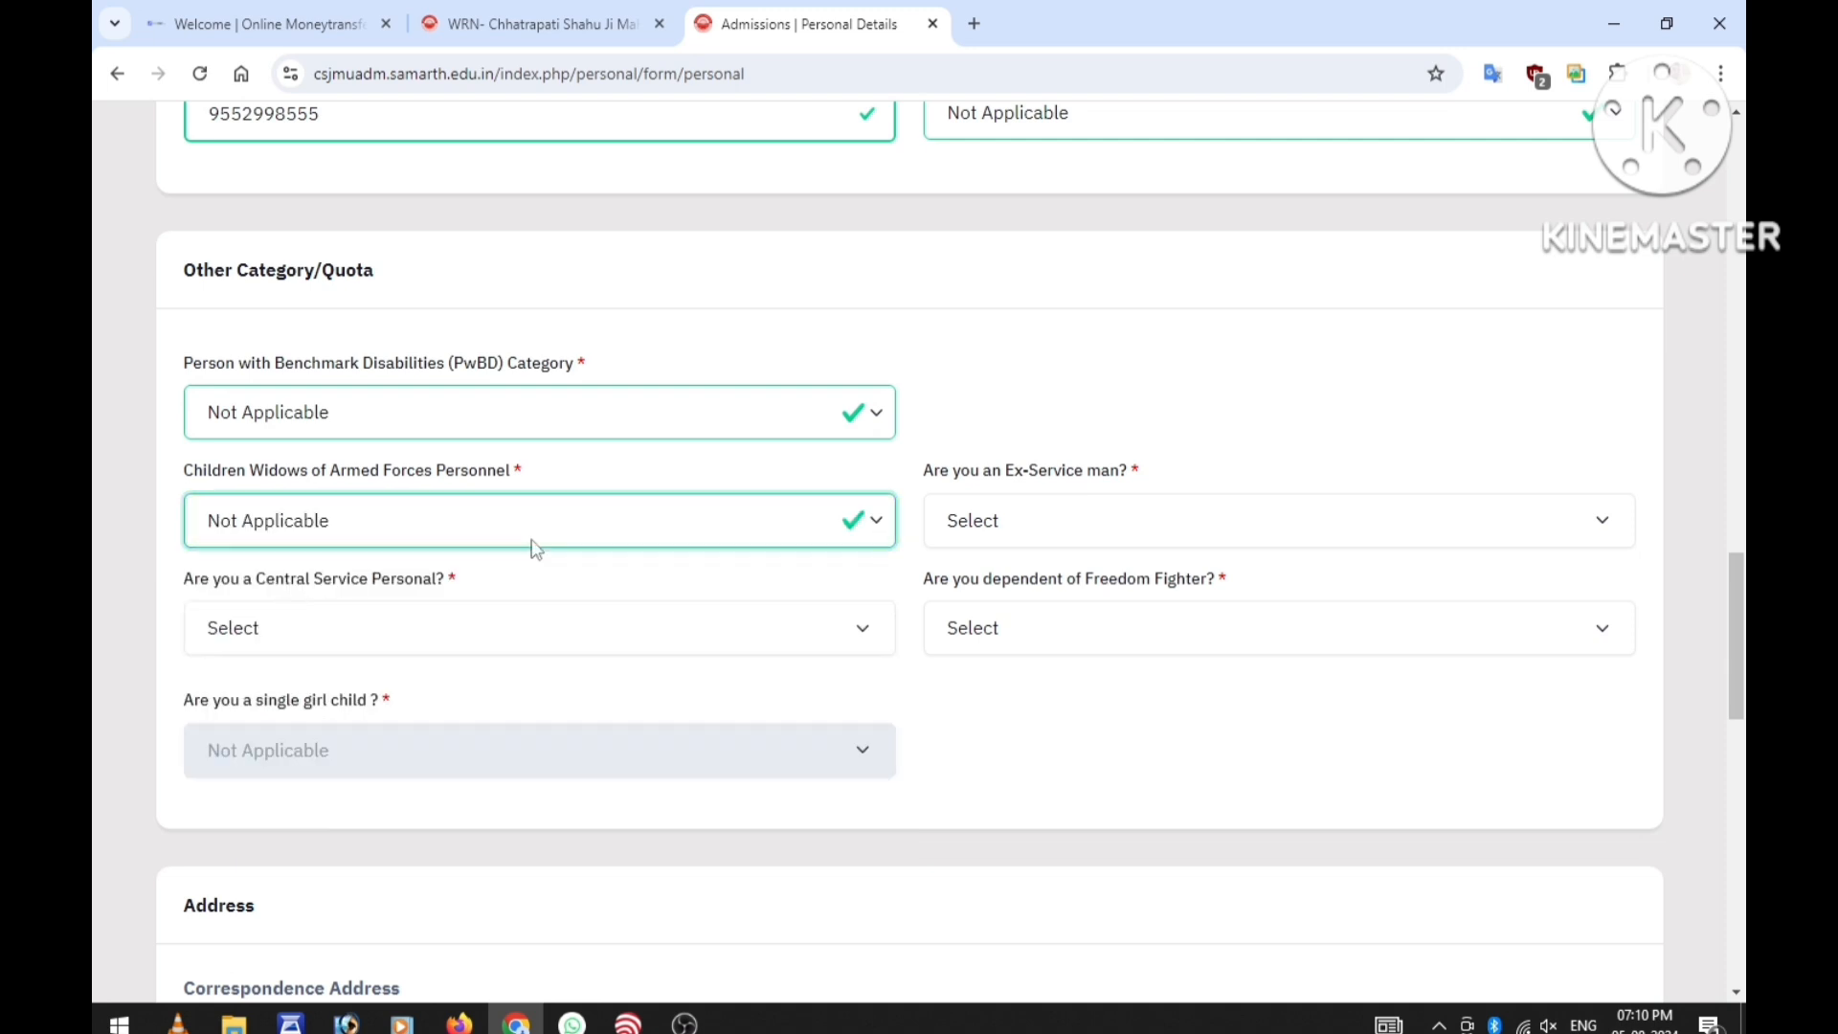
Answer No for ex-serviceman, central service personnel and freedom fighter dependant
{"action": "left_click", "coordinate": [991, 529]}
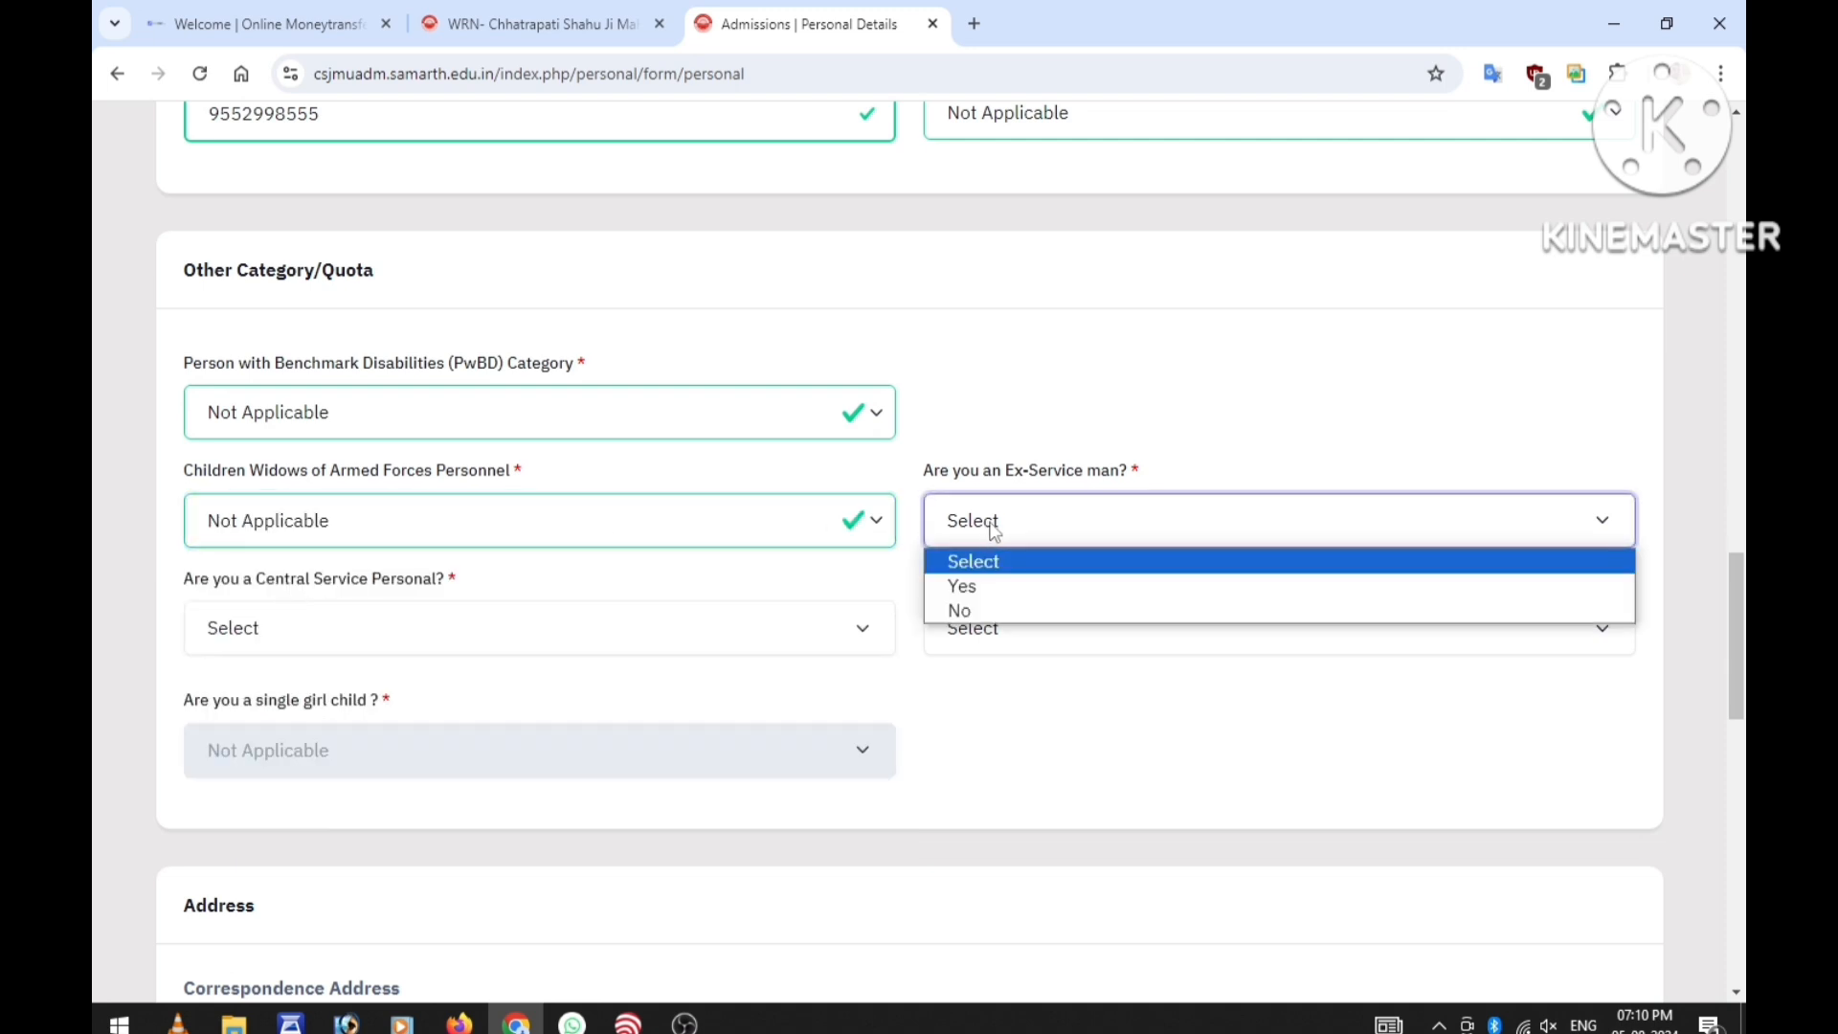
{"action": "left_click", "coordinate": [963, 611]}
{"action": "left_click", "coordinate": [426, 634]}
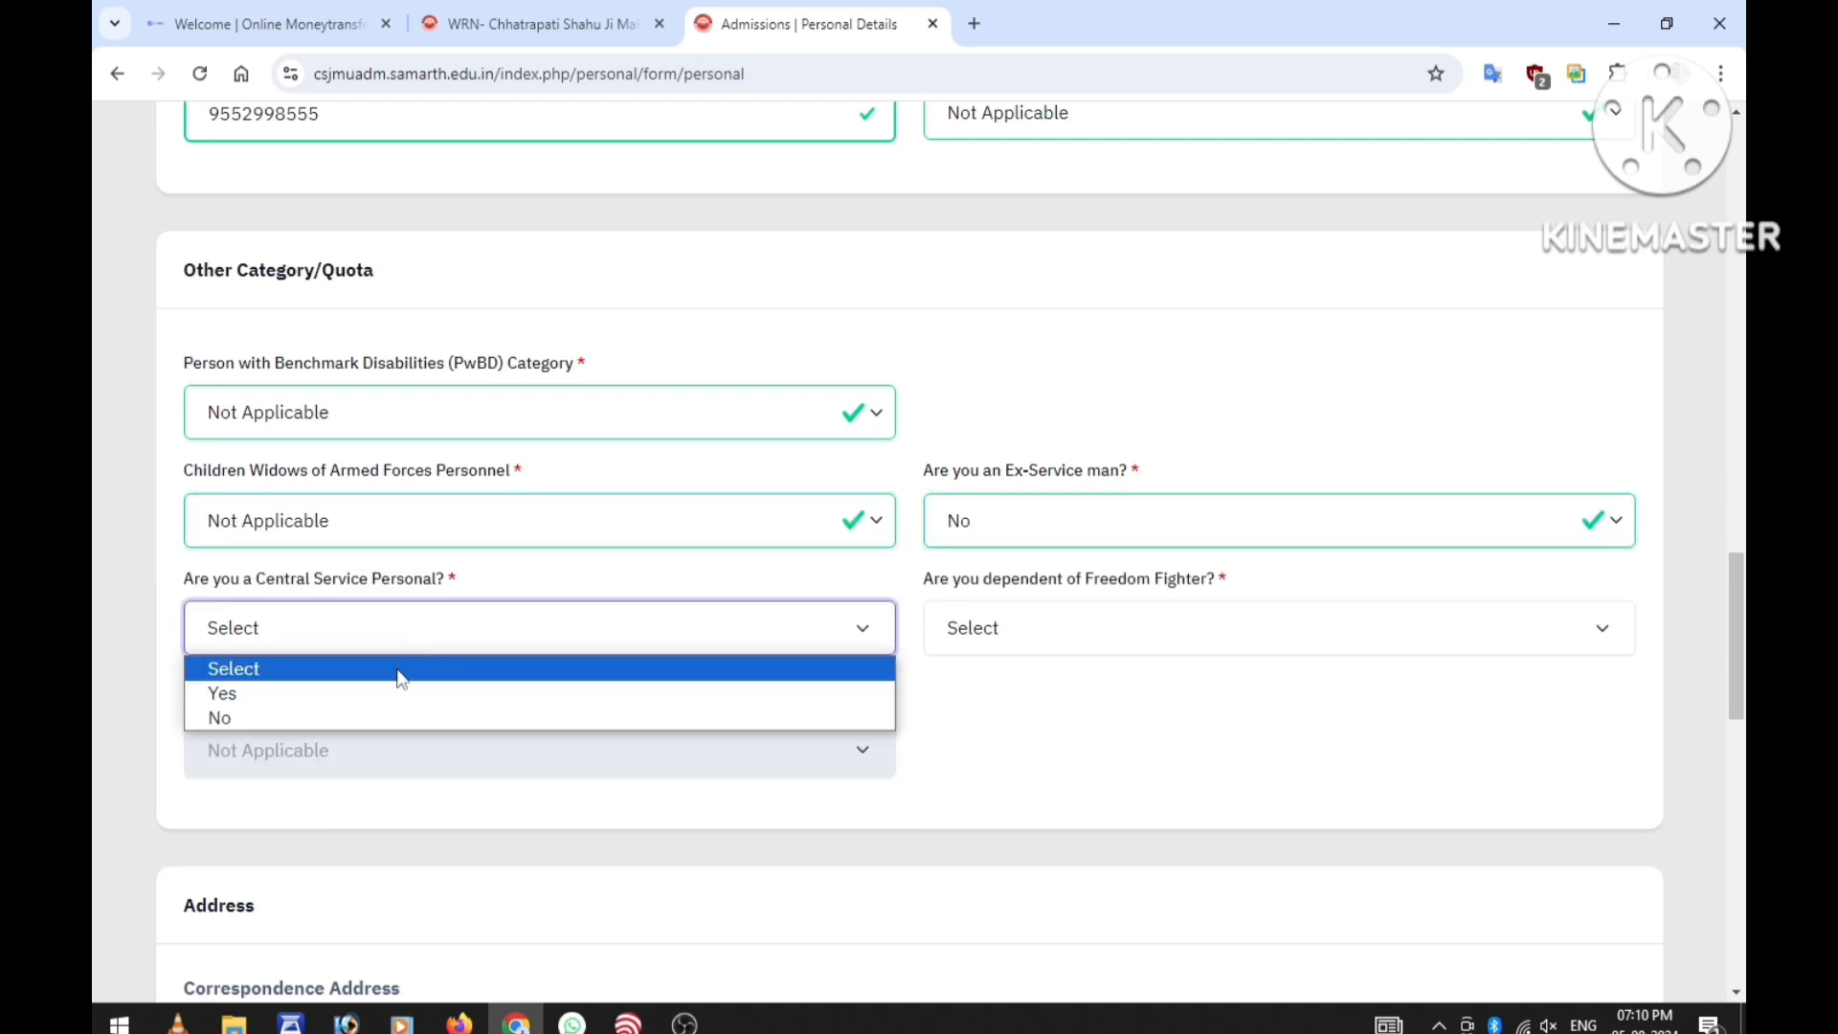
{"action": "left_click", "coordinate": [359, 718]}
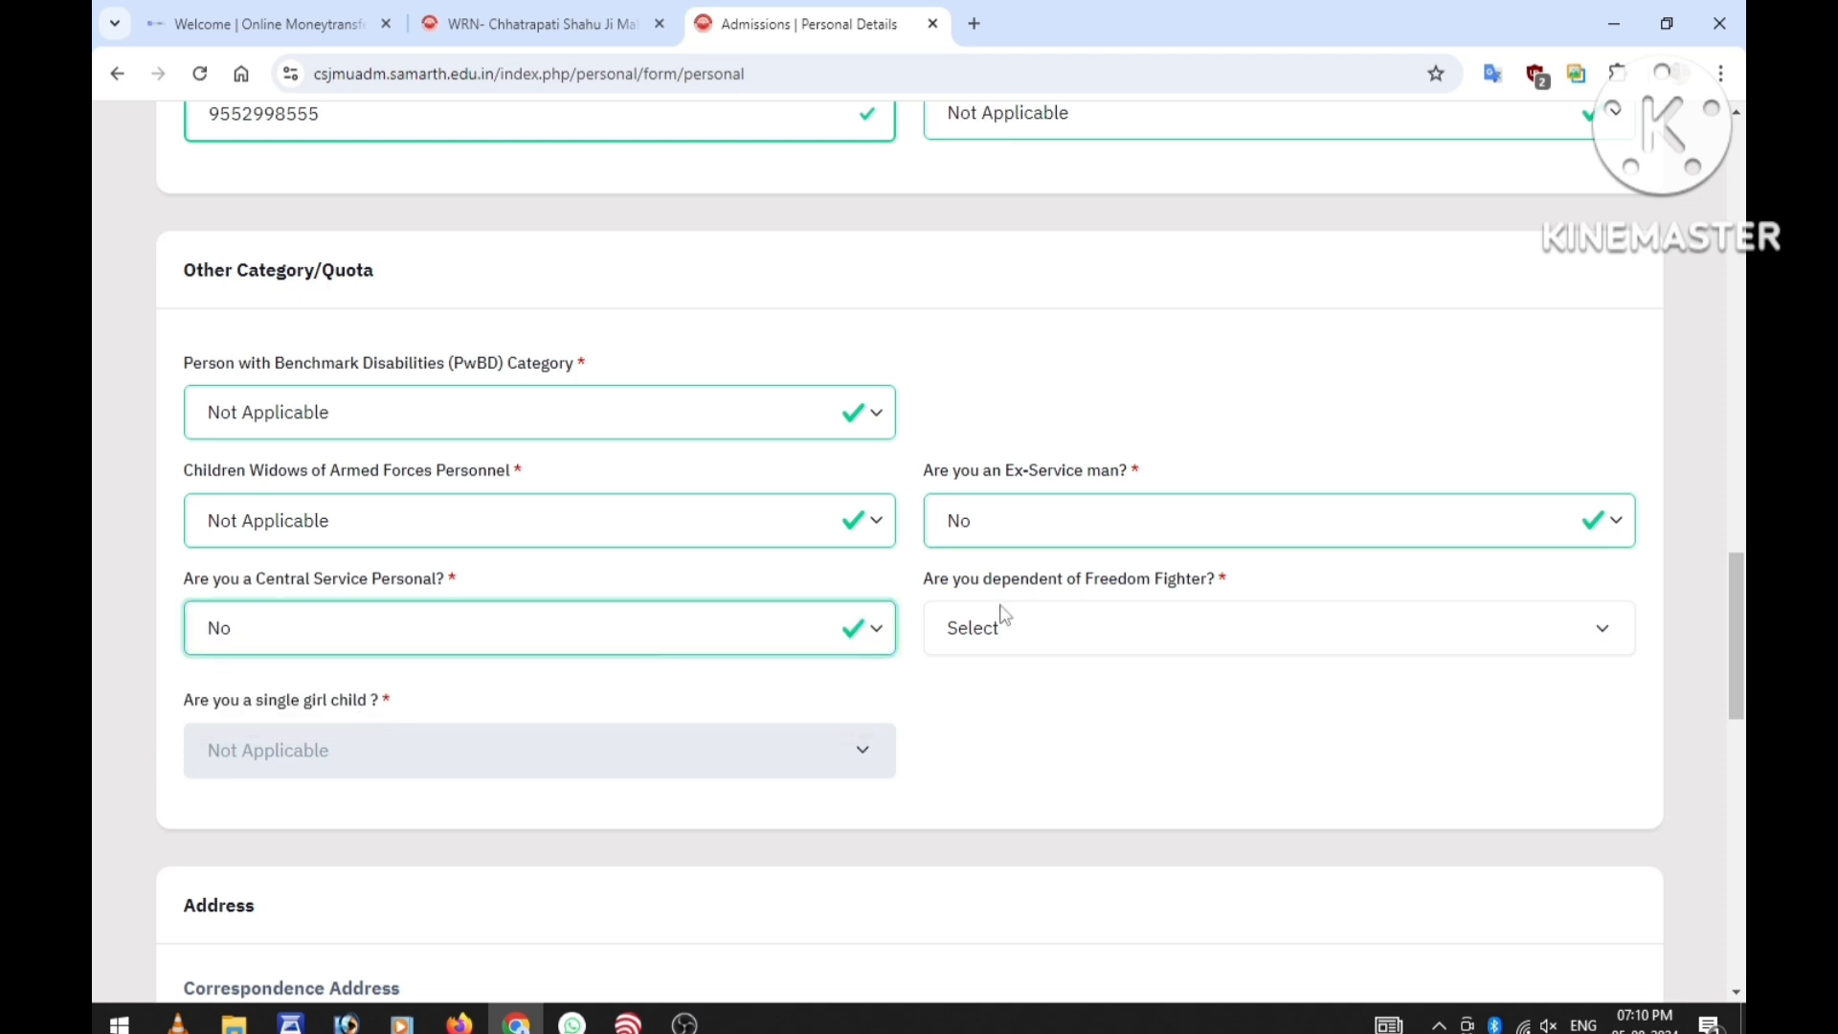
{"action": "left_click", "coordinate": [1076, 627]}
{"action": "left_click", "coordinate": [1001, 718]}
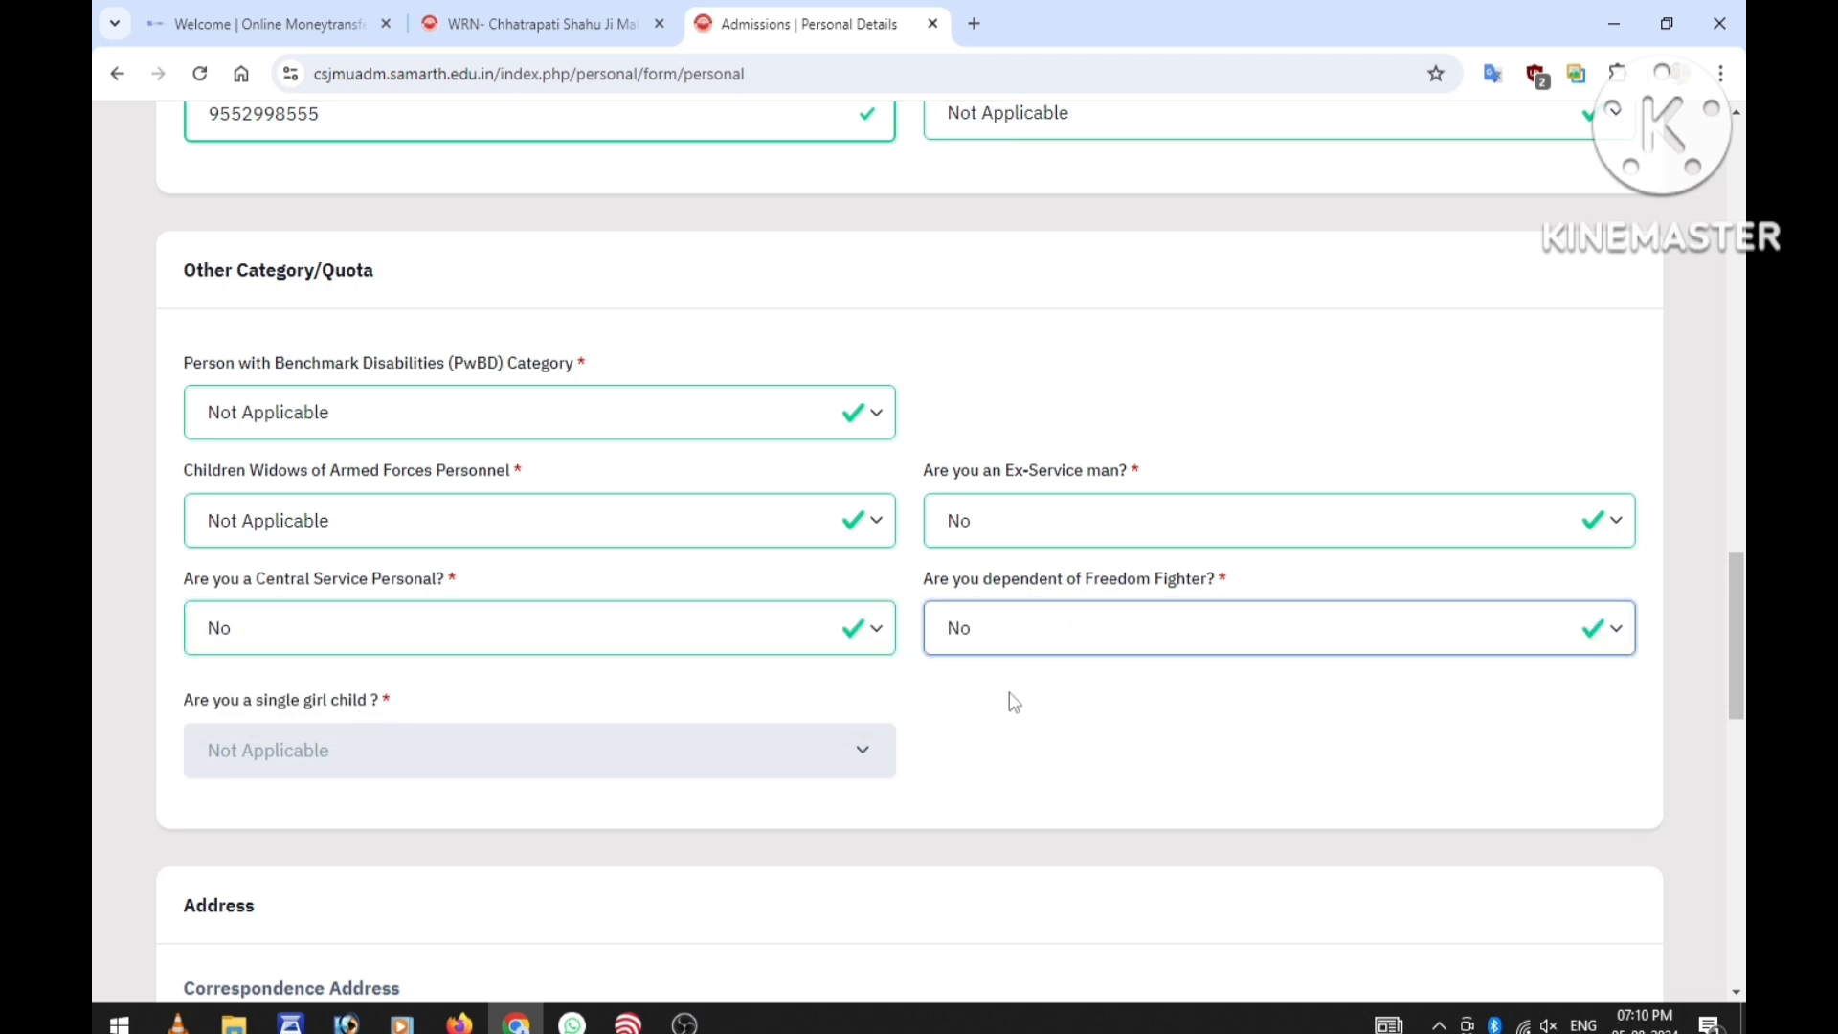
{"action": "scroll", "coordinate": [1015, 690], "scroll_direction": "down", "scroll_amount": 5}
{"action": "scroll", "coordinate": [1022, 684], "scroll_direction": "down", "scroll_amount": 1}
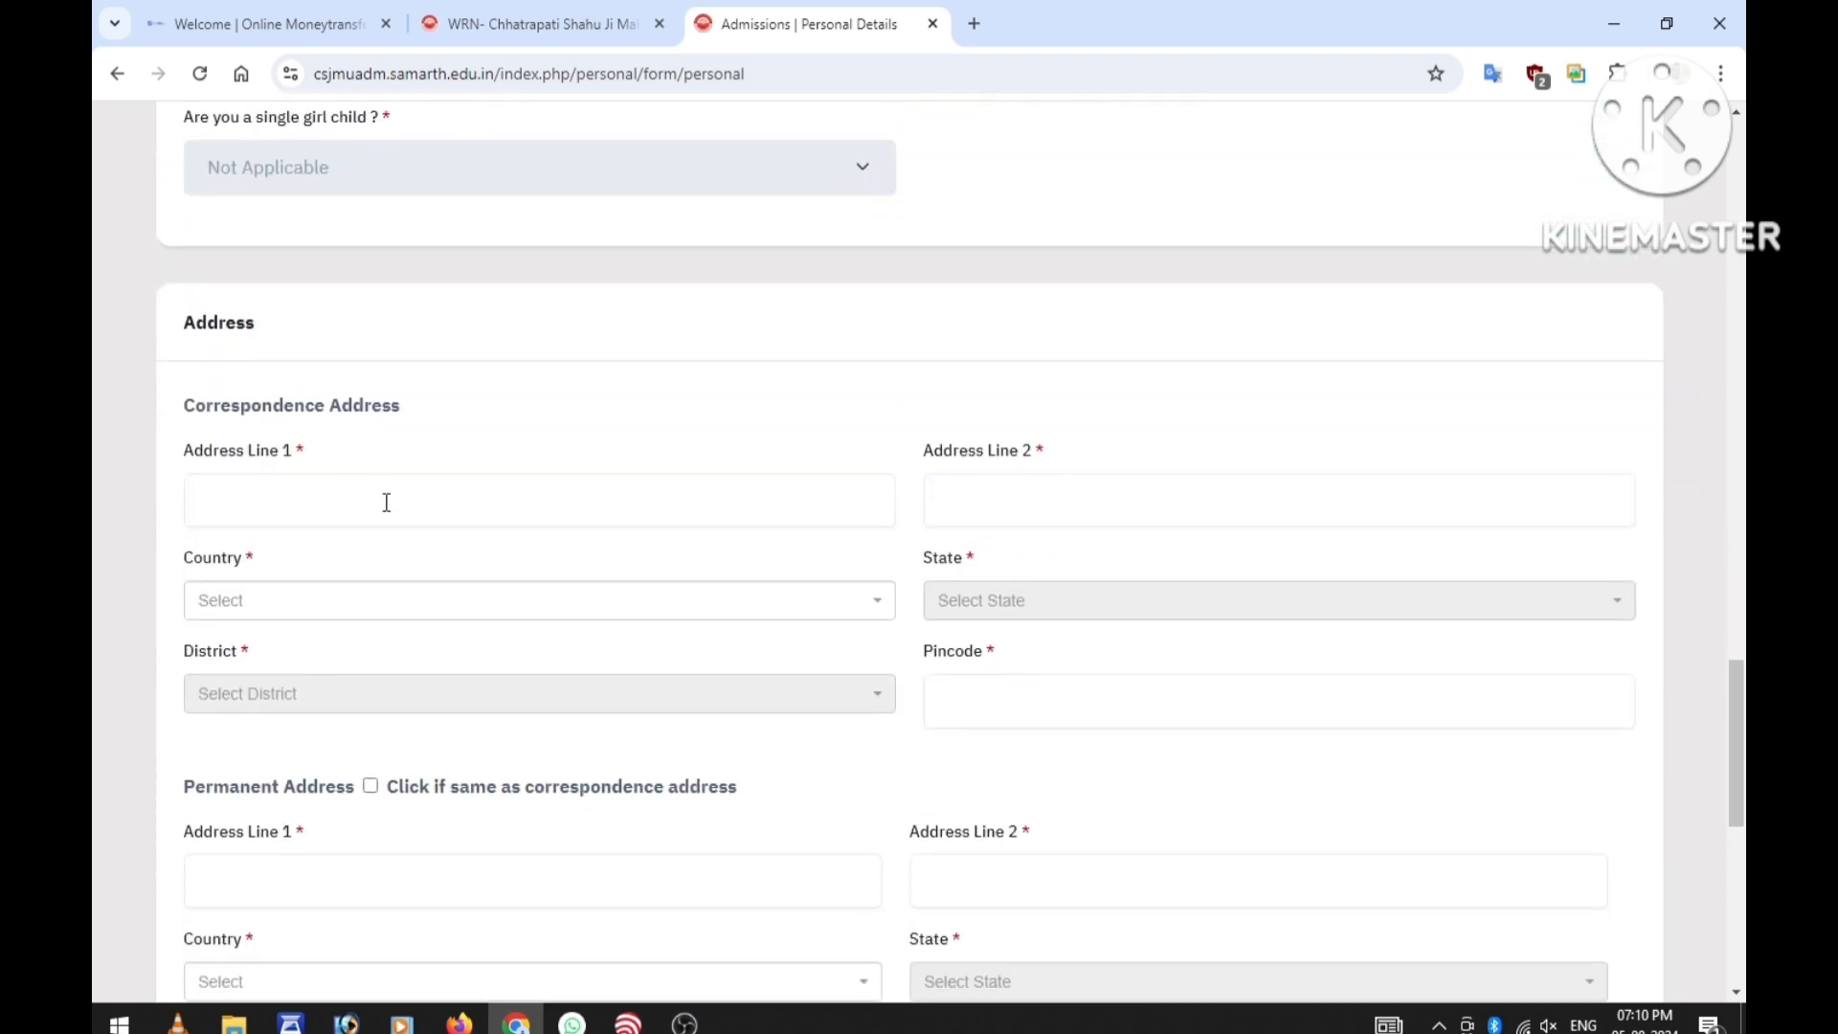
Enter both correspondence address lines
{"action": "left_click", "coordinate": [325, 496]}
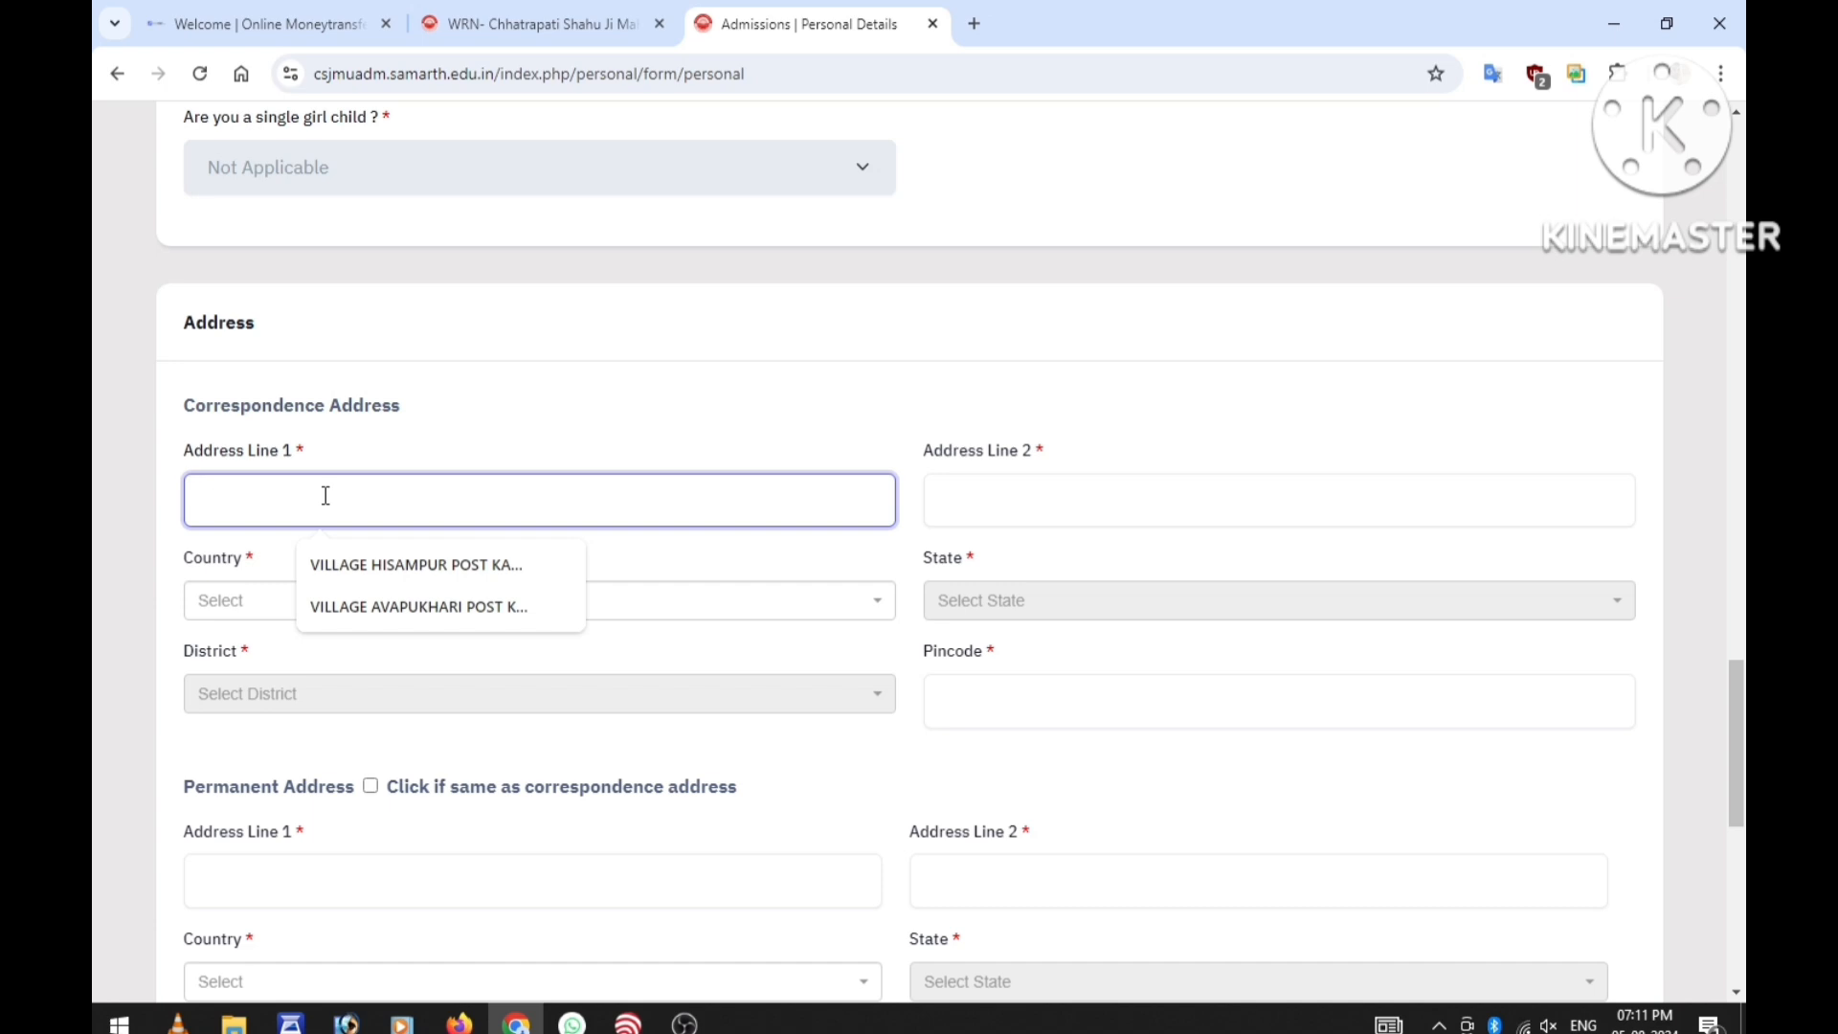
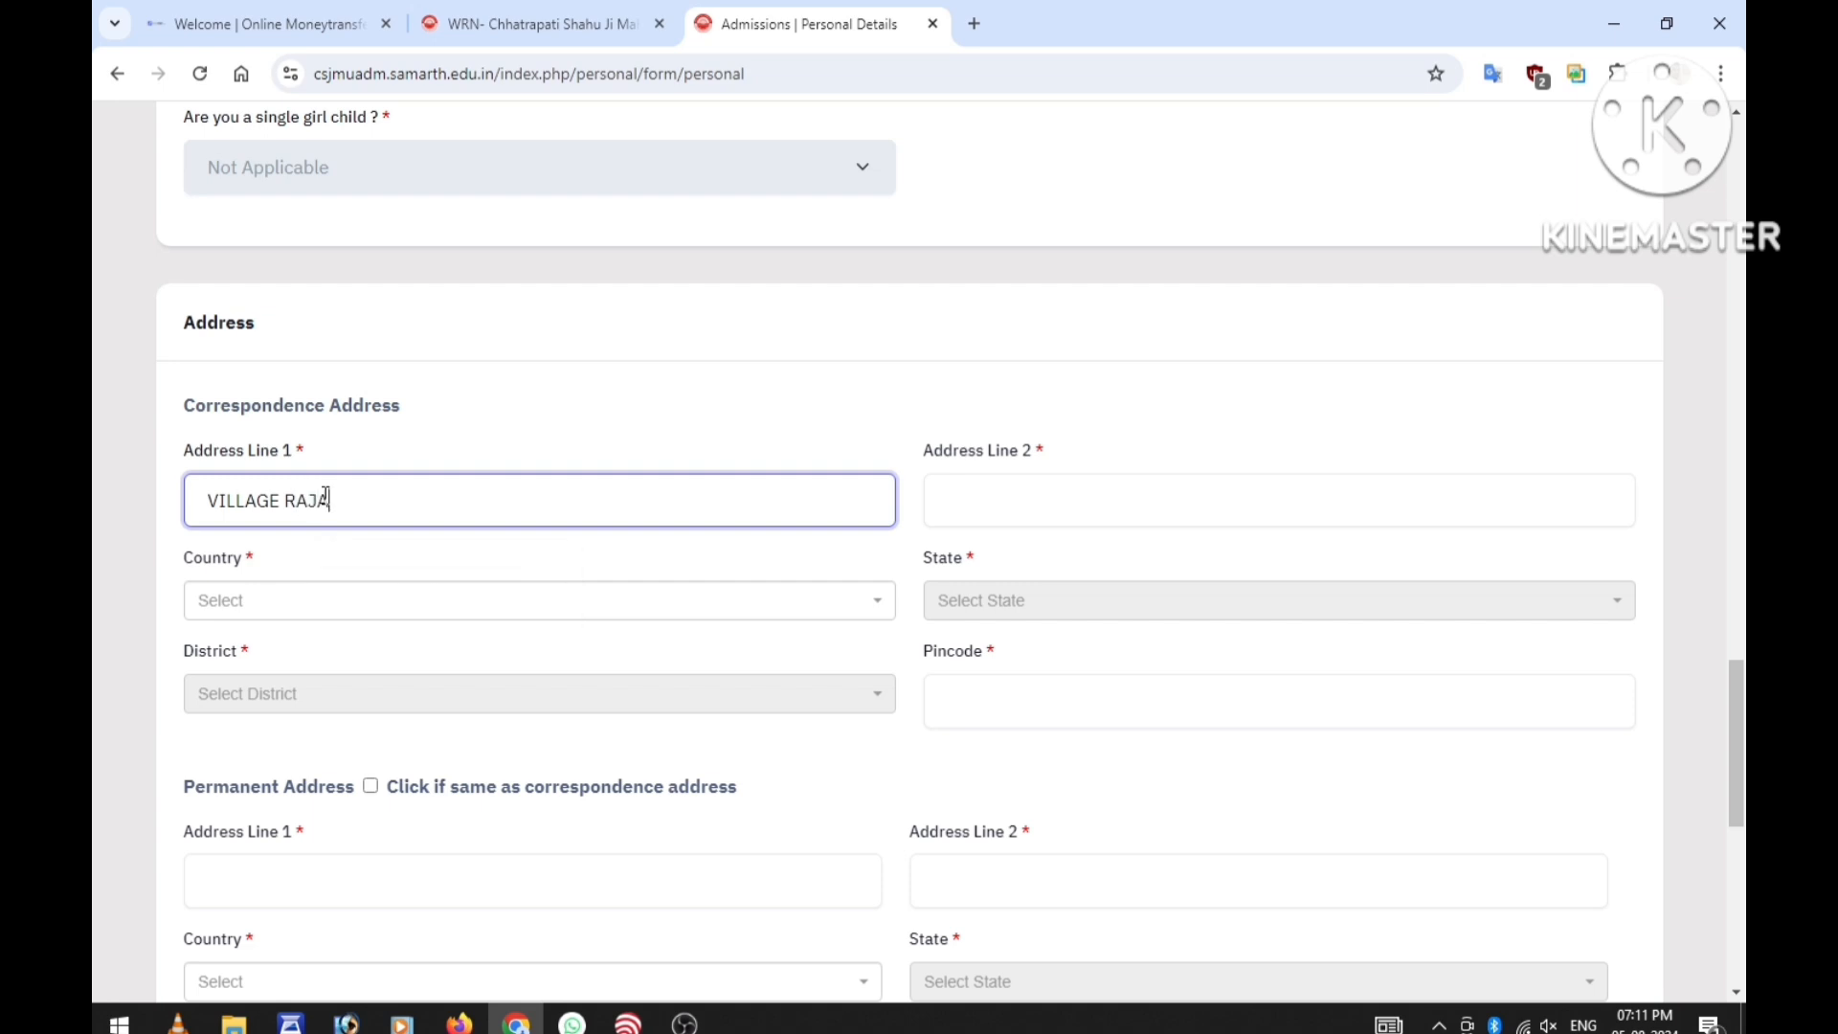
{"action": "left_click", "coordinate": [980, 504]}
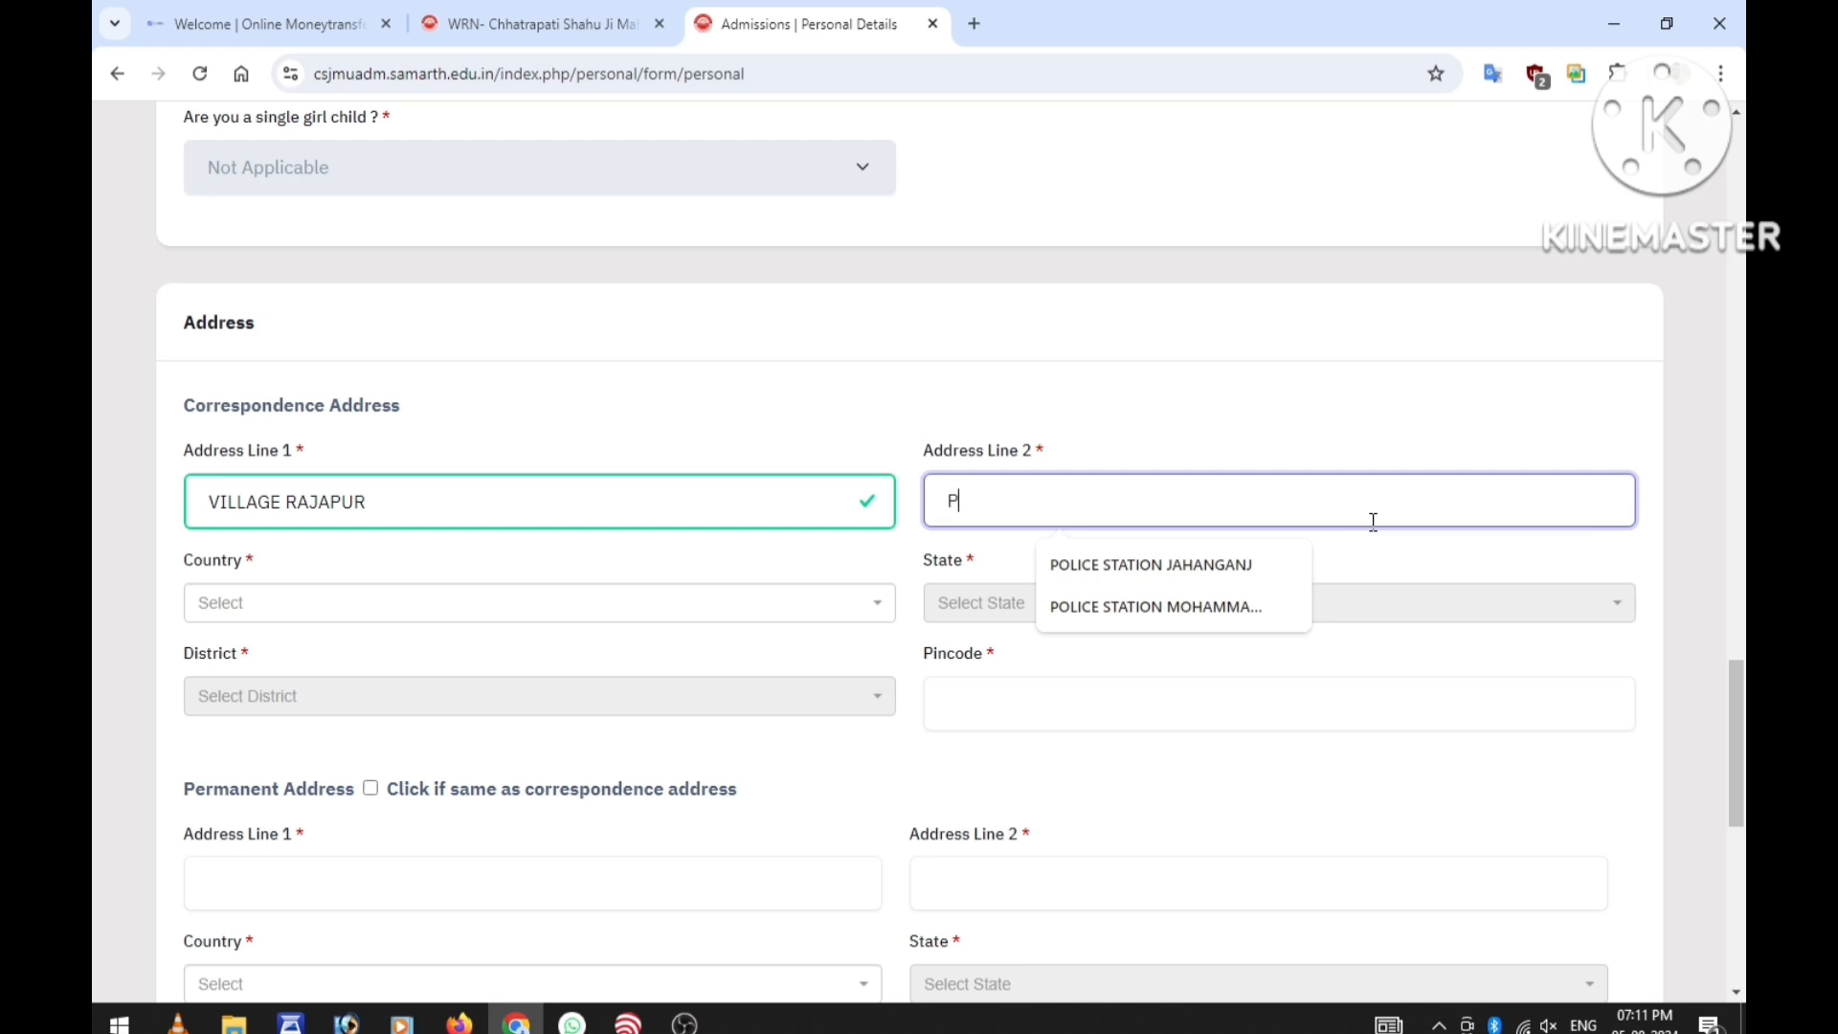
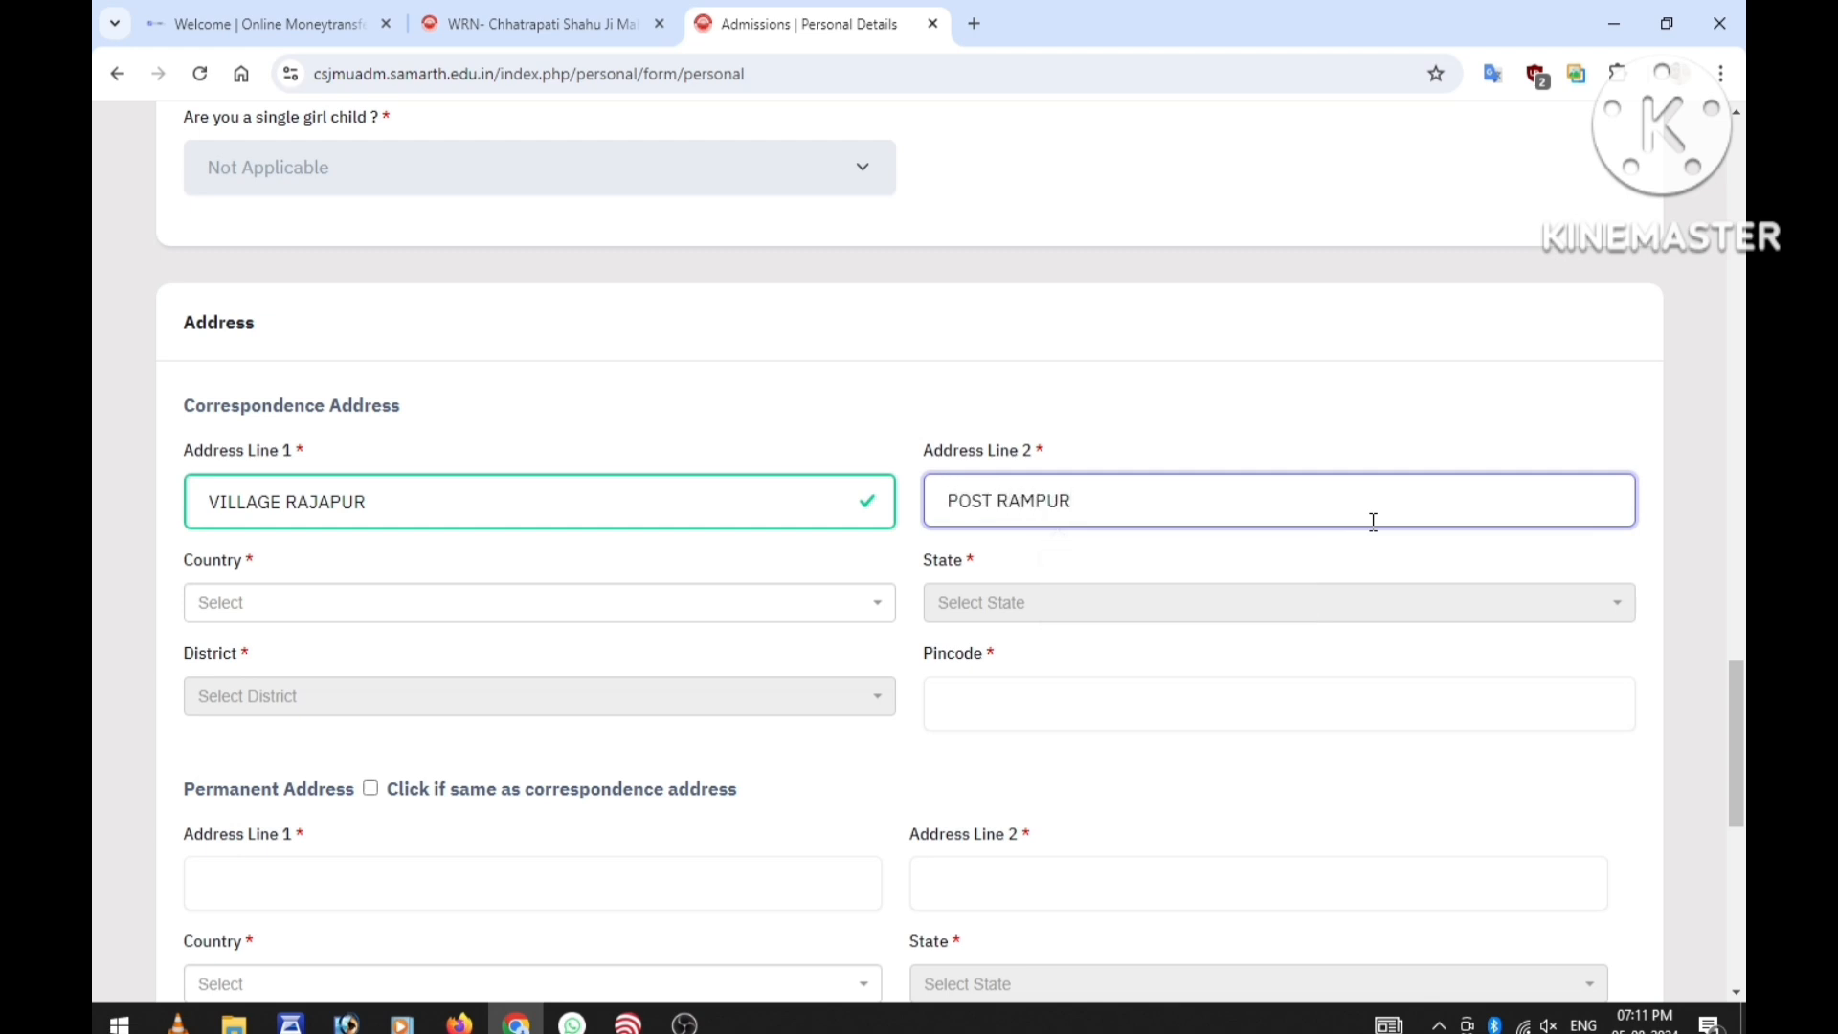
Set the country to India and the state to Uttar Pradesh
{"action": "left_click", "coordinate": [354, 617]}
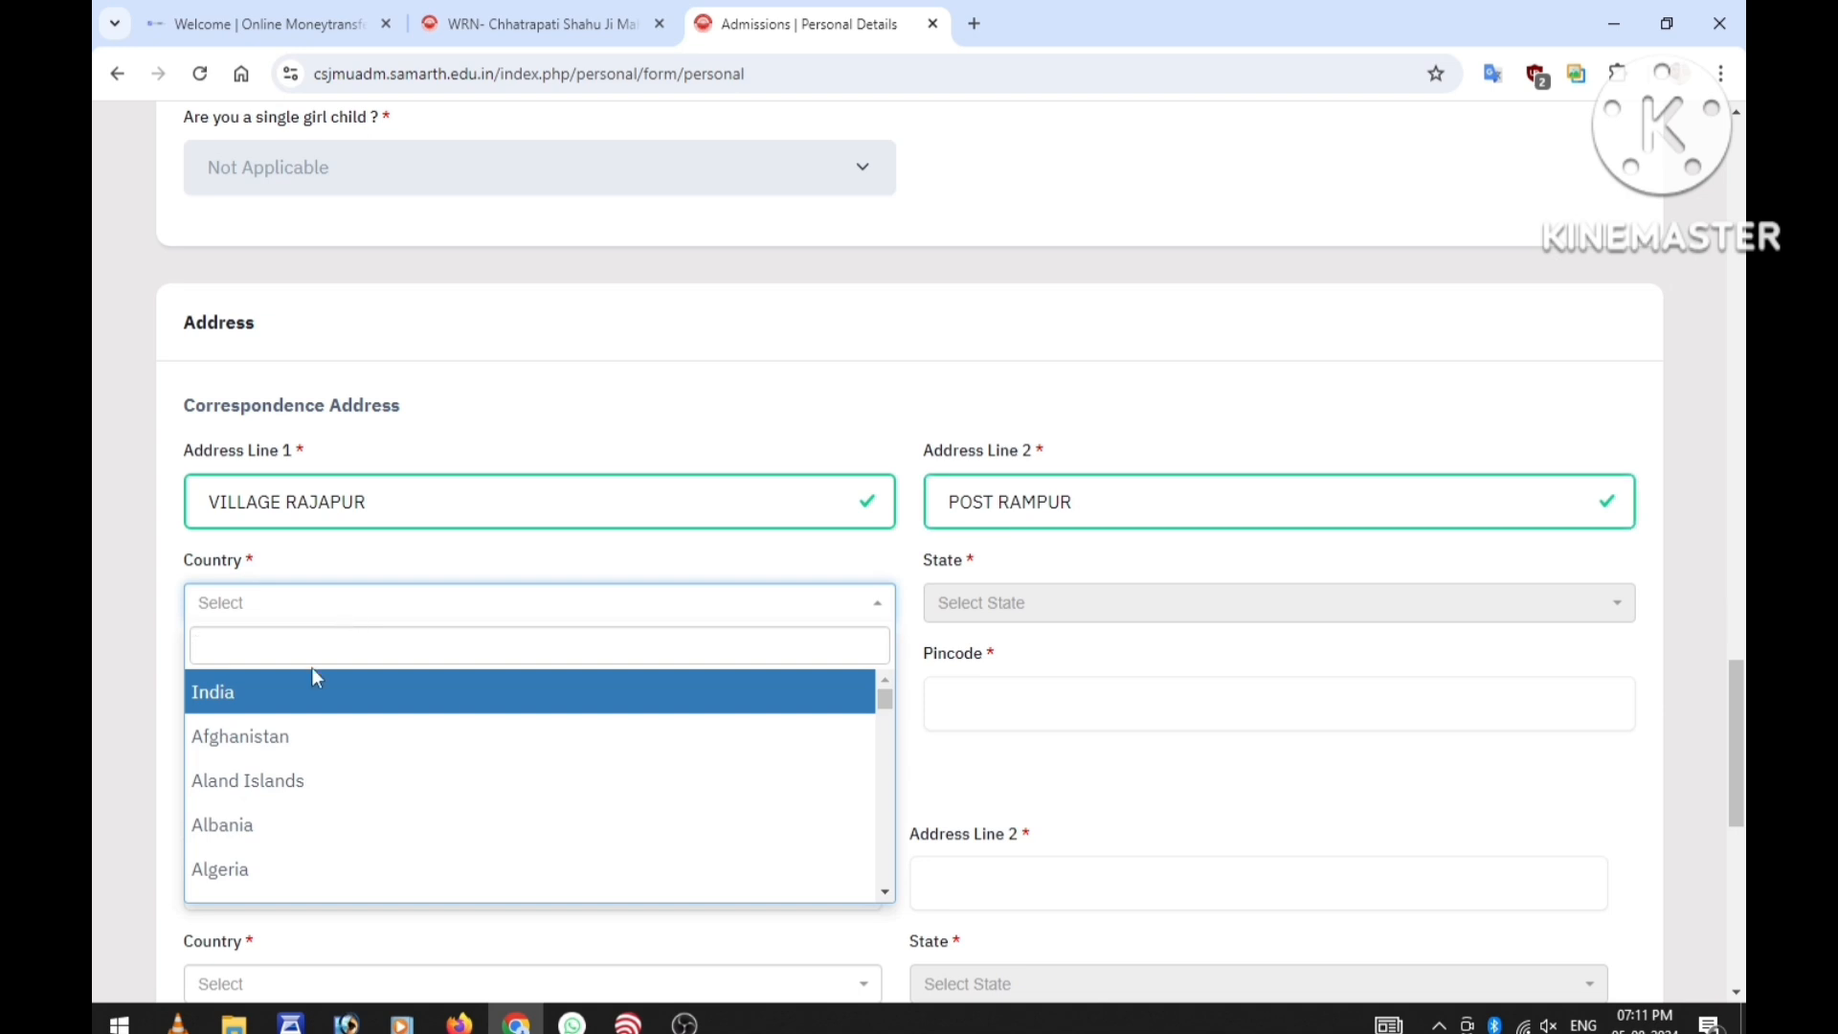
{"action": "left_click", "coordinate": [299, 707]}
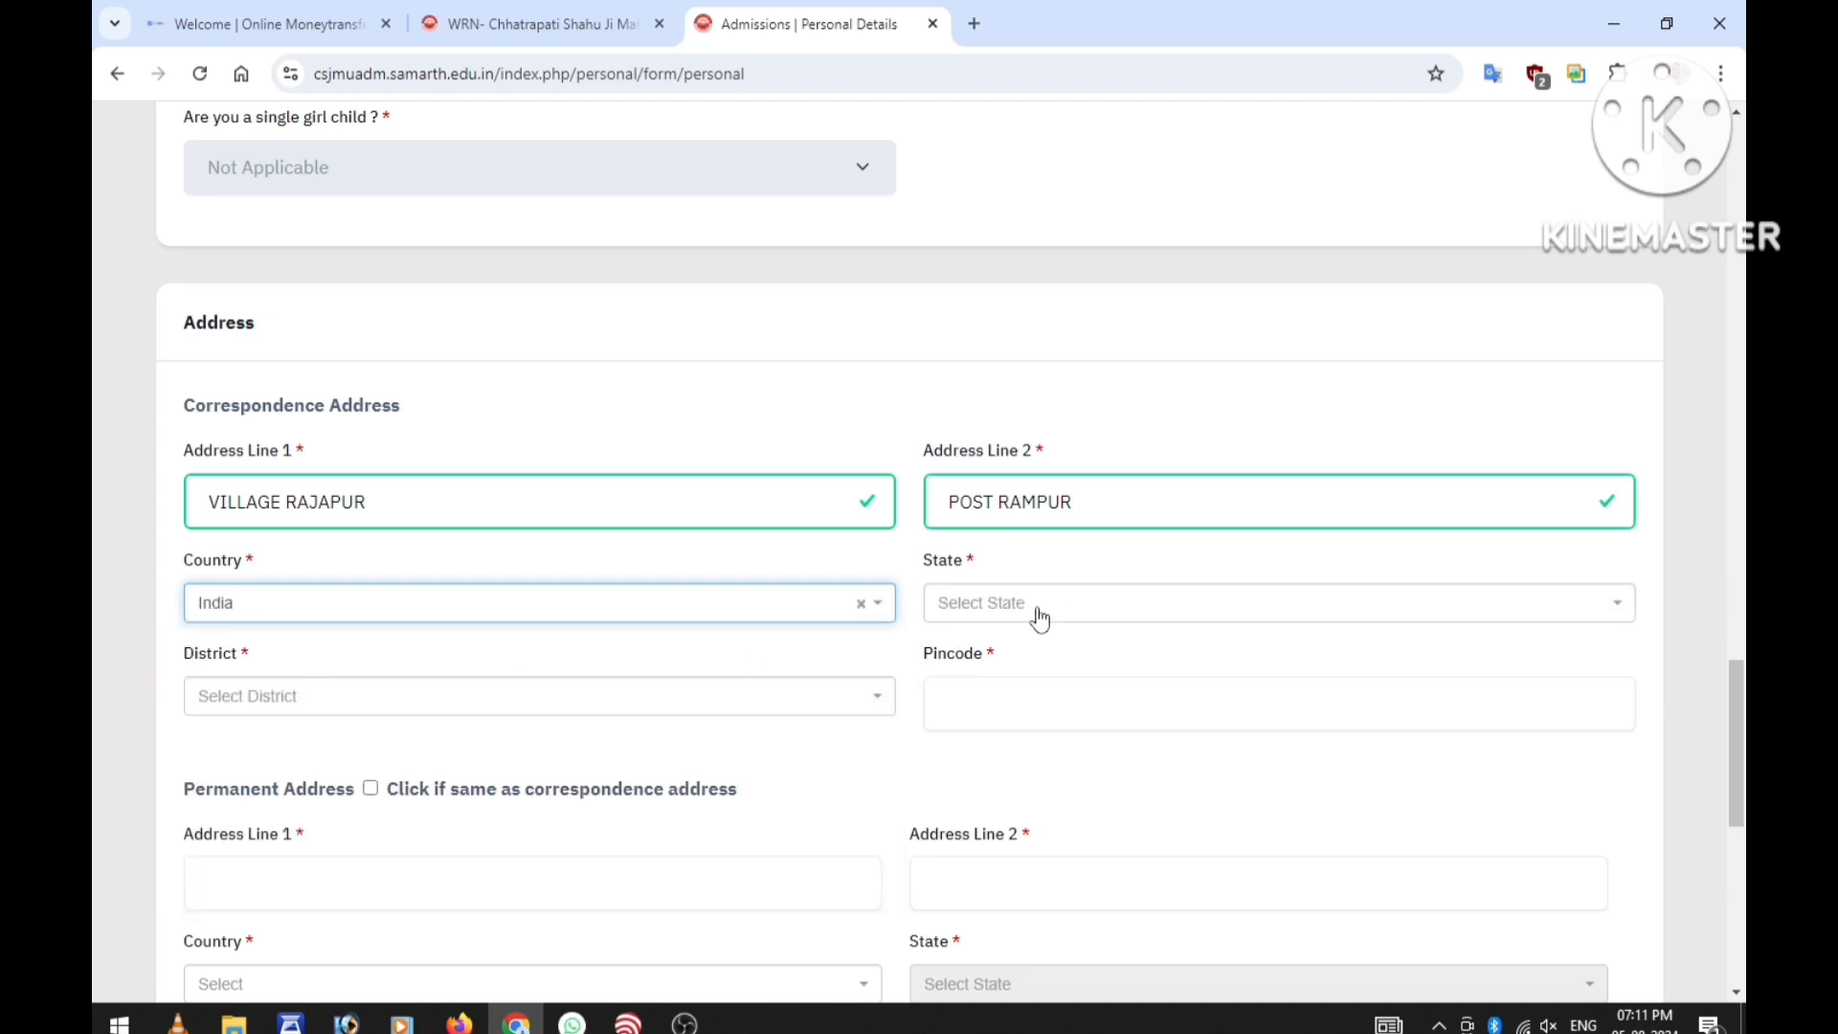
{"action": "left_click", "coordinate": [1040, 617]}
{"action": "type", "text": "up"}
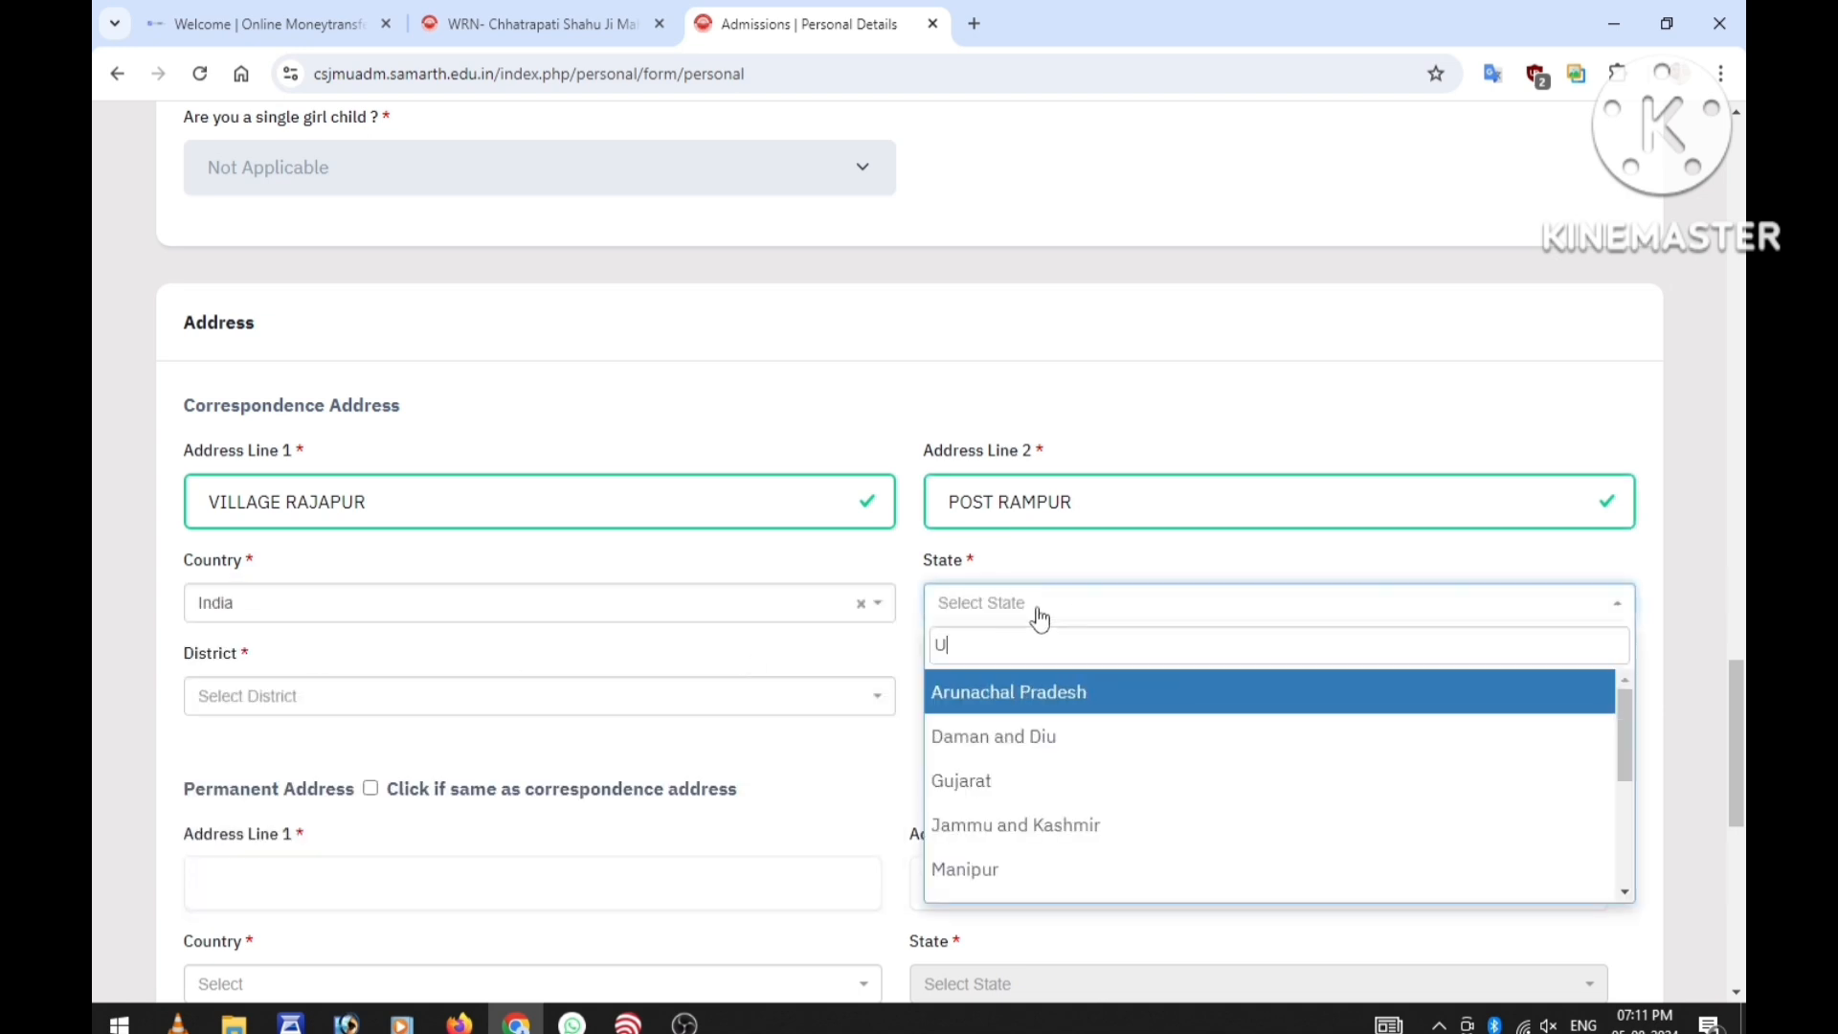
{"action": "left_click", "coordinate": [1005, 693]}
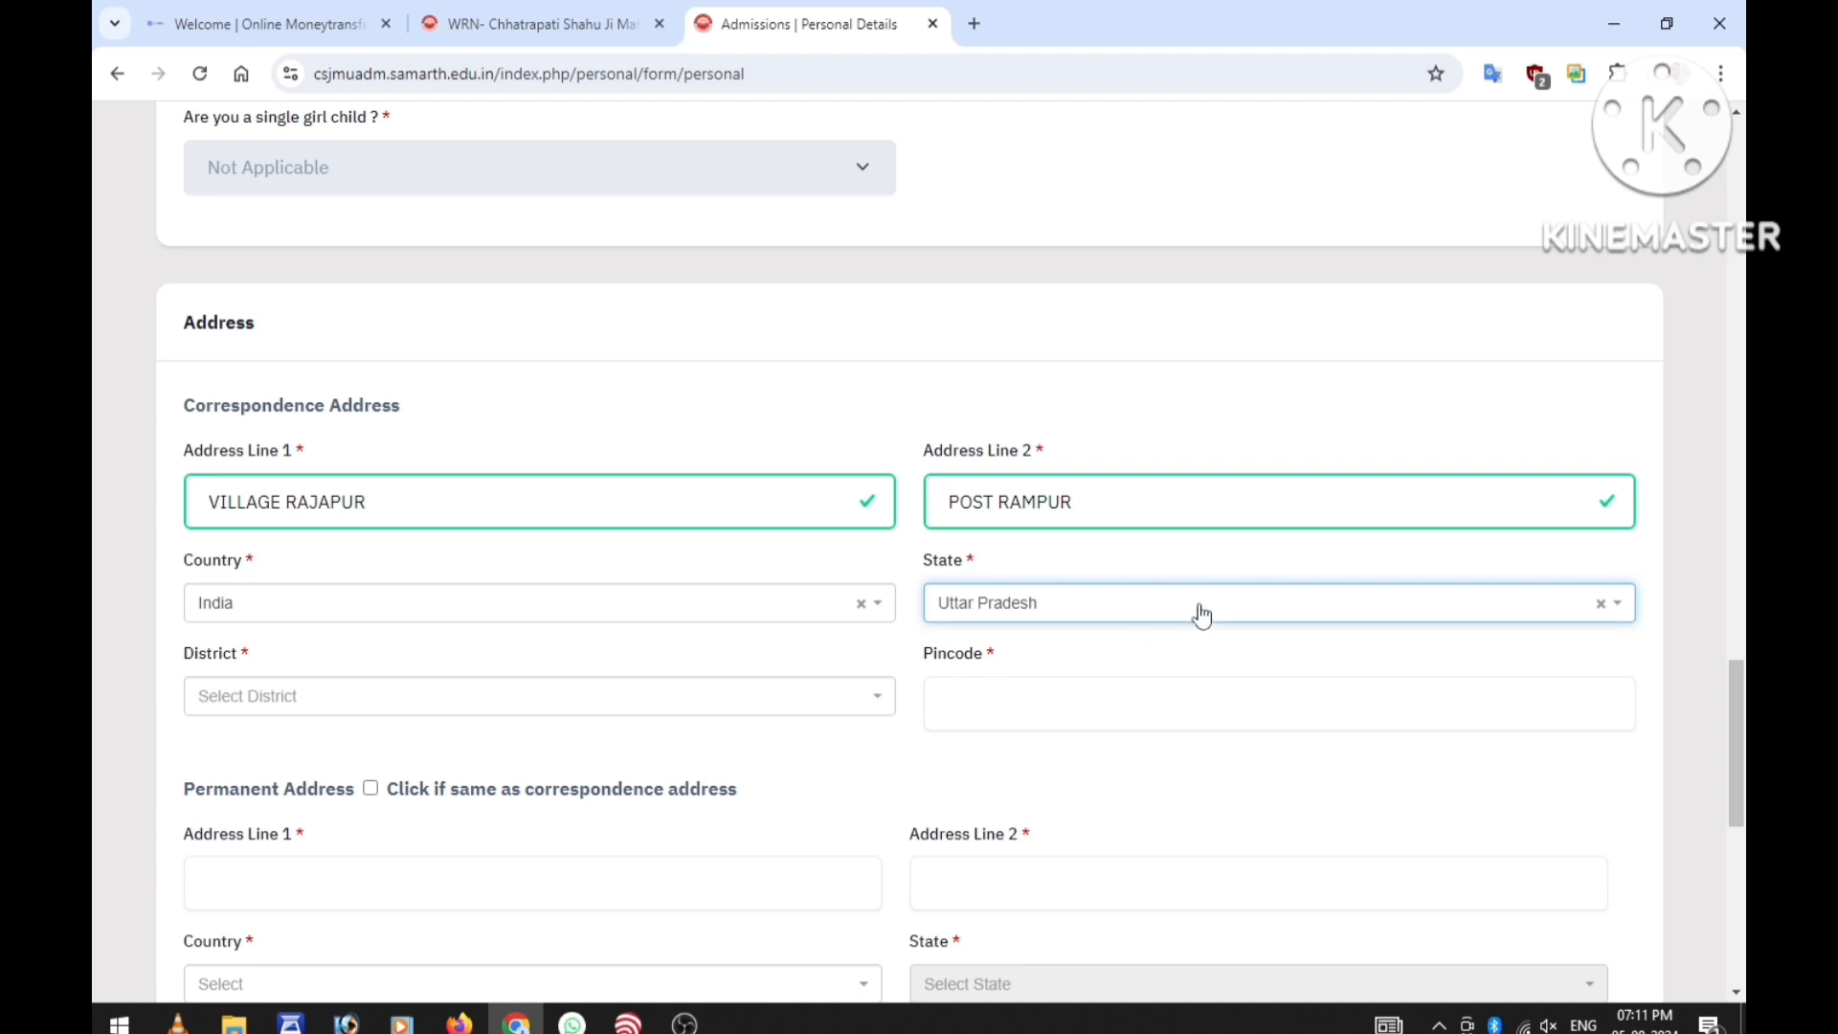
Set the district to FARRUKHABAD, replacing KANPUR NAGAR, and enter the pincode
{"action": "left_click", "coordinate": [363, 710]}
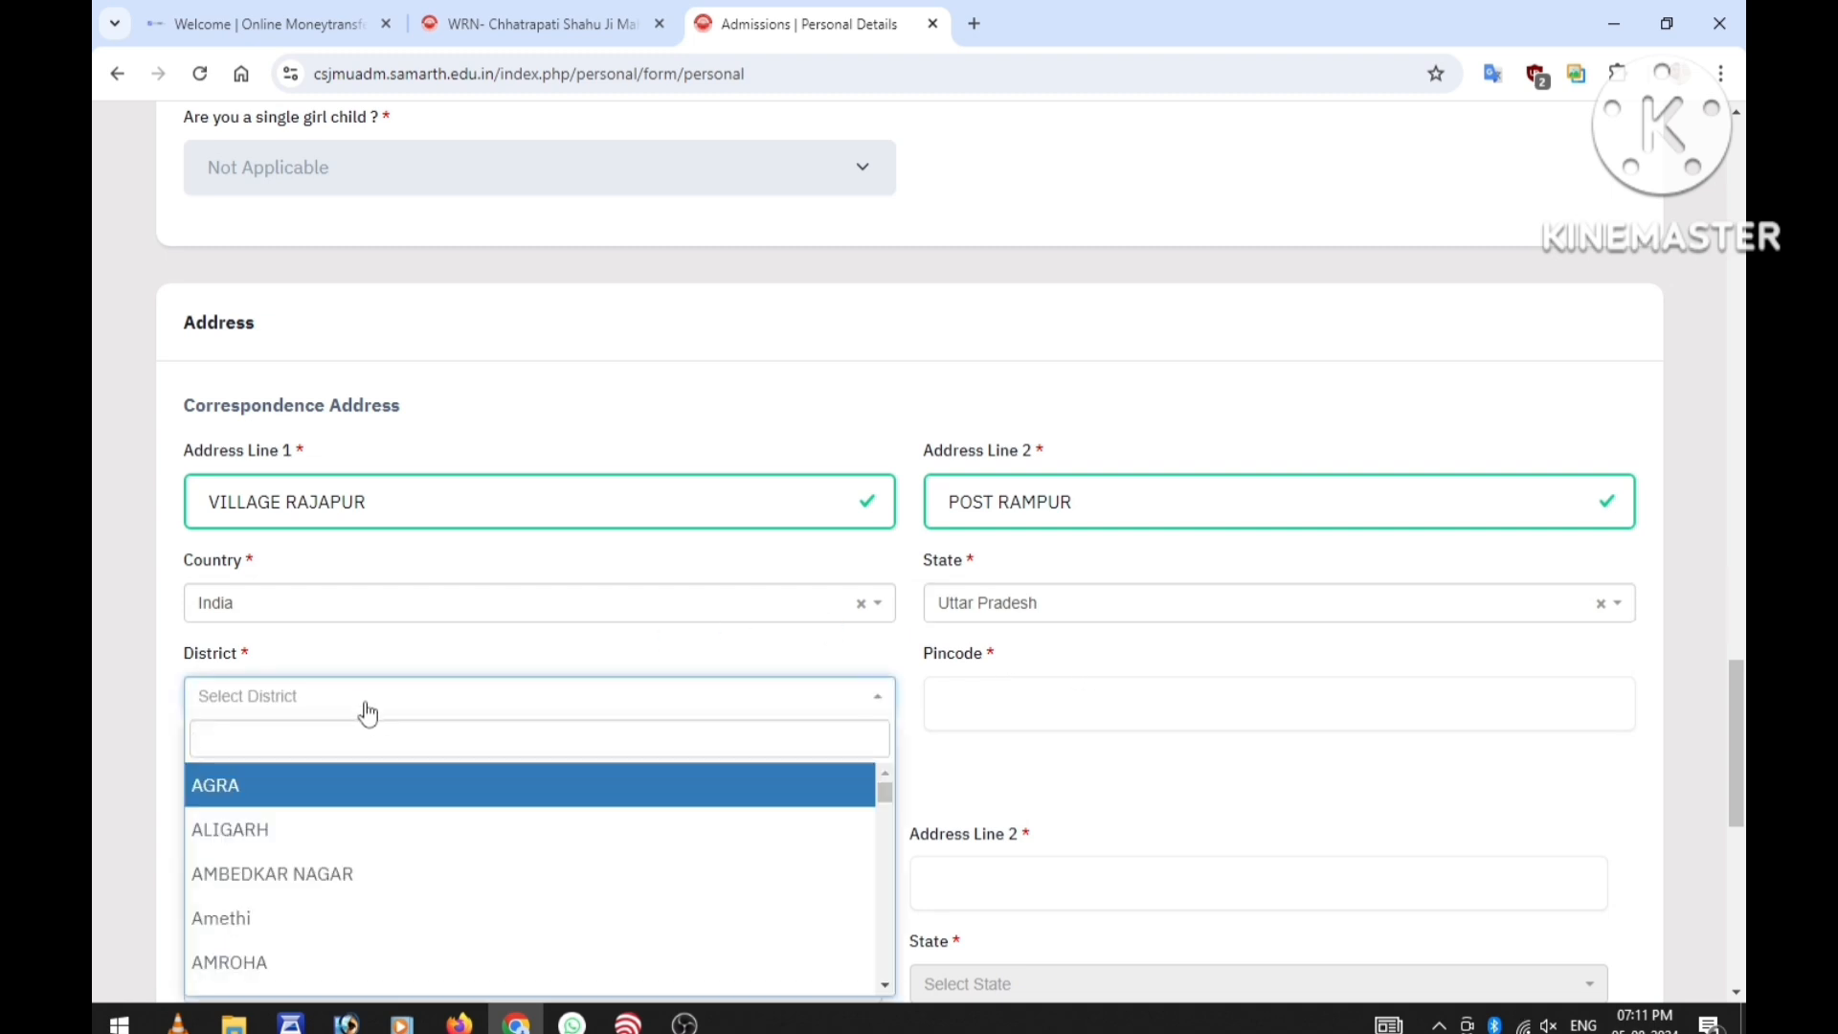
{"action": "type", "text": "K"}
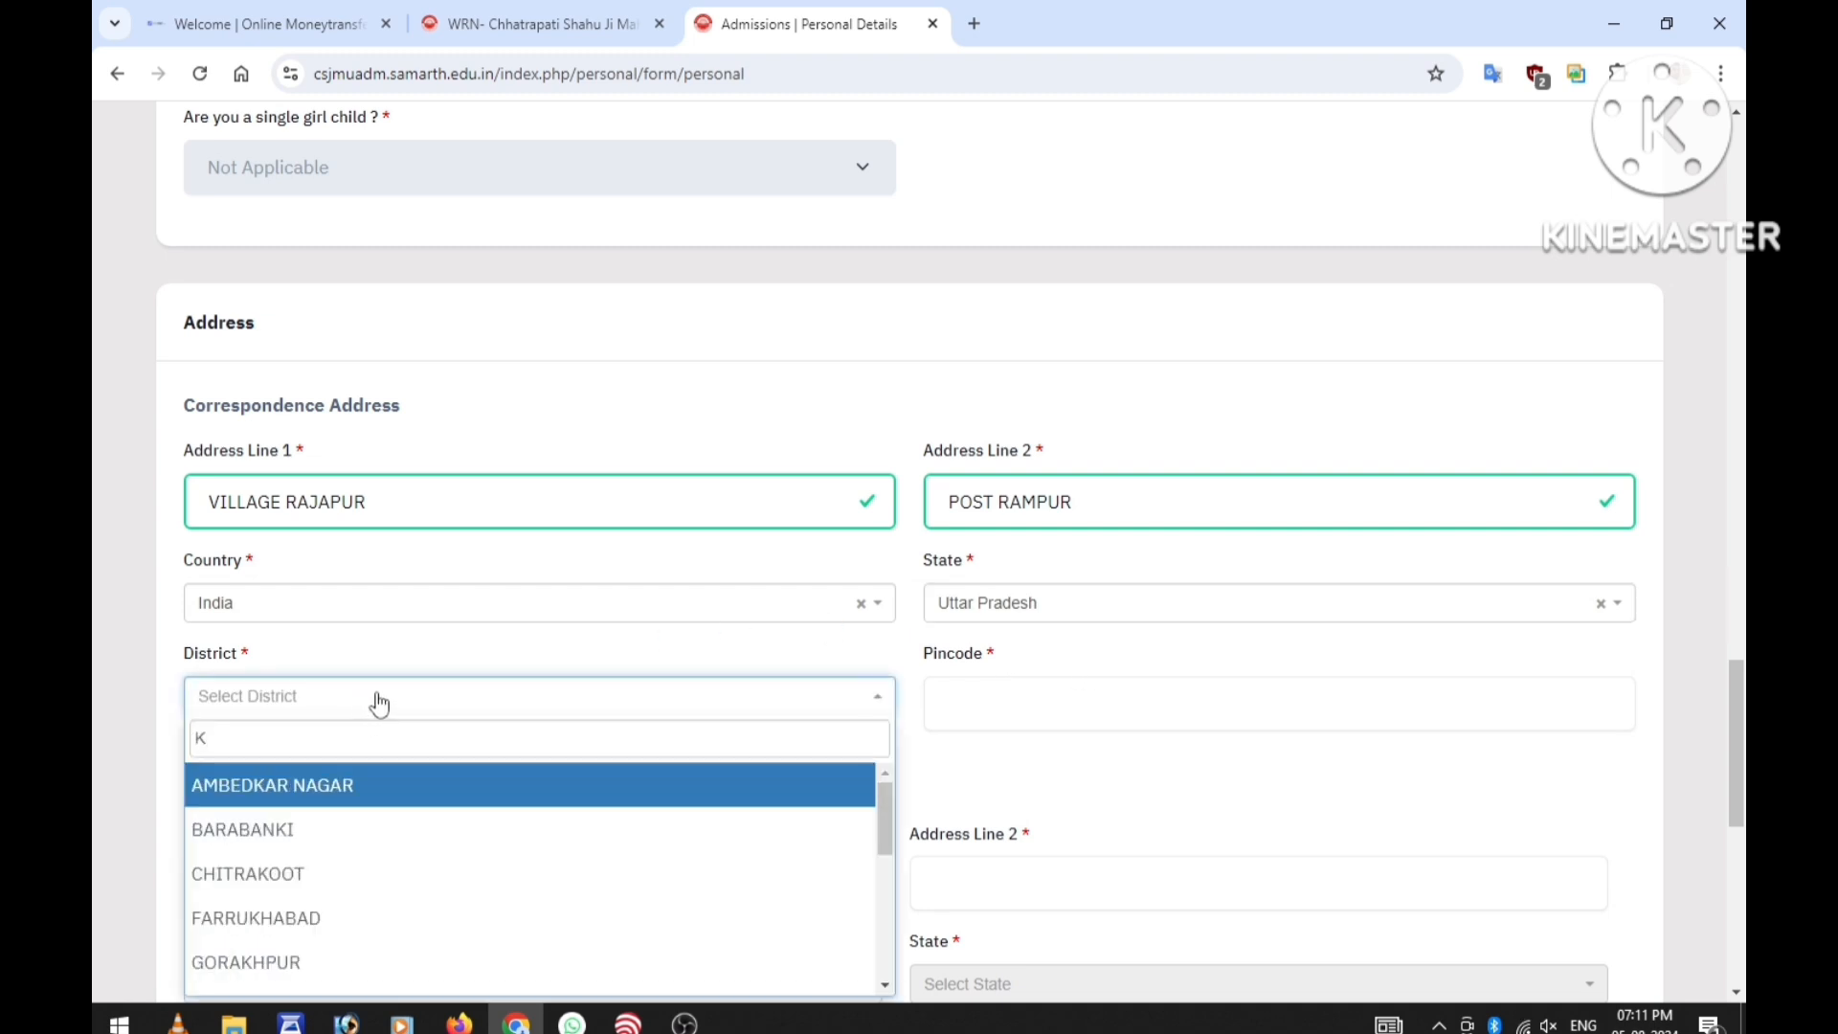
{"action": "type", "text": "A"}
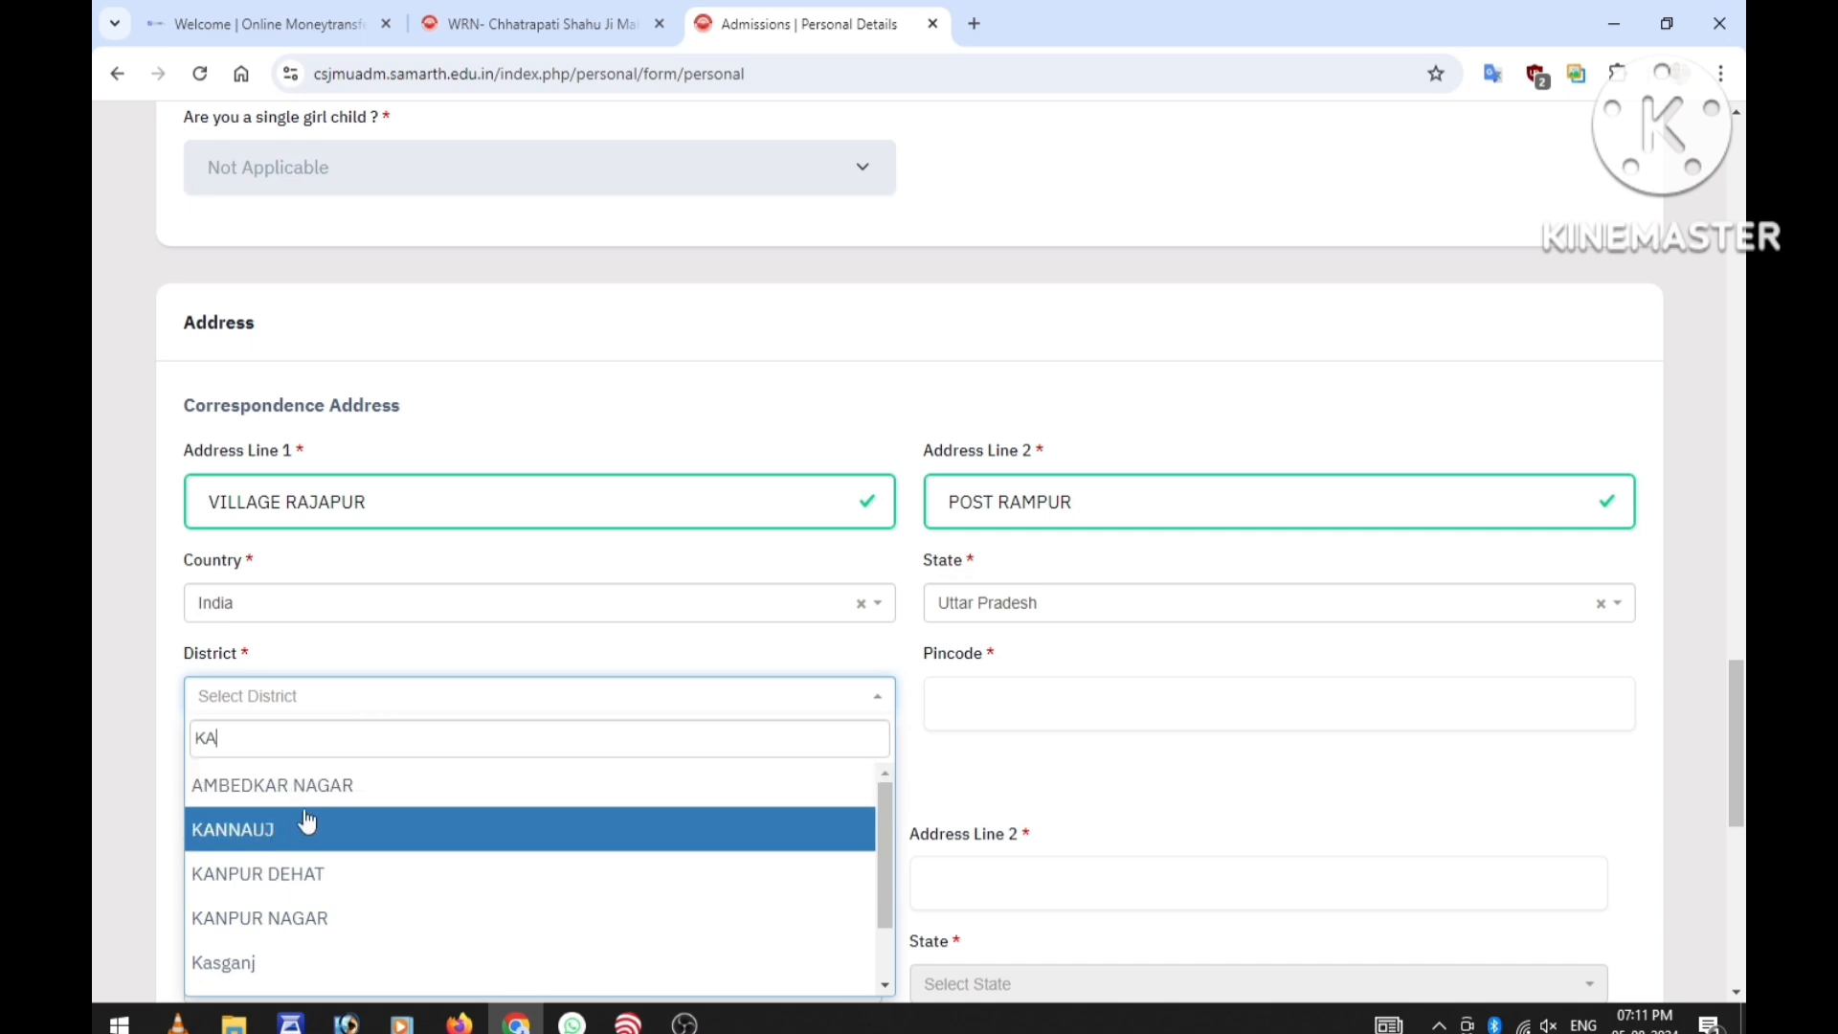
{"action": "left_click", "coordinate": [295, 921]}
{"action": "left_click", "coordinate": [409, 704]}
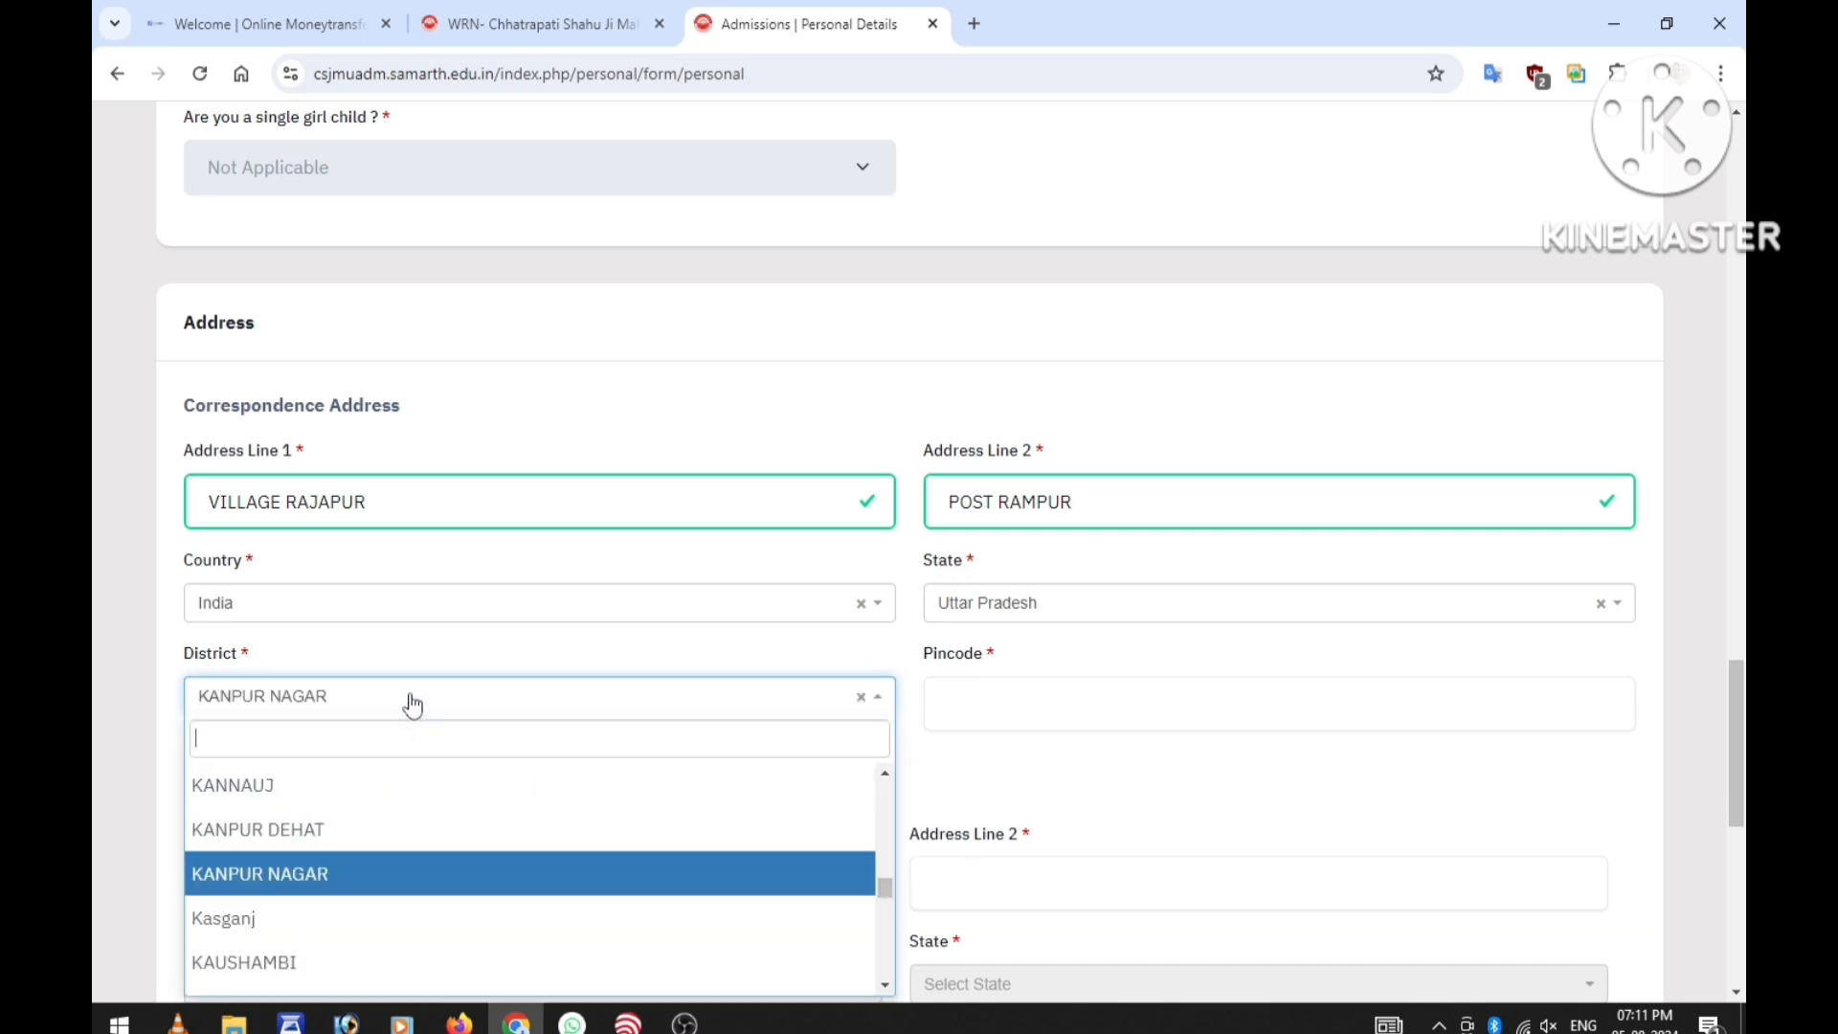
{"action": "left_click", "coordinate": [412, 705]}
{"action": "left_click", "coordinate": [412, 704]}
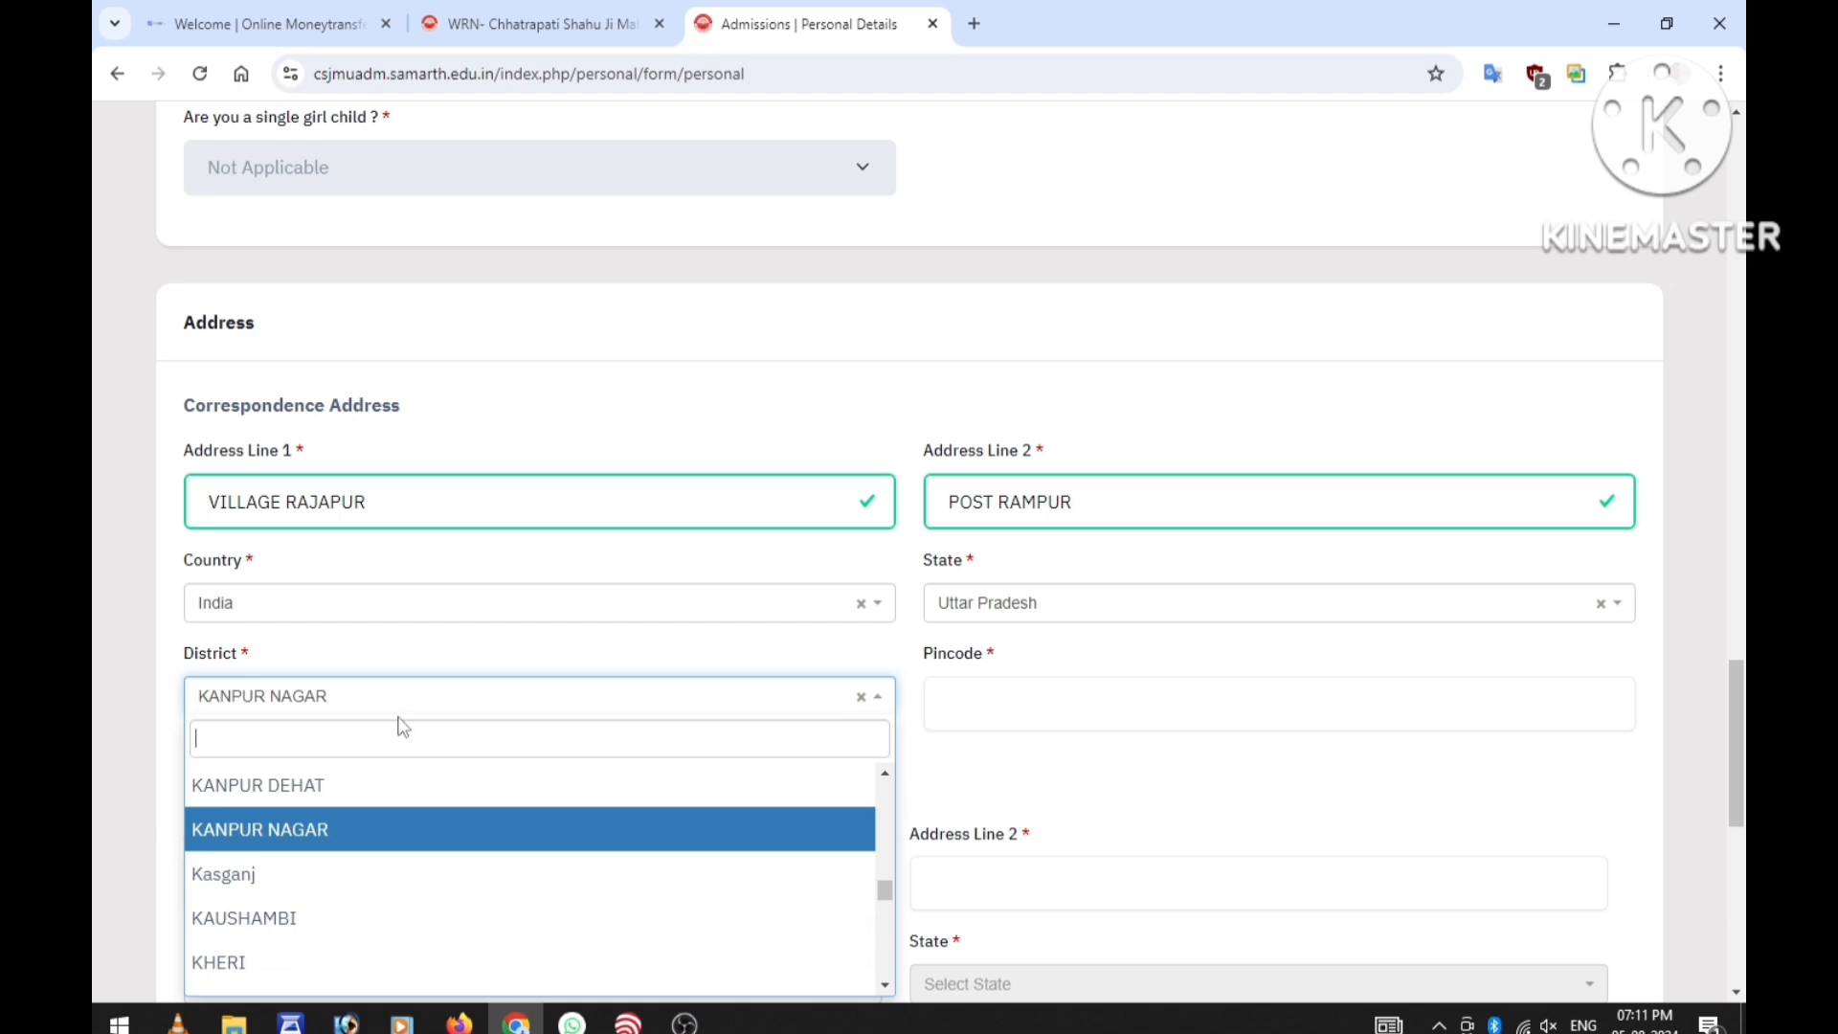
{"action": "type", "text": "FARR"}
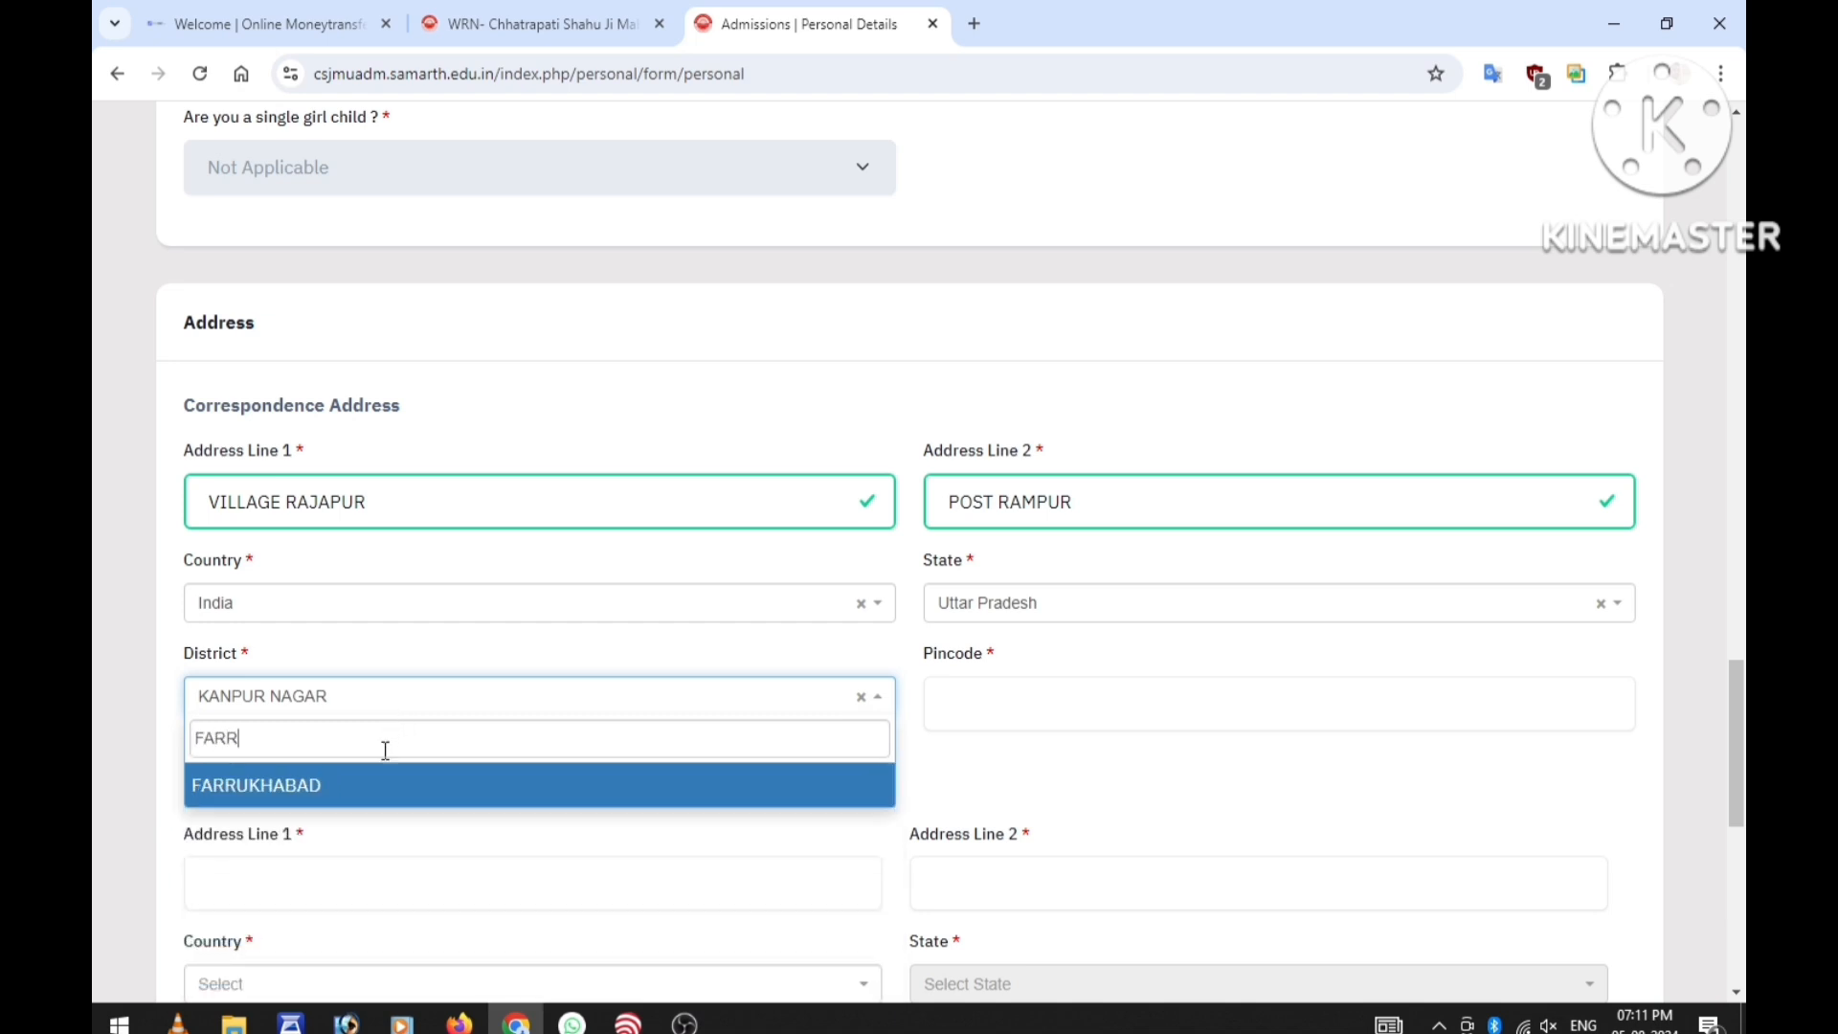
{"action": "left_click", "coordinate": [367, 790]}
{"action": "left_click", "coordinate": [1022, 686]}
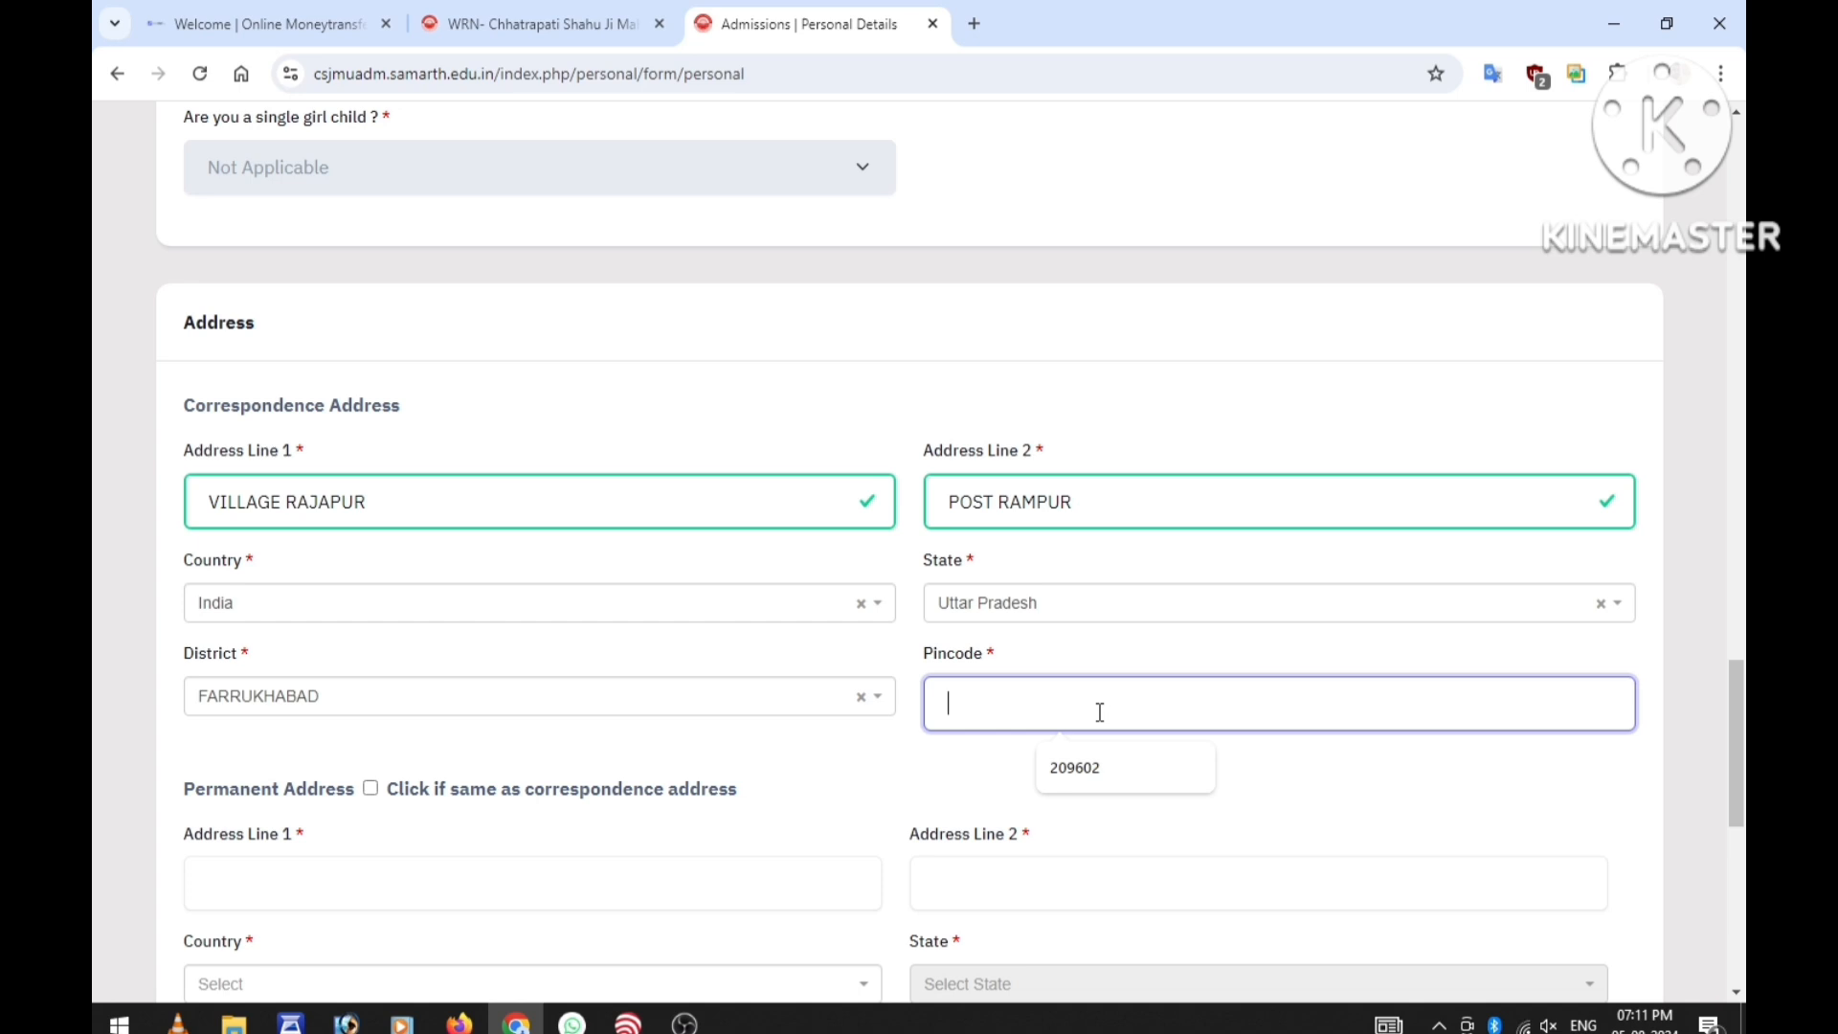
{"action": "type", "text": "958955"}
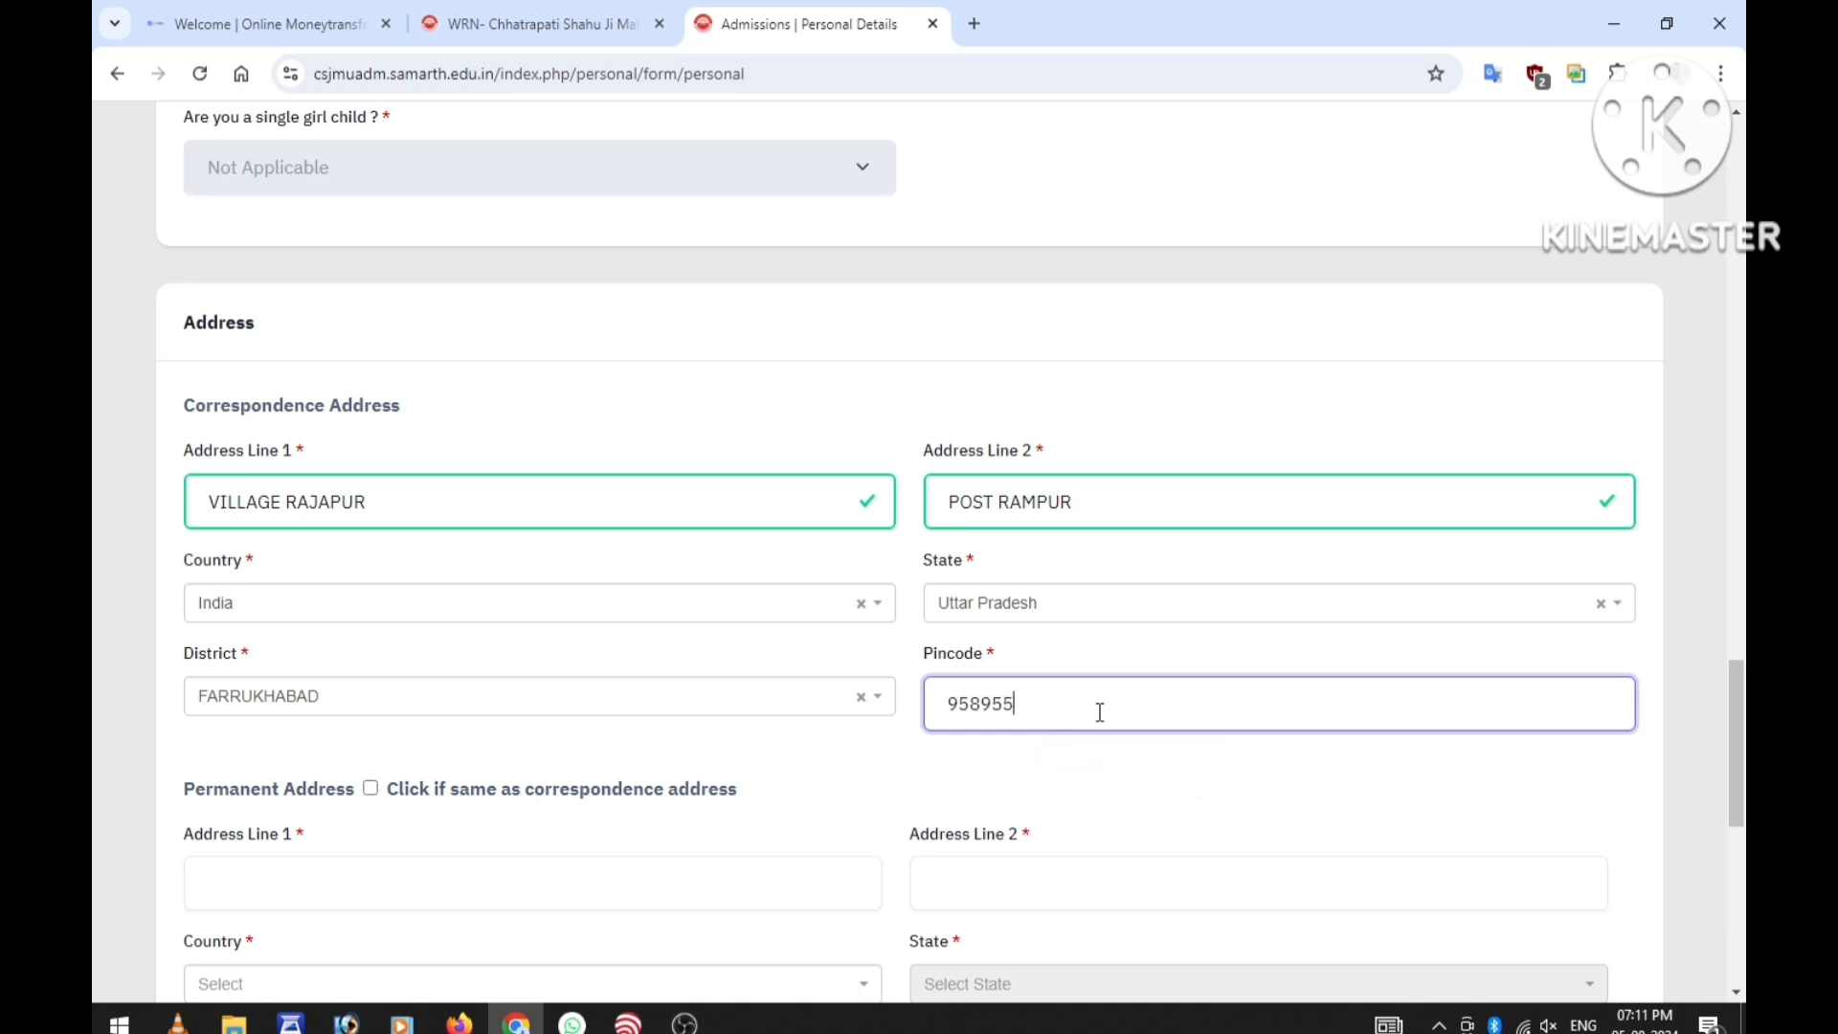
{"action": "scroll", "coordinate": [849, 648], "scroll_direction": "down", "scroll_amount": 2}
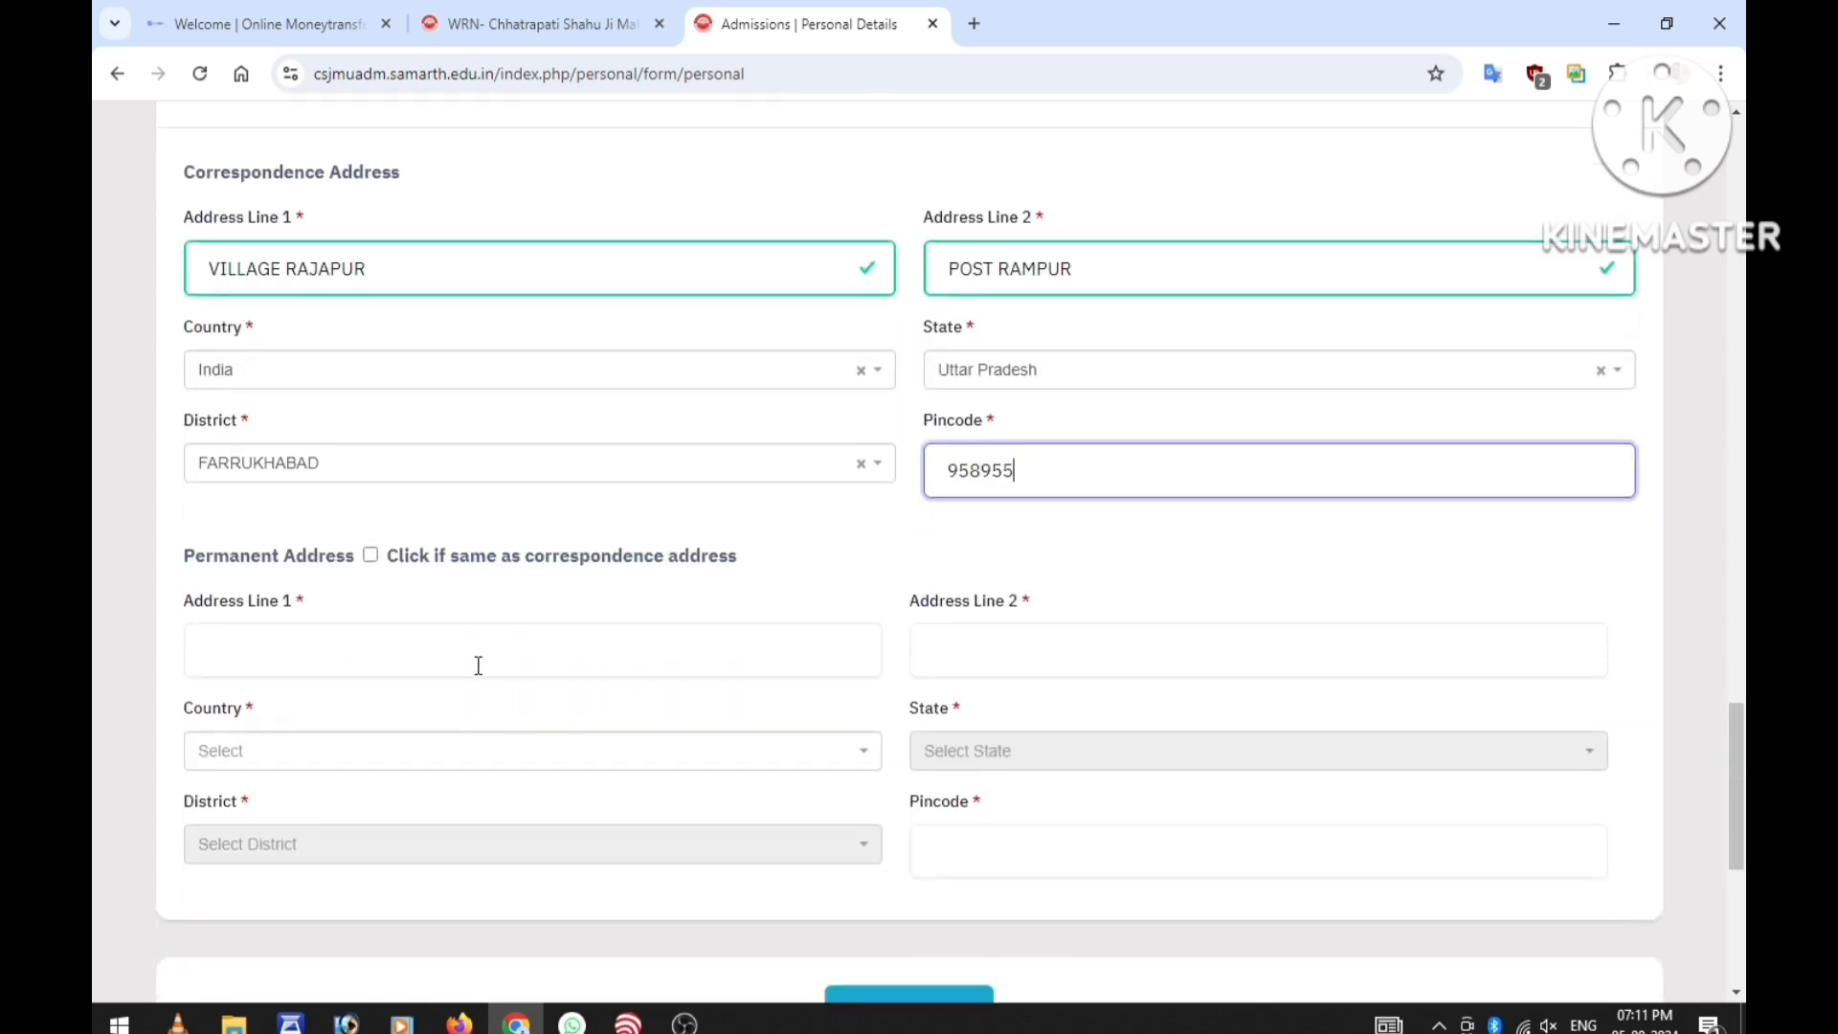
Copy the correspondence address into the permanent address, then save and confirm the personal details
{"action": "left_click", "coordinate": [371, 555]}
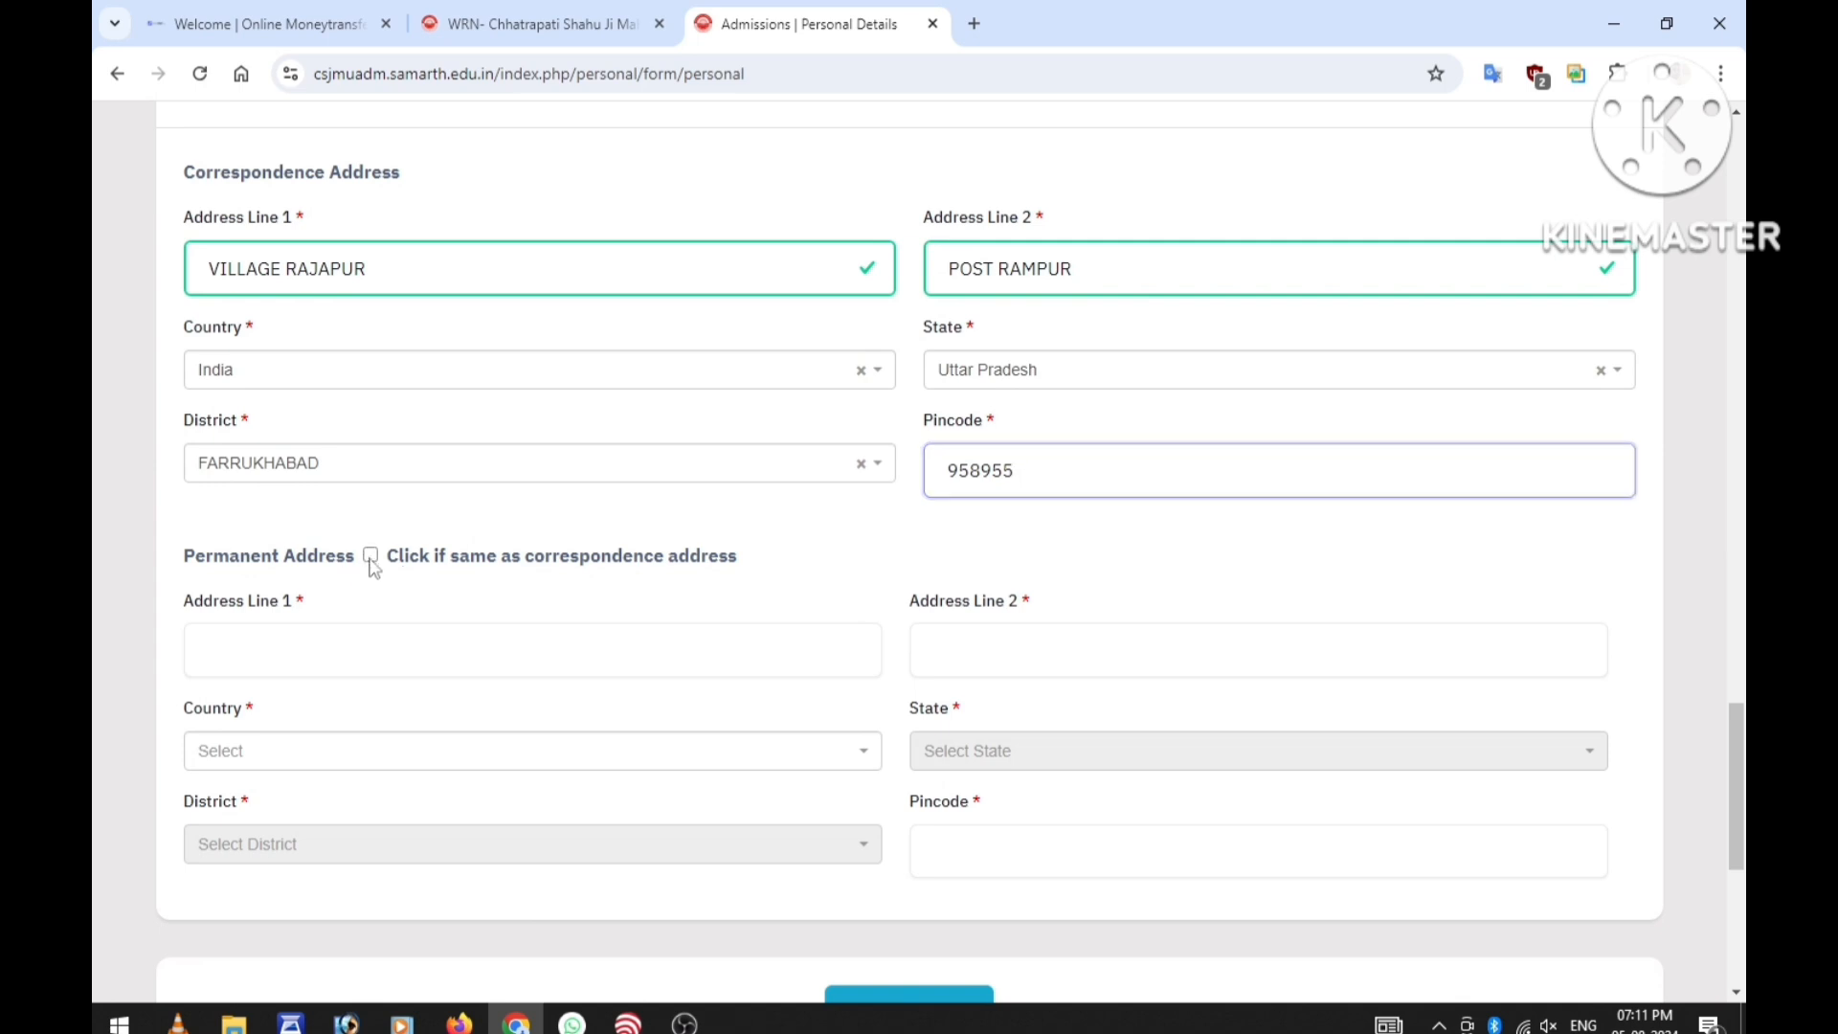
{"action": "scroll", "coordinate": [802, 571], "scroll_direction": "down", "scroll_amount": 3}
{"action": "left_click", "coordinate": [900, 669]}
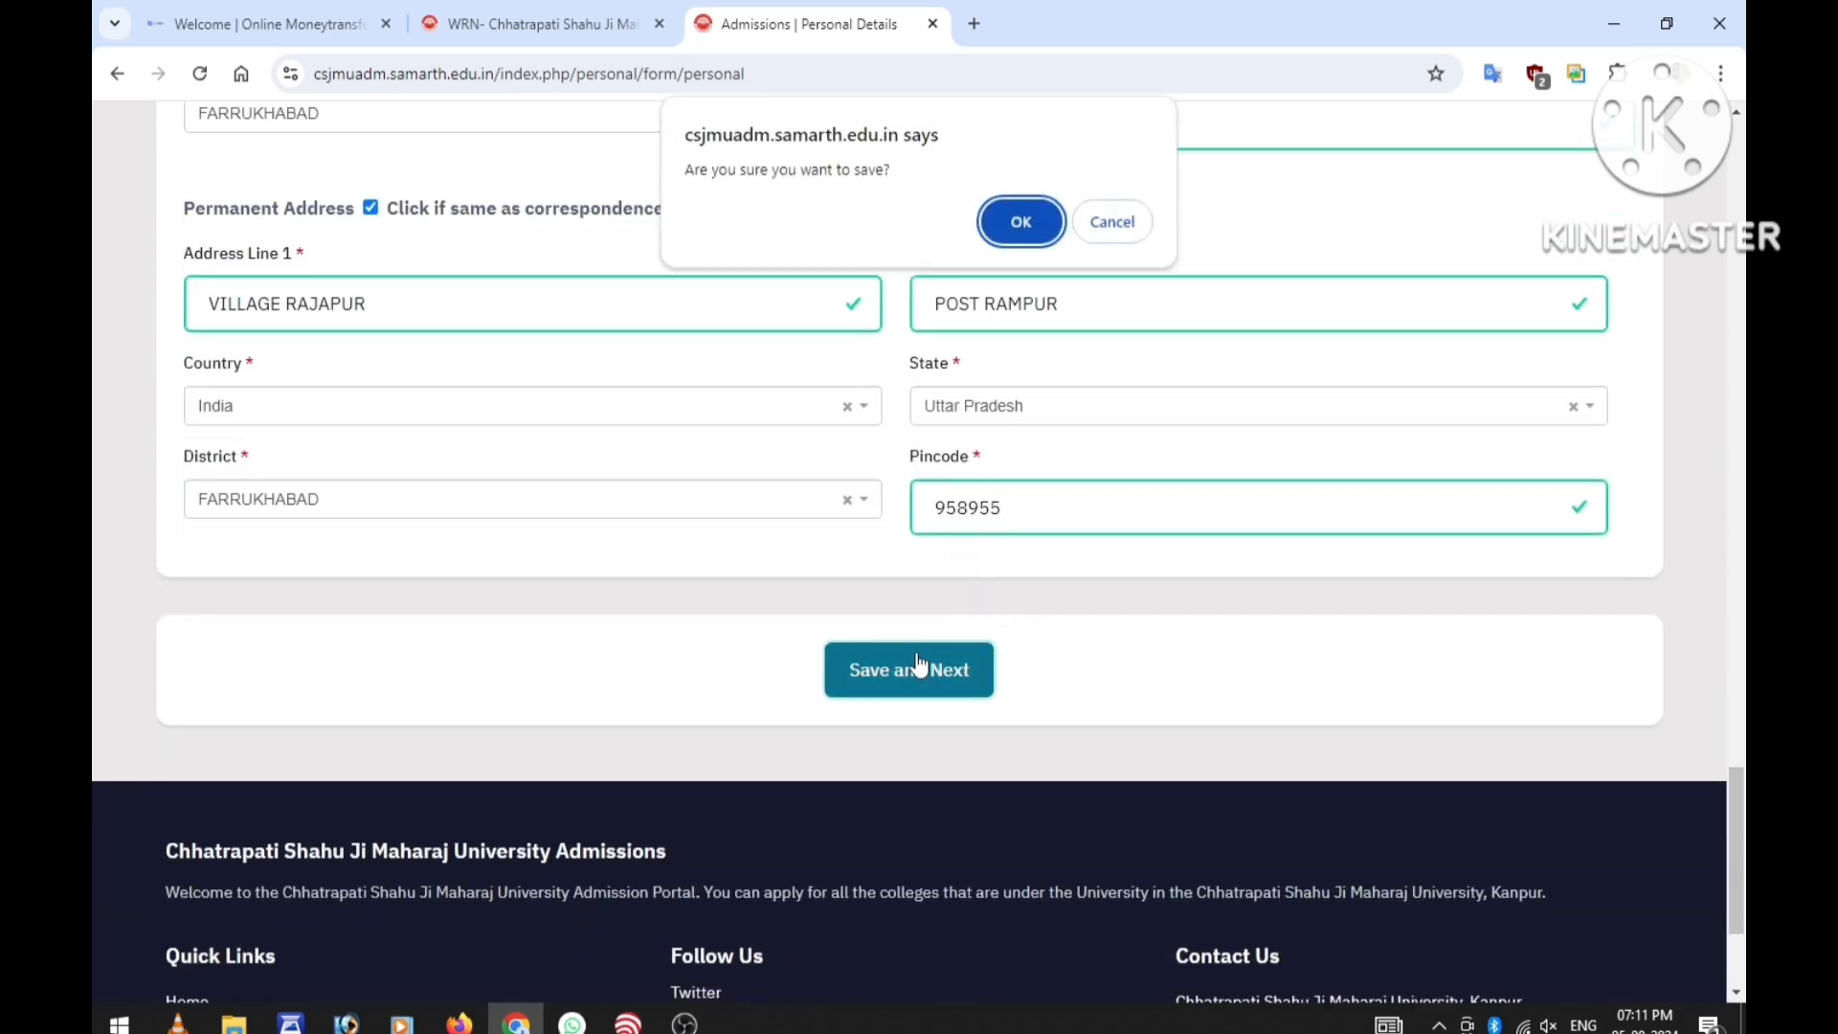
{"action": "left_click", "coordinate": [1022, 222]}
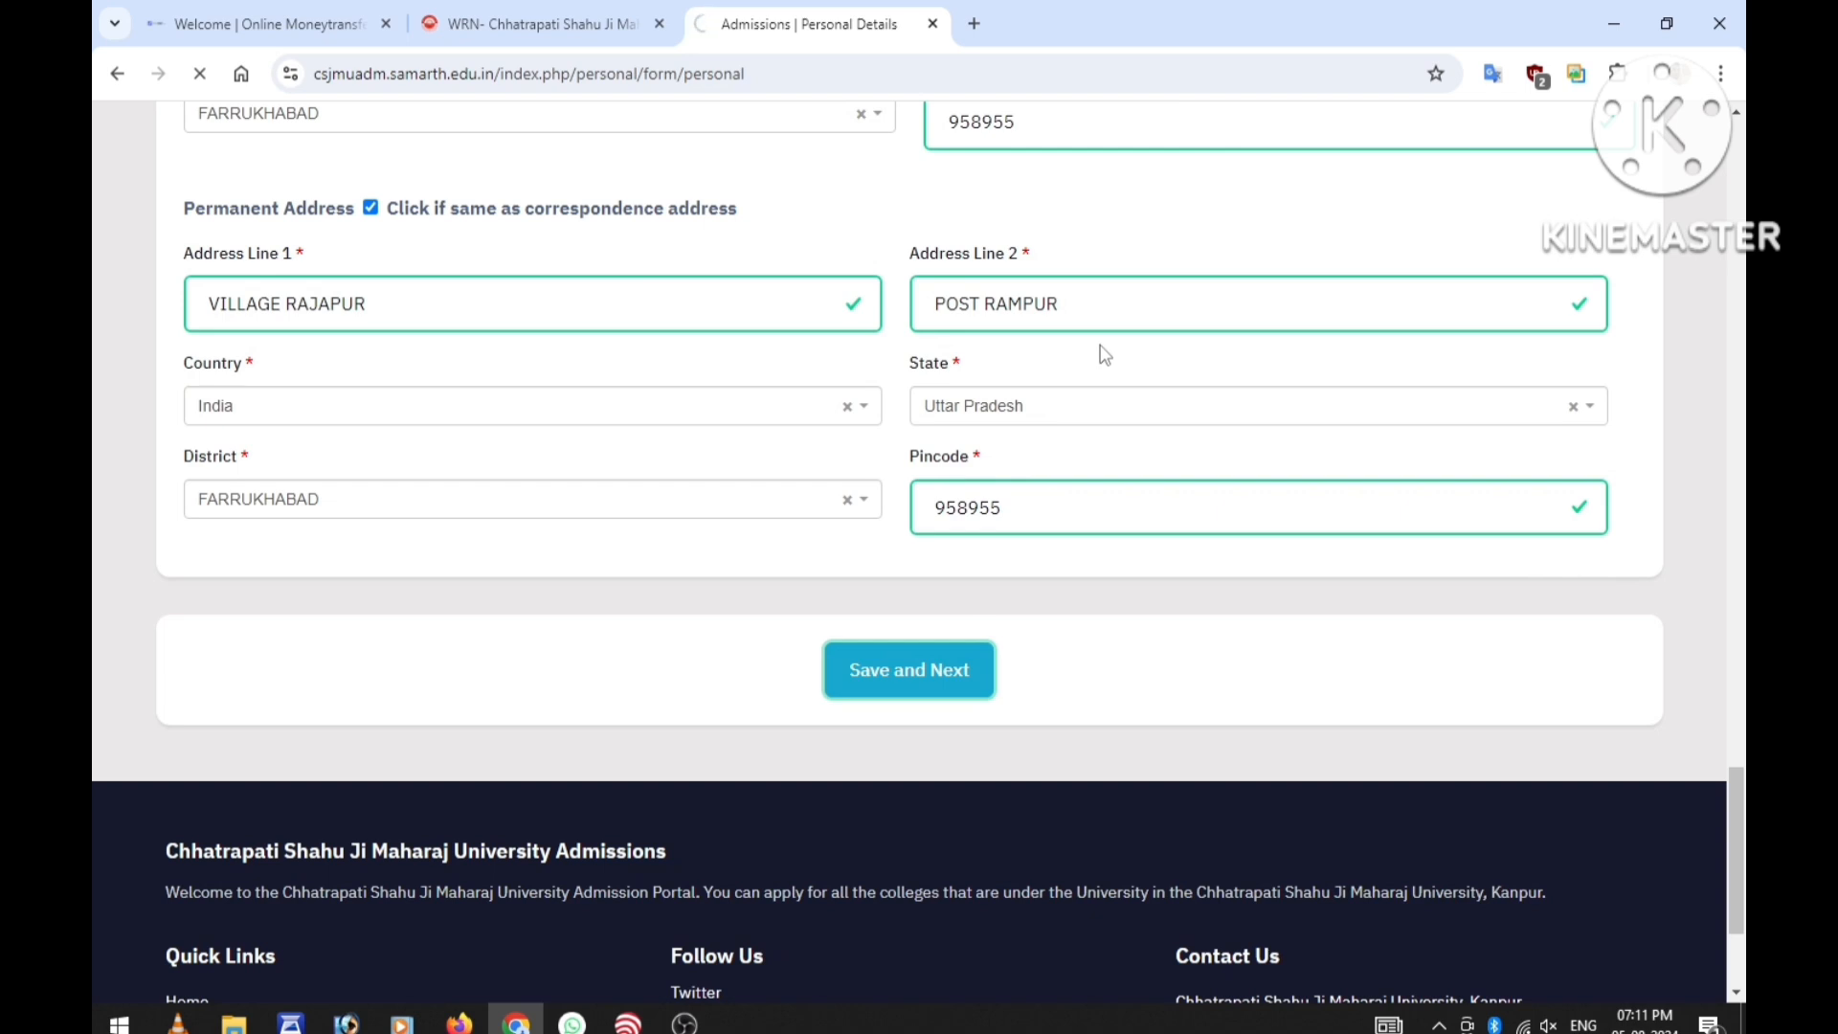
{"action": "scroll", "coordinate": [1100, 345], "scroll_direction": "down", "scroll_amount": 10}
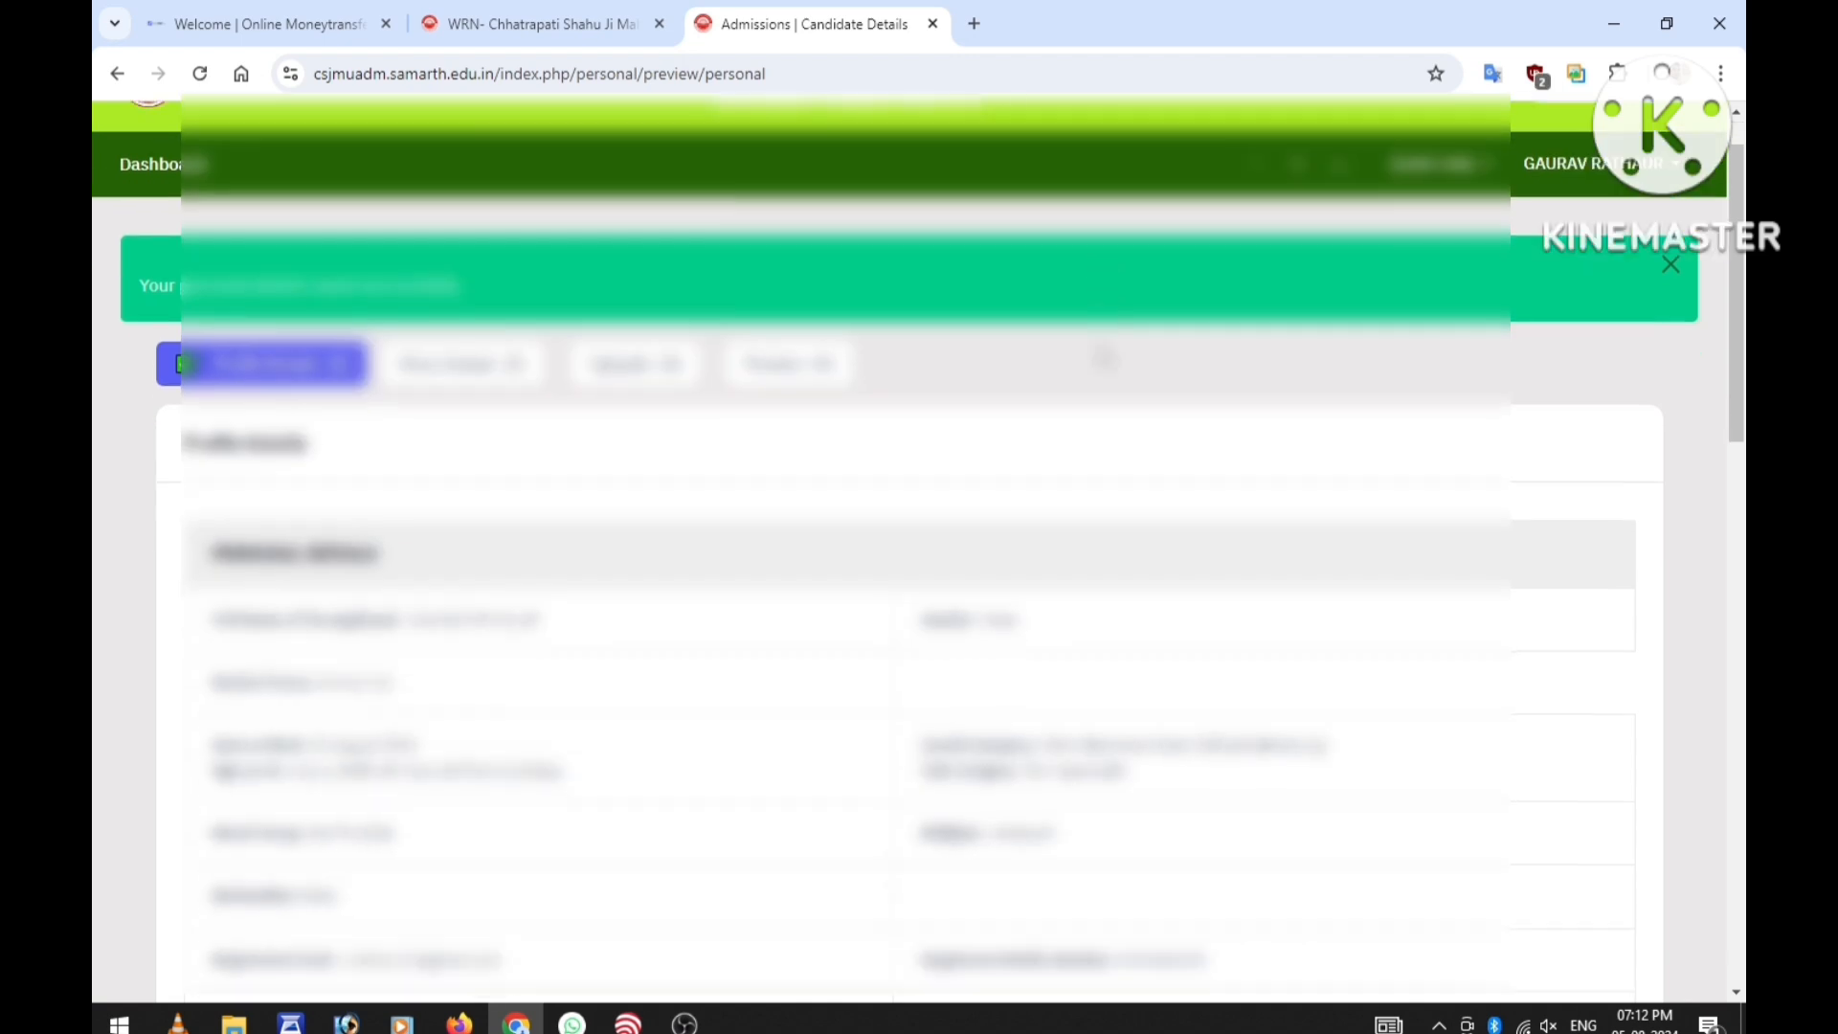
{"action": "scroll", "coordinate": [1022, 384], "scroll_direction": "down", "scroll_amount": 5}
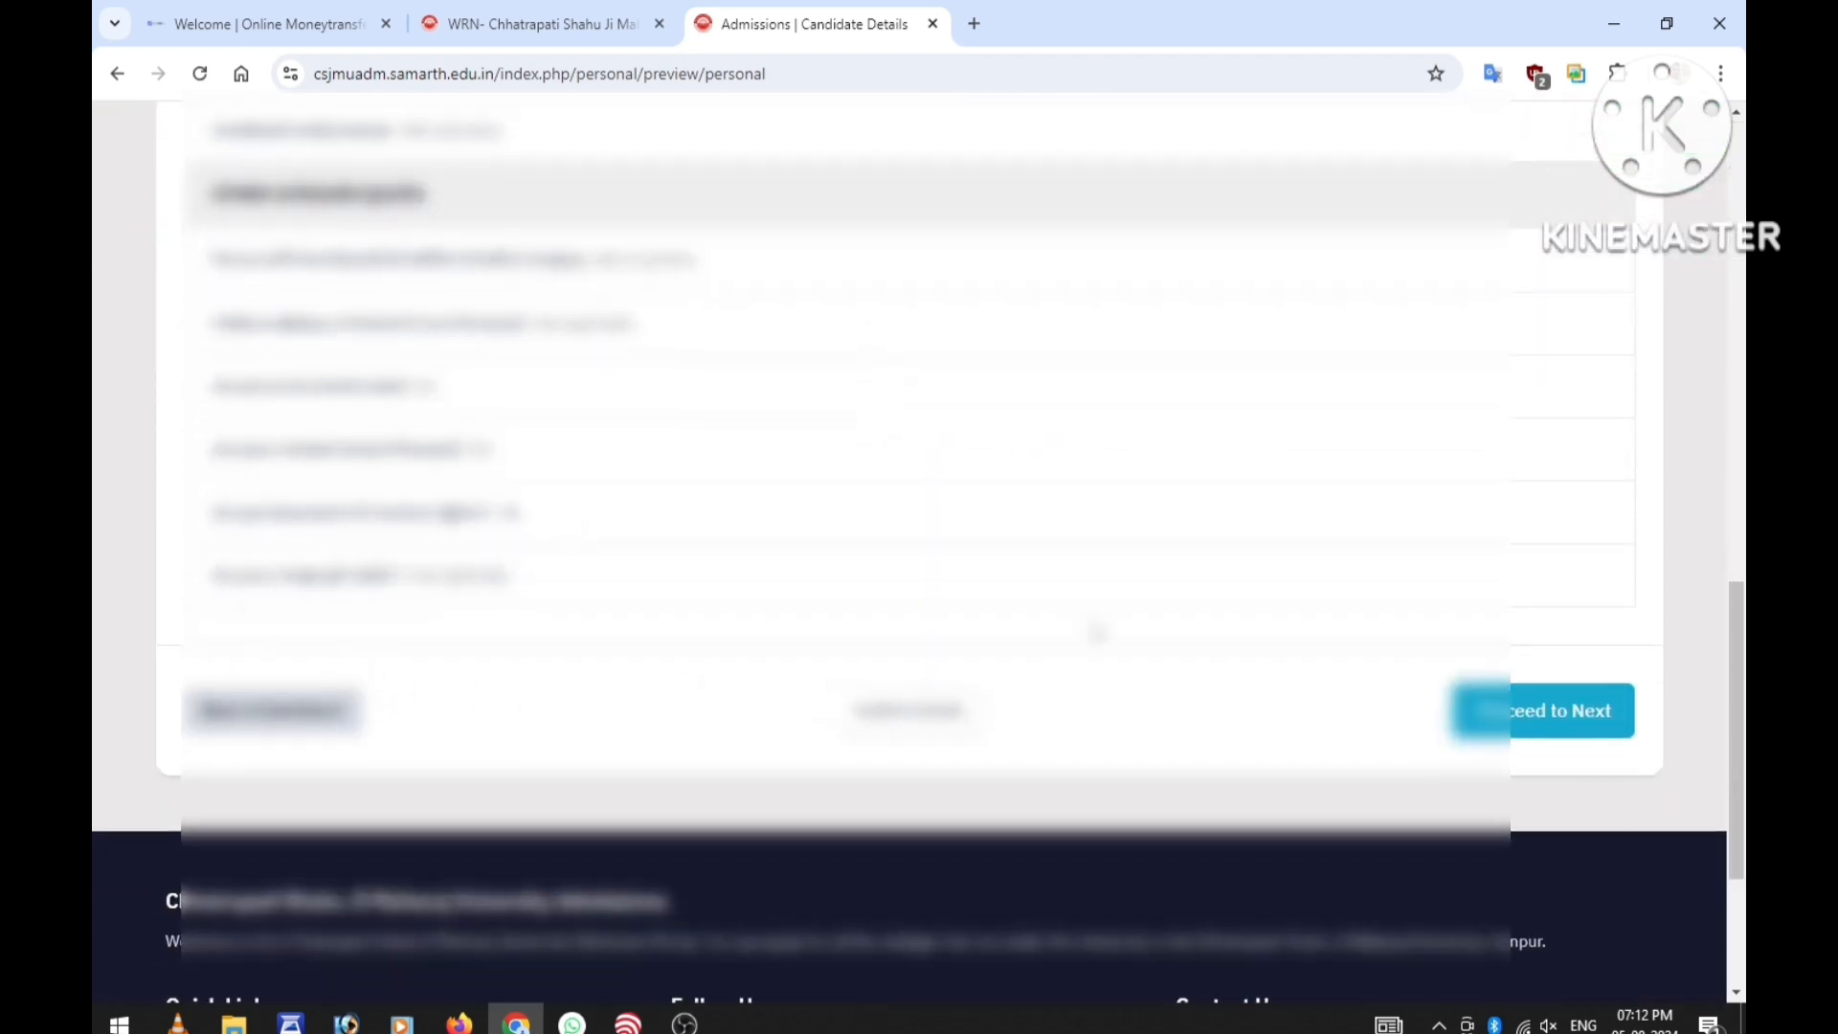
{"action": "scroll", "coordinate": [1098, 632], "scroll_direction": "up", "scroll_amount": 15}
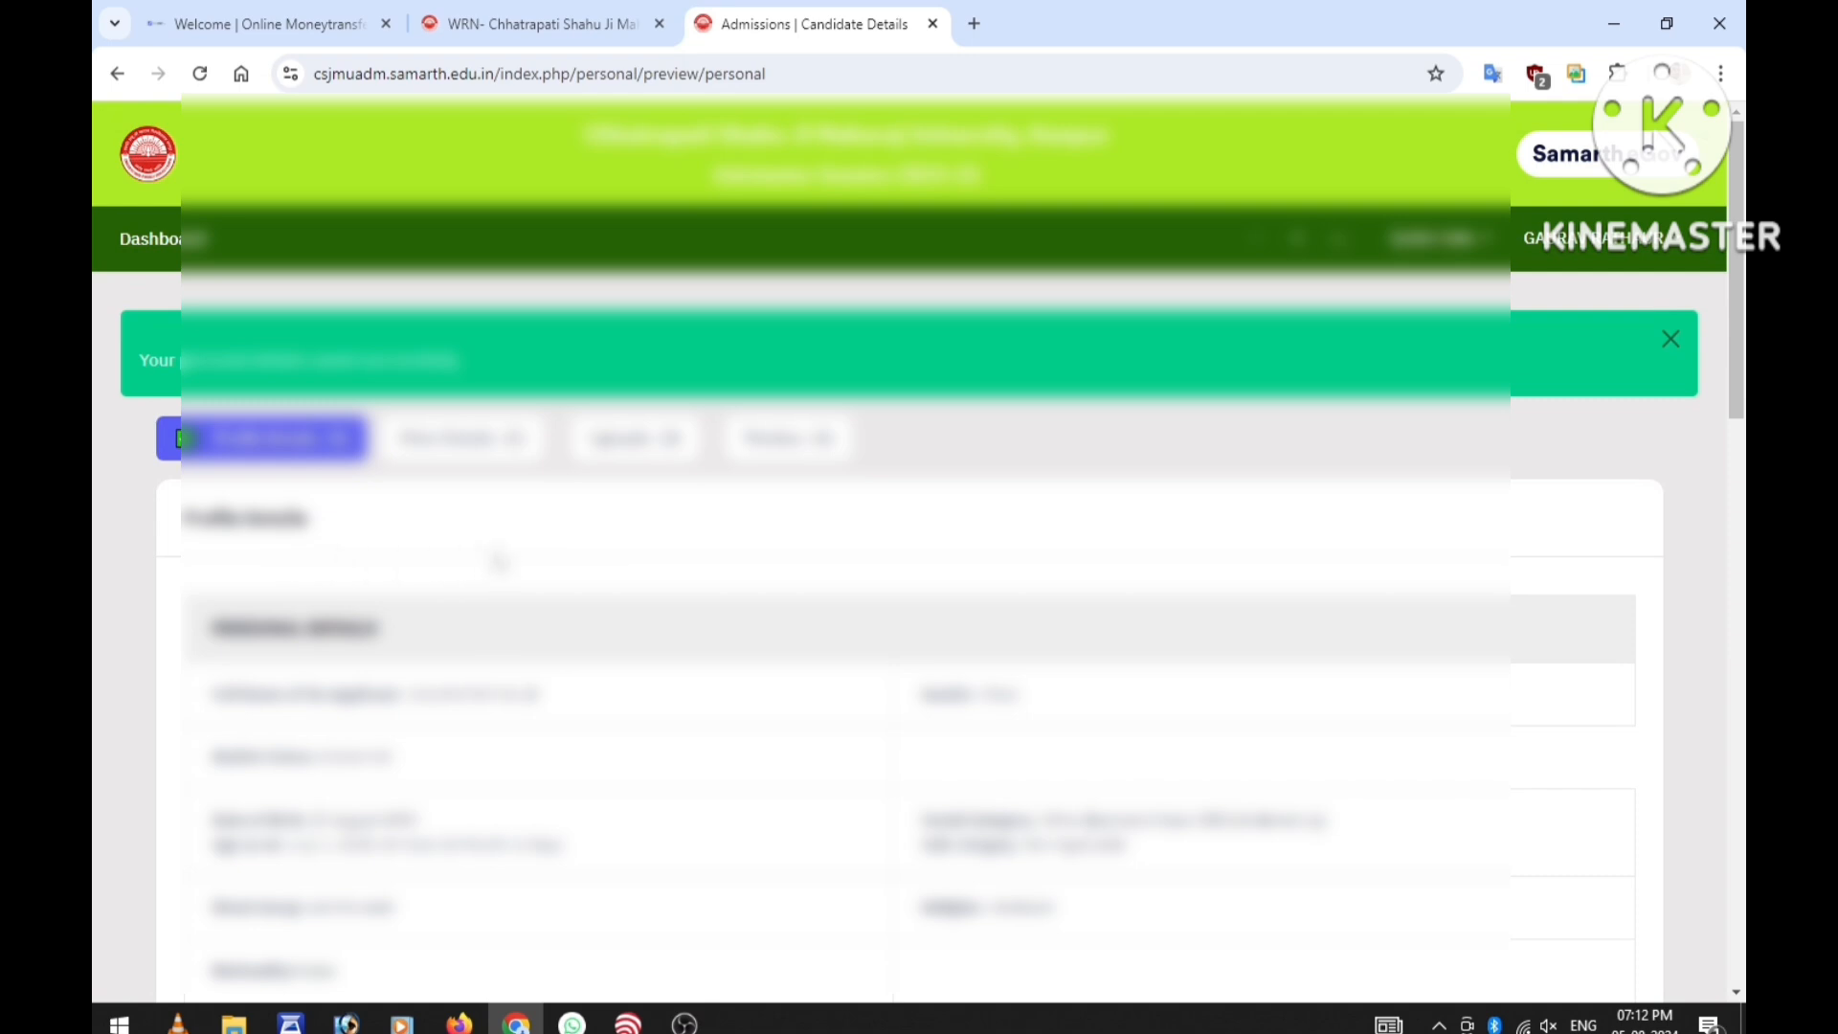
{"action": "scroll", "coordinate": [500, 563], "scroll_direction": "down", "scroll_amount": 3}
{"action": "scroll", "coordinate": [498, 561], "scroll_direction": "down", "scroll_amount": 5}
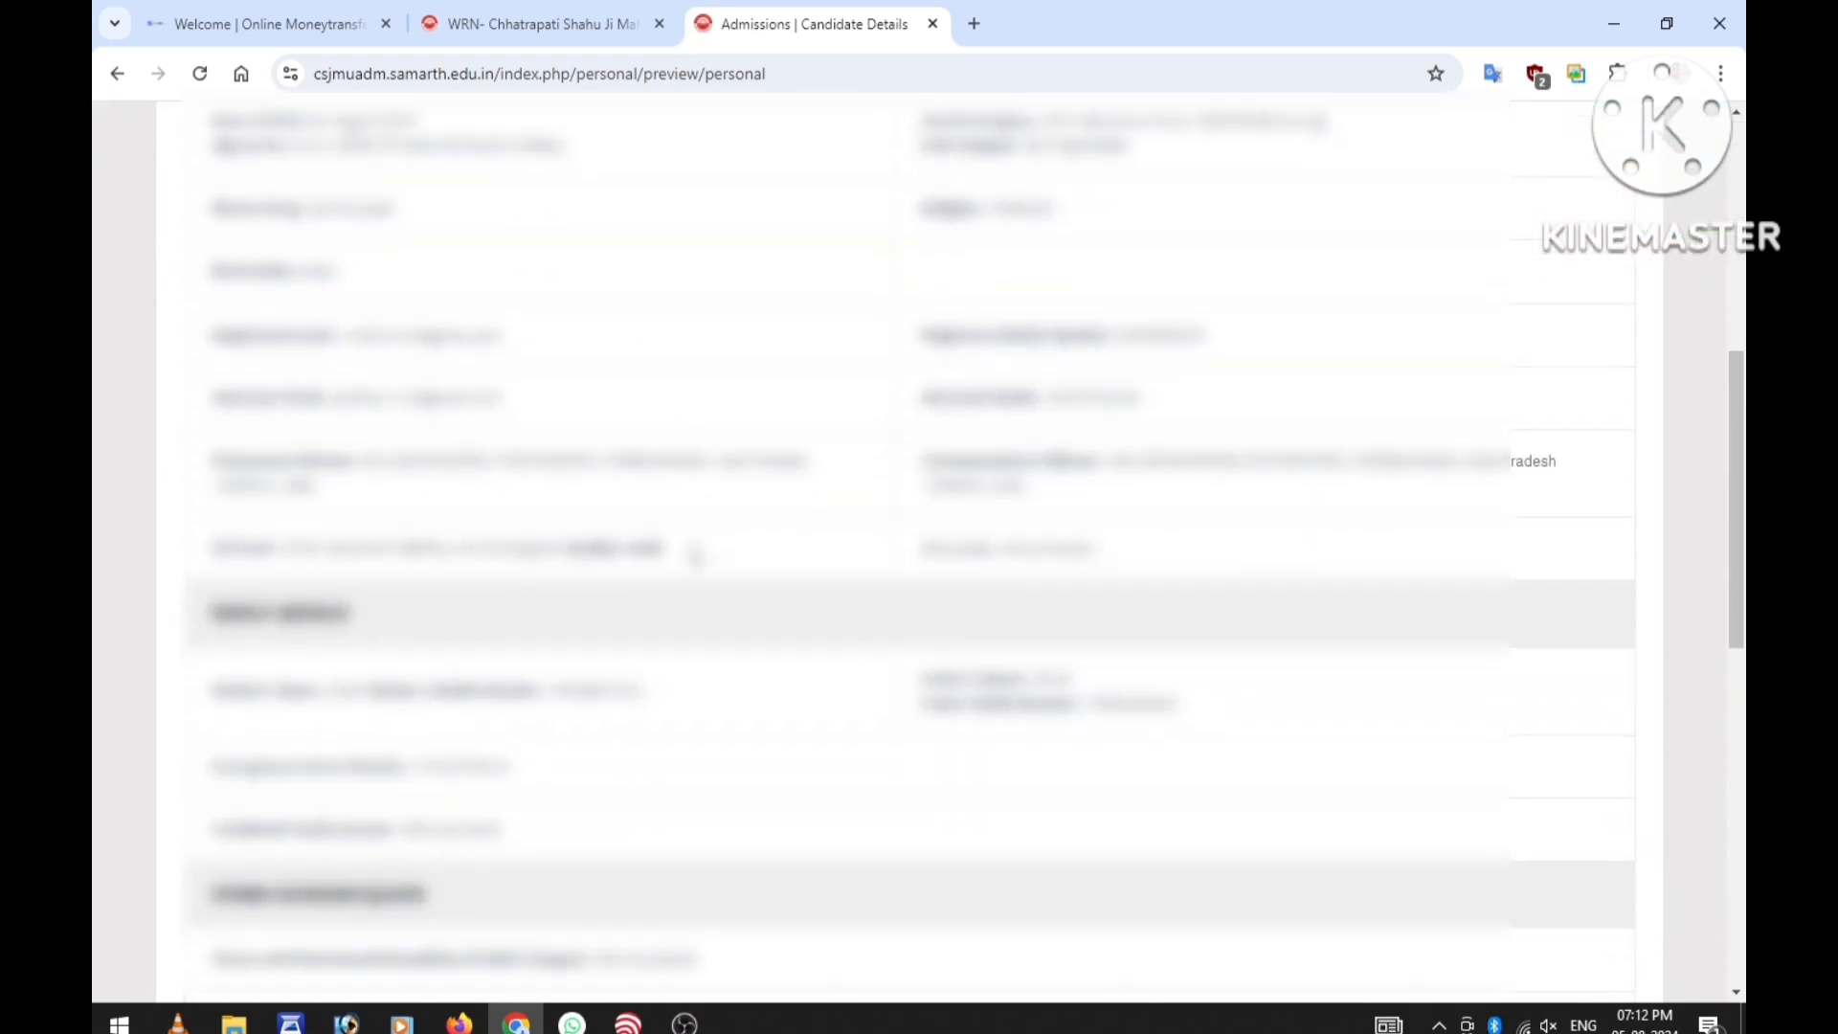
{"action": "scroll", "coordinate": [696, 556], "scroll_direction": "down", "scroll_amount": 8}
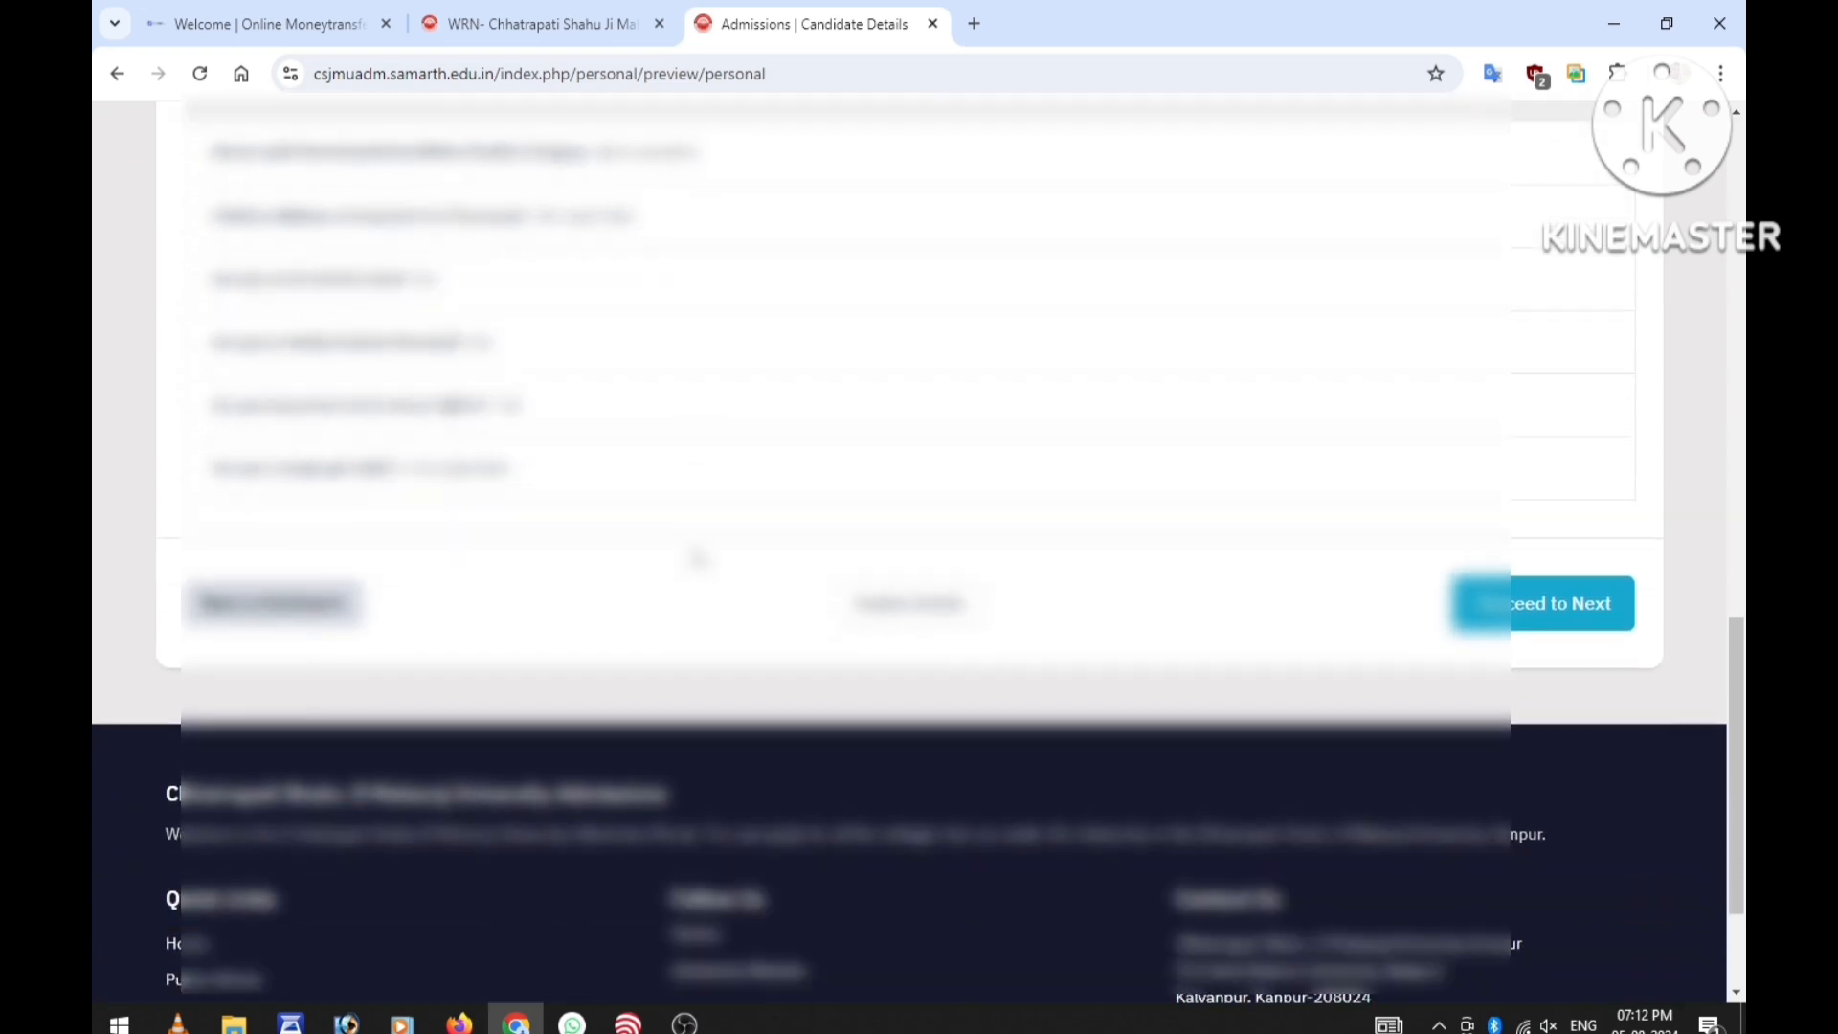
Set area type to Rural, and answer No for migration and transfer certificates
{"action": "left_click", "coordinate": [1505, 645]}
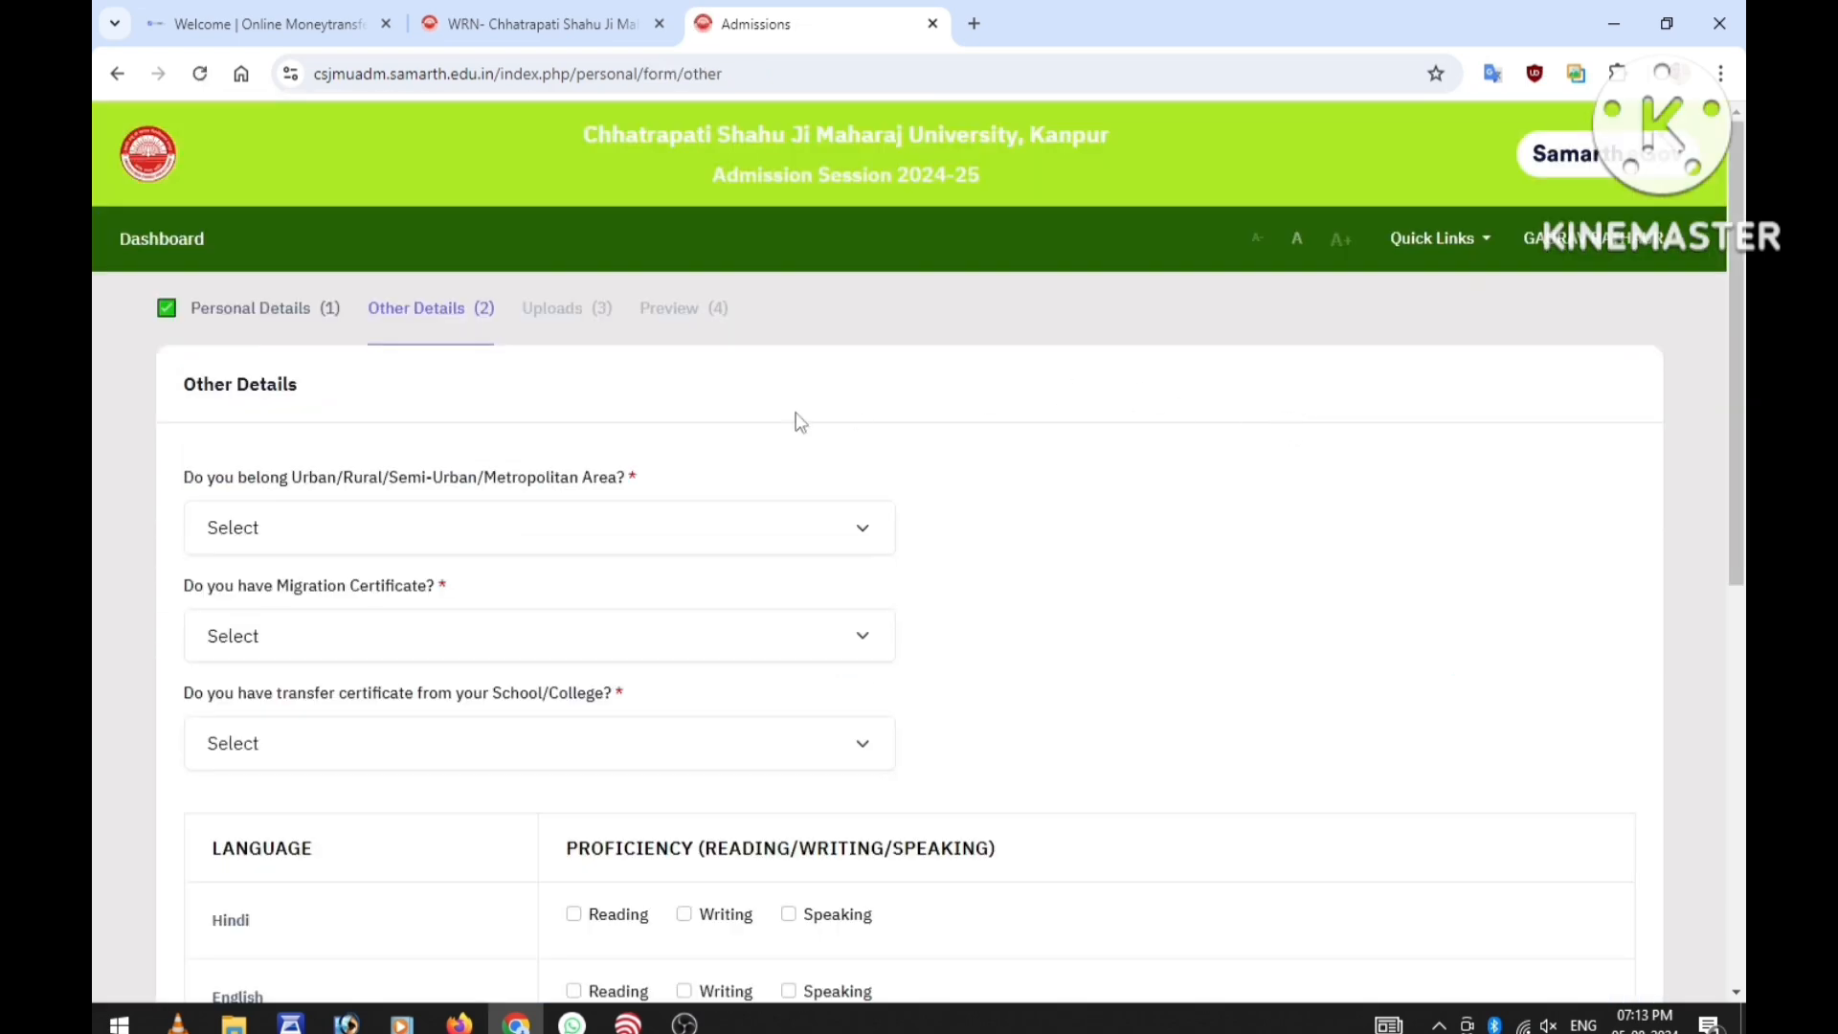
{"action": "left_click", "coordinate": [374, 527]}
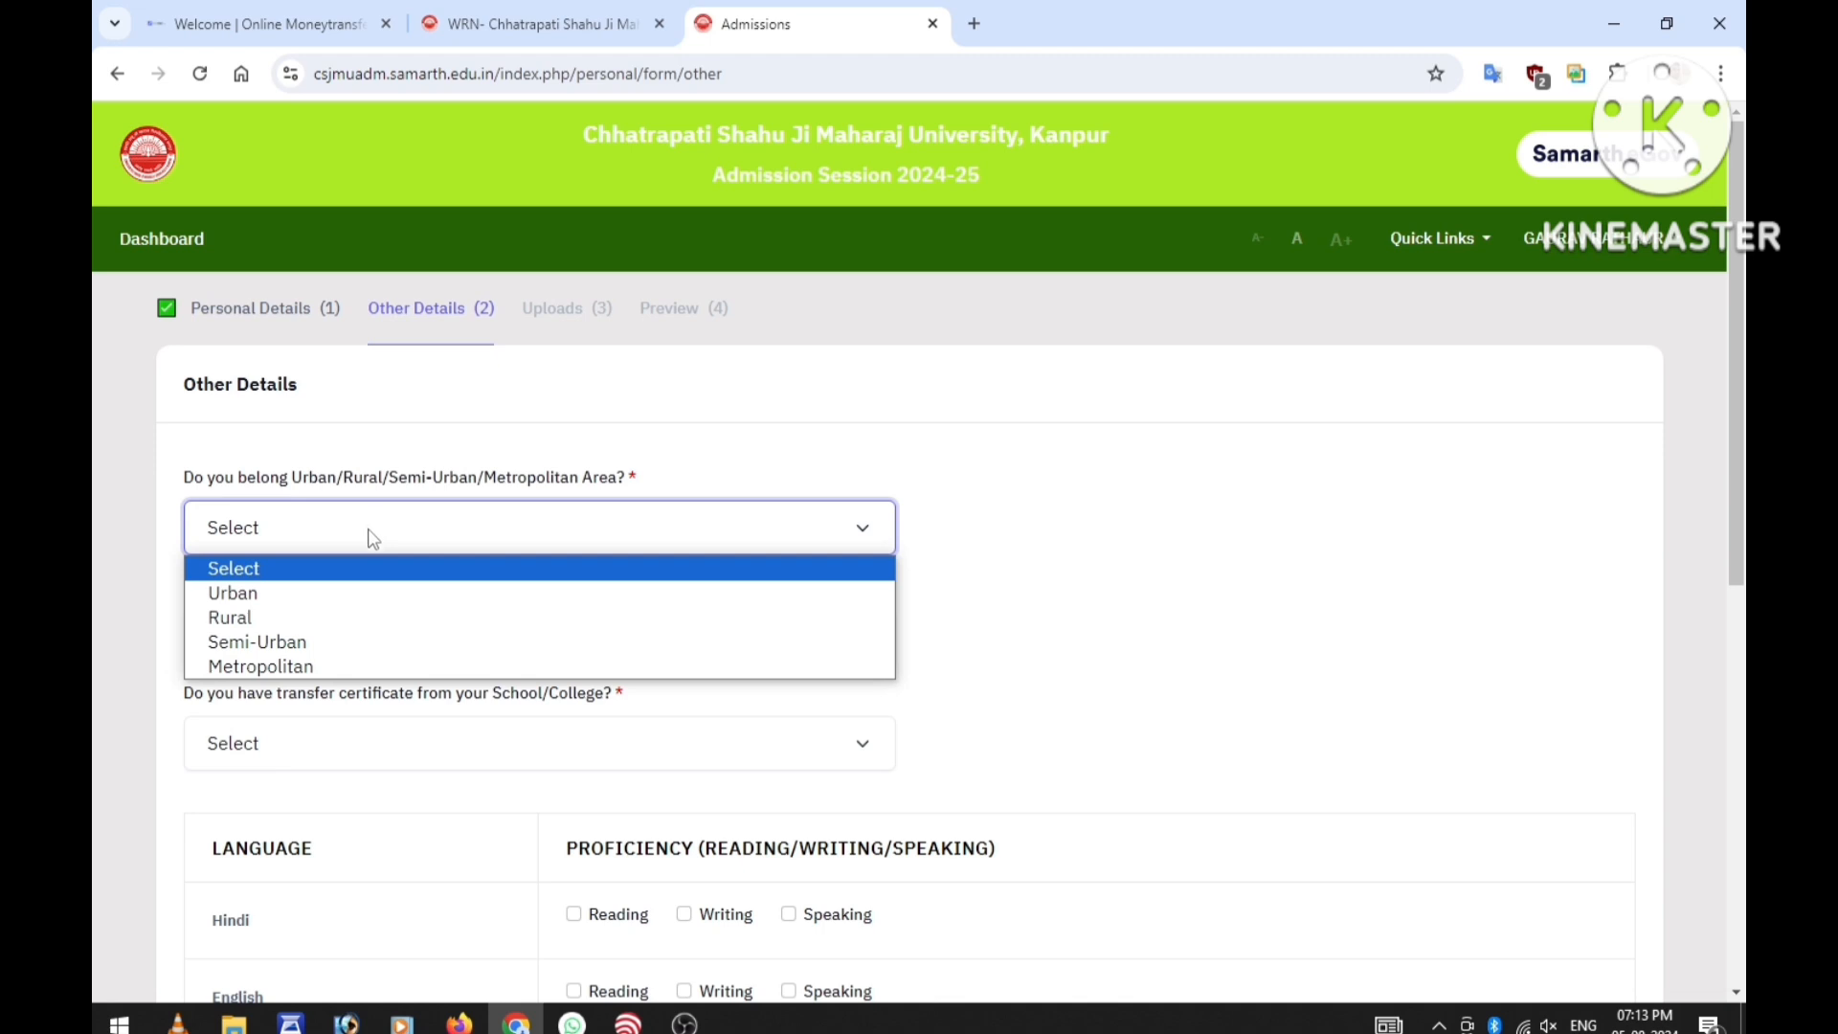
{"action": "left_click", "coordinate": [324, 618]}
{"action": "left_click", "coordinate": [316, 637]}
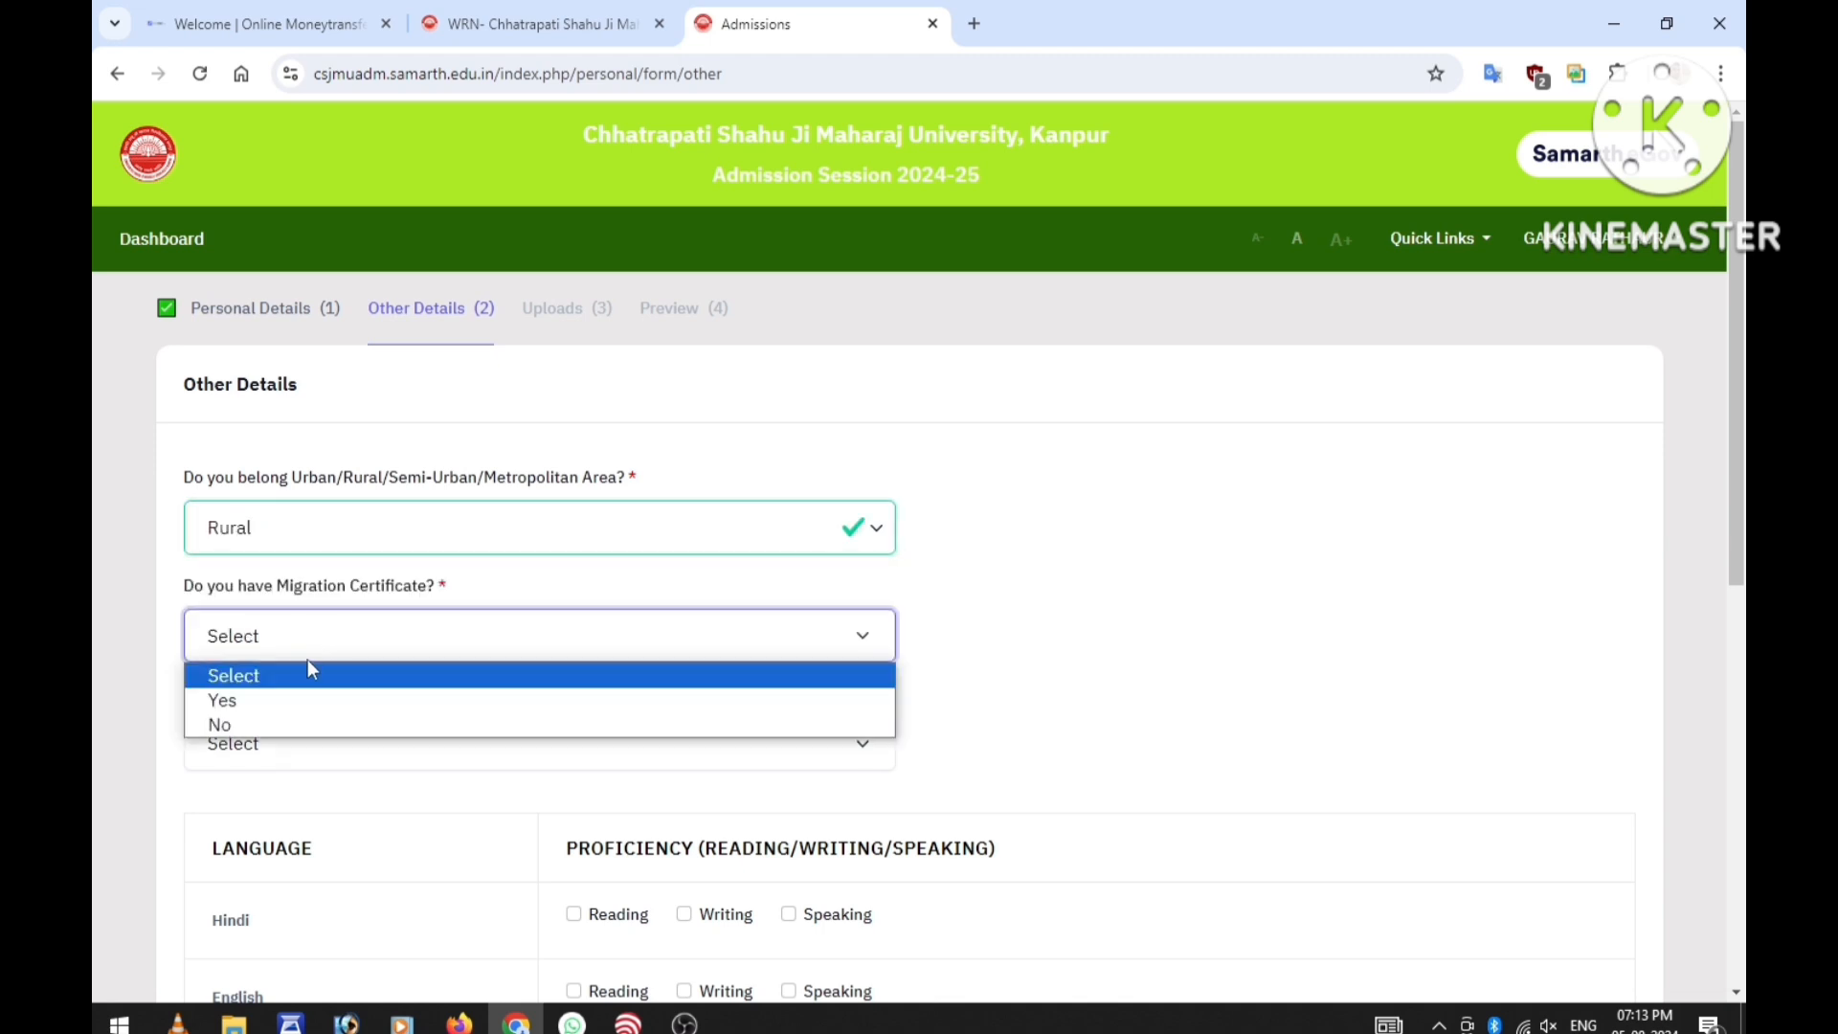
{"action": "left_click", "coordinate": [255, 723]}
{"action": "scroll", "coordinate": [522, 588], "scroll_direction": "down", "scroll_amount": 1}
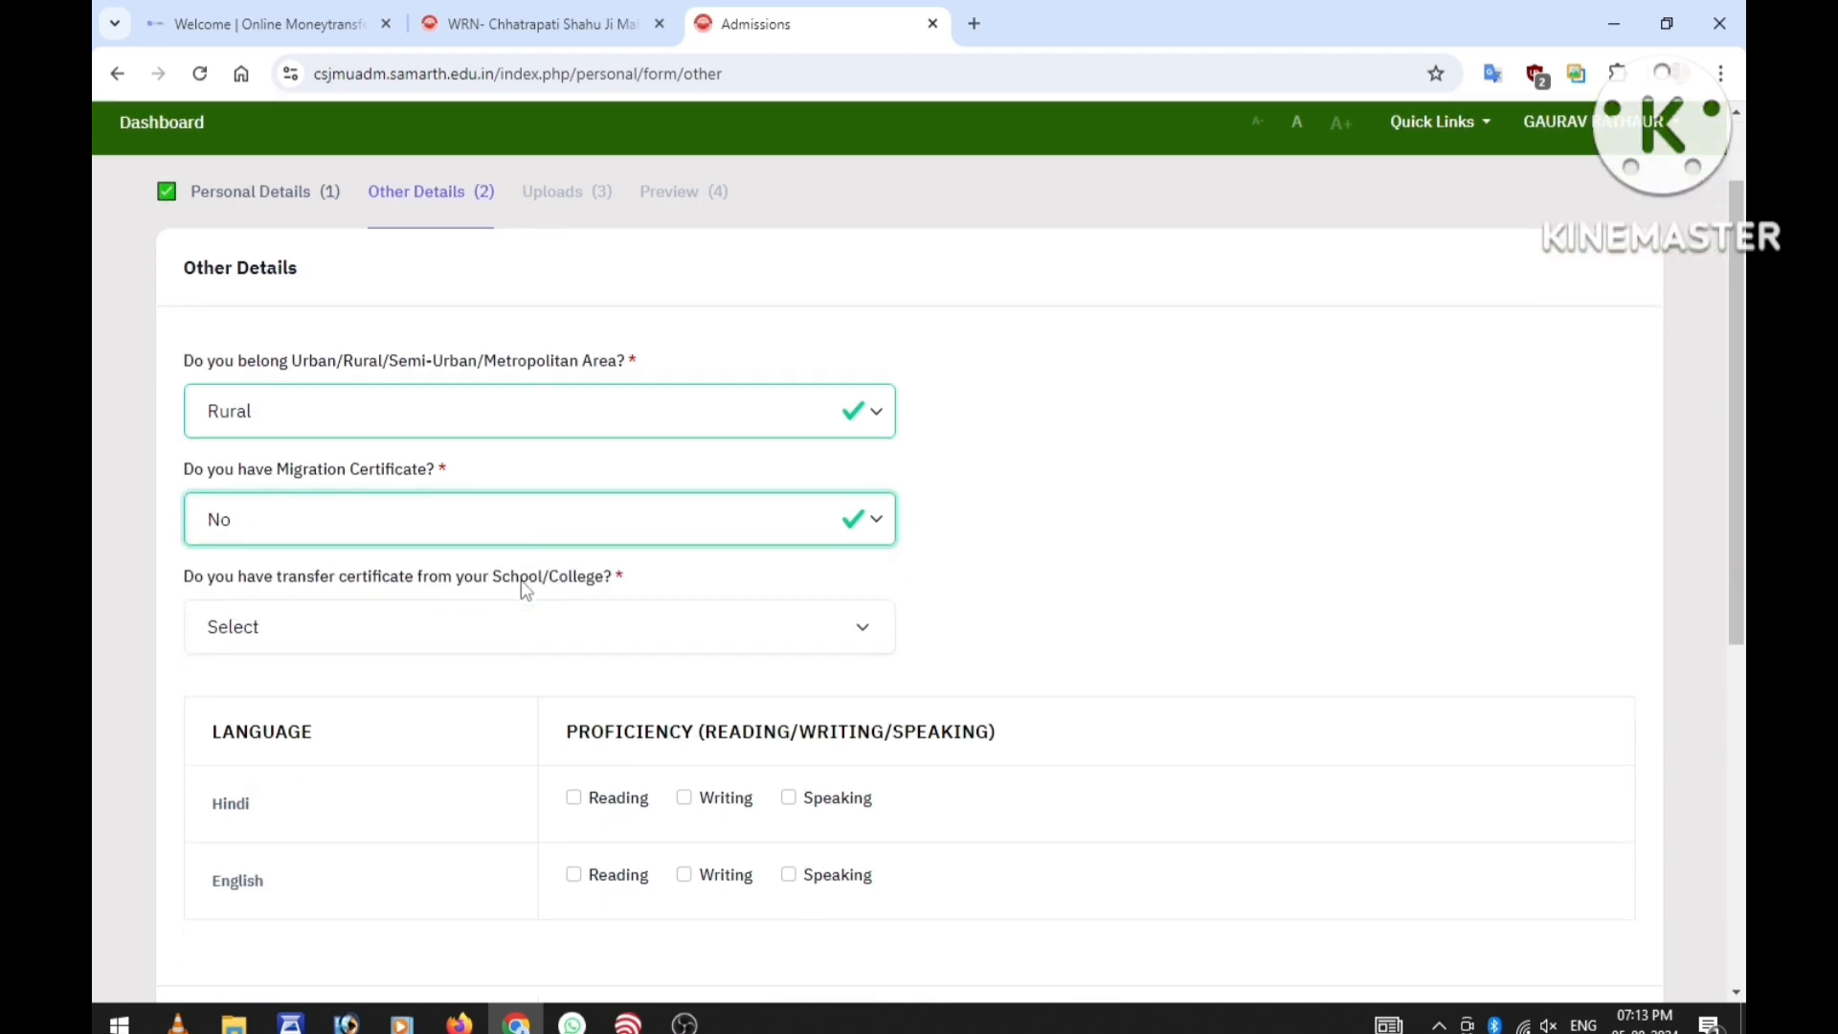
{"action": "left_click", "coordinate": [388, 624]}
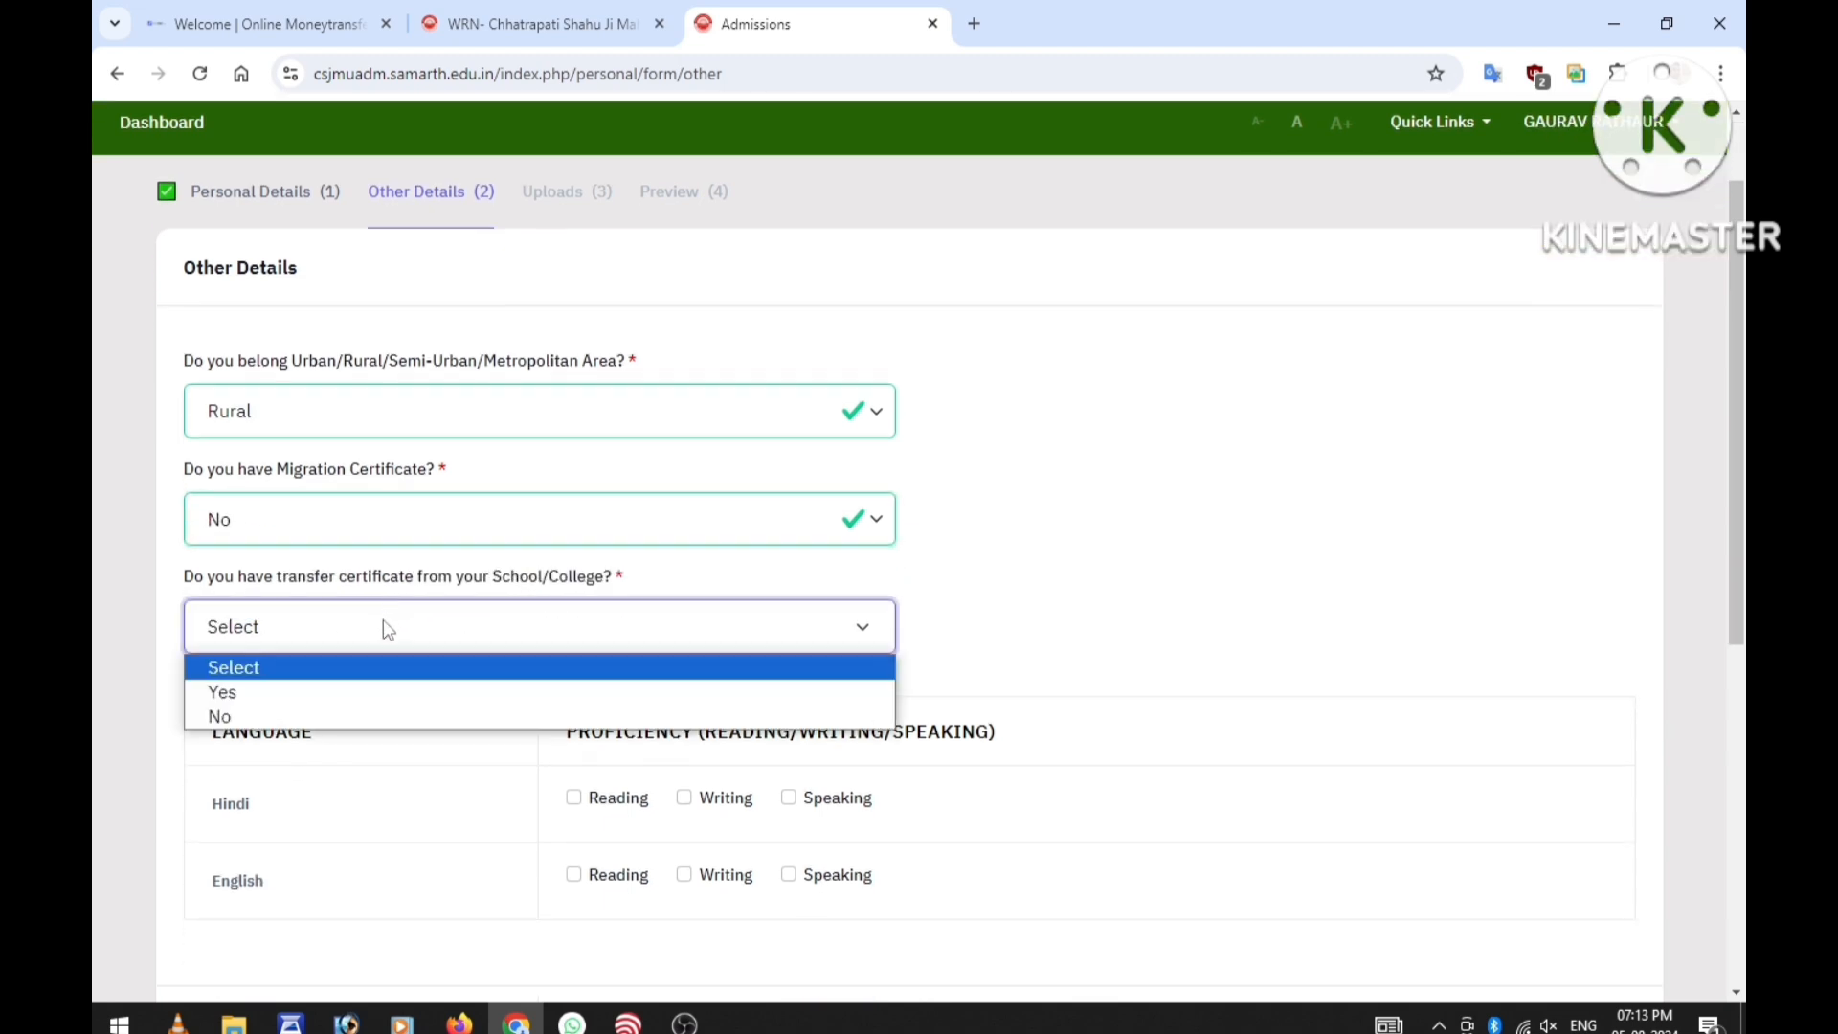
{"action": "left_click", "coordinate": [329, 713]}
{"action": "scroll", "coordinate": [570, 549], "scroll_direction": "down", "scroll_amount": 1}
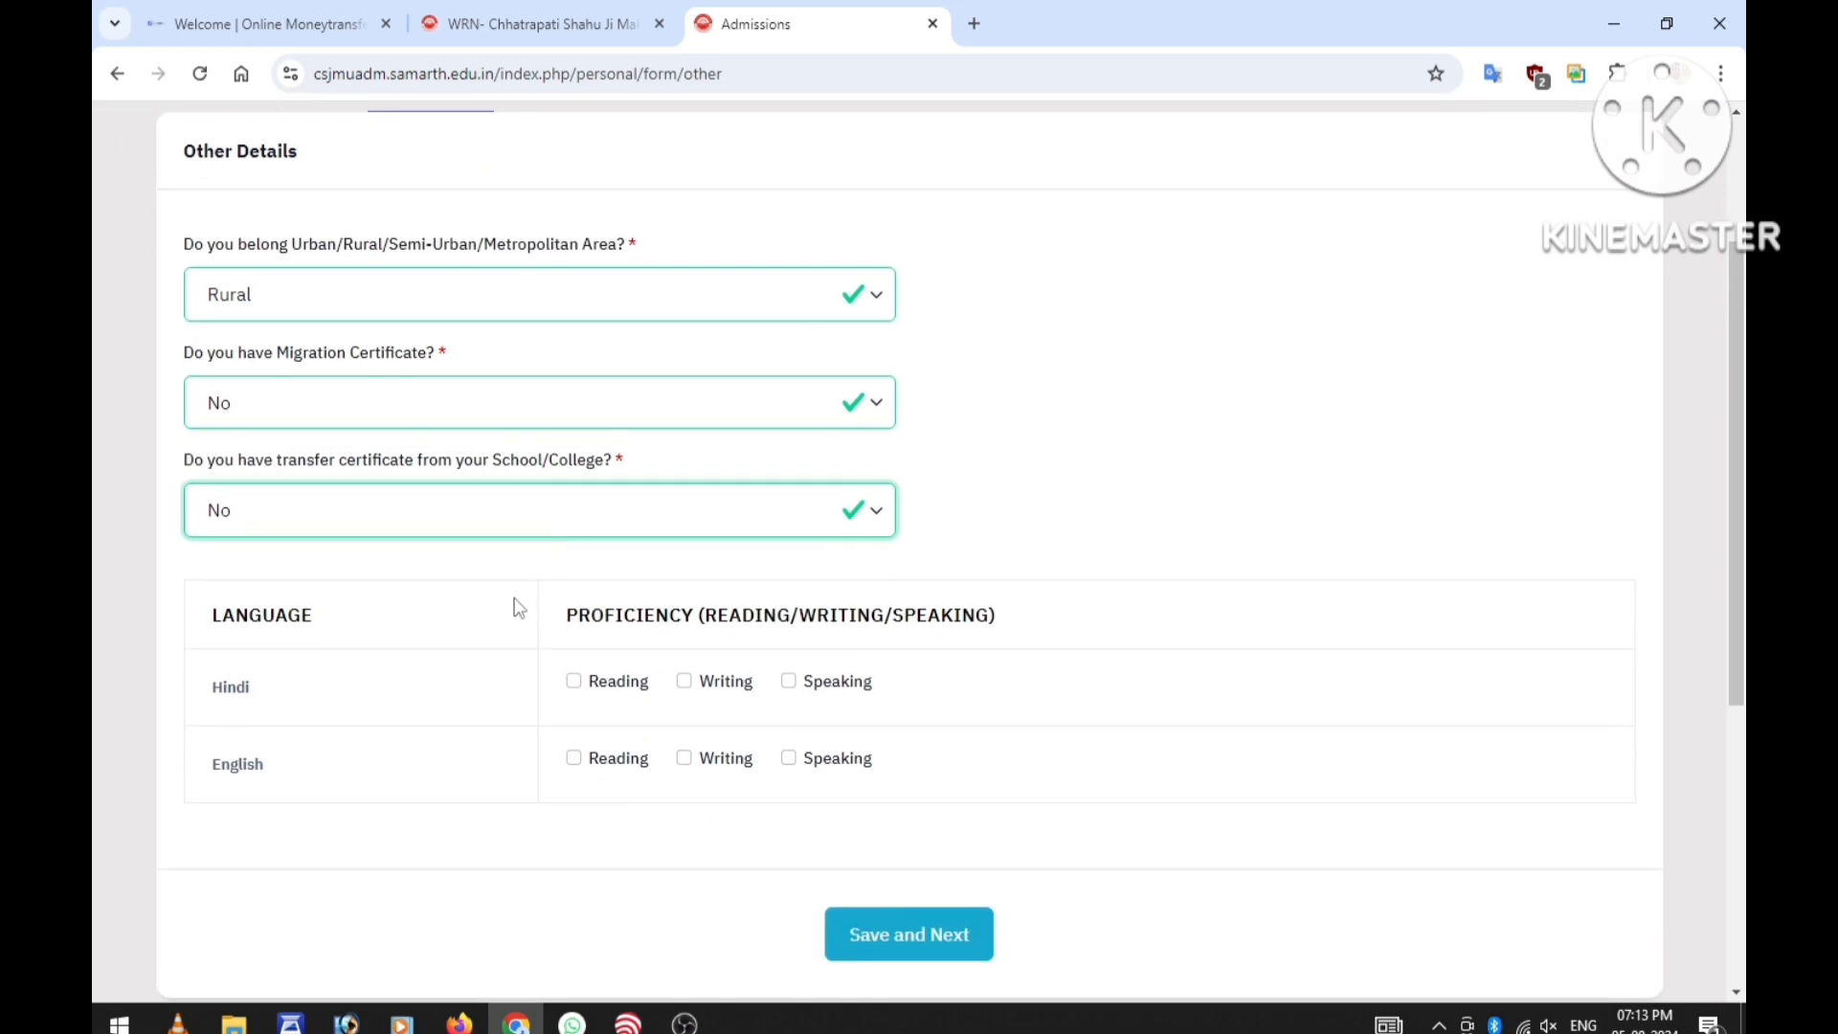
Mark reading, writing and speaking proficiency in Hindi and English, then save
{"action": "left_click", "coordinate": [573, 681]}
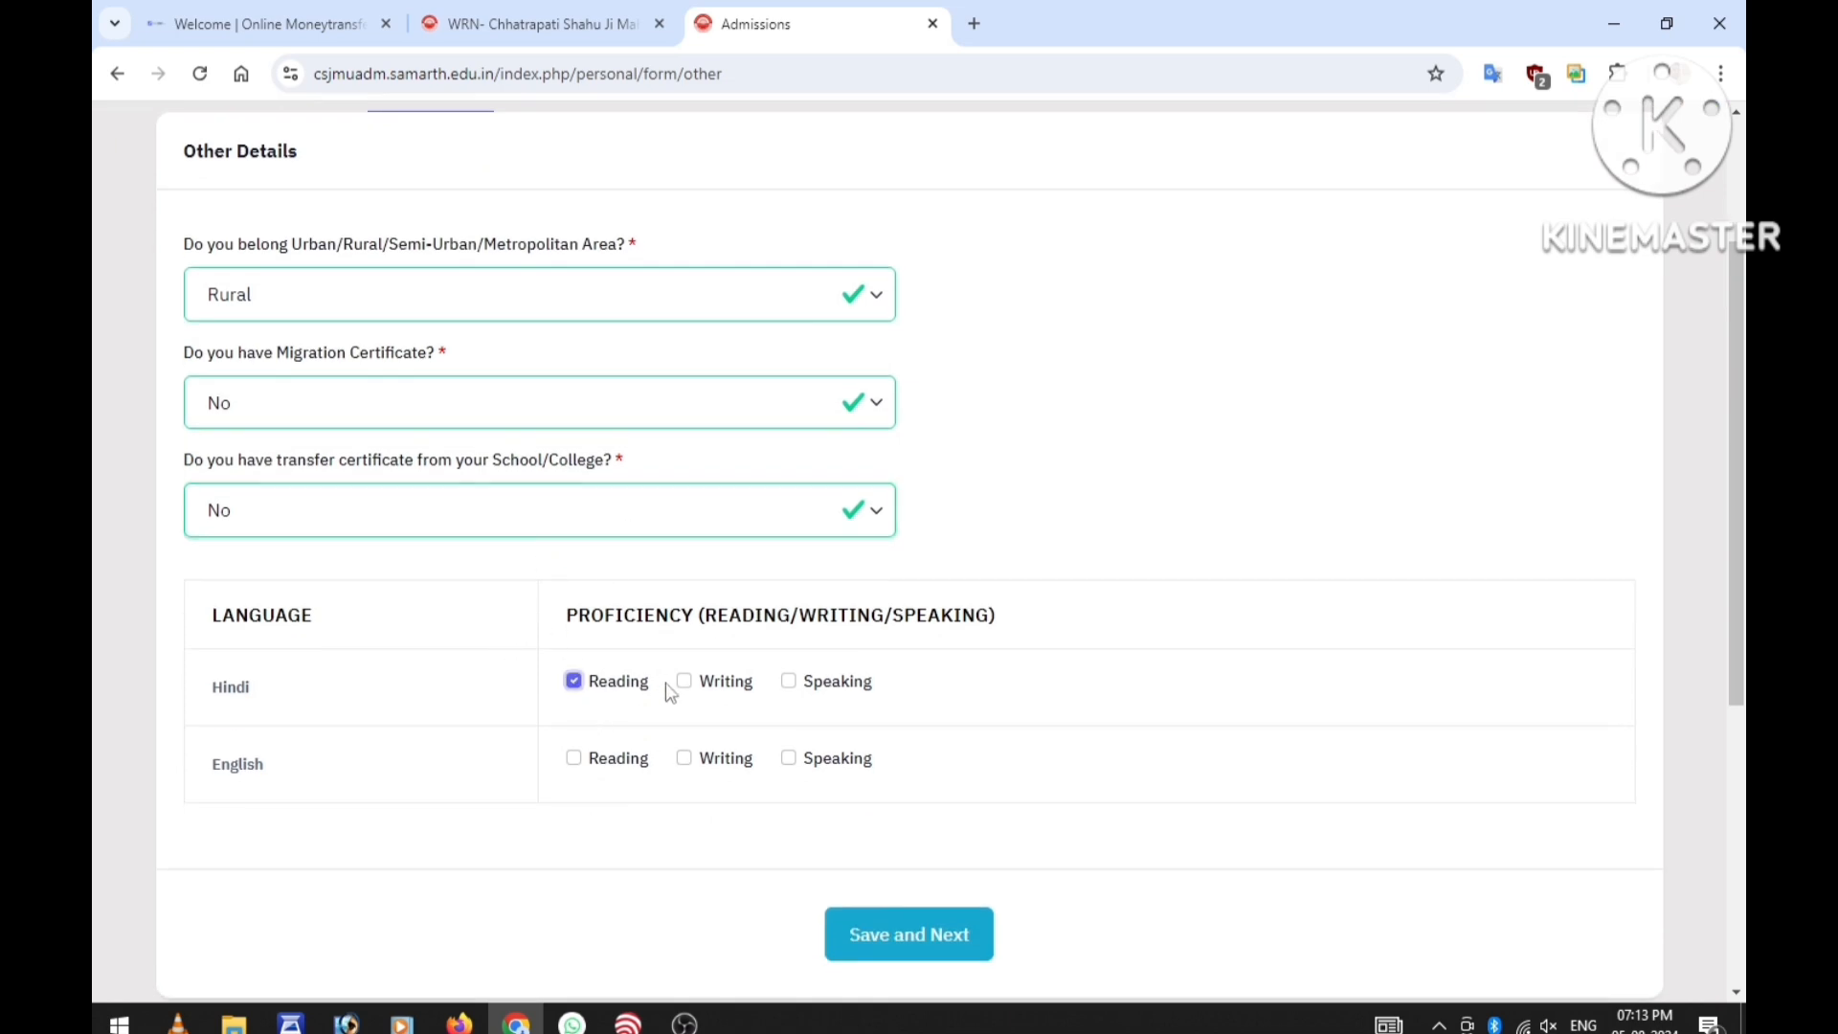
{"action": "left_click", "coordinate": [685, 683]}
{"action": "left_click", "coordinate": [788, 682]}
{"action": "left_click", "coordinate": [788, 758]}
{"action": "left_click", "coordinate": [684, 758]}
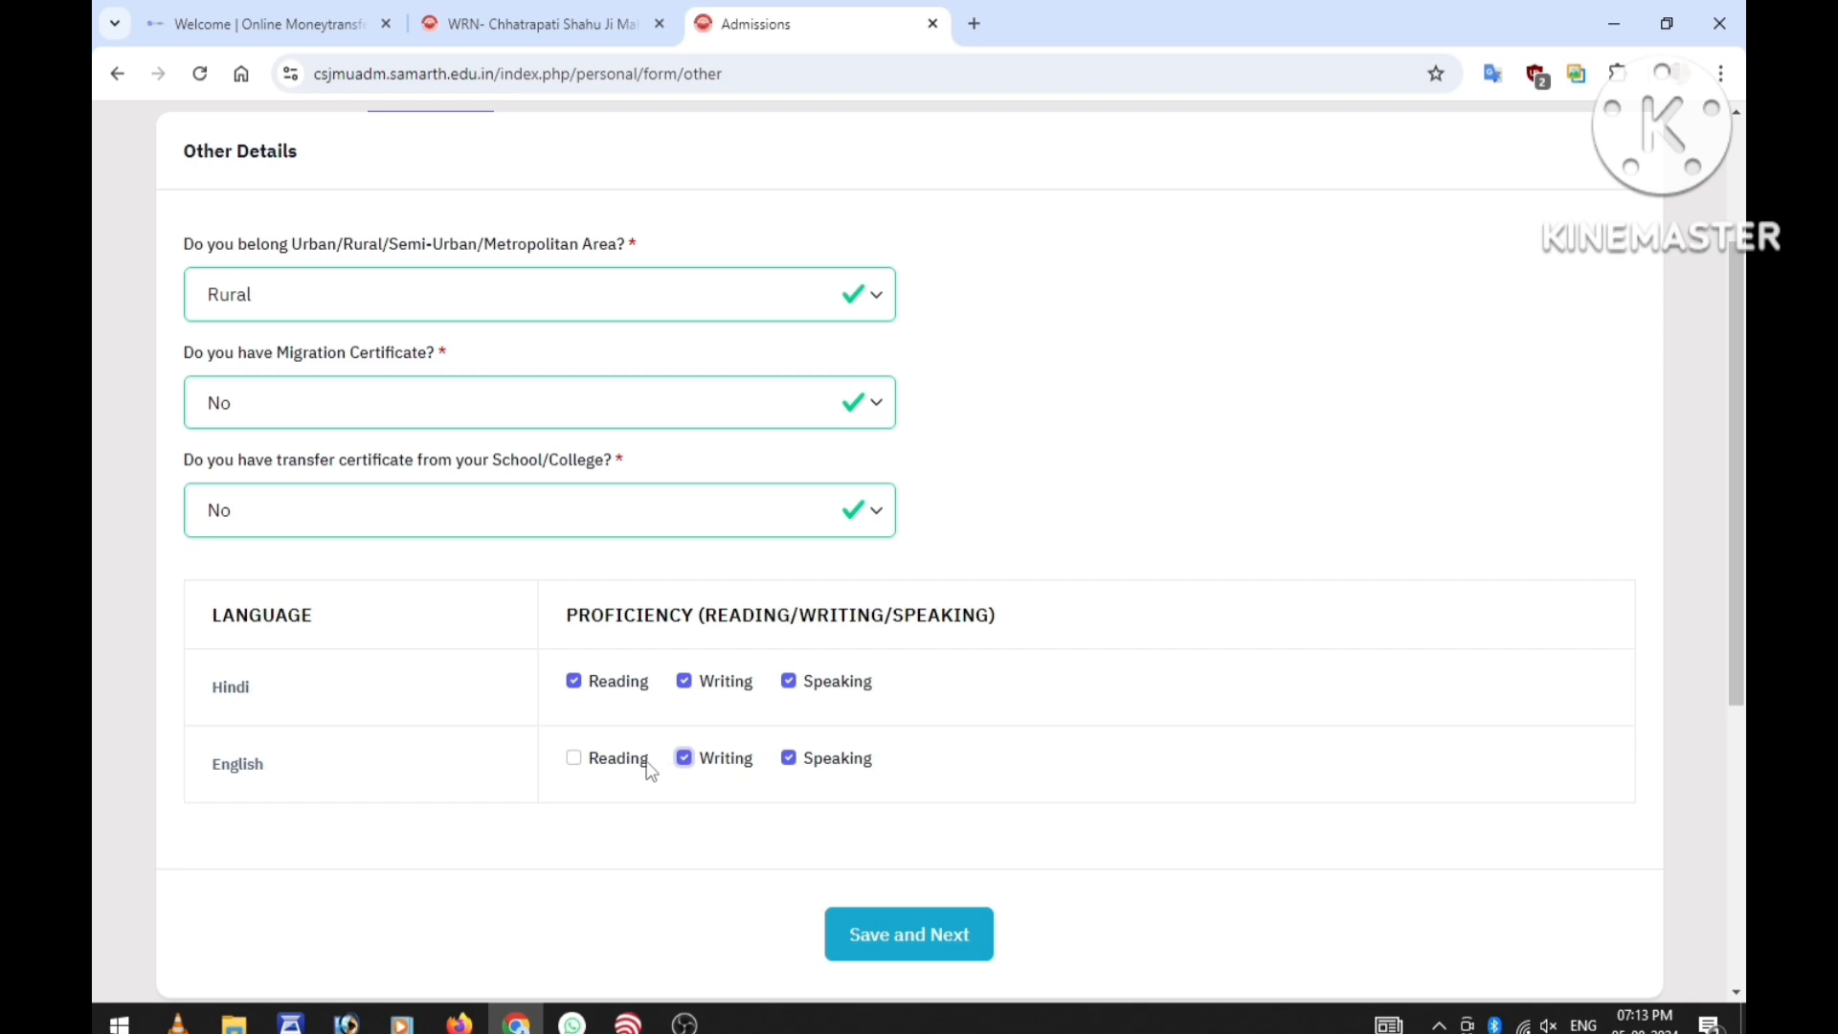
{"action": "left_click", "coordinate": [573, 759]}
{"action": "left_click", "coordinate": [874, 946]}
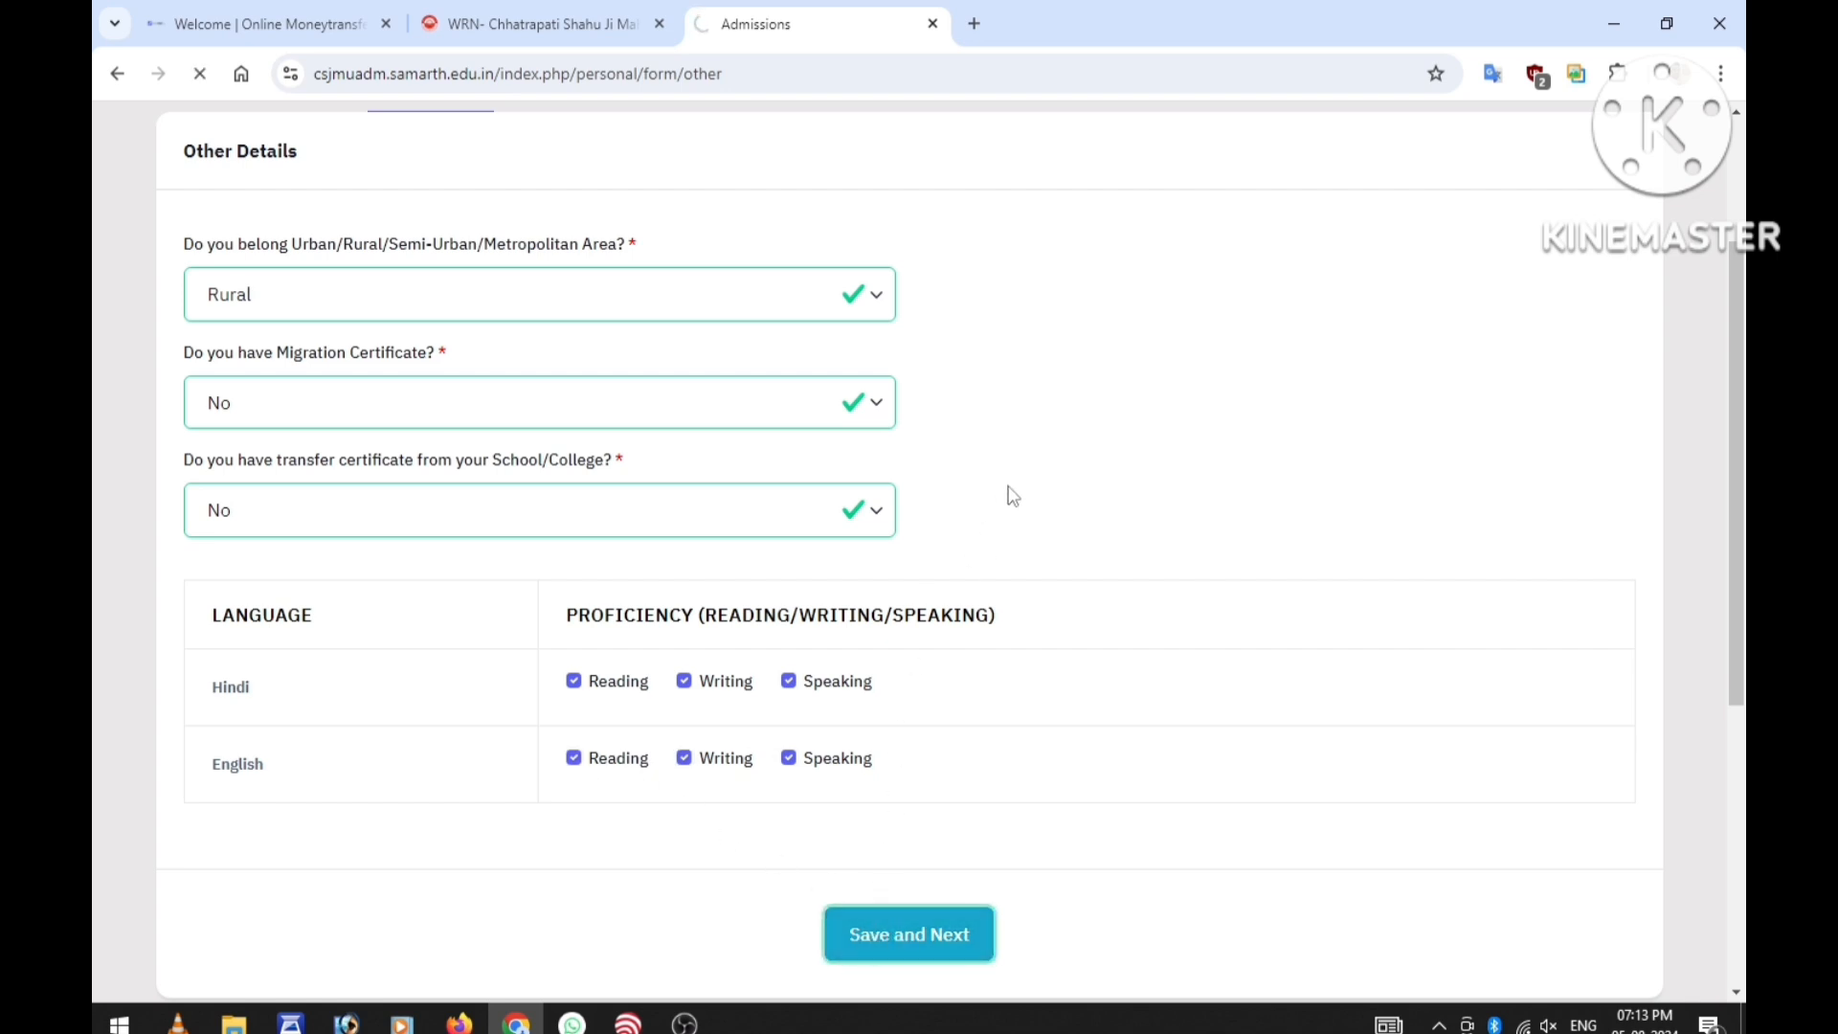
Open the Link ABC/APAAR ID page from the saved Other Details preview
{"action": "scroll", "coordinate": [1120, 416], "scroll_direction": "down", "scroll_amount": 4}
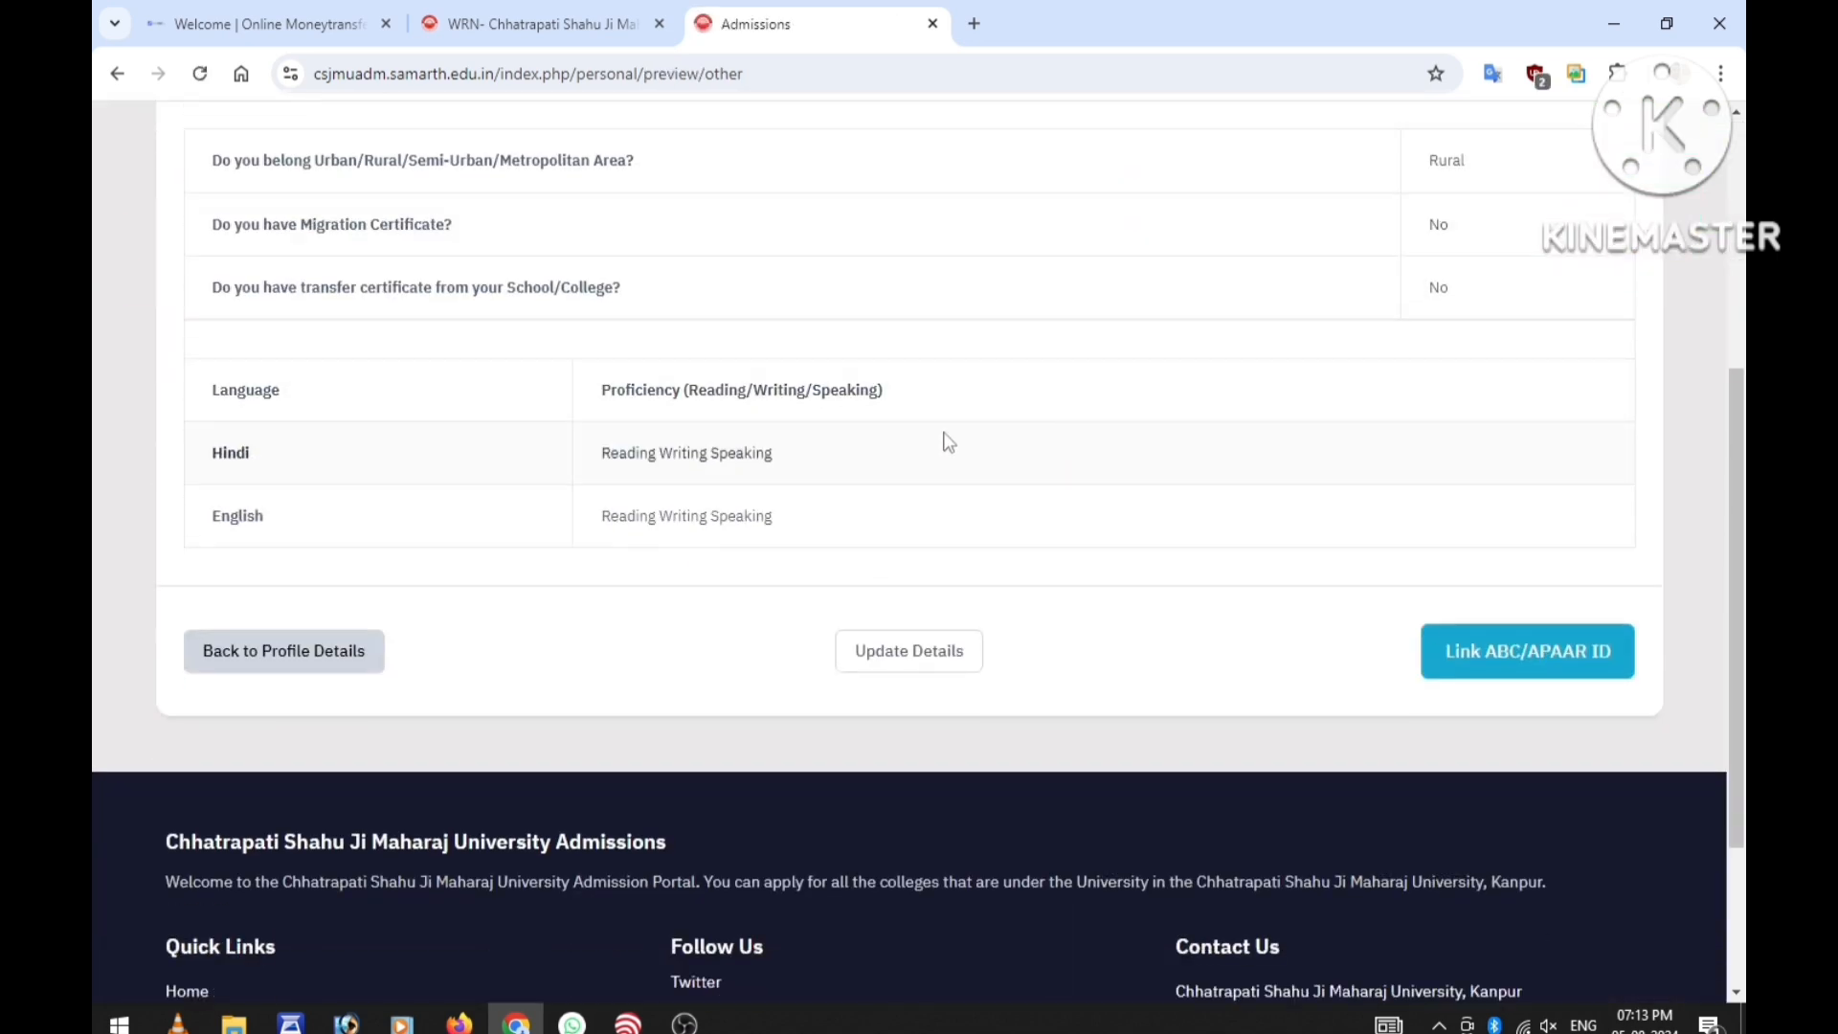
{"action": "scroll", "coordinate": [655, 349], "scroll_direction": "up", "scroll_amount": 1}
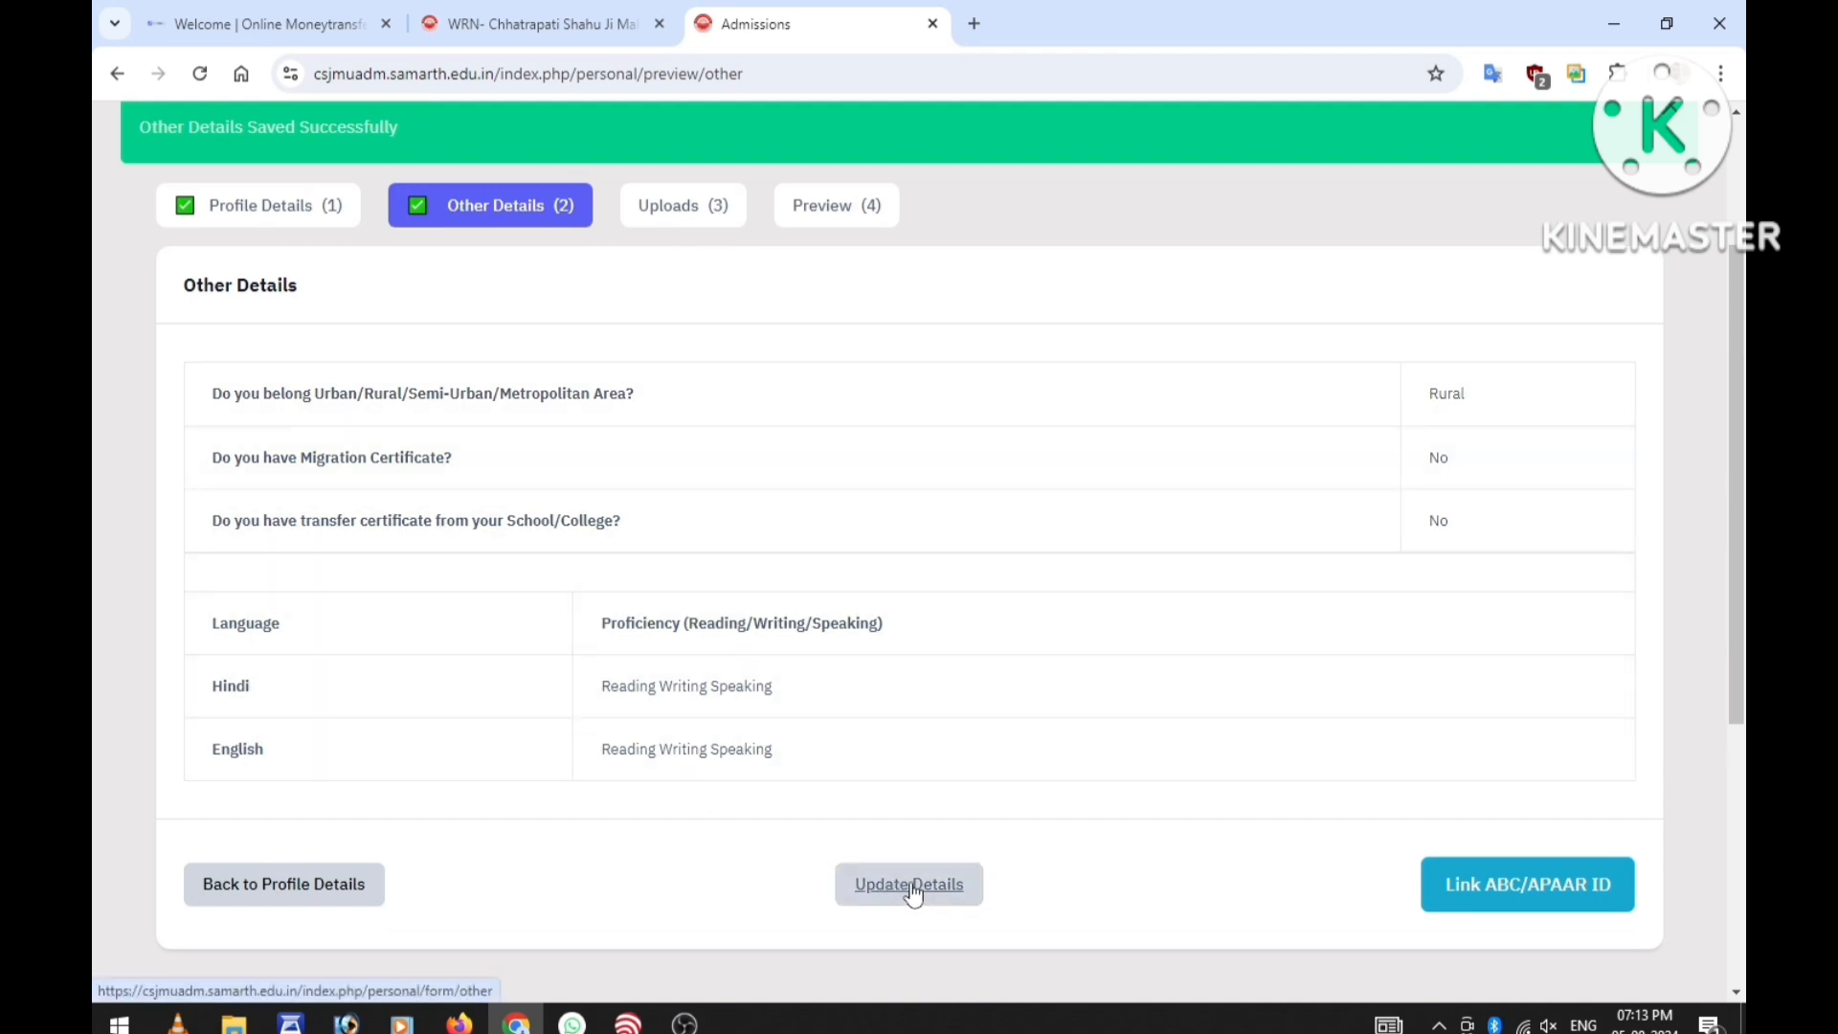
{"action": "left_click", "coordinate": [1492, 903]}
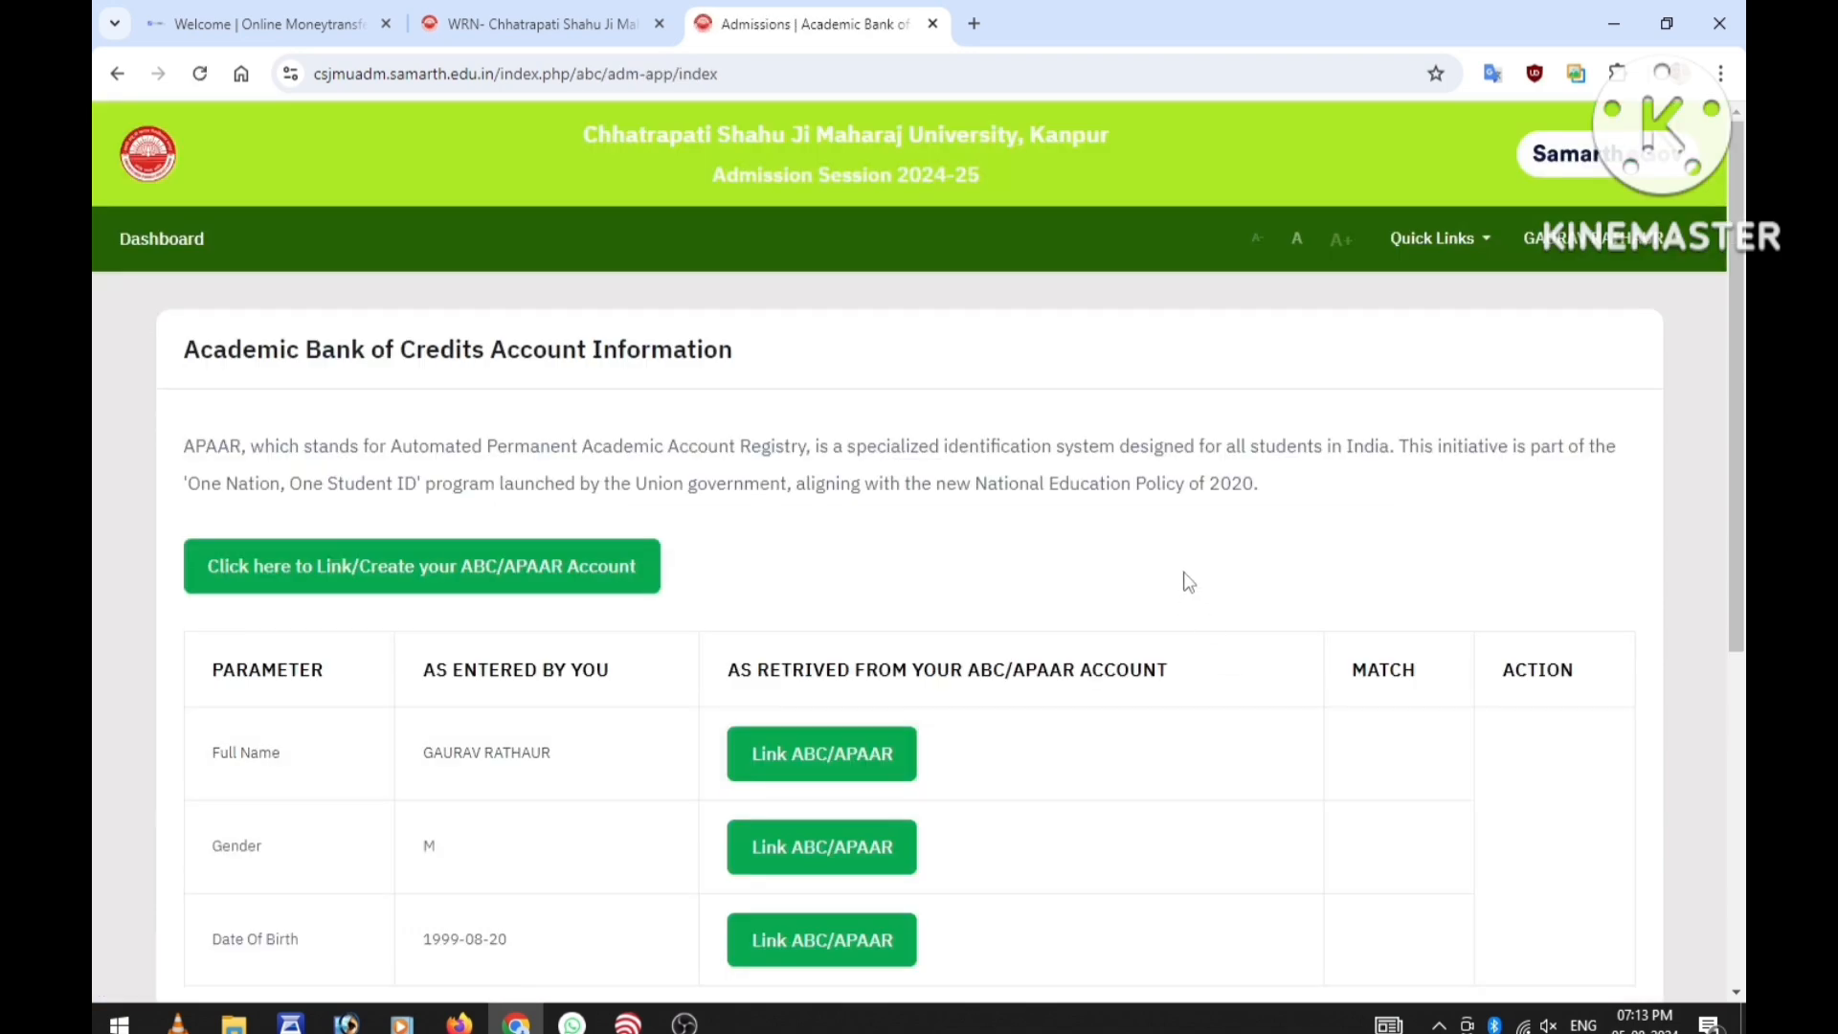
{"action": "scroll", "coordinate": [1079, 493], "scroll_direction": "down", "scroll_amount": 1}
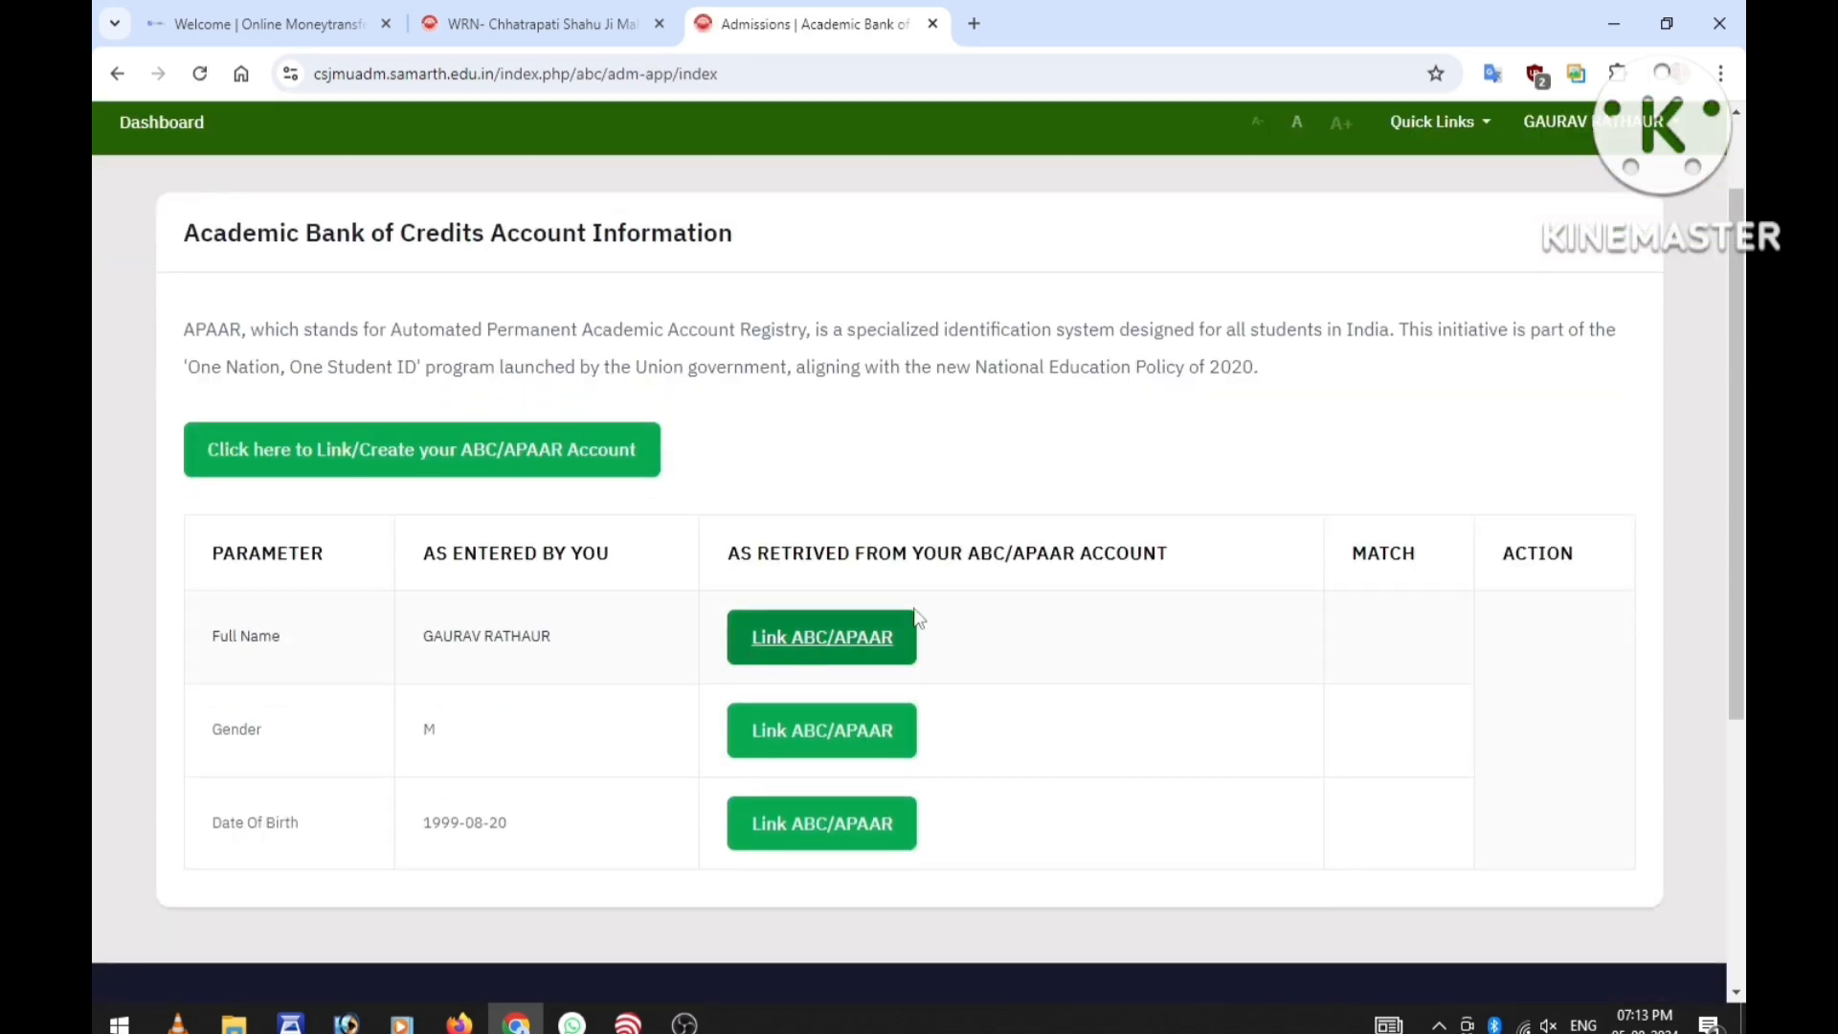
Try signing in to DigiLocker with an Aadhaar number, then go back after it's rejected
{"action": "left_click", "coordinate": [852, 637]}
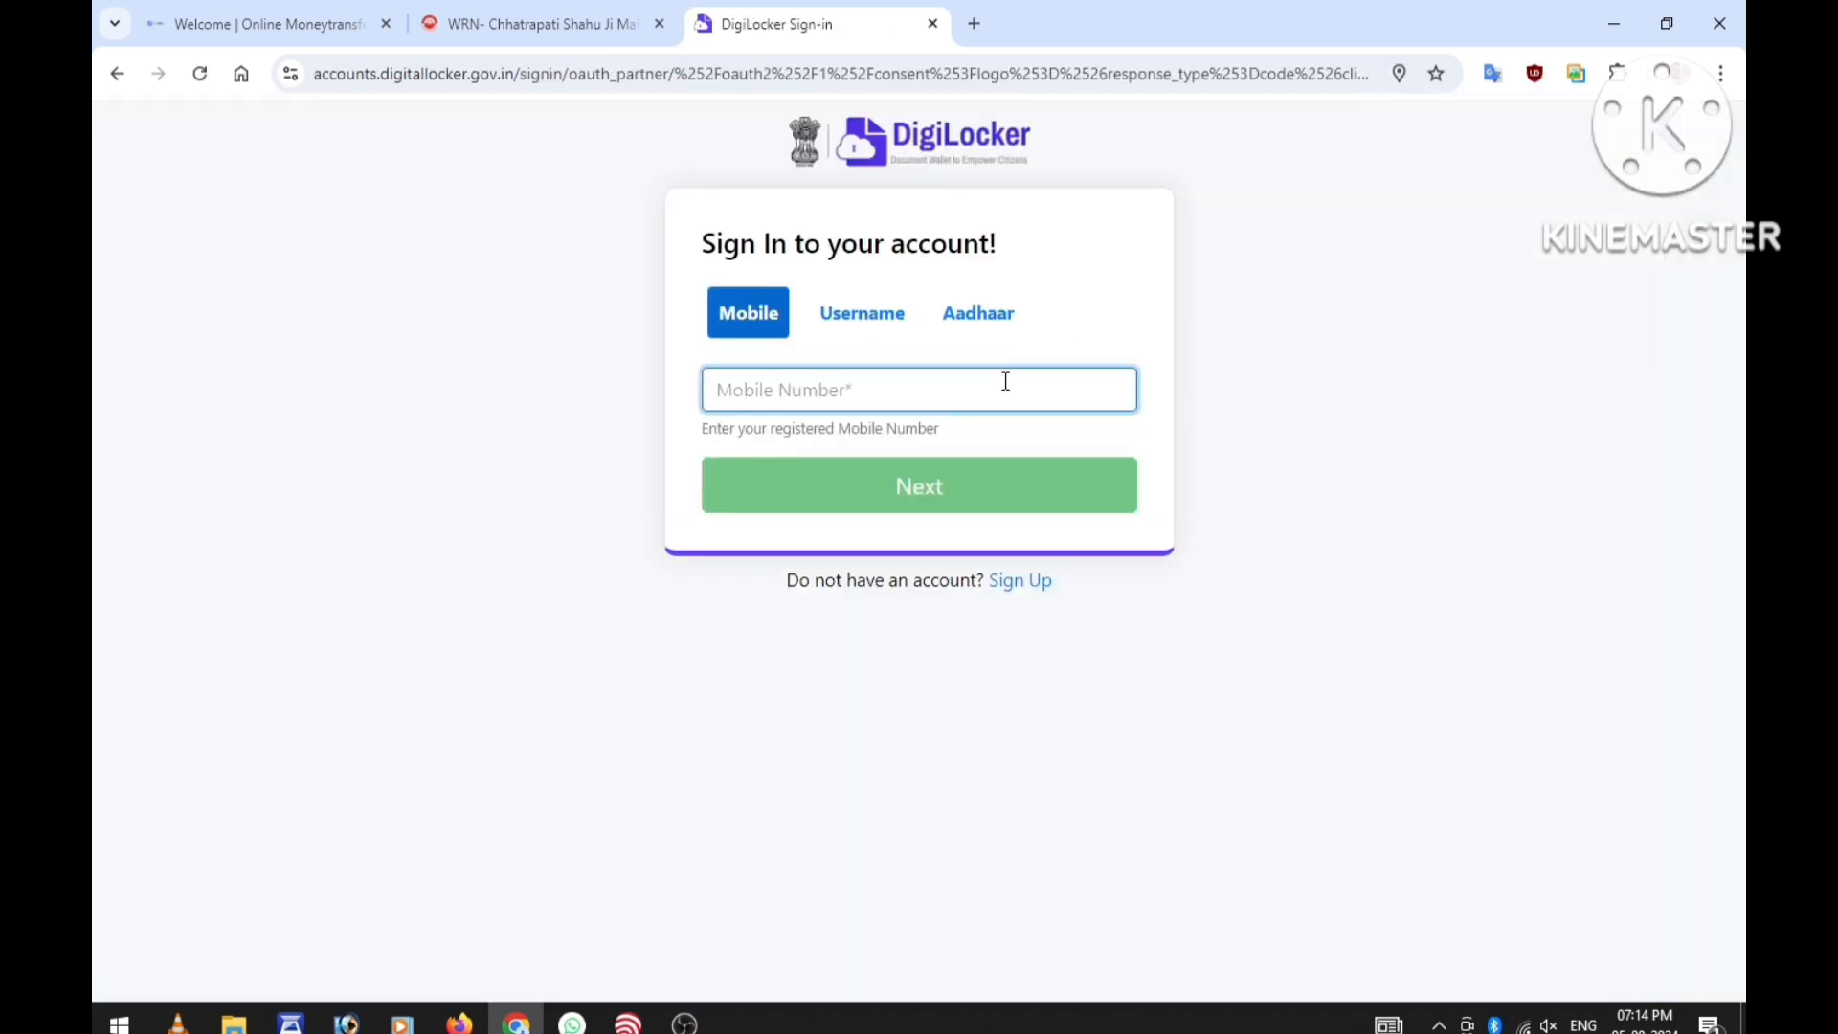
{"action": "left_click", "coordinate": [975, 314]}
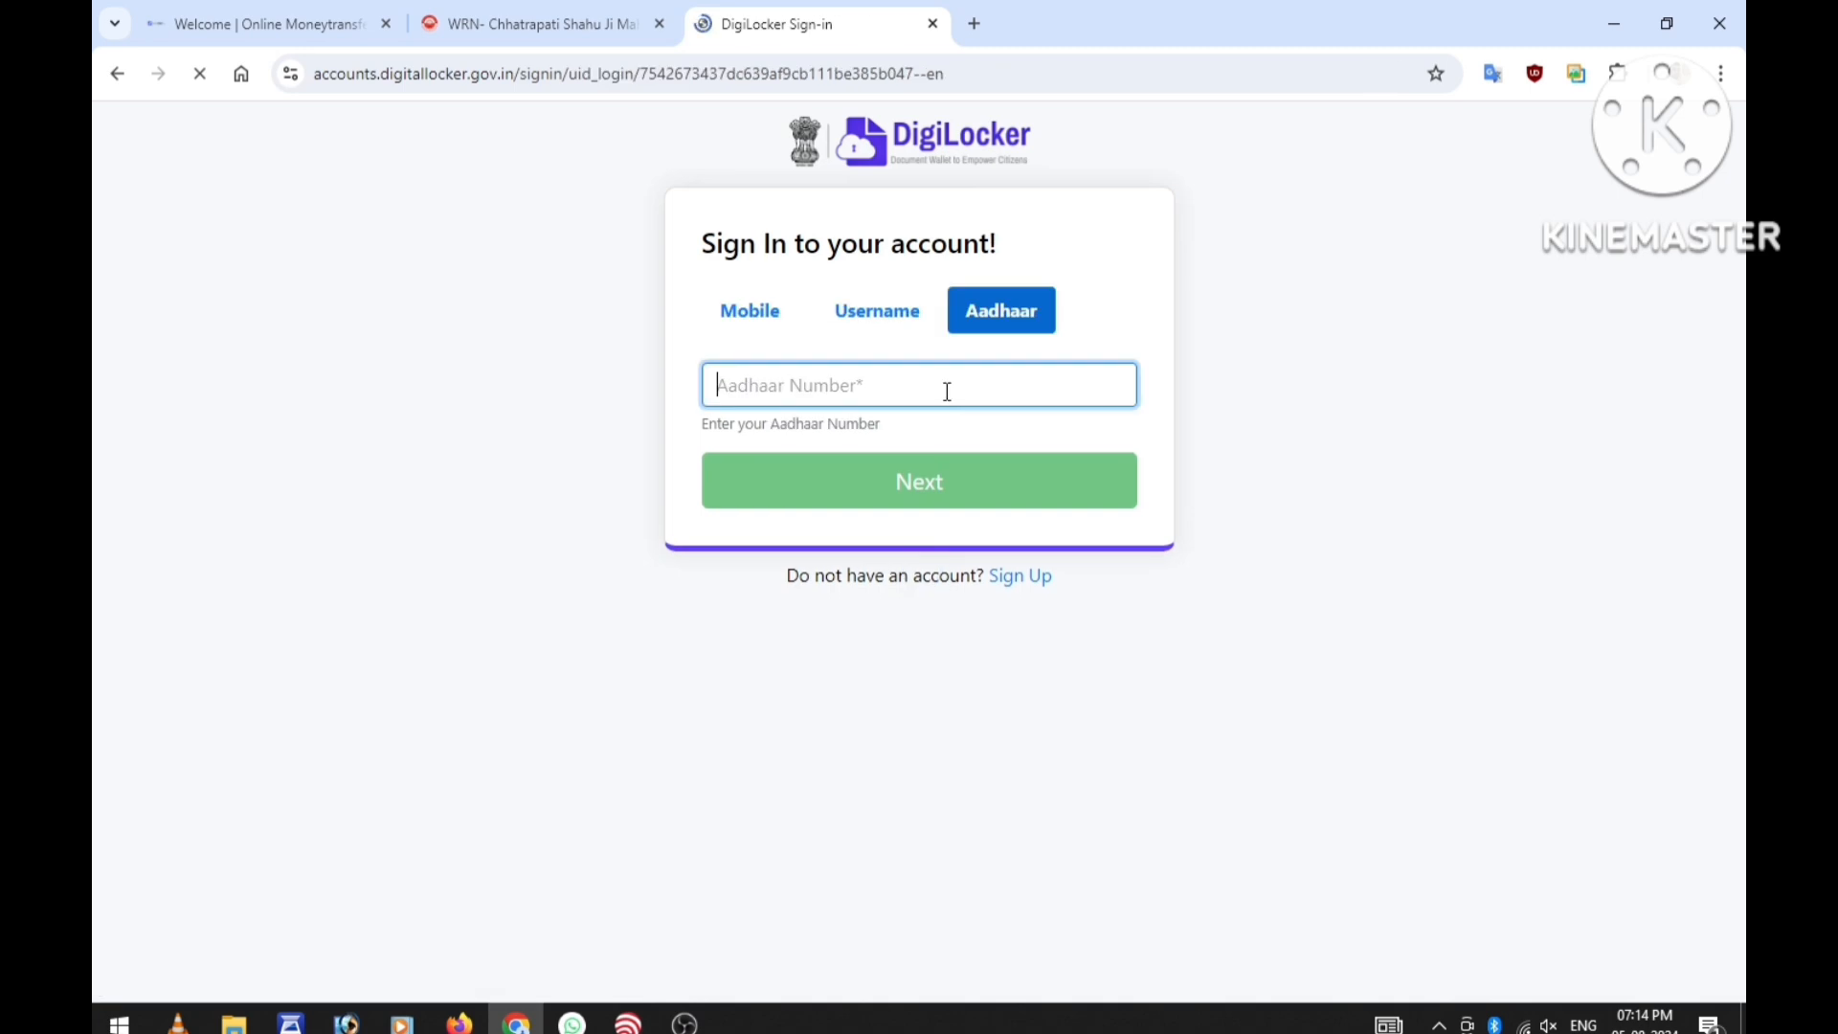
{"action": "type", "text": "••"}
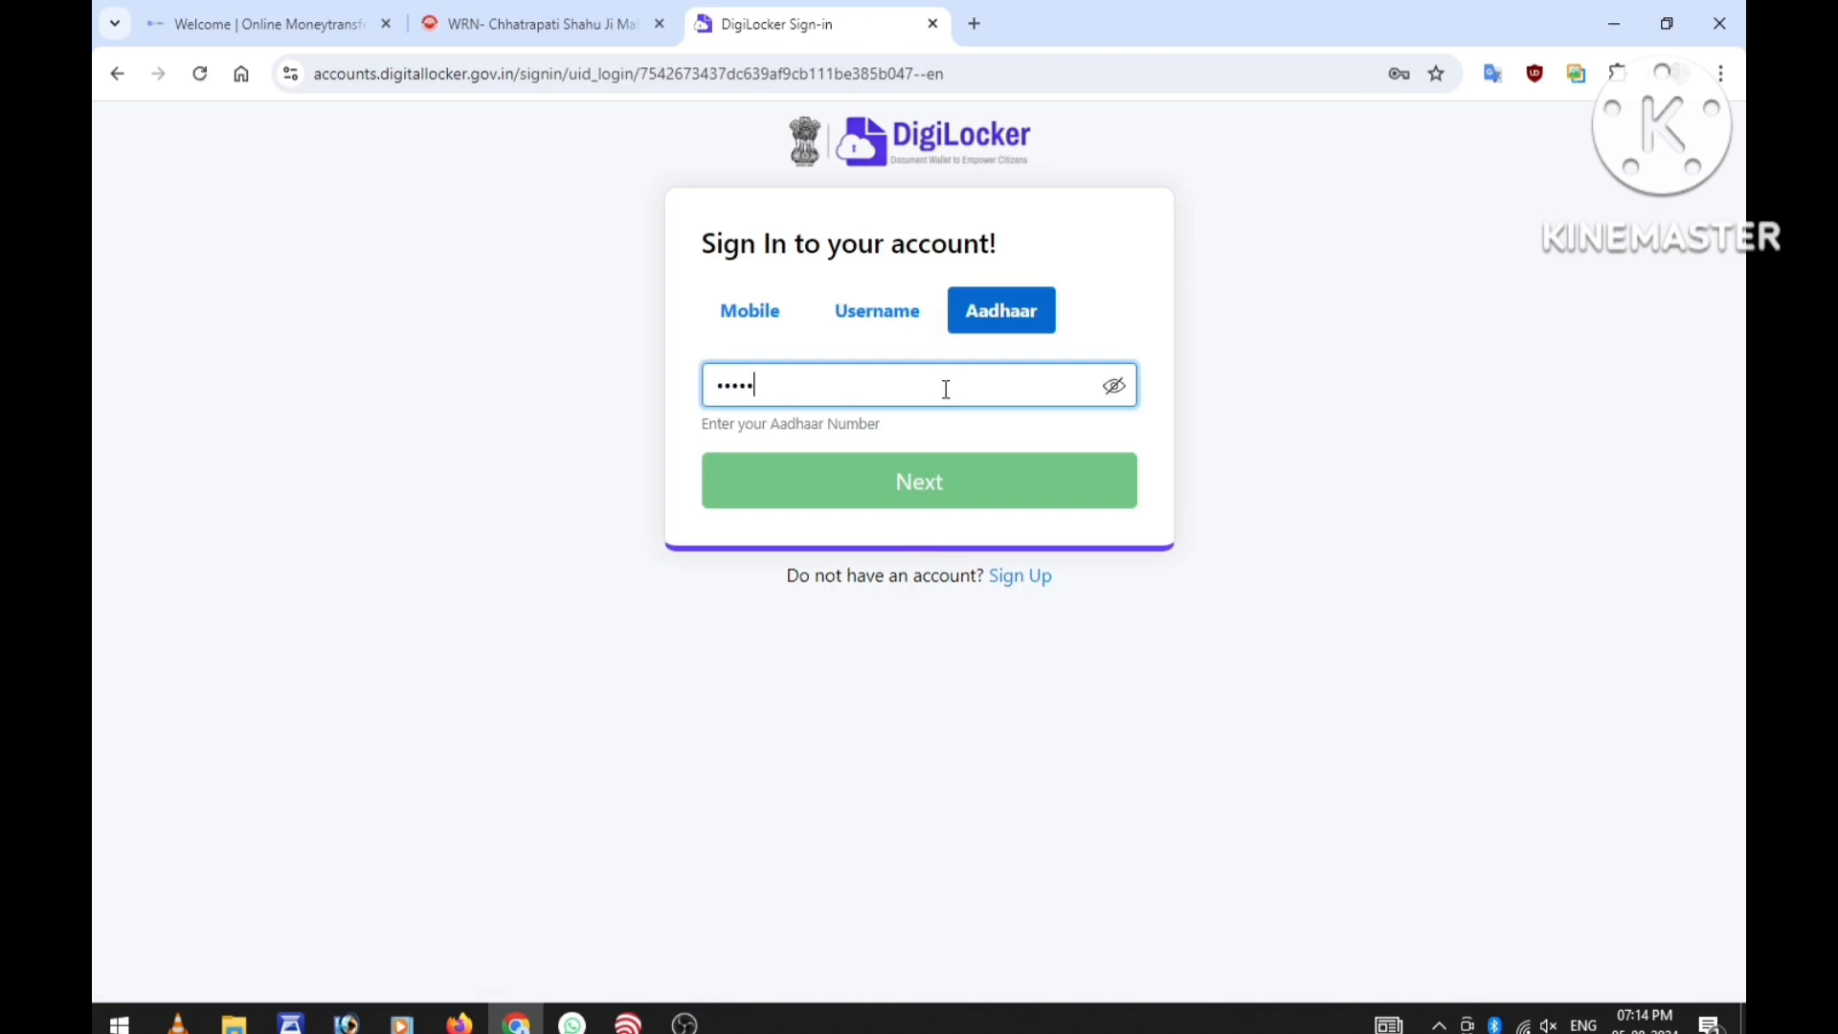
{"action": "type", "text": "••••••••••"}
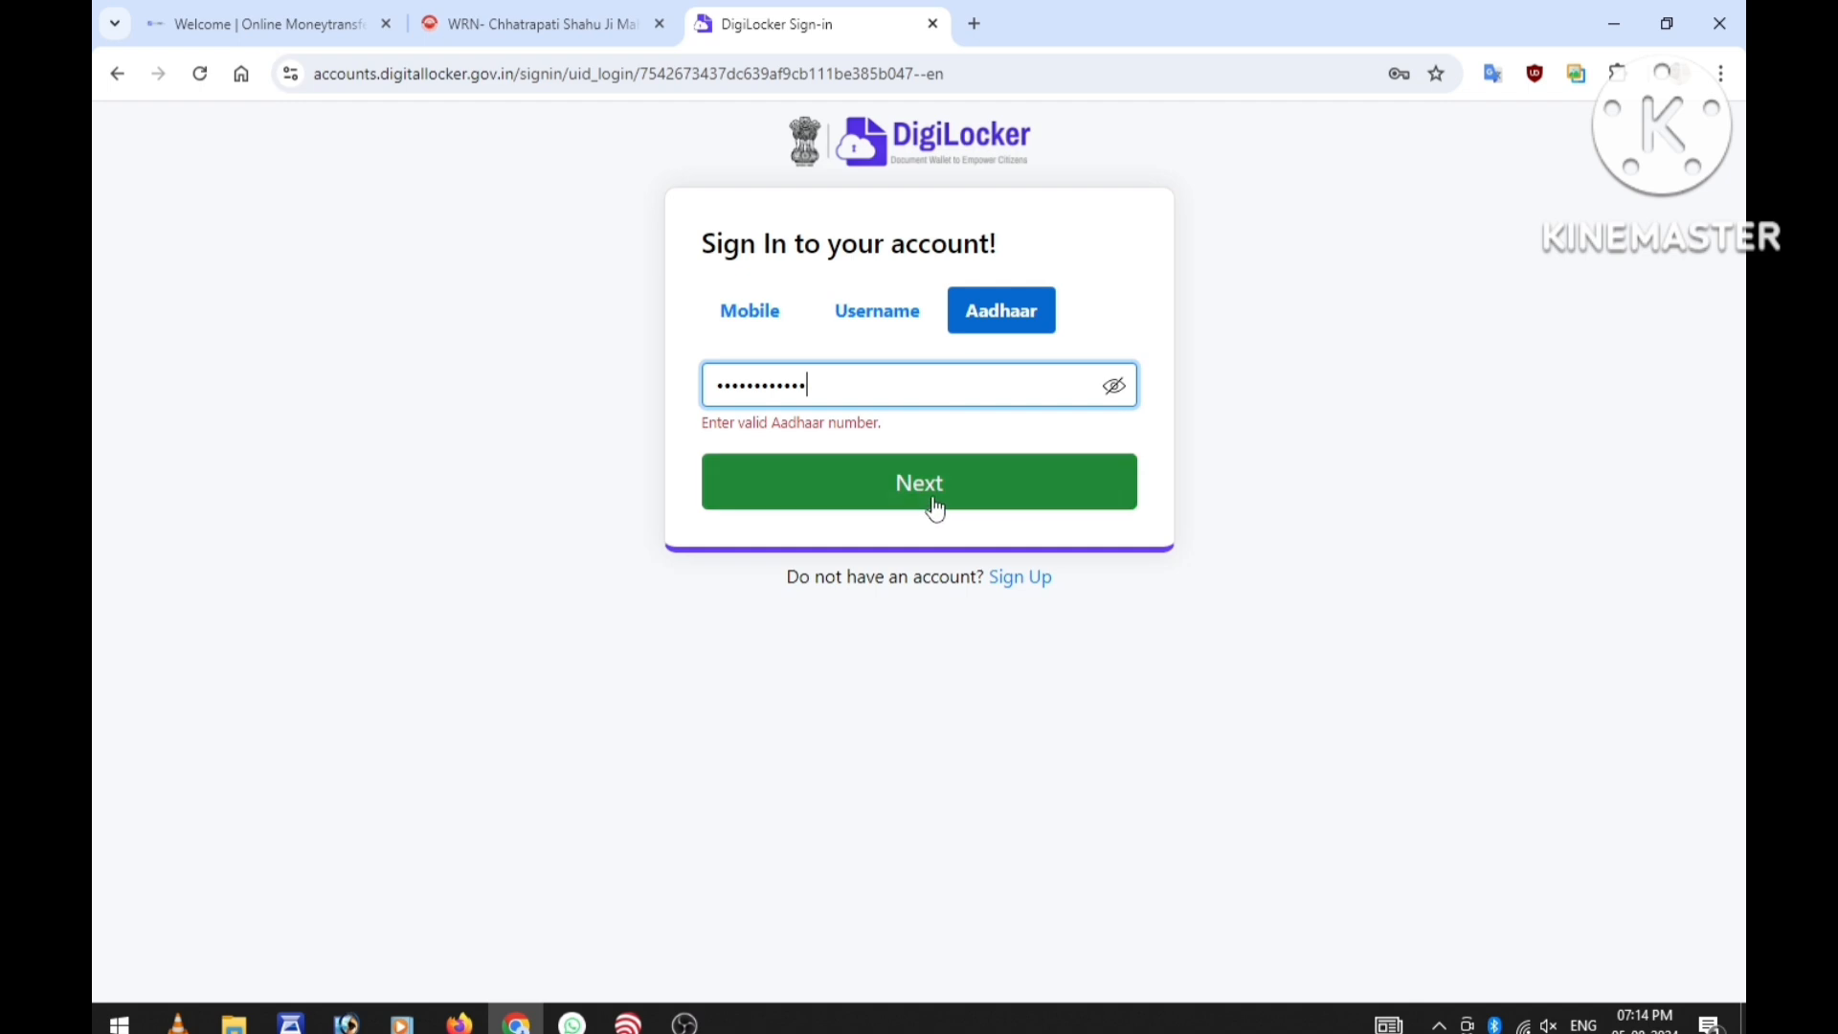
{"action": "left_click", "coordinate": [957, 464]}
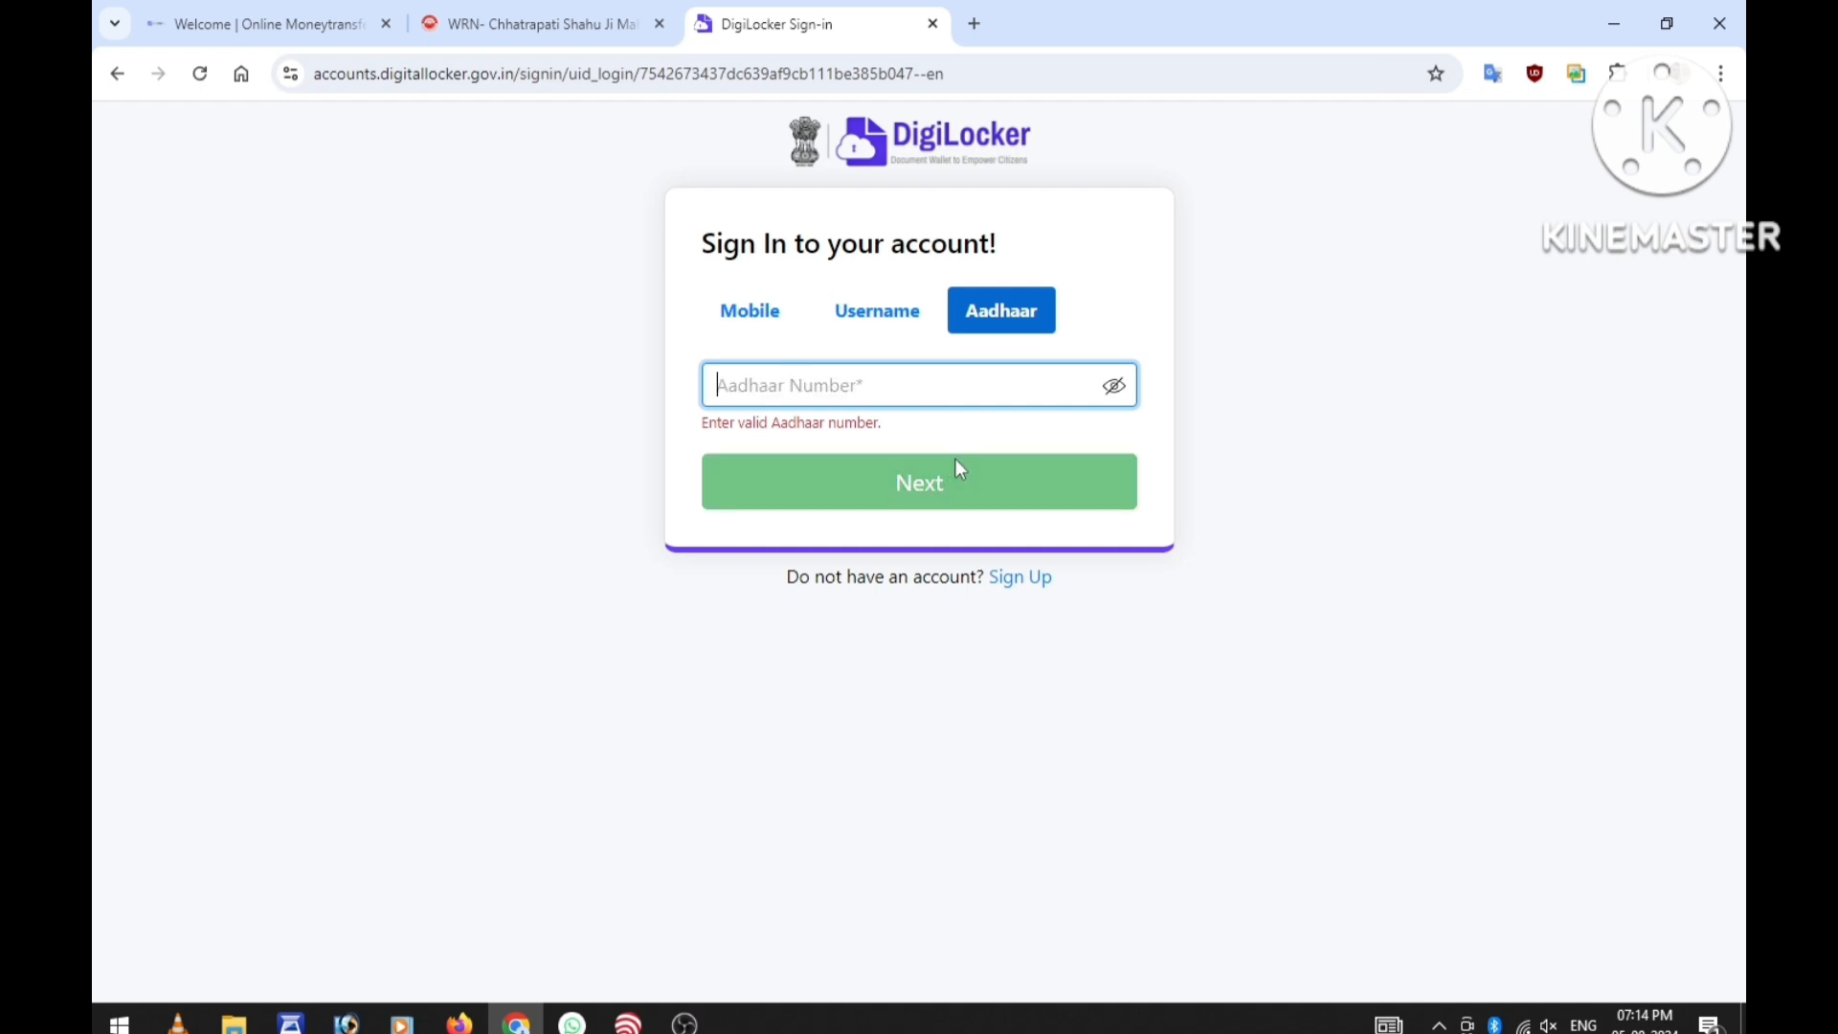
{"action": "type", "text": "••••••••••••"}
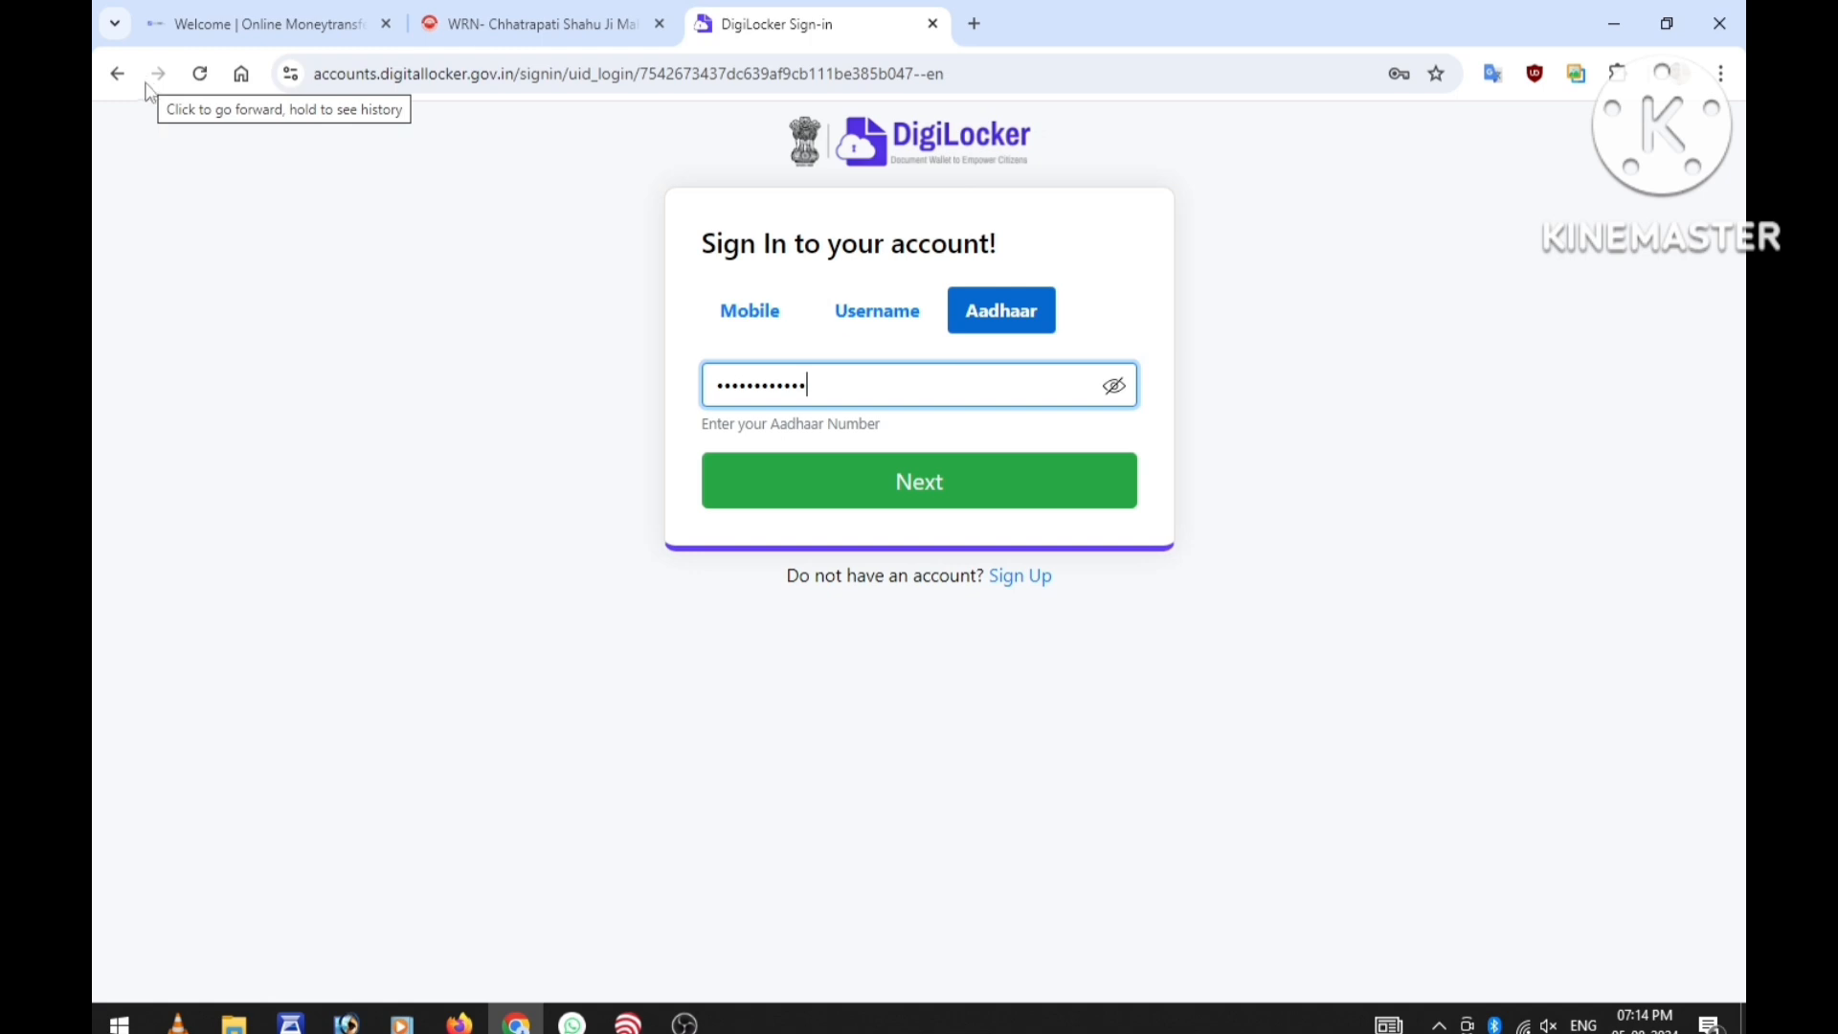
{"action": "left_click", "coordinate": [117, 73]}
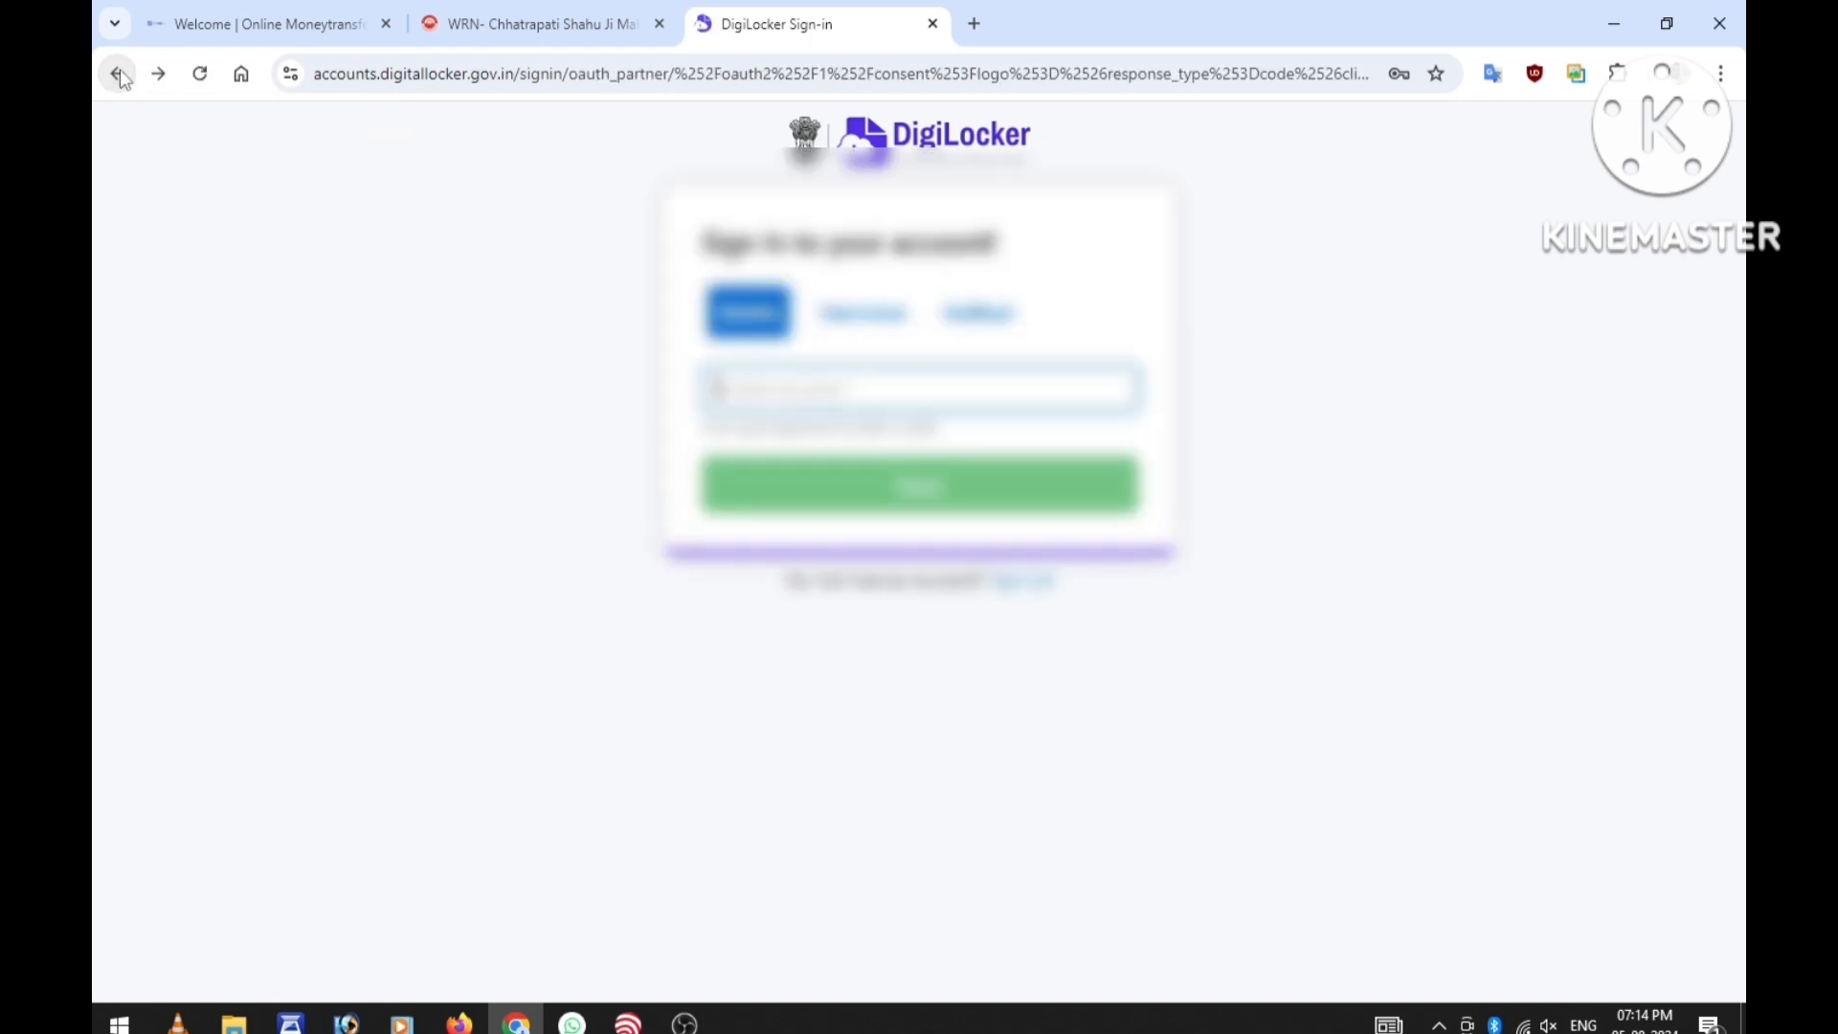
{"action": "left_click", "coordinate": [117, 73]}
Go to the Uploads step and check the photo's 10 KB–500.00 KB limit and accepted formats
{"action": "left_click", "coordinate": [620, 325]}
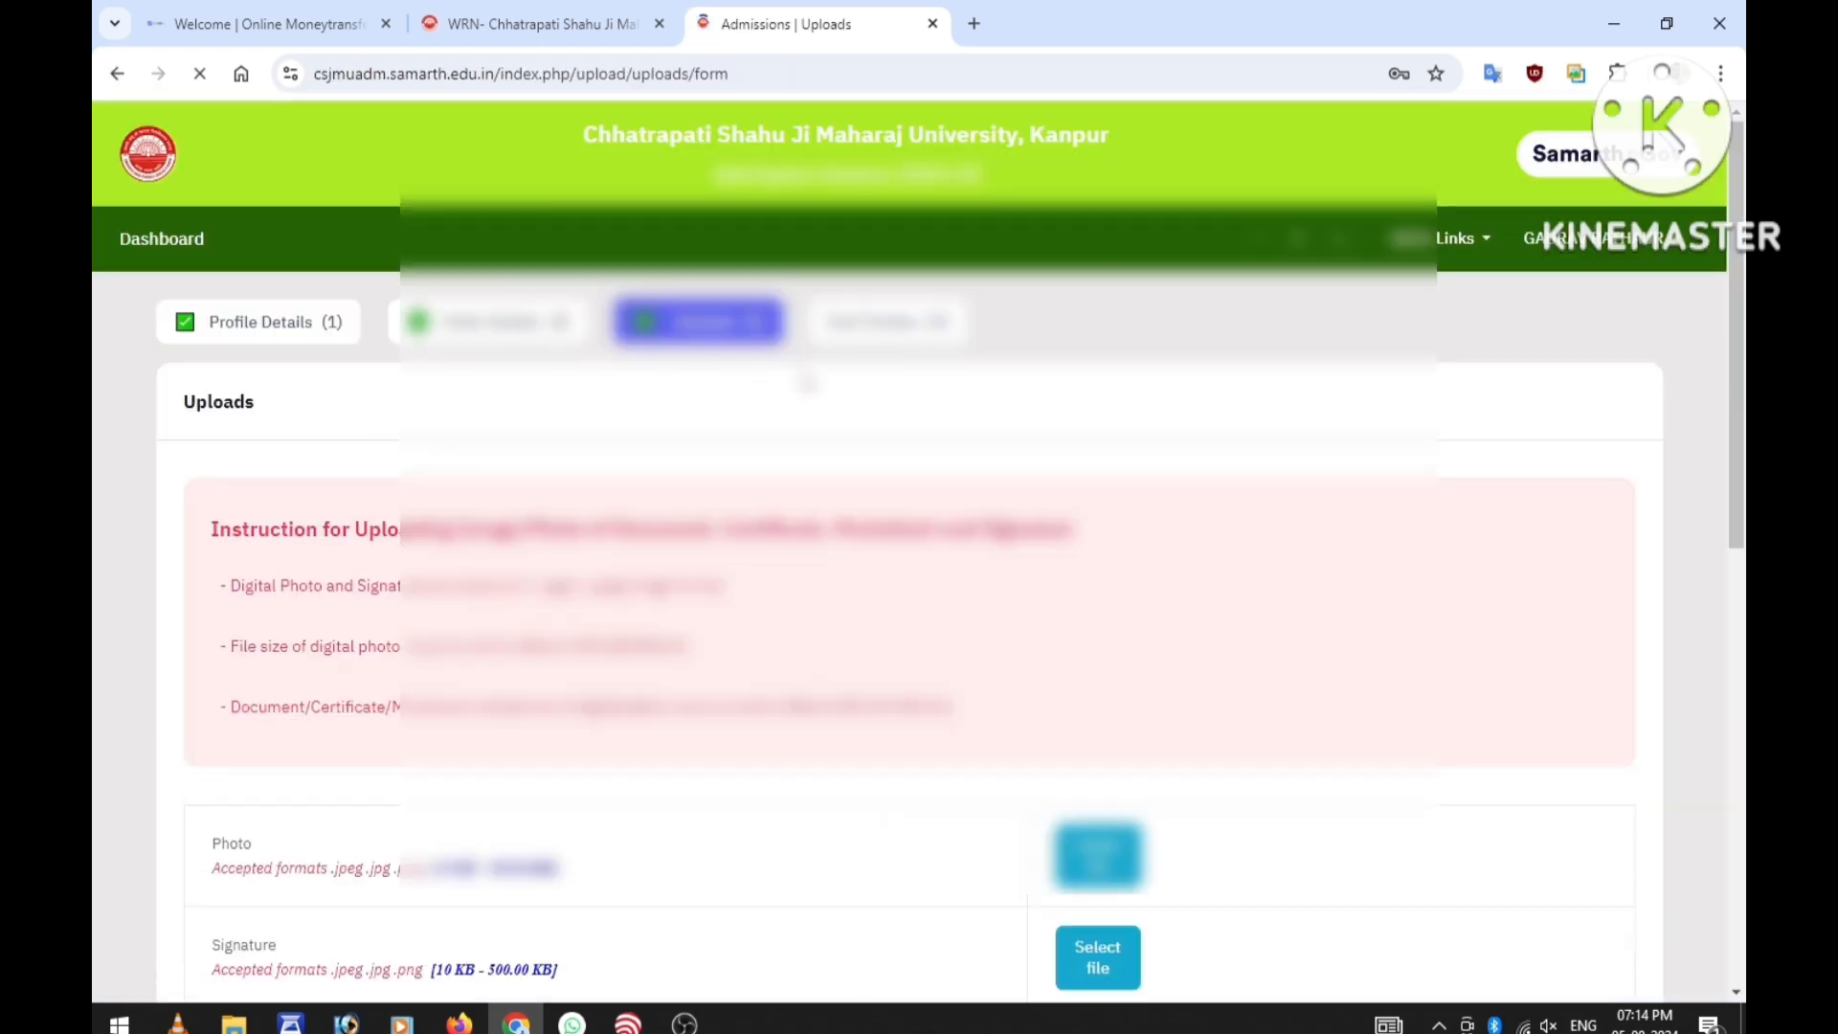
{"action": "left_click", "coordinate": [474, 330]}
{"action": "scroll", "coordinate": [699, 414], "scroll_direction": "down", "scroll_amount": 2}
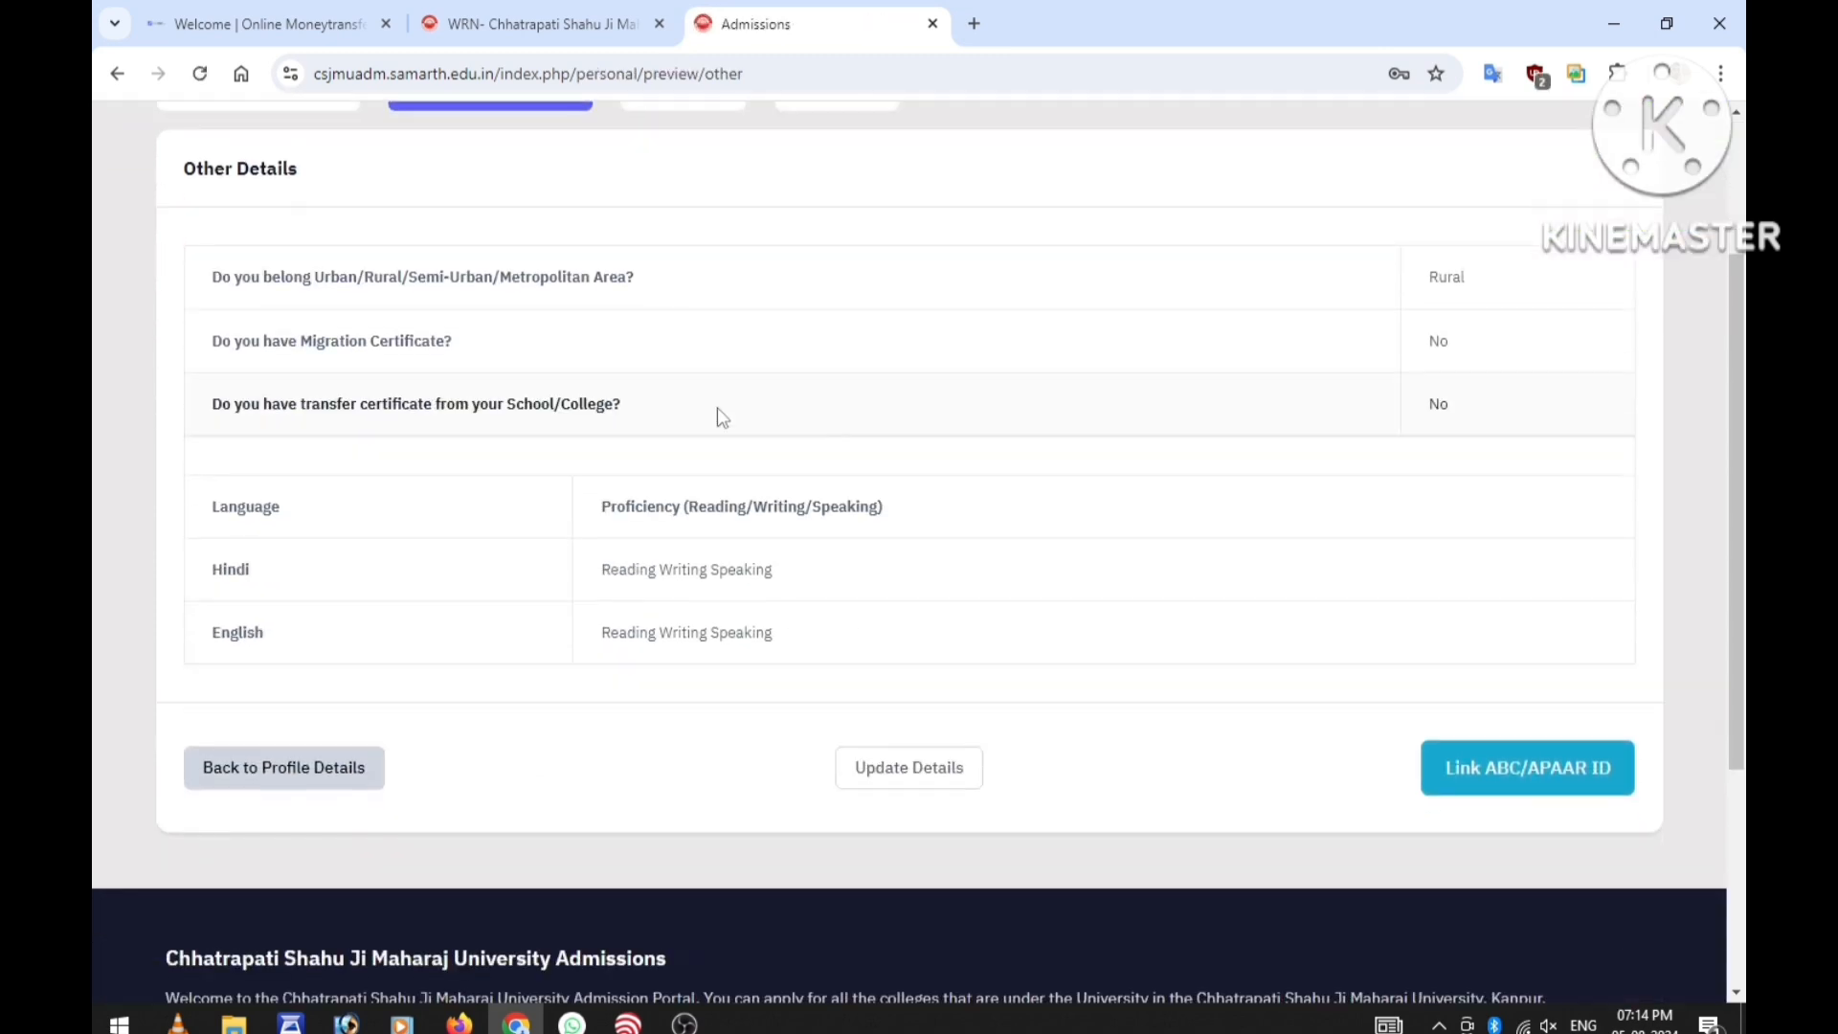
{"action": "scroll", "coordinate": [1231, 586], "scroll_direction": "up", "scroll_amount": 2}
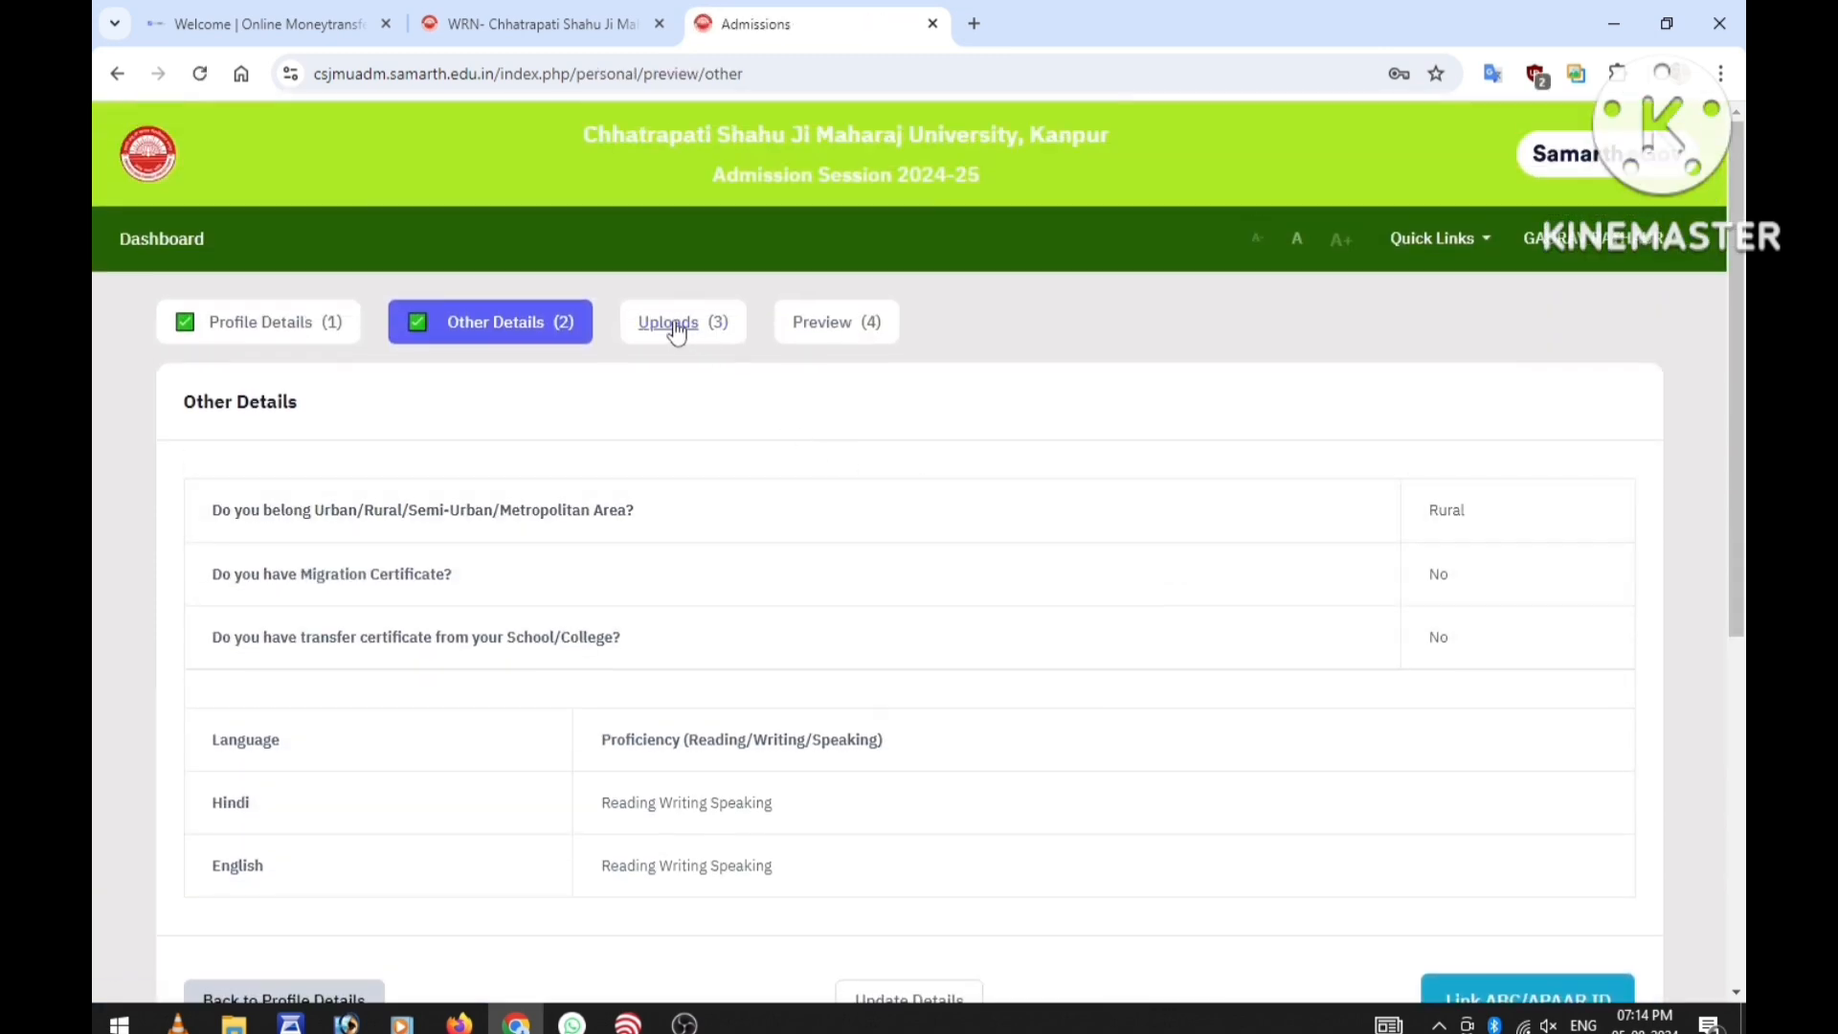
{"action": "scroll", "coordinate": [560, 330], "scroll_direction": "down", "scroll_amount": 1}
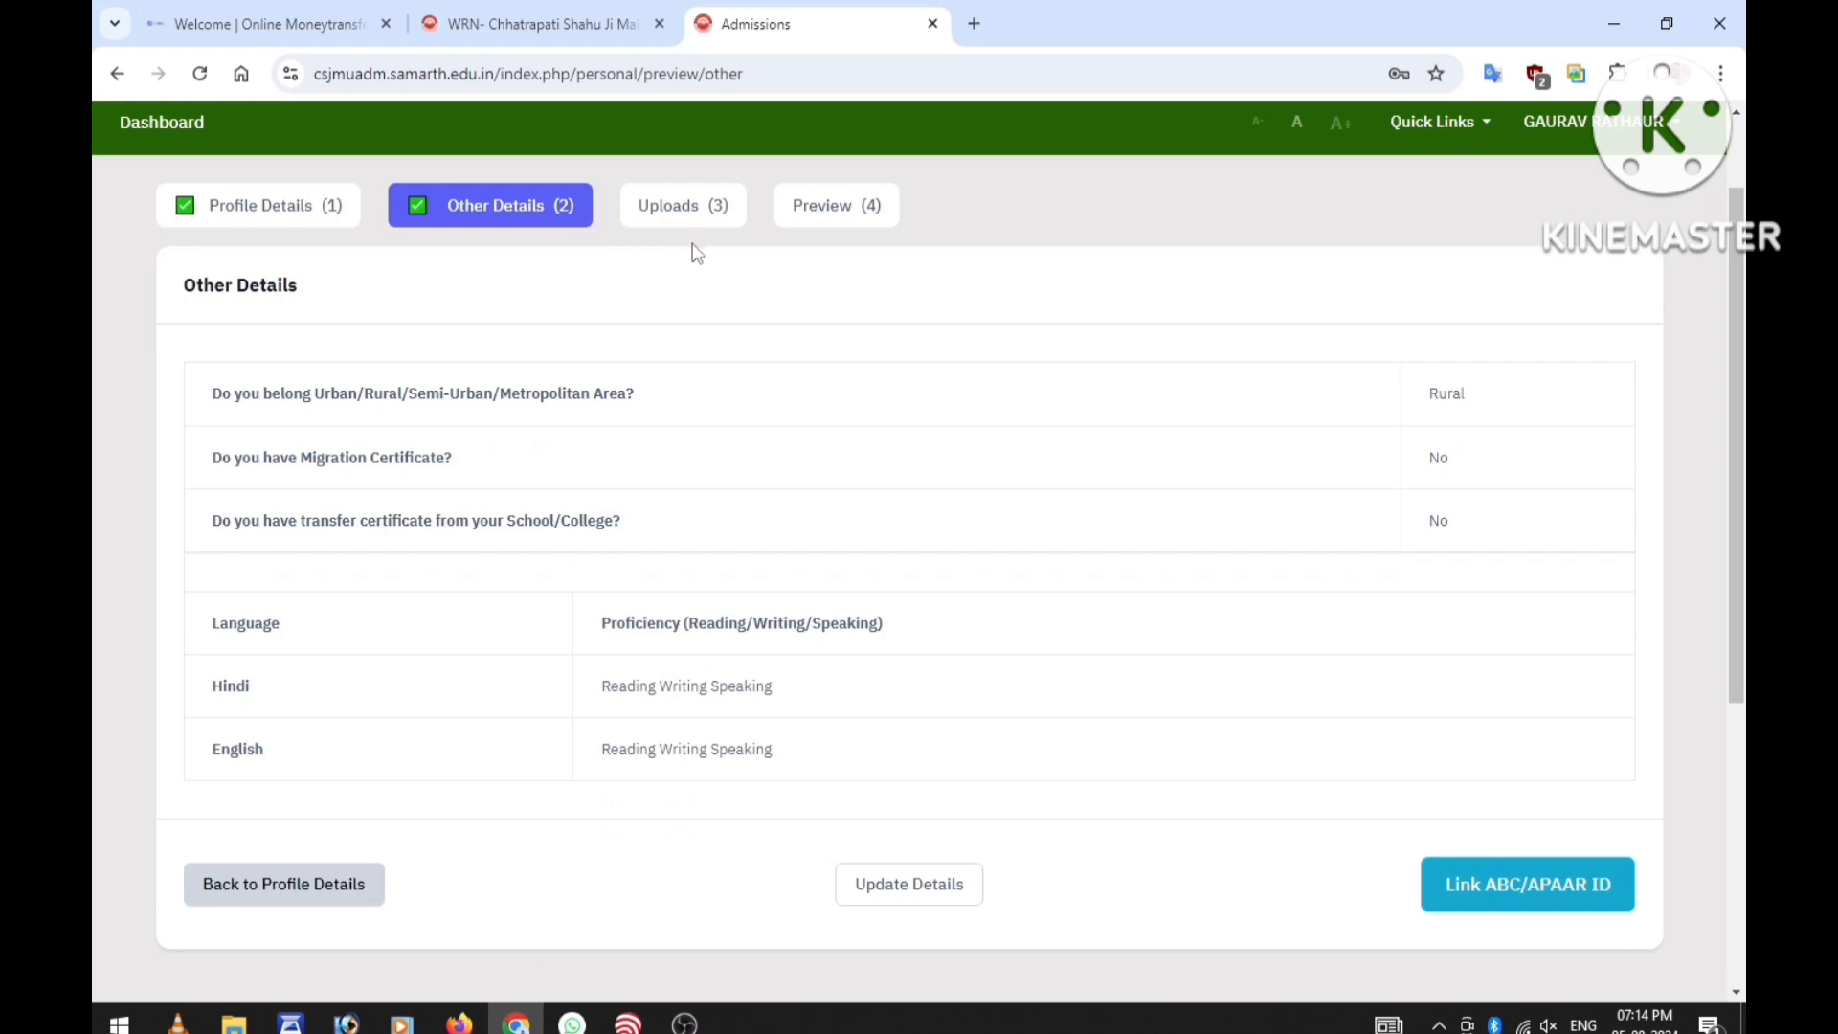
{"action": "left_click", "coordinate": [685, 214]}
{"action": "scroll", "coordinate": [941, 496], "scroll_direction": "down", "scroll_amount": 1}
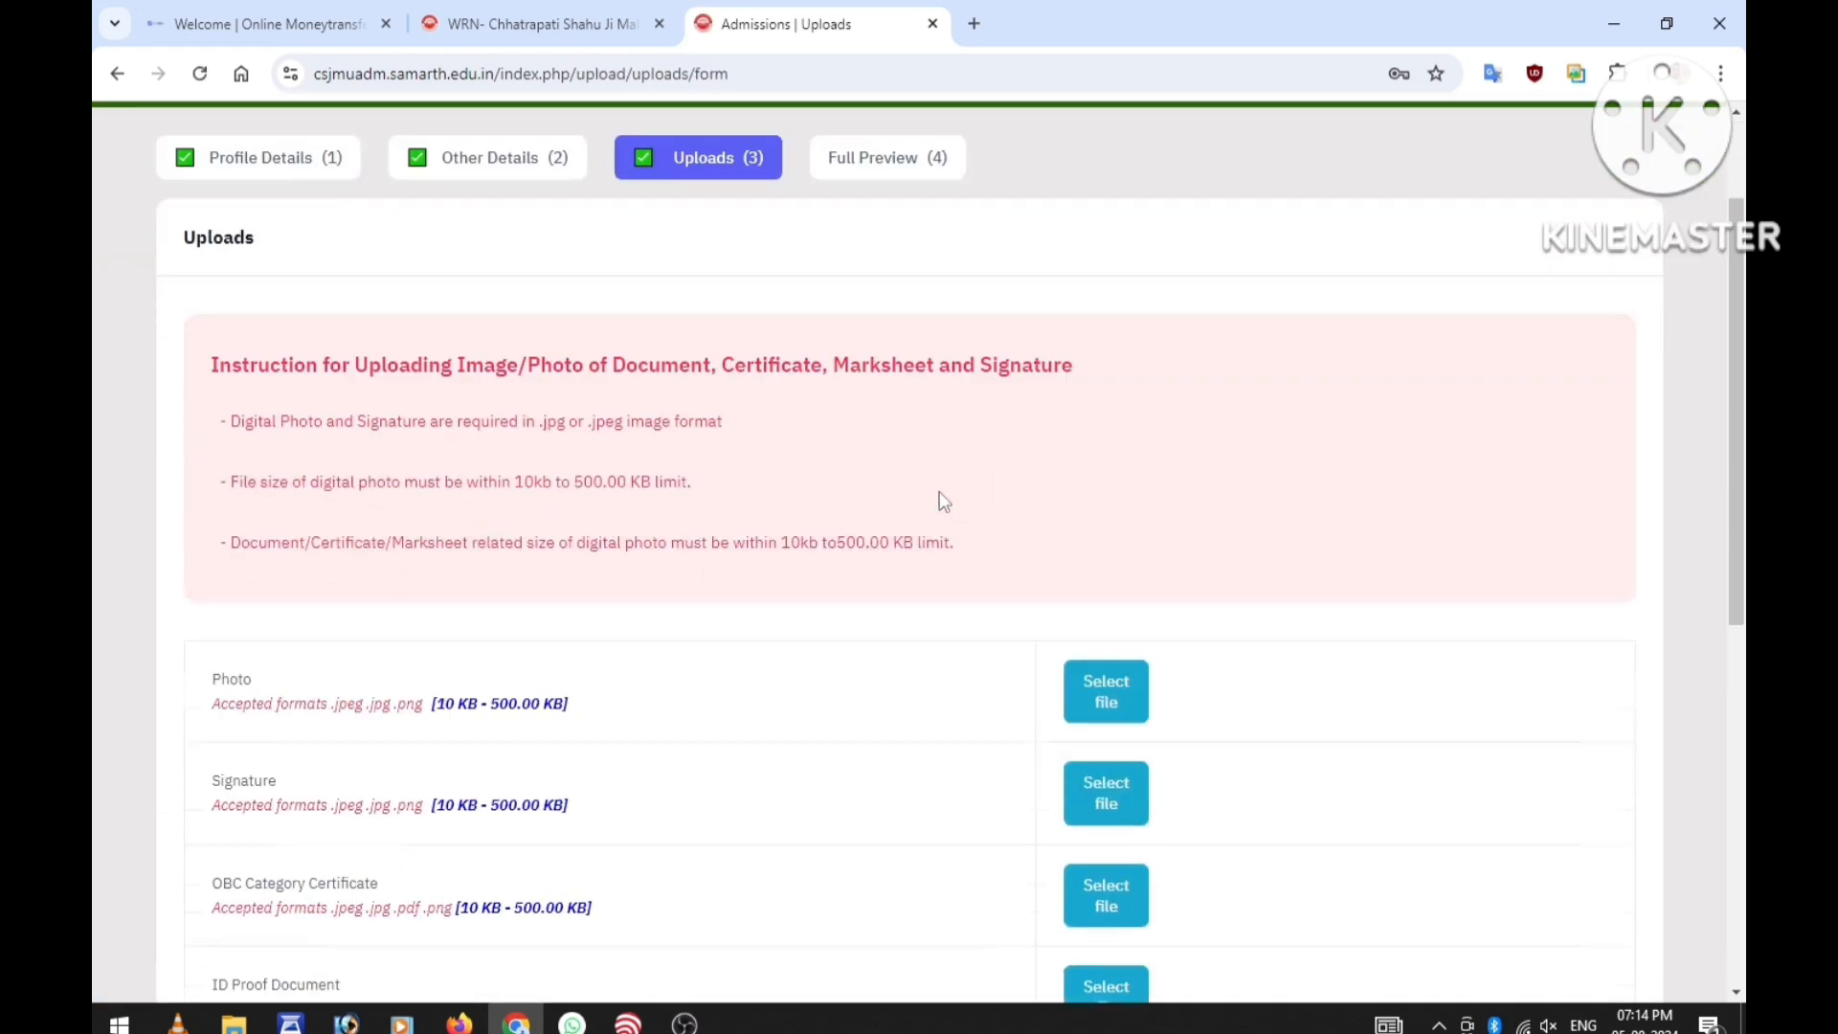
{"action": "scroll", "coordinate": [941, 496], "scroll_direction": "down", "scroll_amount": 1}
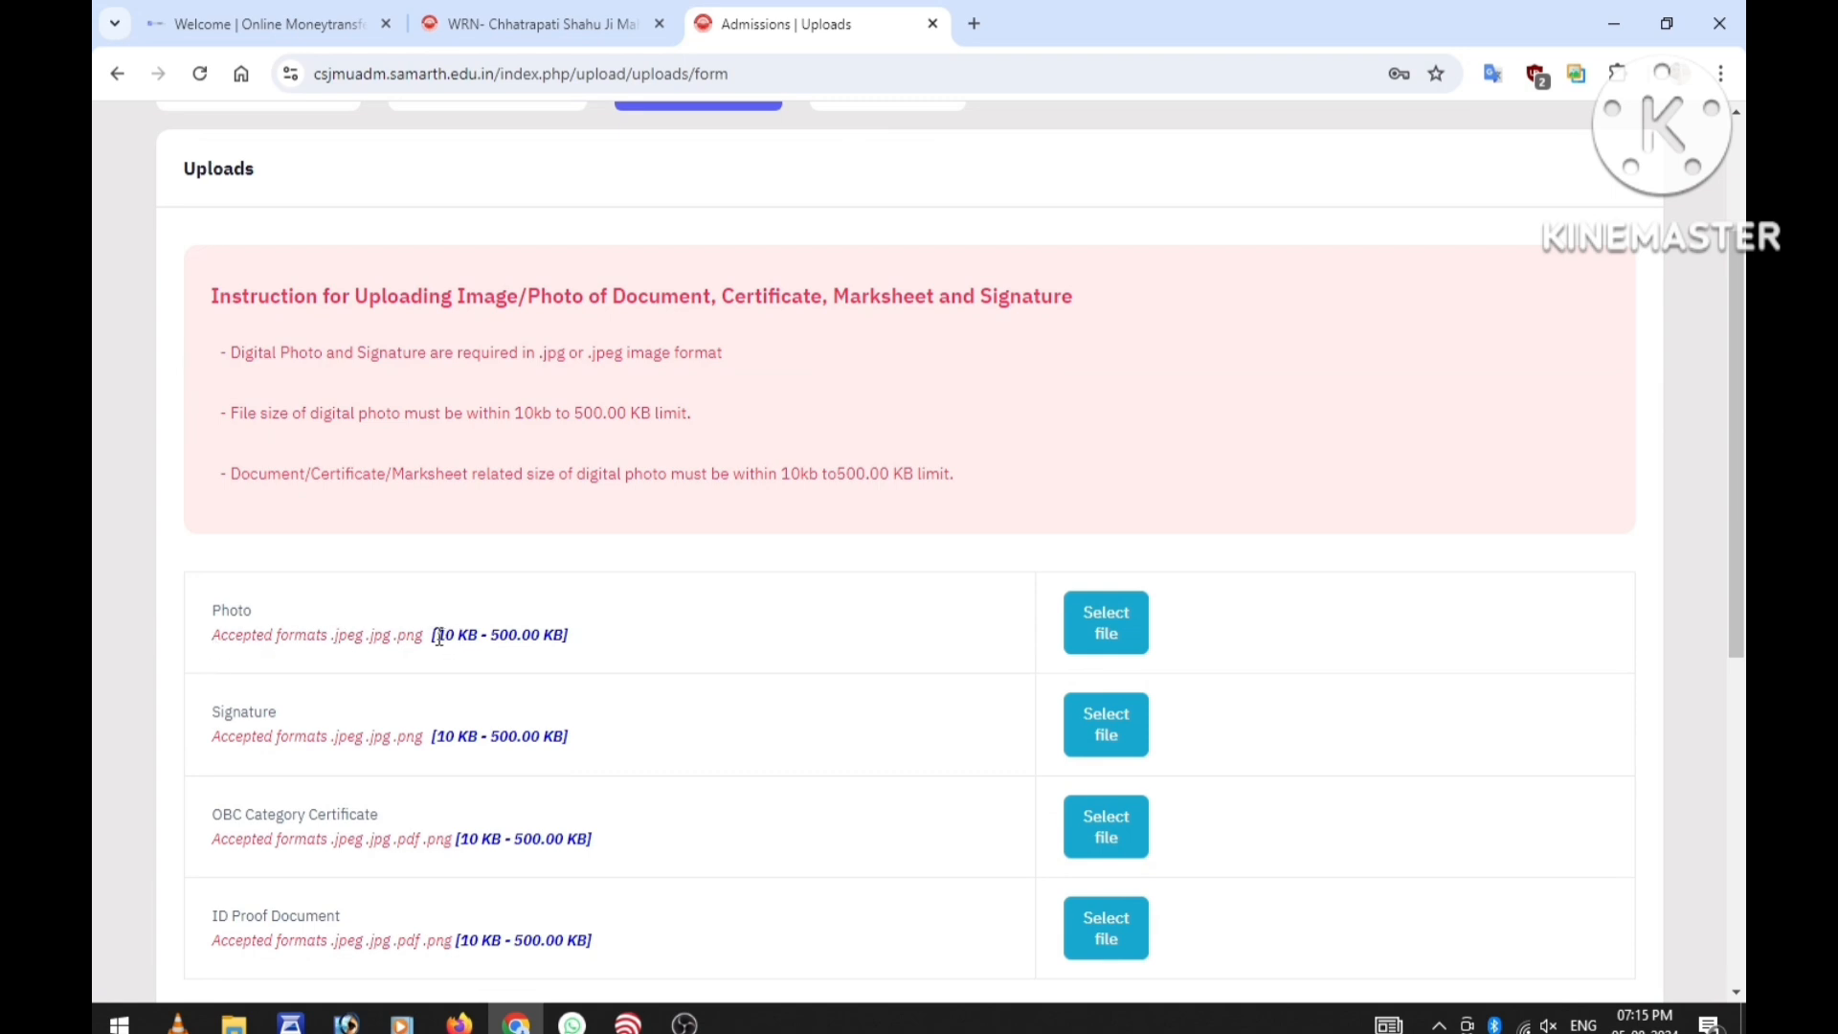
{"action": "left_click_drag", "start_coordinate": [445, 635], "coordinate": [567, 636]}
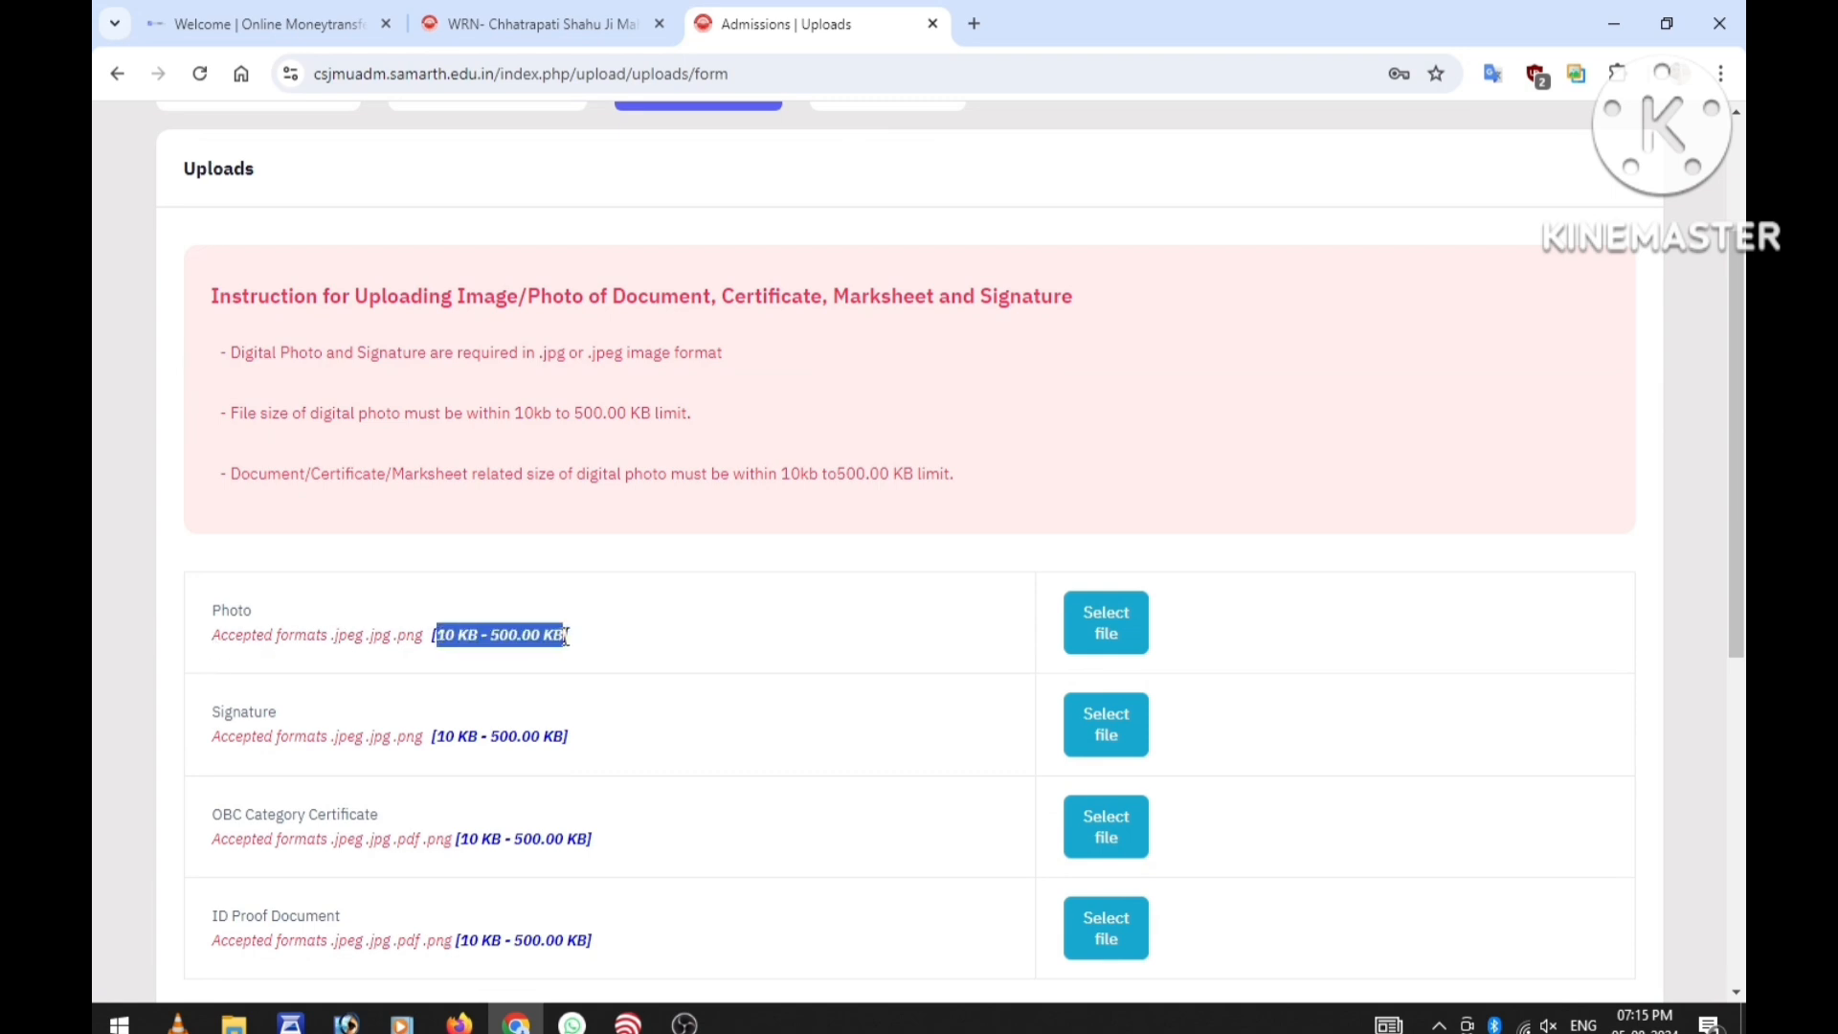
{"action": "left_click", "coordinate": [686, 643]}
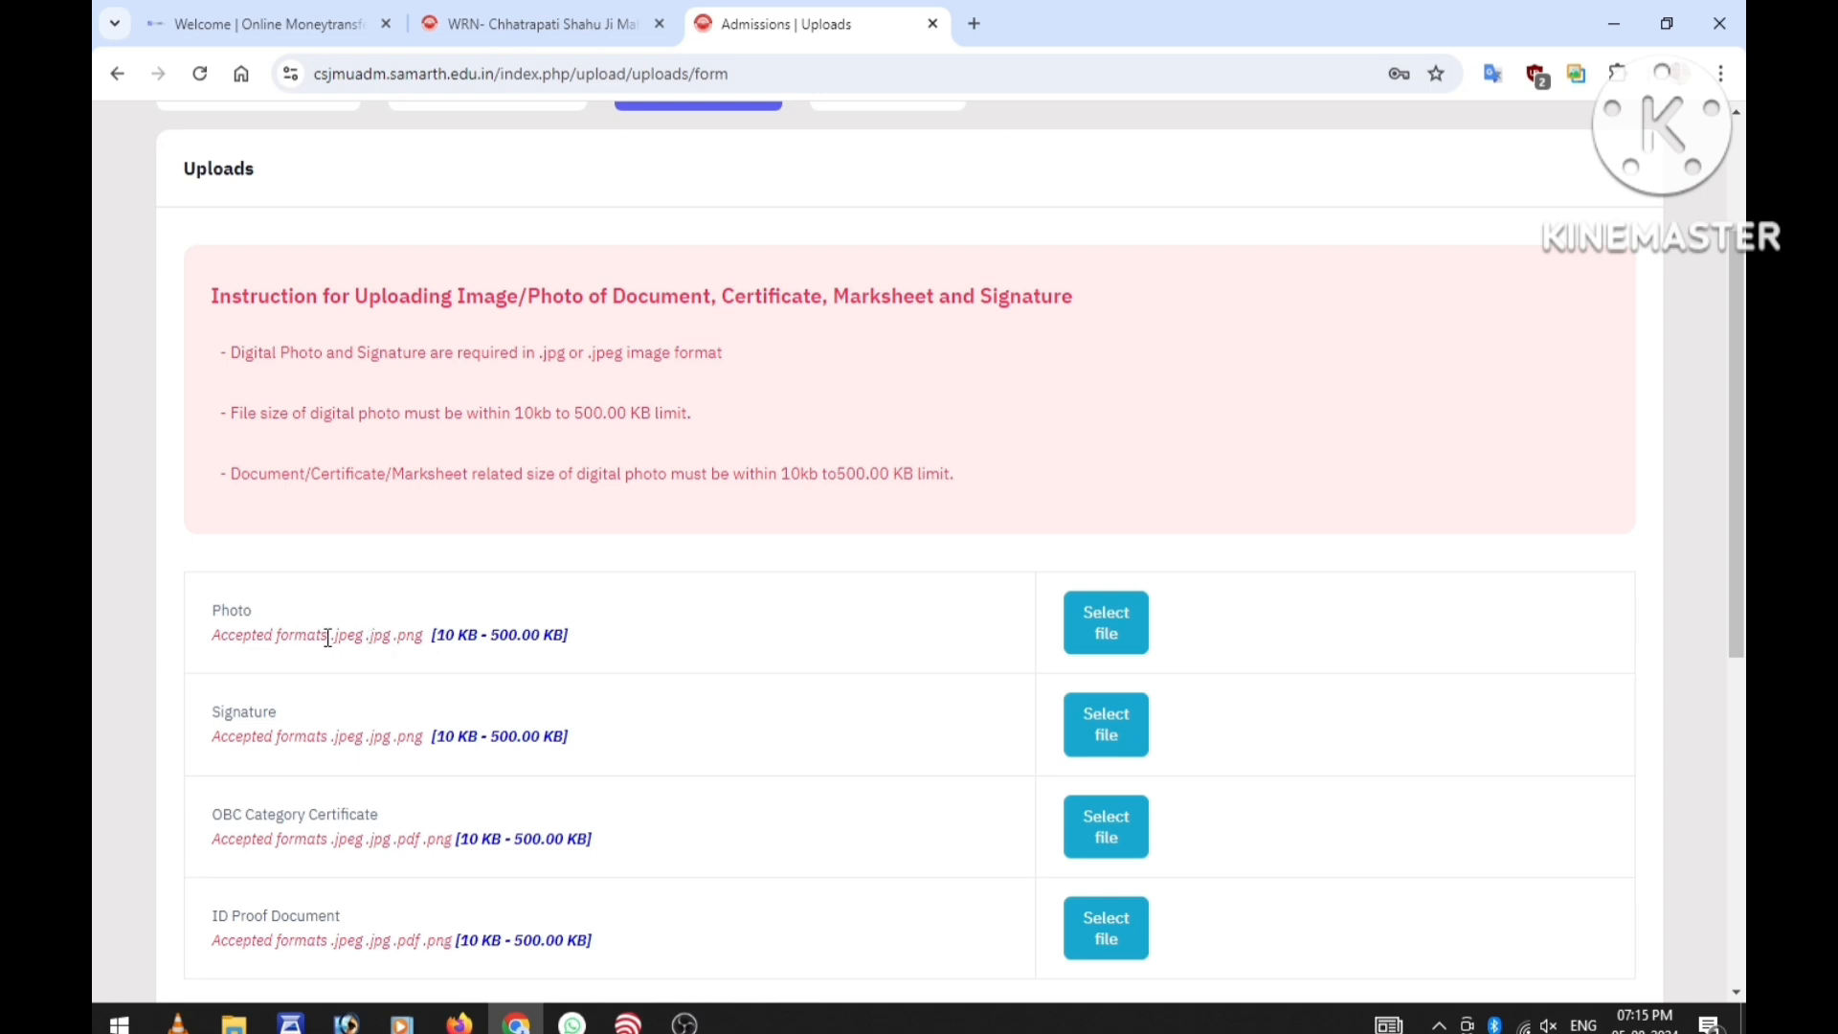
{"action": "left_click_drag", "start_coordinate": [335, 636], "coordinate": [430, 647]}
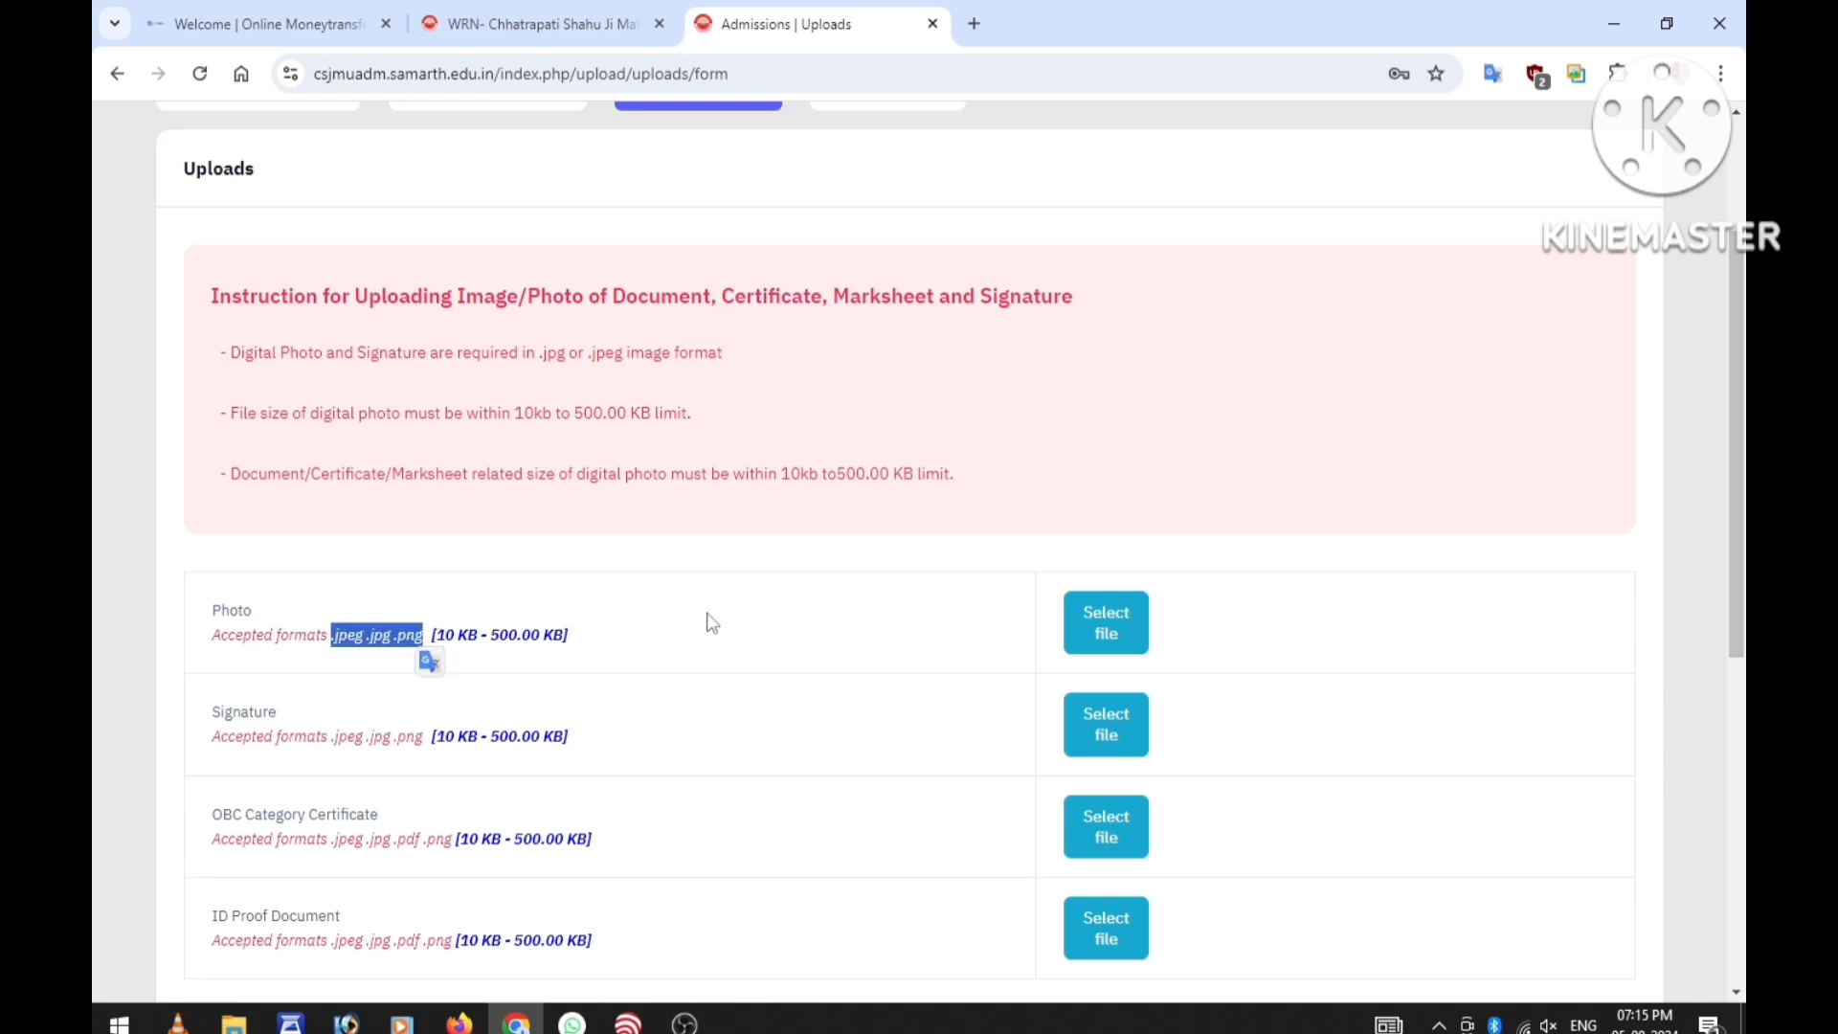
Upload the applicant's photo to the Photo row
{"action": "left_click", "coordinate": [1106, 621]}
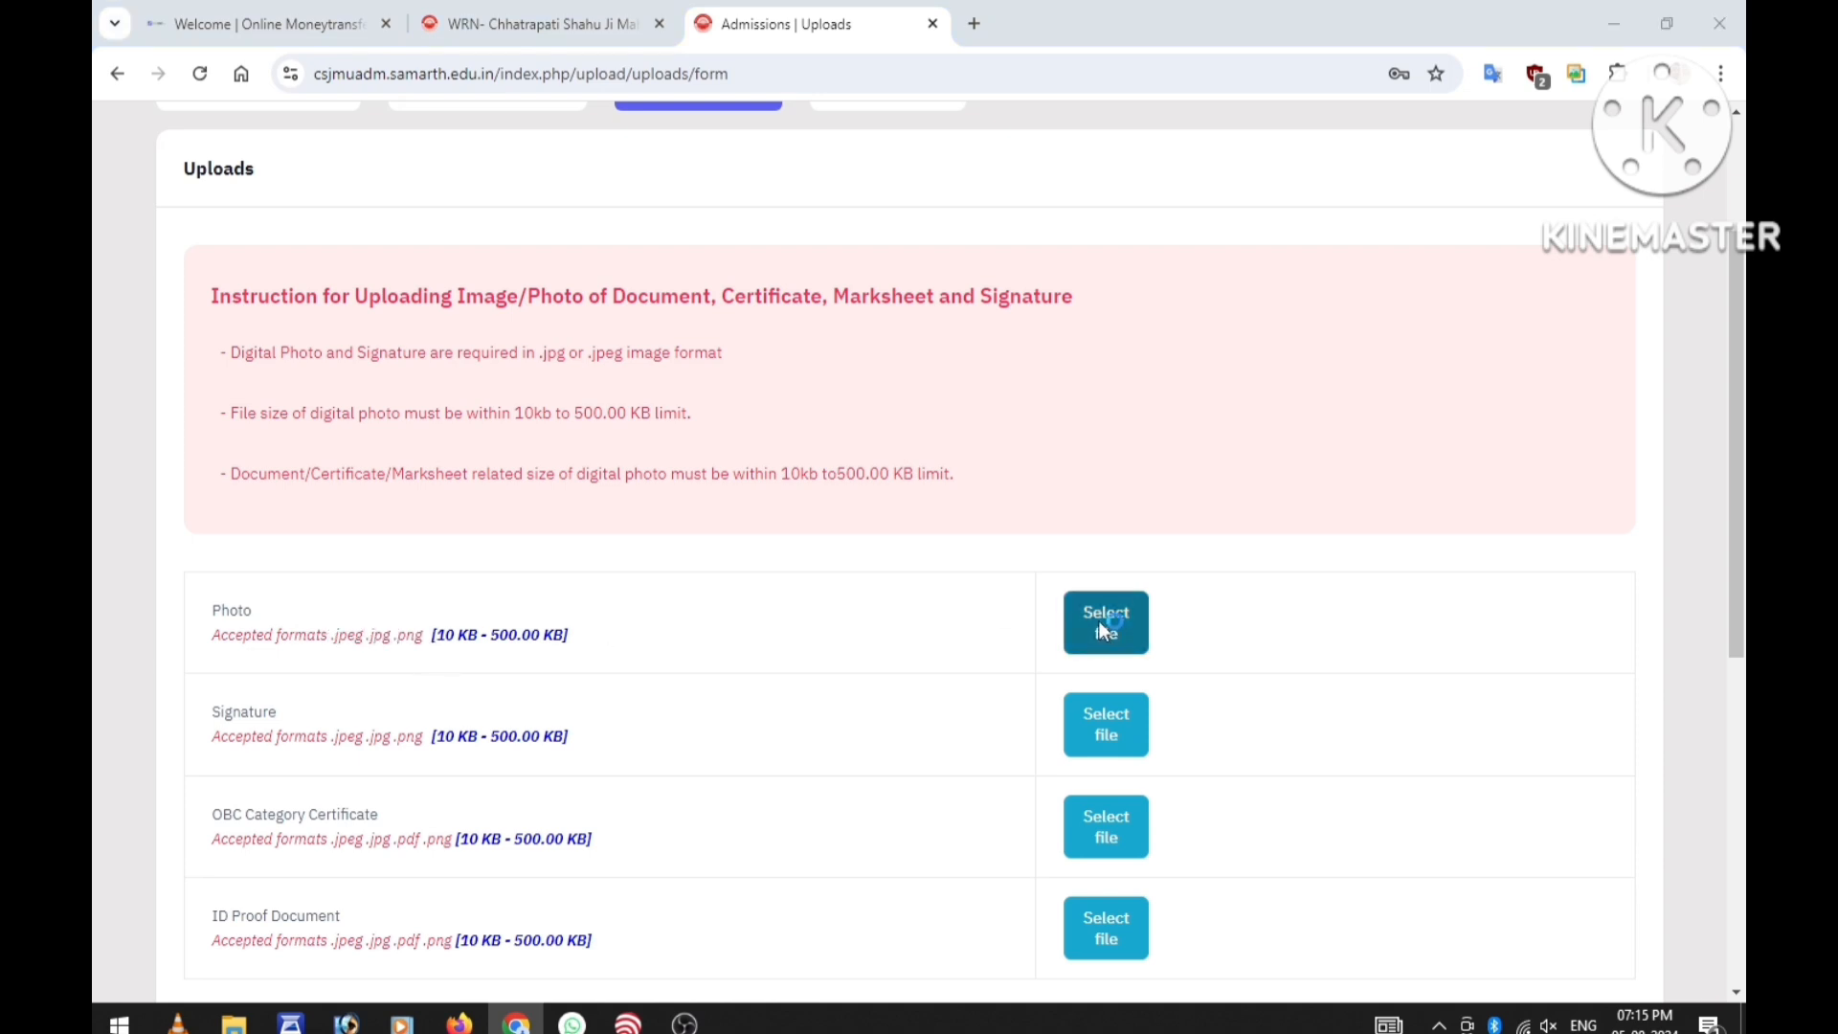
{"action": "left_click", "coordinate": [388, 364]}
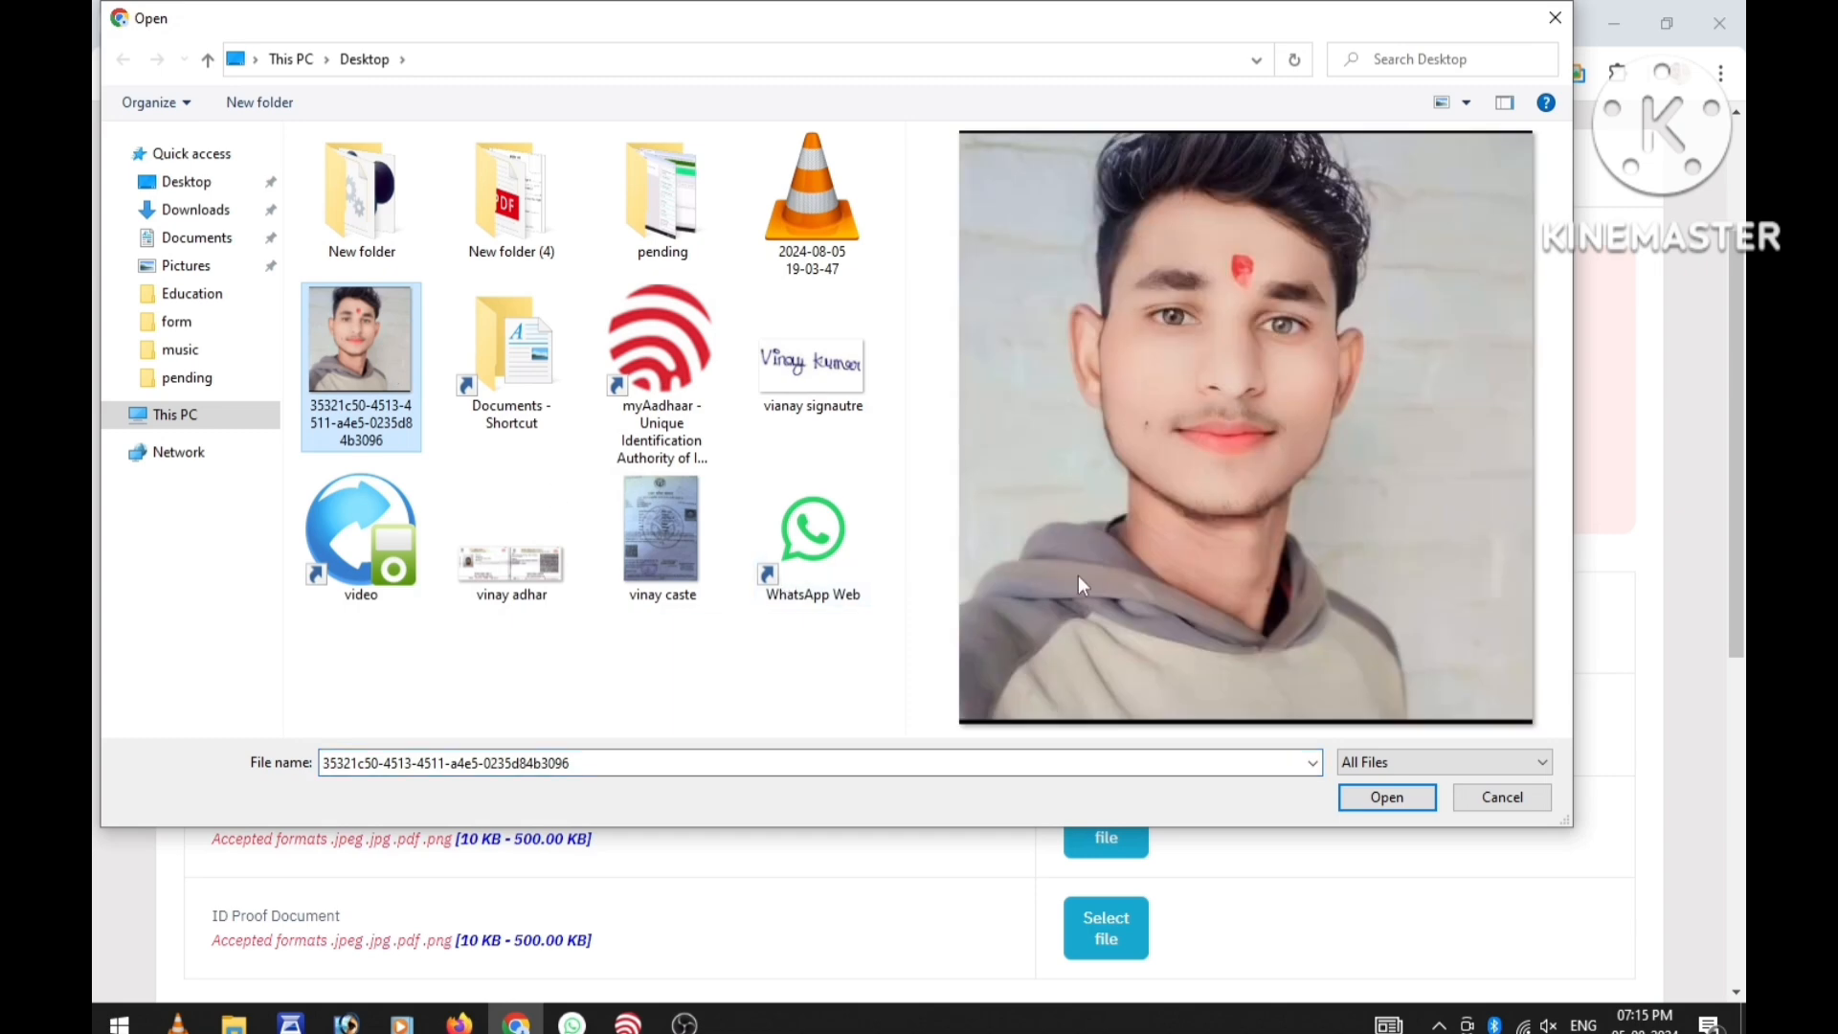
{"action": "left_click", "coordinate": [1385, 796]}
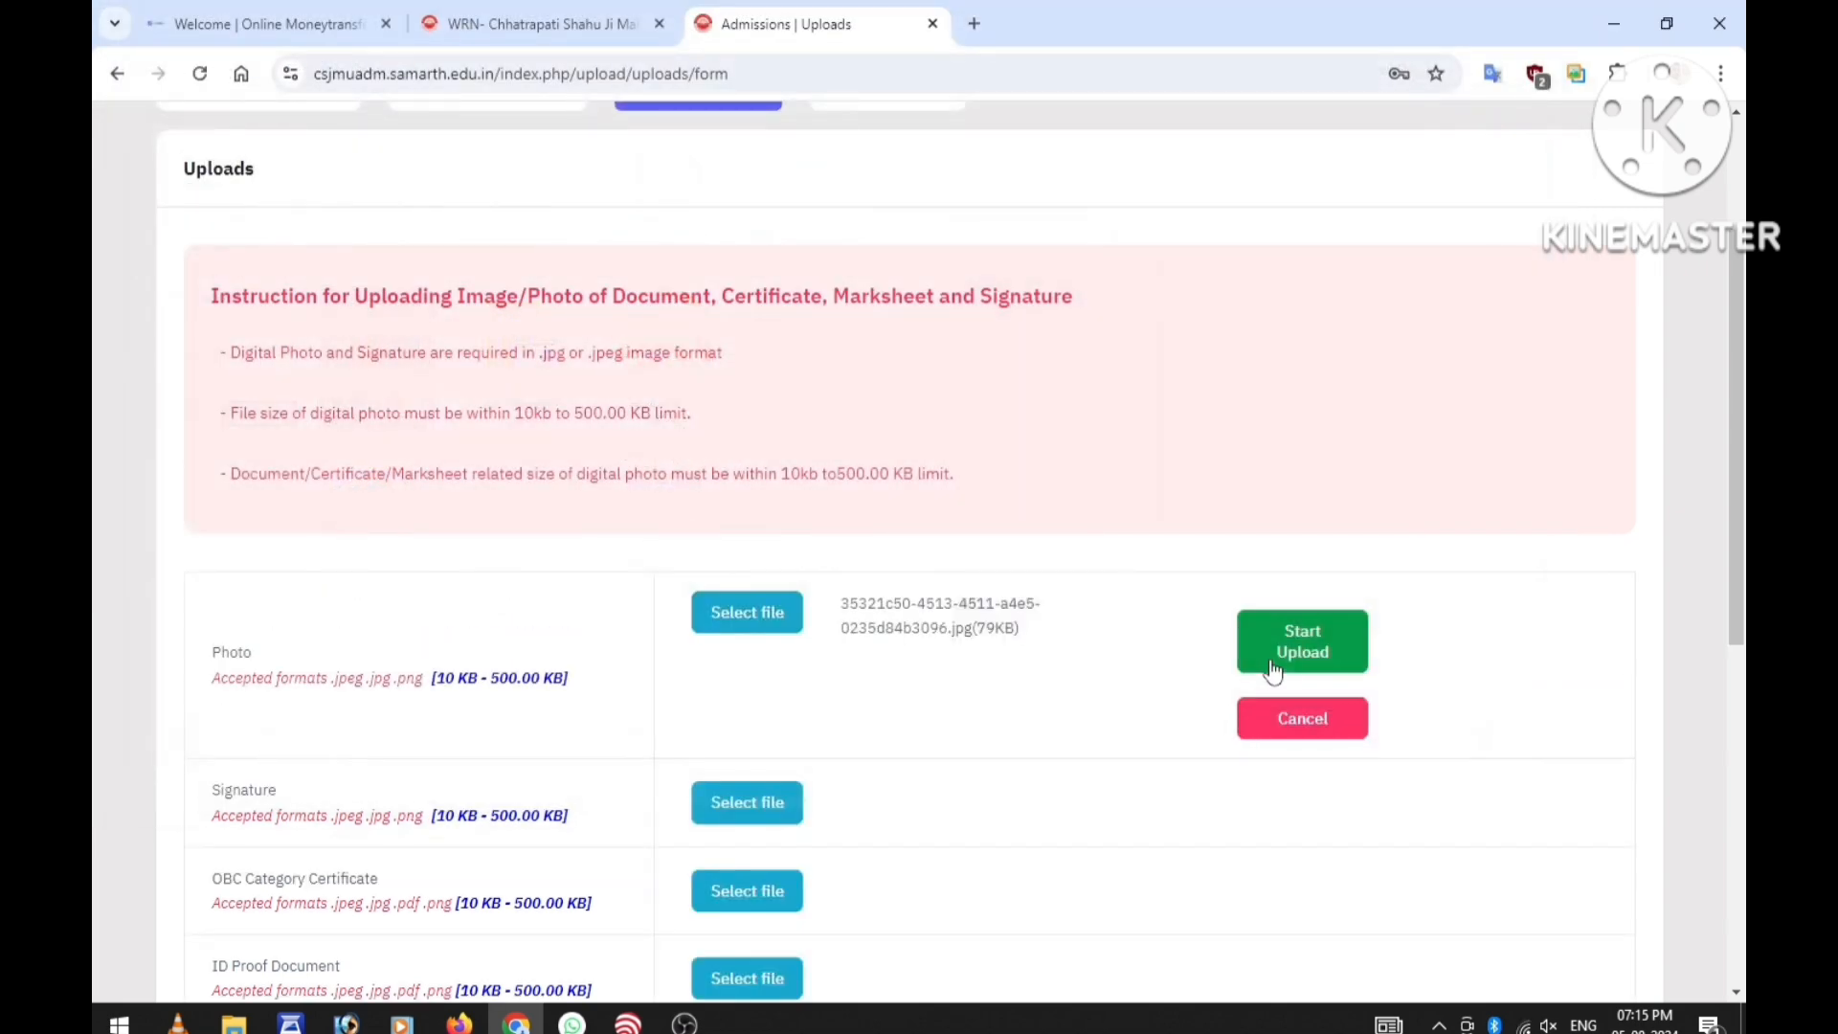
{"action": "left_click", "coordinate": [1286, 661]}
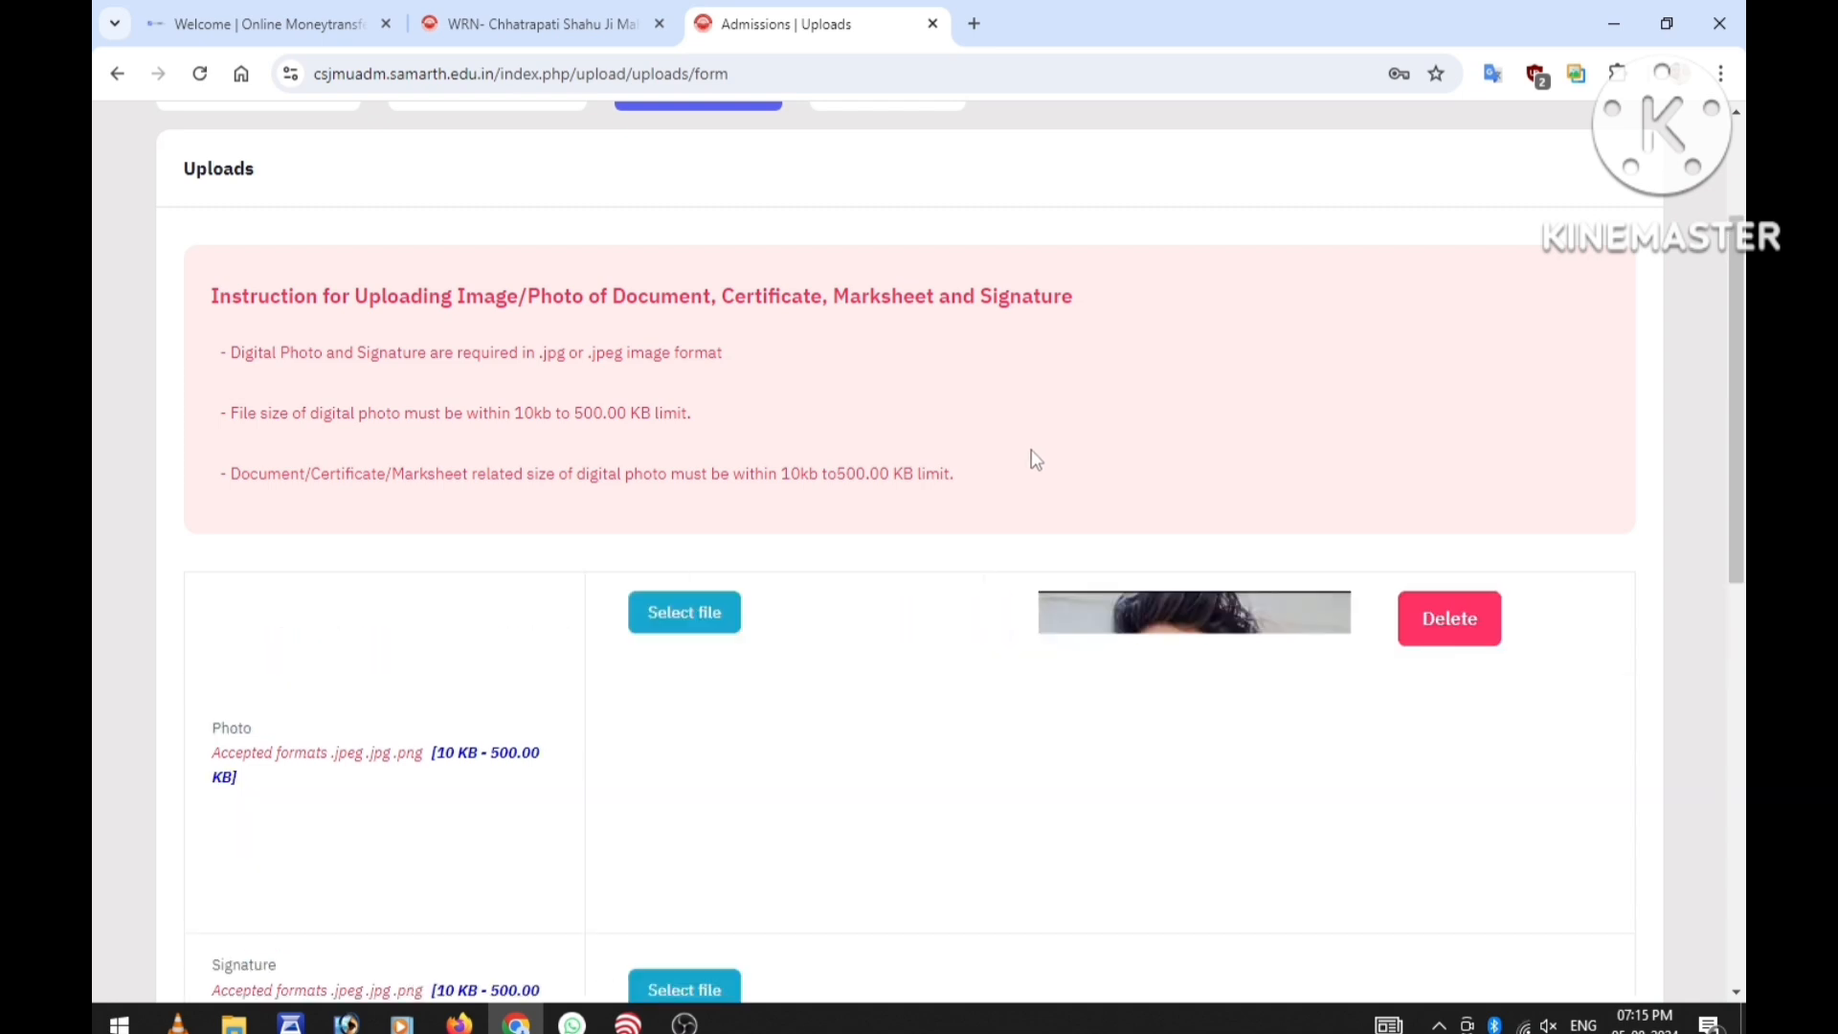
{"action": "scroll", "coordinate": [1032, 451], "scroll_direction": "down", "scroll_amount": 3}
{"action": "scroll", "coordinate": [1032, 452], "scroll_direction": "down", "scroll_amount": 2}
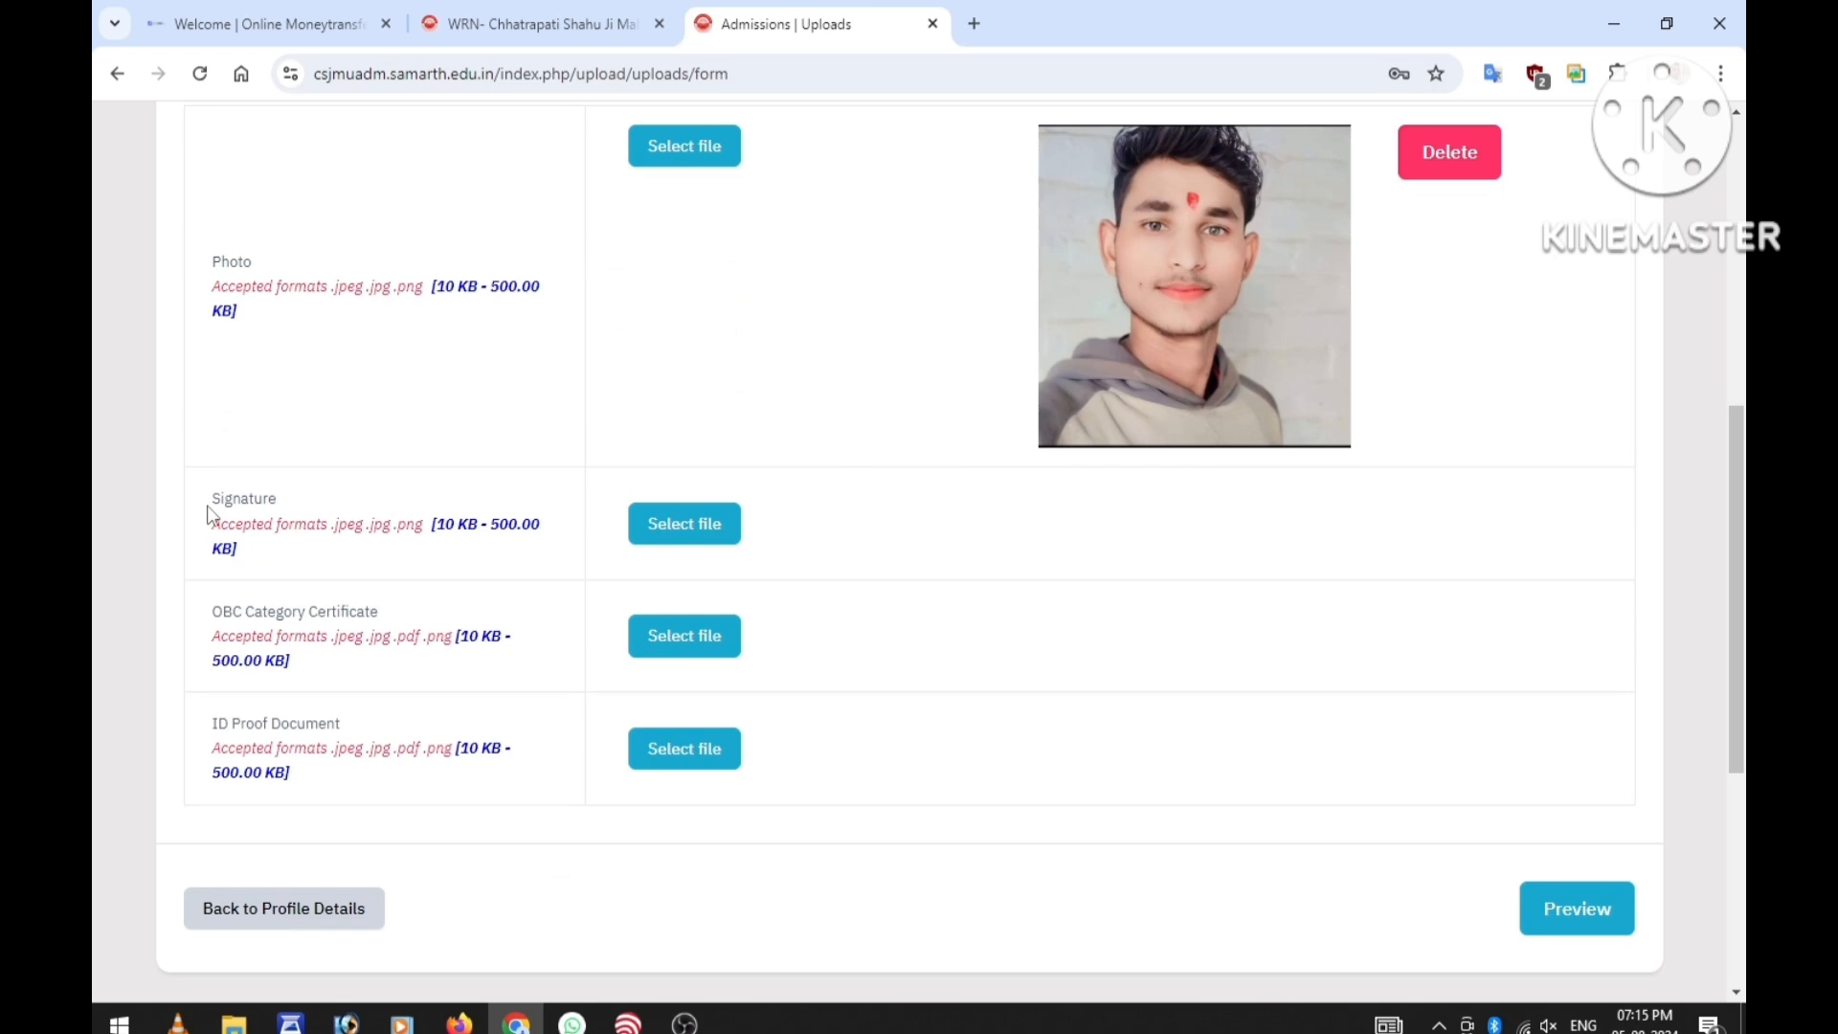
Upload the signature image to the Signature row
{"action": "left_click", "coordinate": [650, 522]}
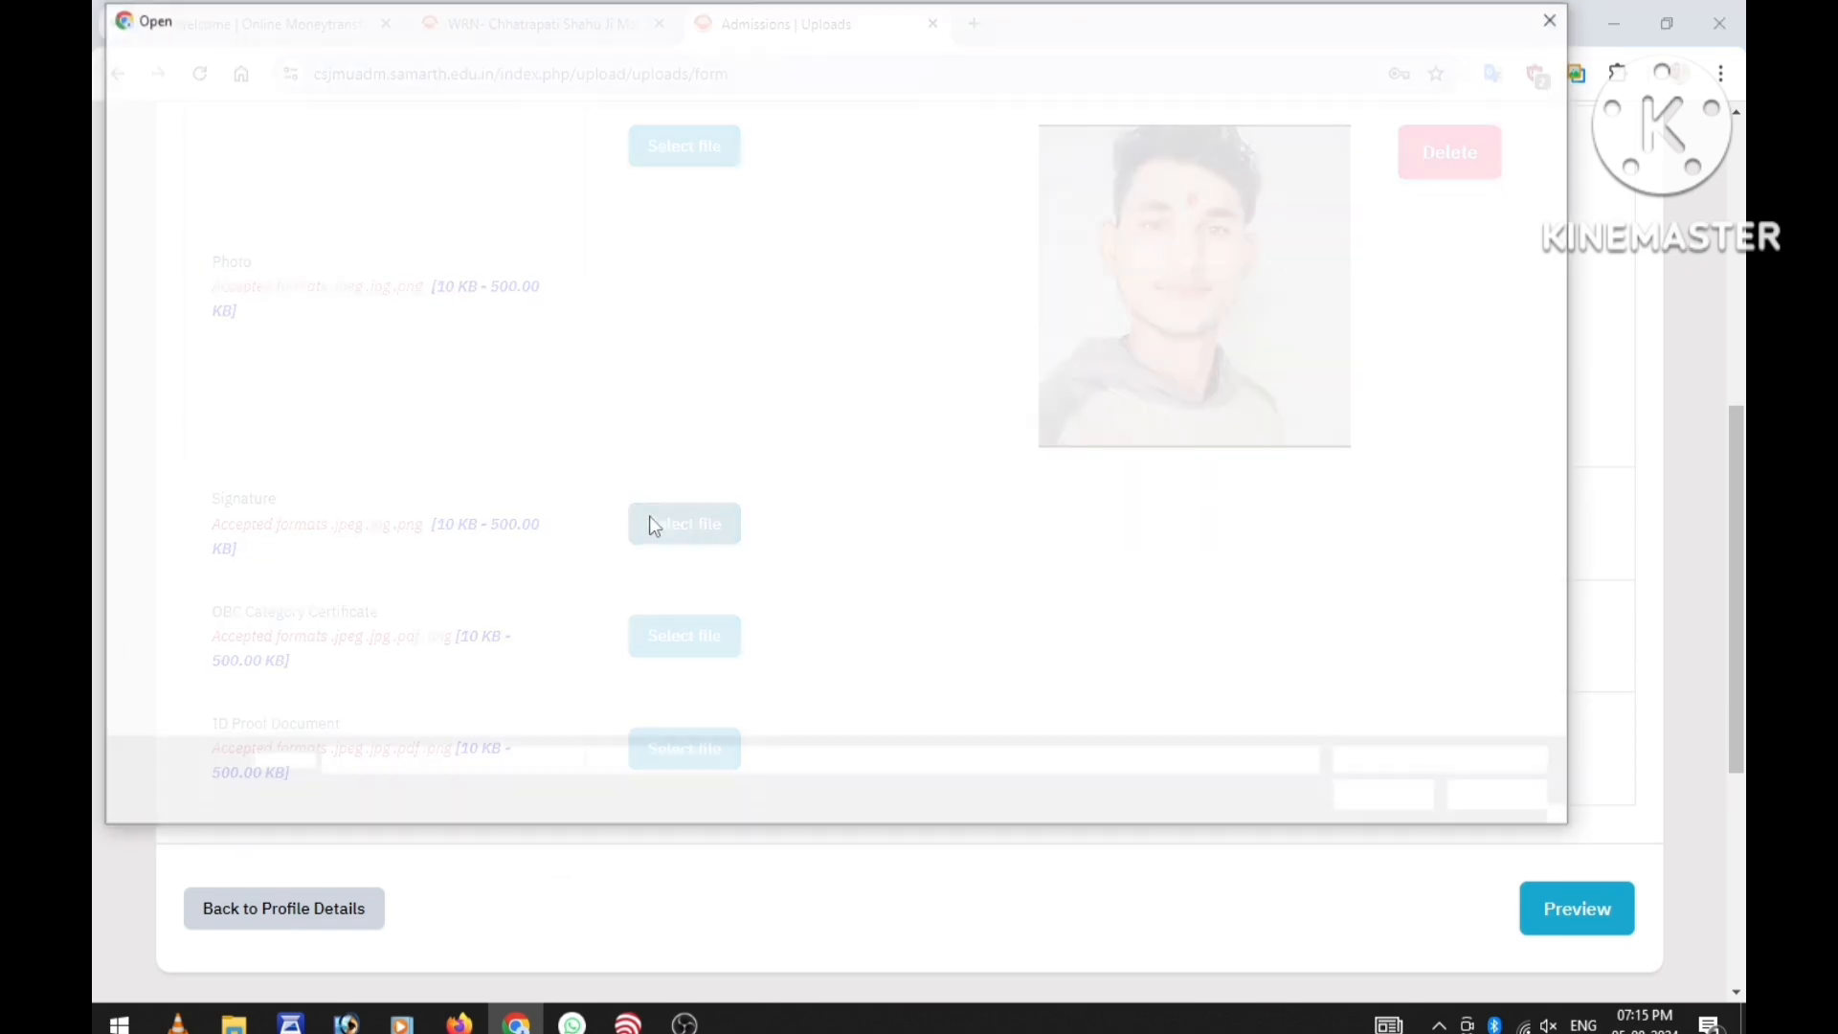
{"action": "left_click", "coordinate": [812, 359]}
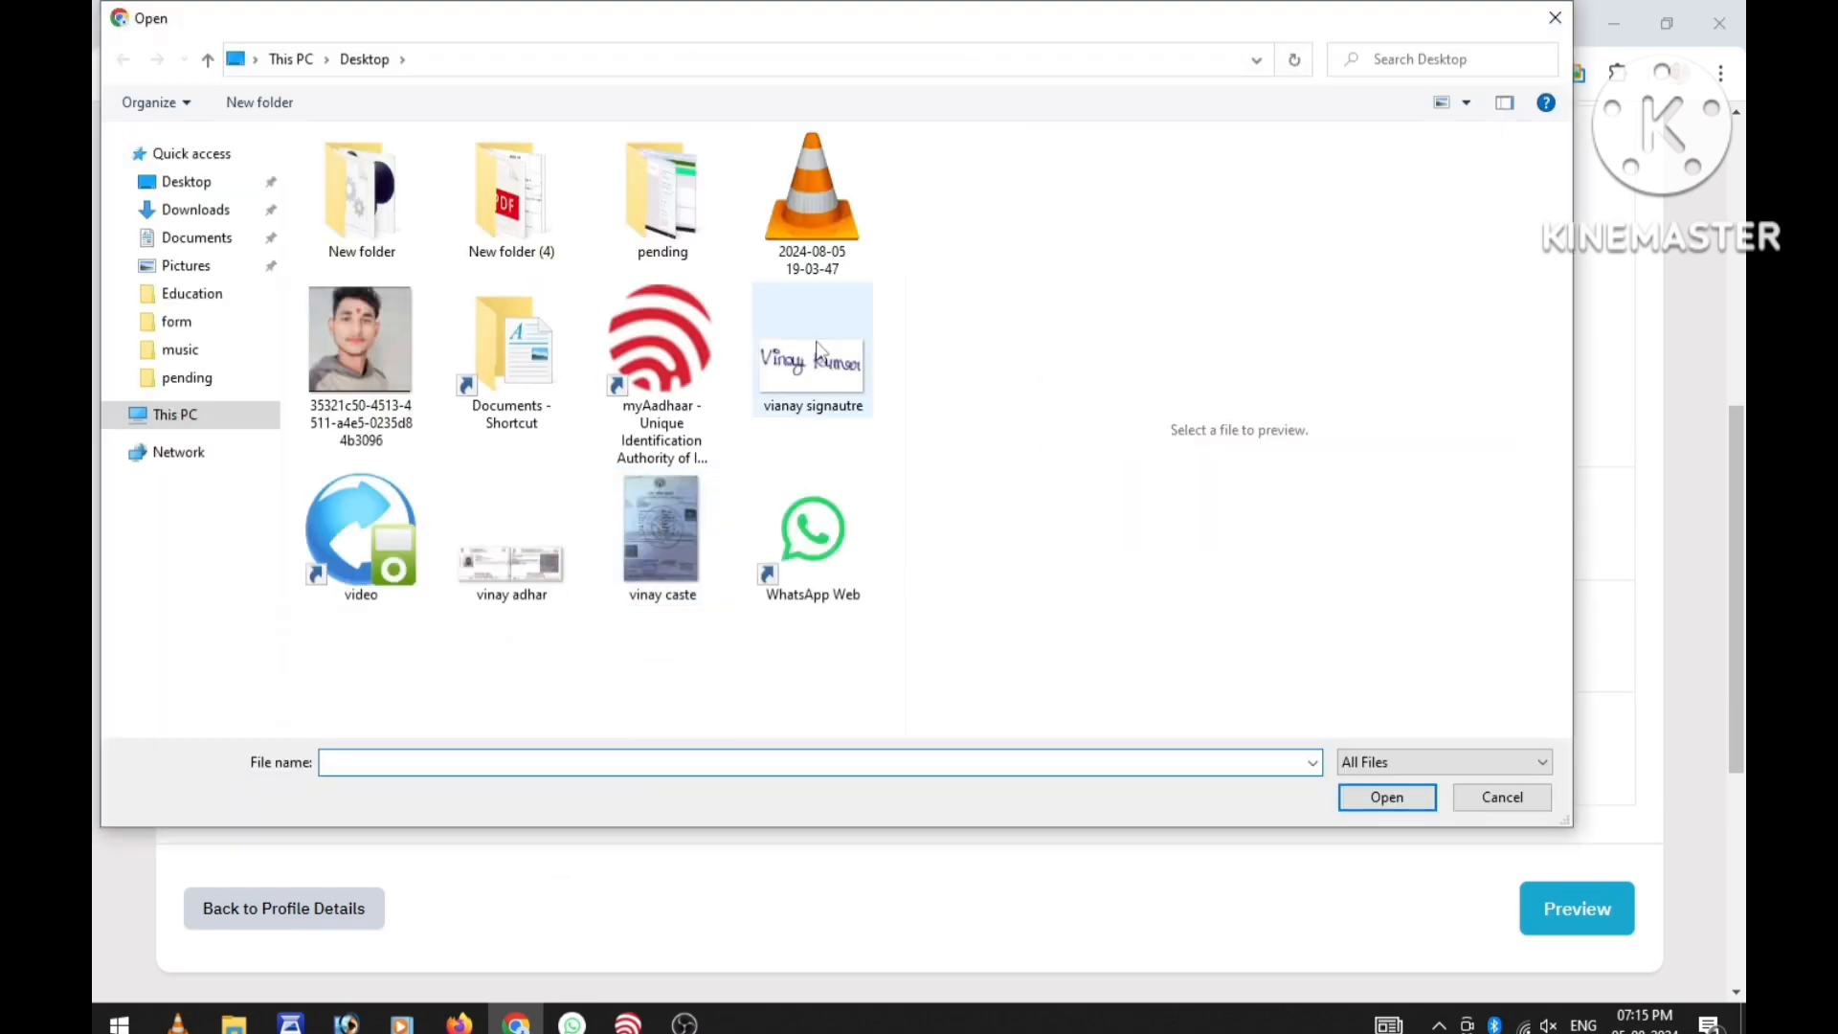
{"action": "left_click", "coordinate": [1395, 804]}
{"action": "left_click", "coordinate": [1187, 532]}
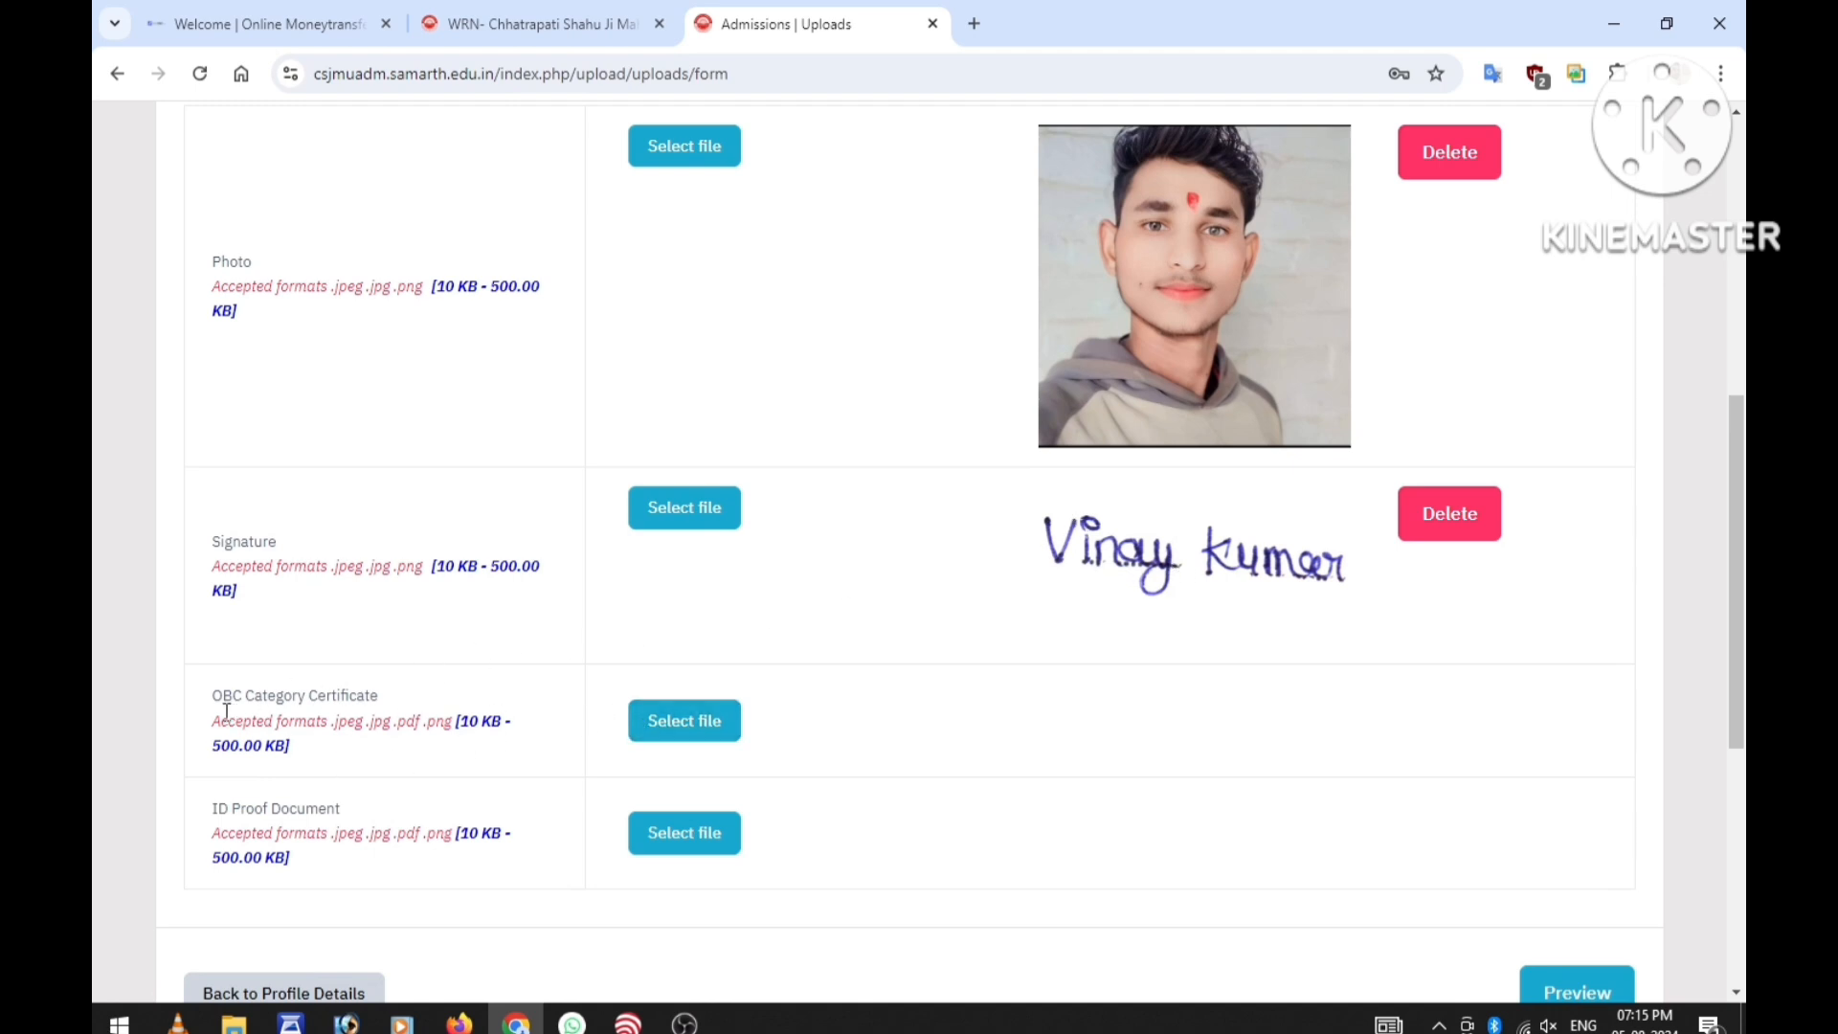
{"action": "left_click", "coordinate": [658, 720]}
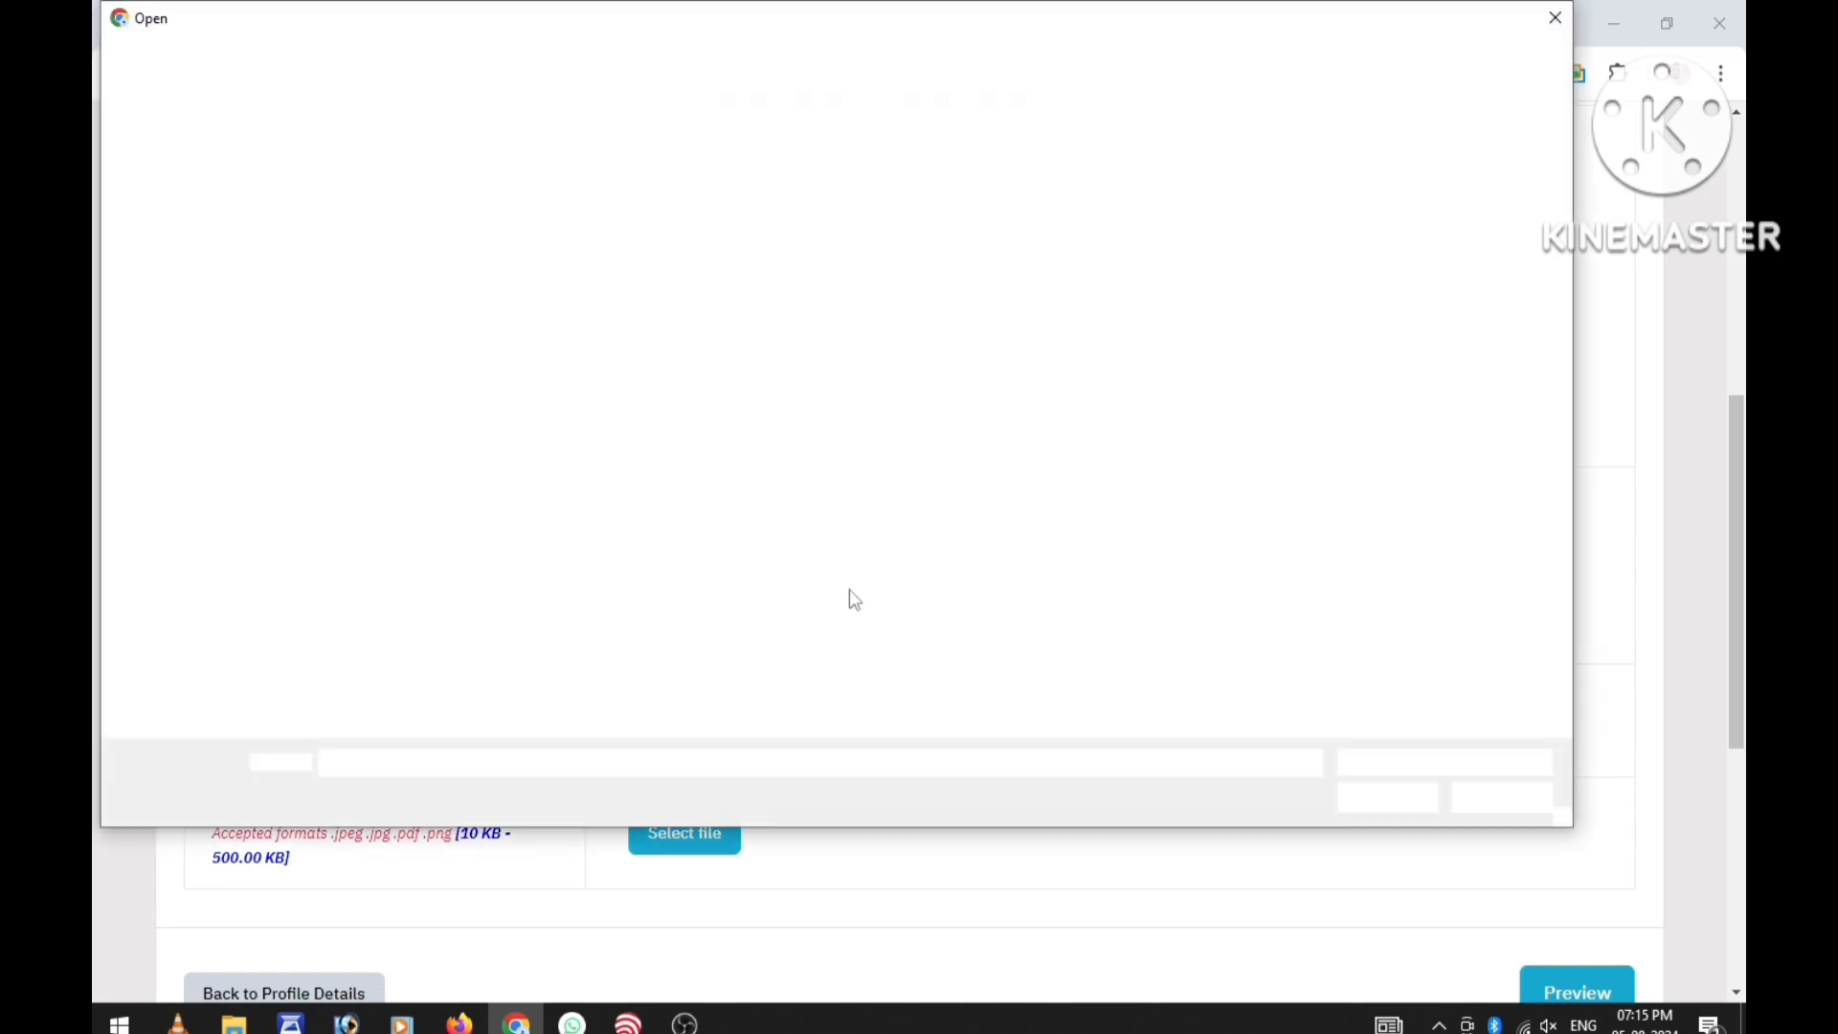
Upload the caste certificate image as the OBC Category Certificate
{"action": "left_click", "coordinate": [668, 517]}
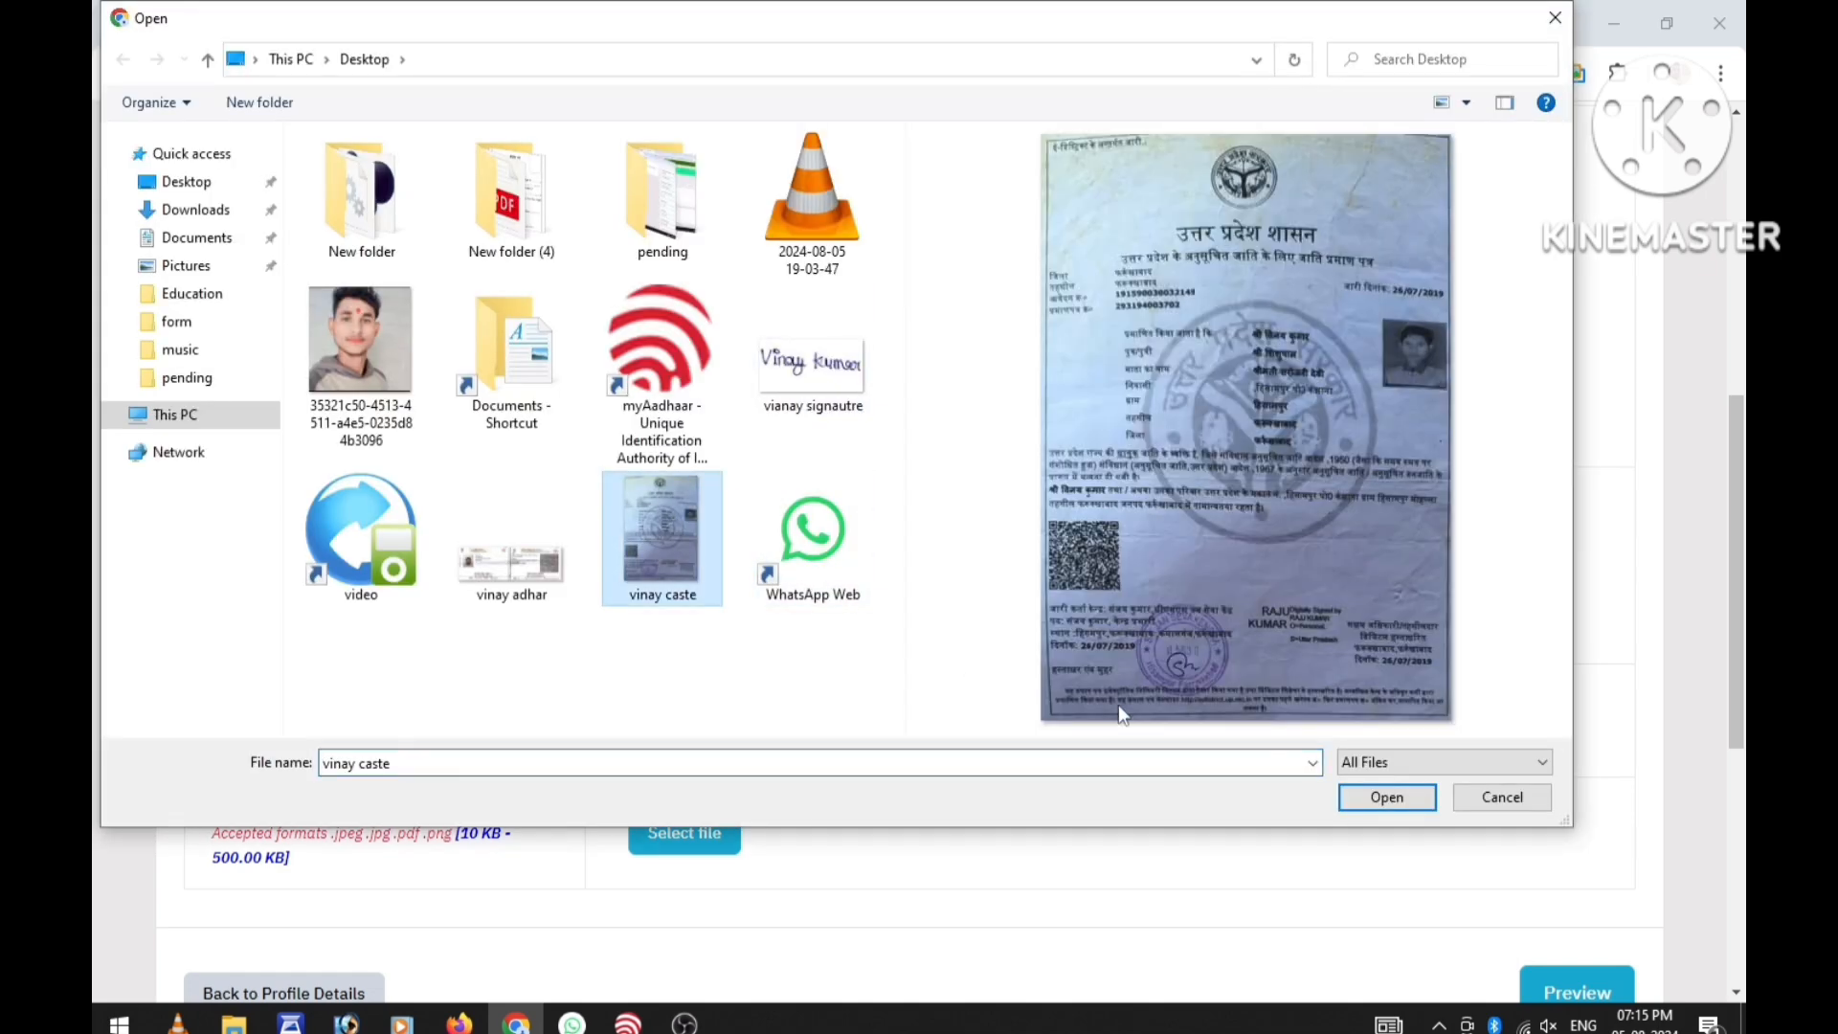
{"action": "left_click", "coordinate": [1361, 802]}
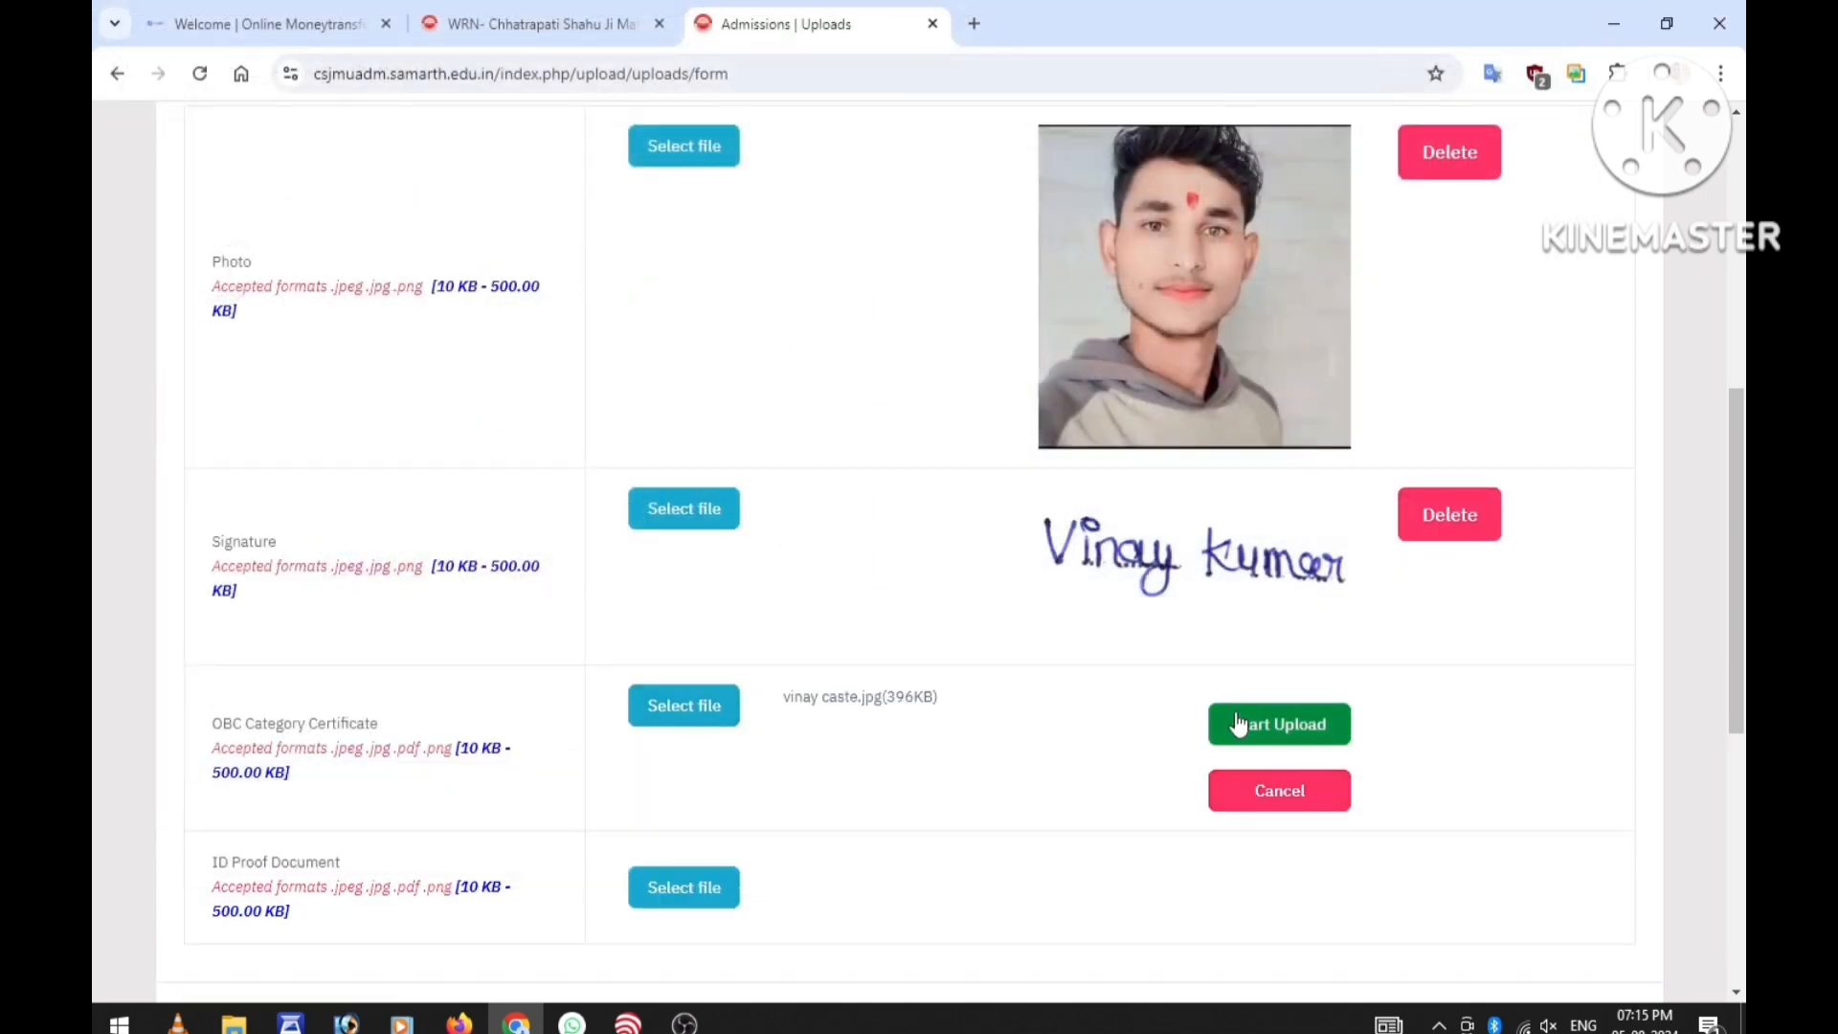
{"action": "left_click", "coordinate": [1234, 723]}
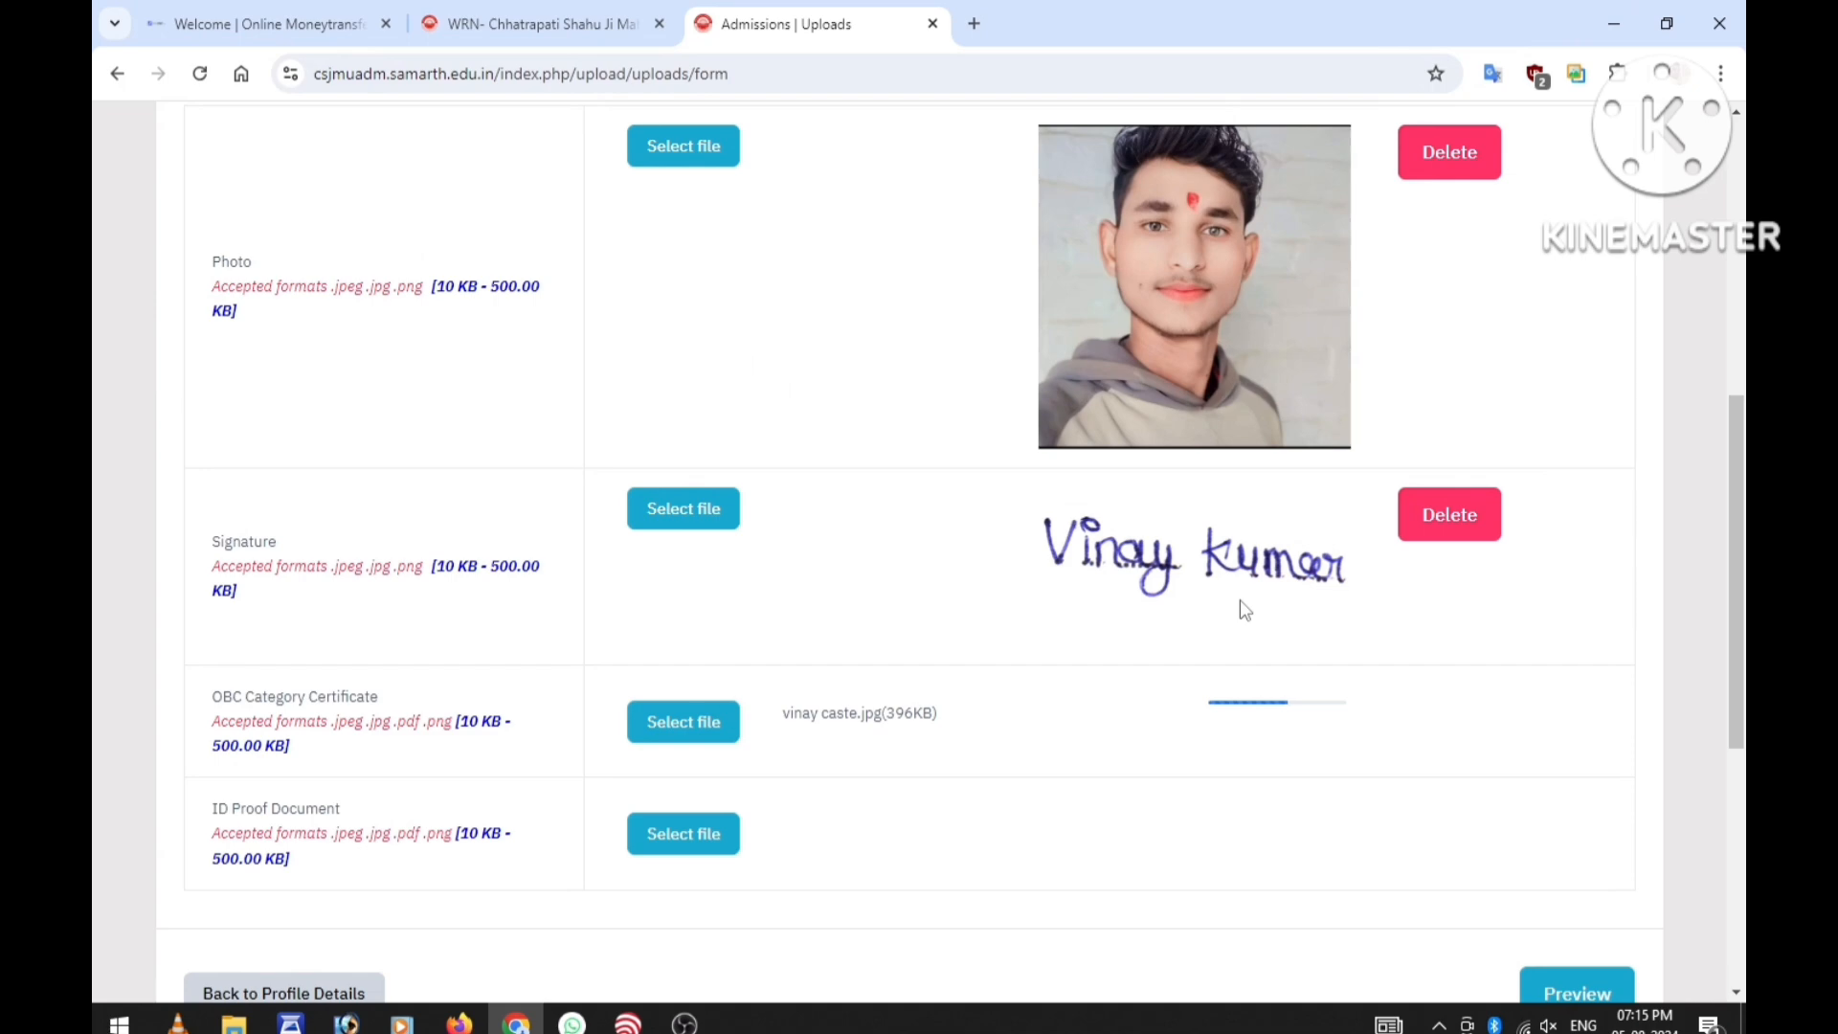
{"action": "scroll", "coordinate": [943, 668], "scroll_direction": "down", "scroll_amount": 1}
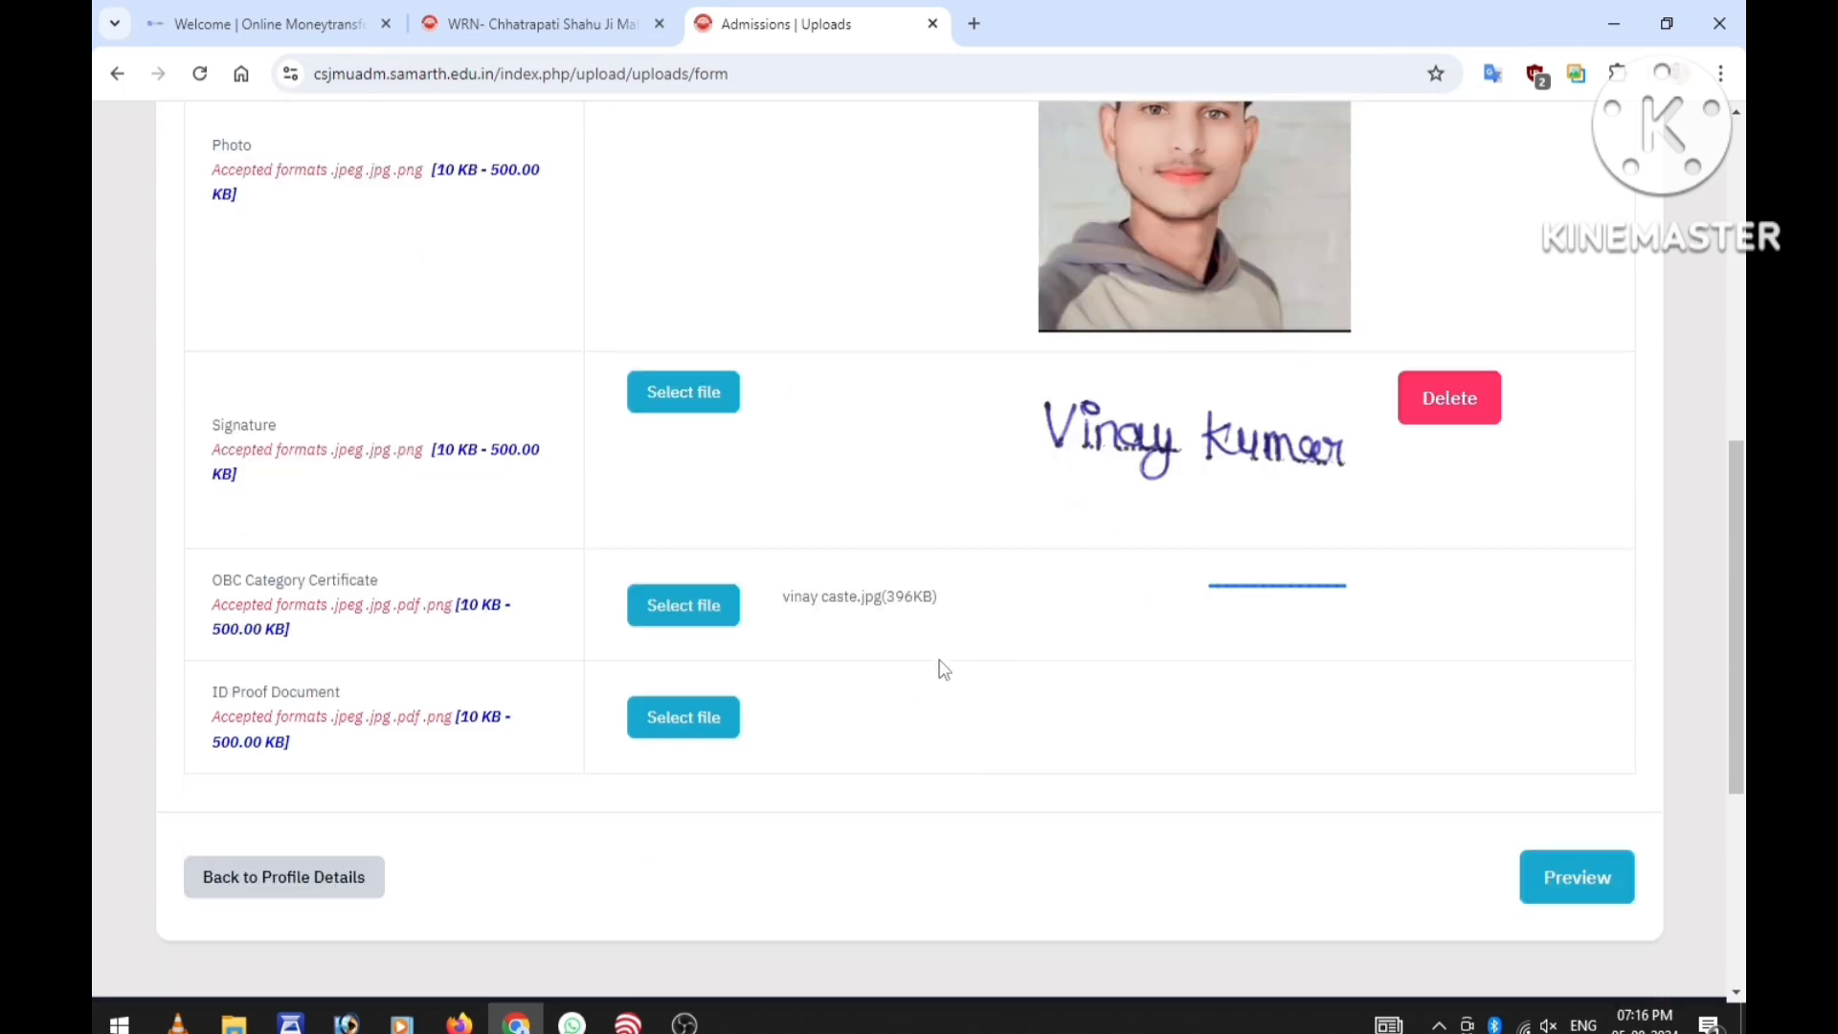
Upload the Aadhaar card image as the ID Proof Document
{"action": "left_click", "coordinate": [682, 720]}
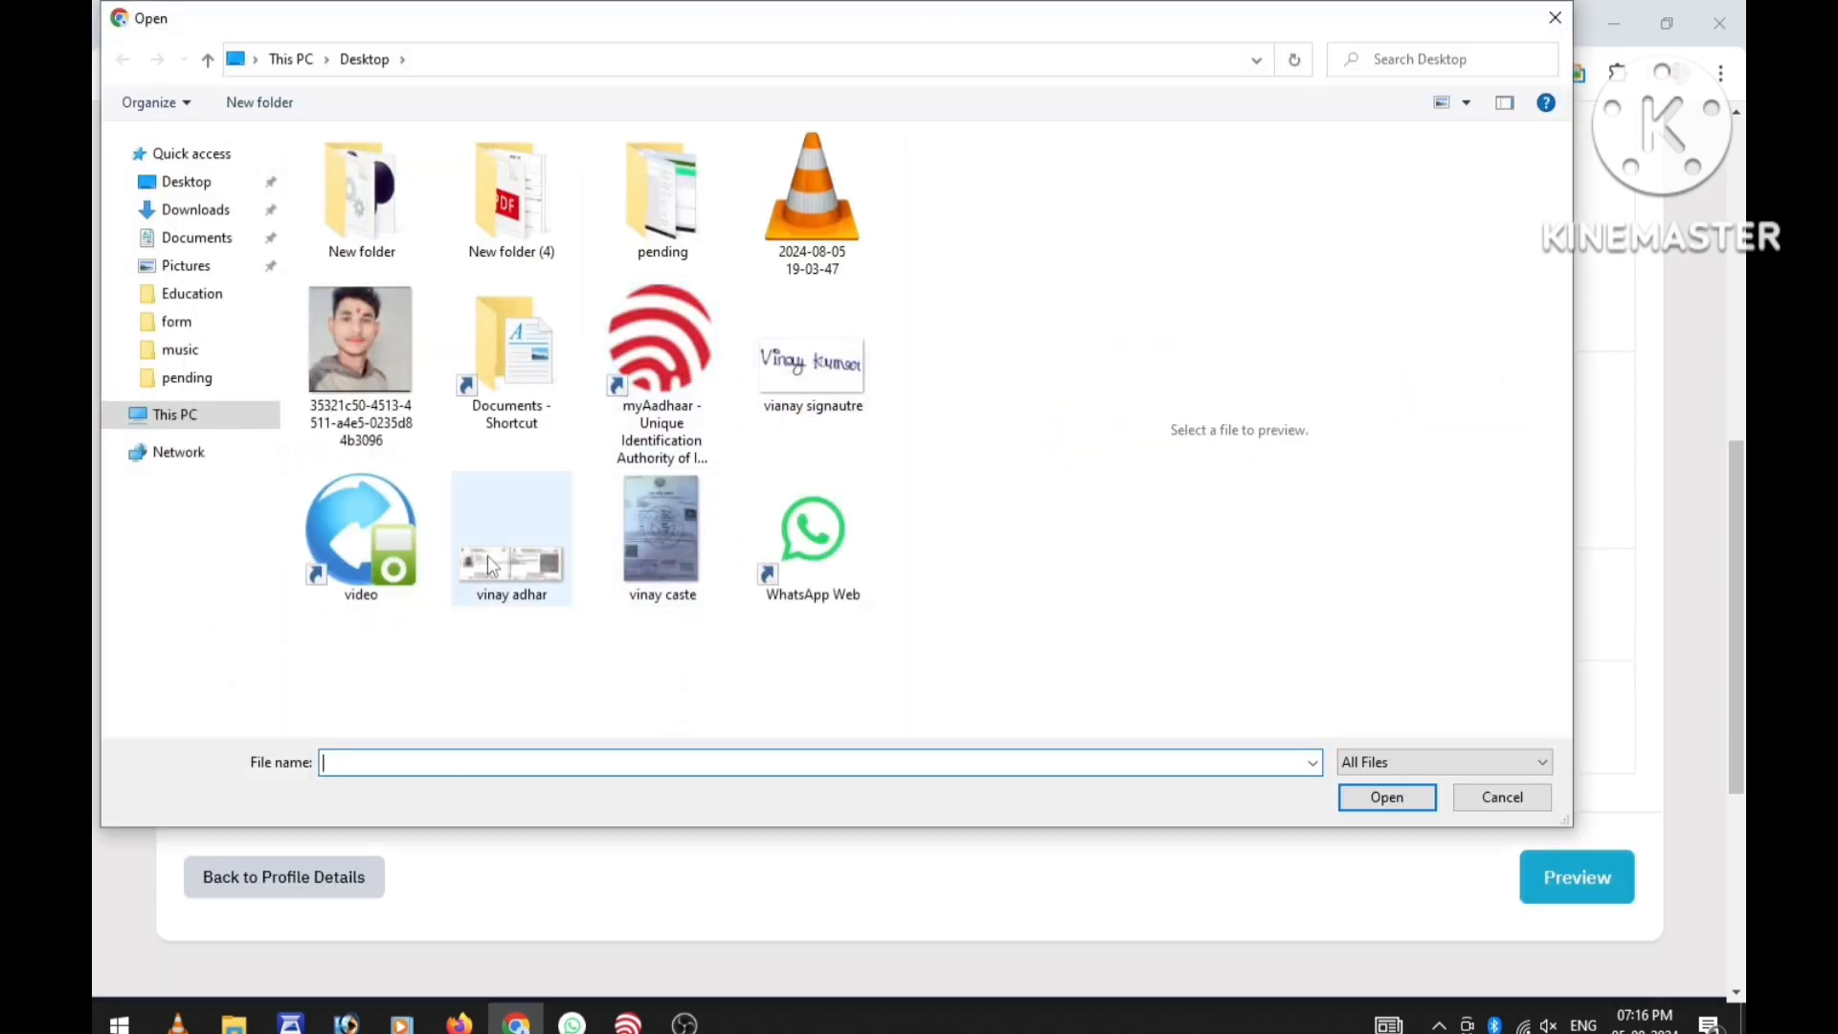
{"action": "left_click", "coordinate": [488, 557]}
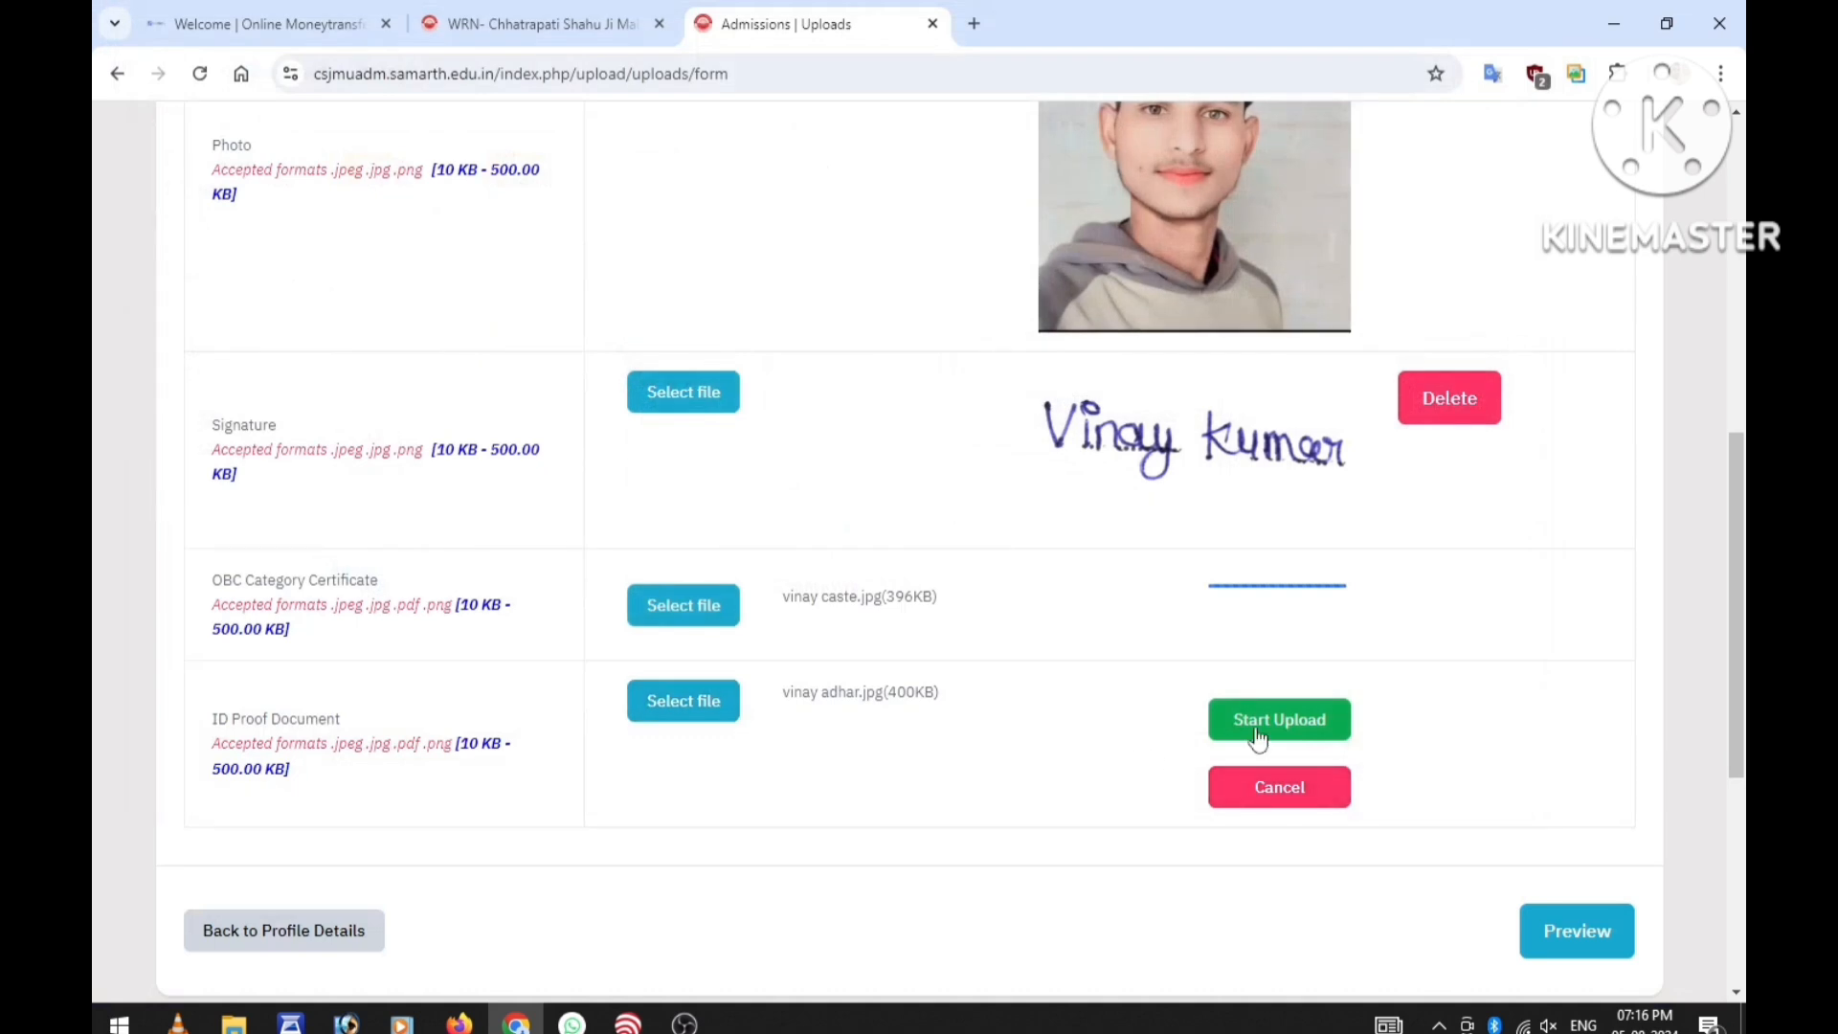
{"action": "left_click", "coordinate": [1281, 724]}
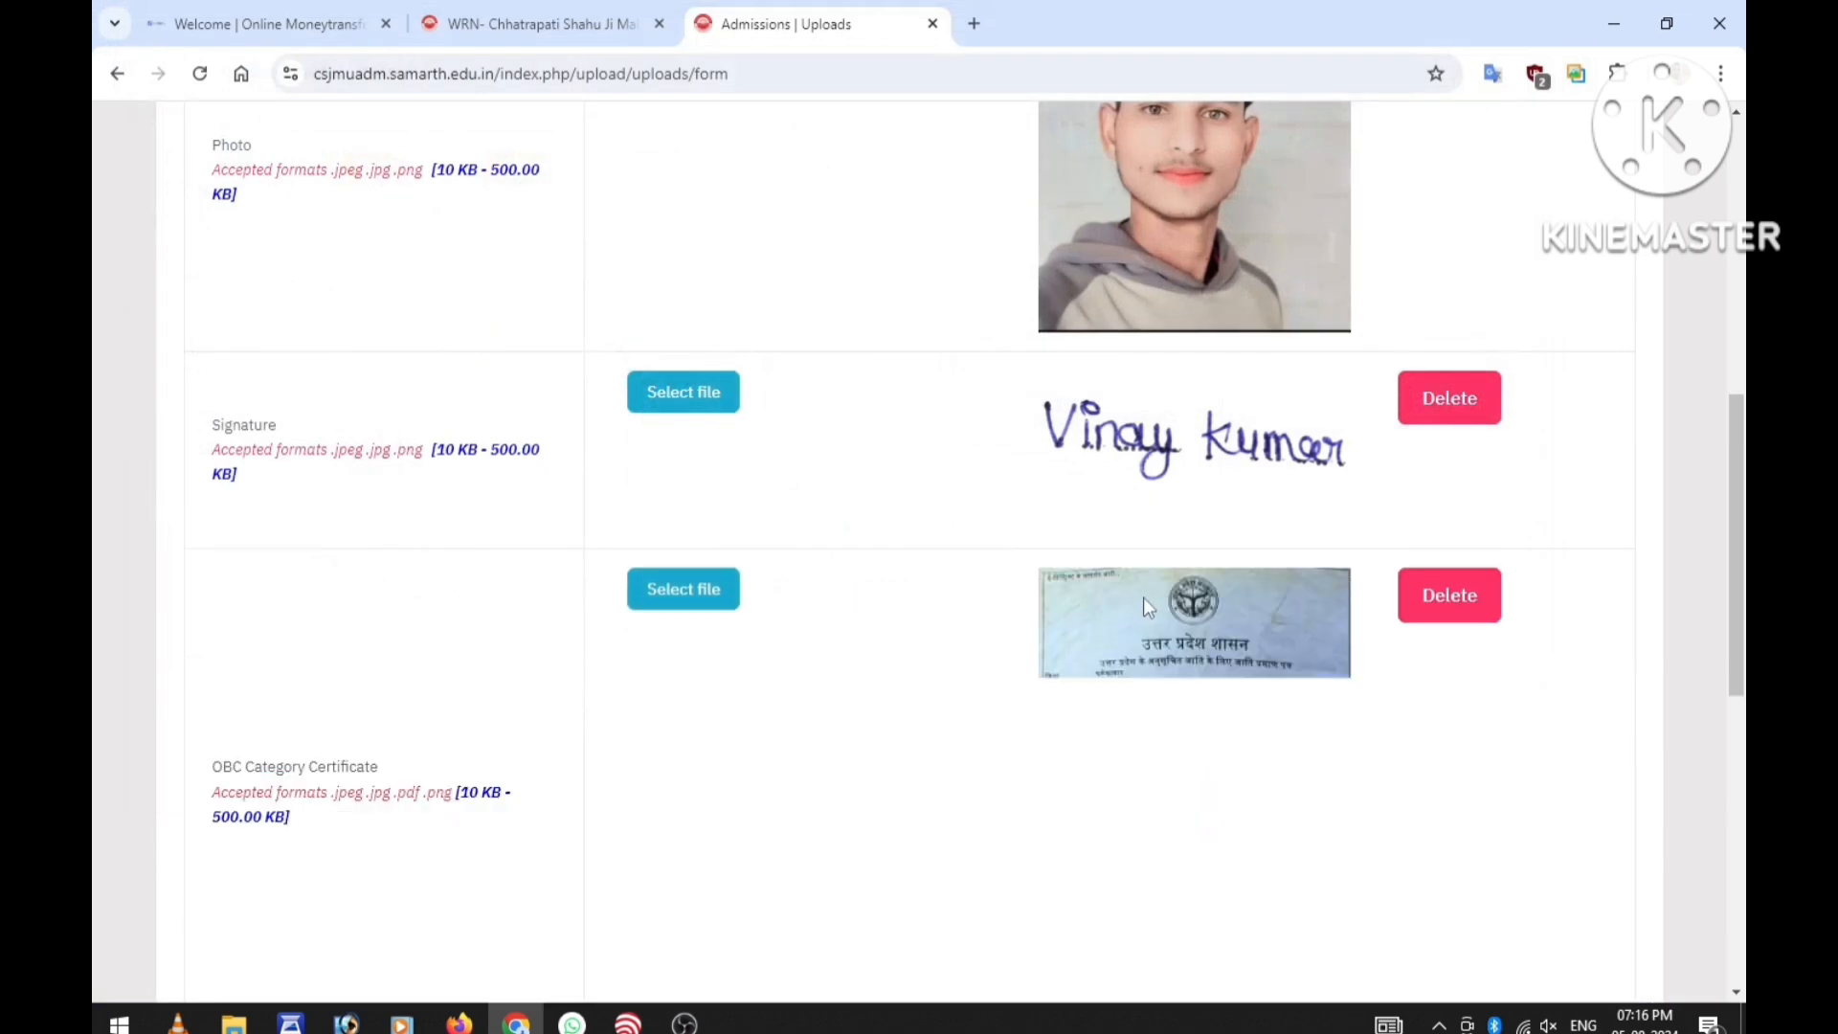
{"action": "scroll", "coordinate": [1145, 597], "scroll_direction": "down", "scroll_amount": 3}
{"action": "scroll", "coordinate": [1149, 608], "scroll_direction": "down", "scroll_amount": 1}
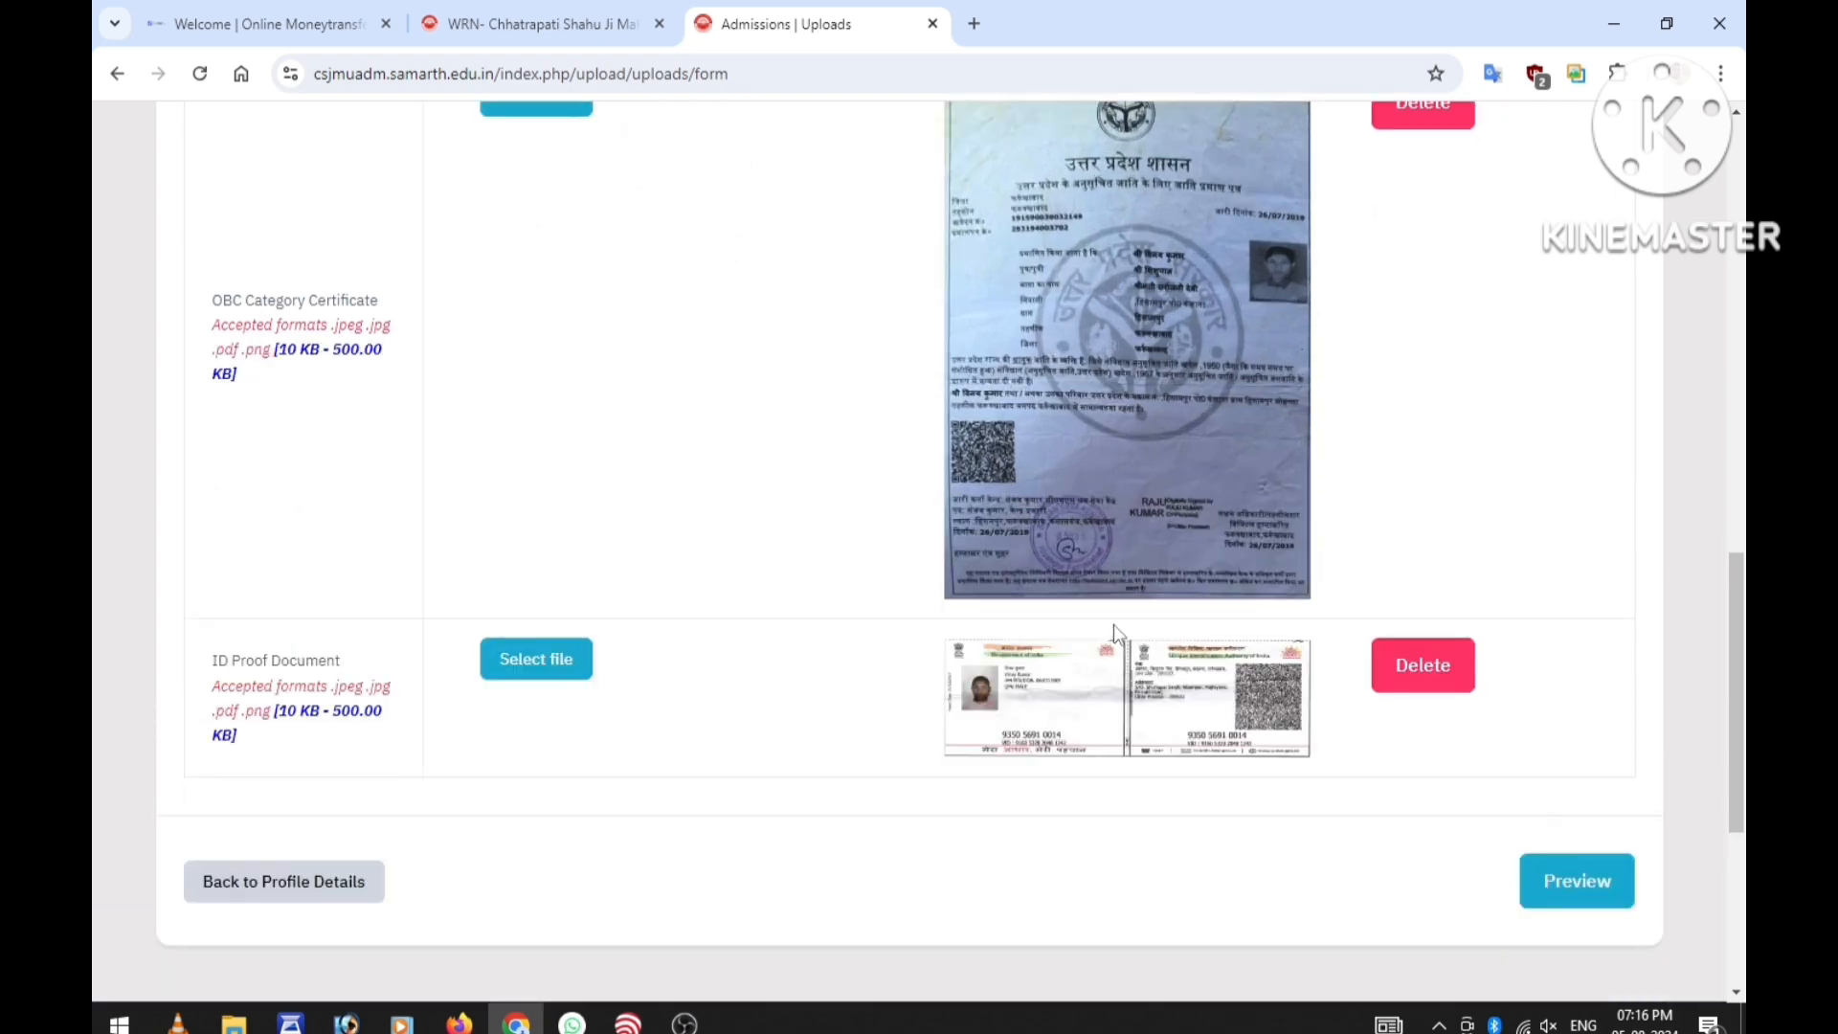
{"action": "scroll", "coordinate": [1106, 629], "scroll_direction": "down", "scroll_amount": 4}
{"action": "scroll", "coordinate": [1101, 630], "scroll_direction": "up", "scroll_amount": 12}
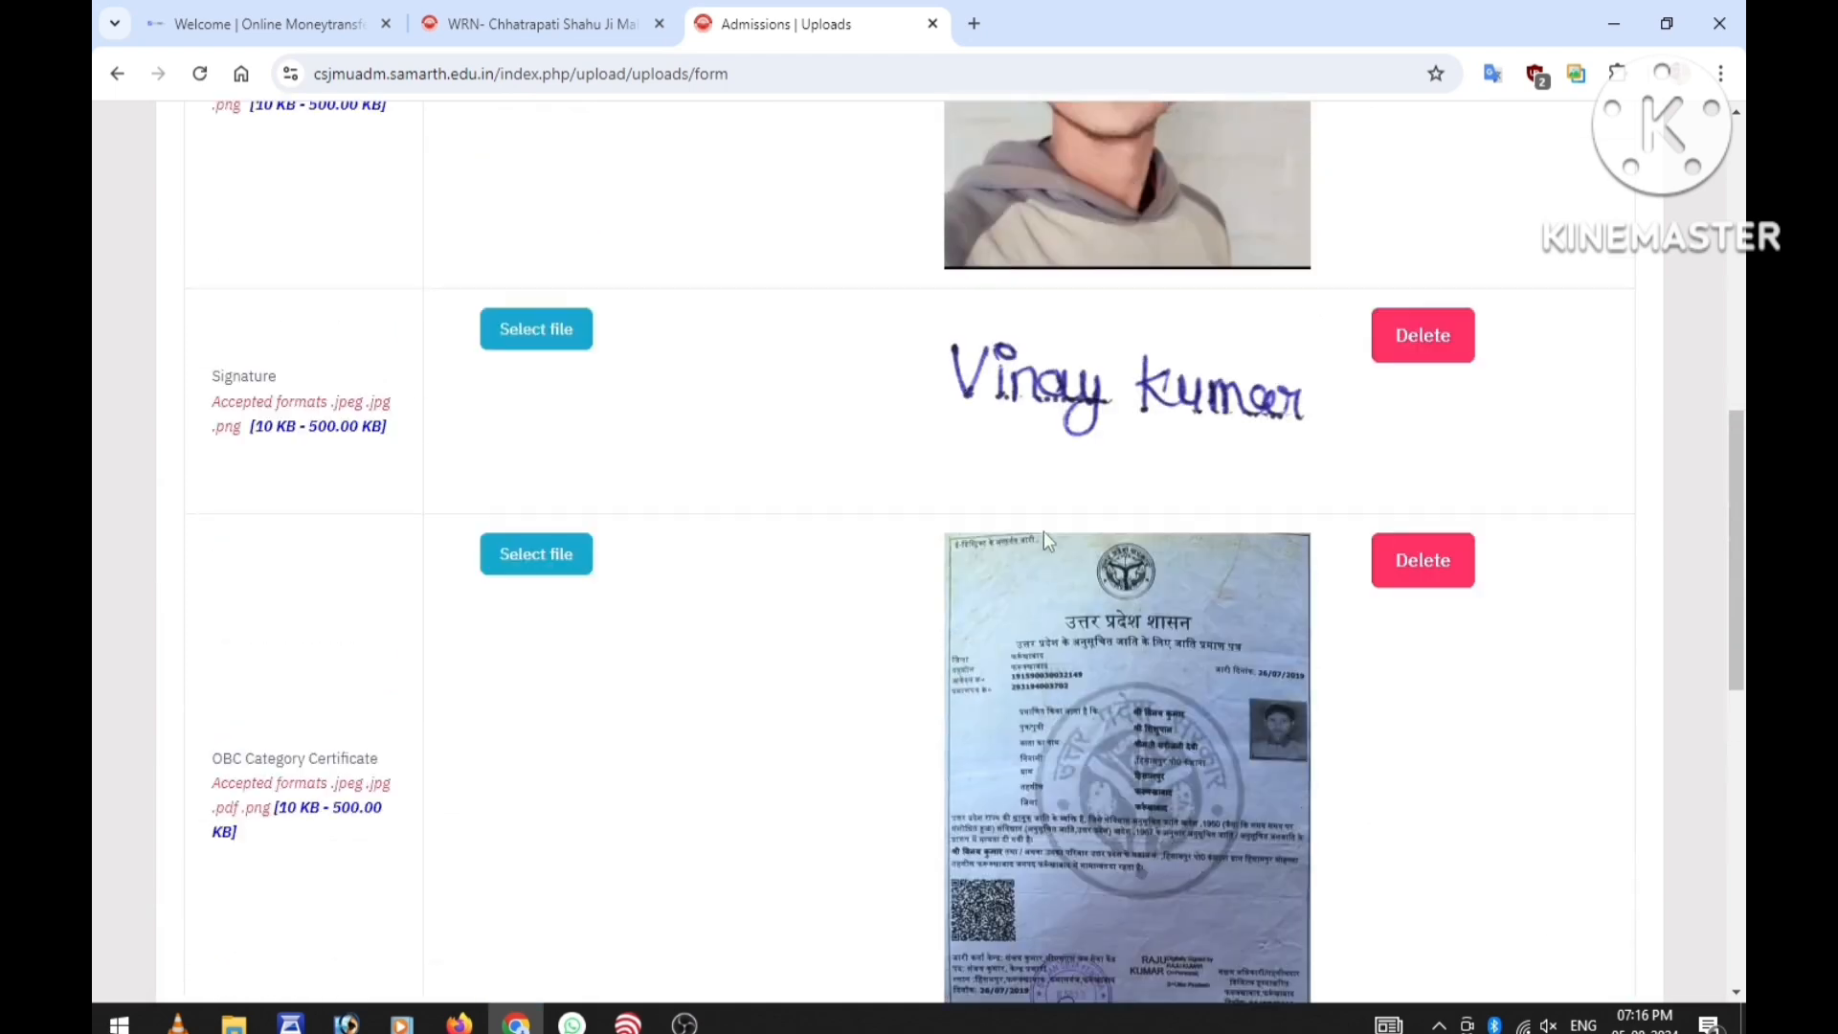
{"action": "scroll", "coordinate": [1037, 612], "scroll_direction": "down", "scroll_amount": 12}
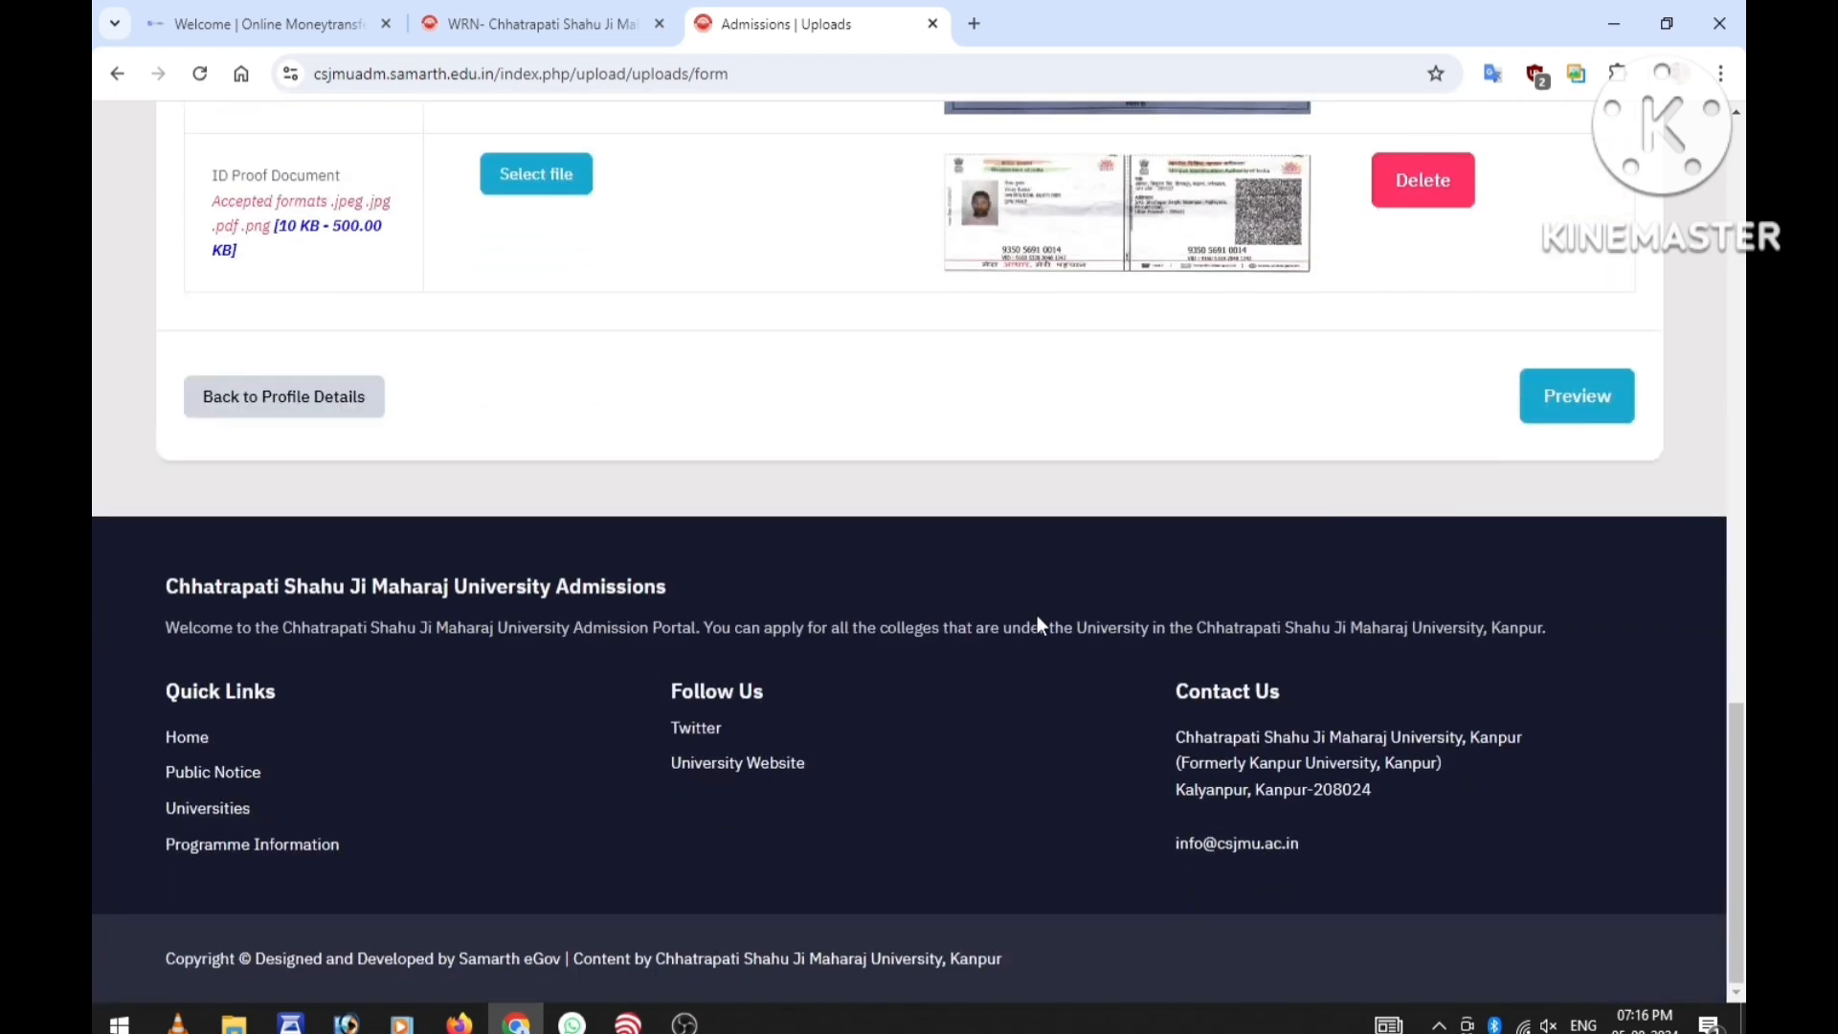
Review the profile preview, accept the declaration, and confirm details for the ₹300 registration fee
{"action": "left_click", "coordinate": [1536, 406]}
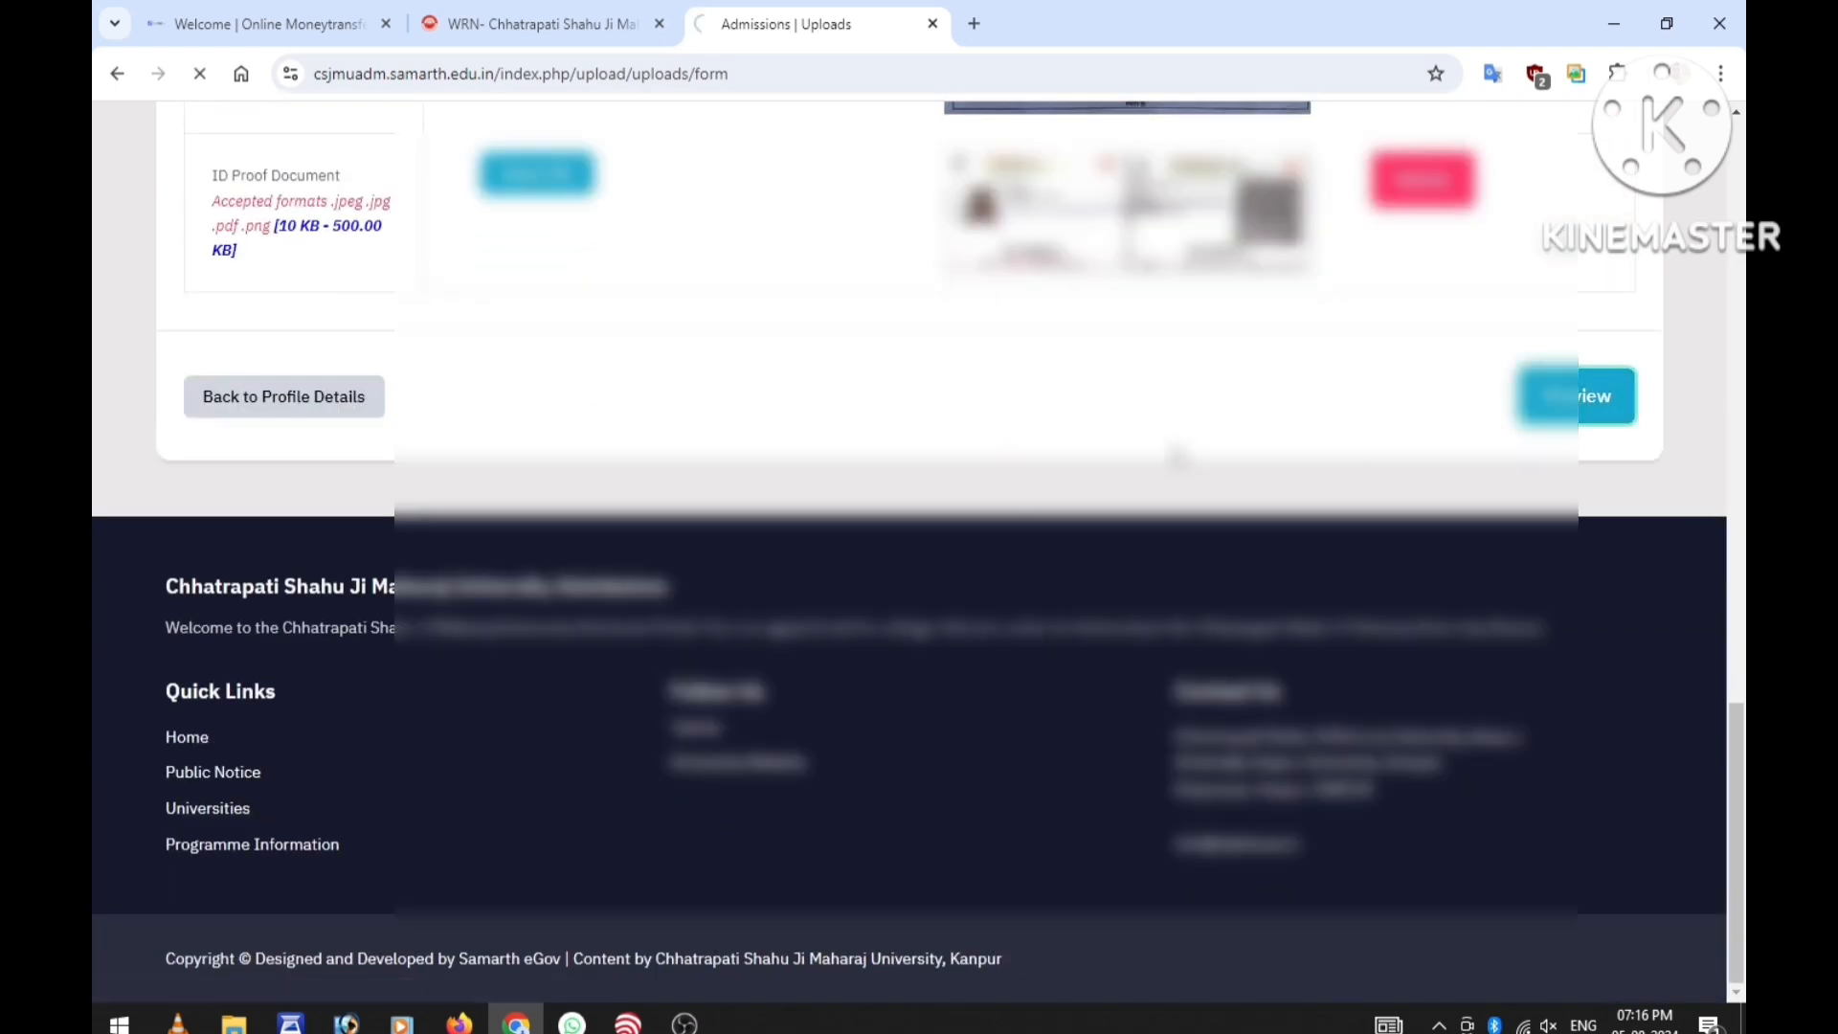
{"action": "scroll", "coordinate": [1180, 457], "scroll_direction": "down", "scroll_amount": 2}
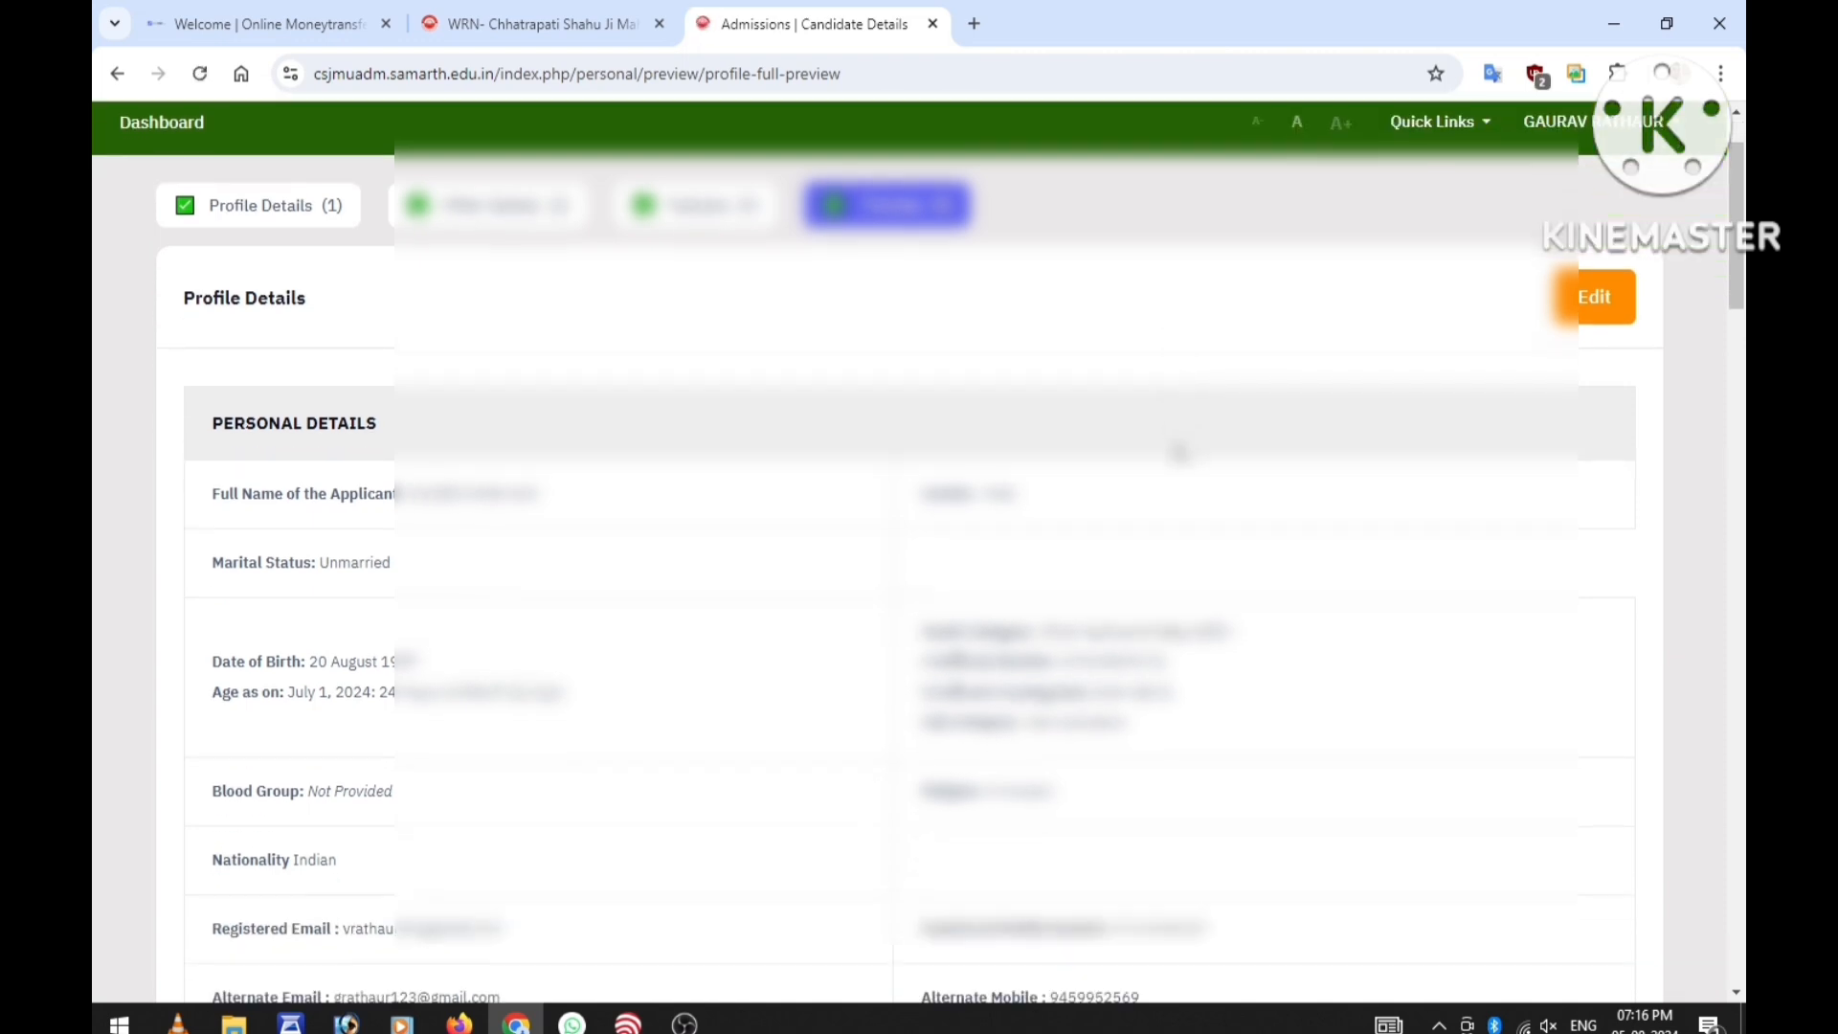
{"action": "scroll", "coordinate": [1179, 457], "scroll_direction": "down", "scroll_amount": 5}
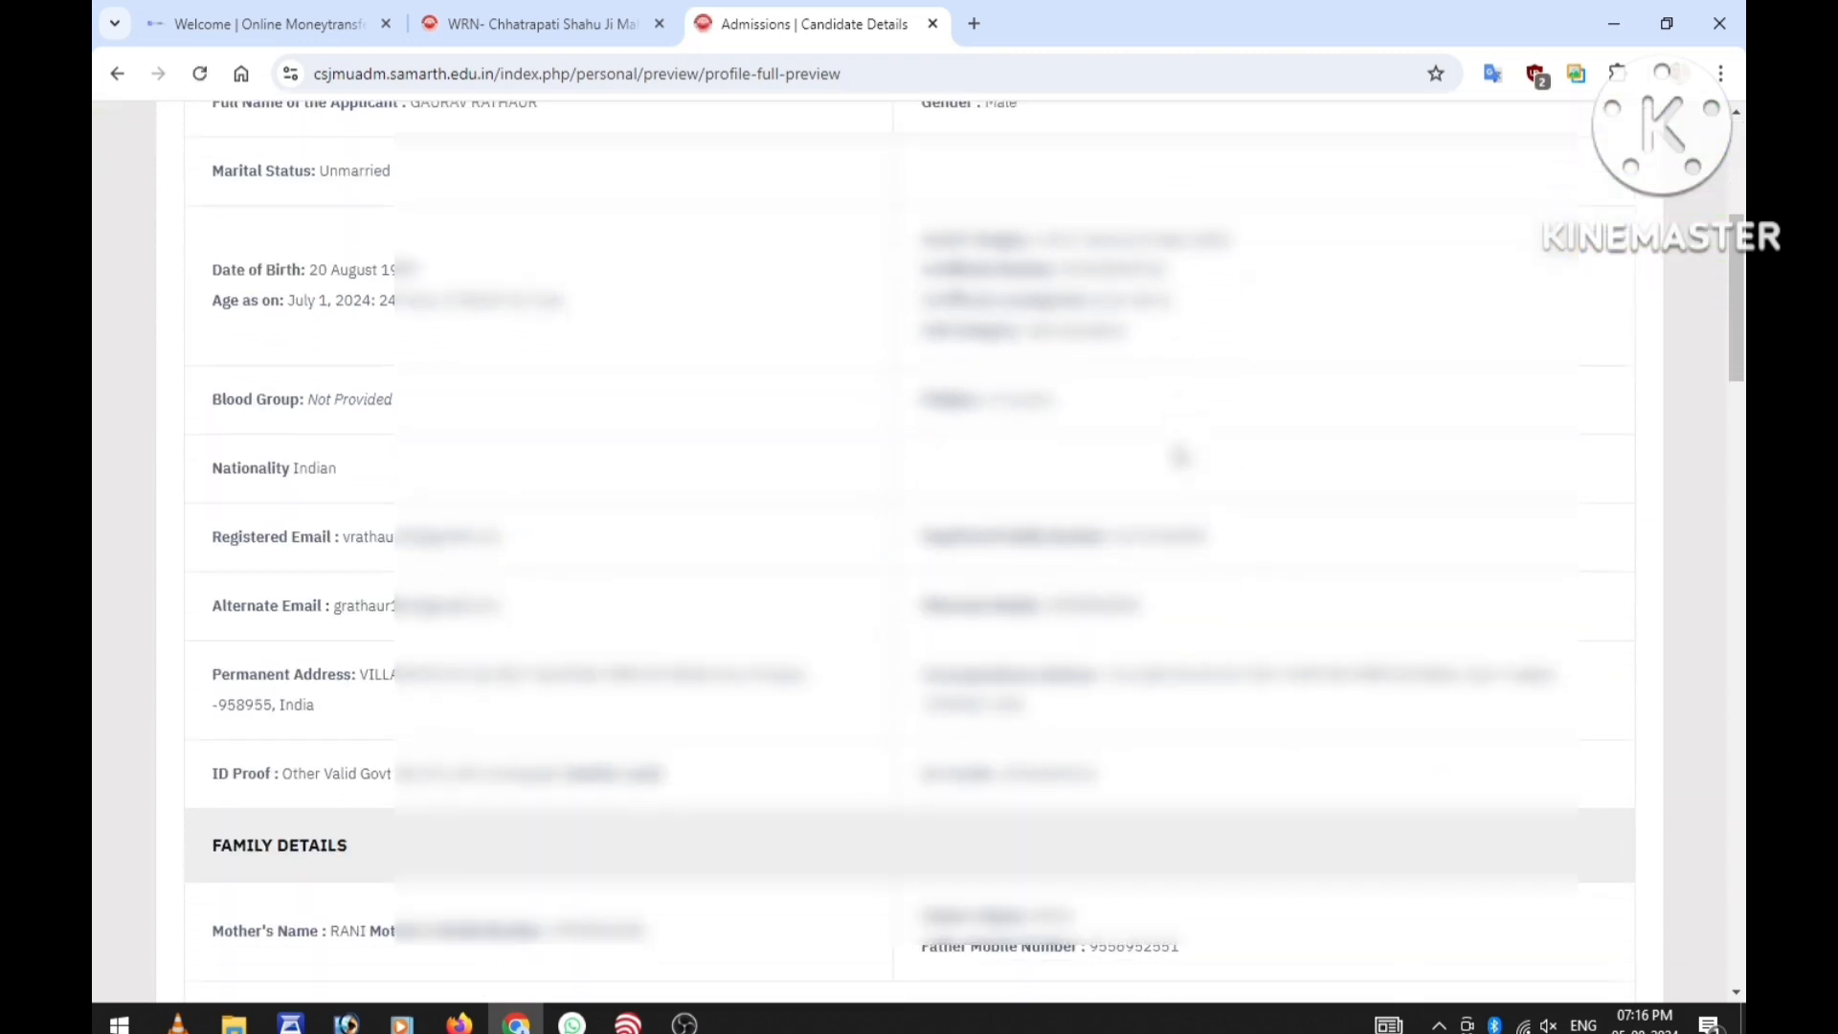
{"action": "scroll", "coordinate": [1179, 458], "scroll_direction": "down", "scroll_amount": 5}
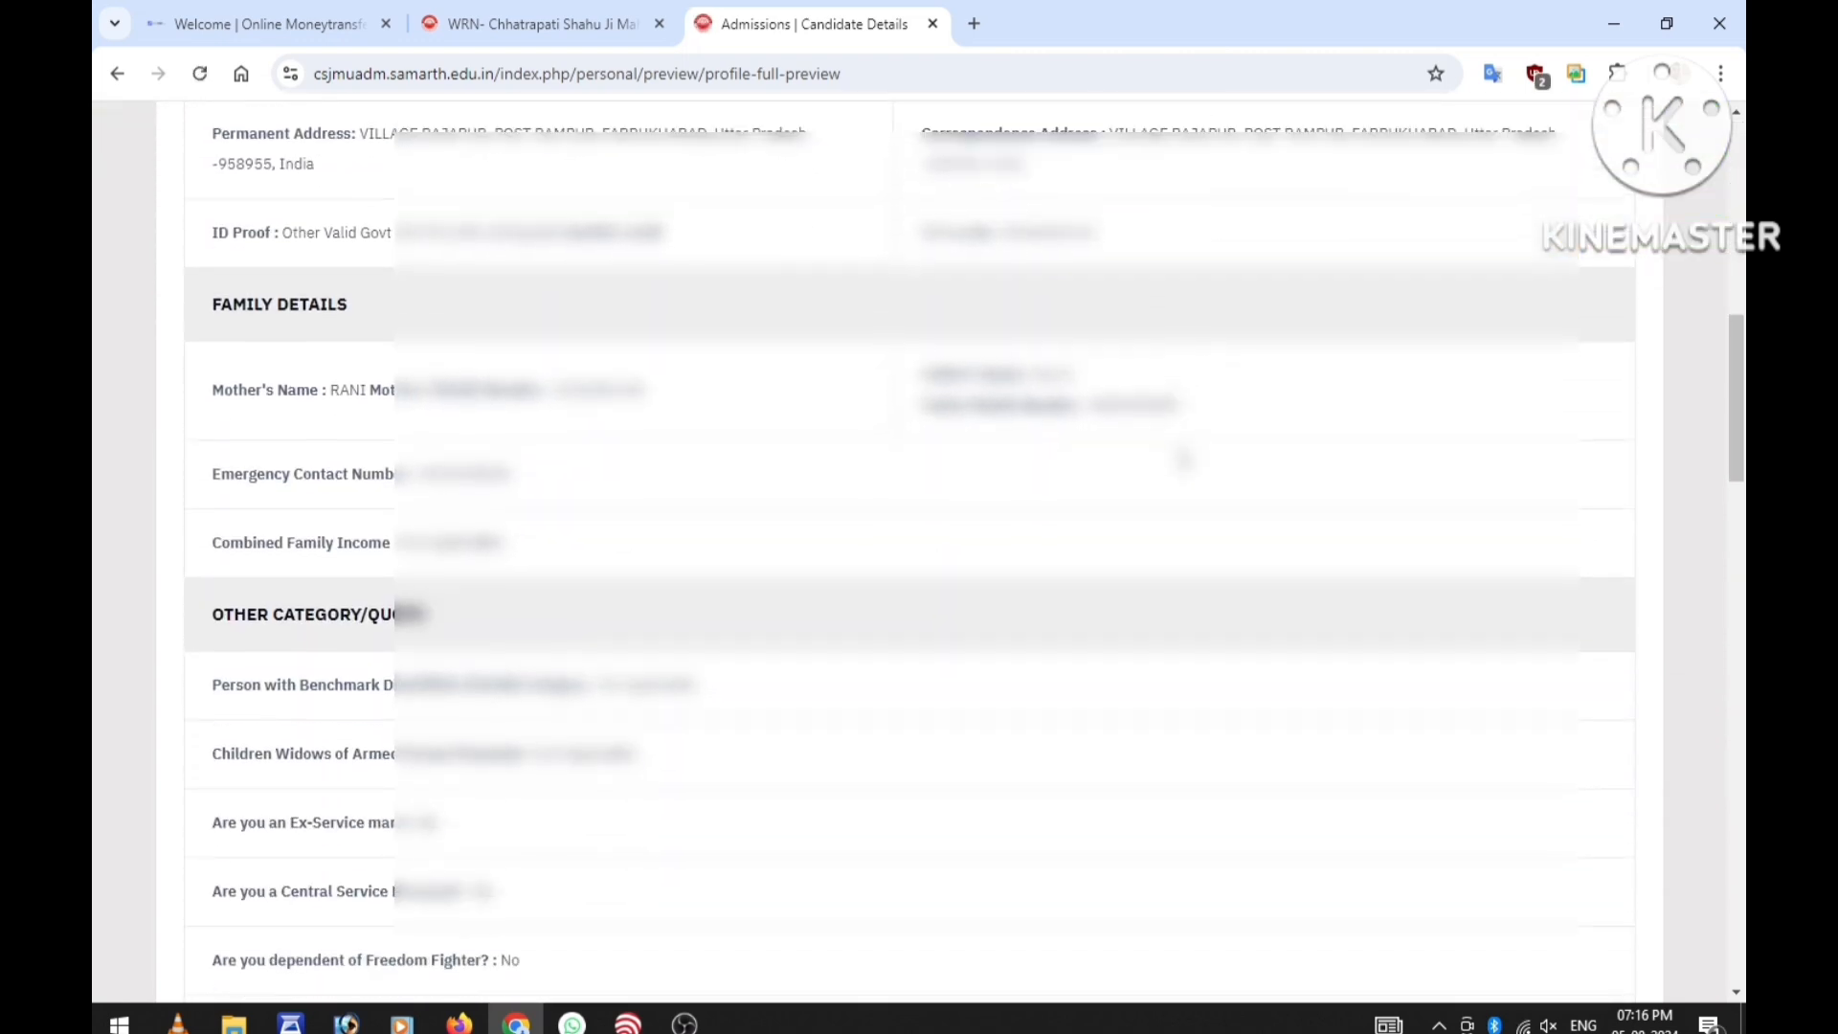
{"action": "scroll", "coordinate": [1183, 459], "scroll_direction": "down", "scroll_amount": 8}
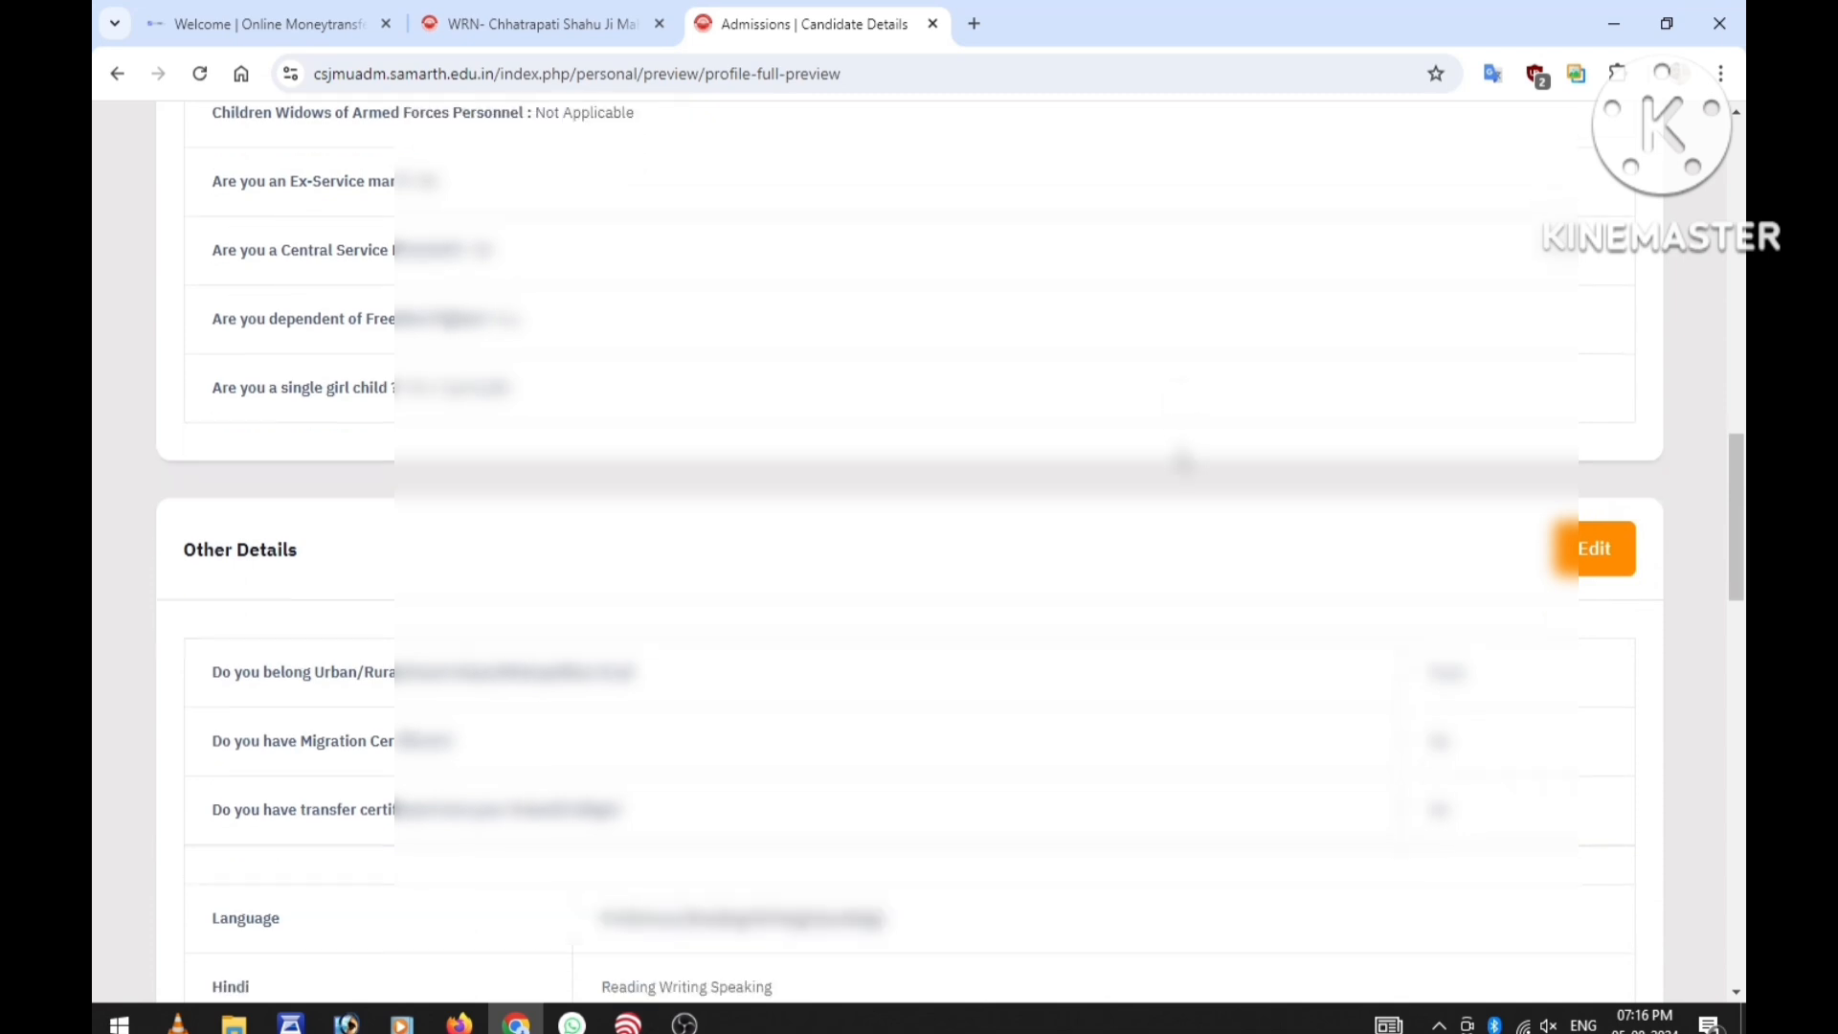
{"action": "scroll", "coordinate": [1183, 461], "scroll_direction": "down", "scroll_amount": 9}
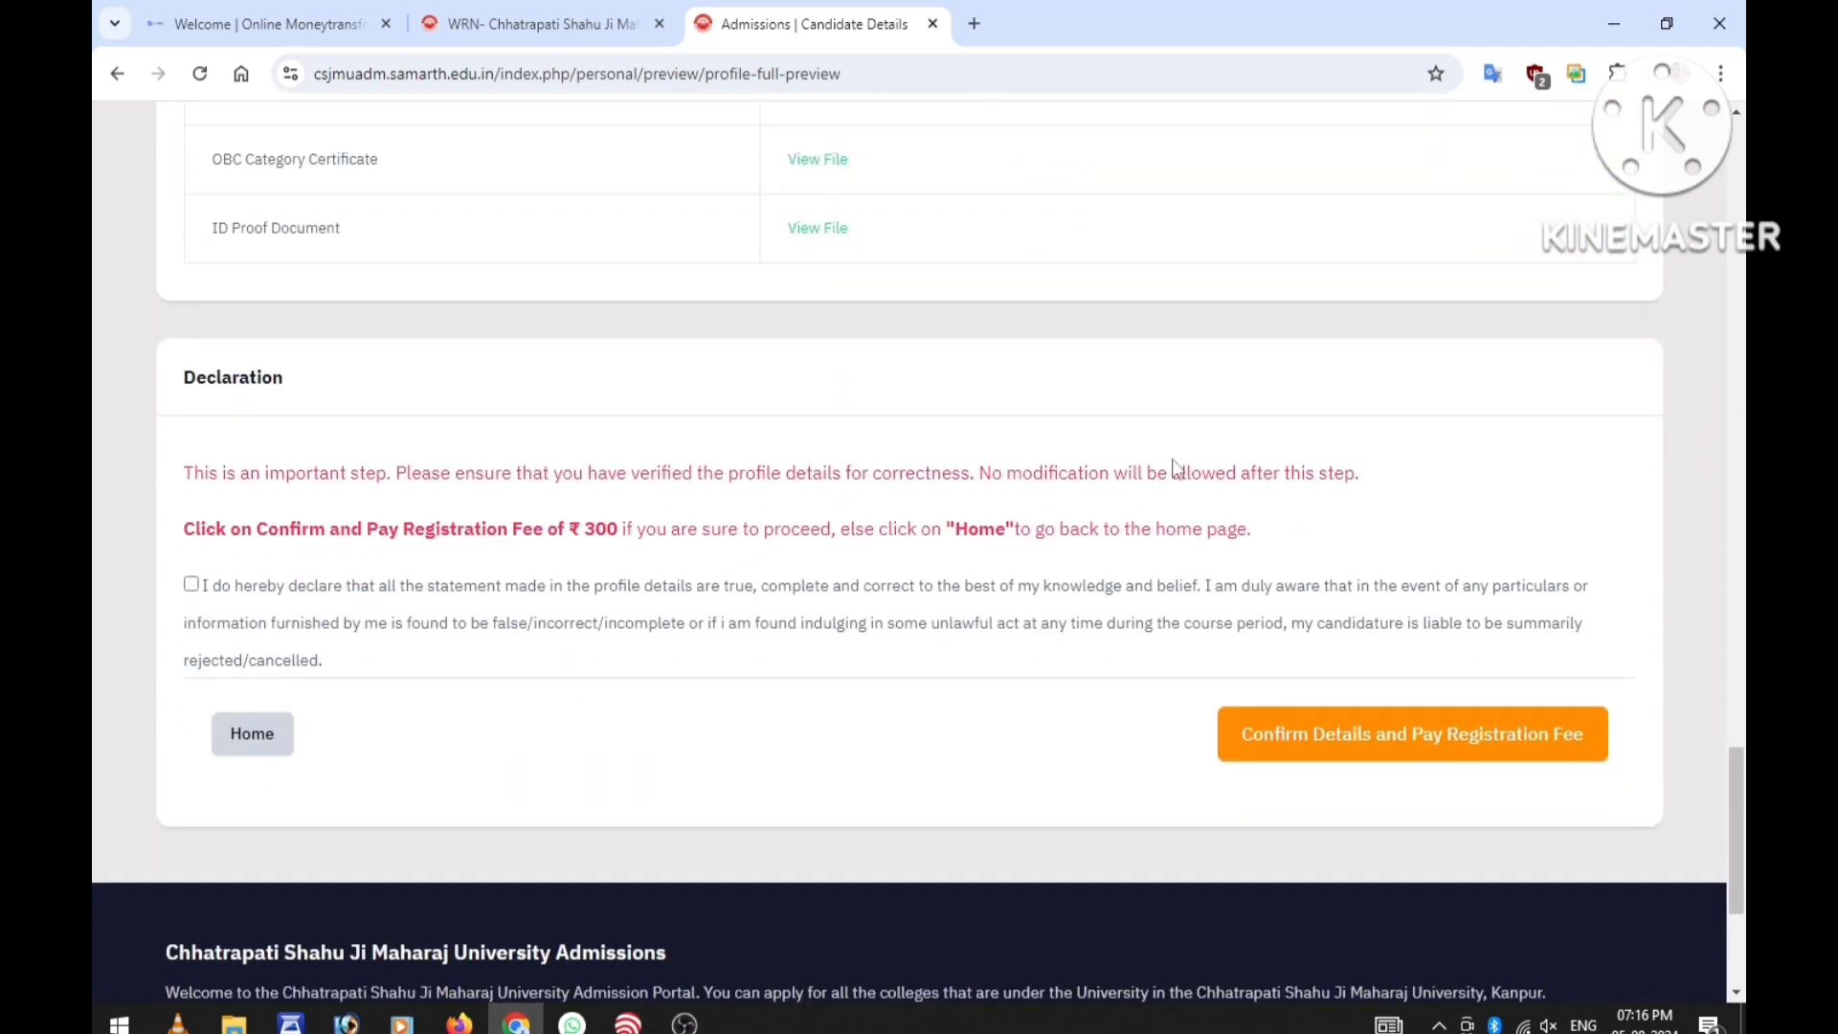
{"action": "left_click", "coordinate": [191, 584]}
{"action": "left_click", "coordinate": [1461, 732]}
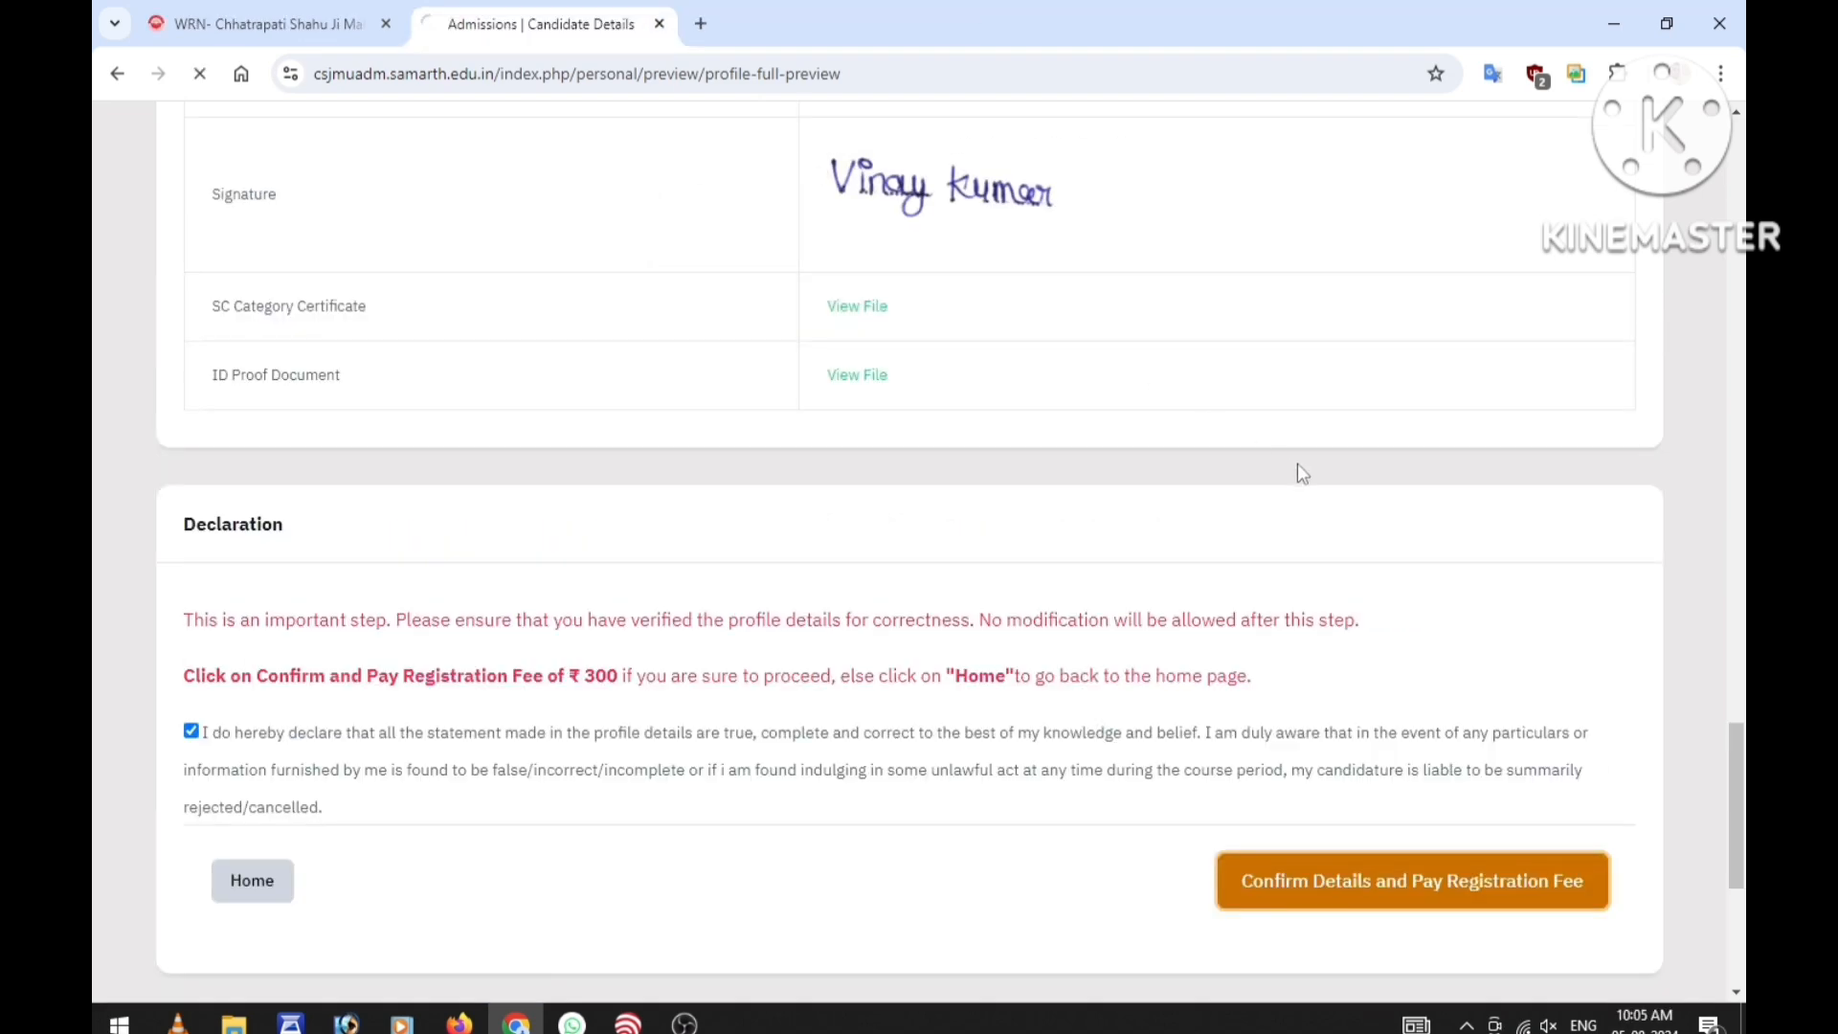
Pay the ₹300 registration fee through SBI ePay
{"action": "scroll", "coordinate": [1244, 527], "scroll_direction": "down", "scroll_amount": 4}
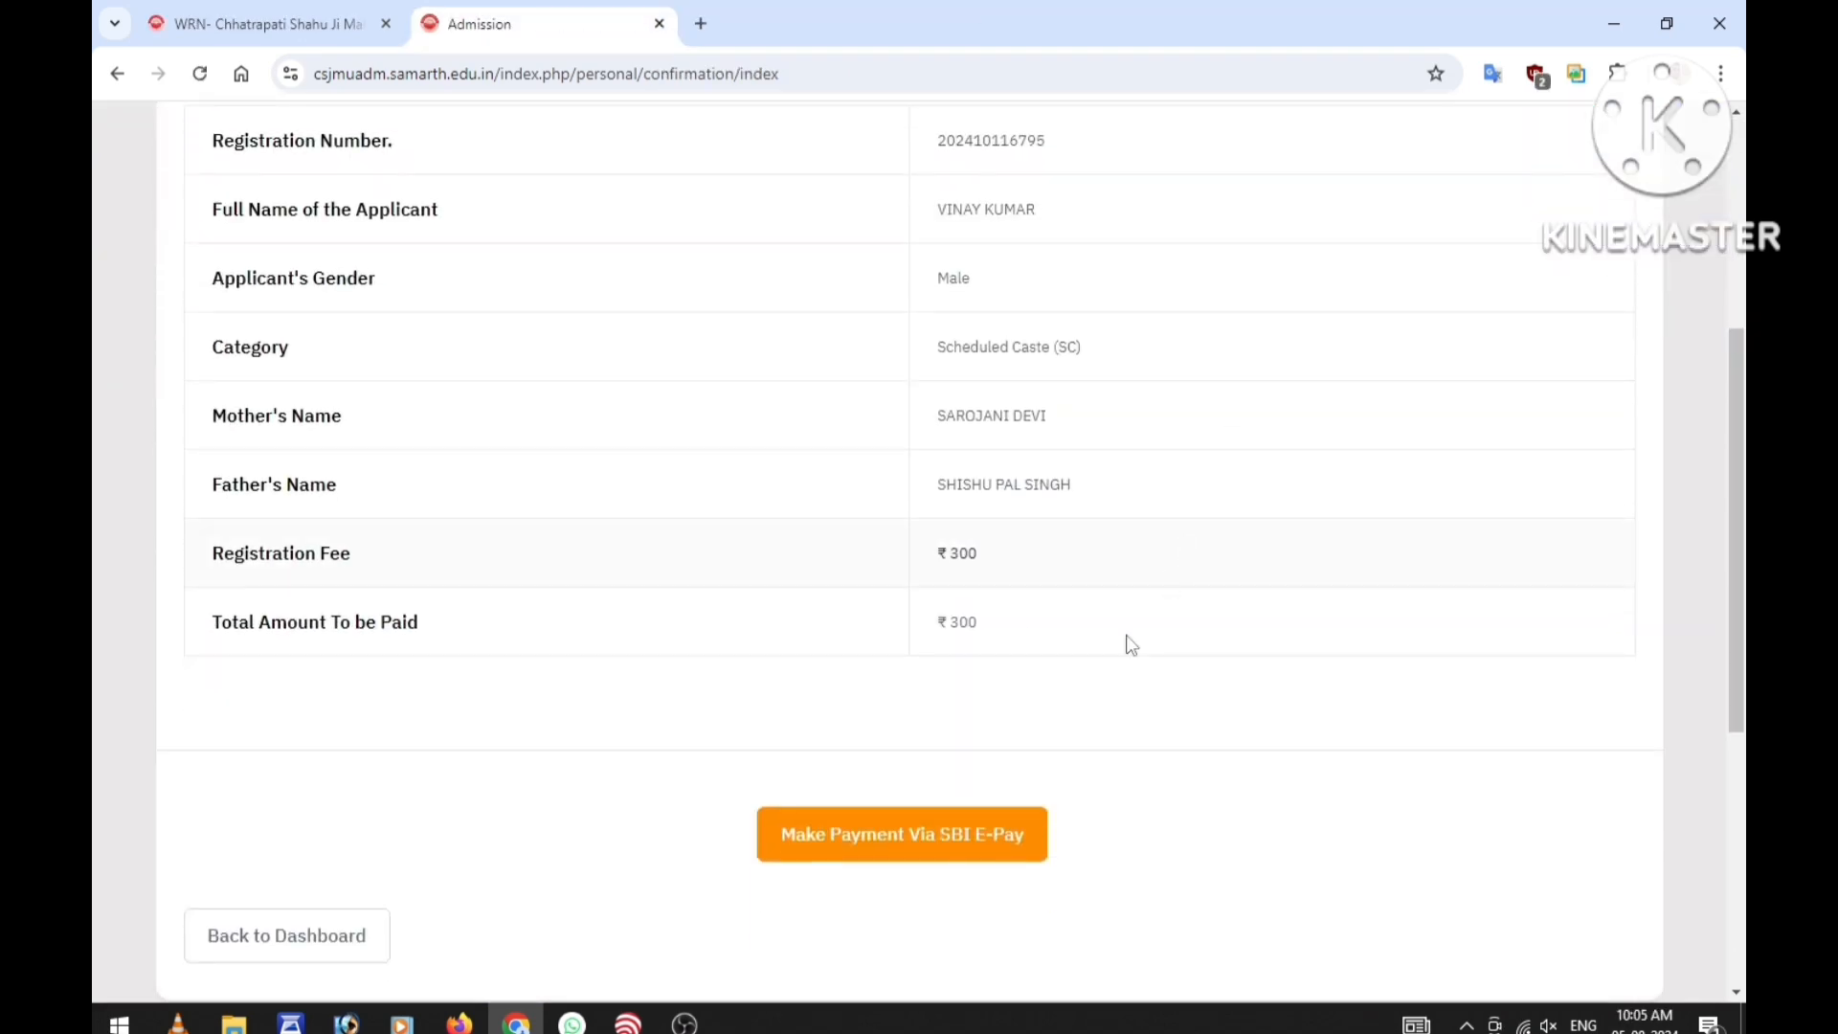
{"action": "left_click", "coordinate": [936, 836]}
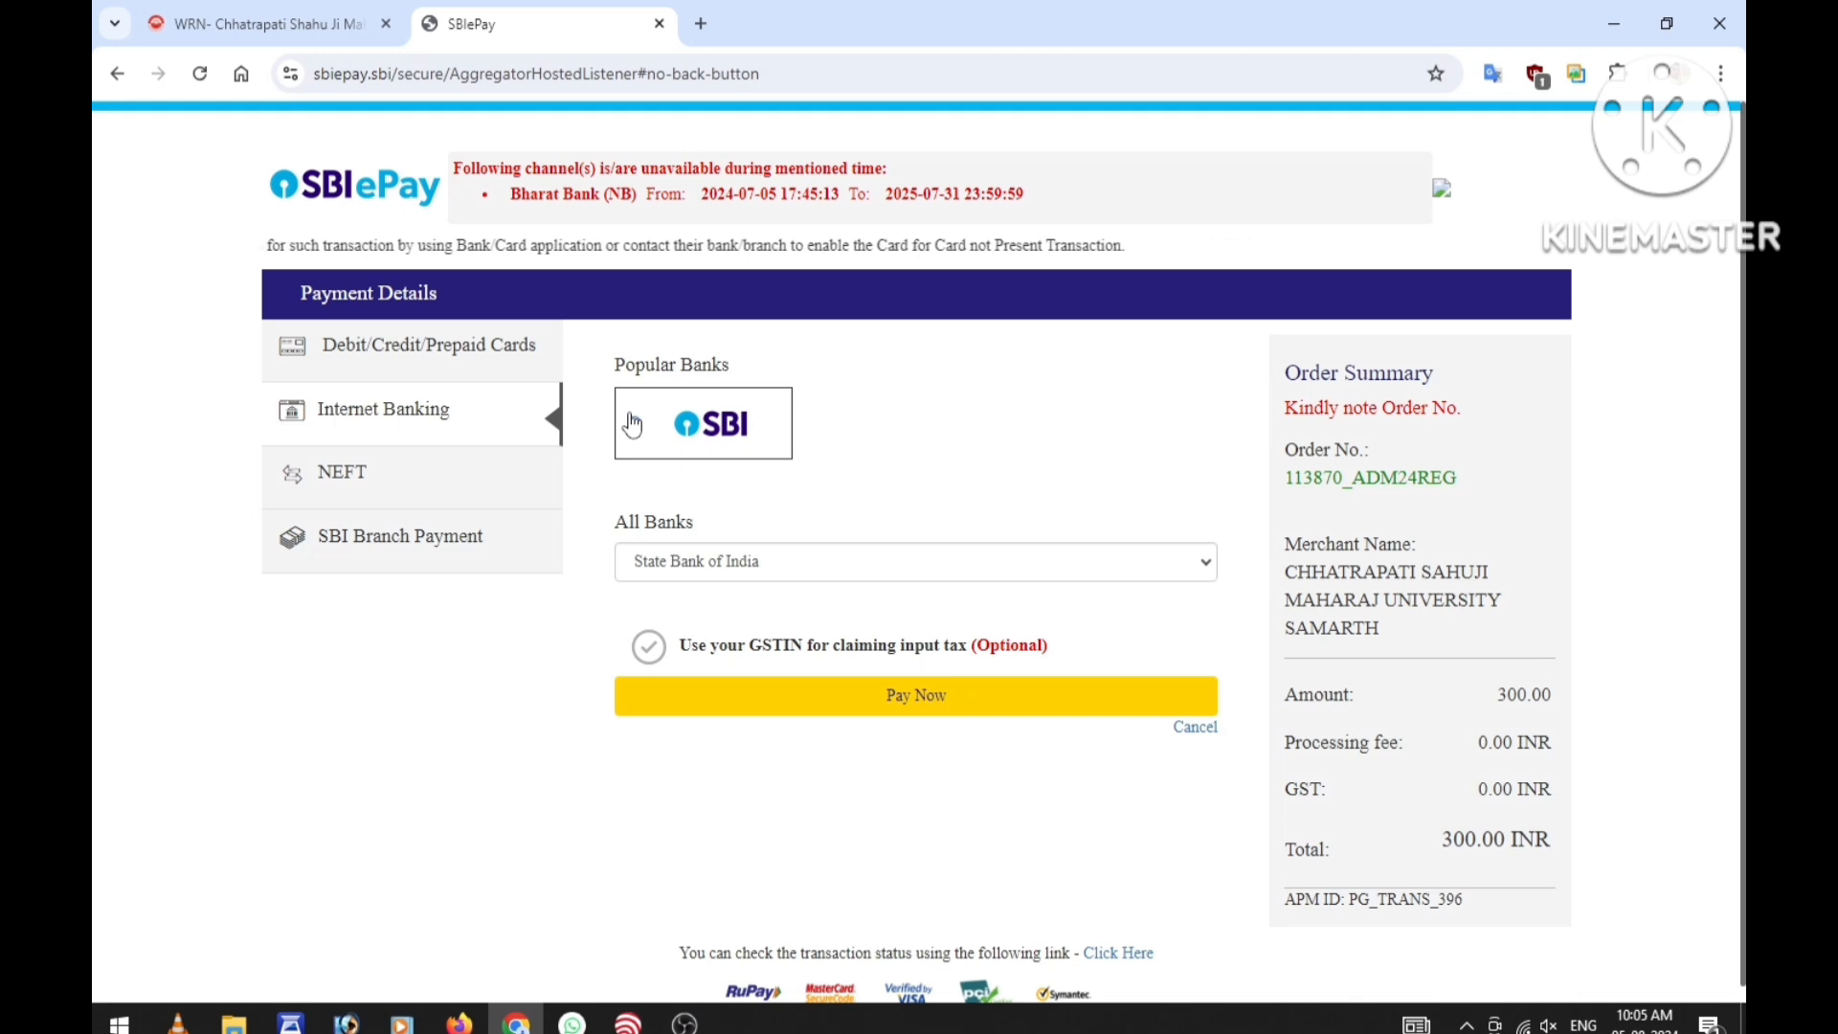
Pay the 300.00 INR fee by State Bank of India net banking and begin entering the User ID
{"action": "left_click", "coordinate": [634, 424]}
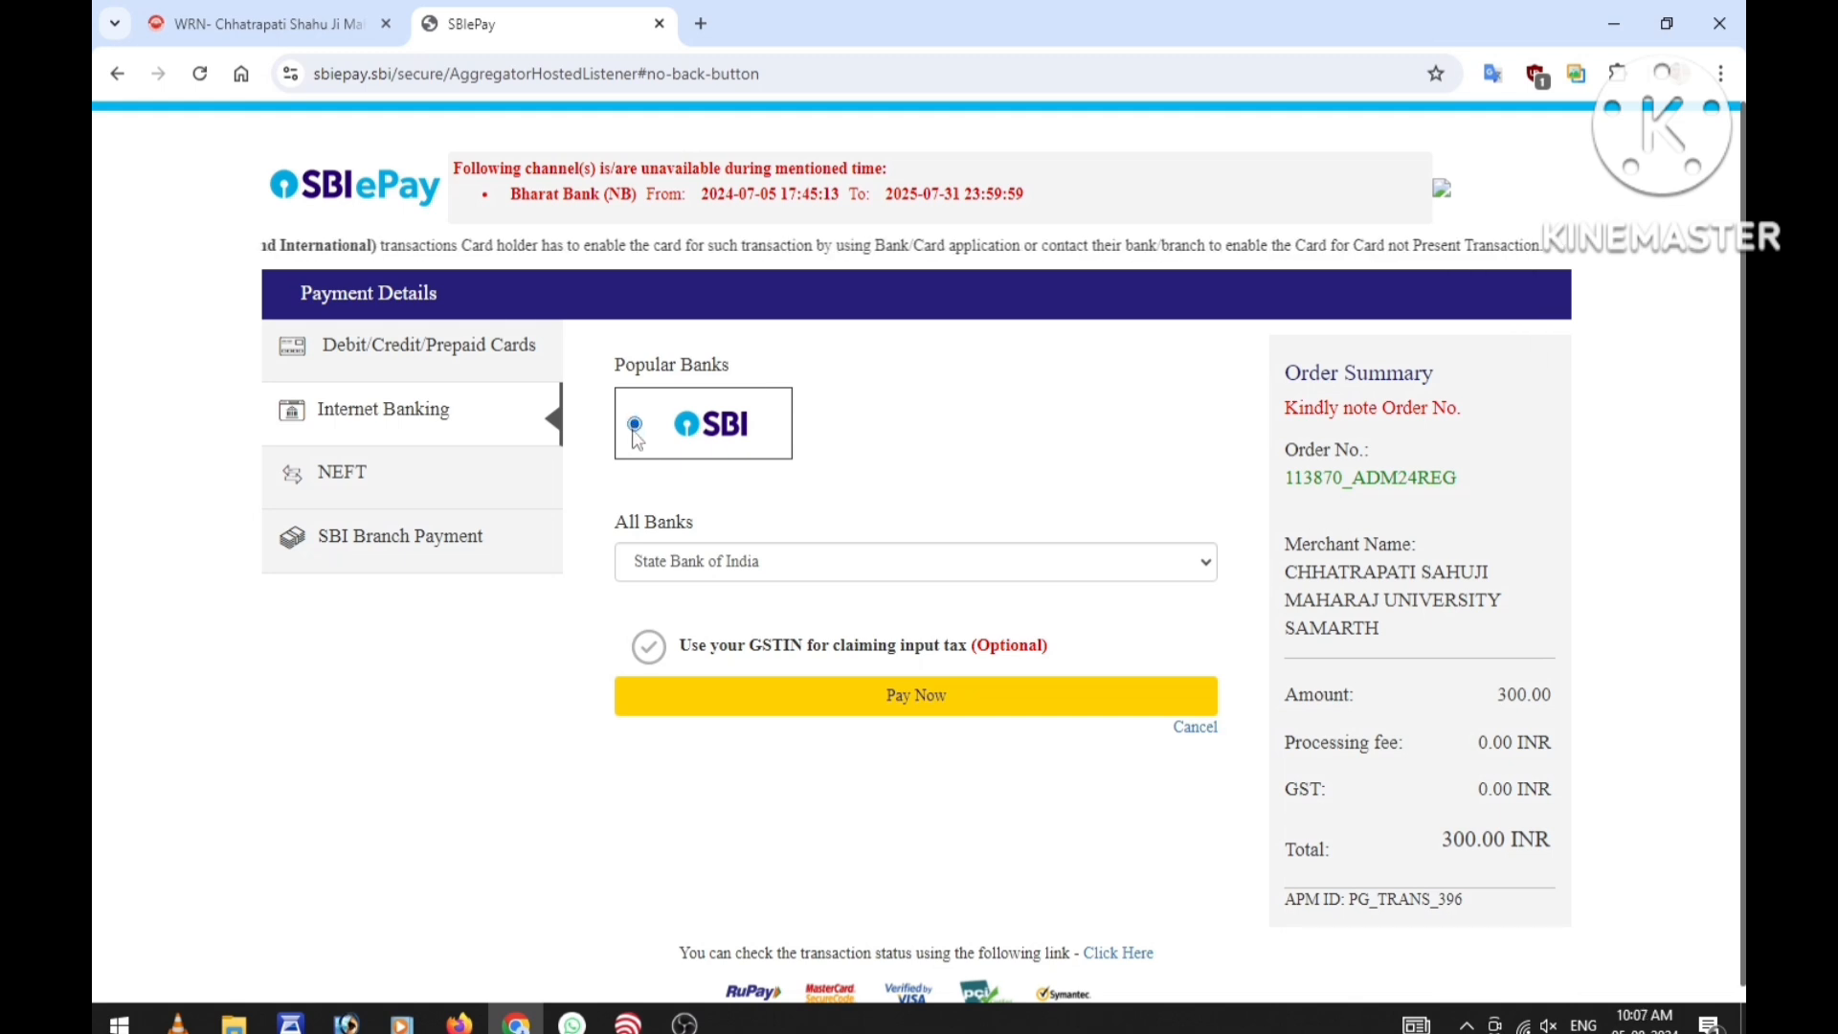
{"action": "left_click", "coordinate": [724, 565]}
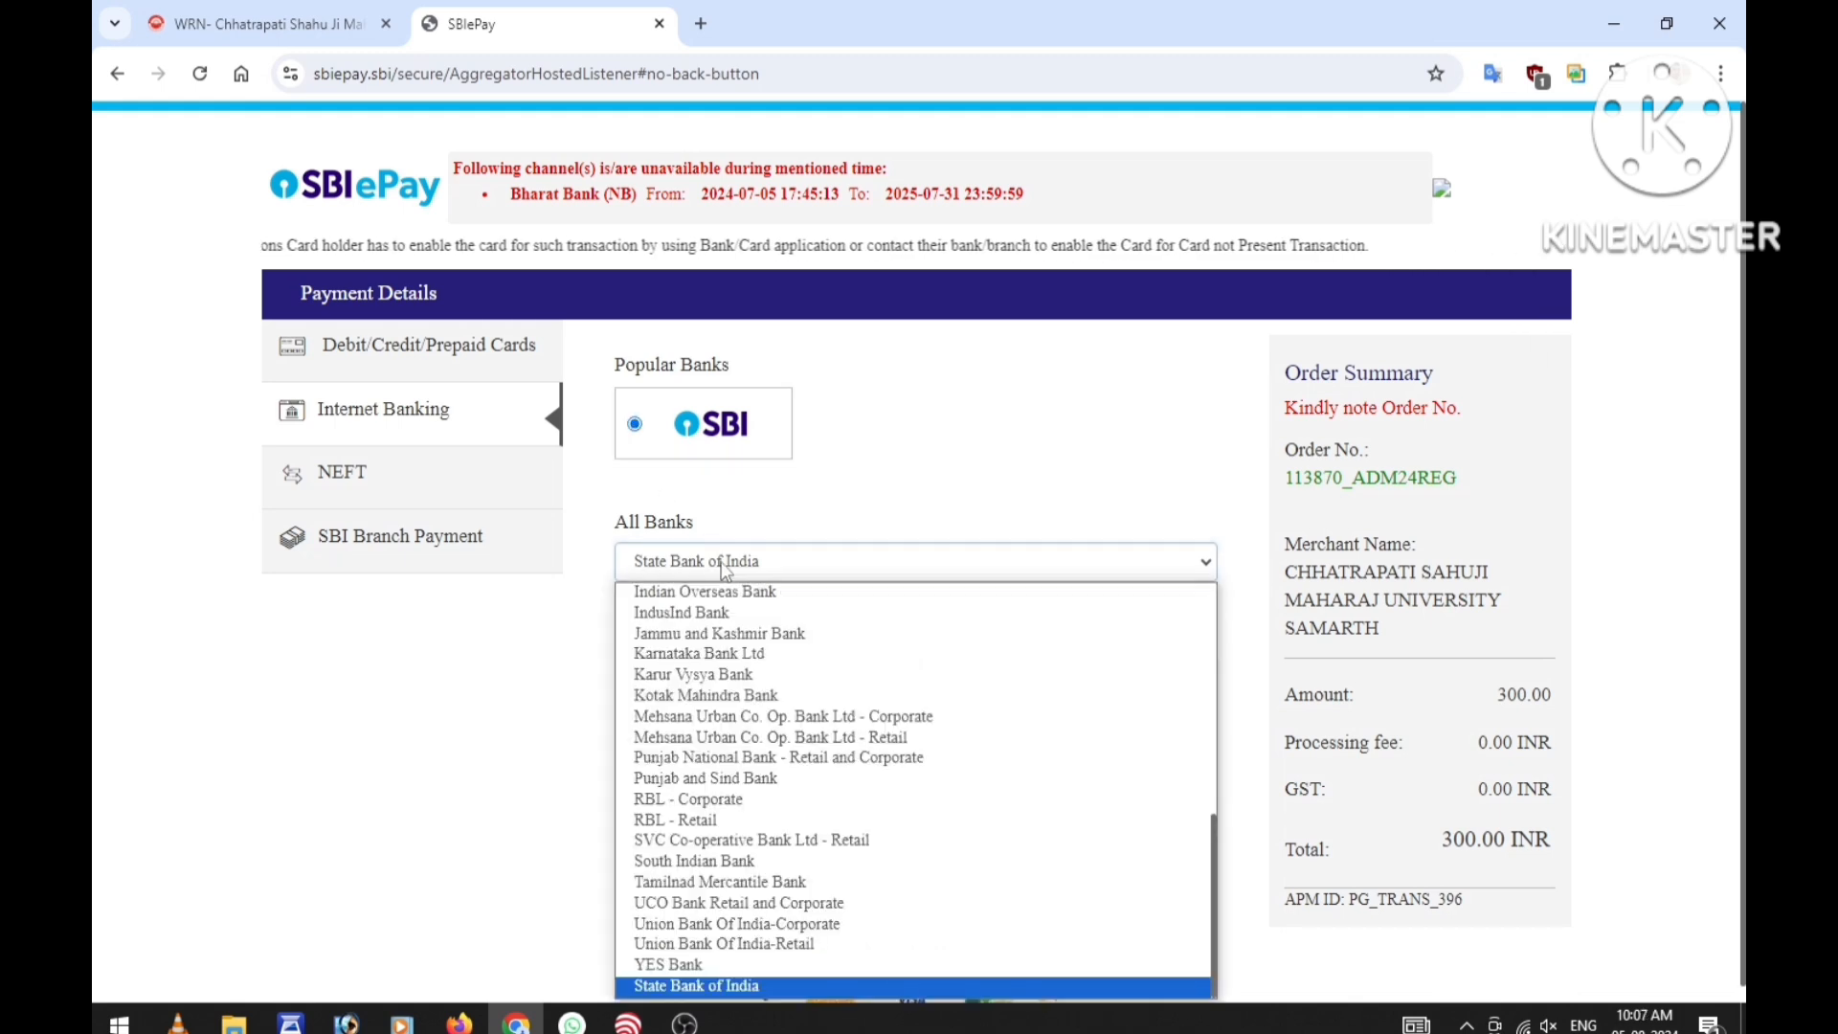
{"action": "left_click", "coordinate": [724, 565]}
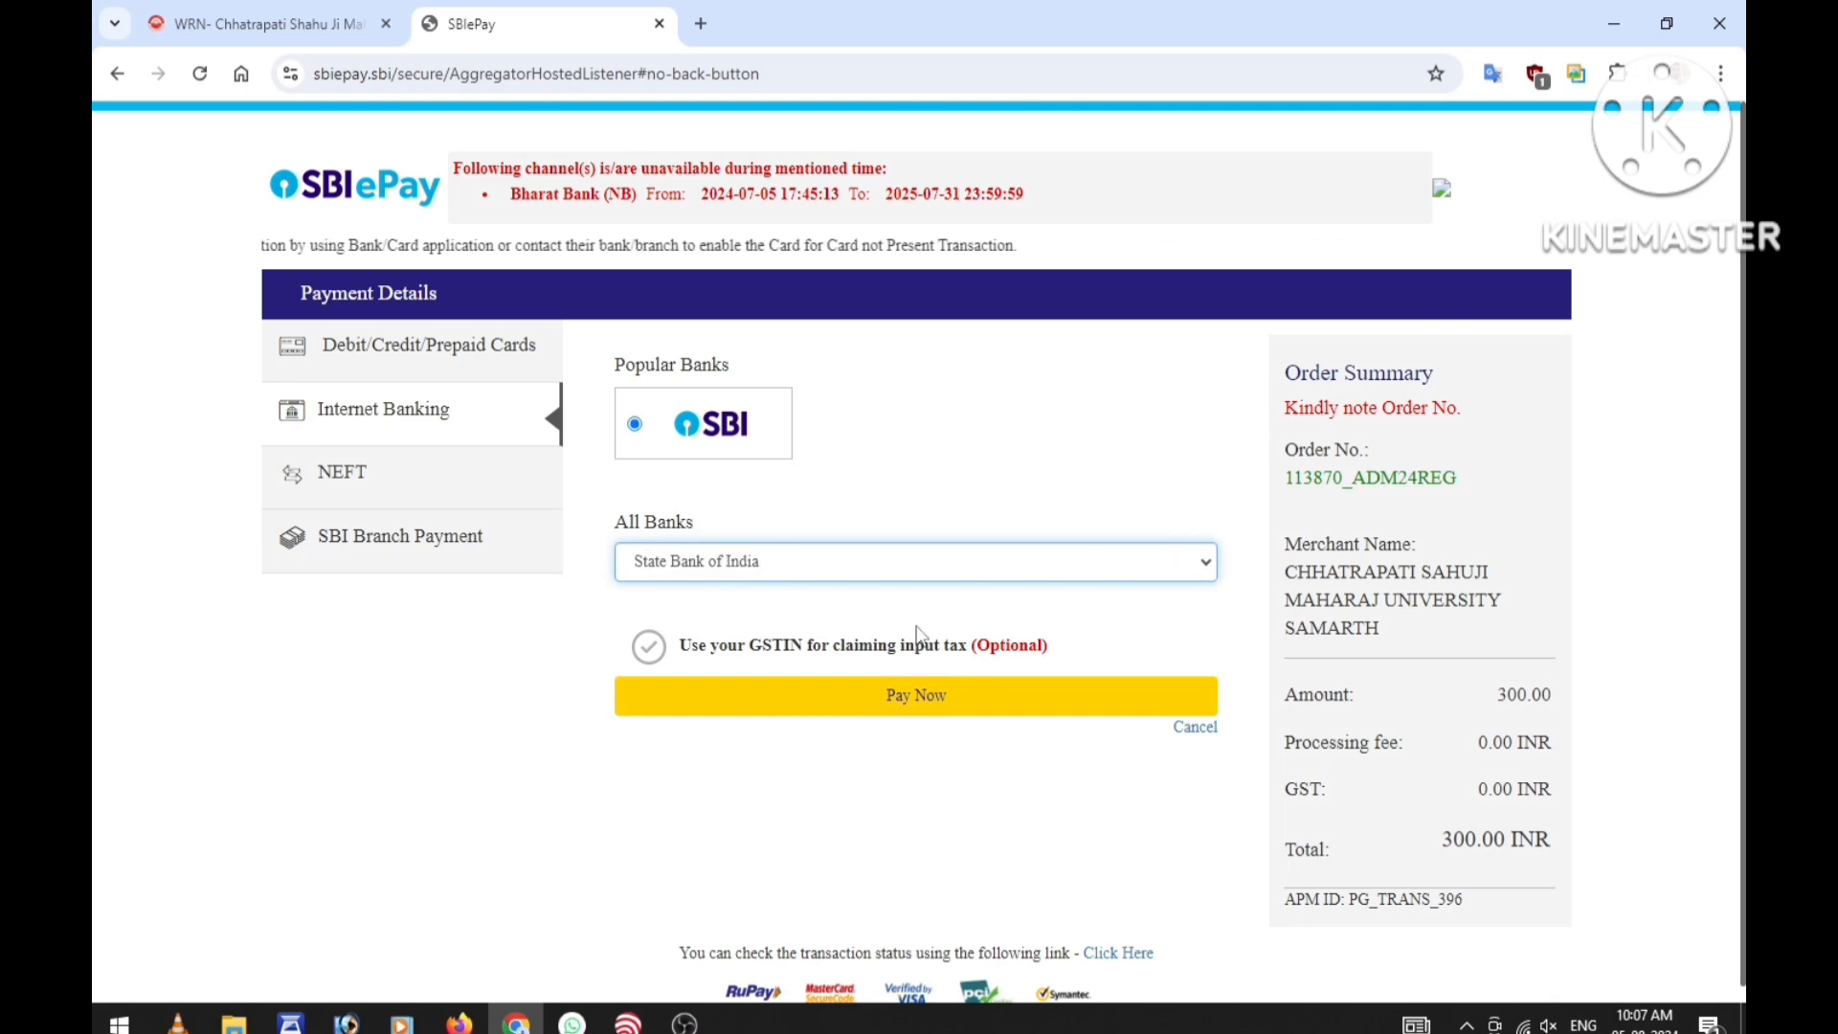
{"action": "left_click", "coordinate": [910, 693]}
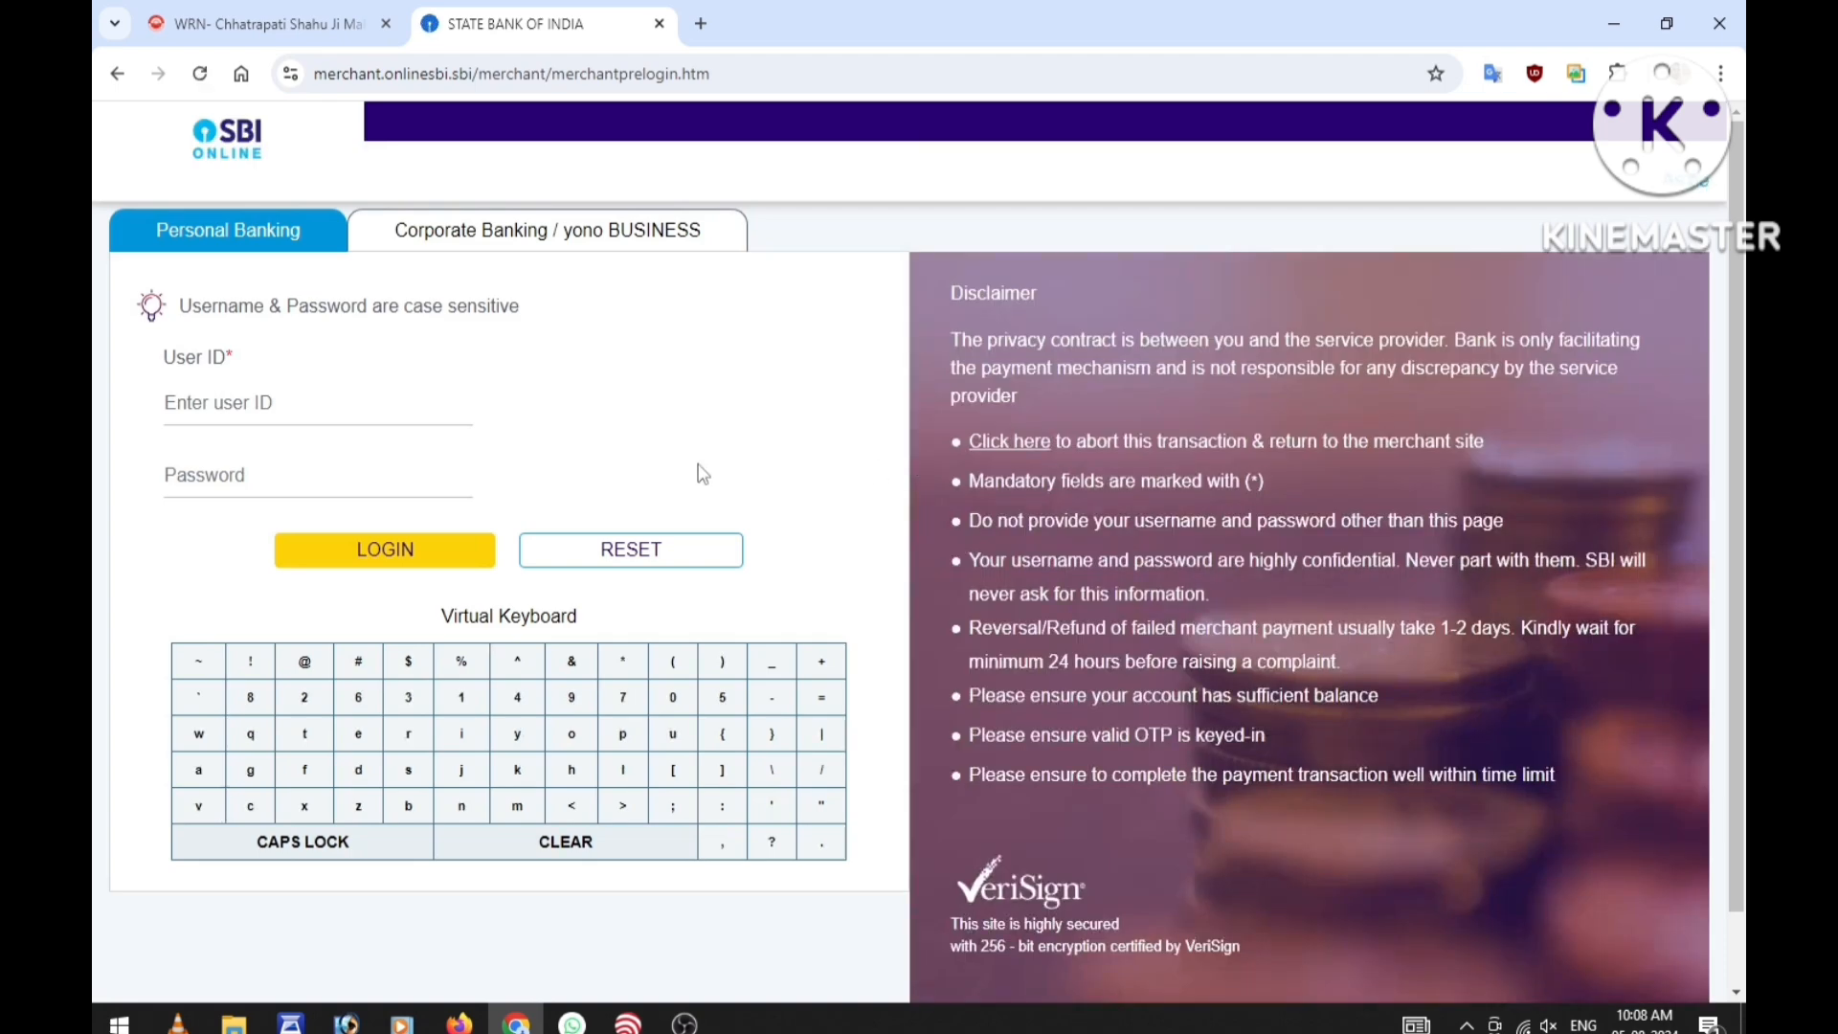
{"action": "left_click", "coordinate": [299, 407]}
{"action": "type", "text": "G"}
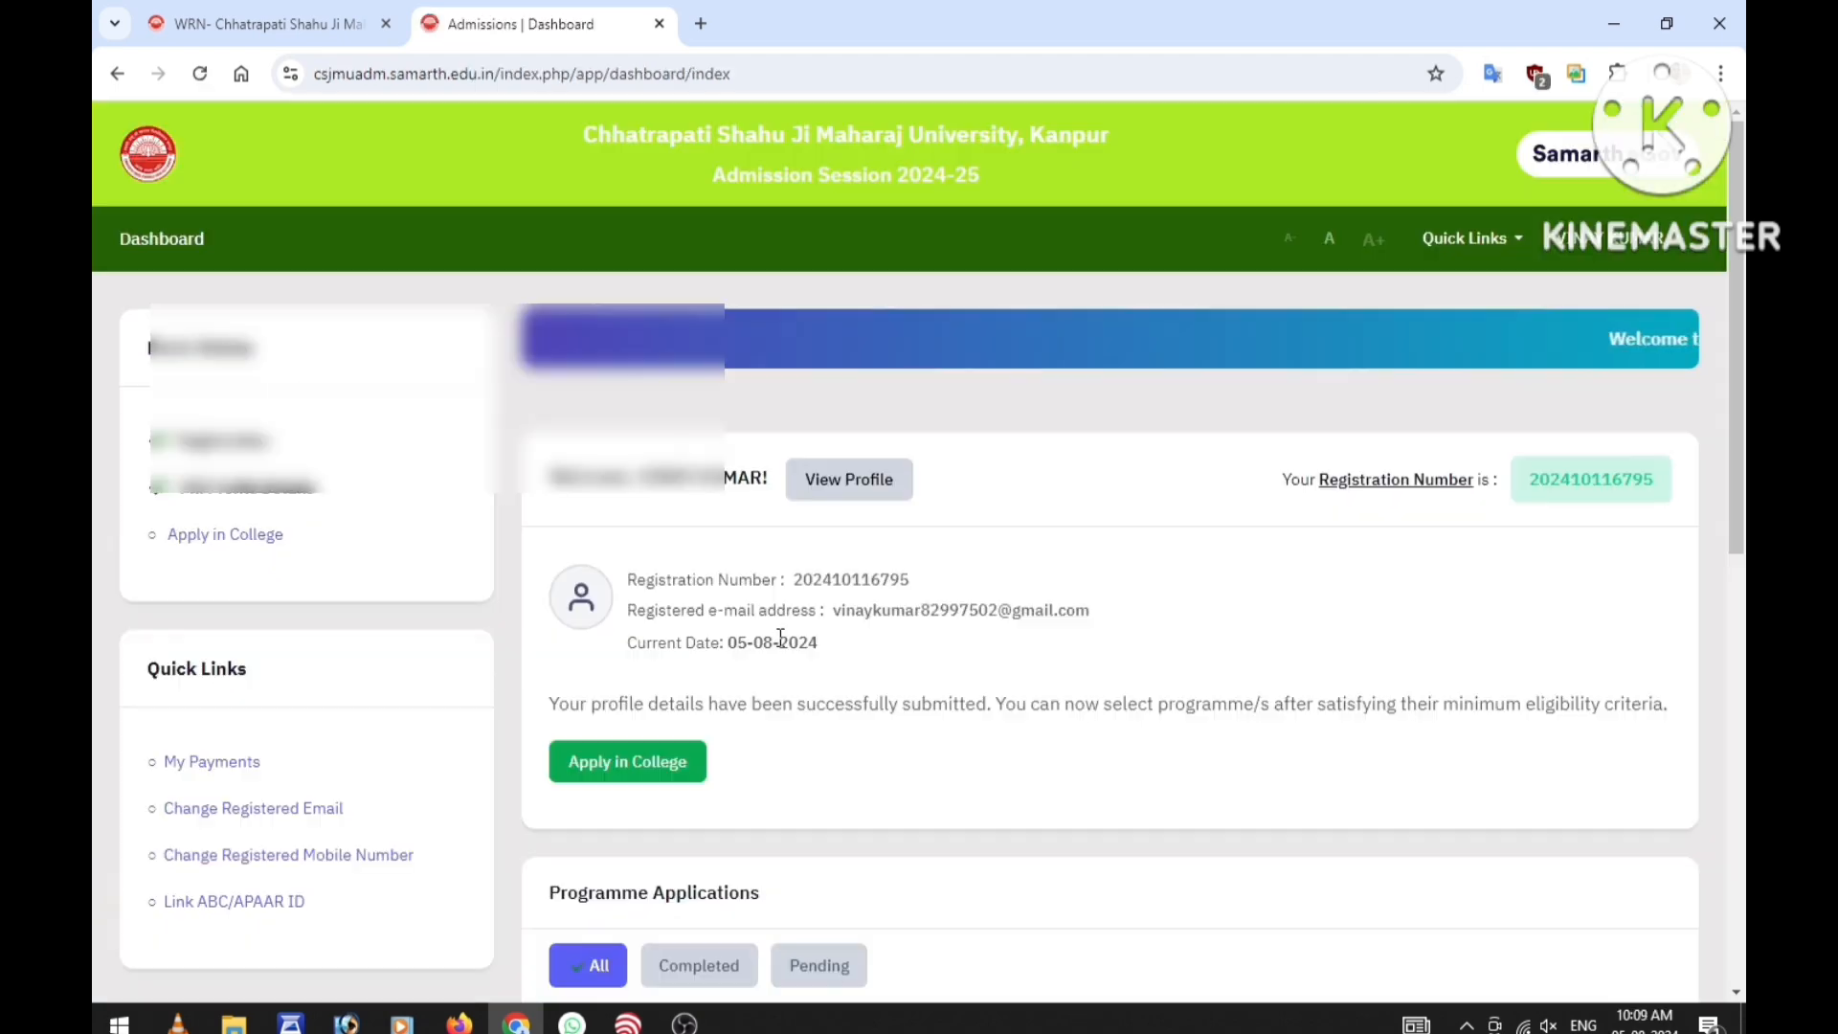
Start a new college application at BACHELOR level for Bachelor of Science(BSC)
{"action": "scroll", "coordinate": [1092, 582], "scroll_direction": "down", "scroll_amount": 3}
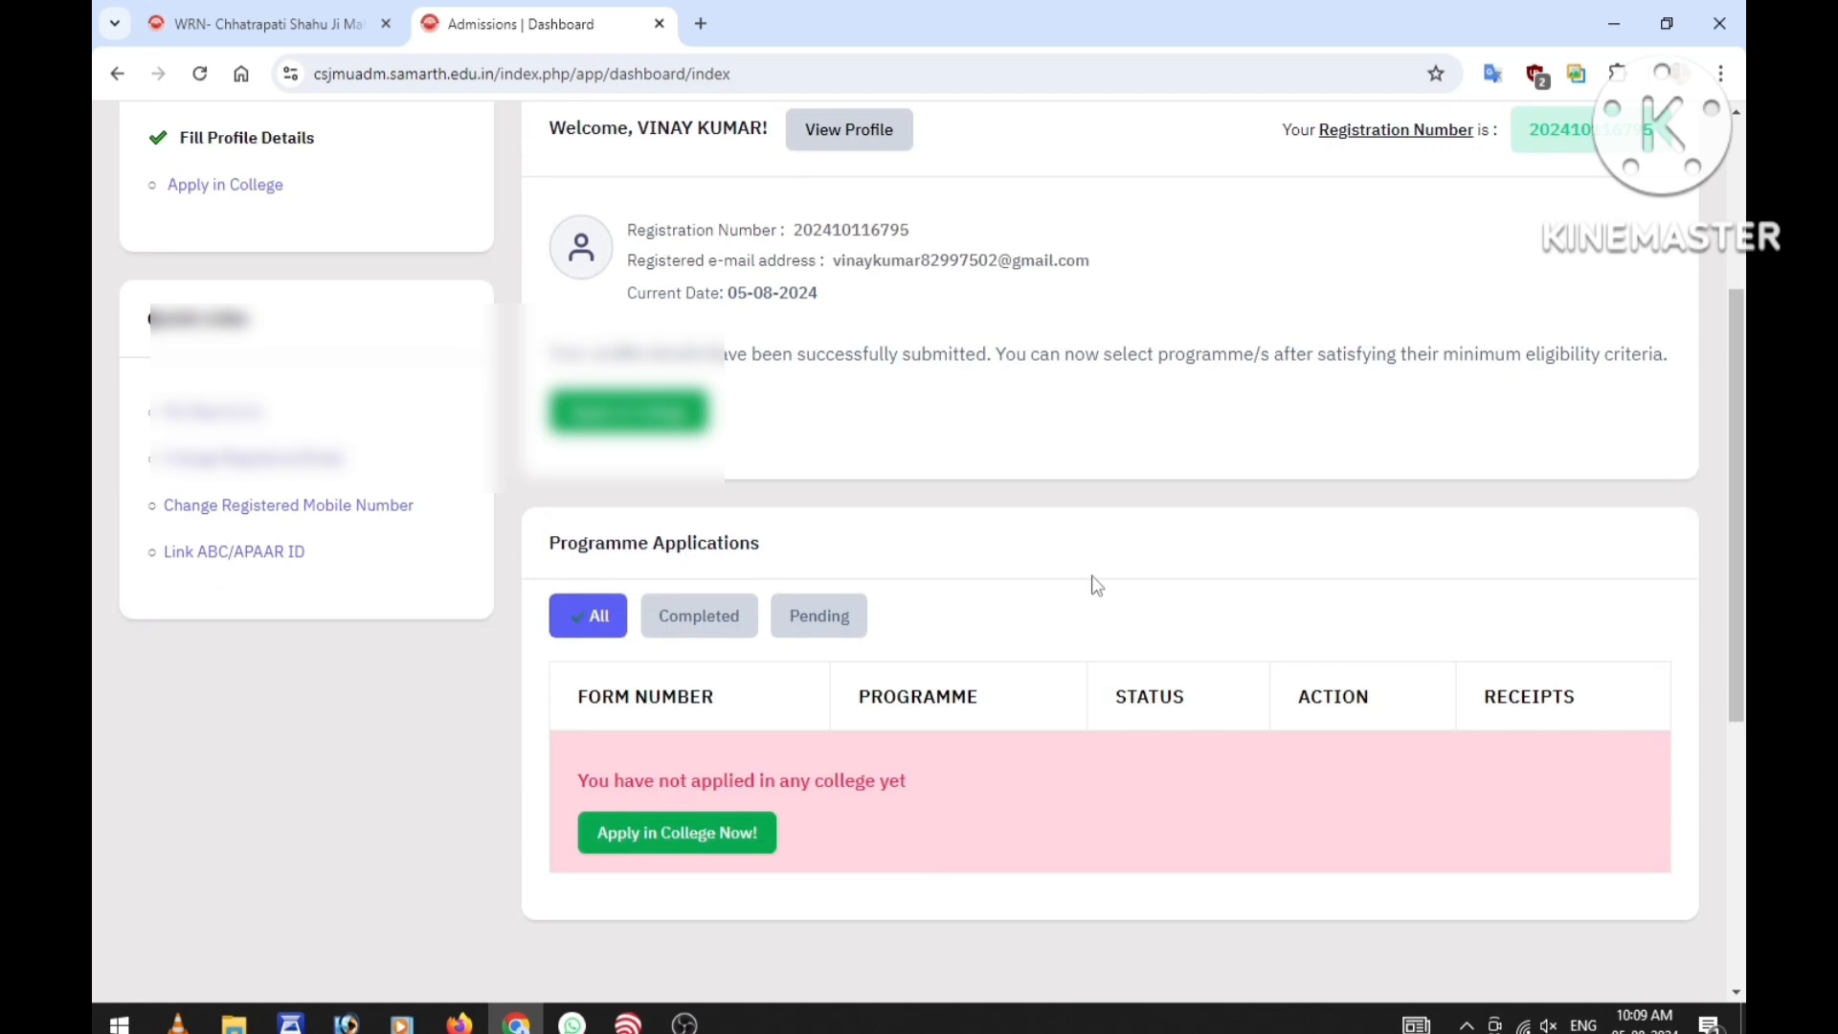
{"action": "left_click", "coordinate": [739, 841]}
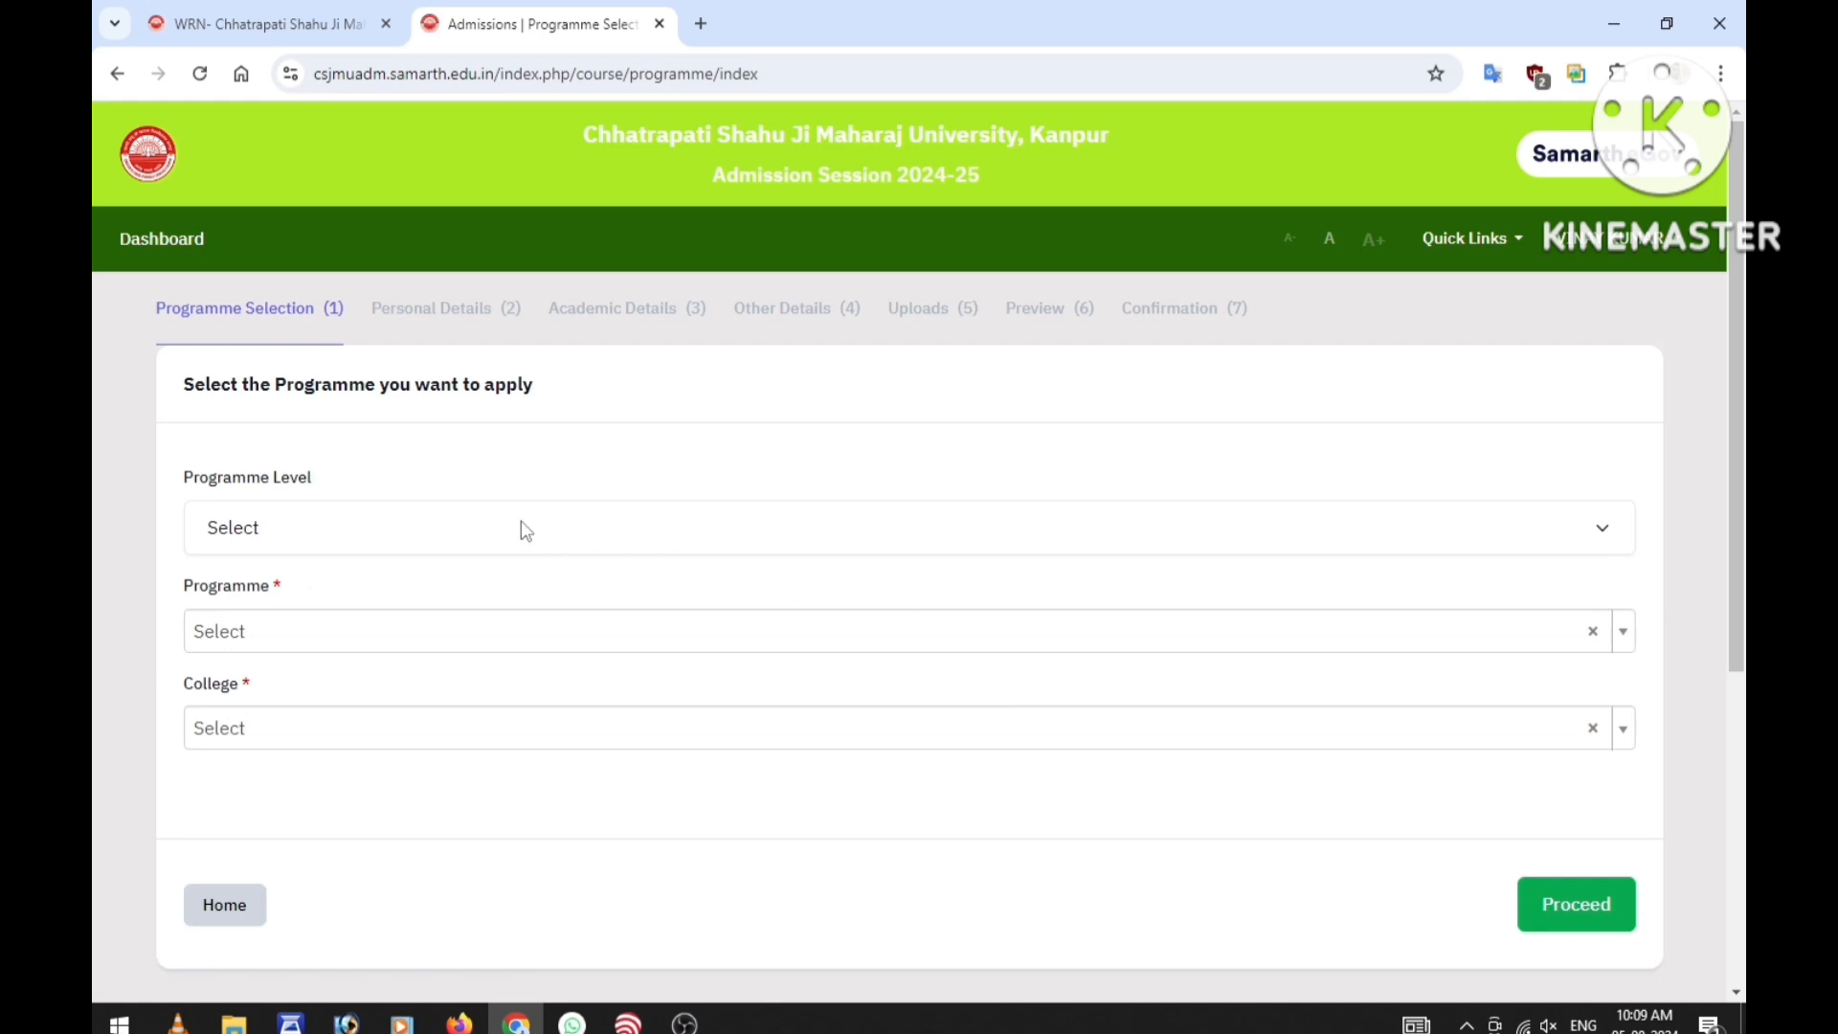
{"action": "left_click", "coordinate": [518, 526]}
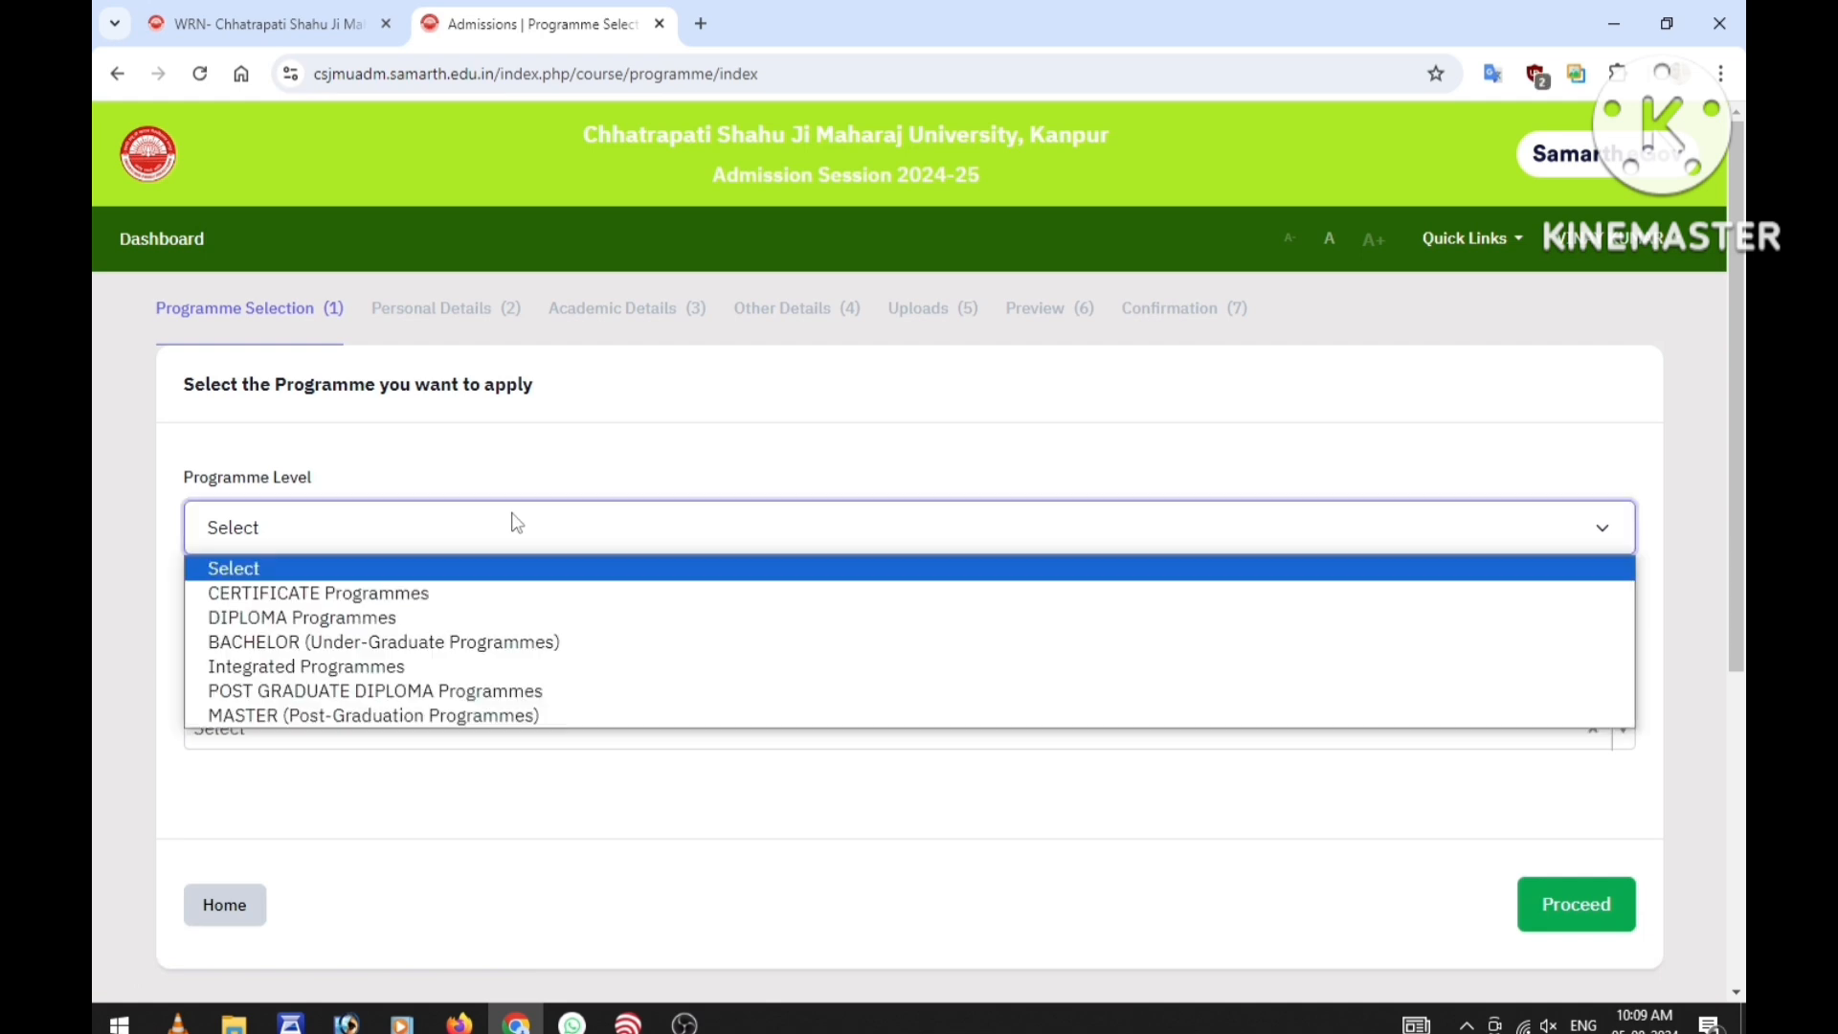
{"action": "left_click", "coordinate": [459, 647]}
{"action": "left_click", "coordinate": [381, 643]}
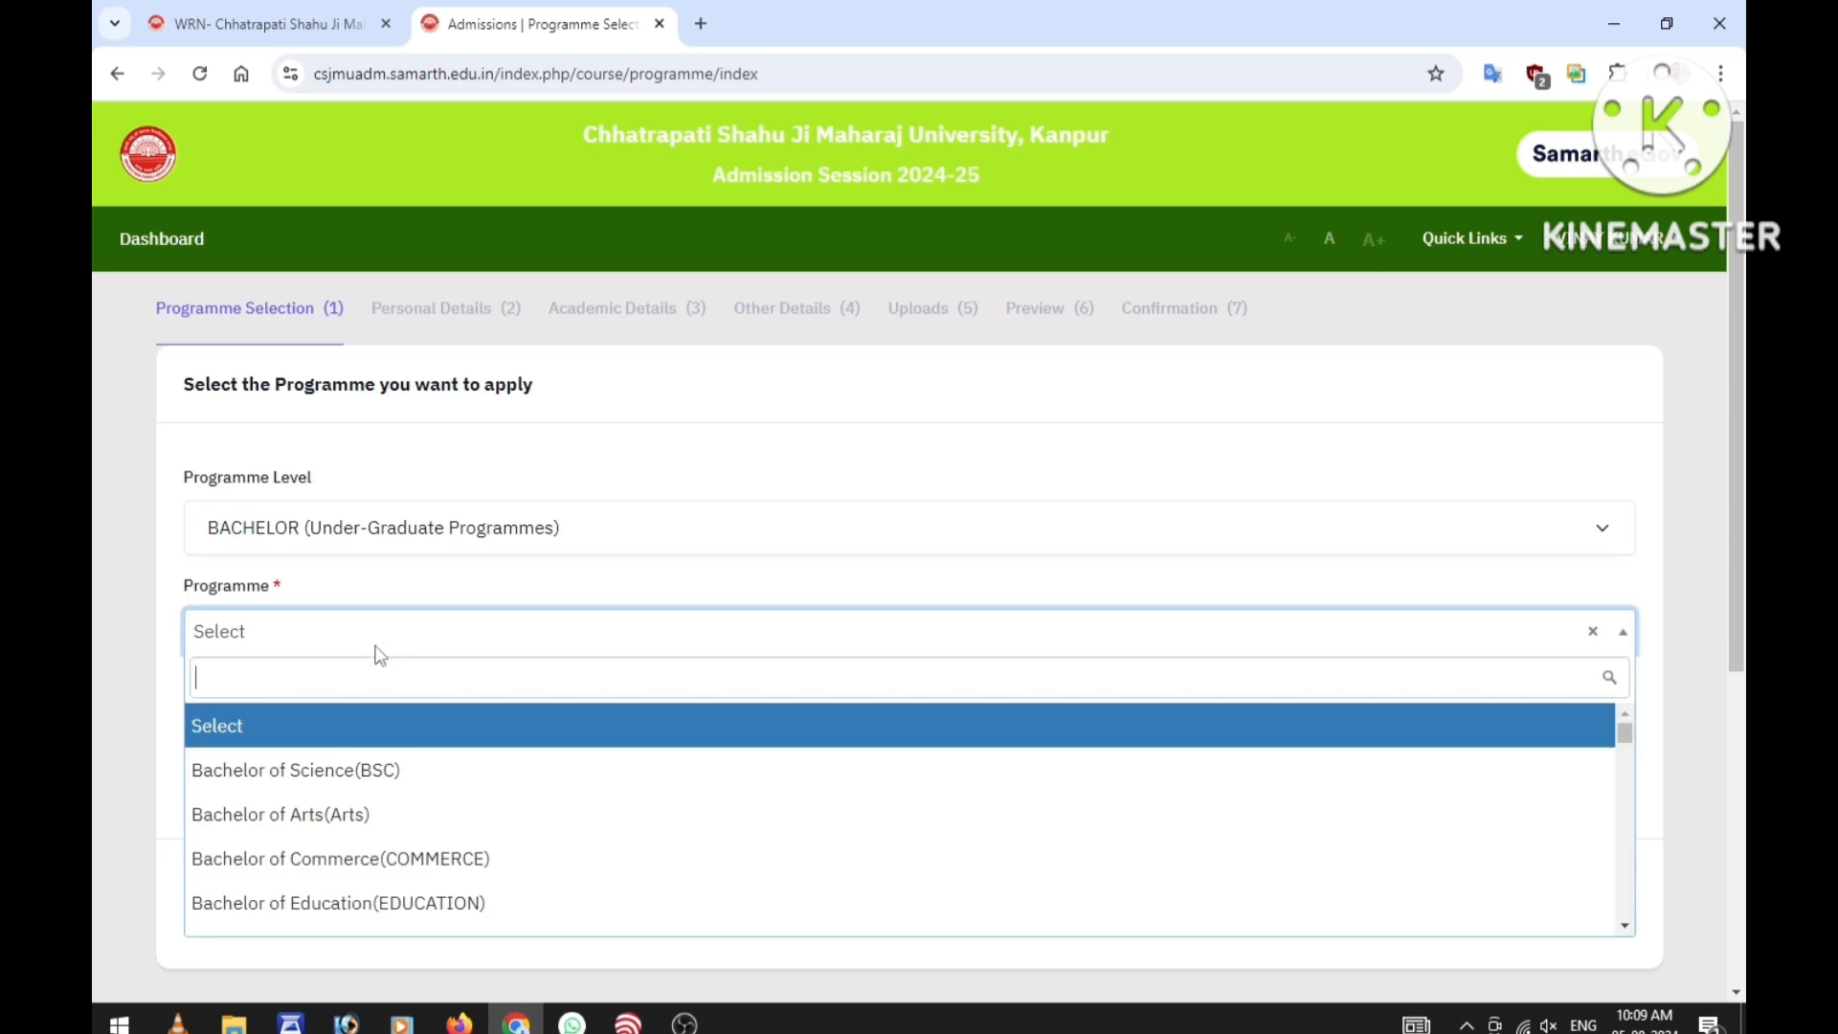
{"action": "left_click", "coordinate": [391, 778]}
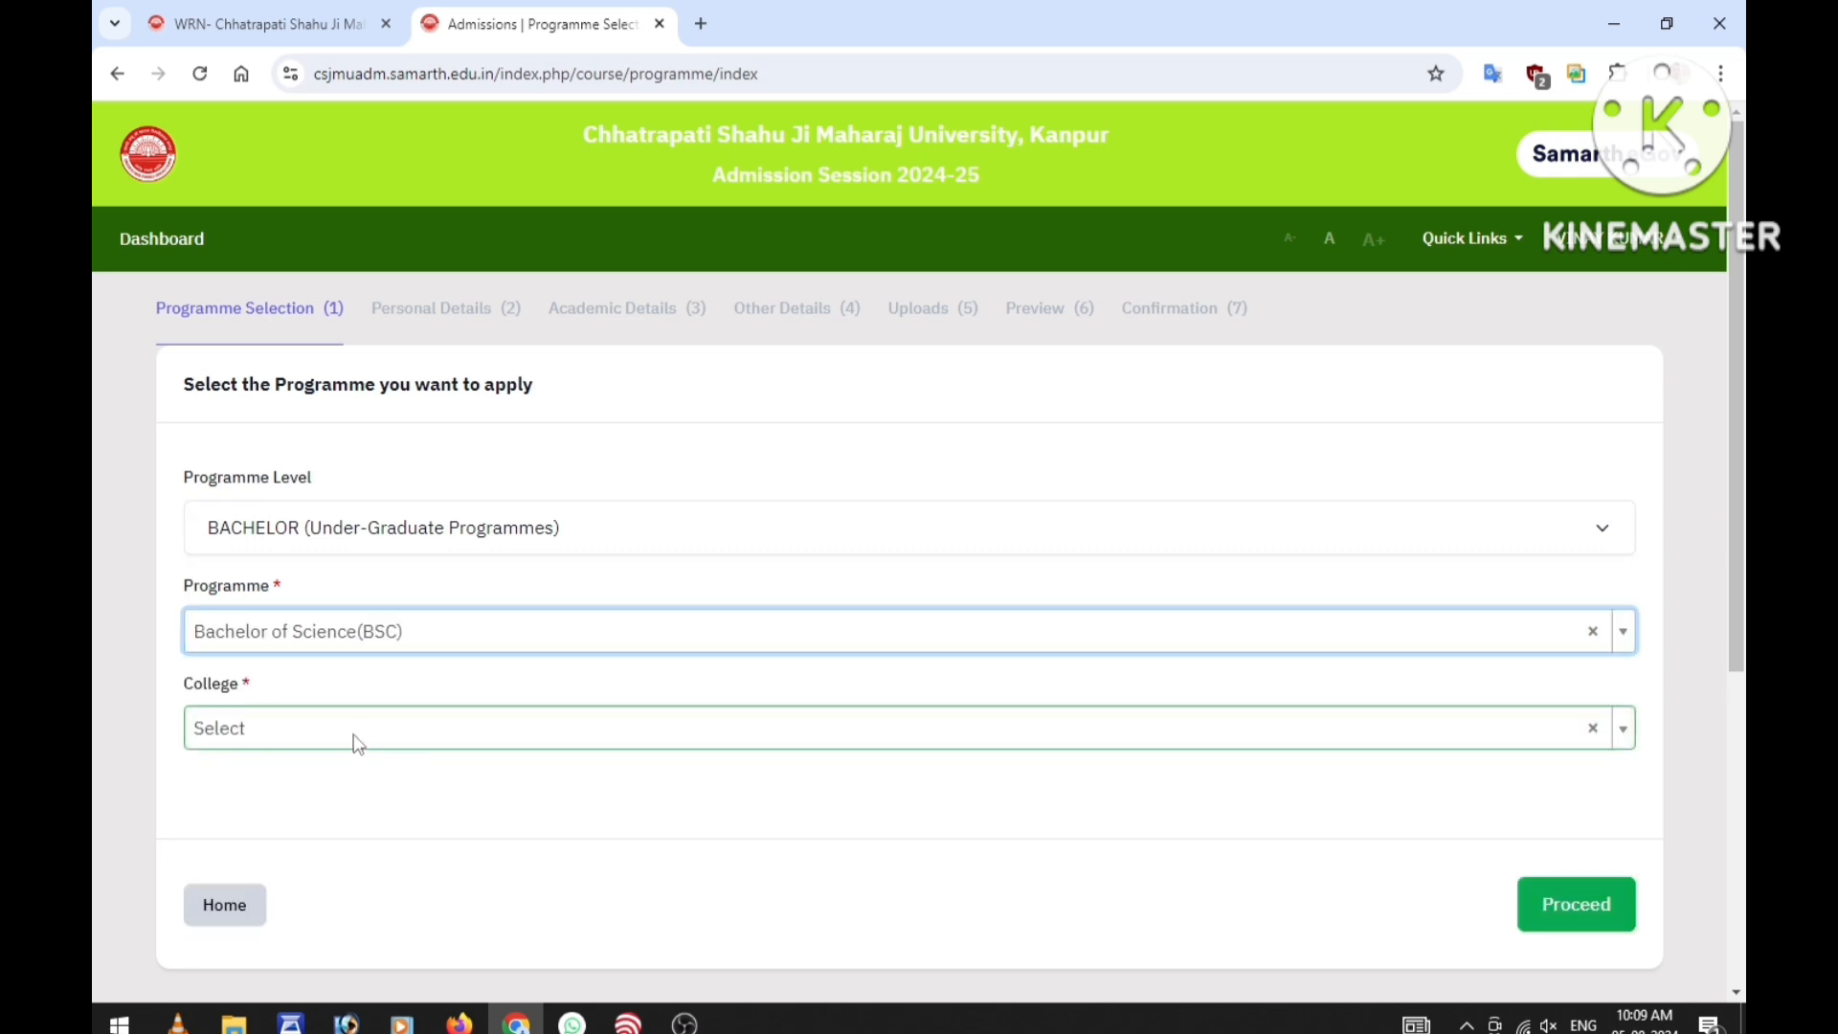
Search 'sagar', select Sri Sagar Singh Somwati Mahavidyalaya, Farrukhabad as the college, and proceed
{"action": "left_click", "coordinate": [357, 736]}
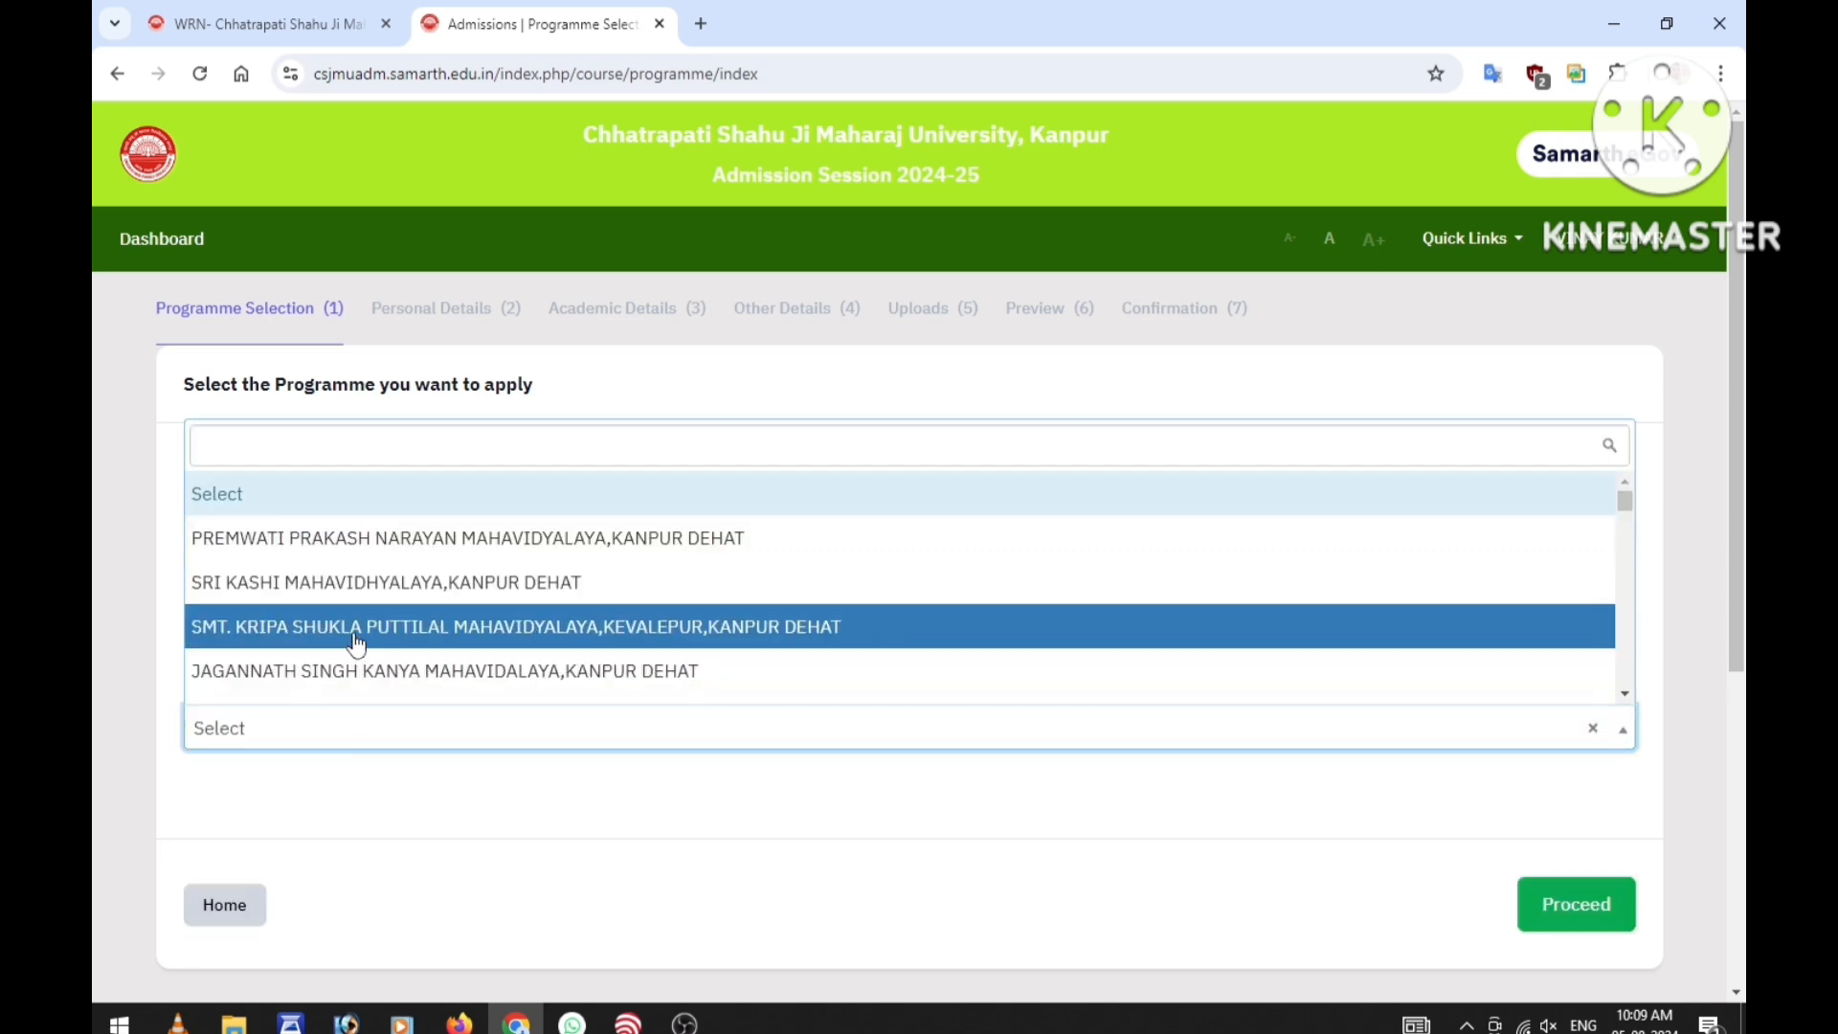
{"action": "type", "text": "shri "}
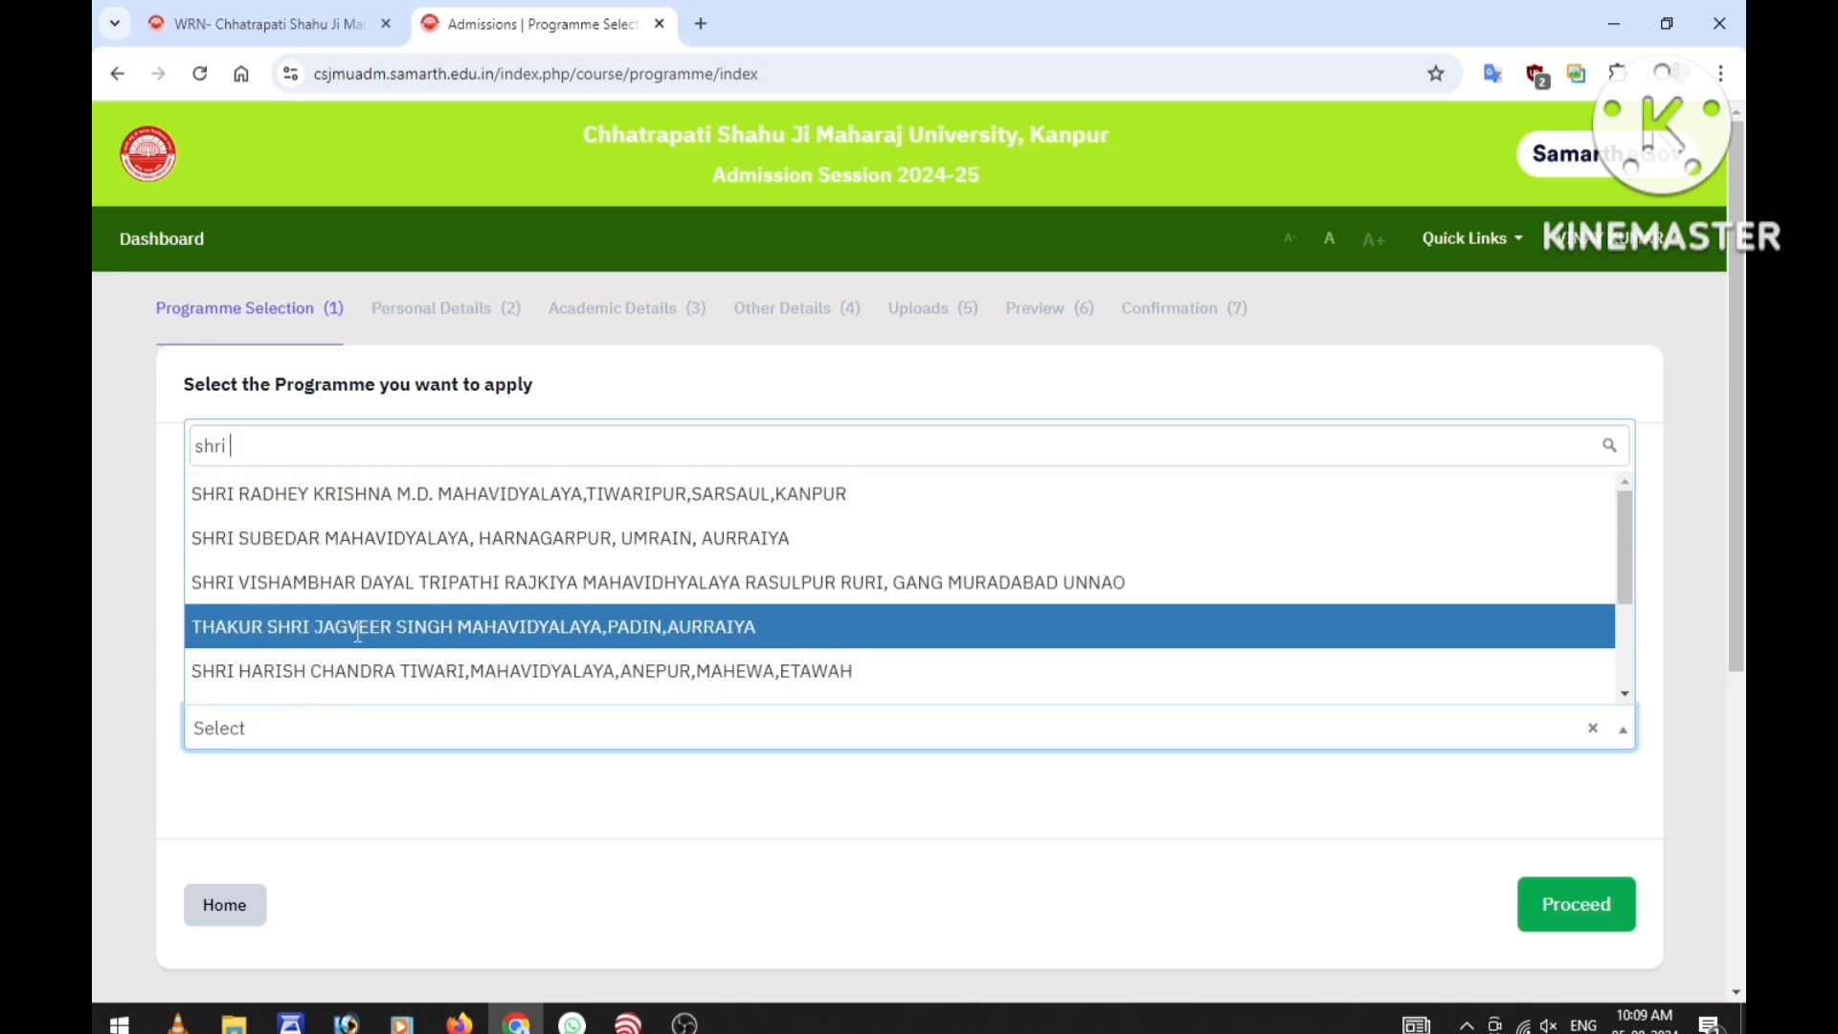
{"action": "type", "text": "s"}
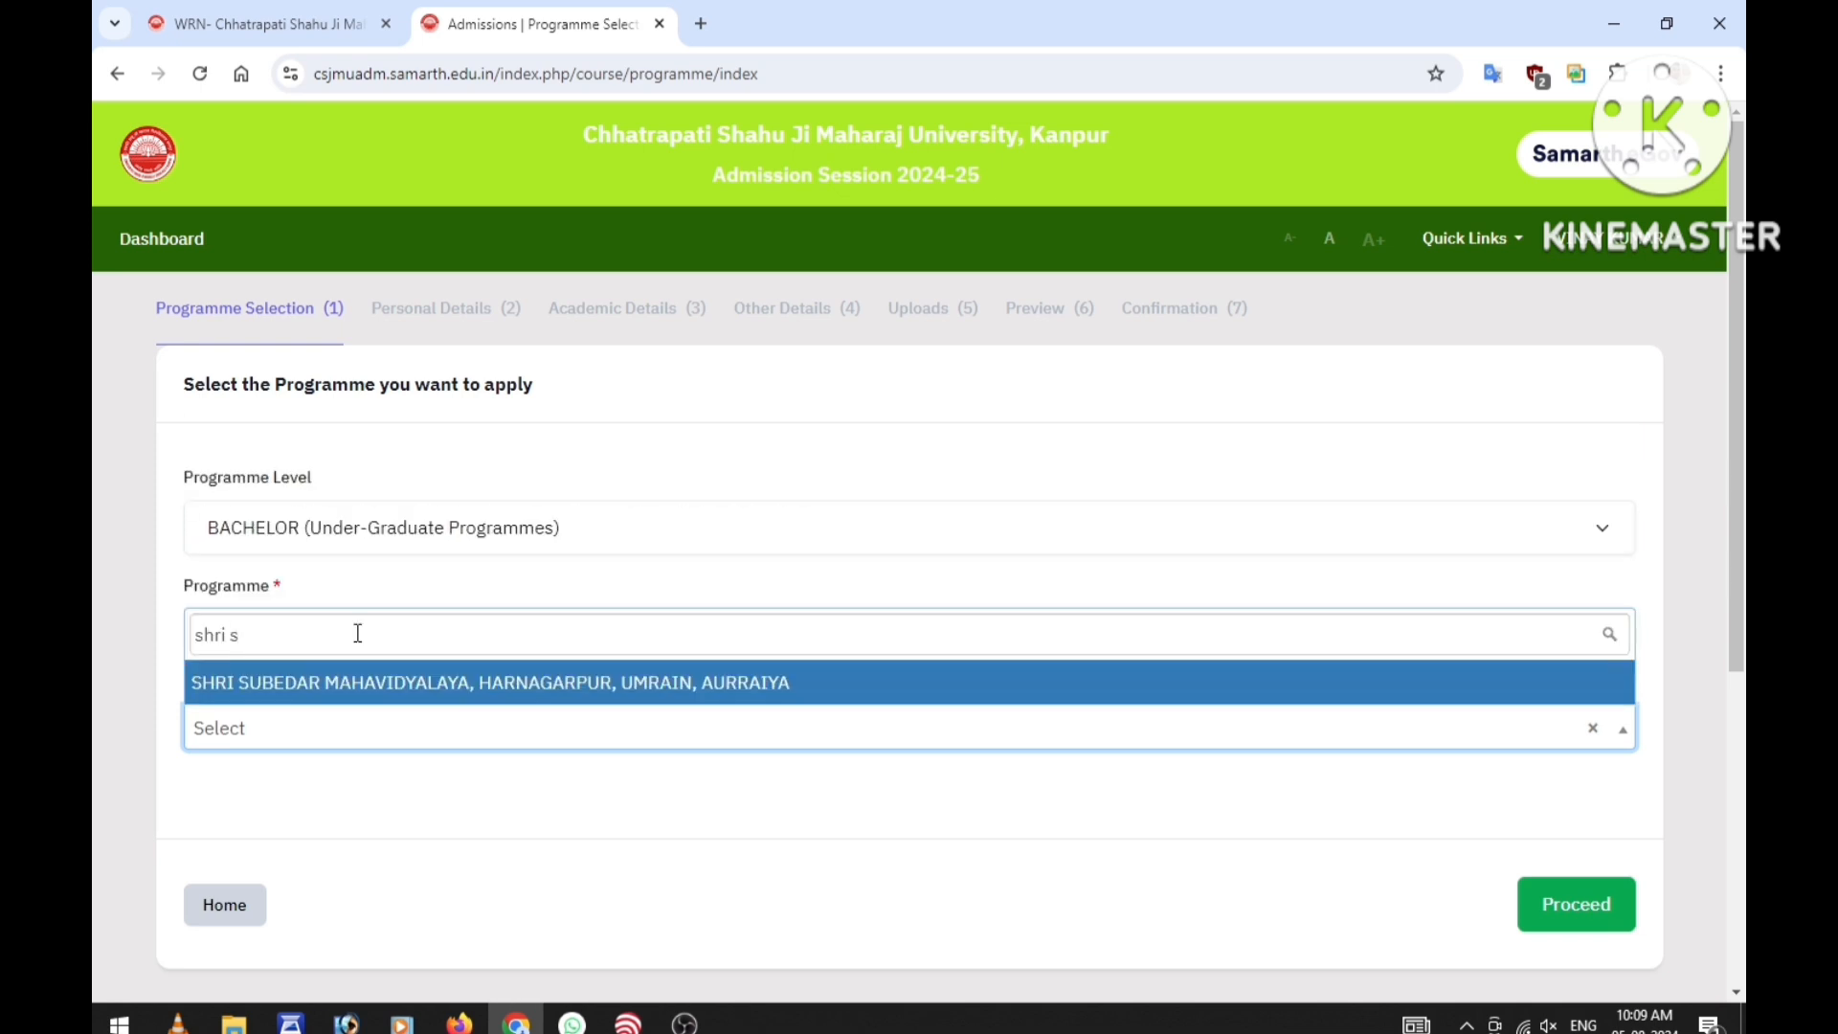
{"action": "key", "text": "BackSpace"}
{"action": "key", "text": "BackSpace"}
{"action": "key", "text": "BackSpace"}
{"action": "key", "text": "BackSpace"}
{"action": "key", "text": "BackSpace"}
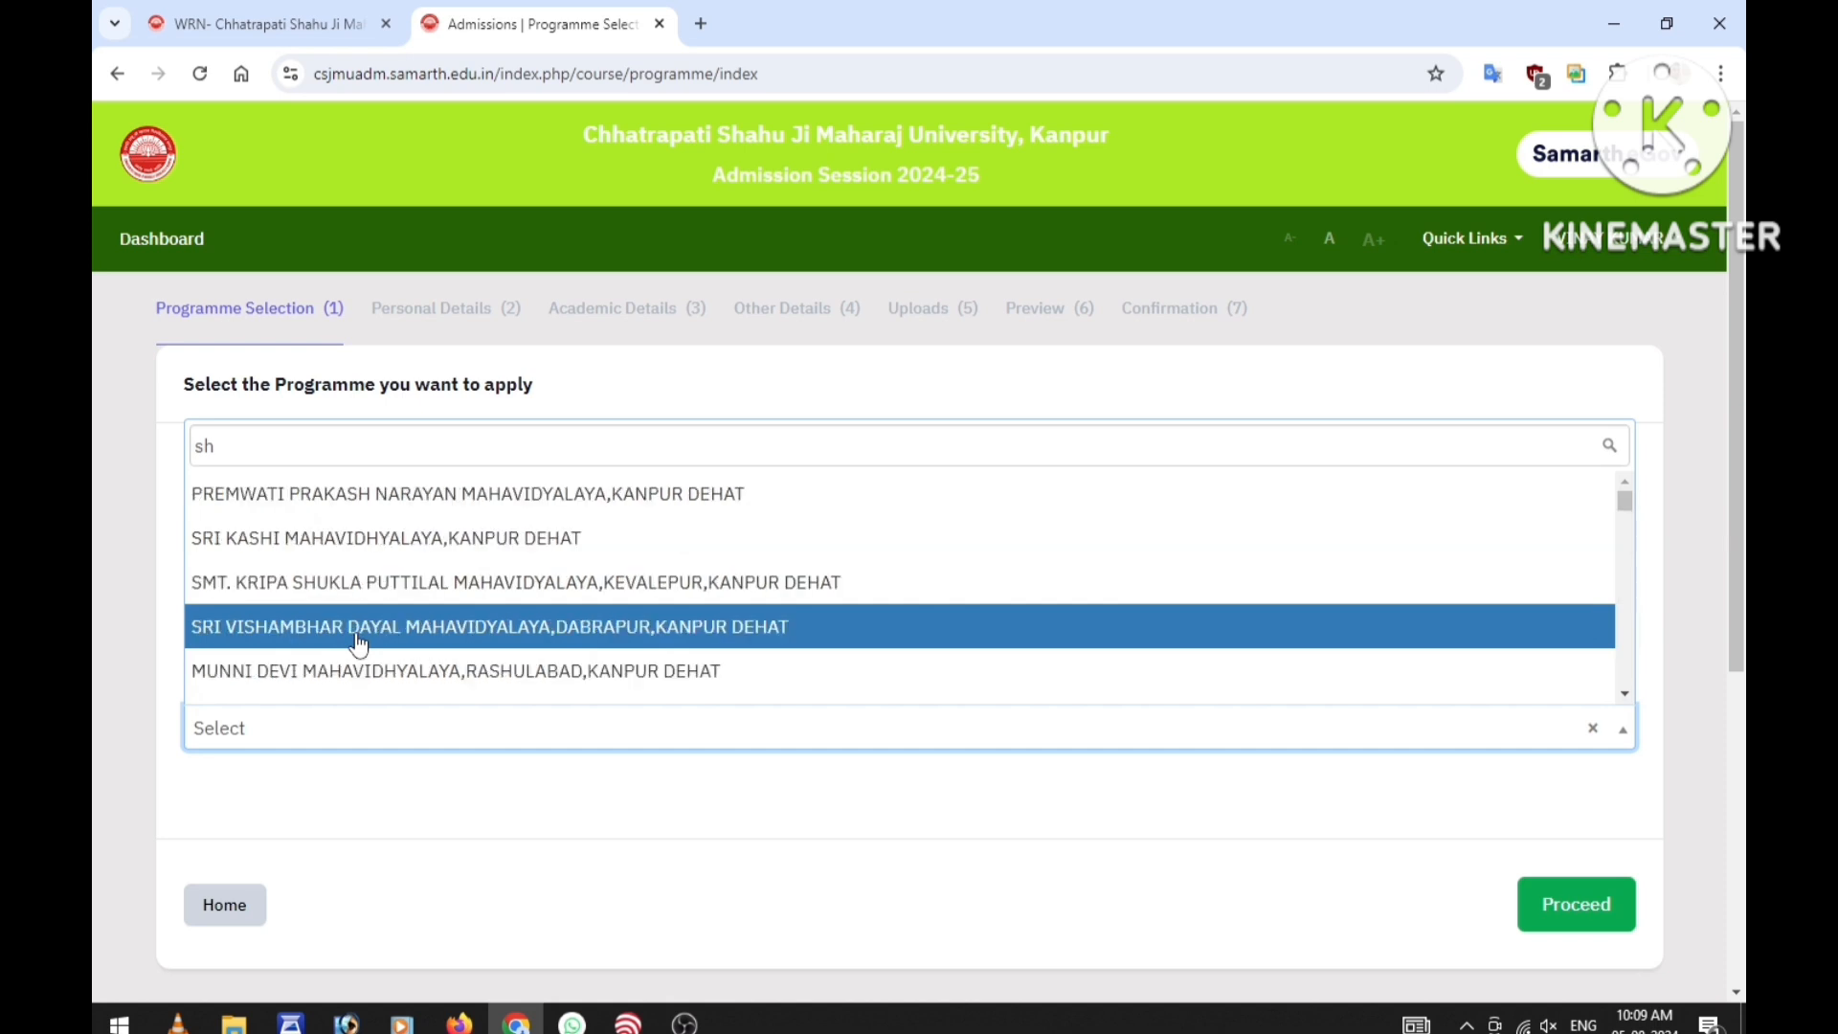
{"action": "type", "text": "sagar"}
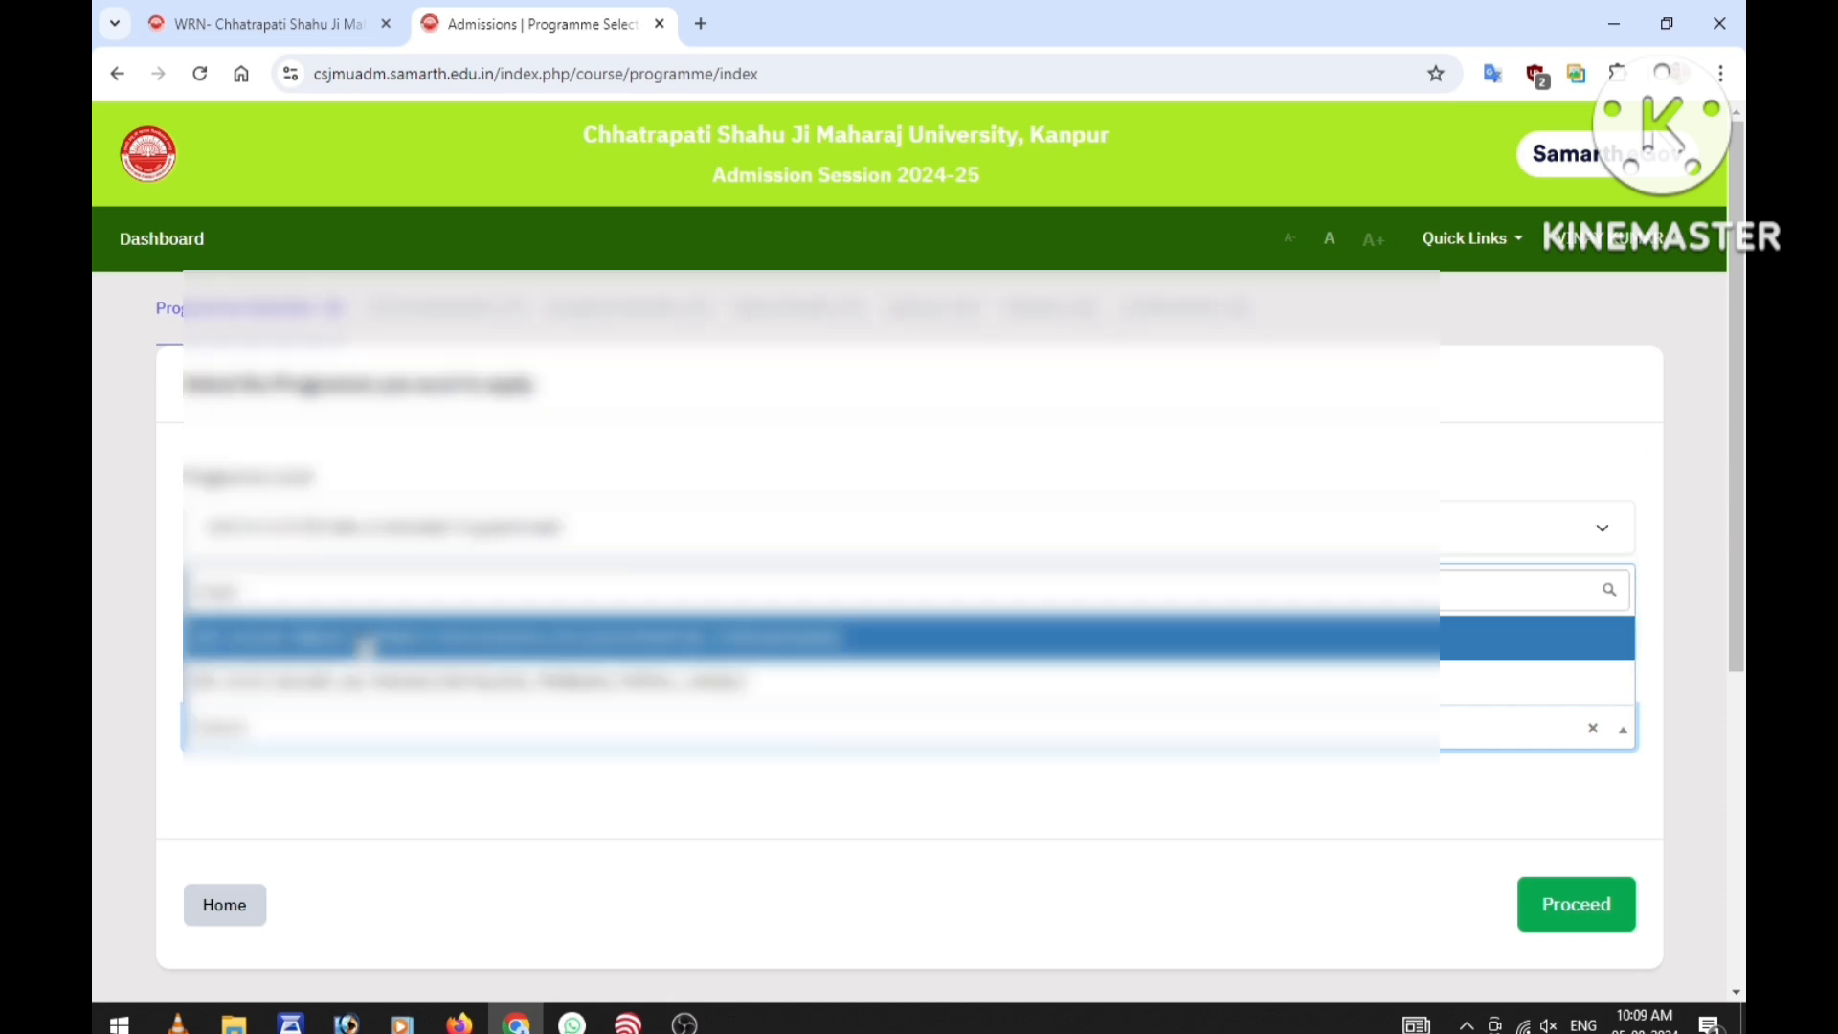
{"action": "left_click", "coordinate": [393, 646]}
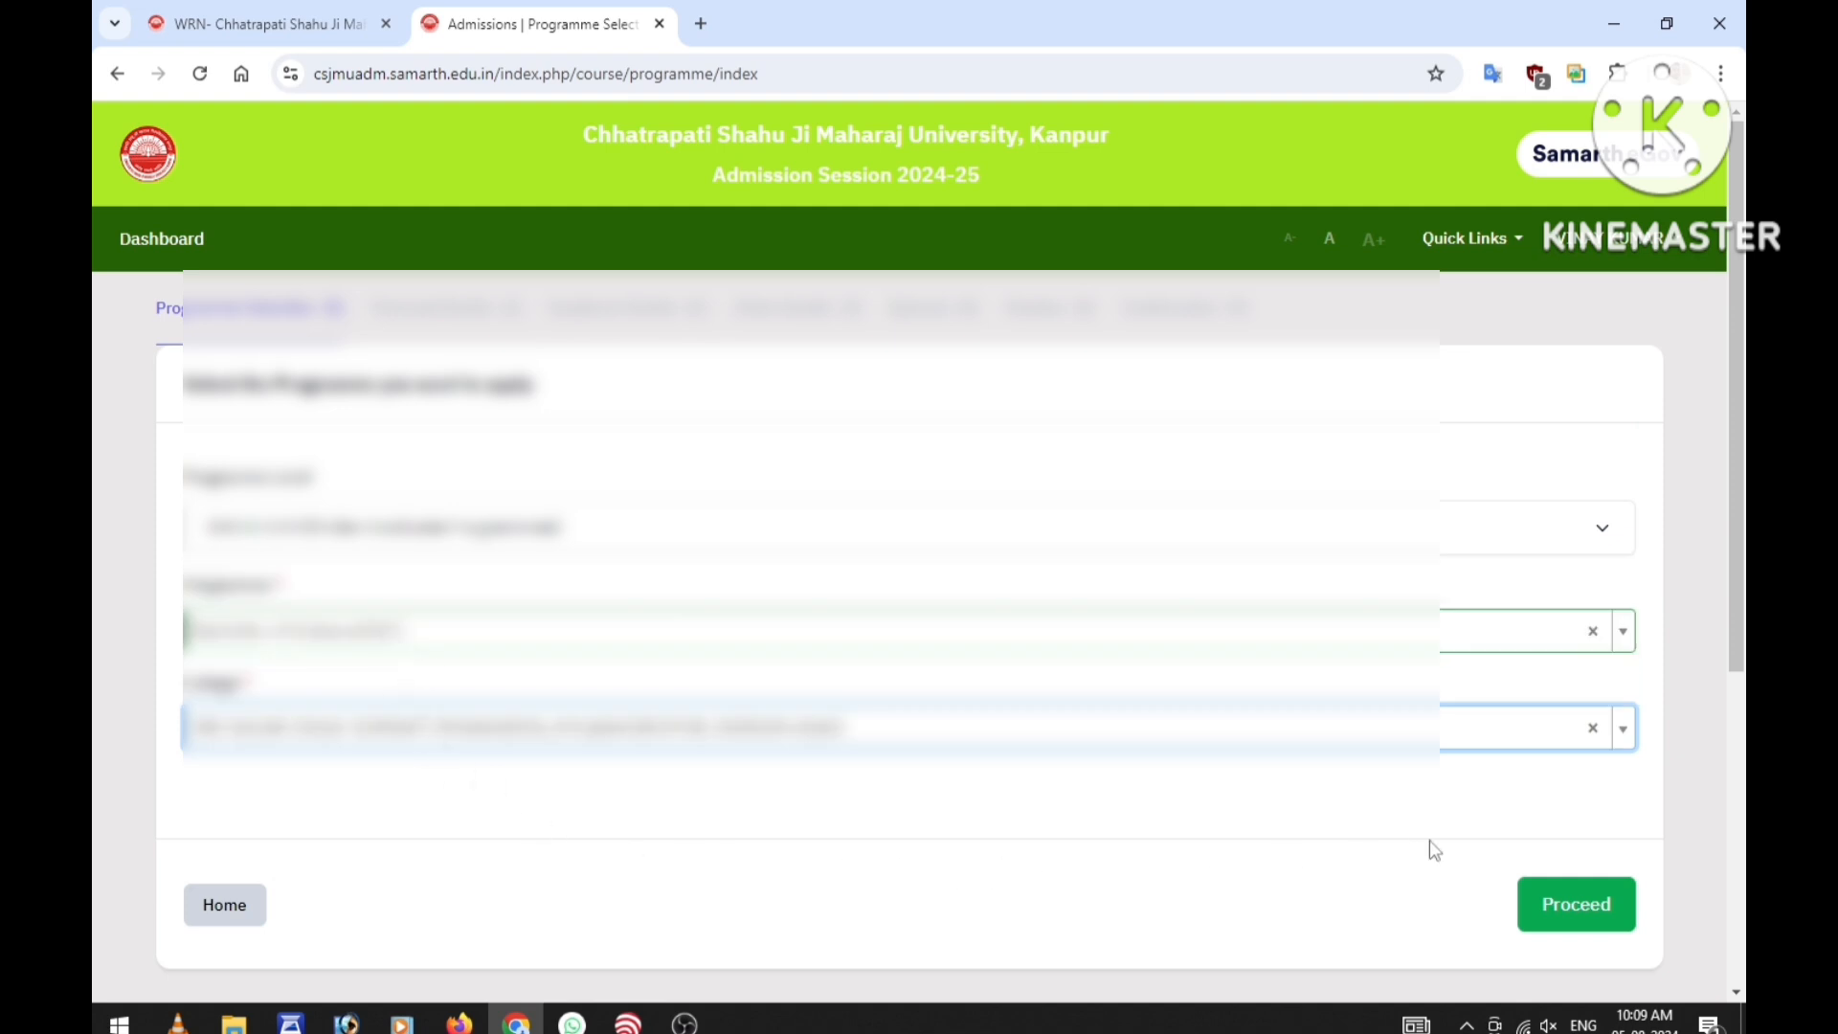
{"action": "left_click", "coordinate": [1575, 903]}
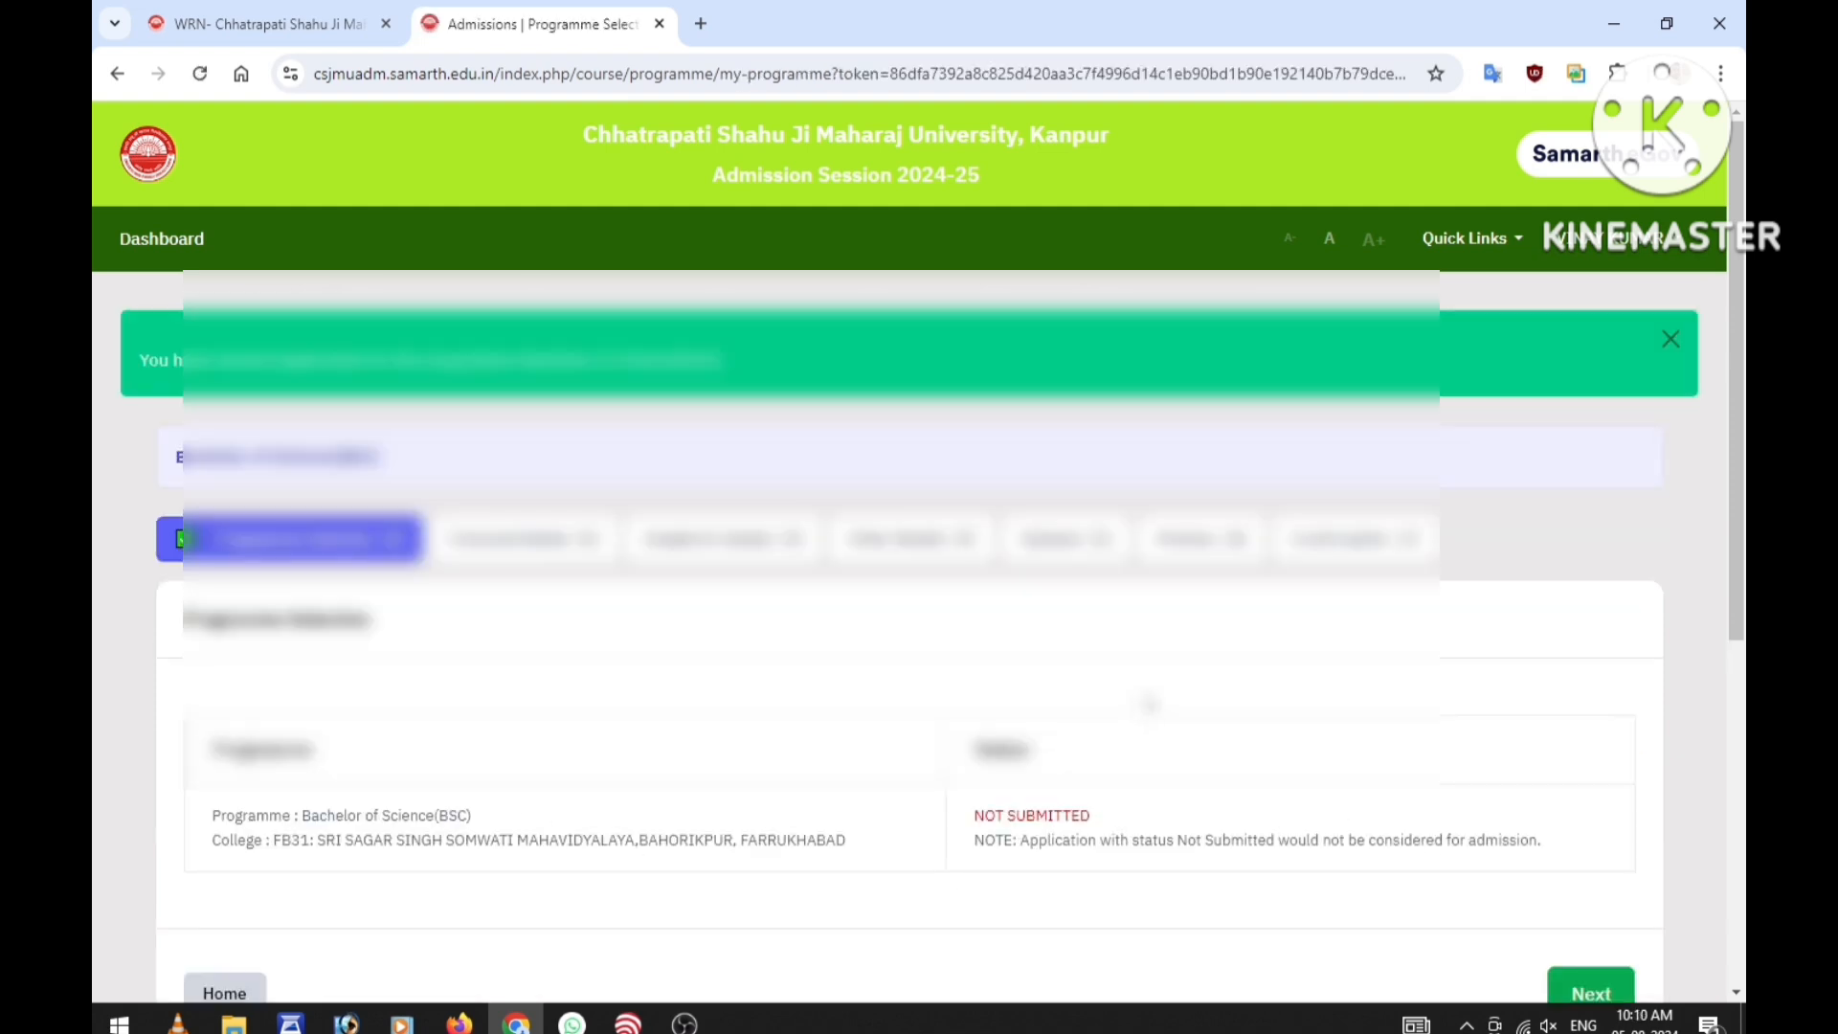
Review the prefilled Personal Details preview of the BSC application and continue to Academic Details
{"action": "scroll", "coordinate": [1146, 705], "scroll_direction": "down", "scroll_amount": 1}
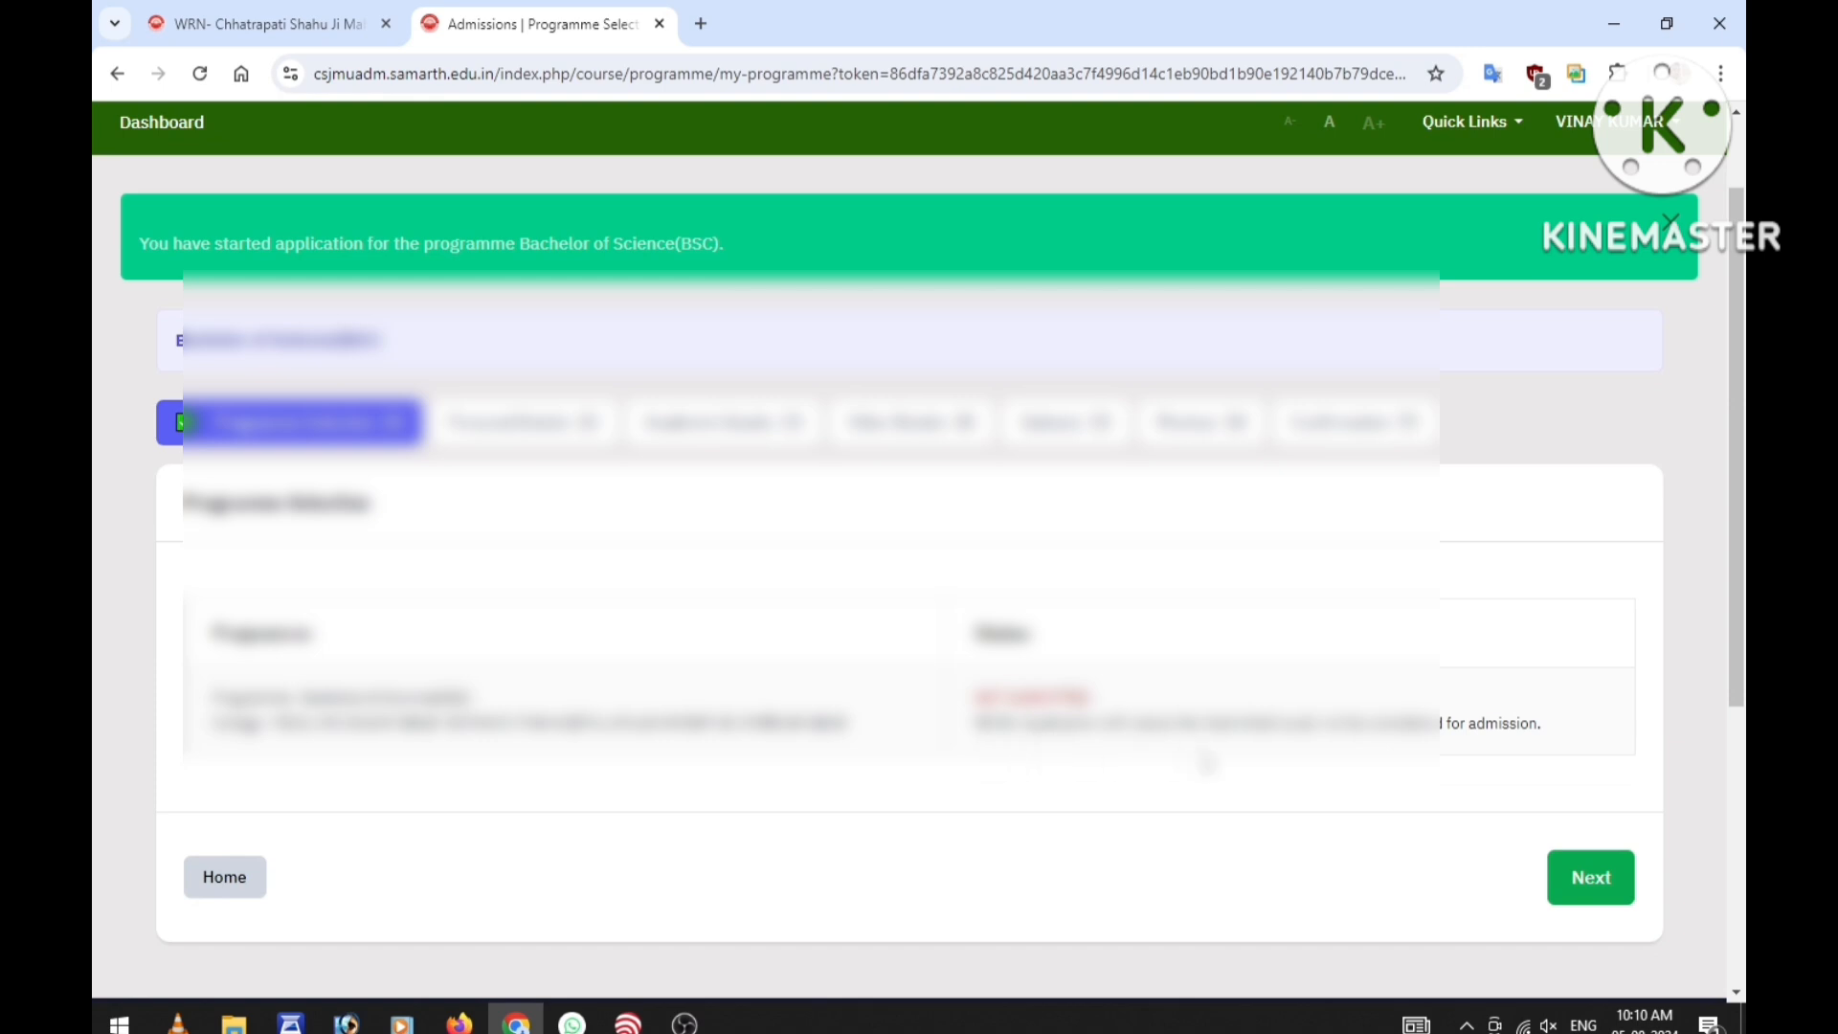
{"action": "left_click", "coordinate": [1584, 874]}
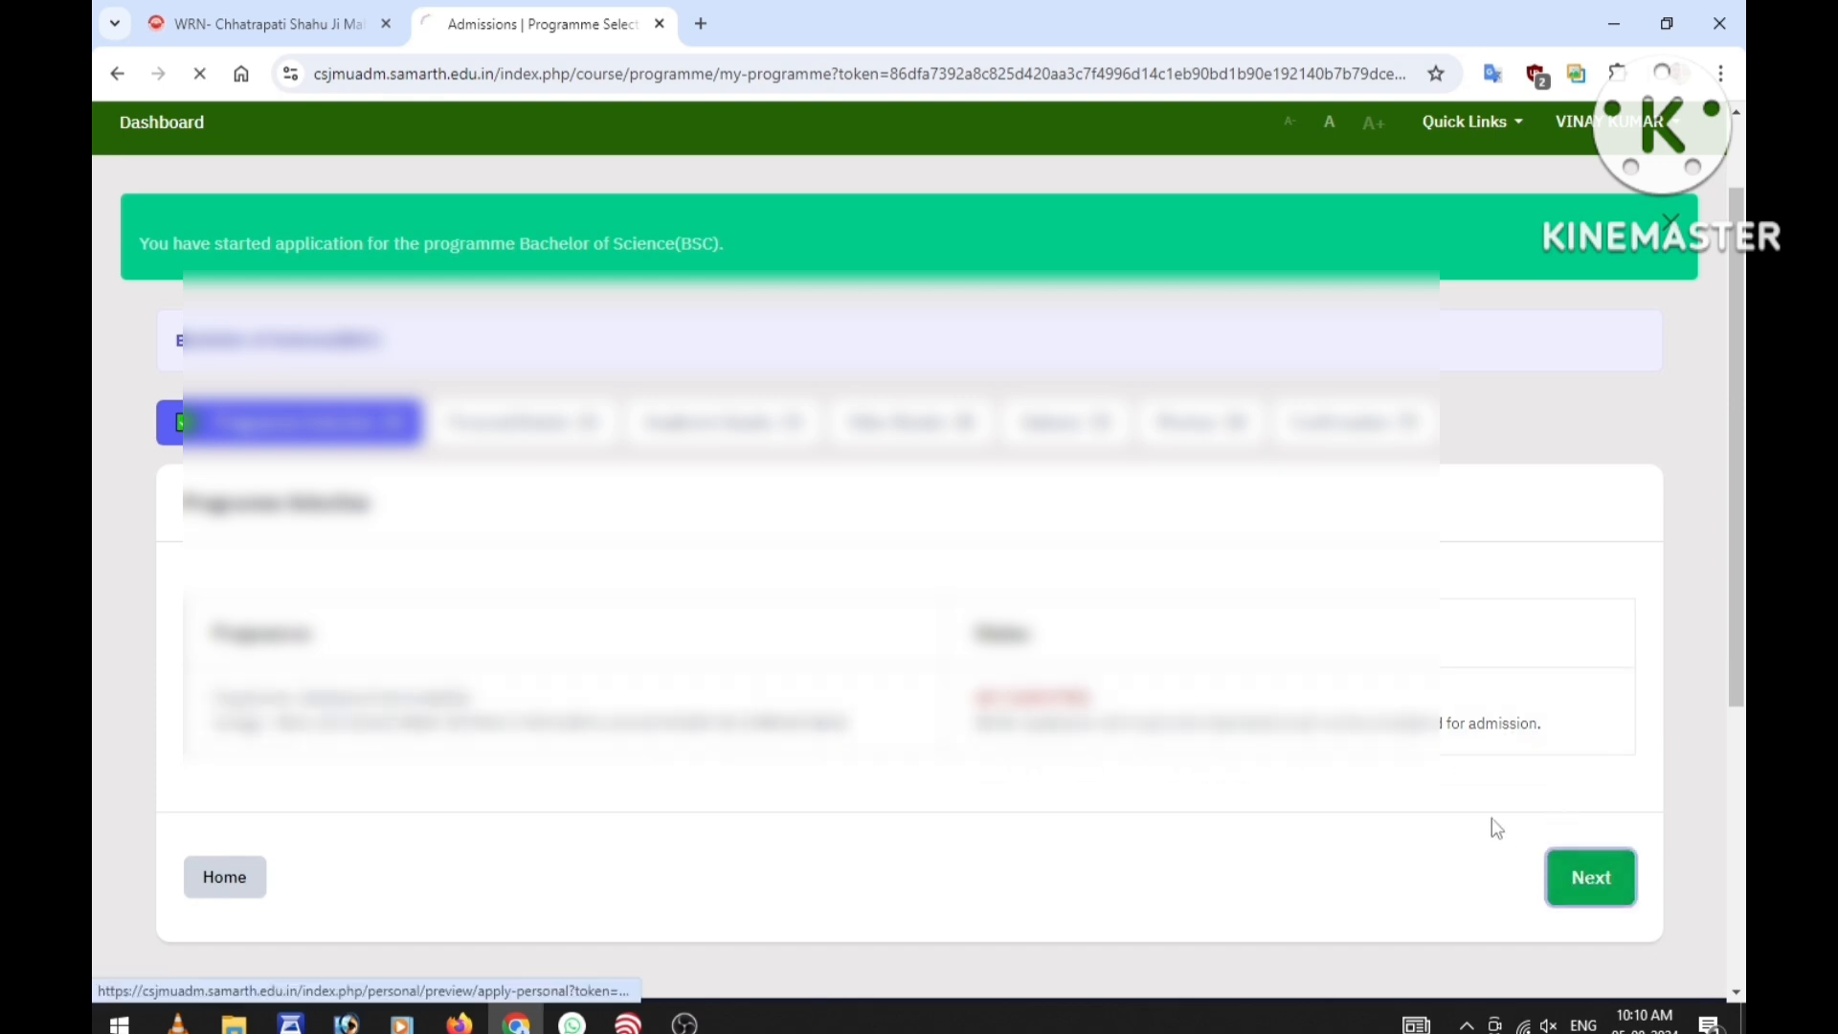
{"action": "scroll", "coordinate": [1387, 749], "scroll_direction": "down", "scroll_amount": 3}
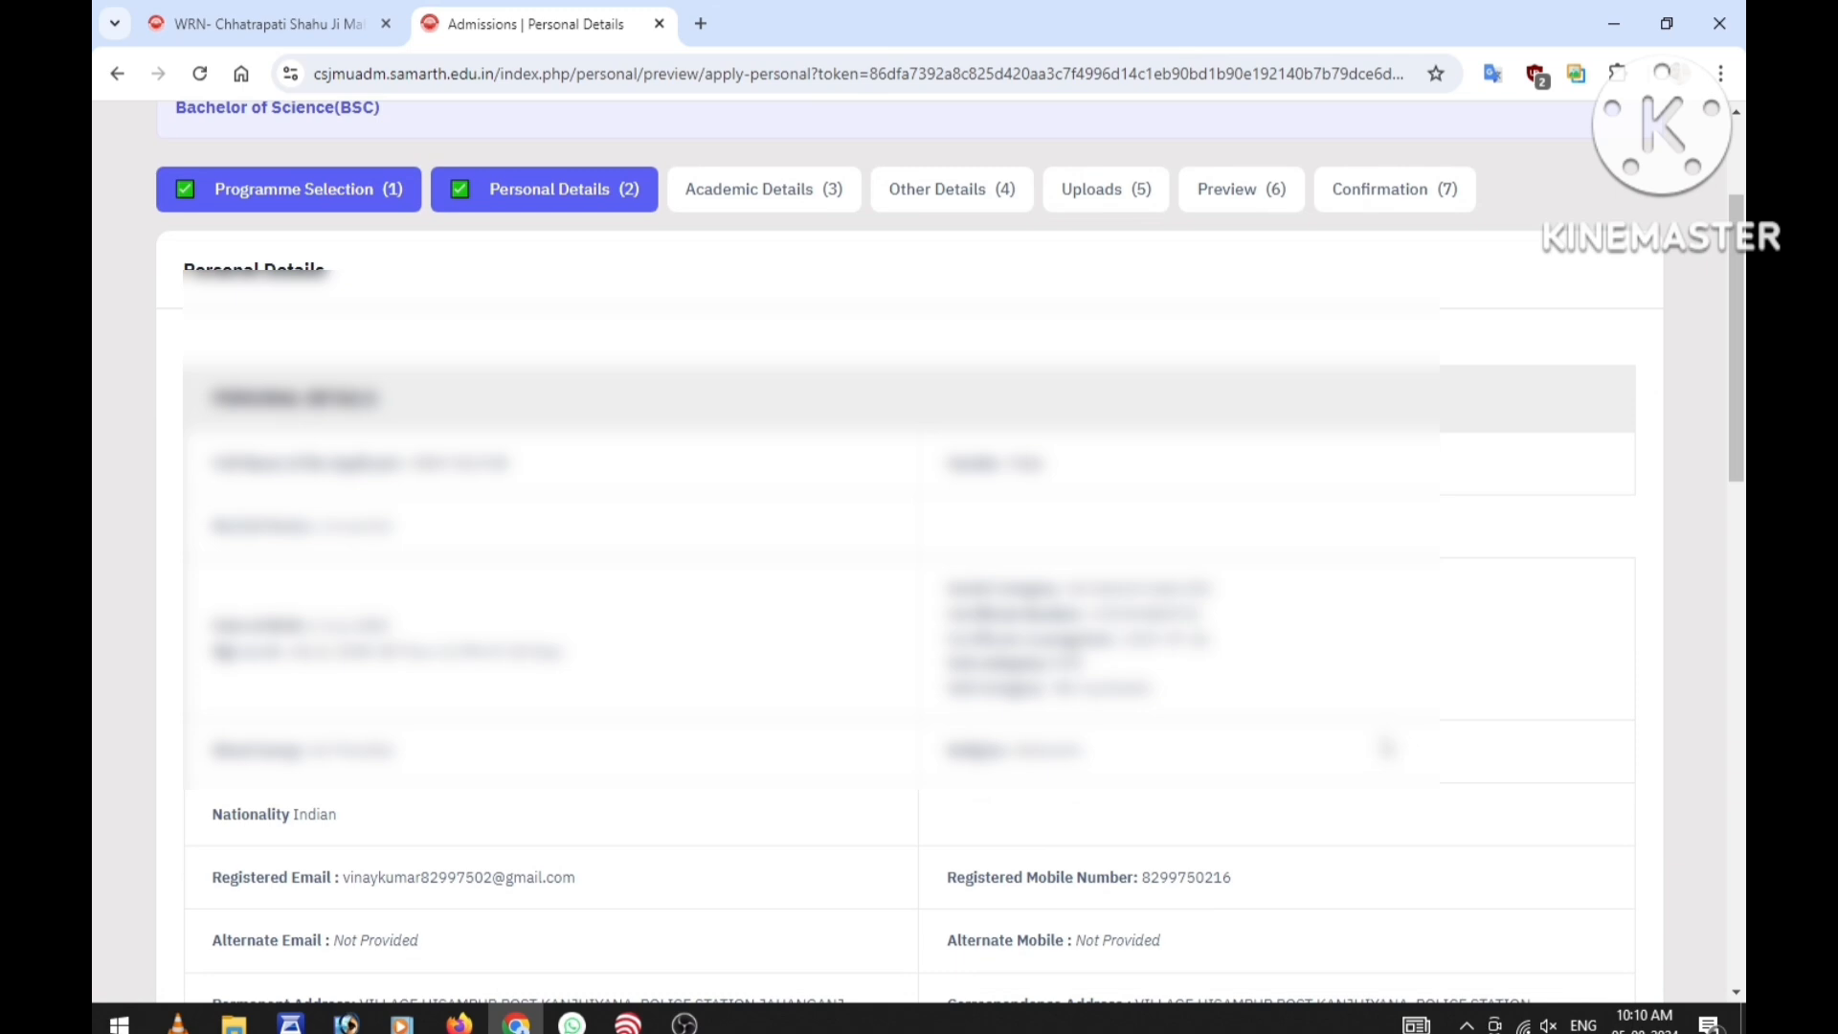
{"action": "scroll", "coordinate": [1387, 749], "scroll_direction": "down", "scroll_amount": 3}
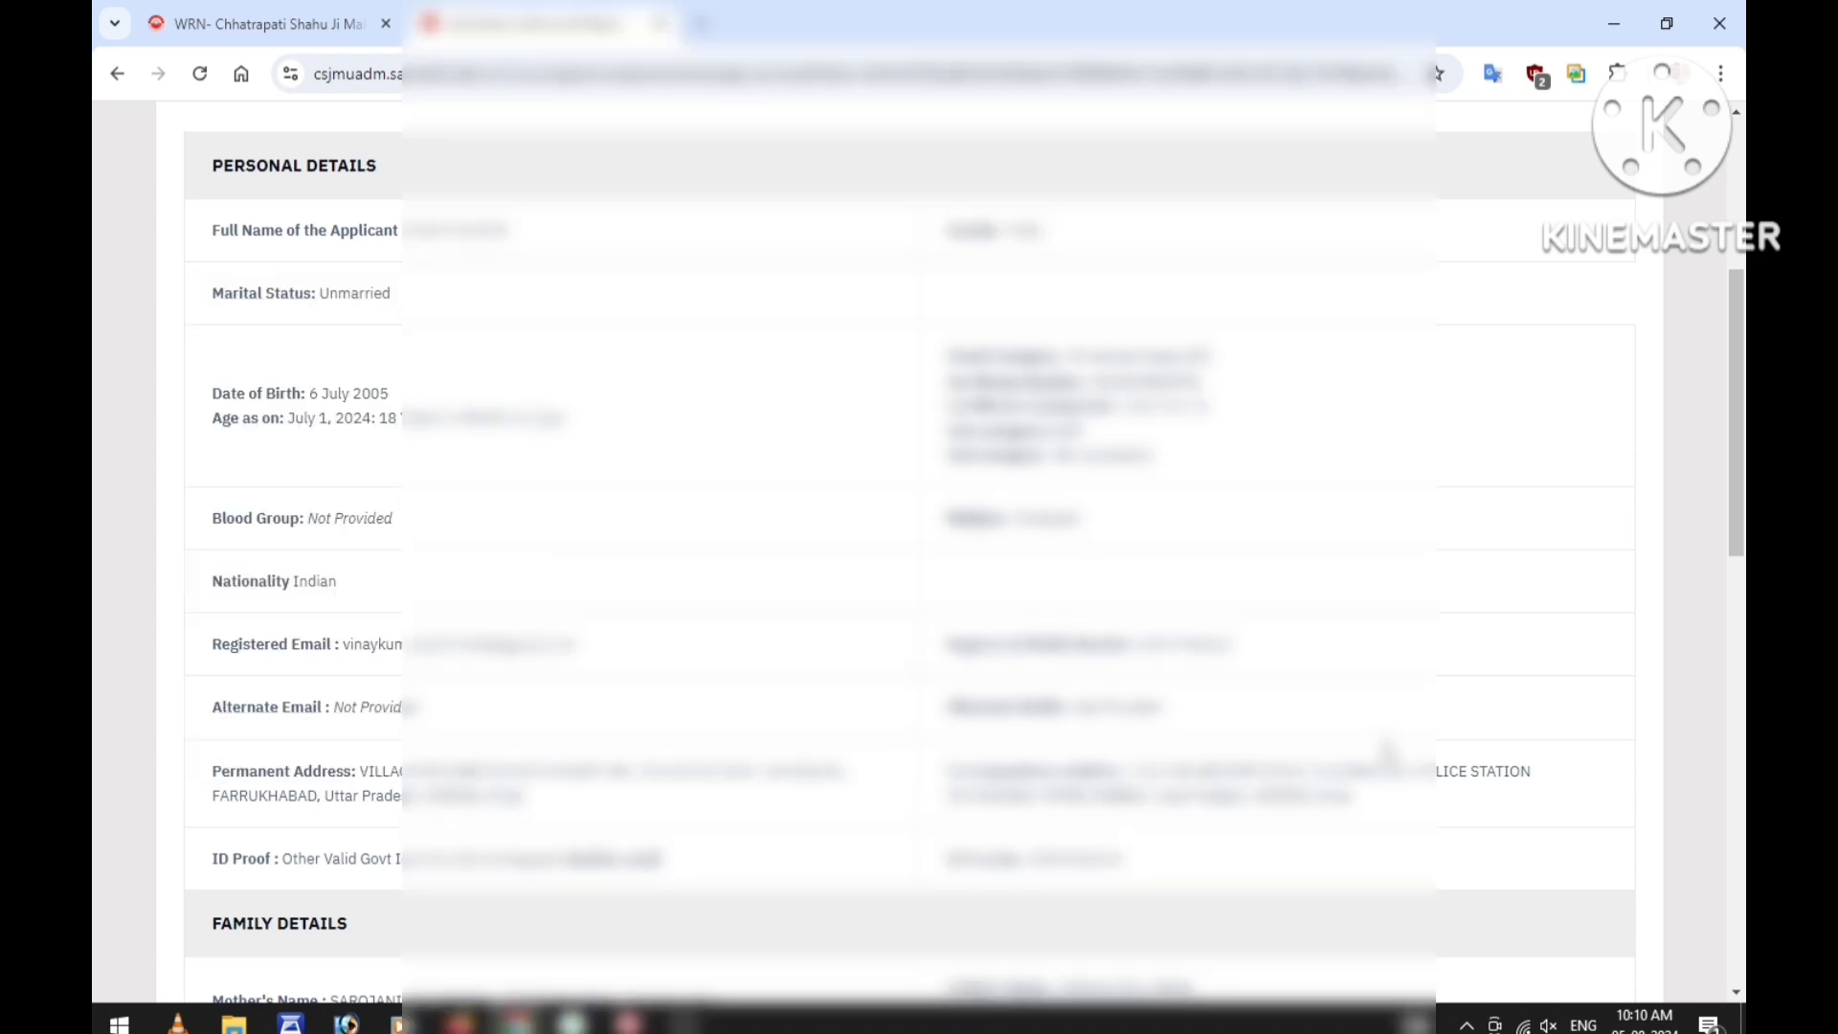
{"action": "scroll", "coordinate": [1387, 750], "scroll_direction": "down", "scroll_amount": 1}
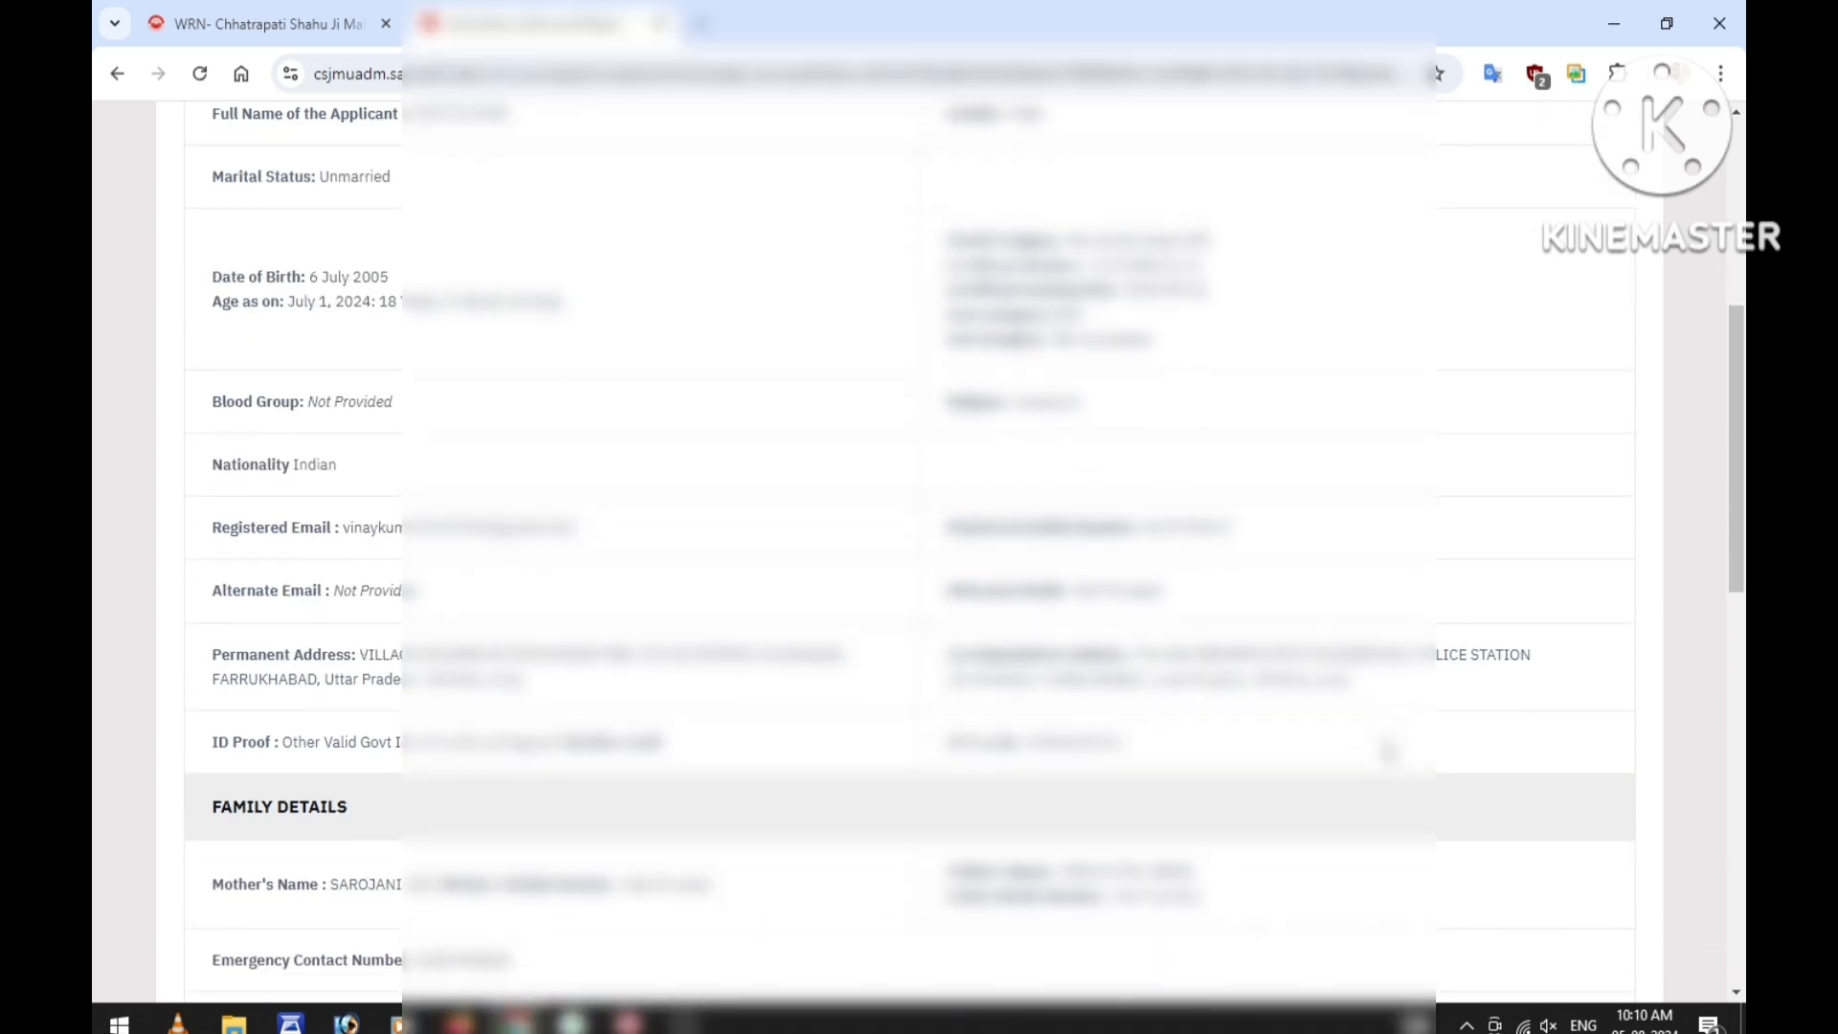
{"action": "scroll", "coordinate": [1387, 749], "scroll_direction": "down", "scroll_amount": 5}
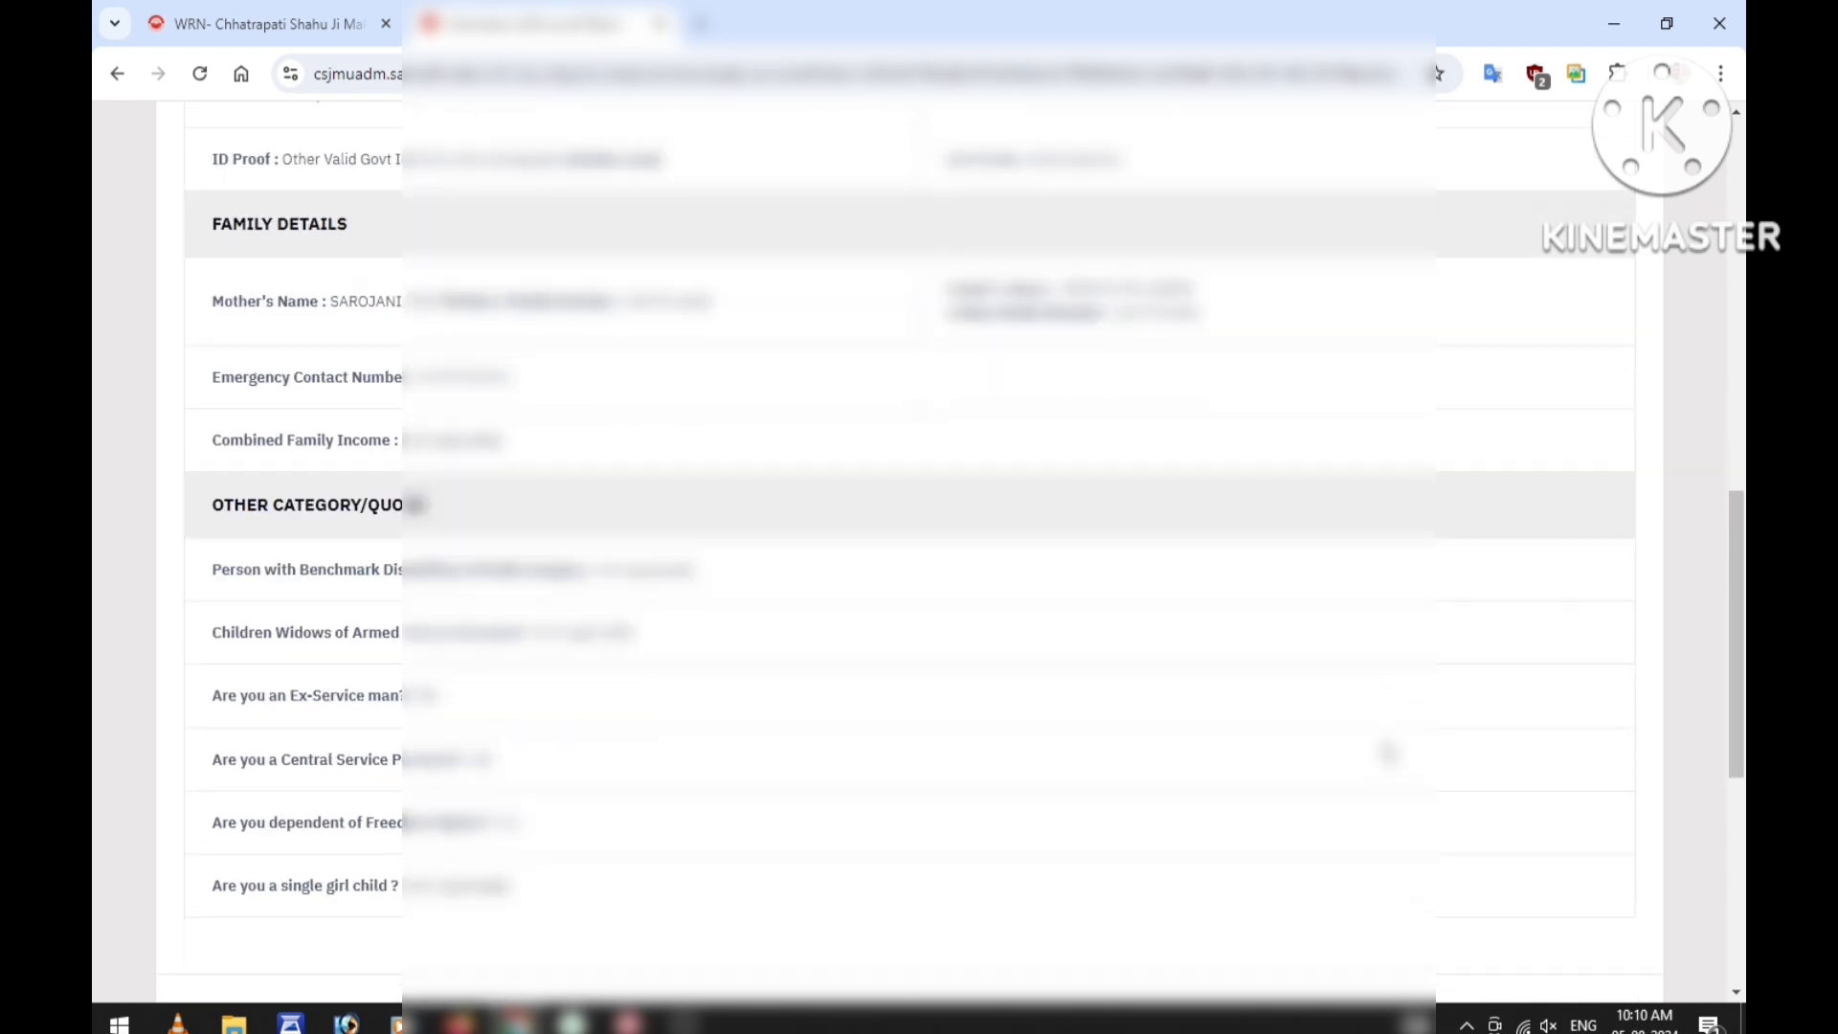
{"action": "scroll", "coordinate": [1387, 753], "scroll_direction": "down", "scroll_amount": 6}
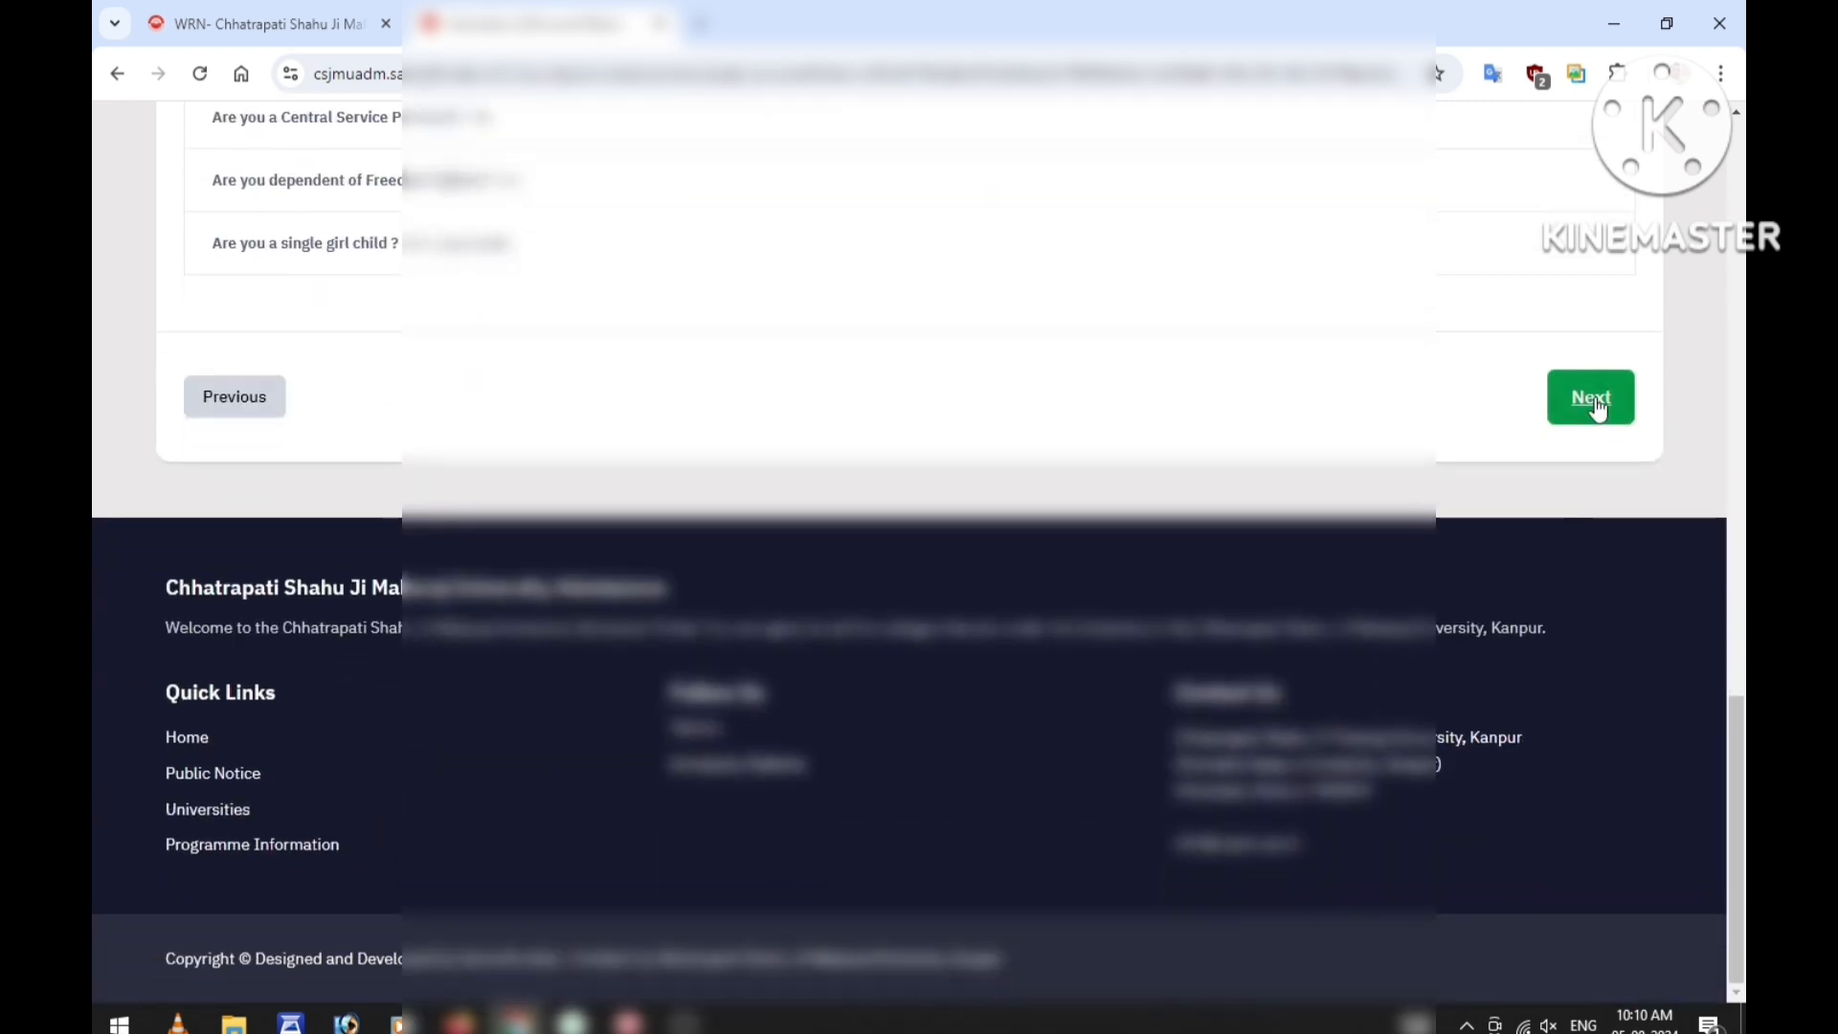
{"action": "left_click", "coordinate": [1594, 402]}
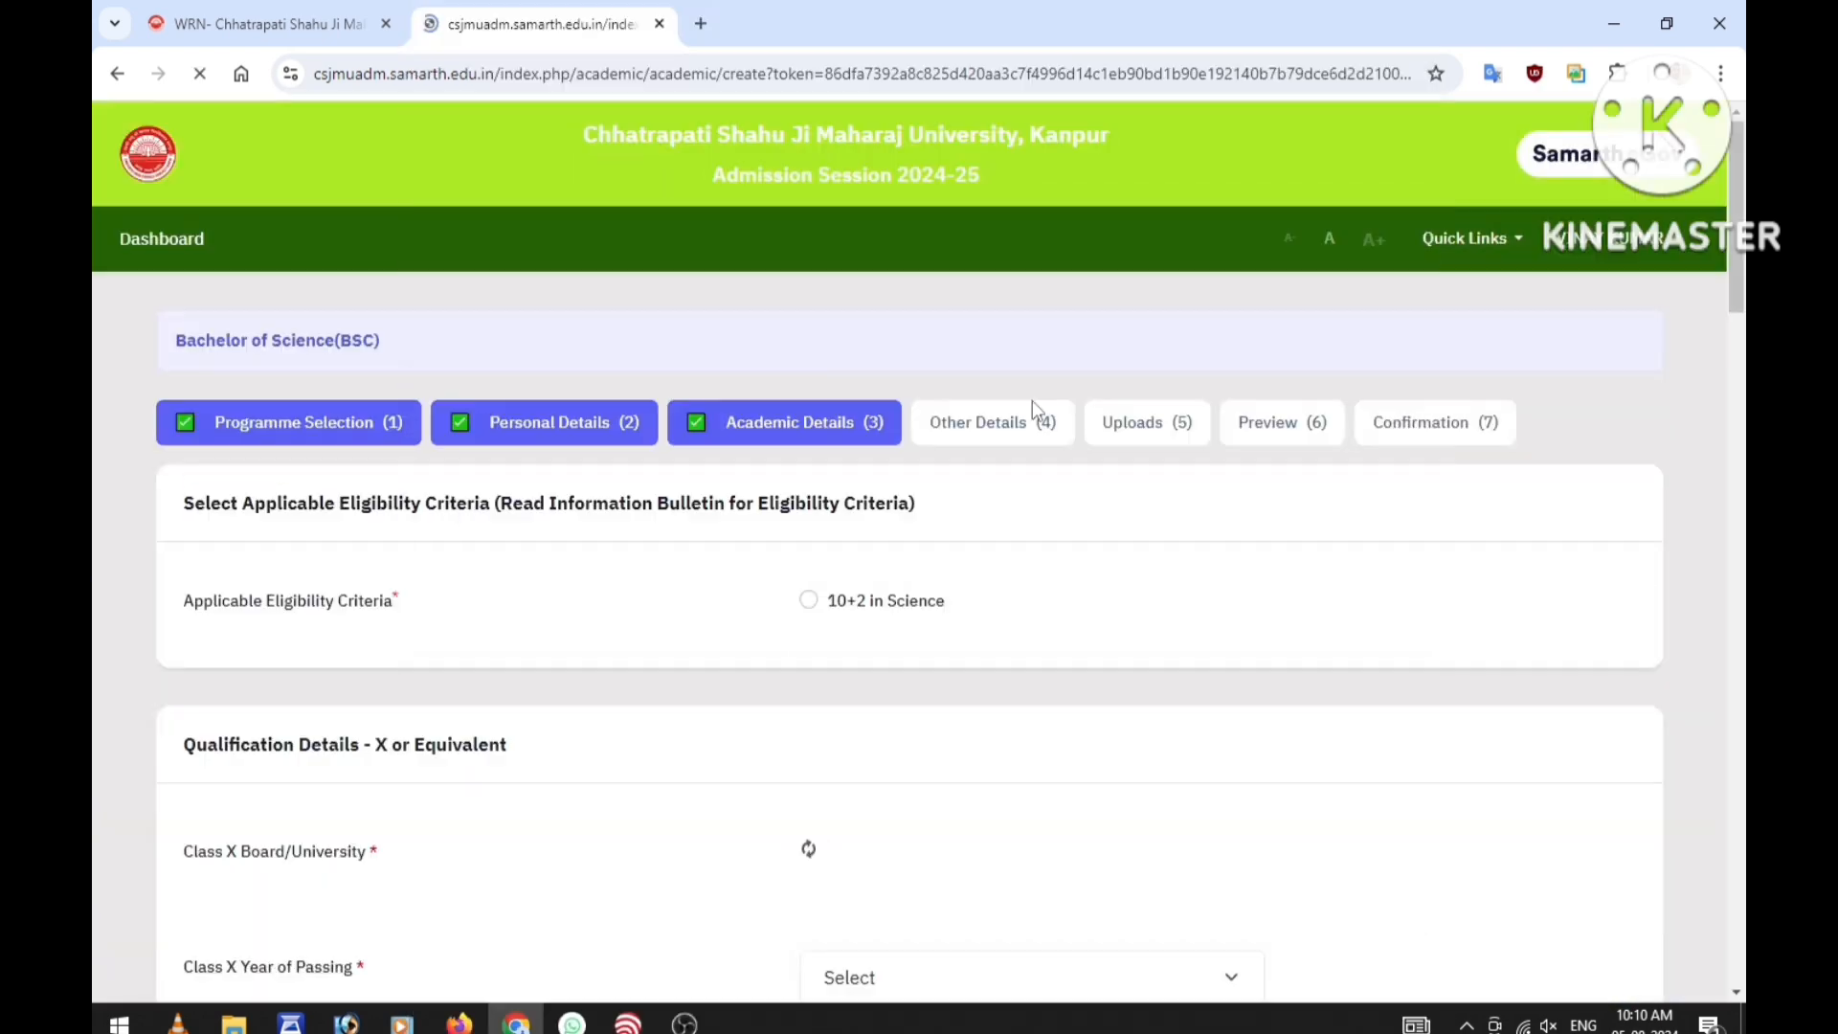
Set the eligibility criterion to 10+2 in Science
{"action": "scroll", "coordinate": [1063, 419], "scroll_direction": "down", "scroll_amount": 1}
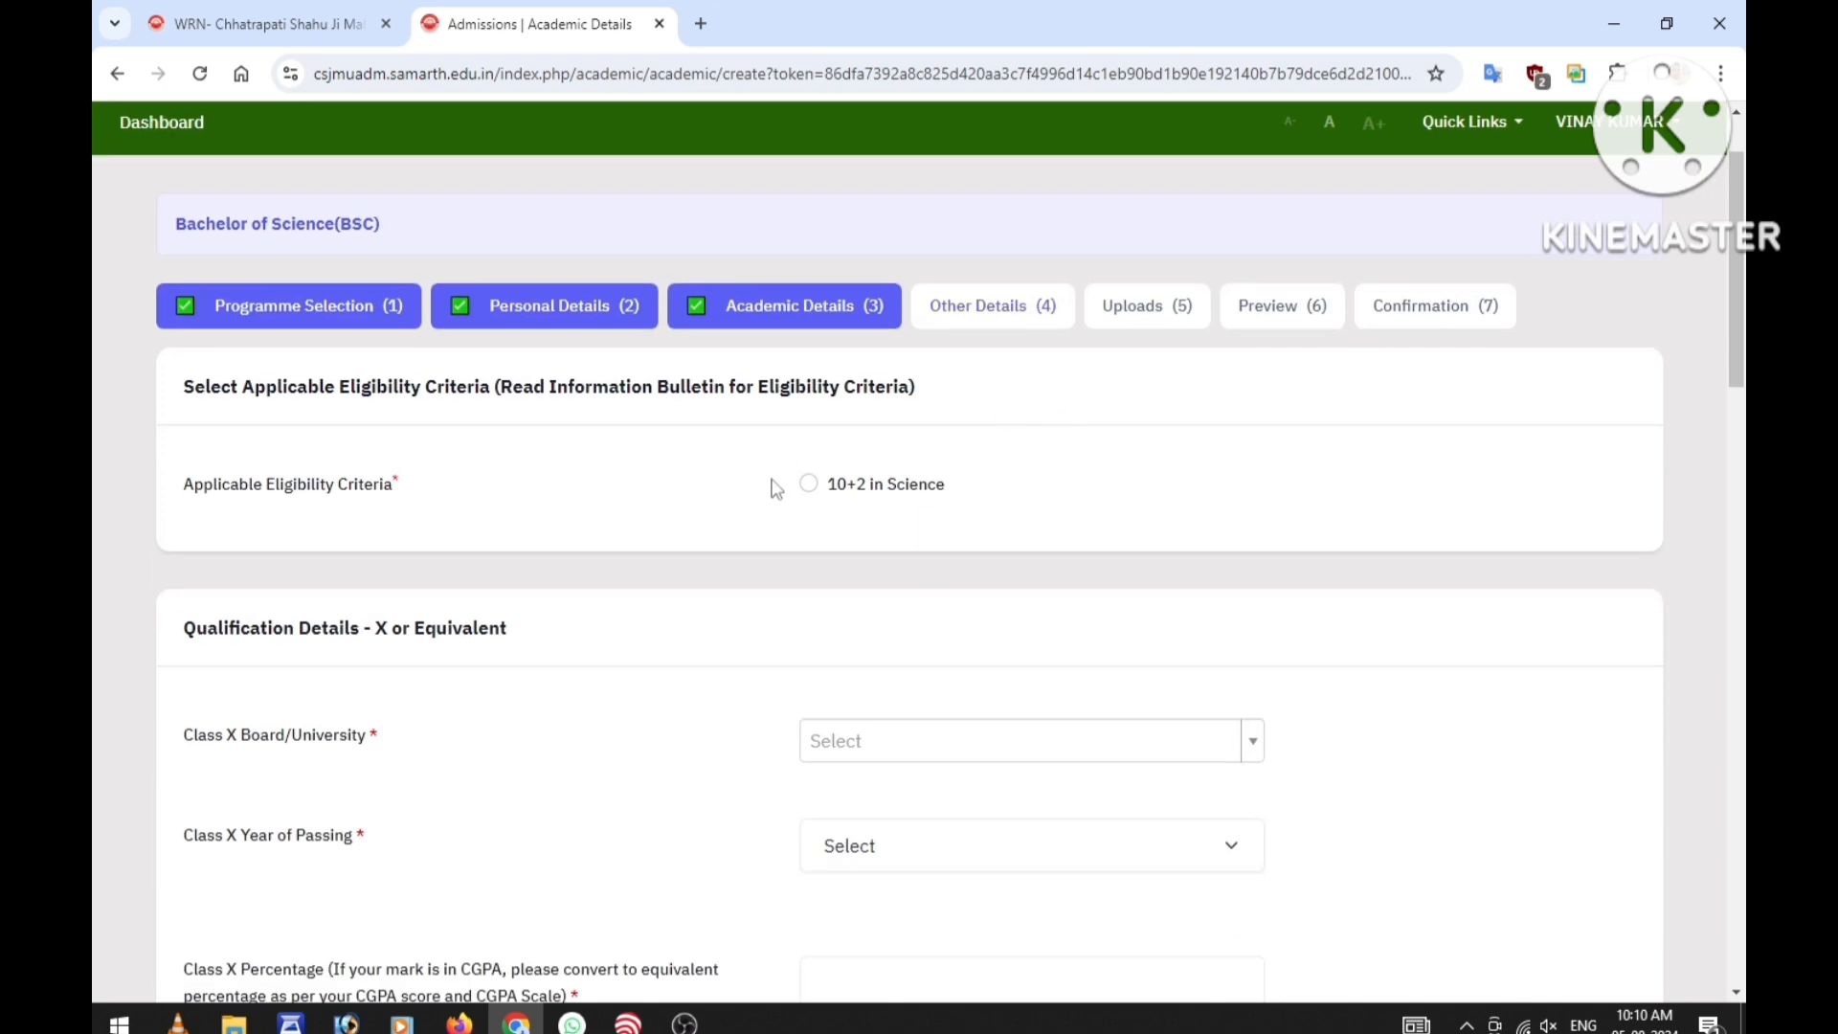
{"action": "left_click", "coordinate": [809, 484]}
{"action": "scroll", "coordinate": [1022, 463], "scroll_direction": "down", "scroll_amount": 2}
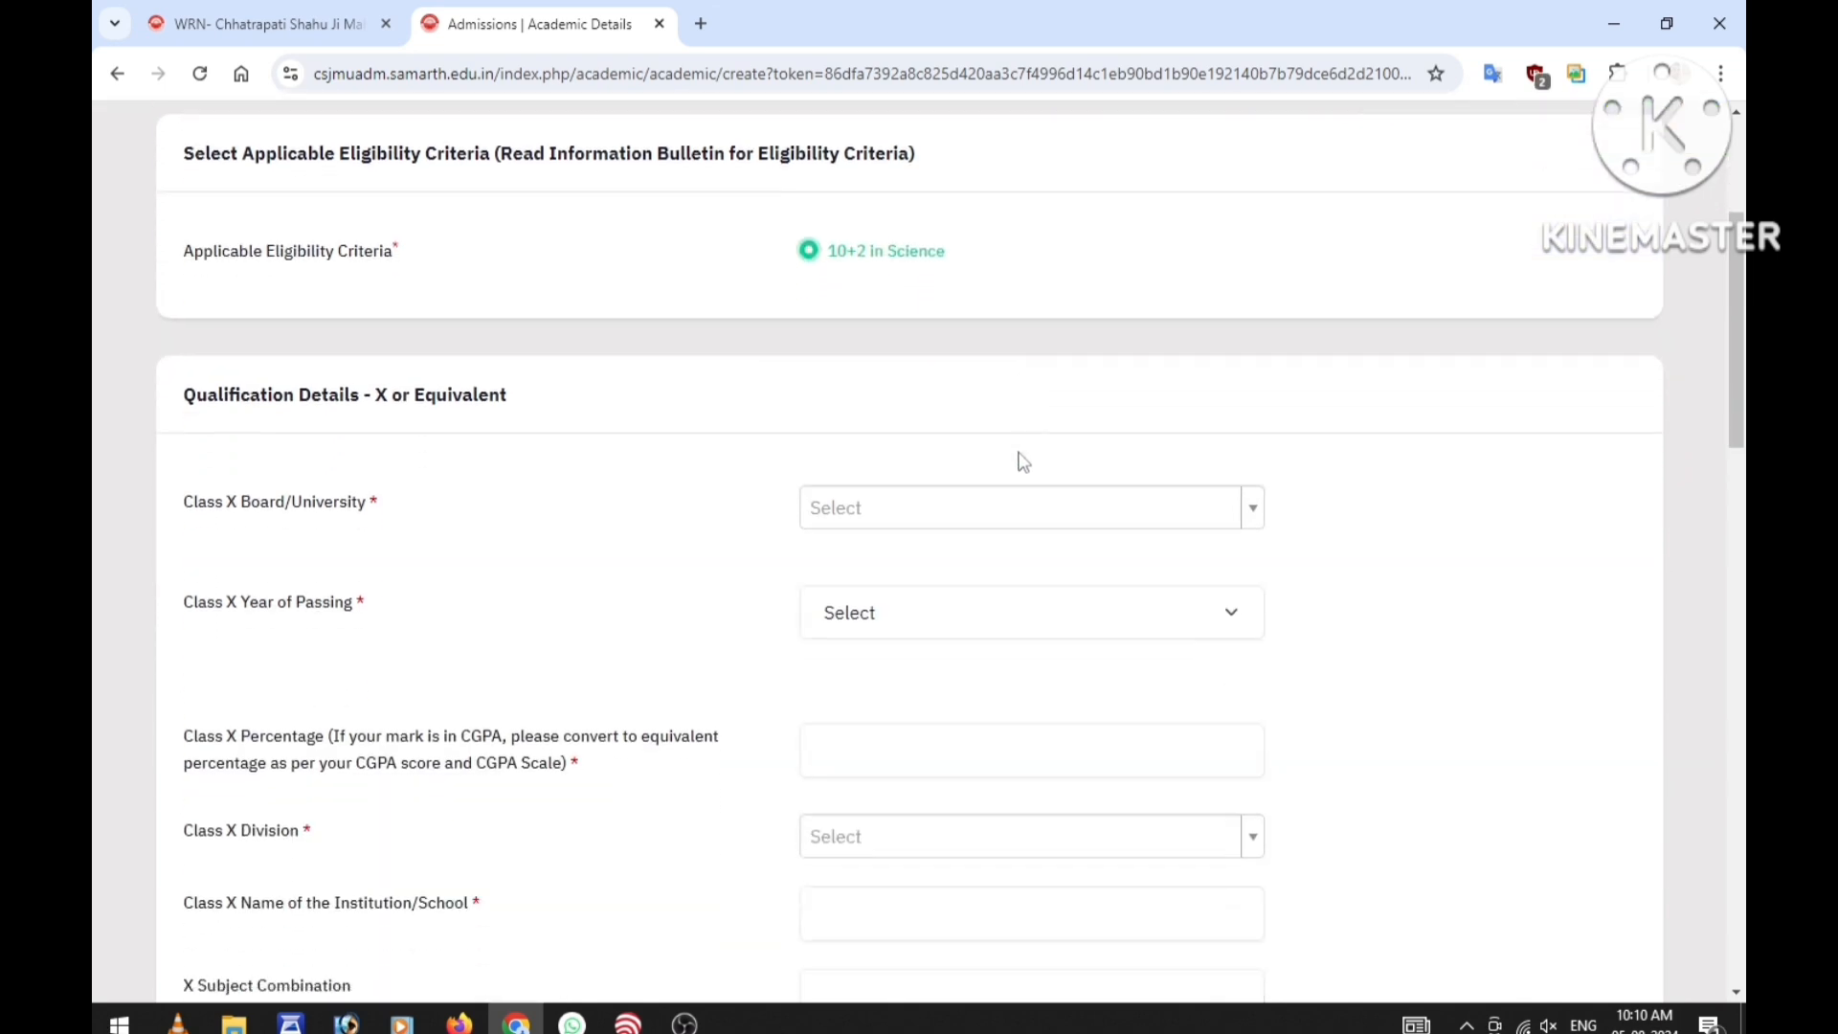
Choose U.P. Board of High School & Intermediate Education as the Class X board
{"action": "left_click", "coordinate": [866, 508]}
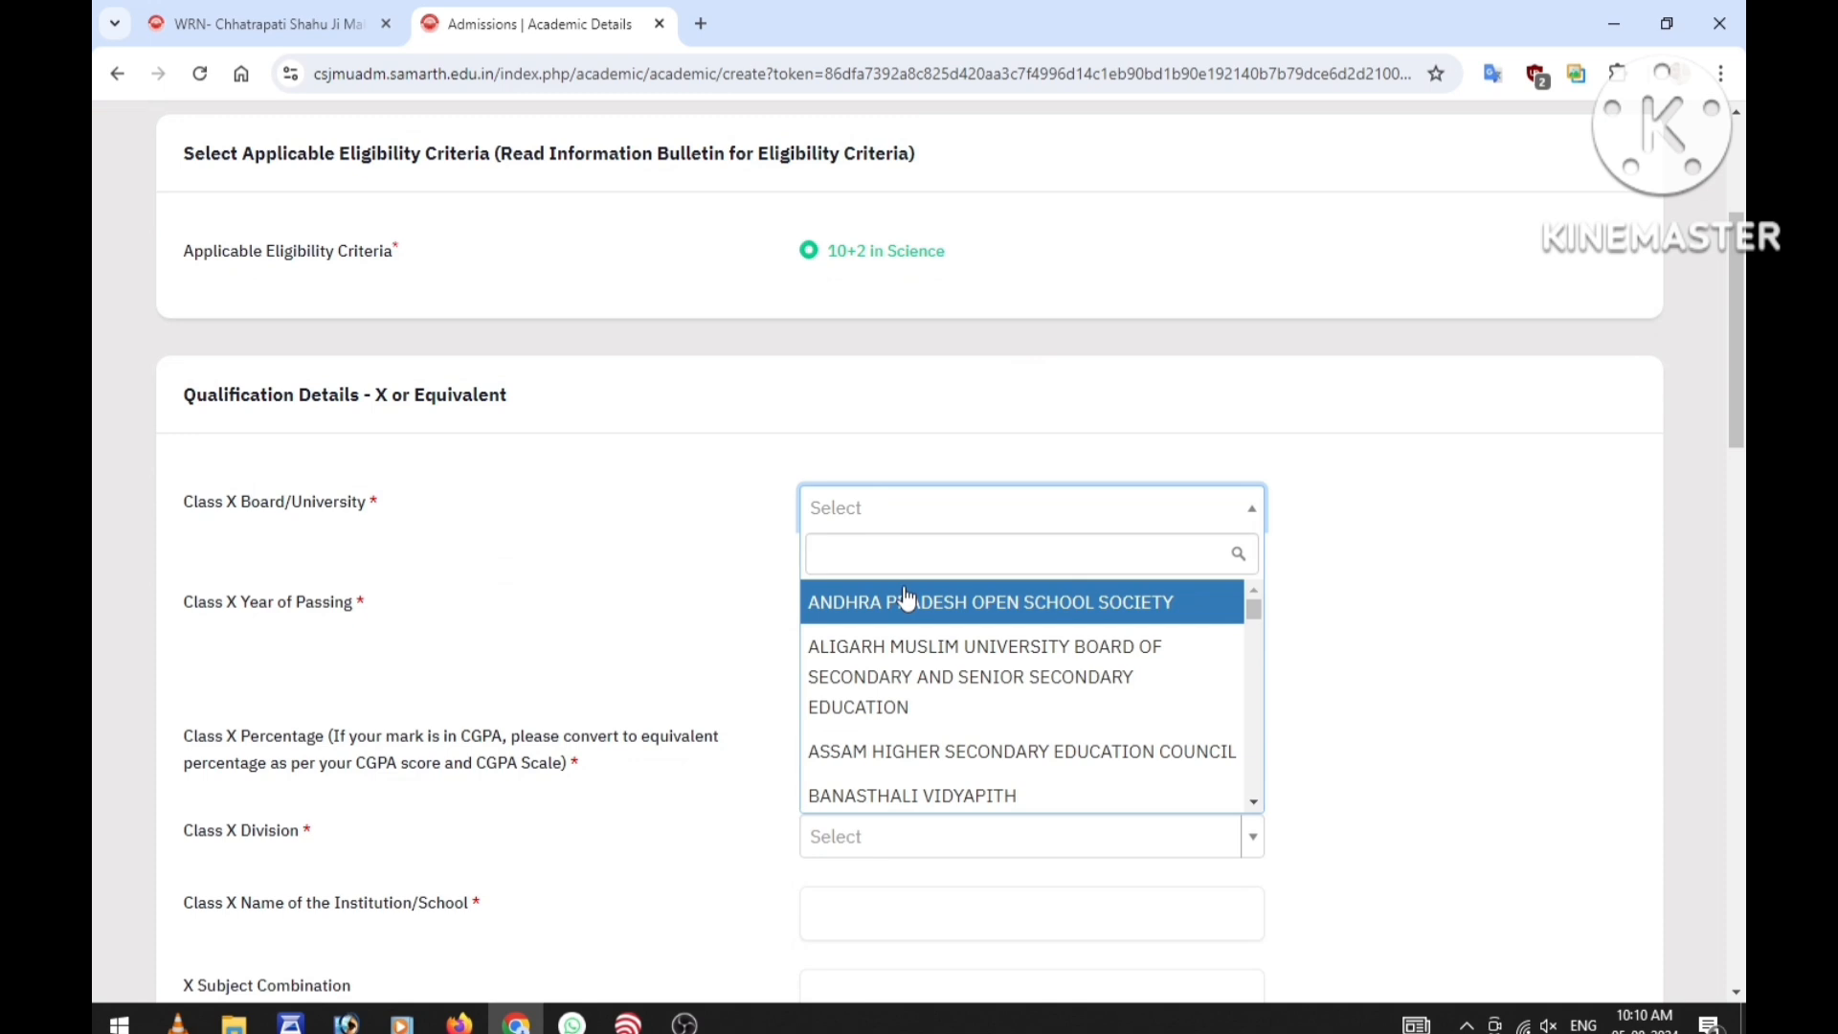
{"action": "type", "text": "u.p"}
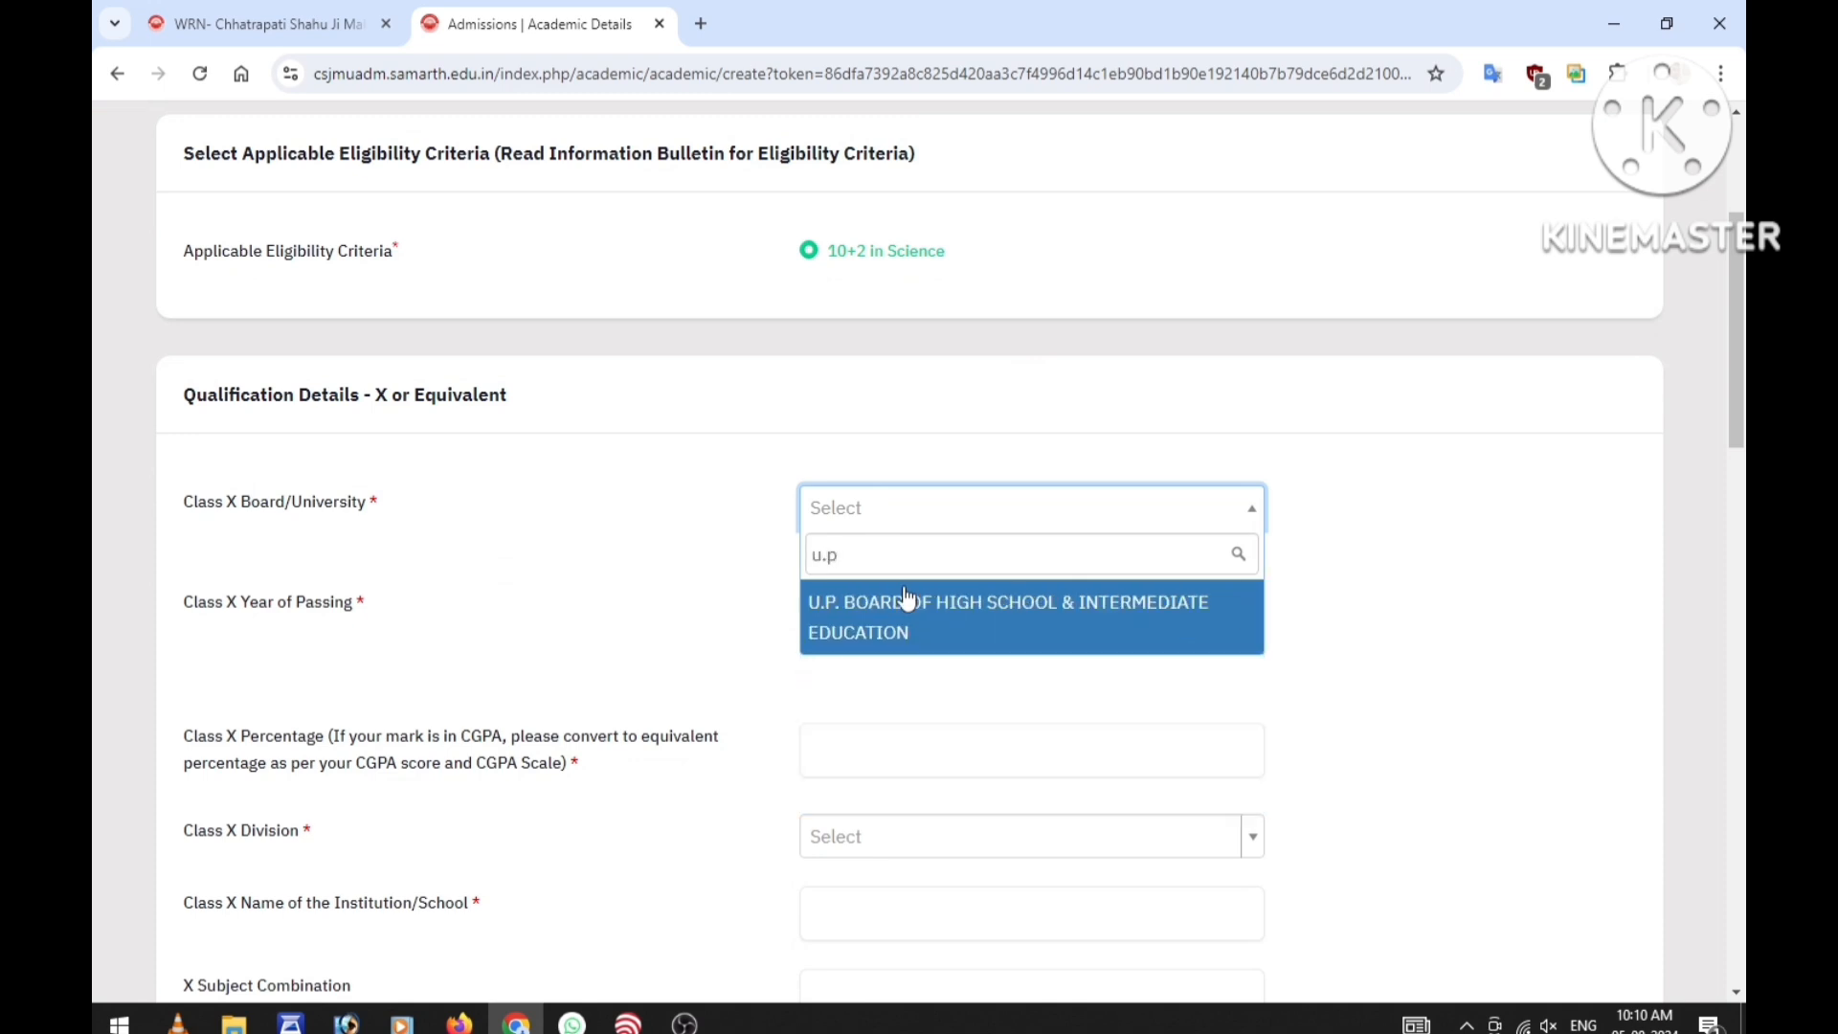
{"action": "left_click", "coordinate": [971, 617]}
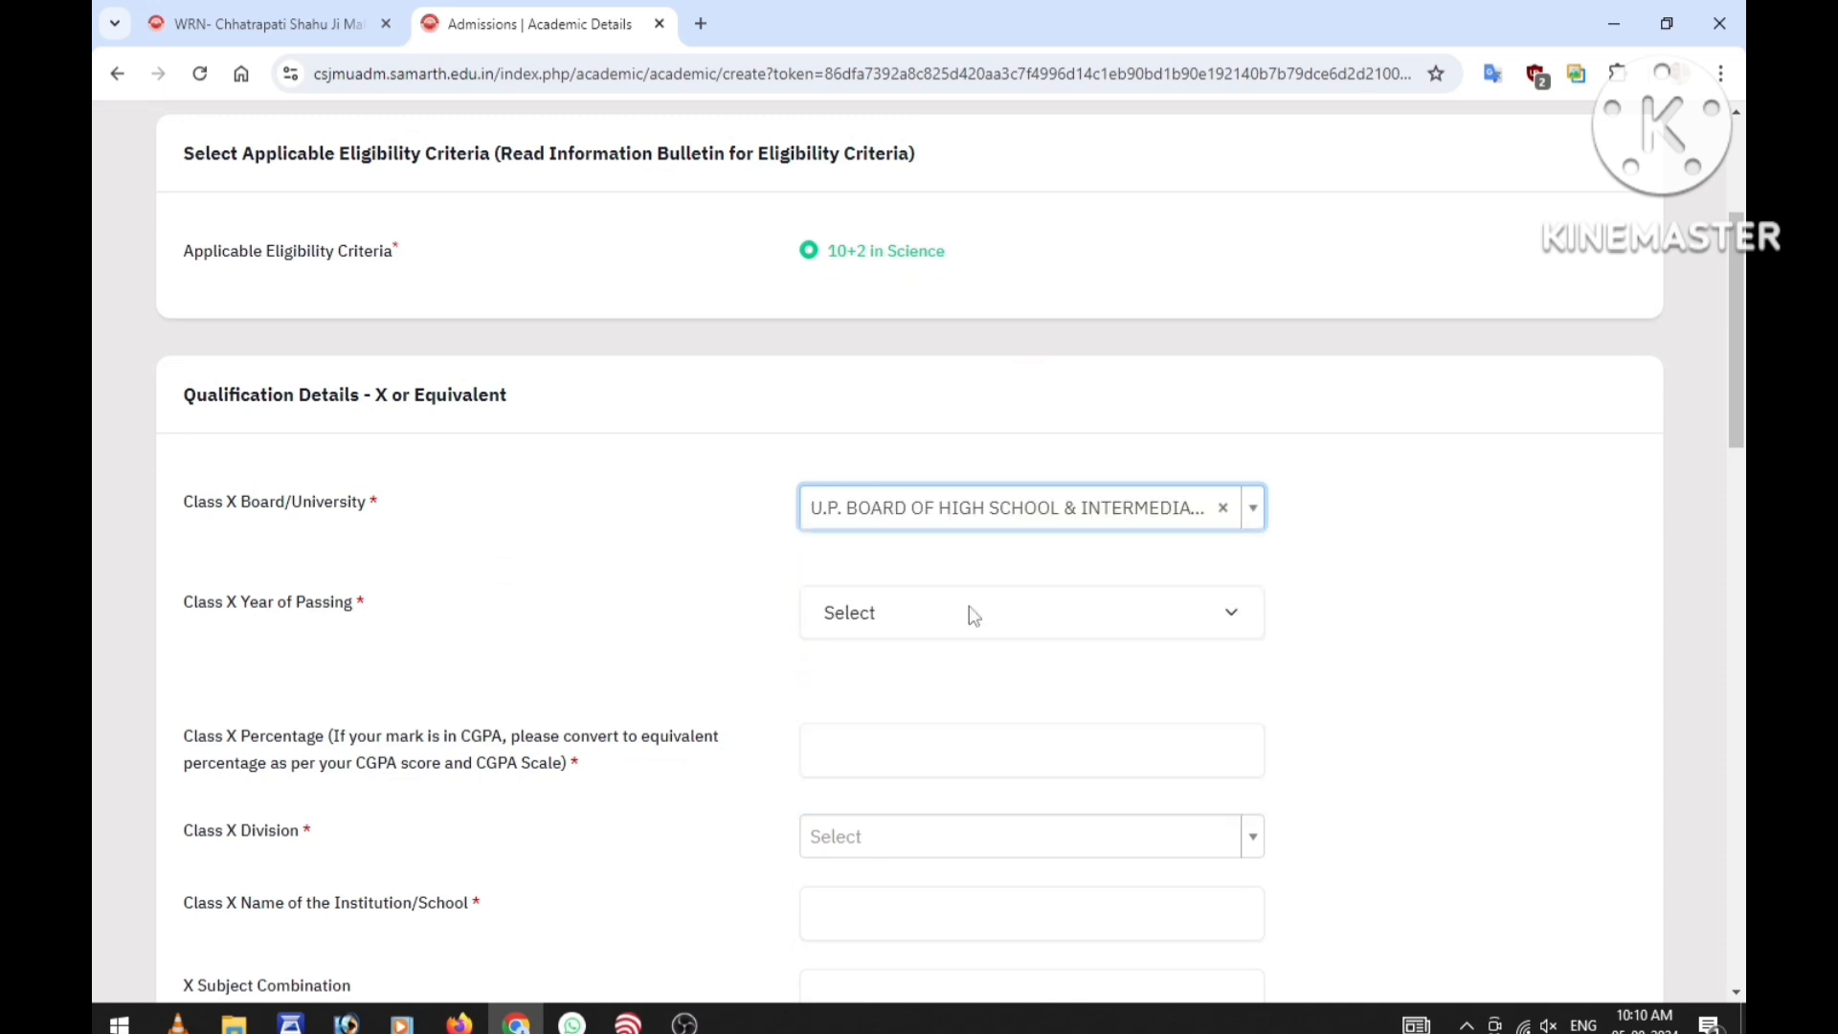
{"action": "left_click", "coordinate": [871, 616]}
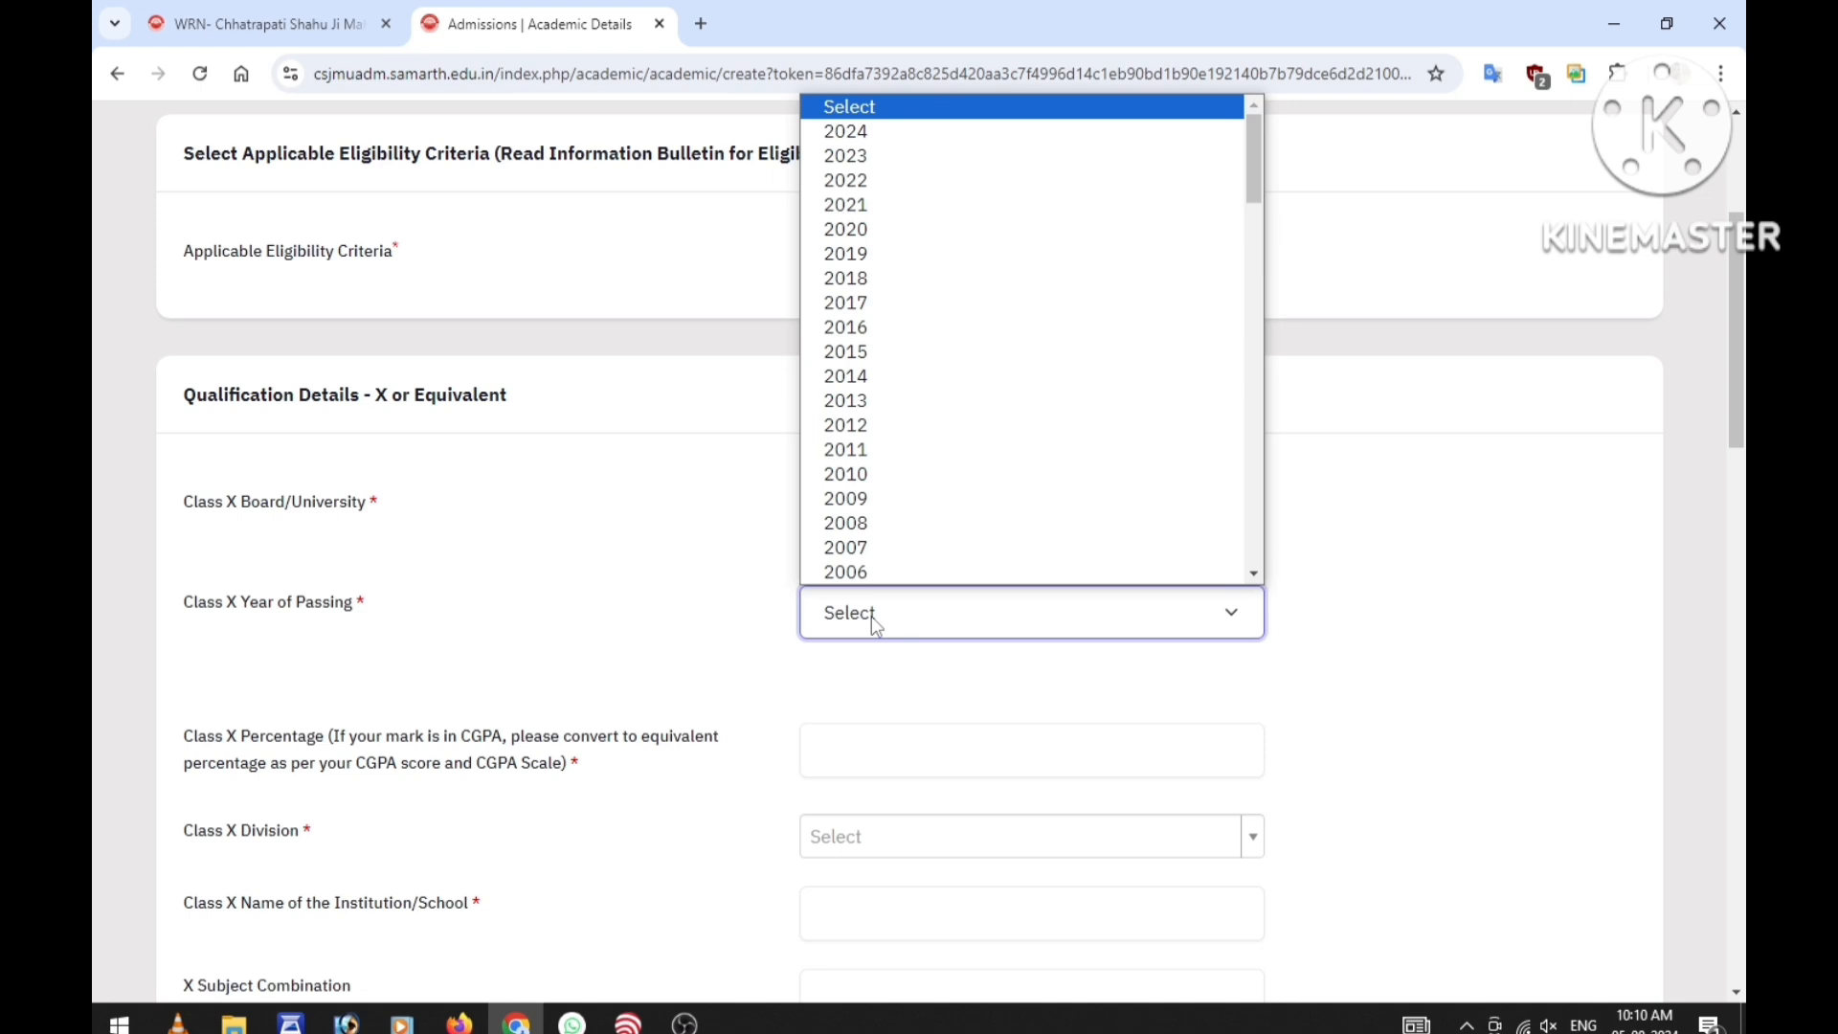
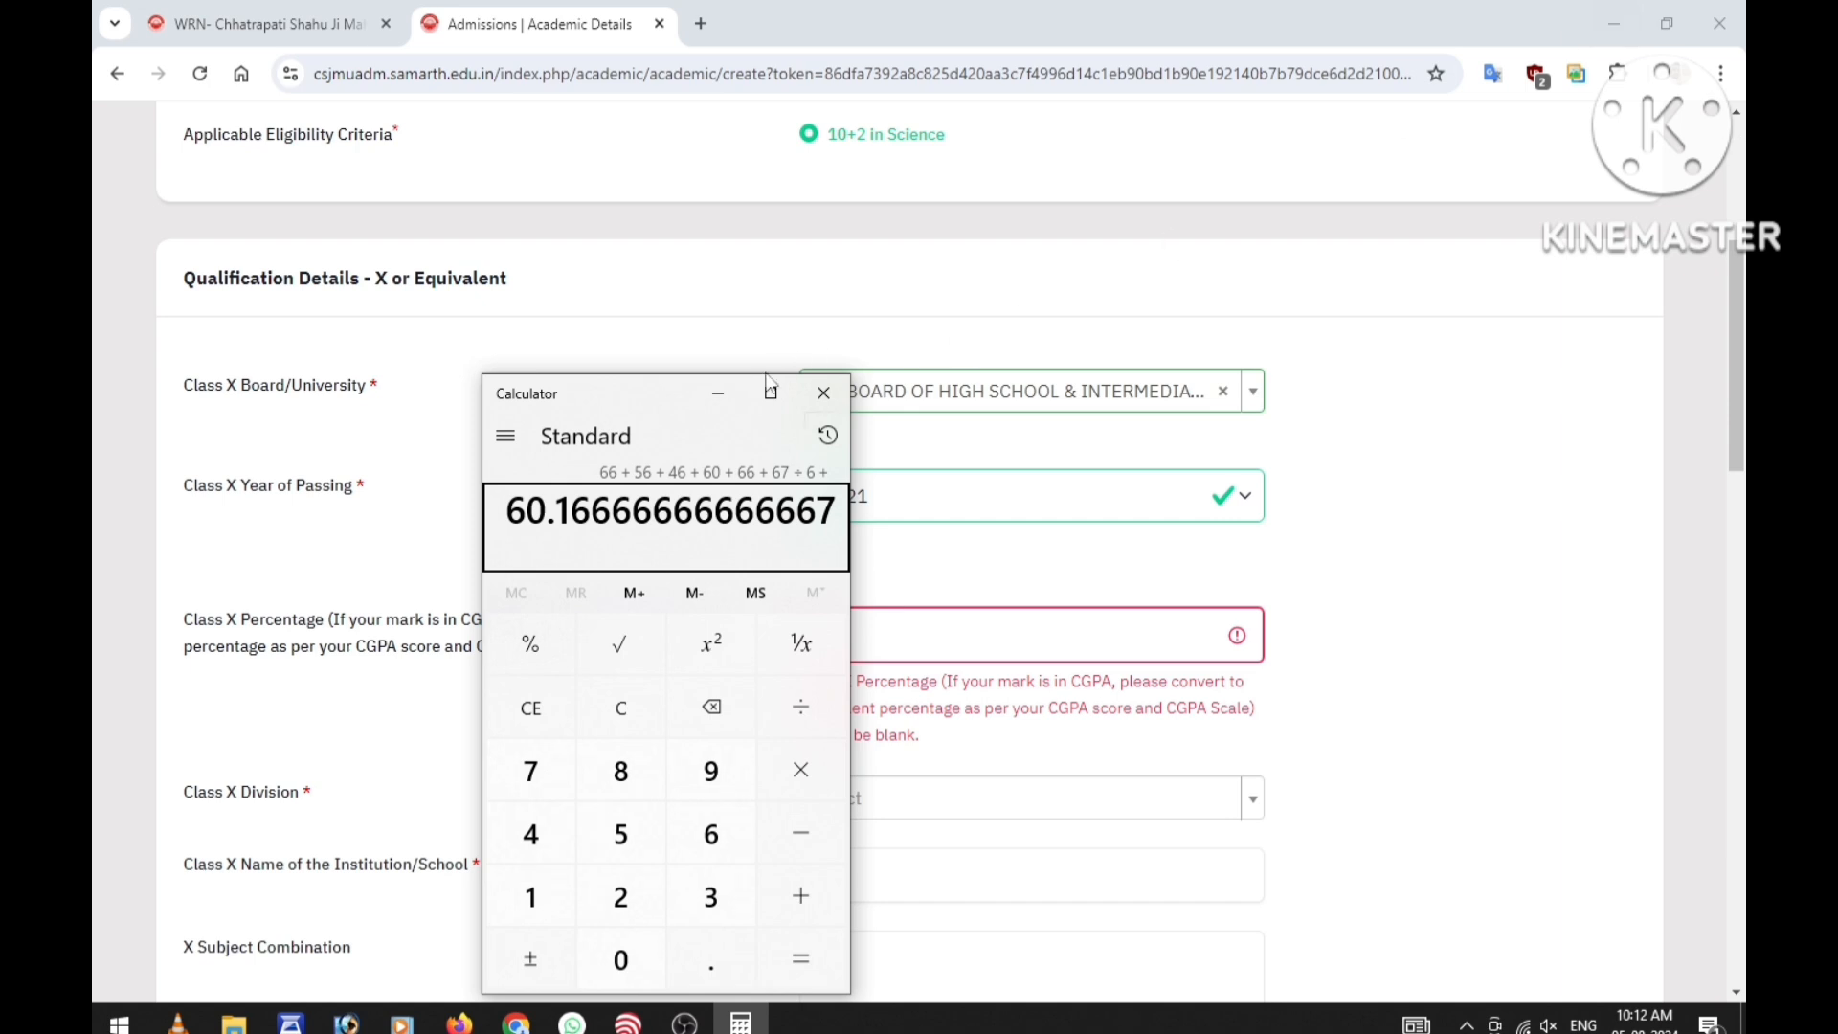
Enter 60.16 percent and First Division for Class X and accept the suggested school name
{"action": "left_click", "coordinate": [715, 395]}
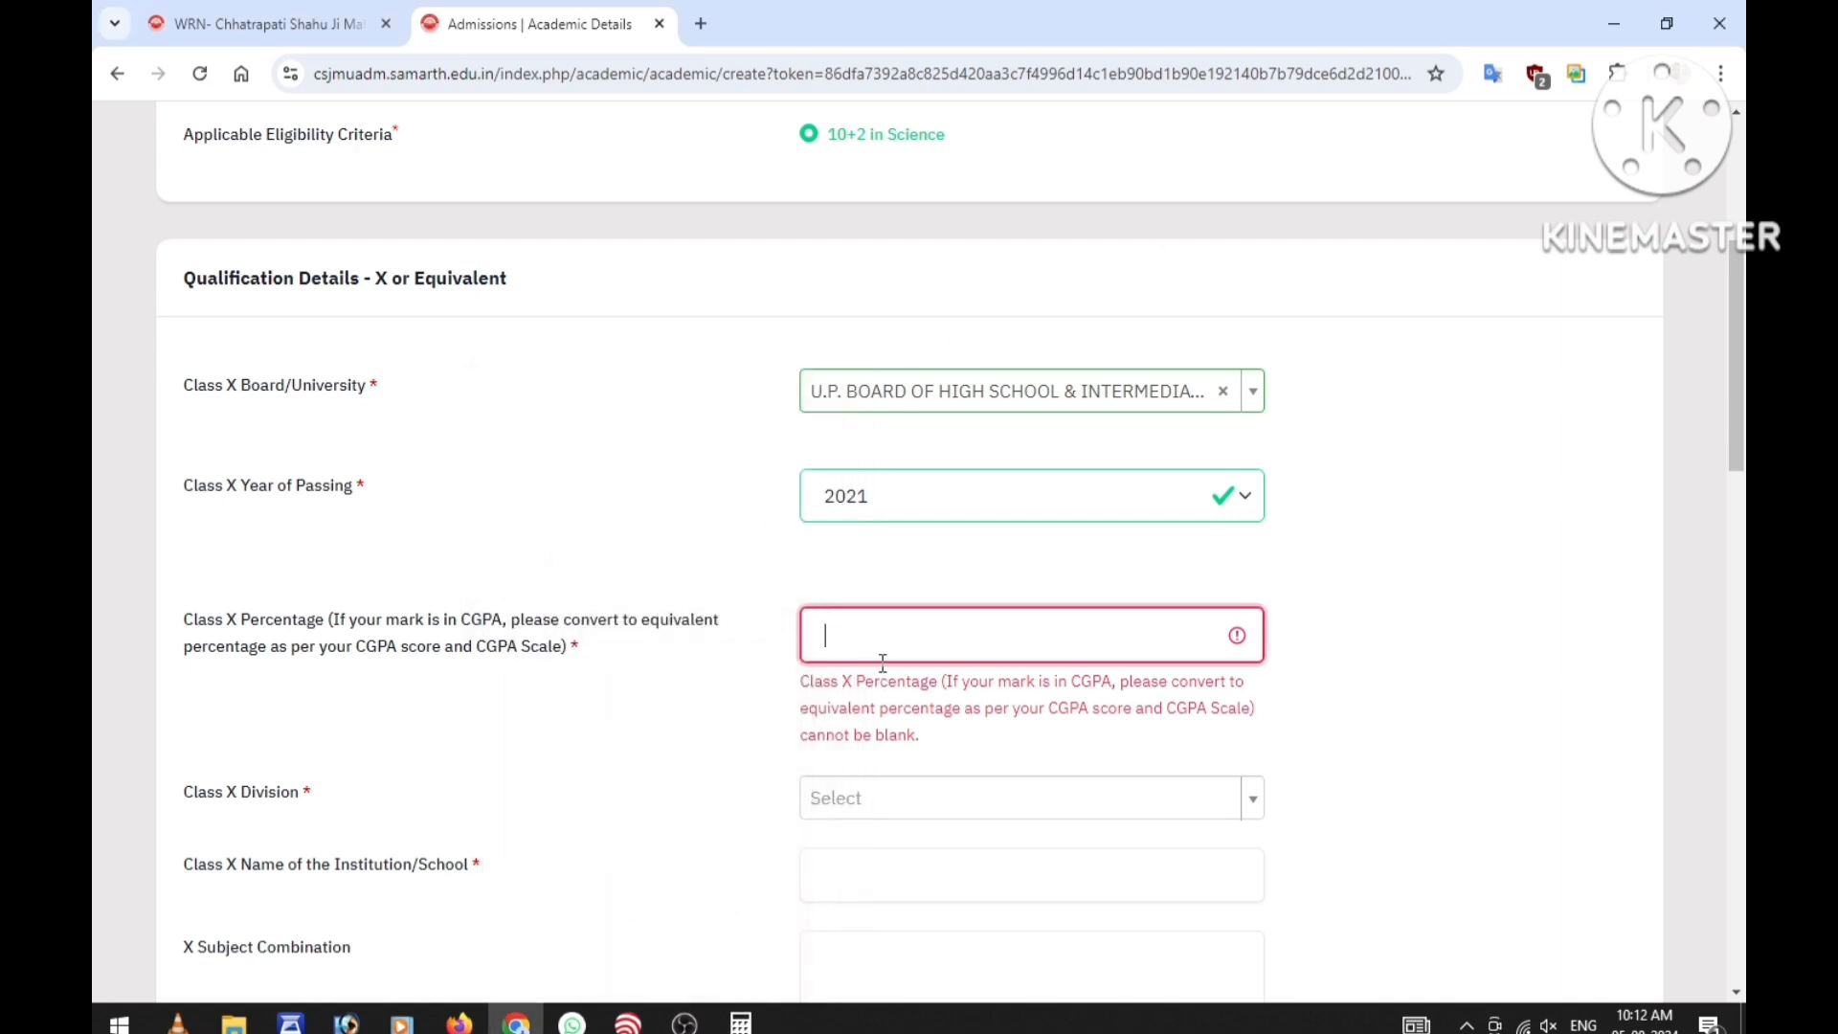
{"action": "type", "text": "60.16"}
{"action": "left_click", "coordinate": [1331, 797]}
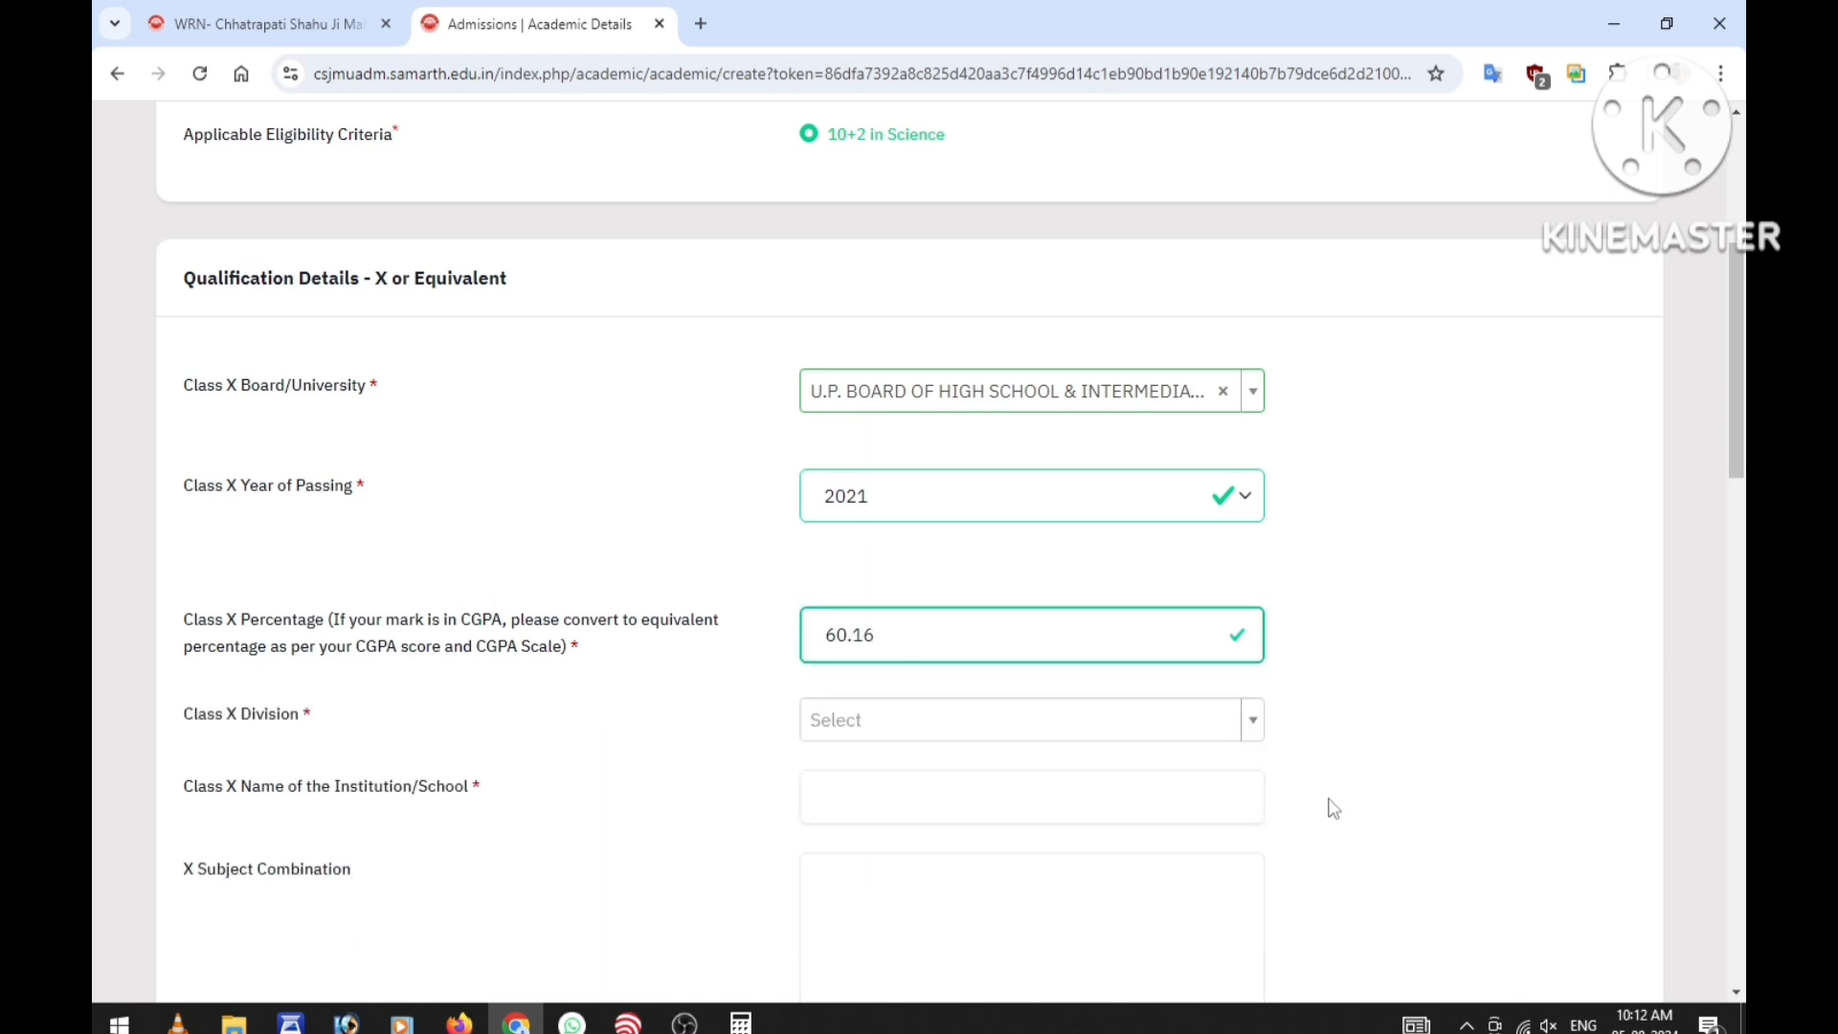
{"action": "left_click", "coordinate": [917, 733]}
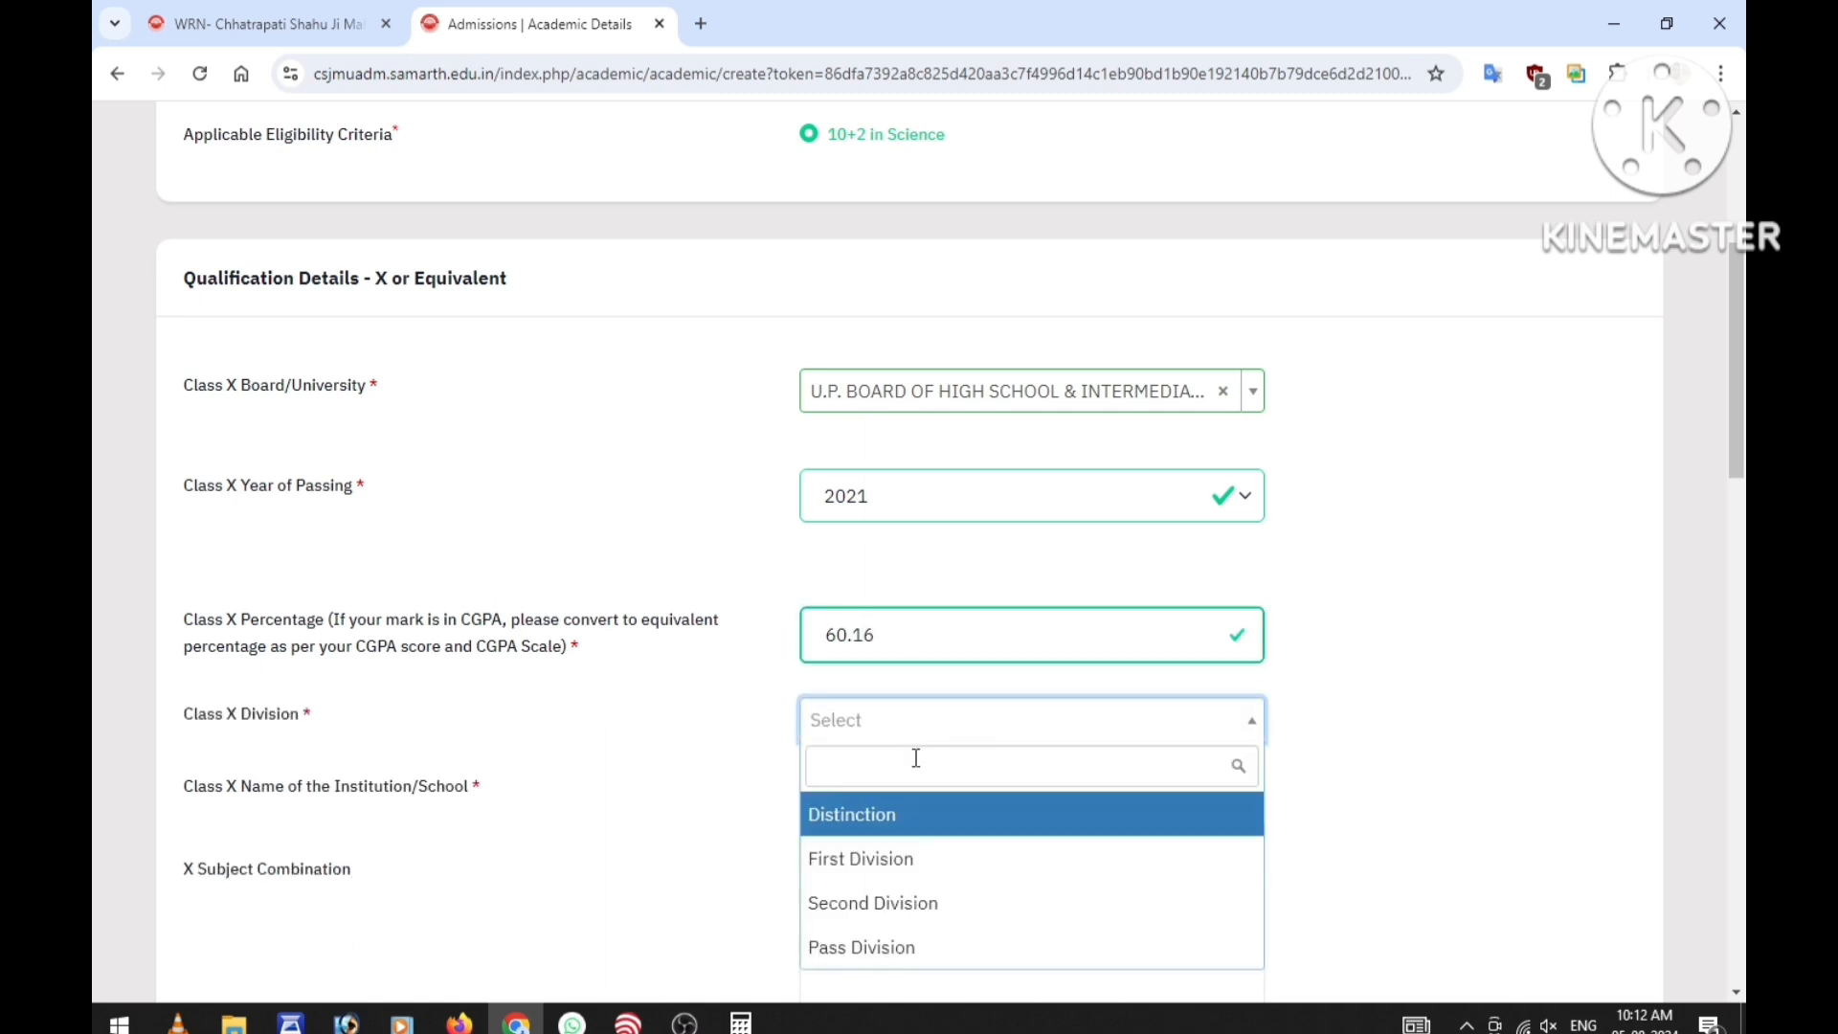
{"action": "left_click", "coordinate": [890, 867]}
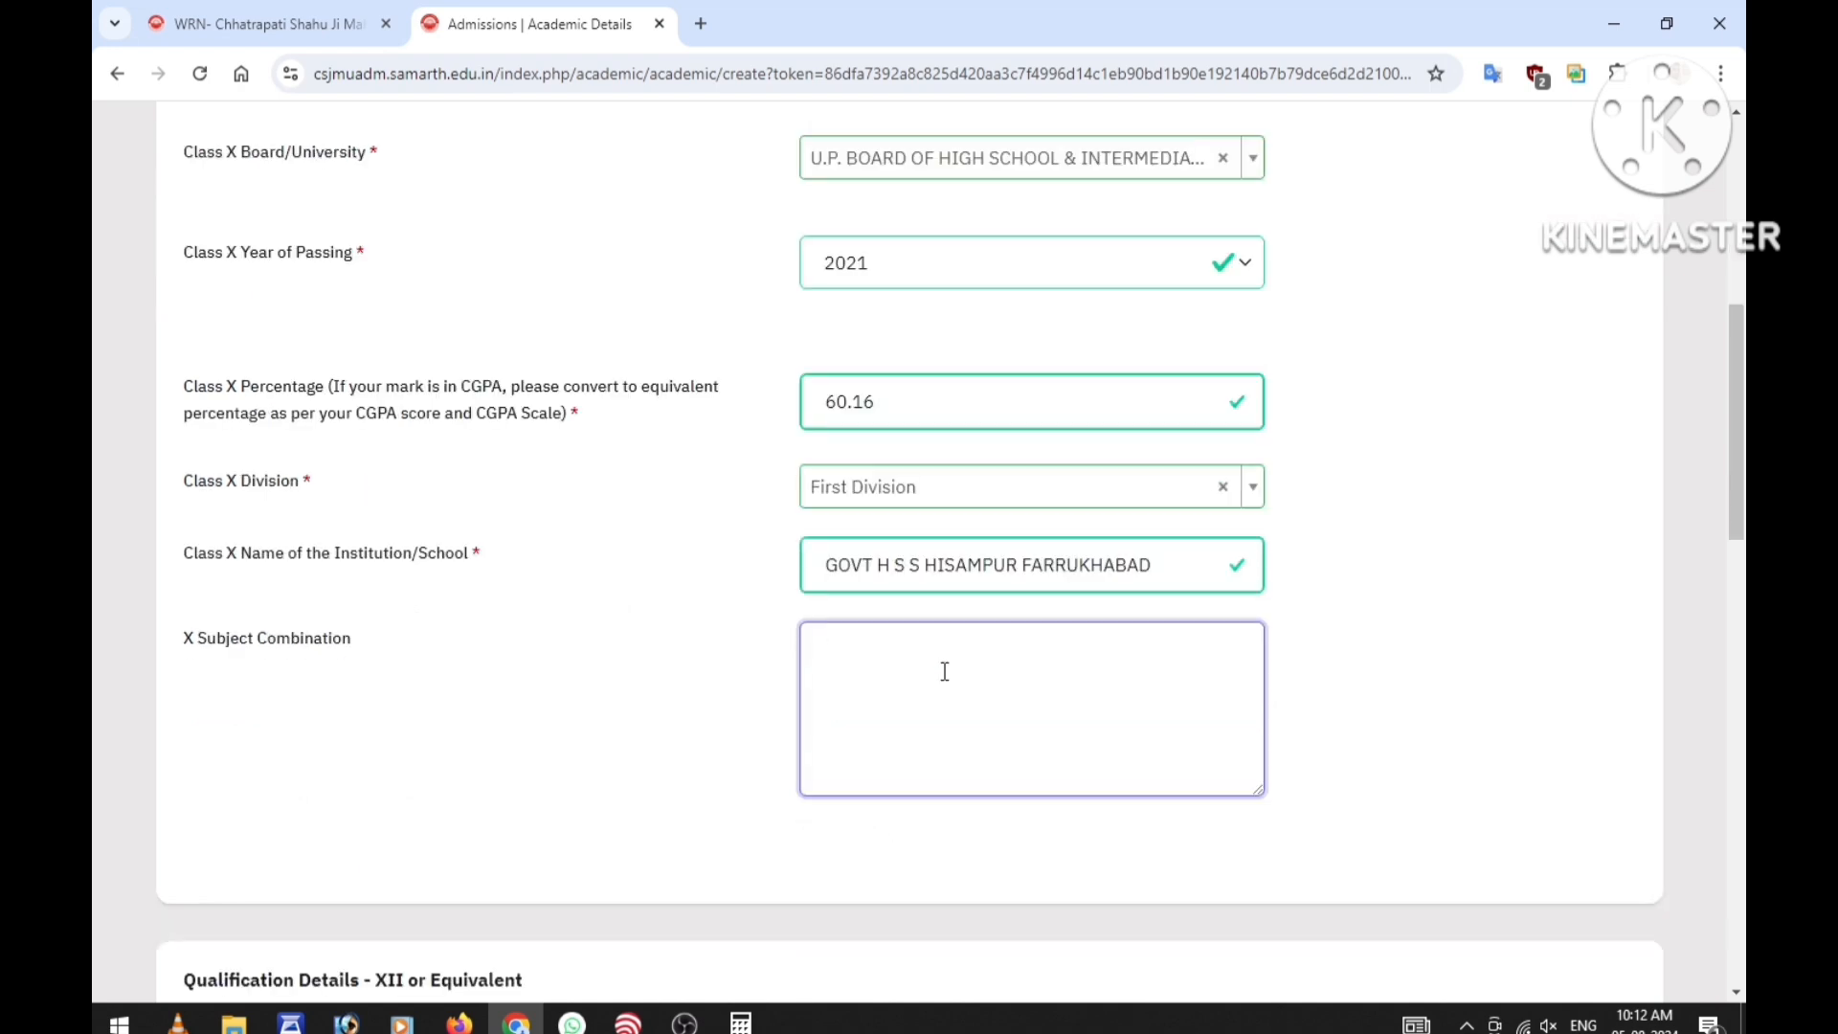
{"action": "left_click", "coordinate": [912, 665]}
{"action": "scroll", "coordinate": [973, 648], "scroll_direction": "down", "scroll_amount": 5}
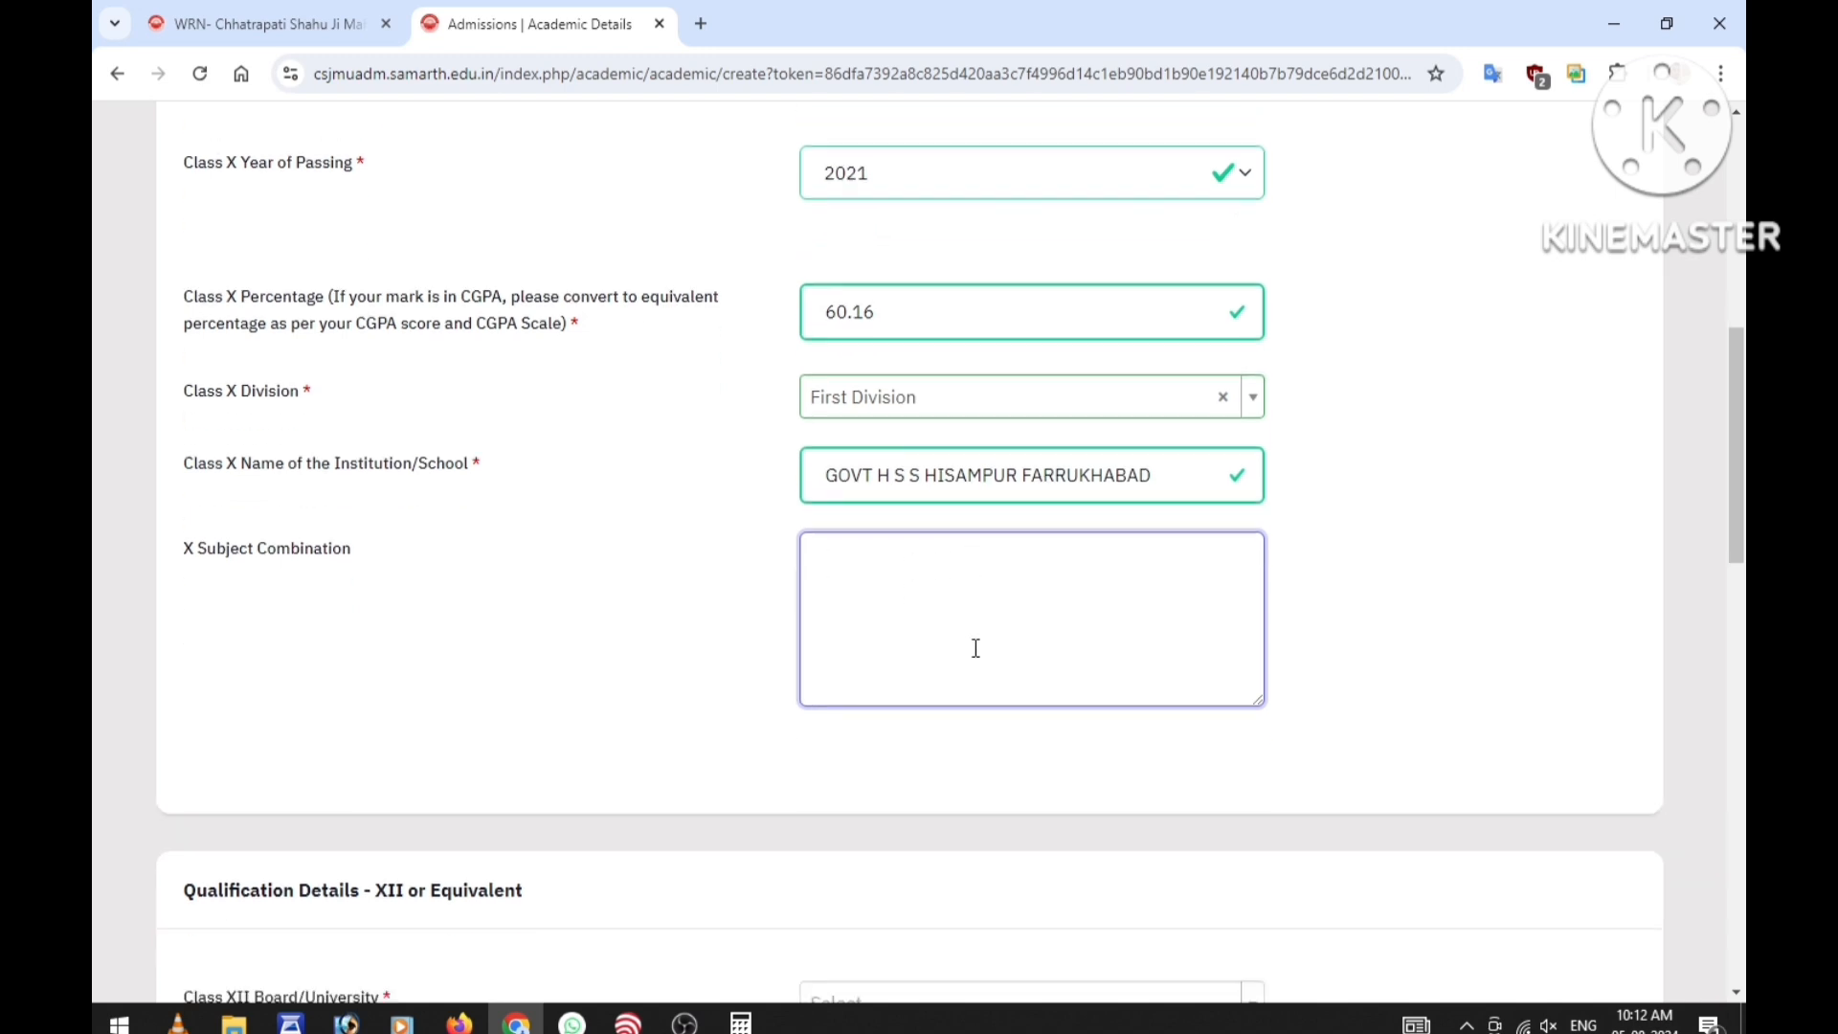
Set Class XII to U.P. Board, Passed, 2023, Science stream
{"action": "left_click", "coordinate": [831, 628]}
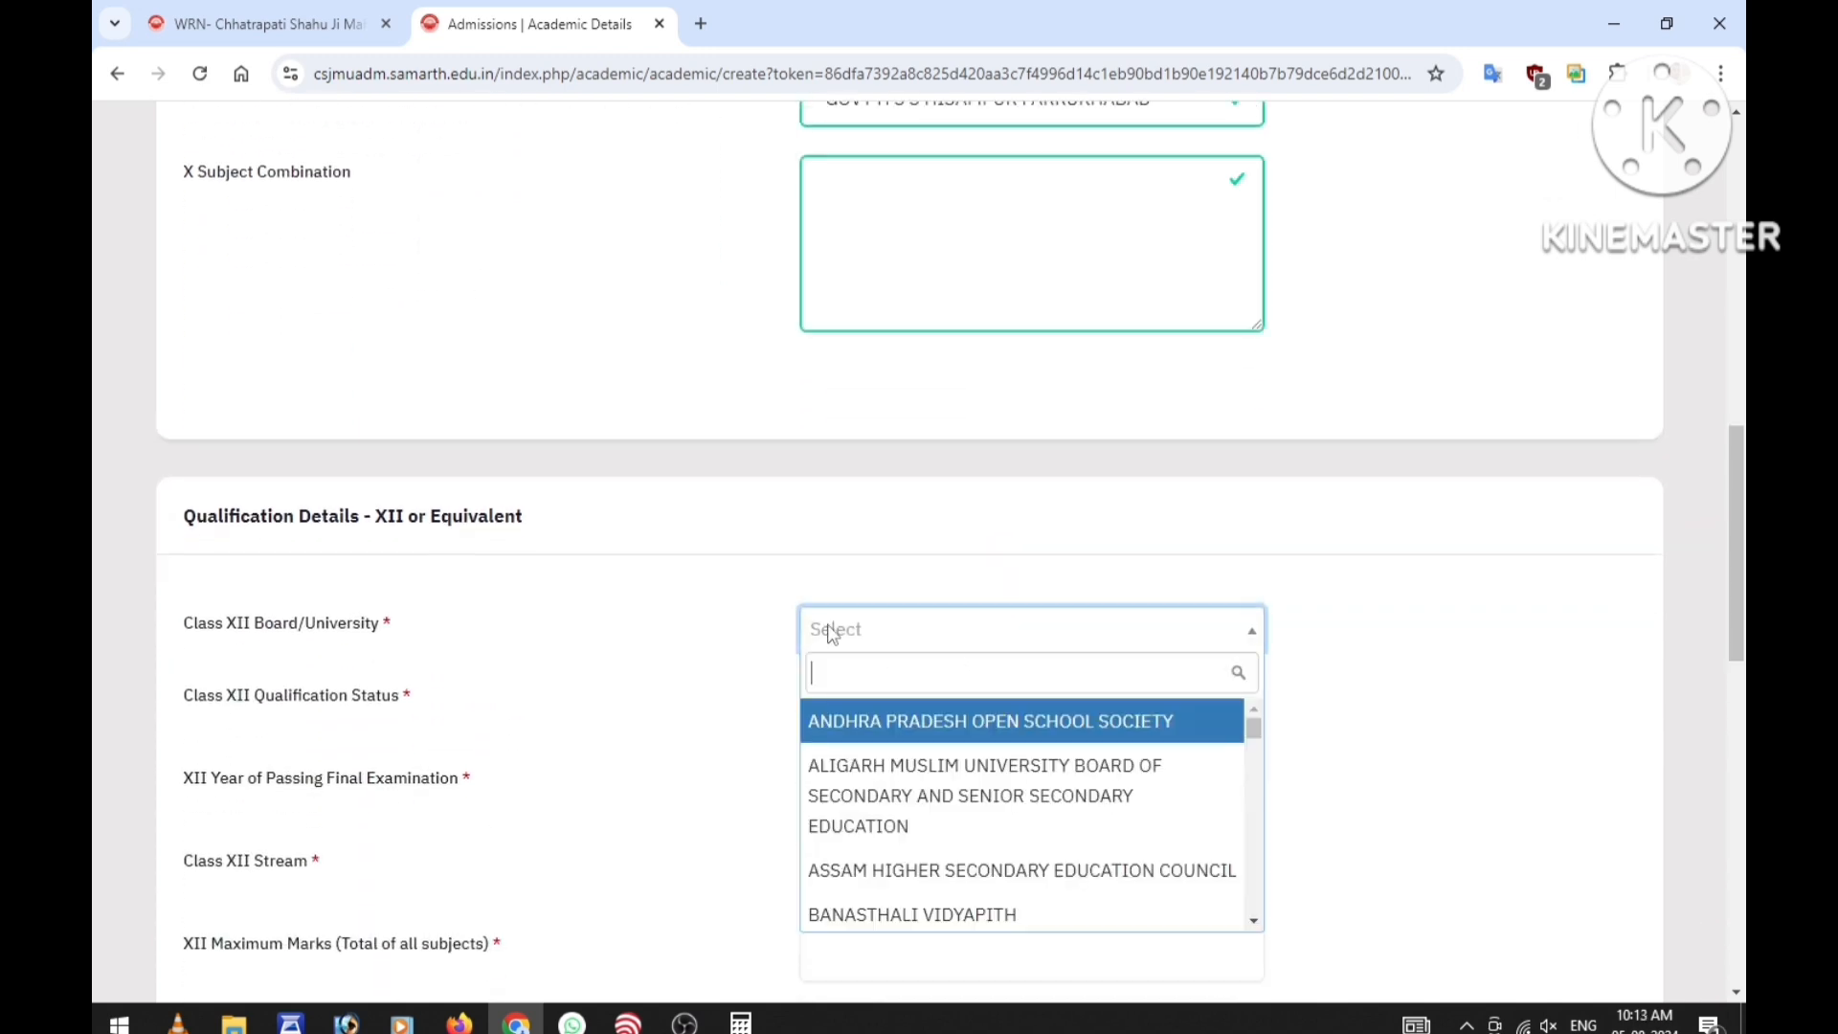
{"action": "type", "text": "U.P"}
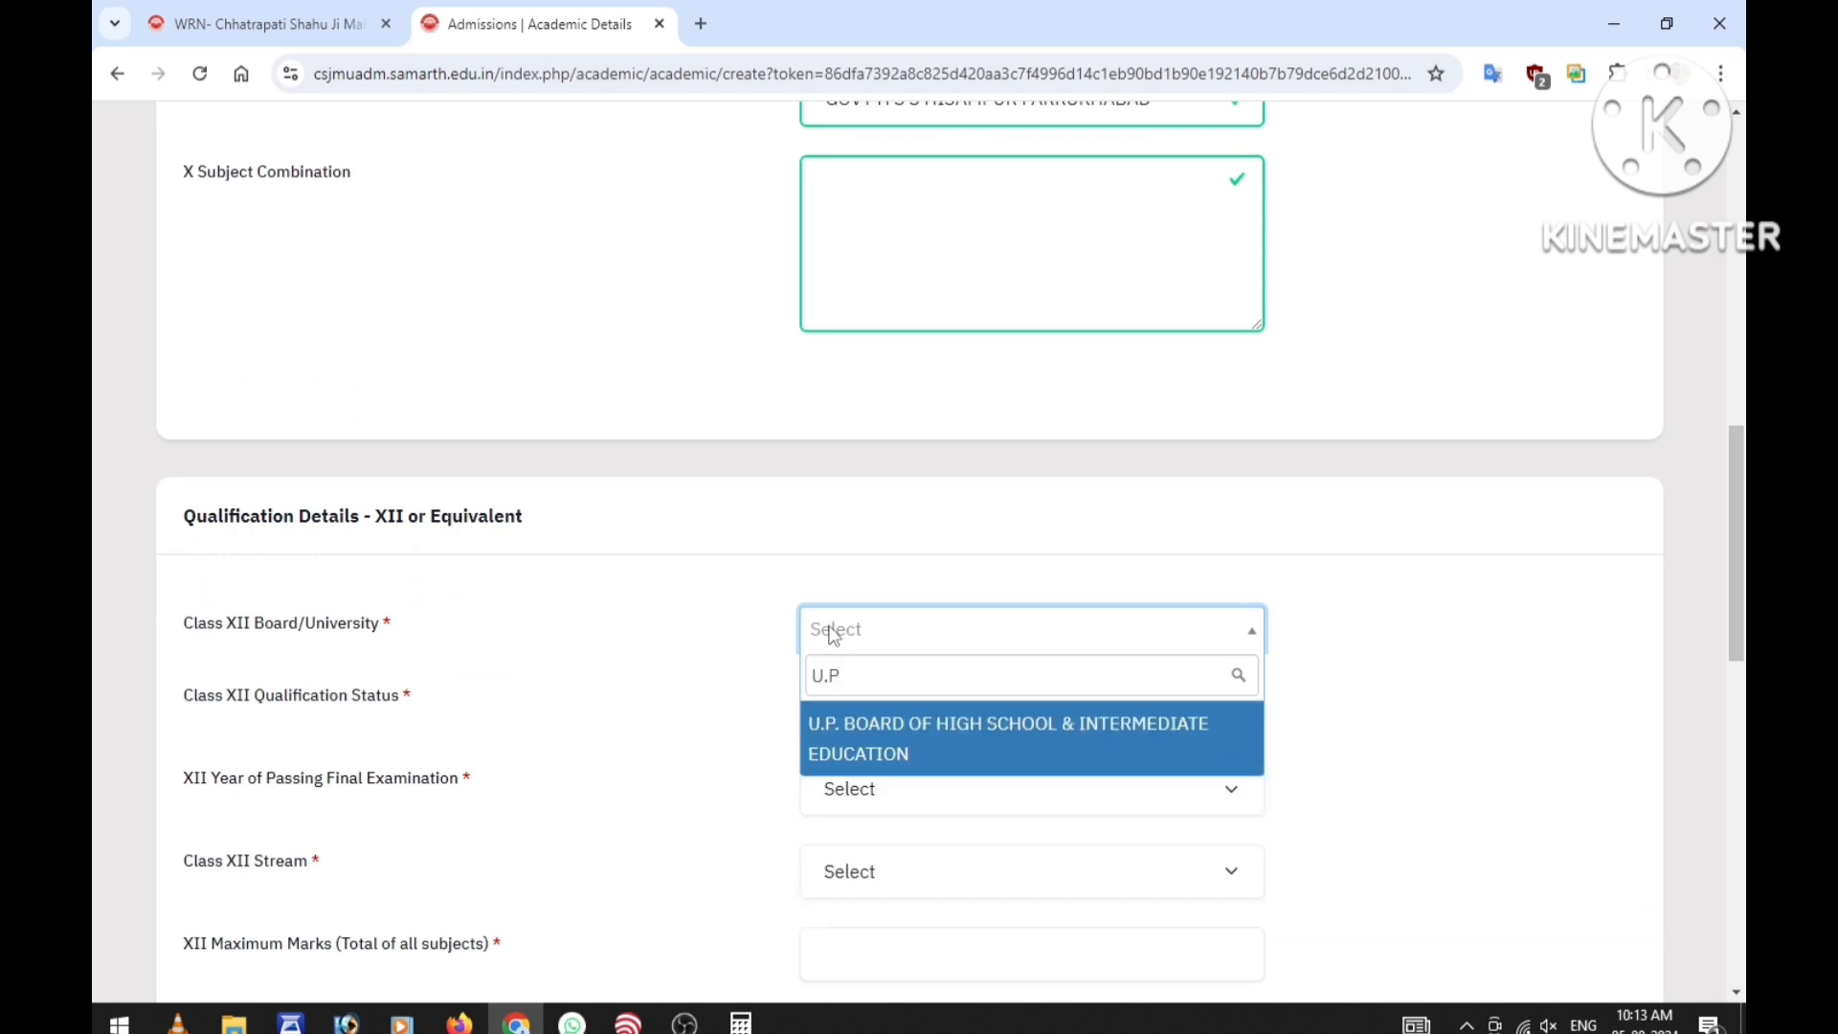
{"action": "left_click", "coordinate": [945, 748]}
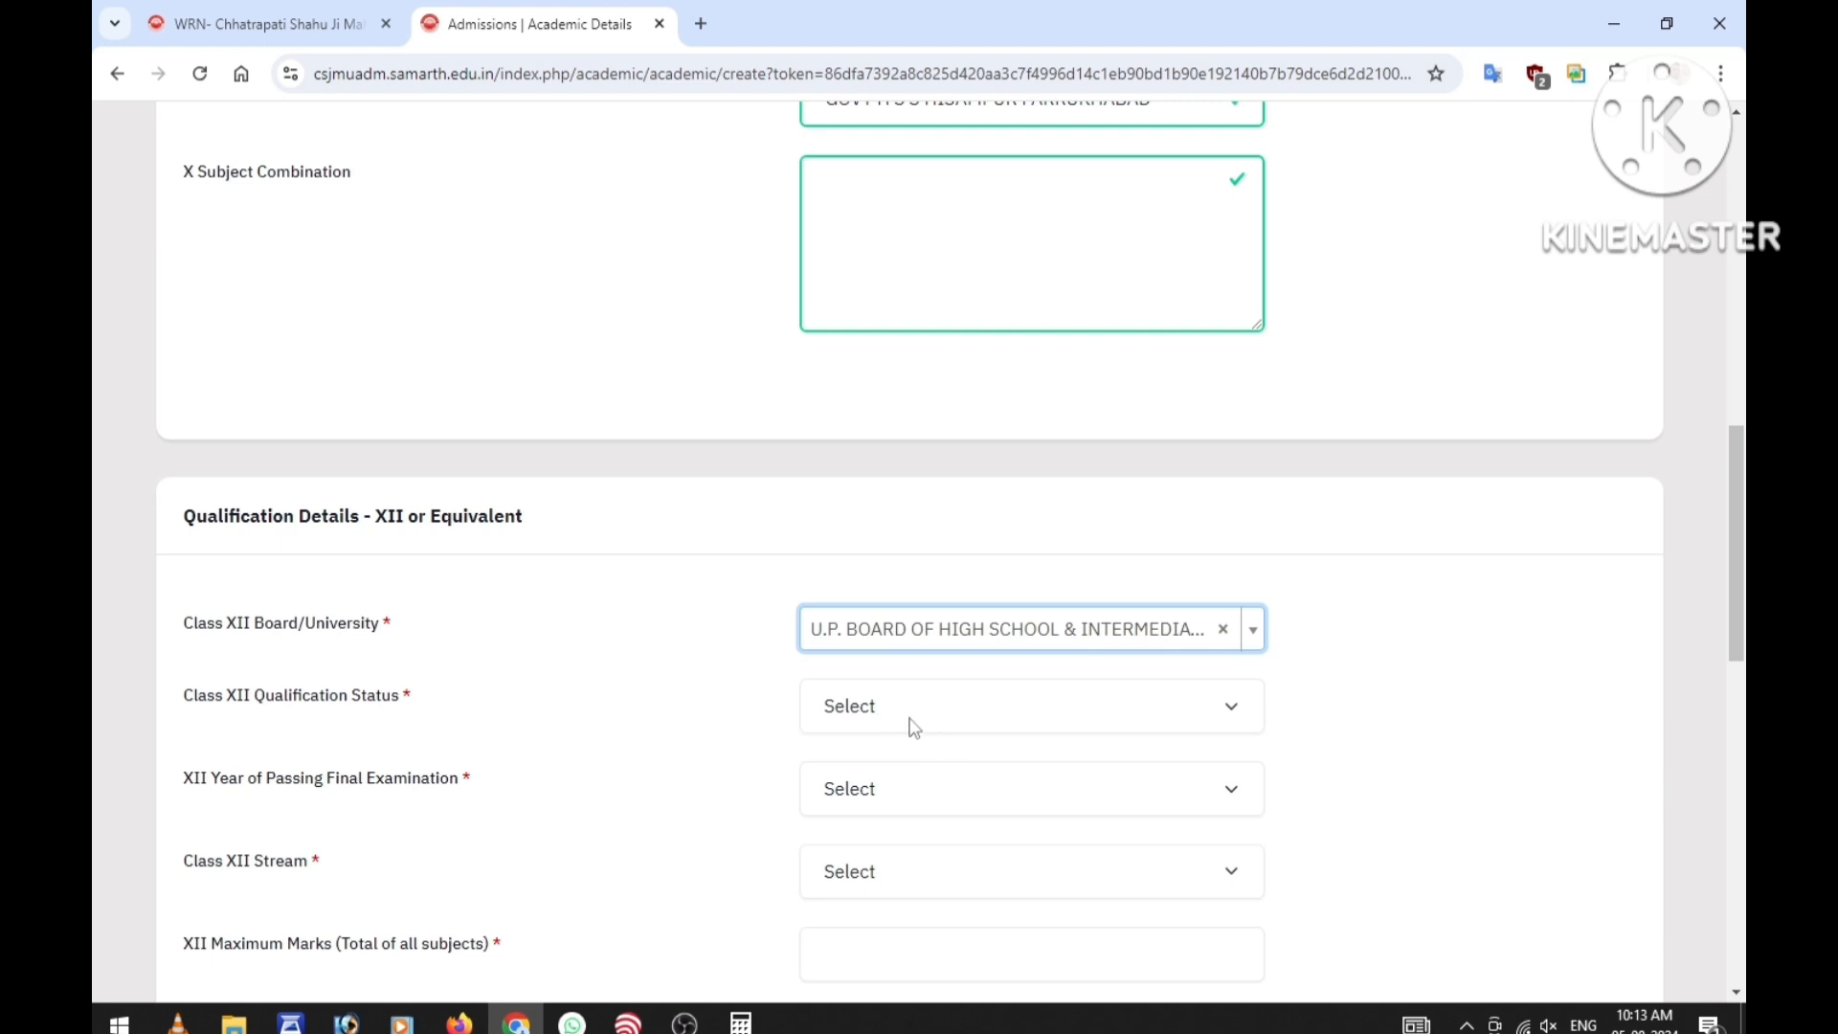
{"action": "left_click", "coordinate": [917, 725]}
{"action": "left_click", "coordinate": [907, 777]}
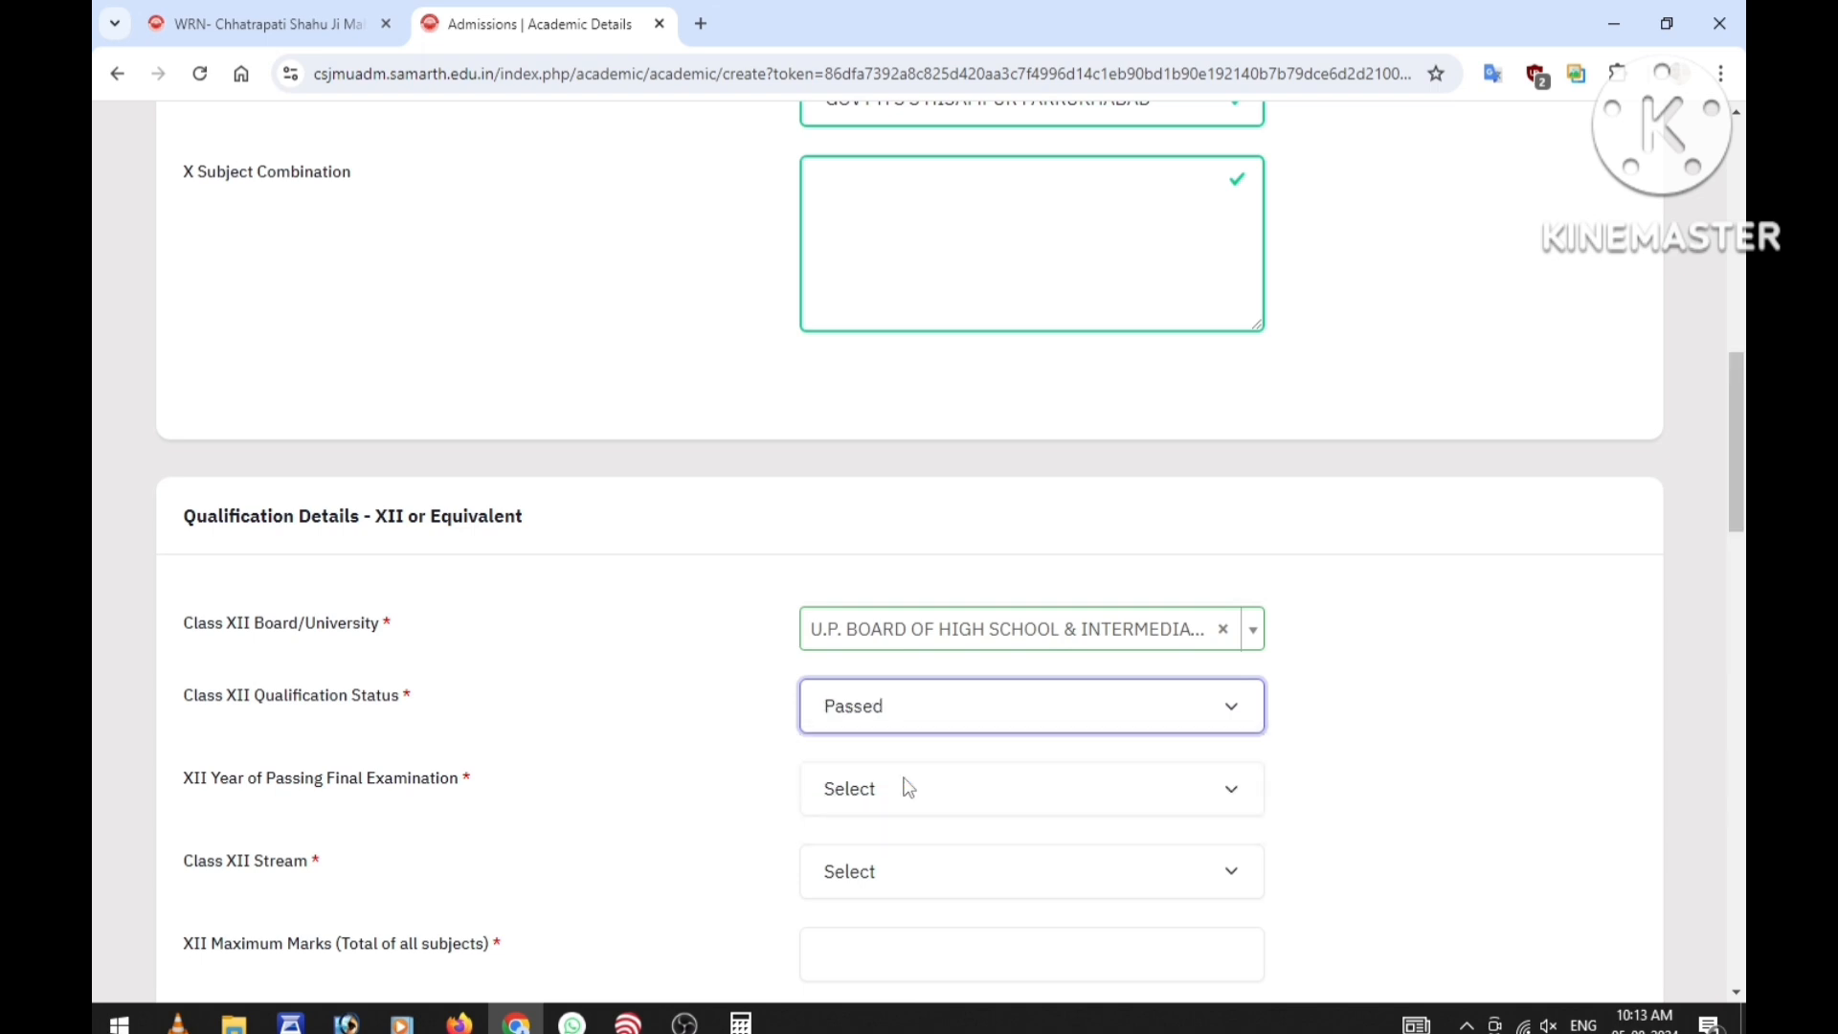
{"action": "left_click", "coordinate": [898, 790]}
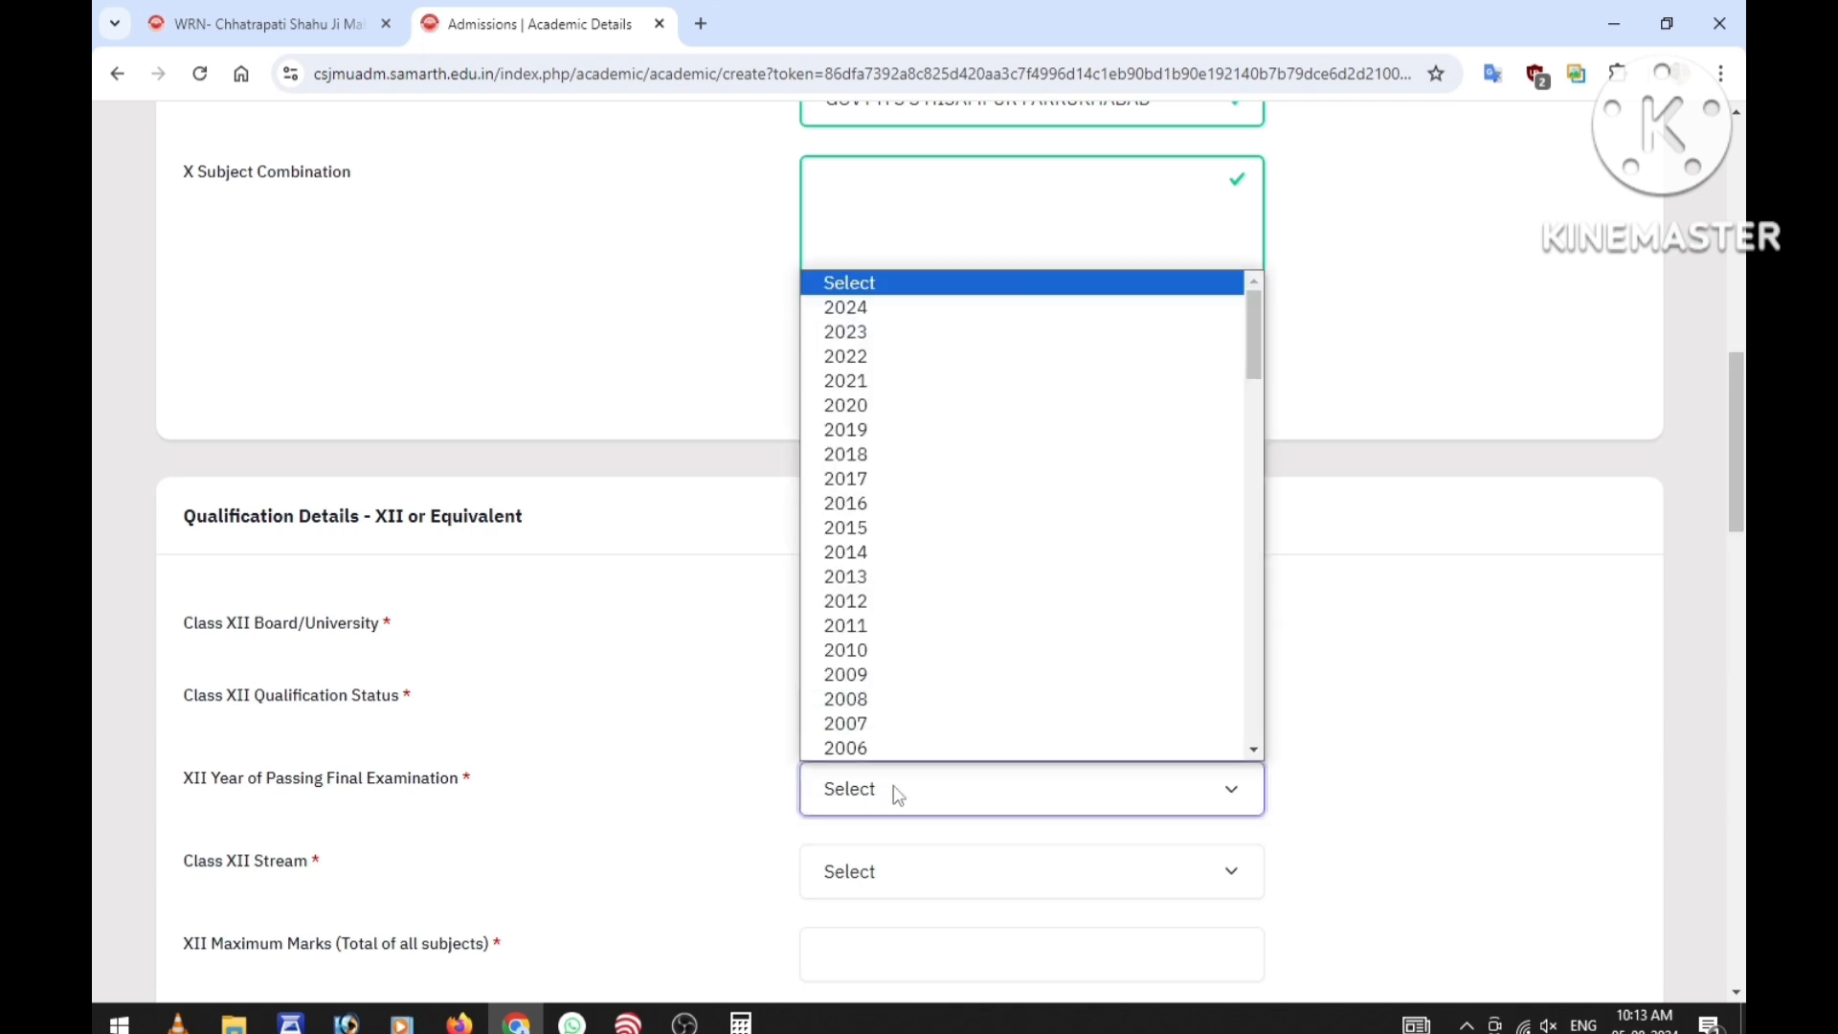
{"action": "left_click", "coordinate": [841, 333]}
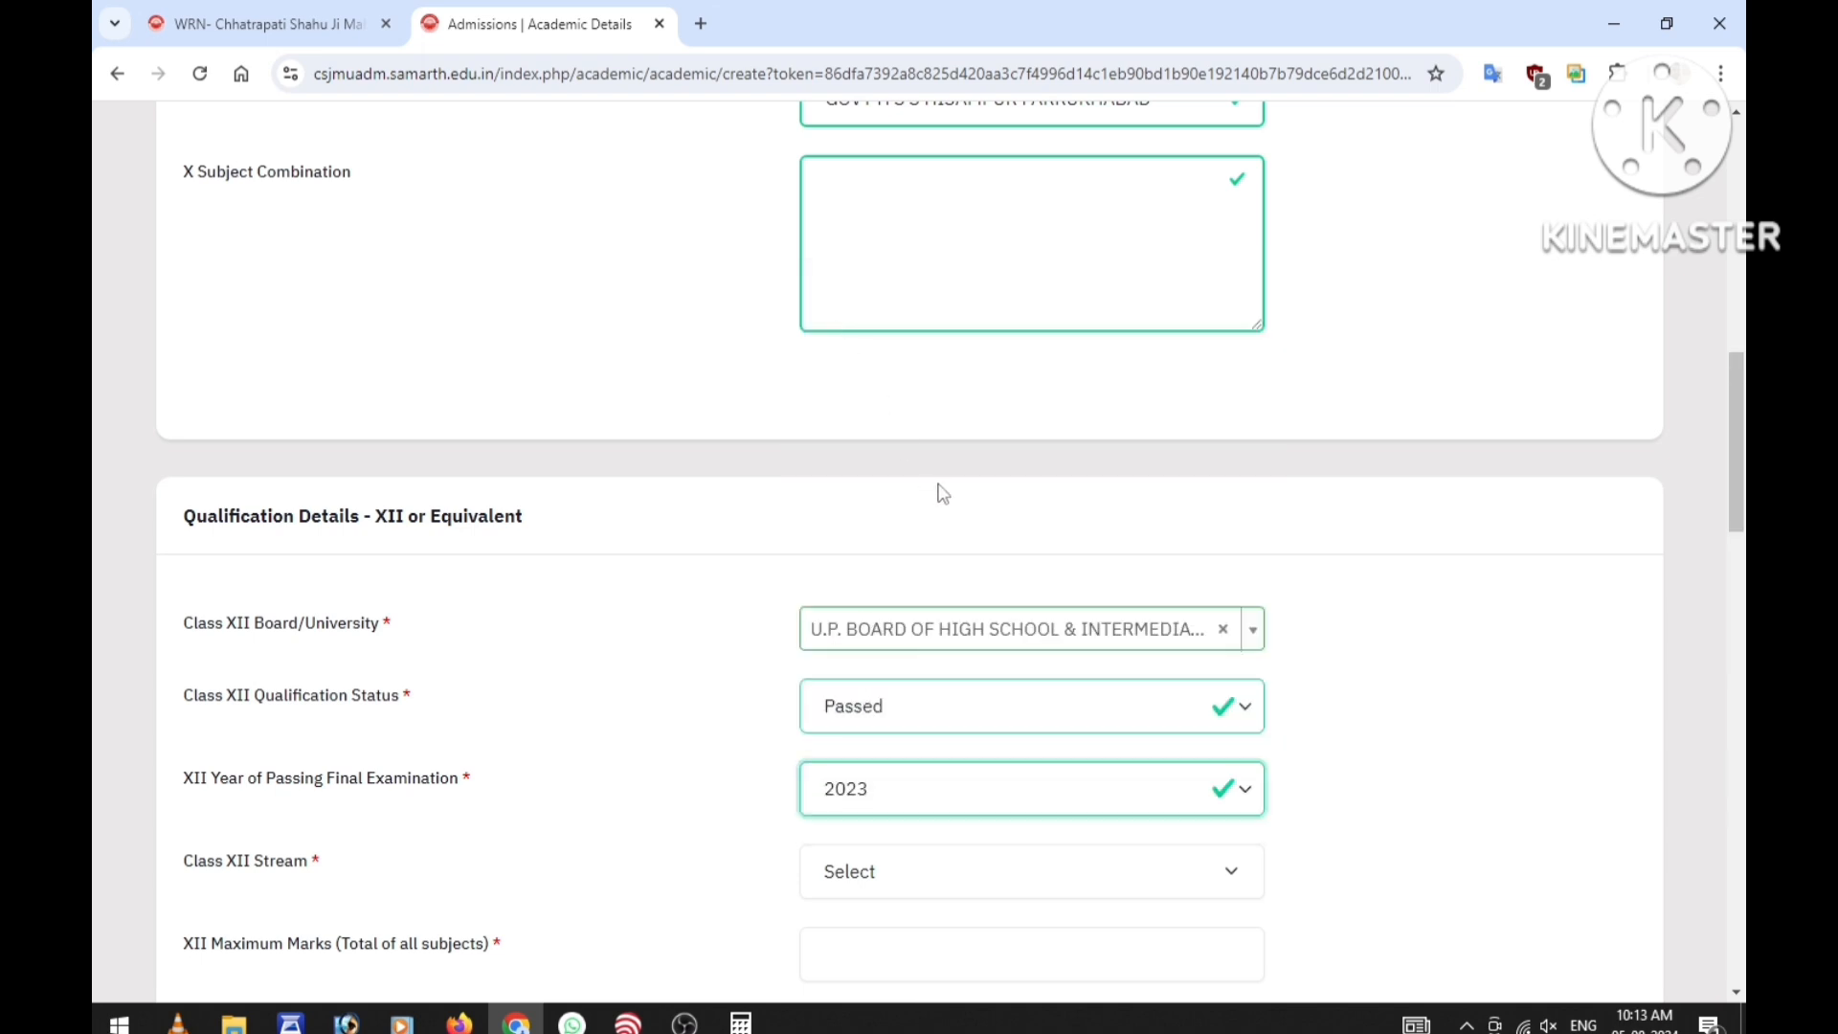
{"action": "scroll", "coordinate": [935, 497], "scroll_direction": "down", "scroll_amount": 2}
{"action": "left_click", "coordinate": [894, 636]}
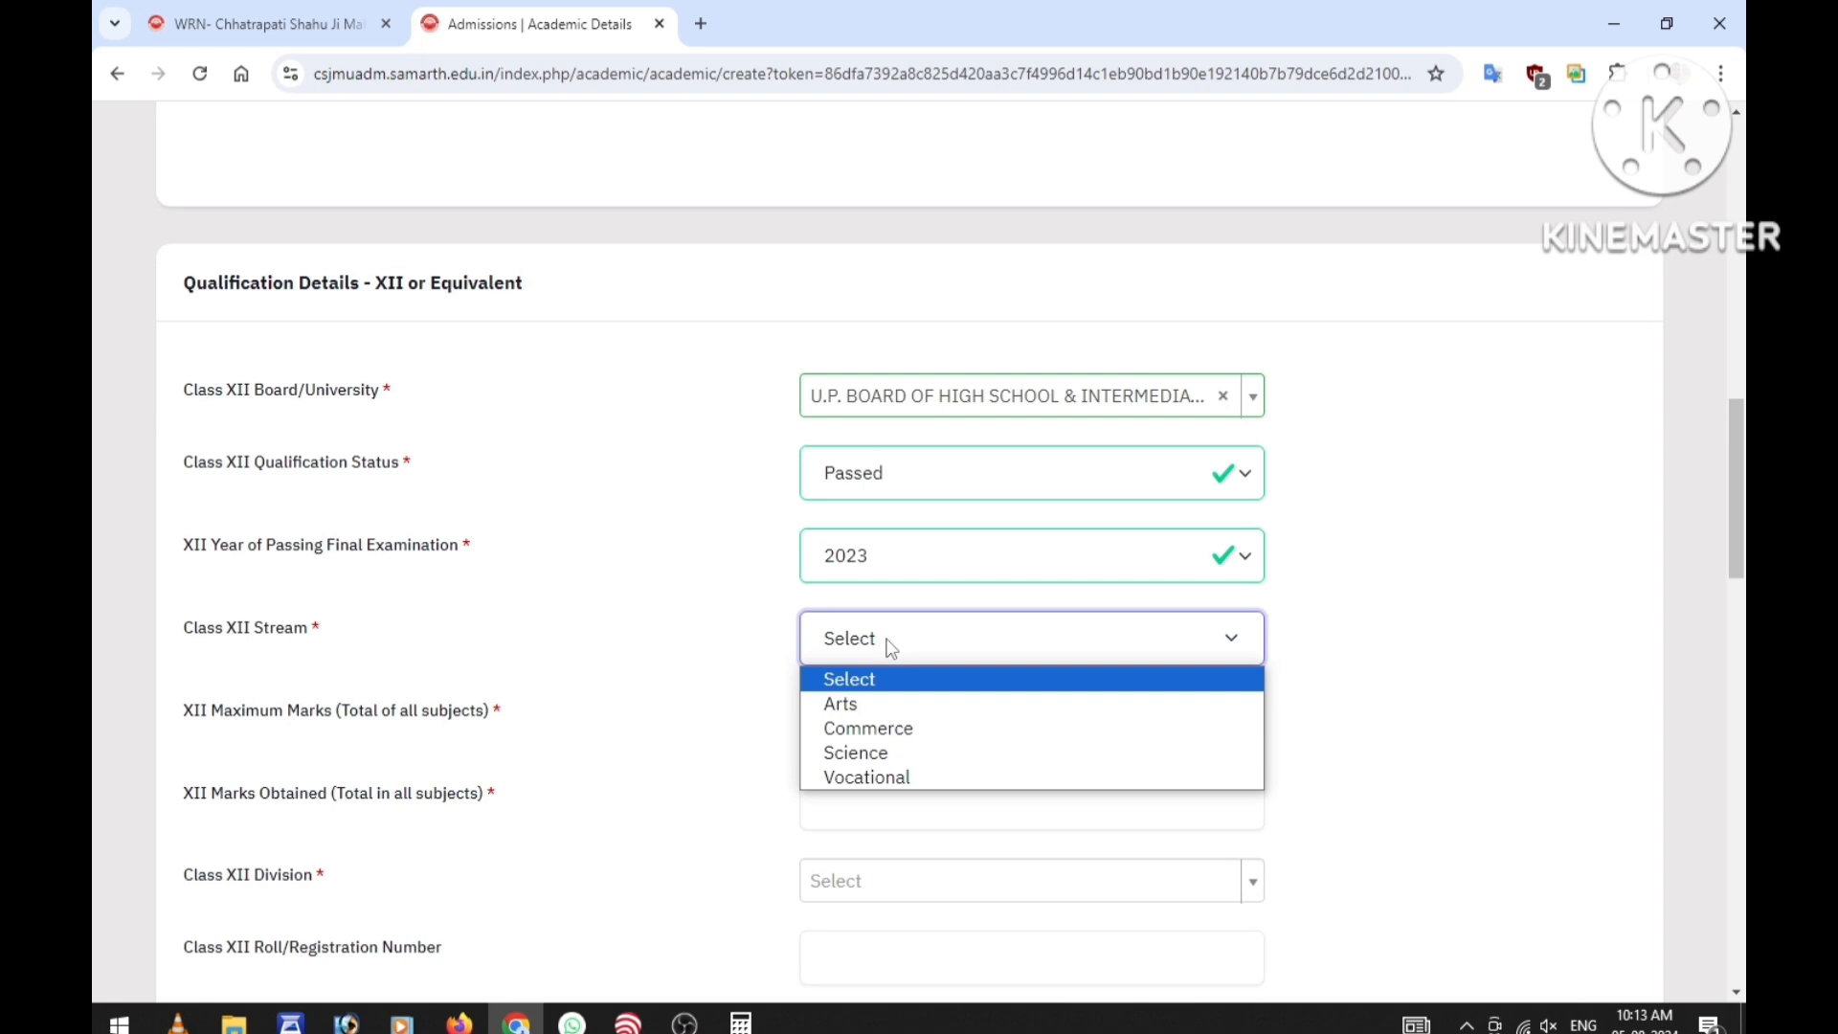
{"action": "left_click", "coordinate": [894, 763]}
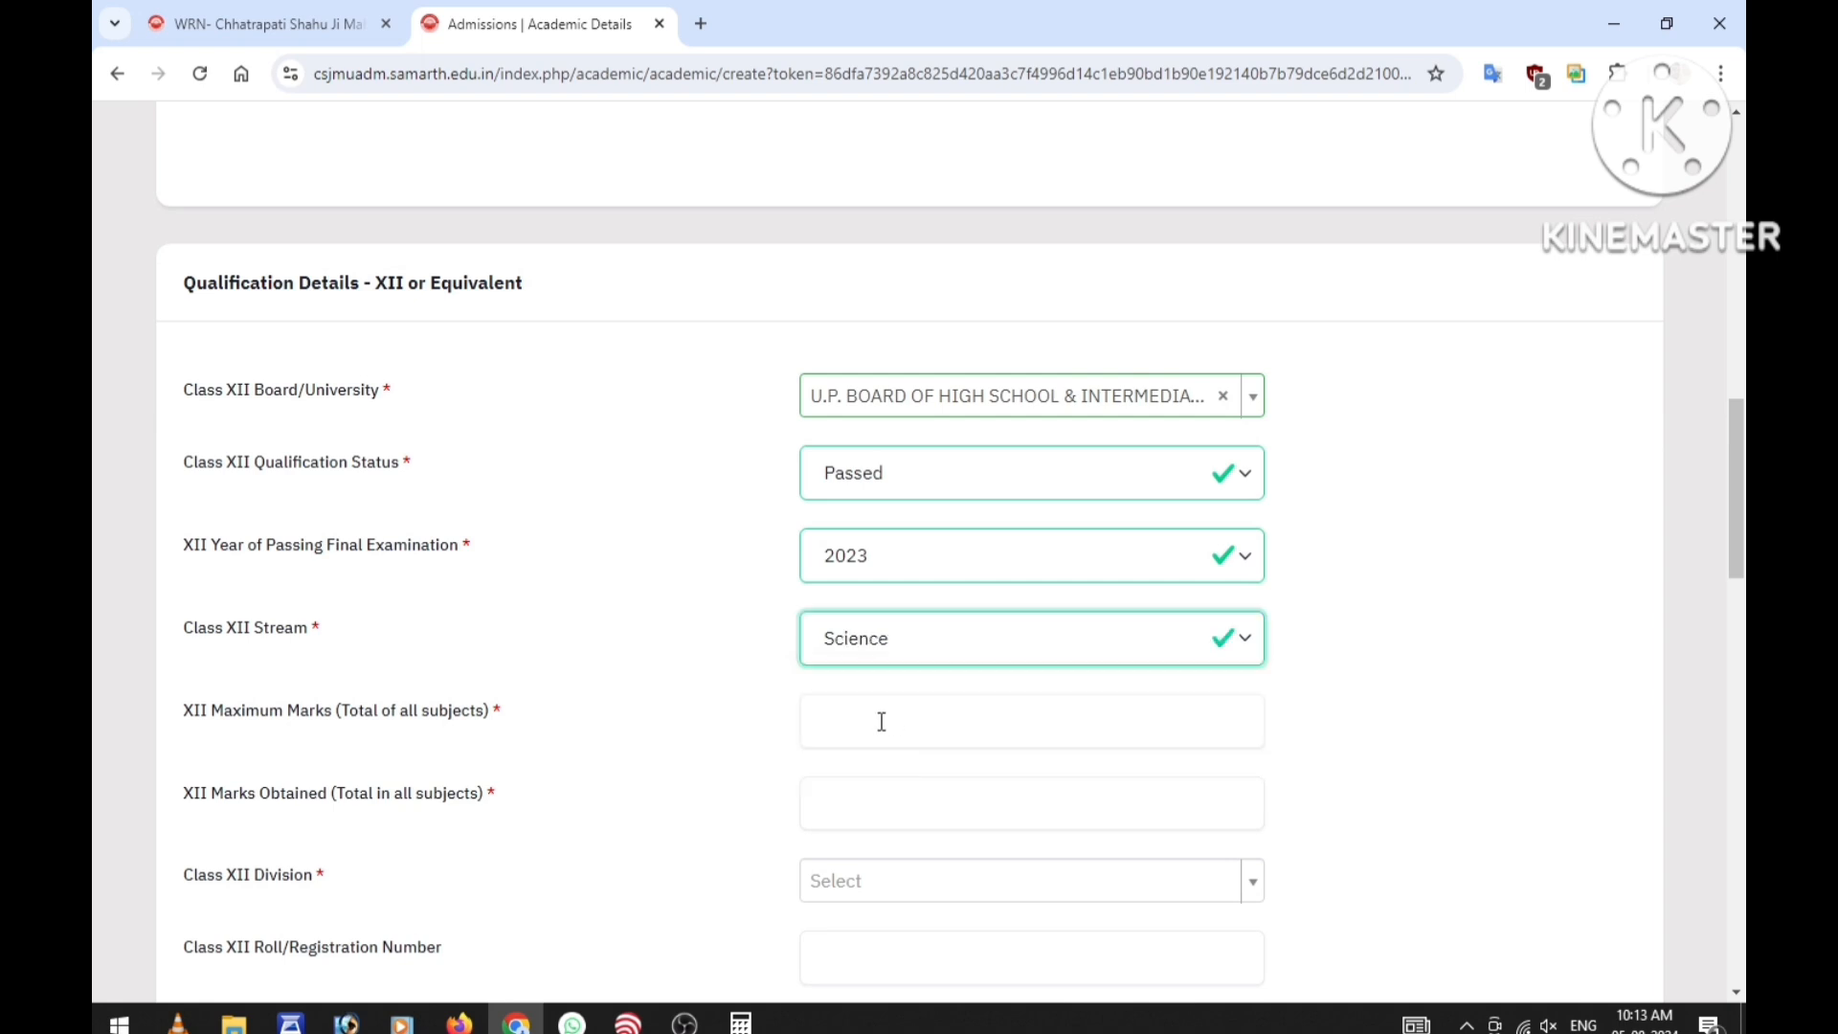
Enter Class XII marks as 348 out of 500 with First Division
{"action": "left_click", "coordinate": [881, 722]}
{"action": "left_click", "coordinate": [938, 785]}
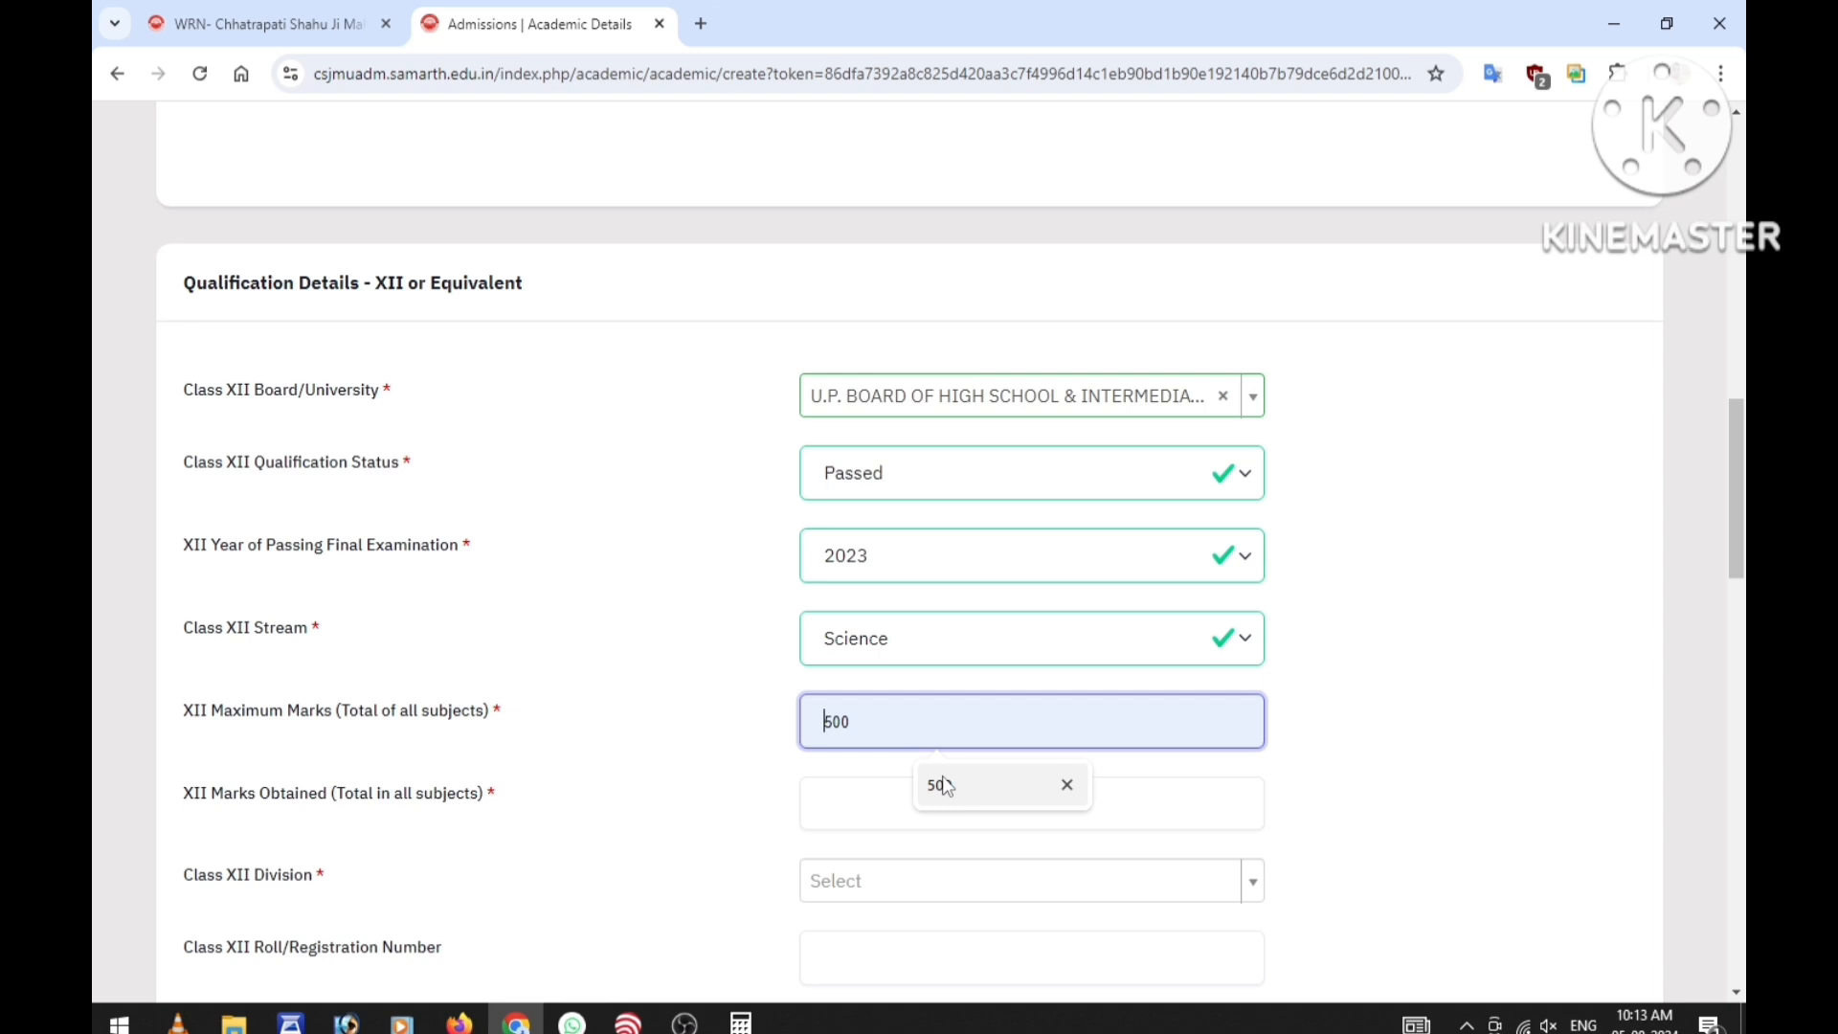
{"action": "key", "text": "End"}
{"action": "left_click", "coordinate": [909, 794]}
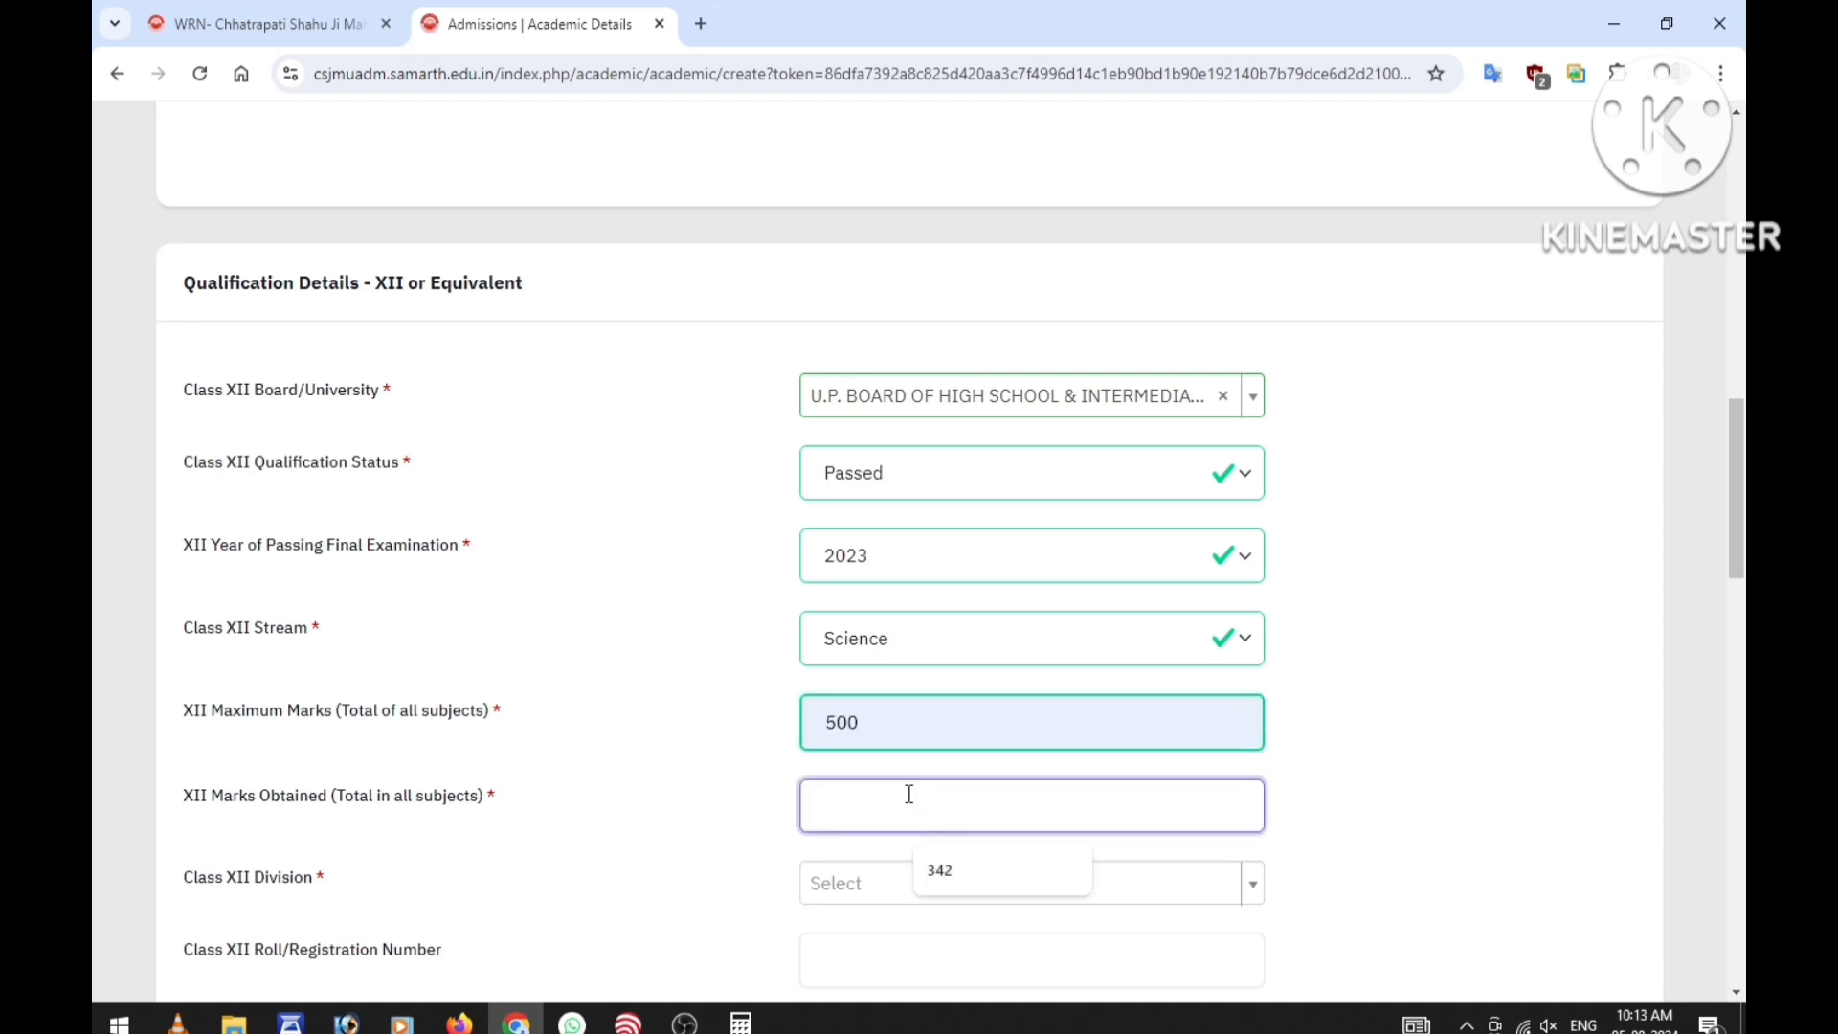
{"action": "type", "text": "348"}
{"action": "left_click", "coordinate": [687, 870]}
{"action": "left_click", "coordinate": [883, 892]}
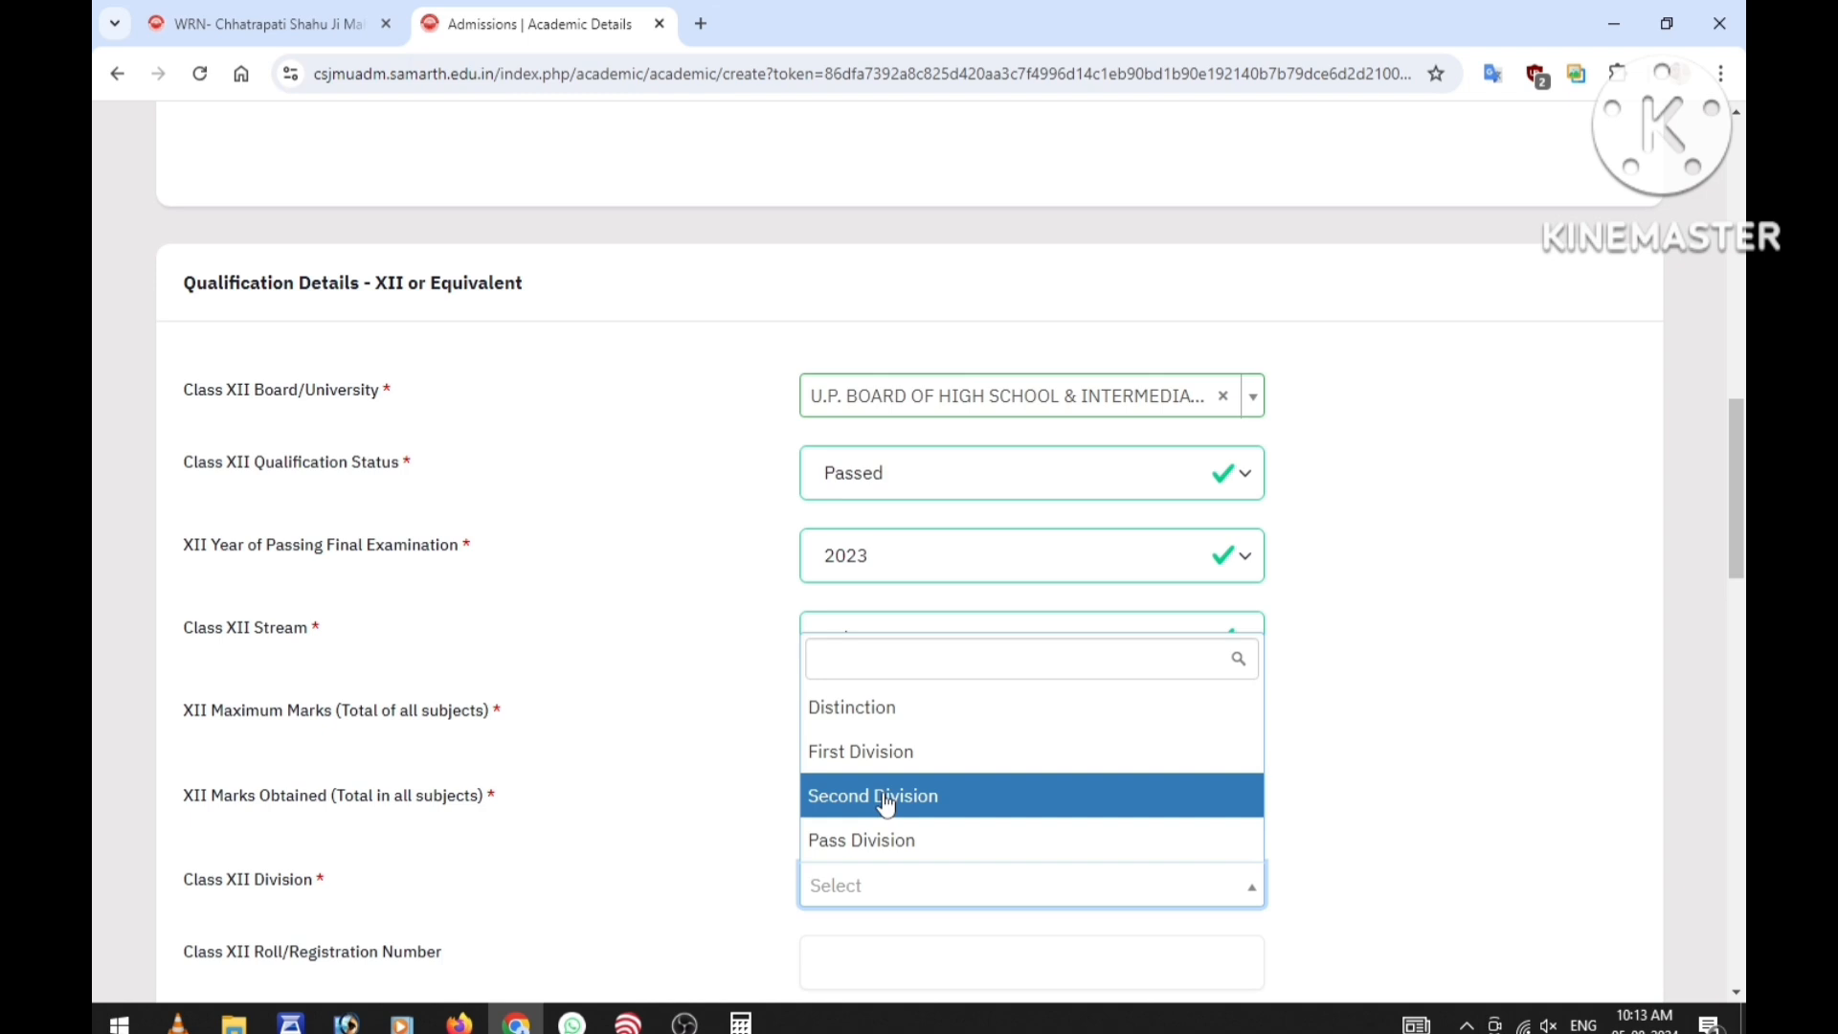
{"action": "left_click", "coordinate": [881, 756]}
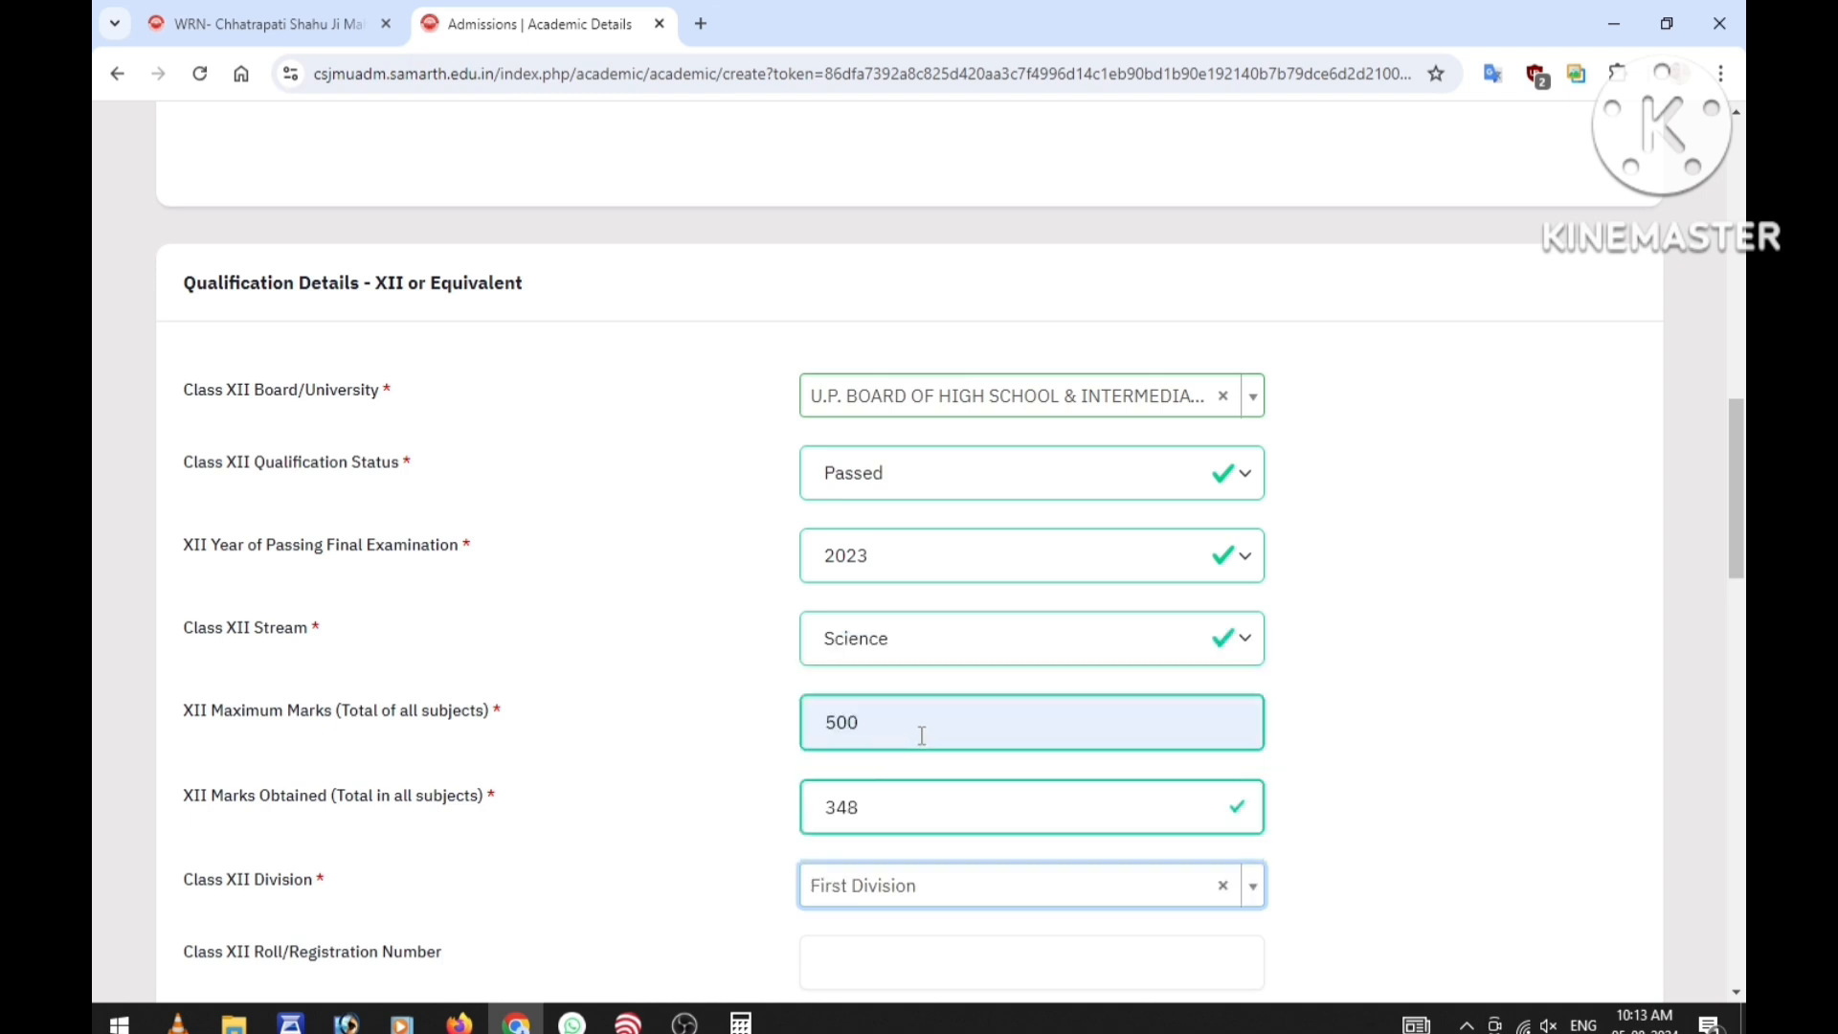
{"action": "scroll", "coordinate": [922, 735], "scroll_direction": "down", "scroll_amount": 3}
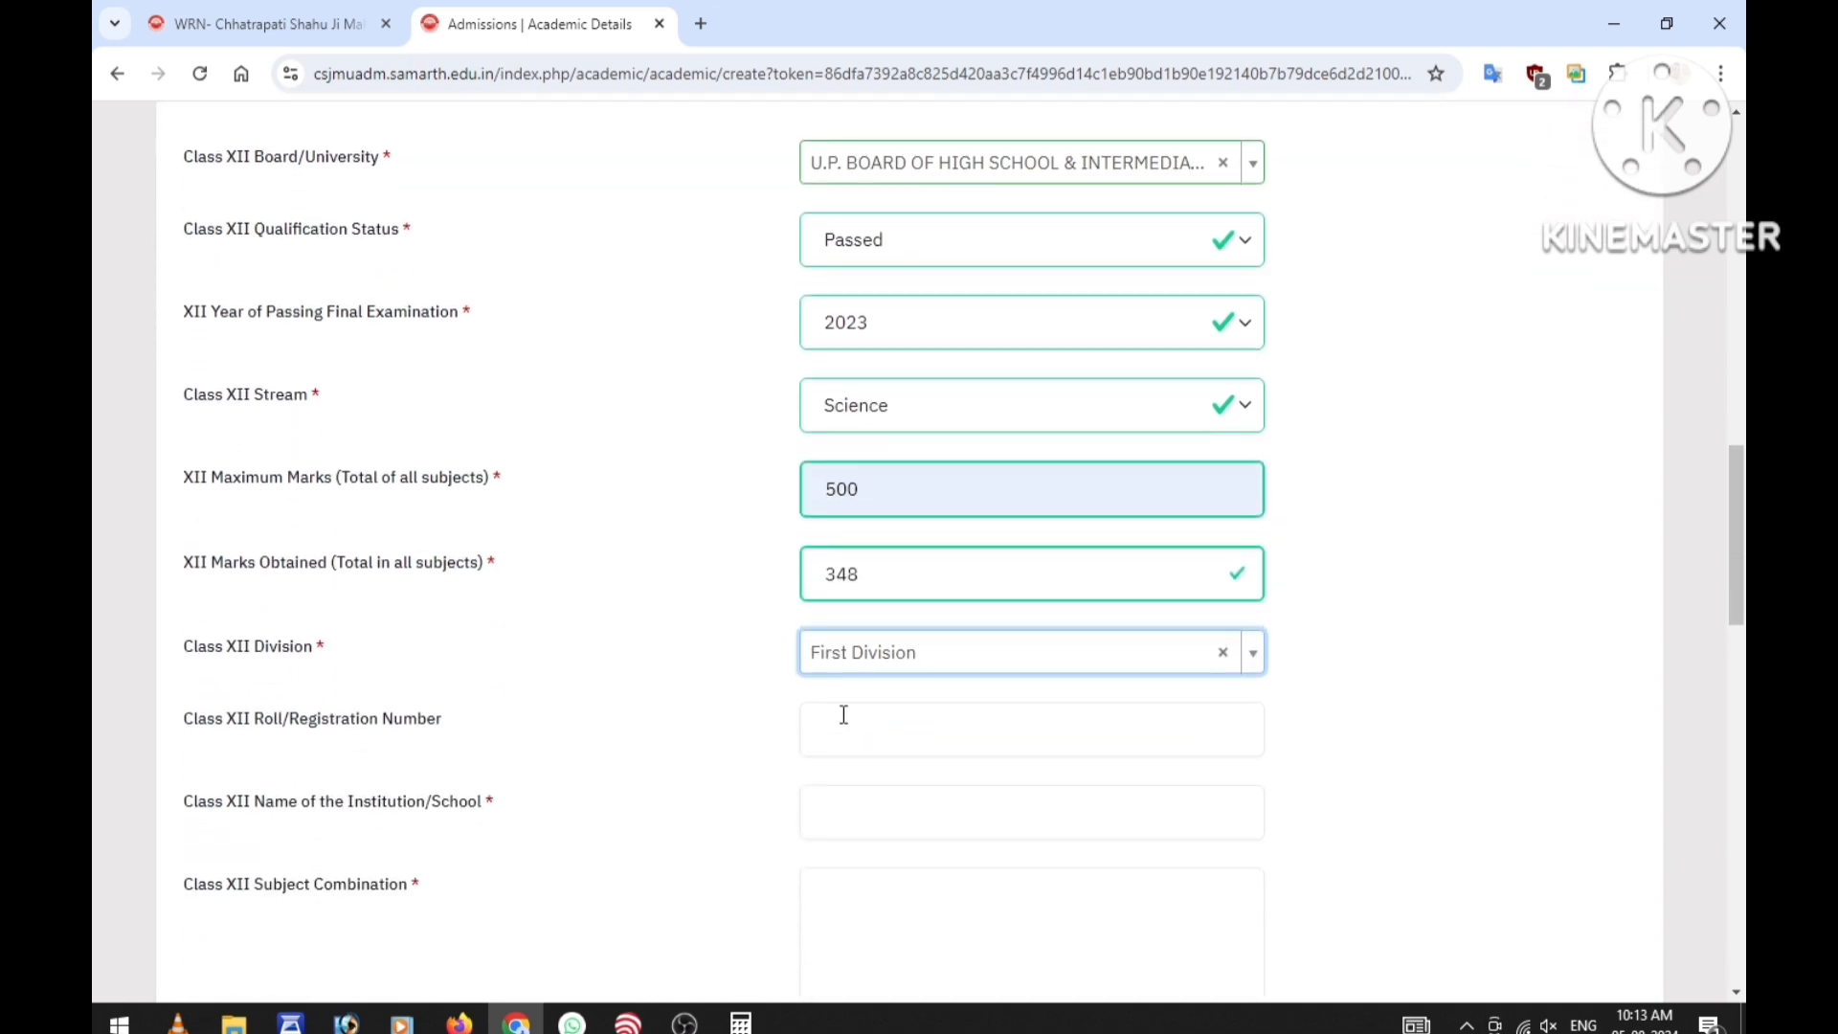
Enter the Class XII roll number and move on to the school name field
{"action": "left_click", "coordinate": [843, 715]}
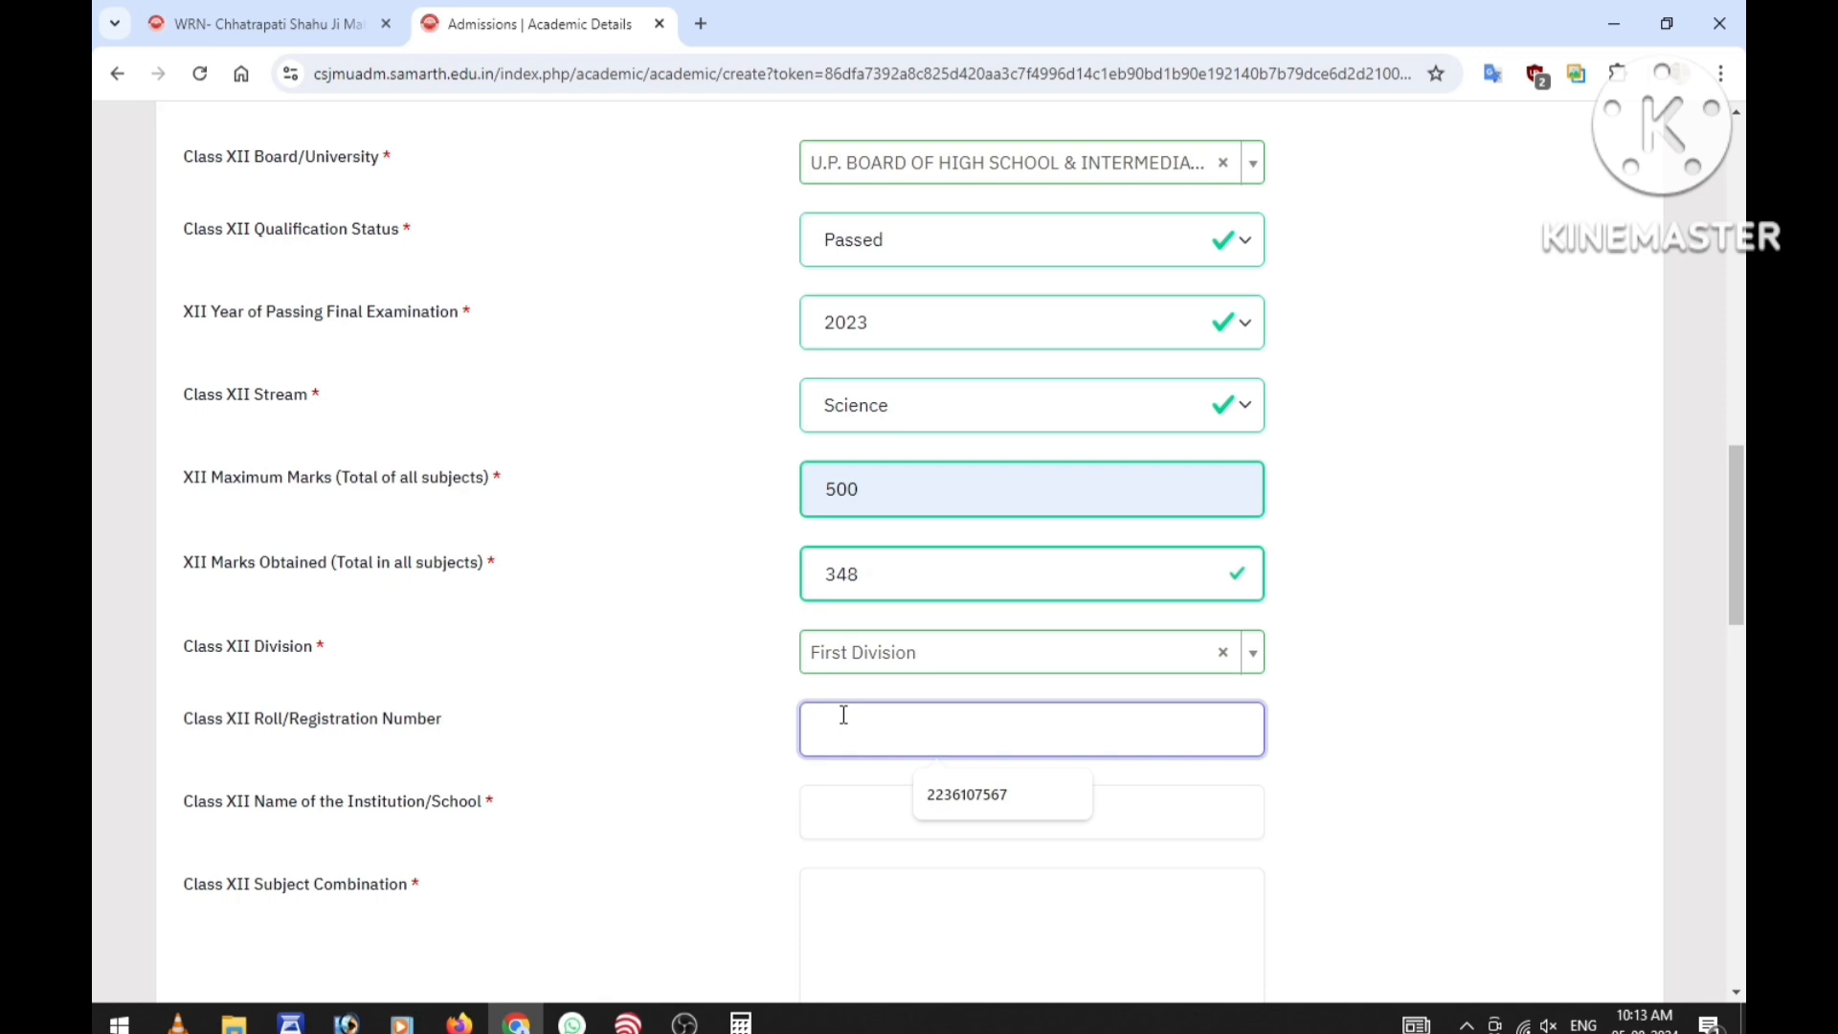
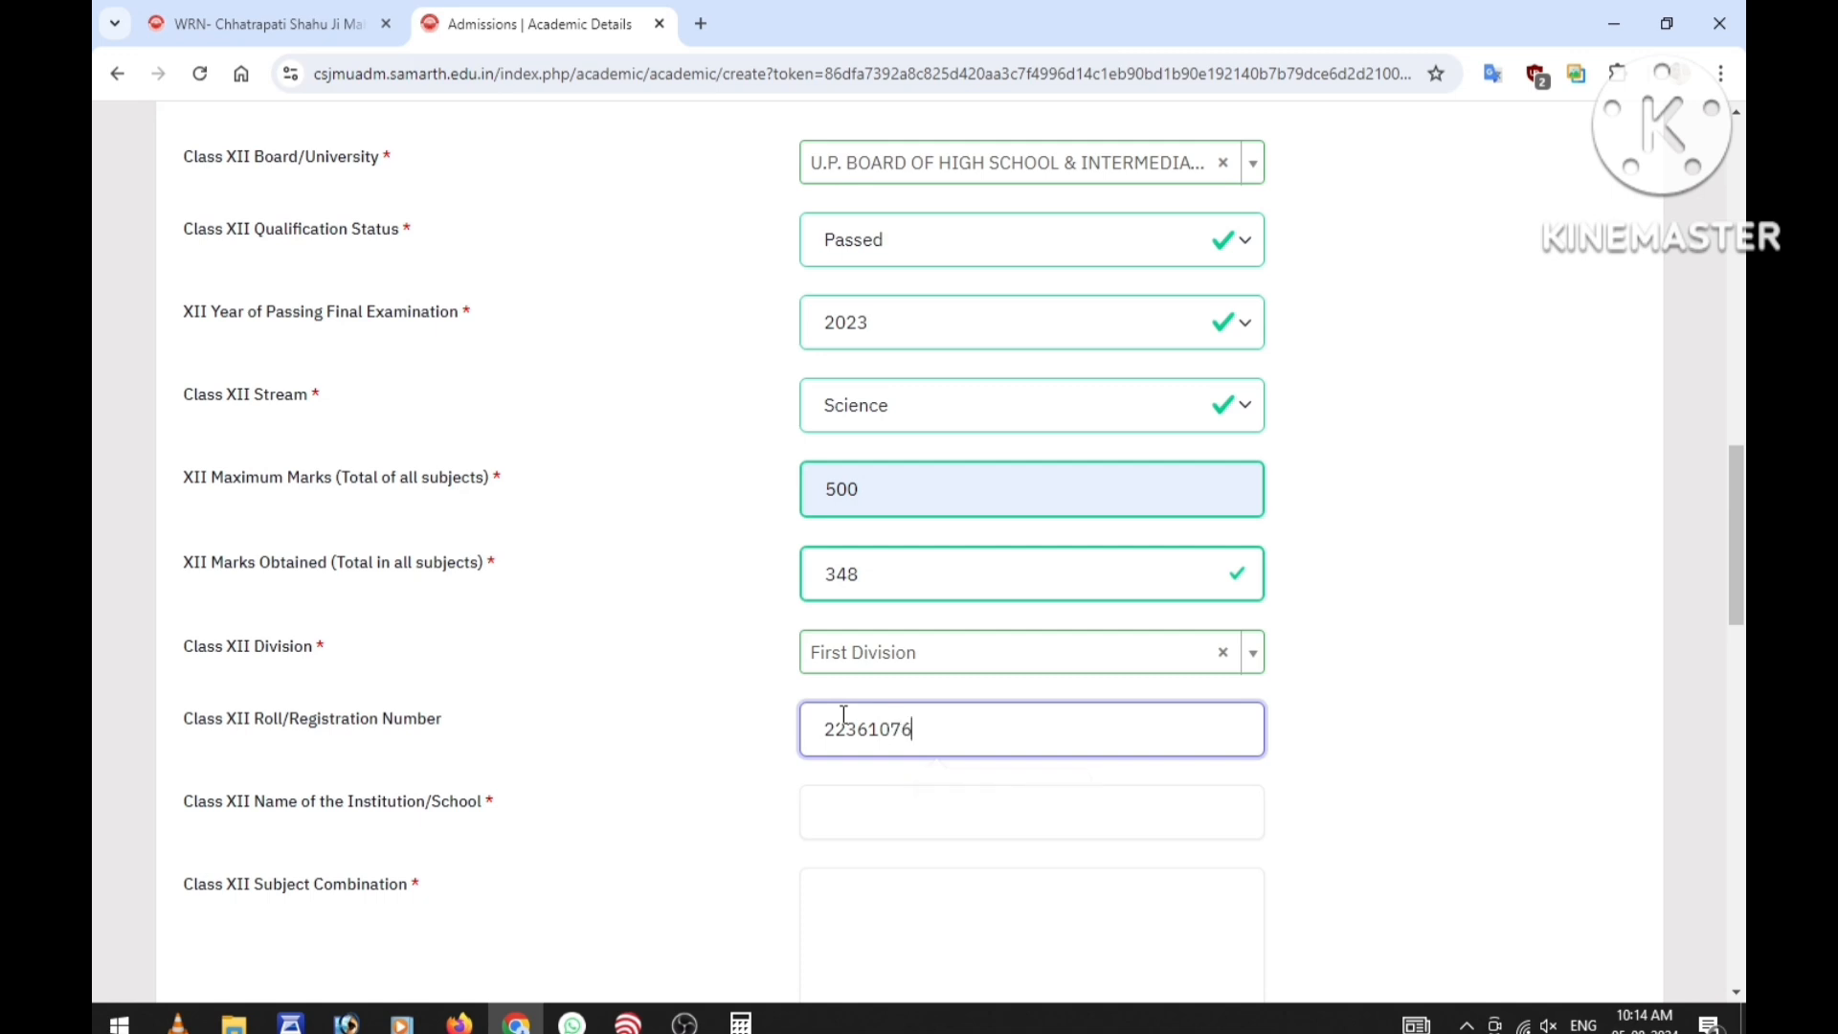
{"action": "left_click", "coordinate": [889, 812]}
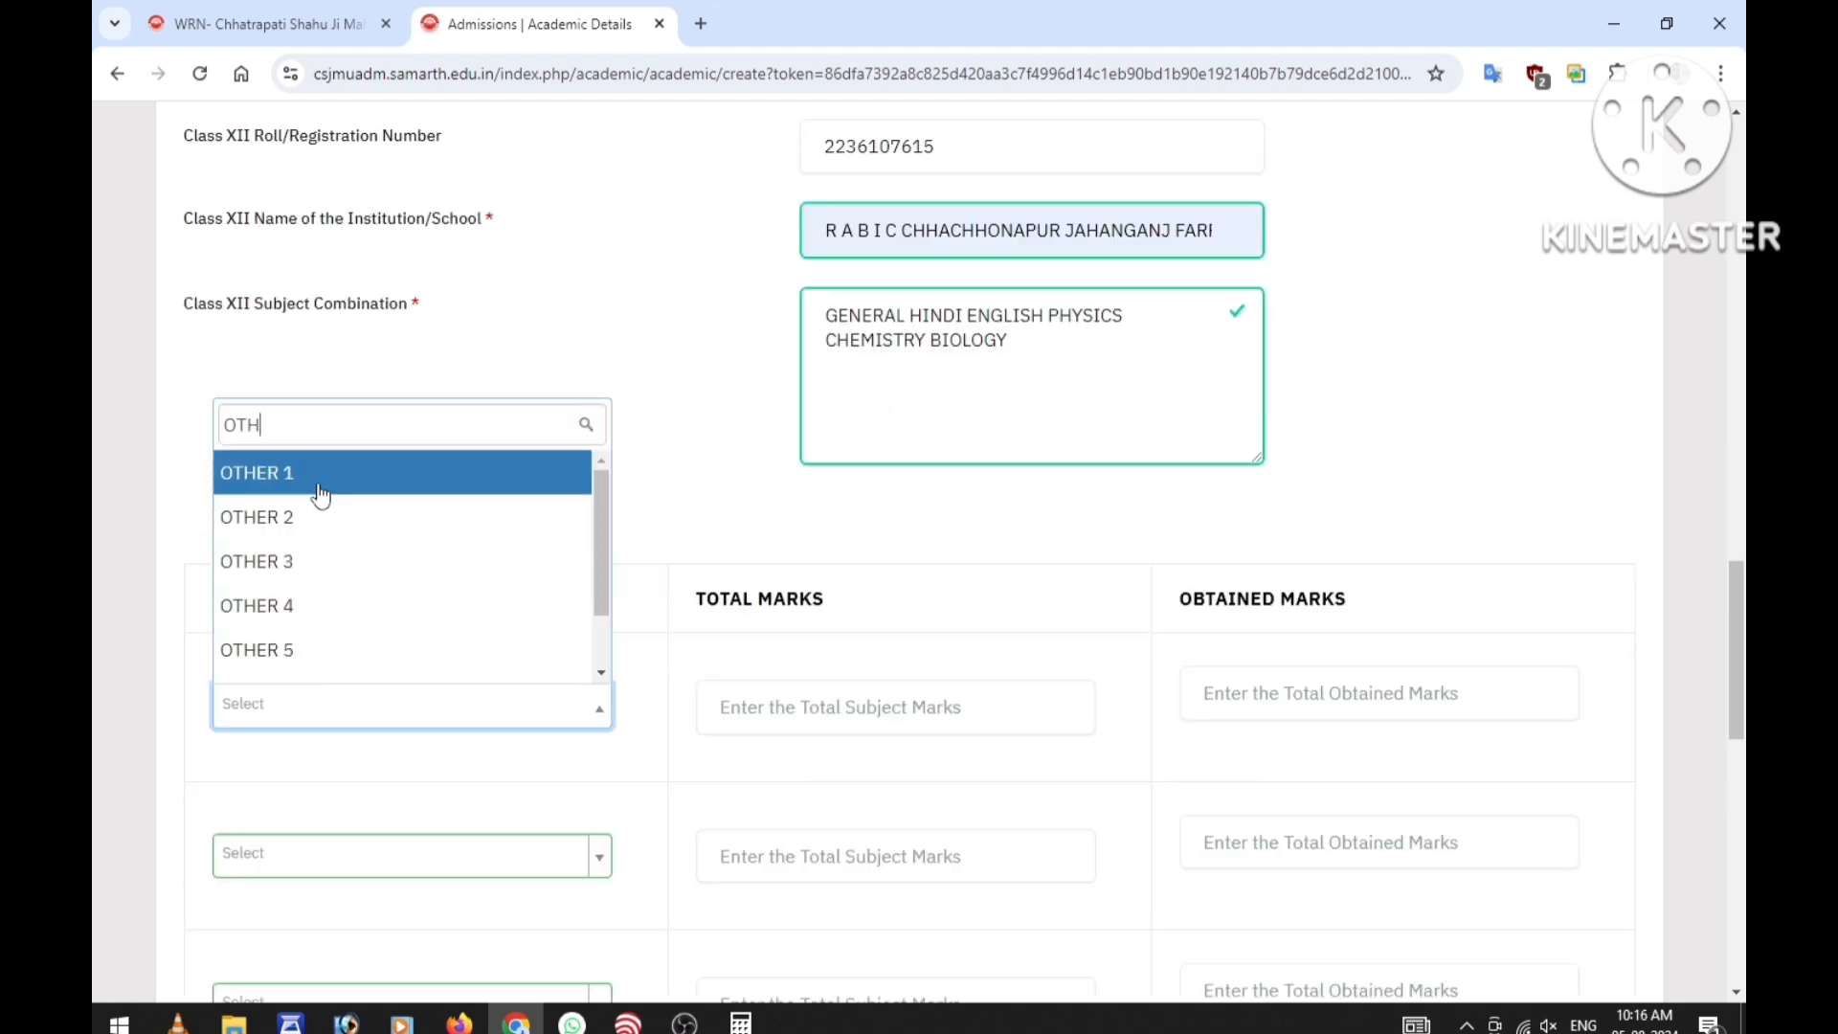
Set the first two subject rows to General Hindi (total 100) and English
{"action": "left_click", "coordinate": [320, 485]}
{"action": "left_click", "coordinate": [411, 763]}
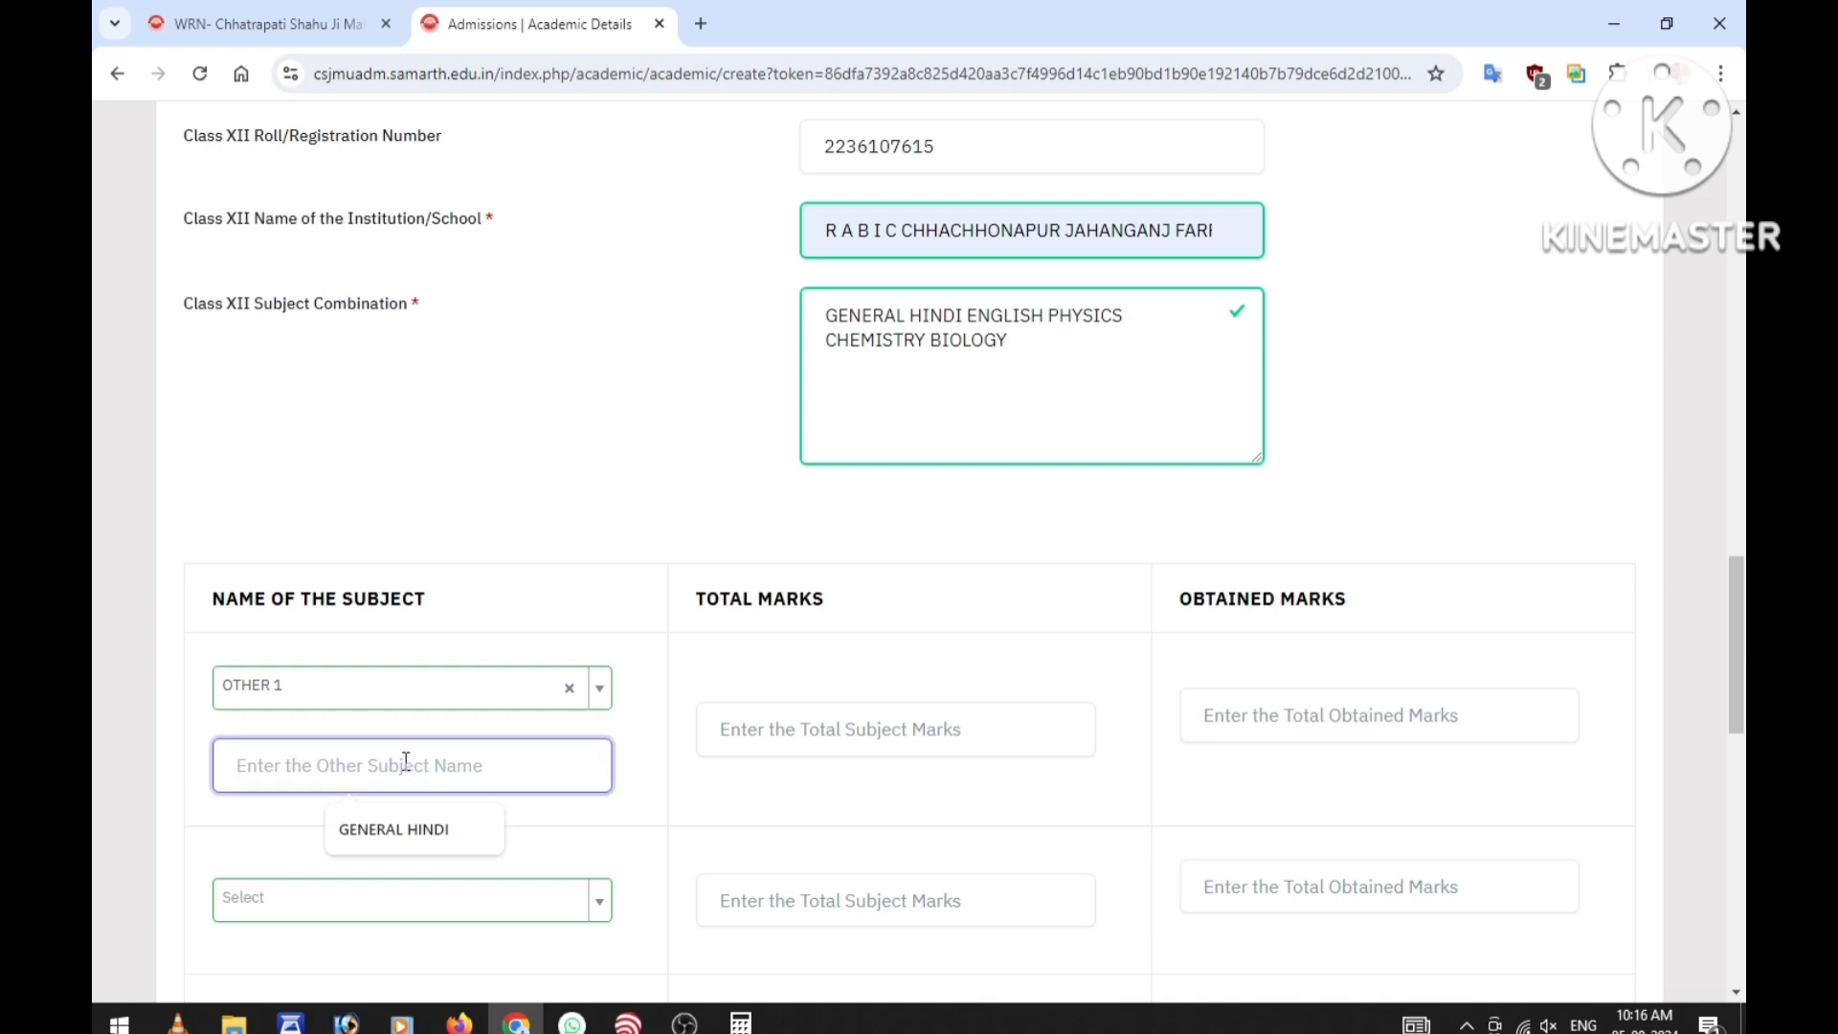
{"action": "left_click", "coordinate": [412, 830]}
{"action": "left_click", "coordinate": [821, 735]}
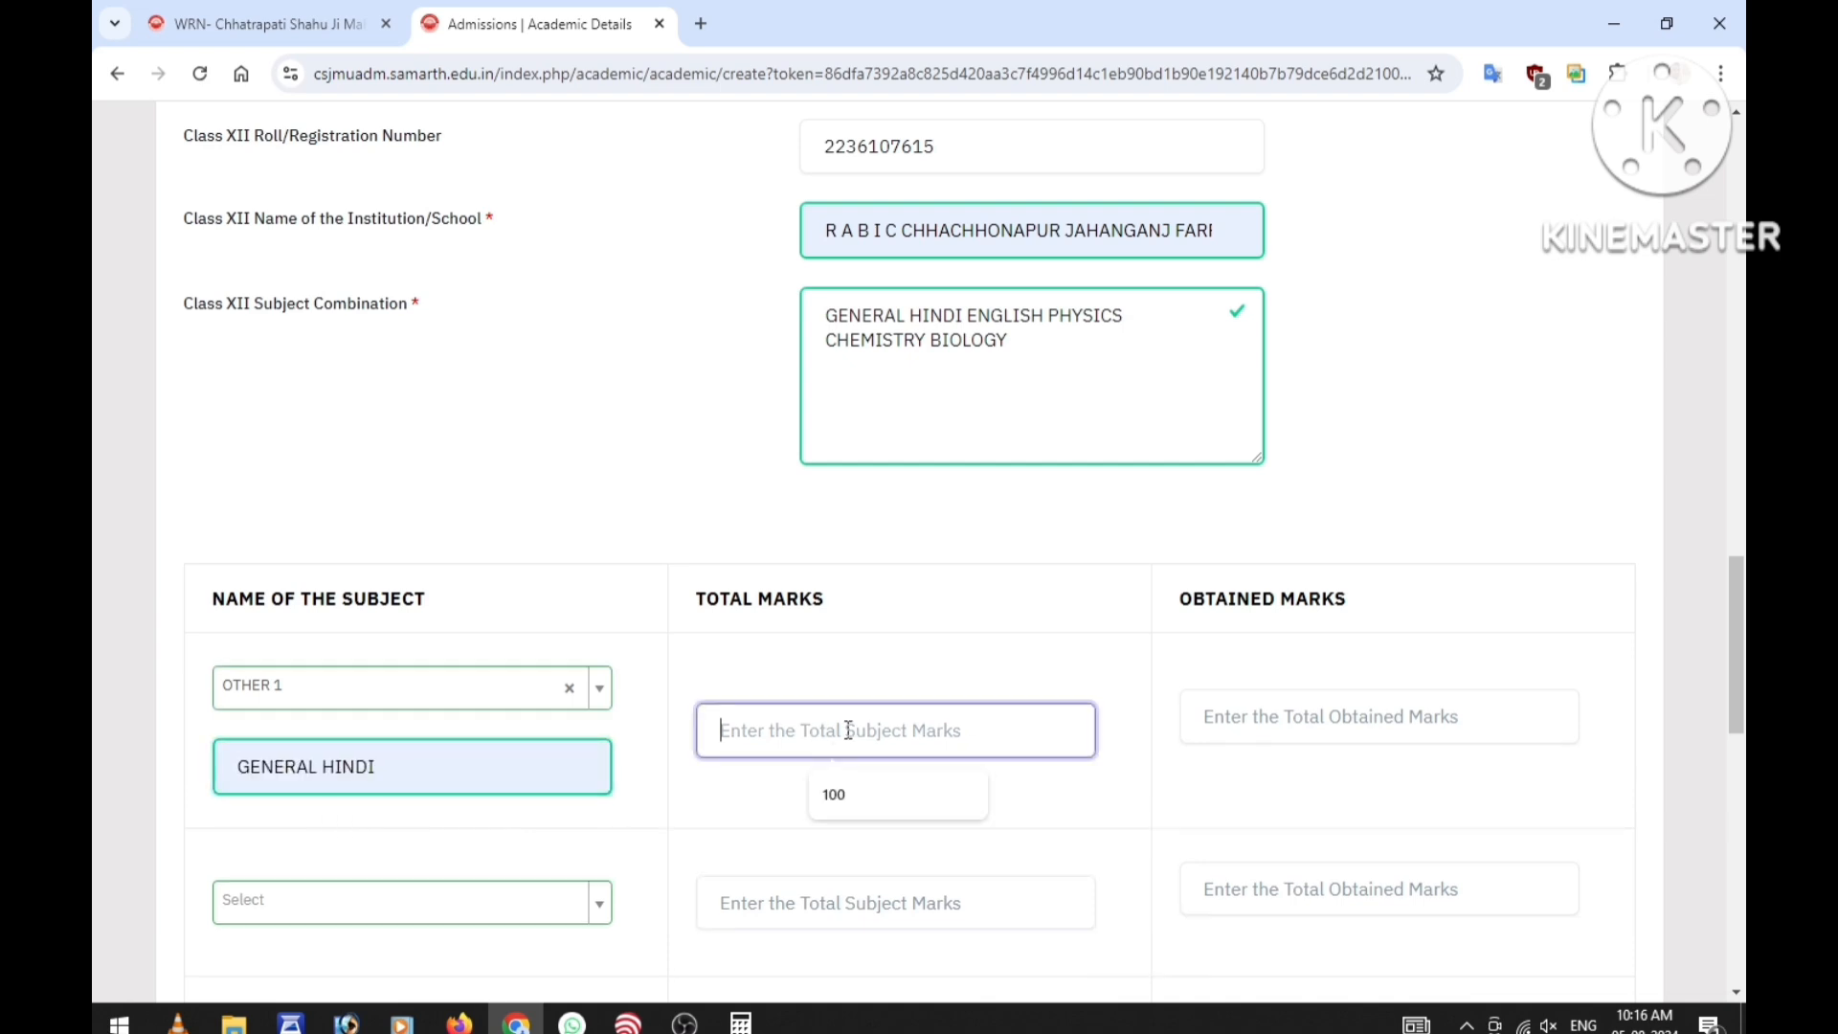
{"action": "left_click", "coordinate": [852, 793]}
{"action": "left_click", "coordinate": [392, 899]}
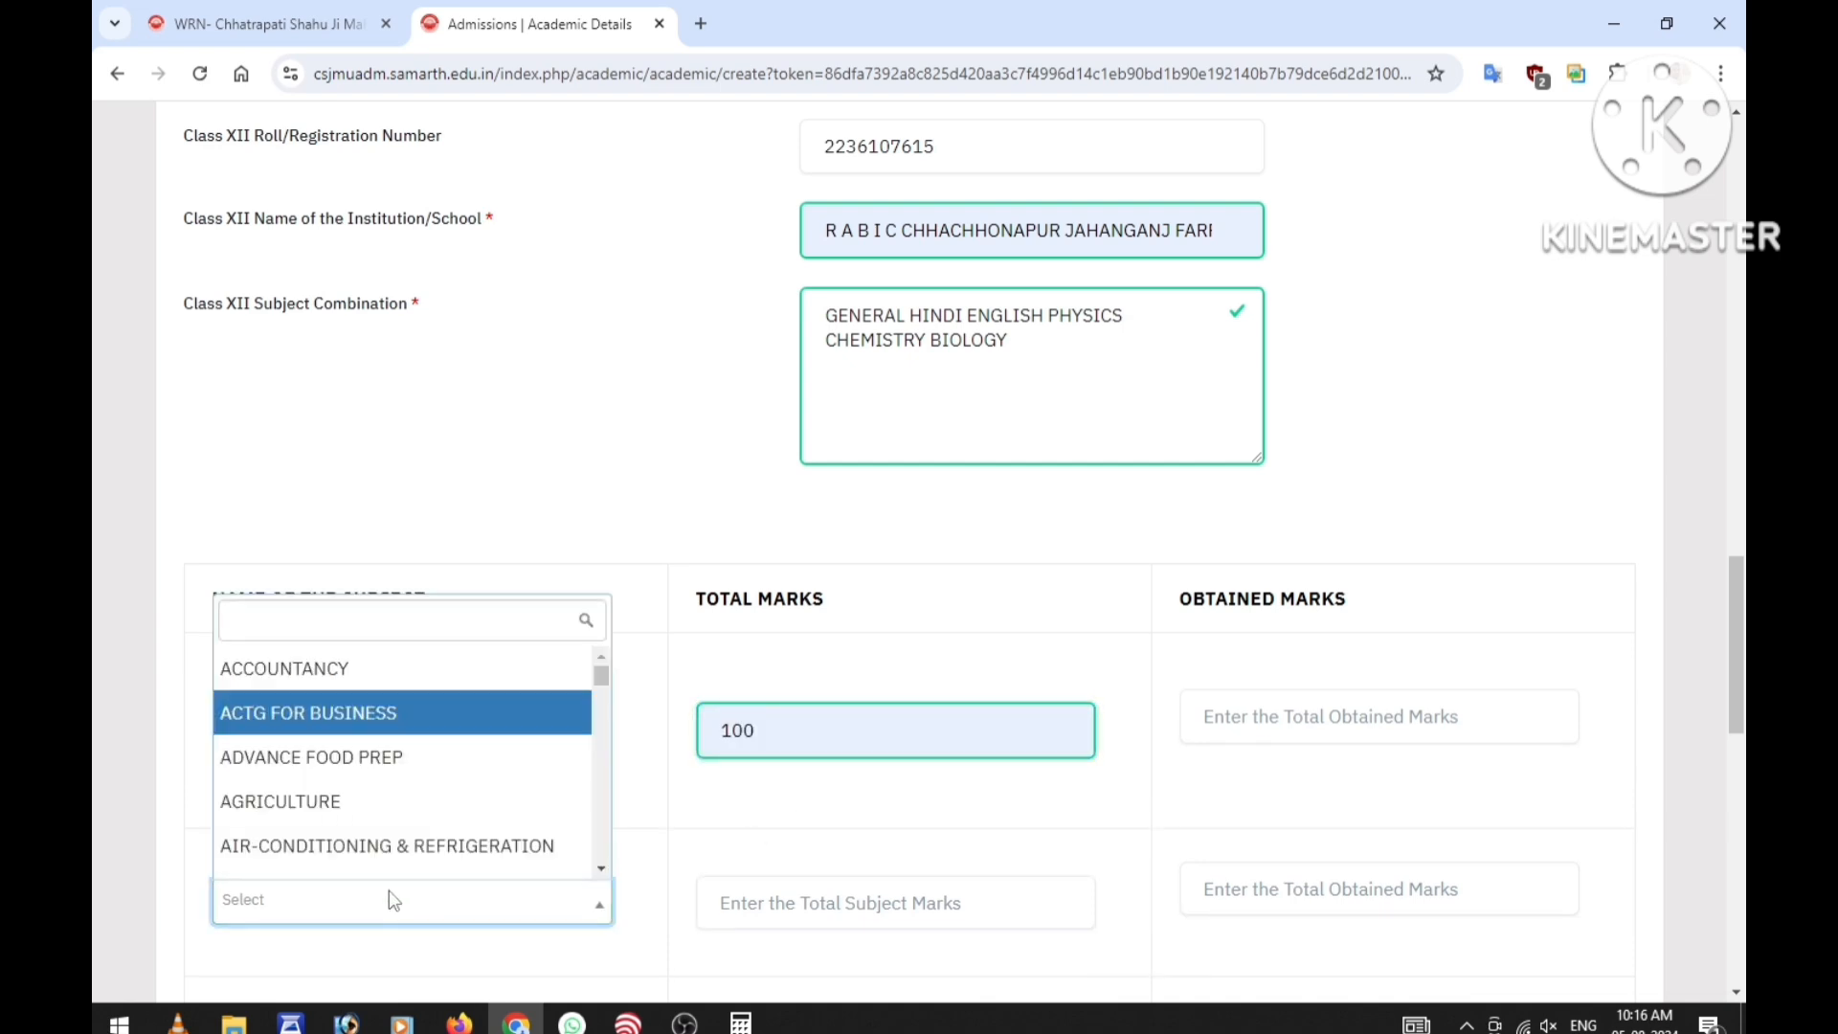
{"action": "type", "text": "O"}
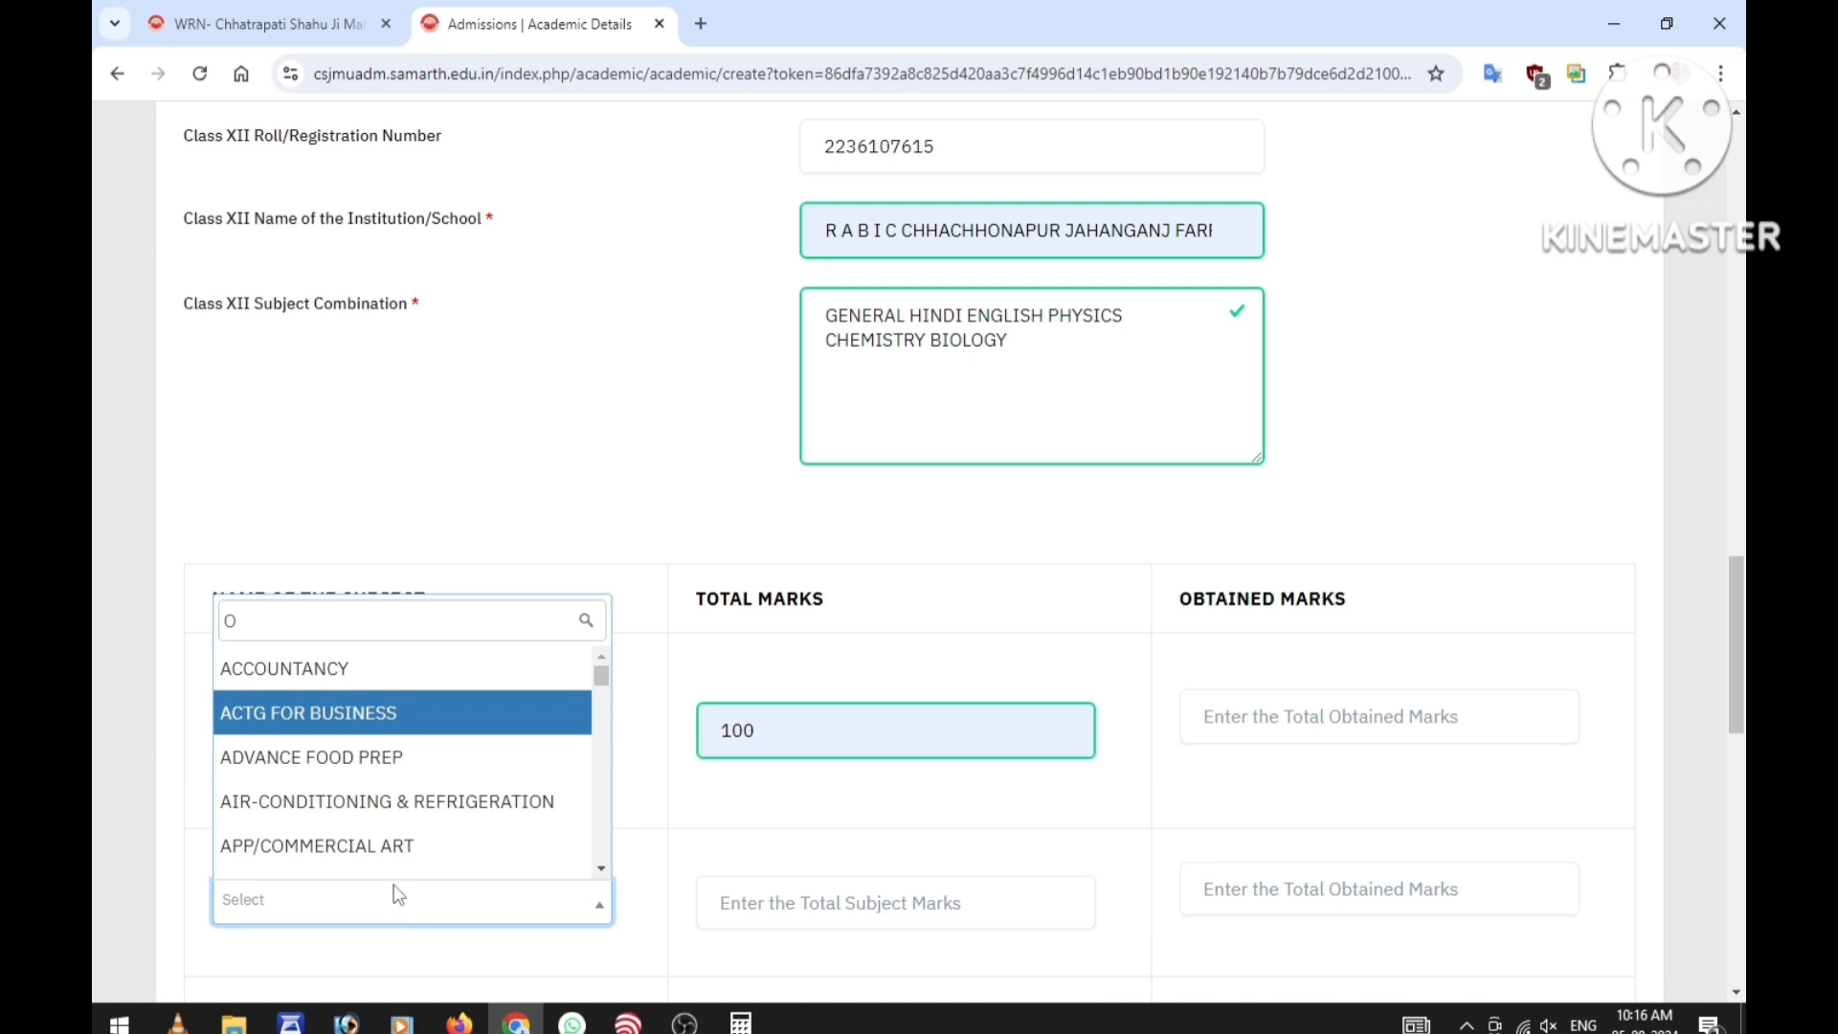
{"action": "type", "text": "TH"}
{"action": "left_click", "coordinate": [320, 711]}
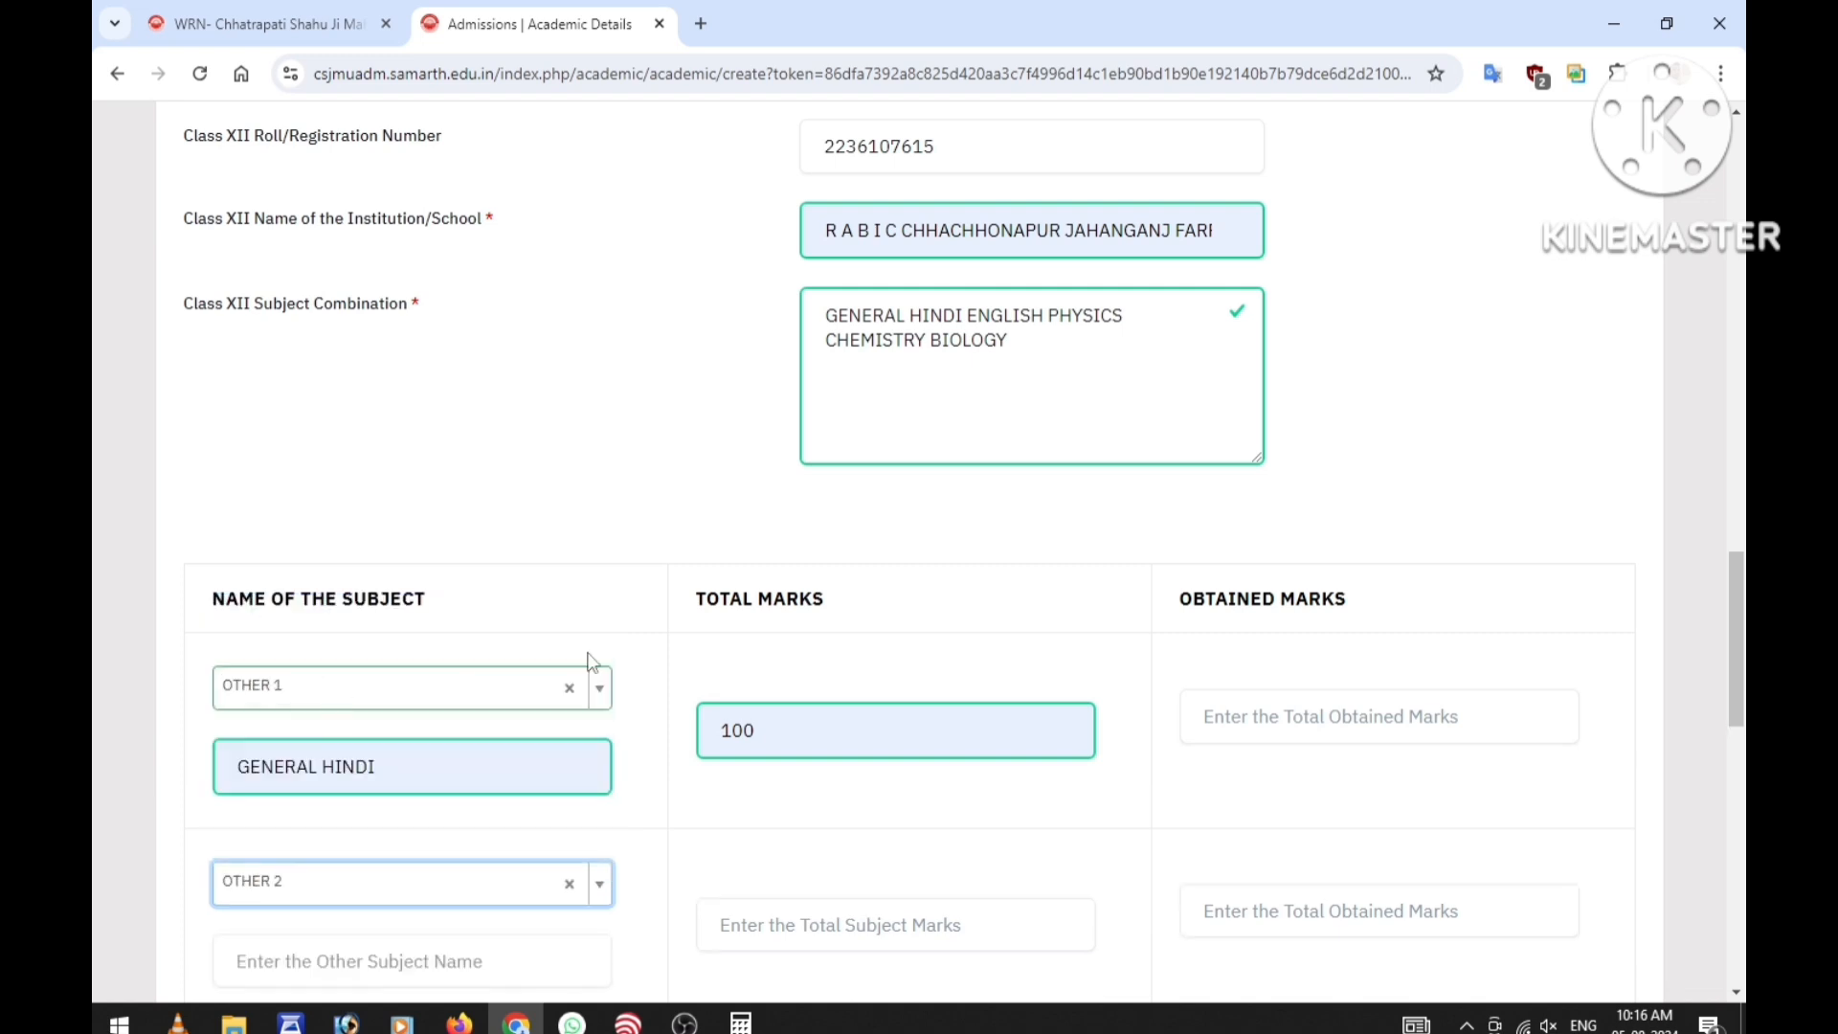
{"action": "scroll", "coordinate": [670, 632], "scroll_direction": "down", "scroll_amount": 2}
{"action": "left_click", "coordinate": [260, 728]}
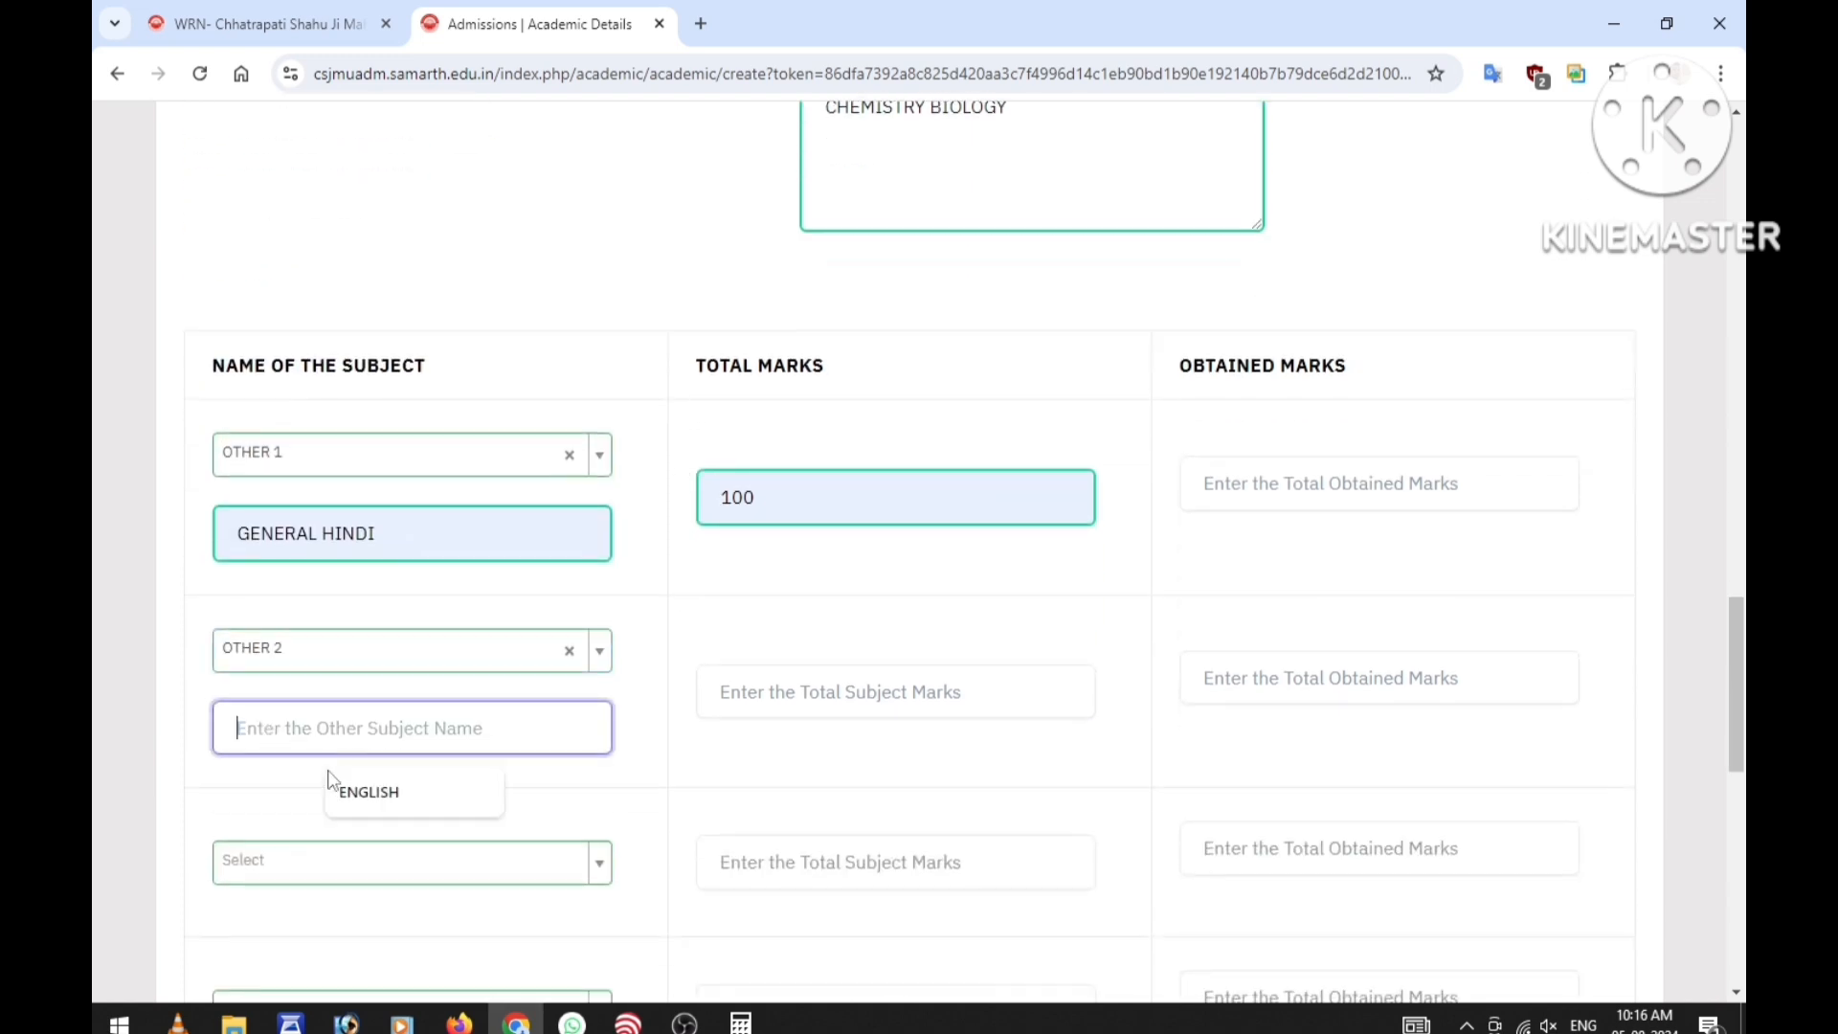
{"action": "left_click", "coordinate": [362, 792]}
Select Physics, Chemistry and Biology for the third, fourth and fifth subject rows
{"action": "left_click", "coordinate": [300, 864]}
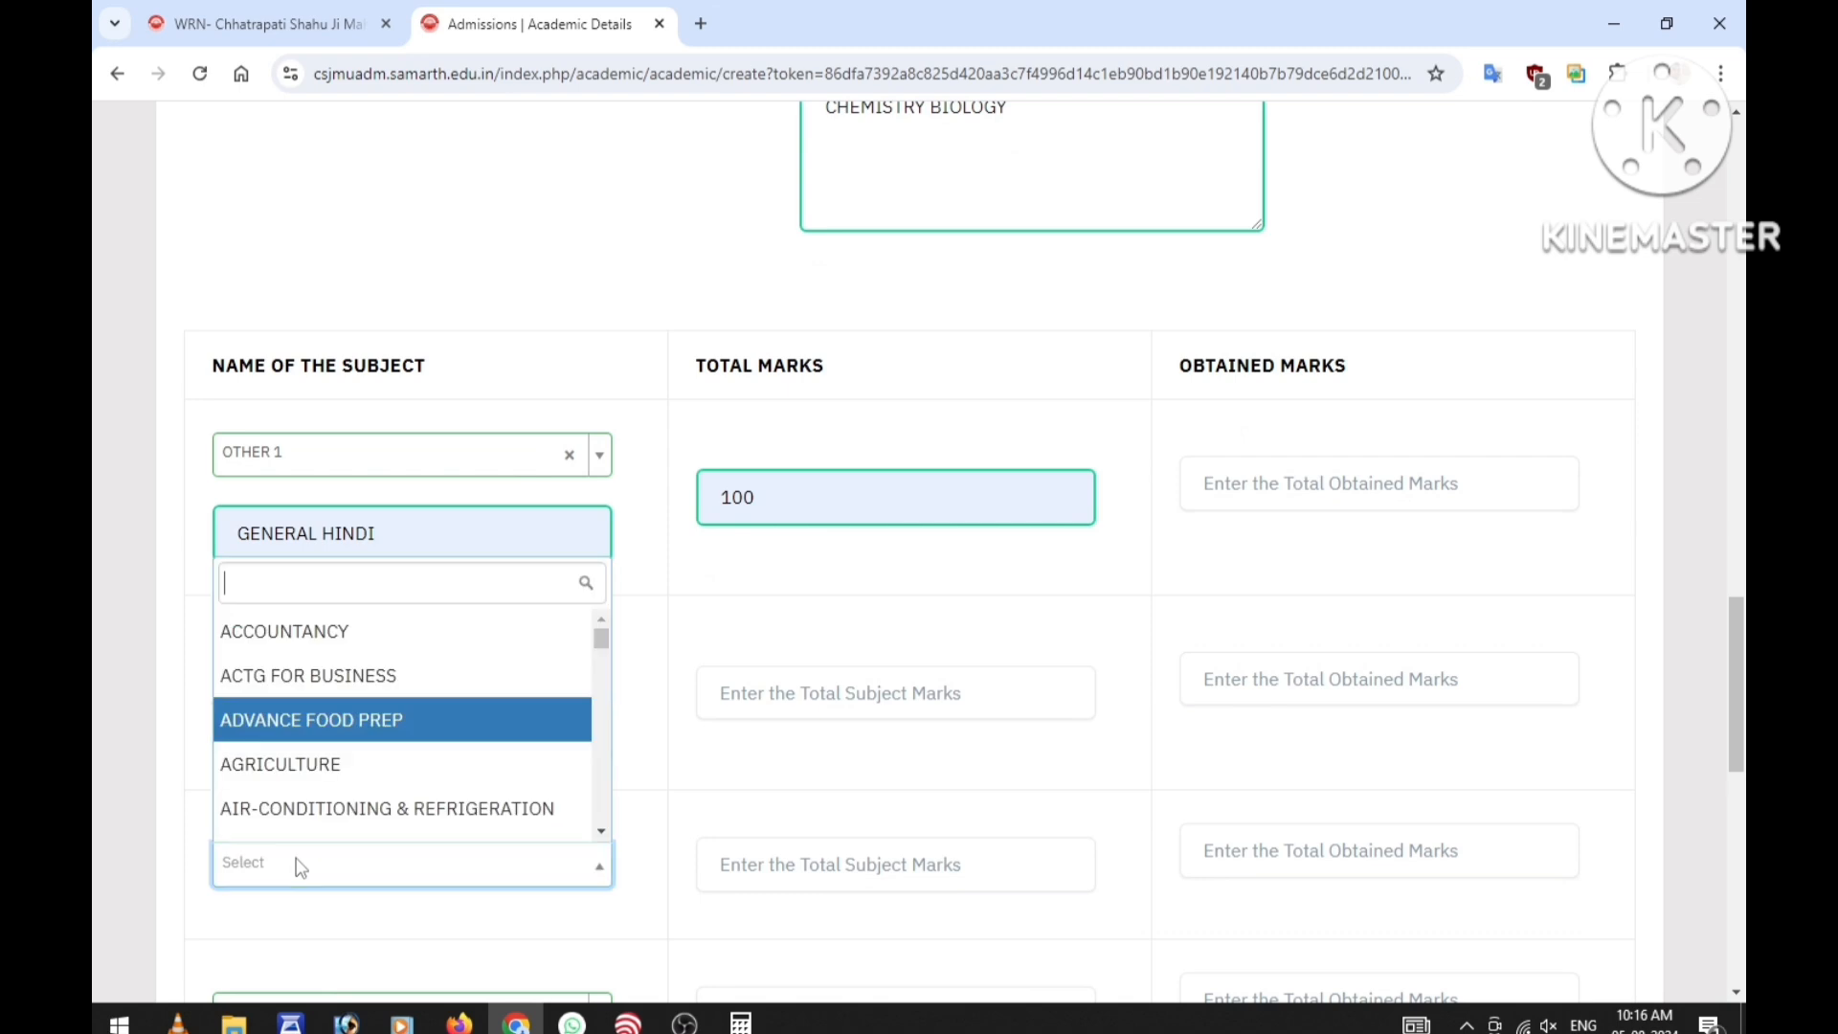
{"action": "left_click", "coordinate": [286, 864]}
{"action": "left_click", "coordinate": [284, 864]}
{"action": "type", "text": "P"}
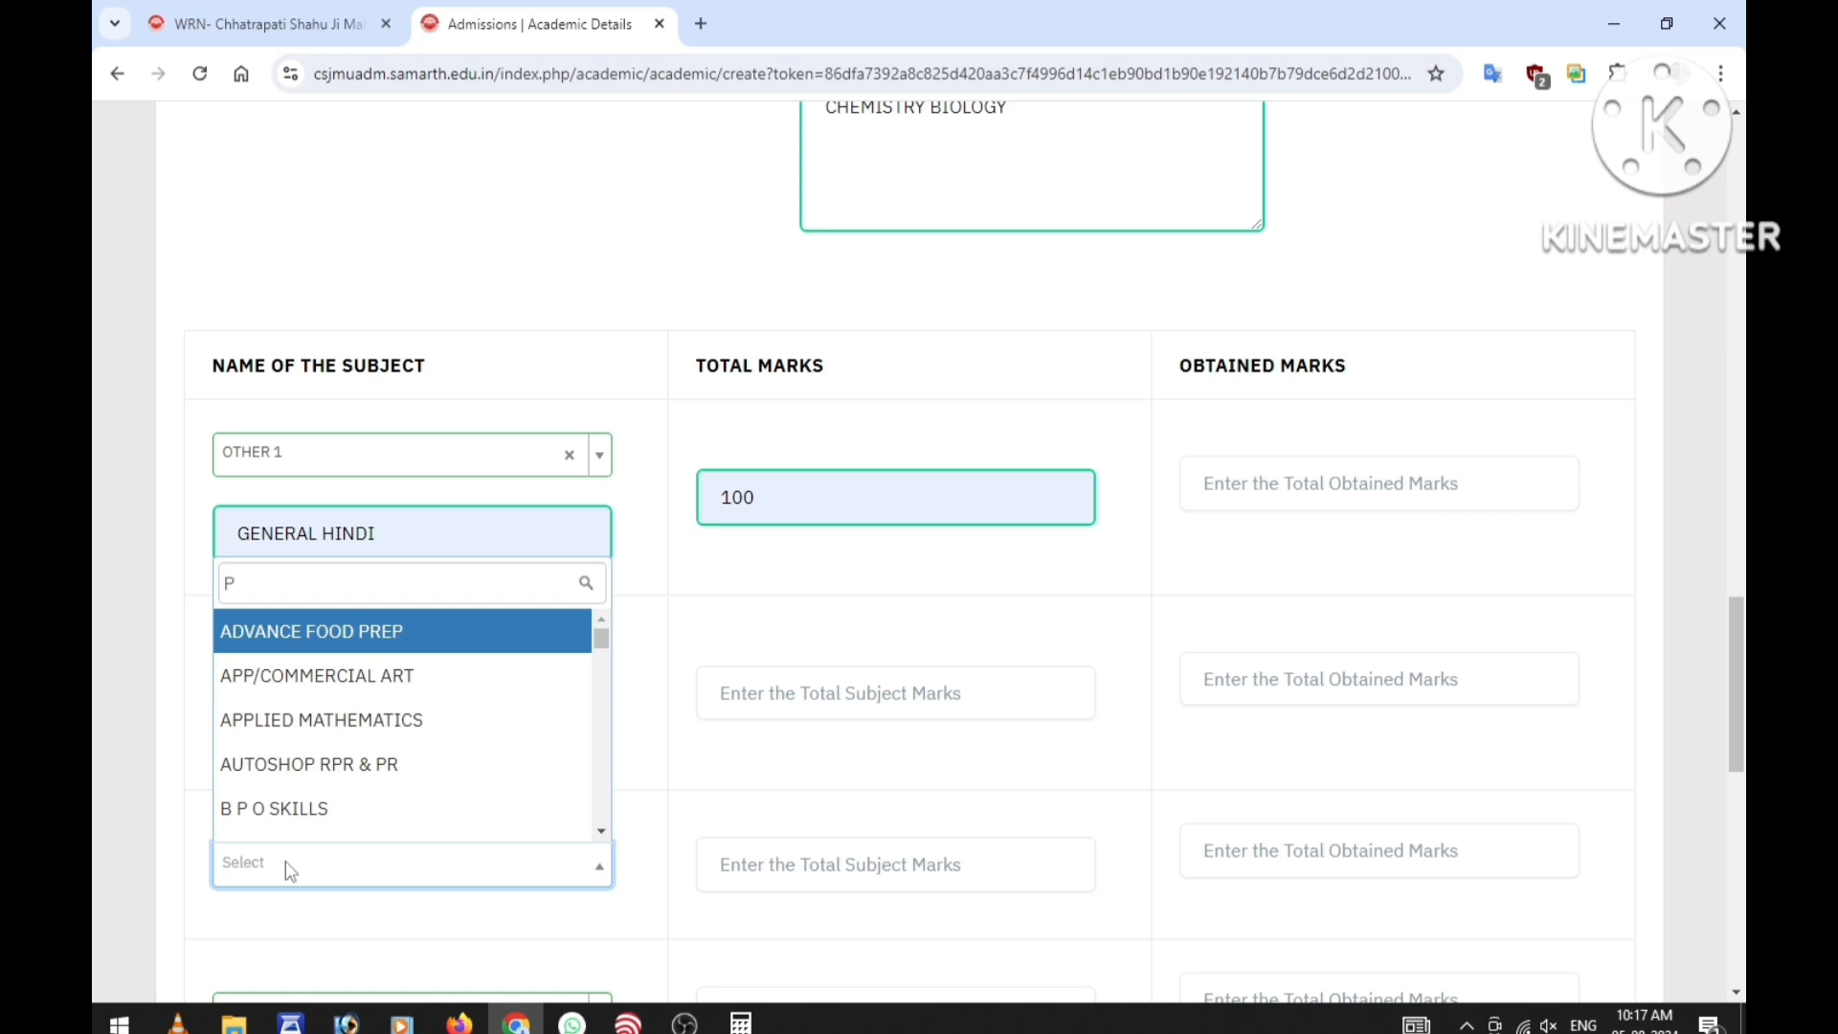
{"action": "type", "text": "HY"}
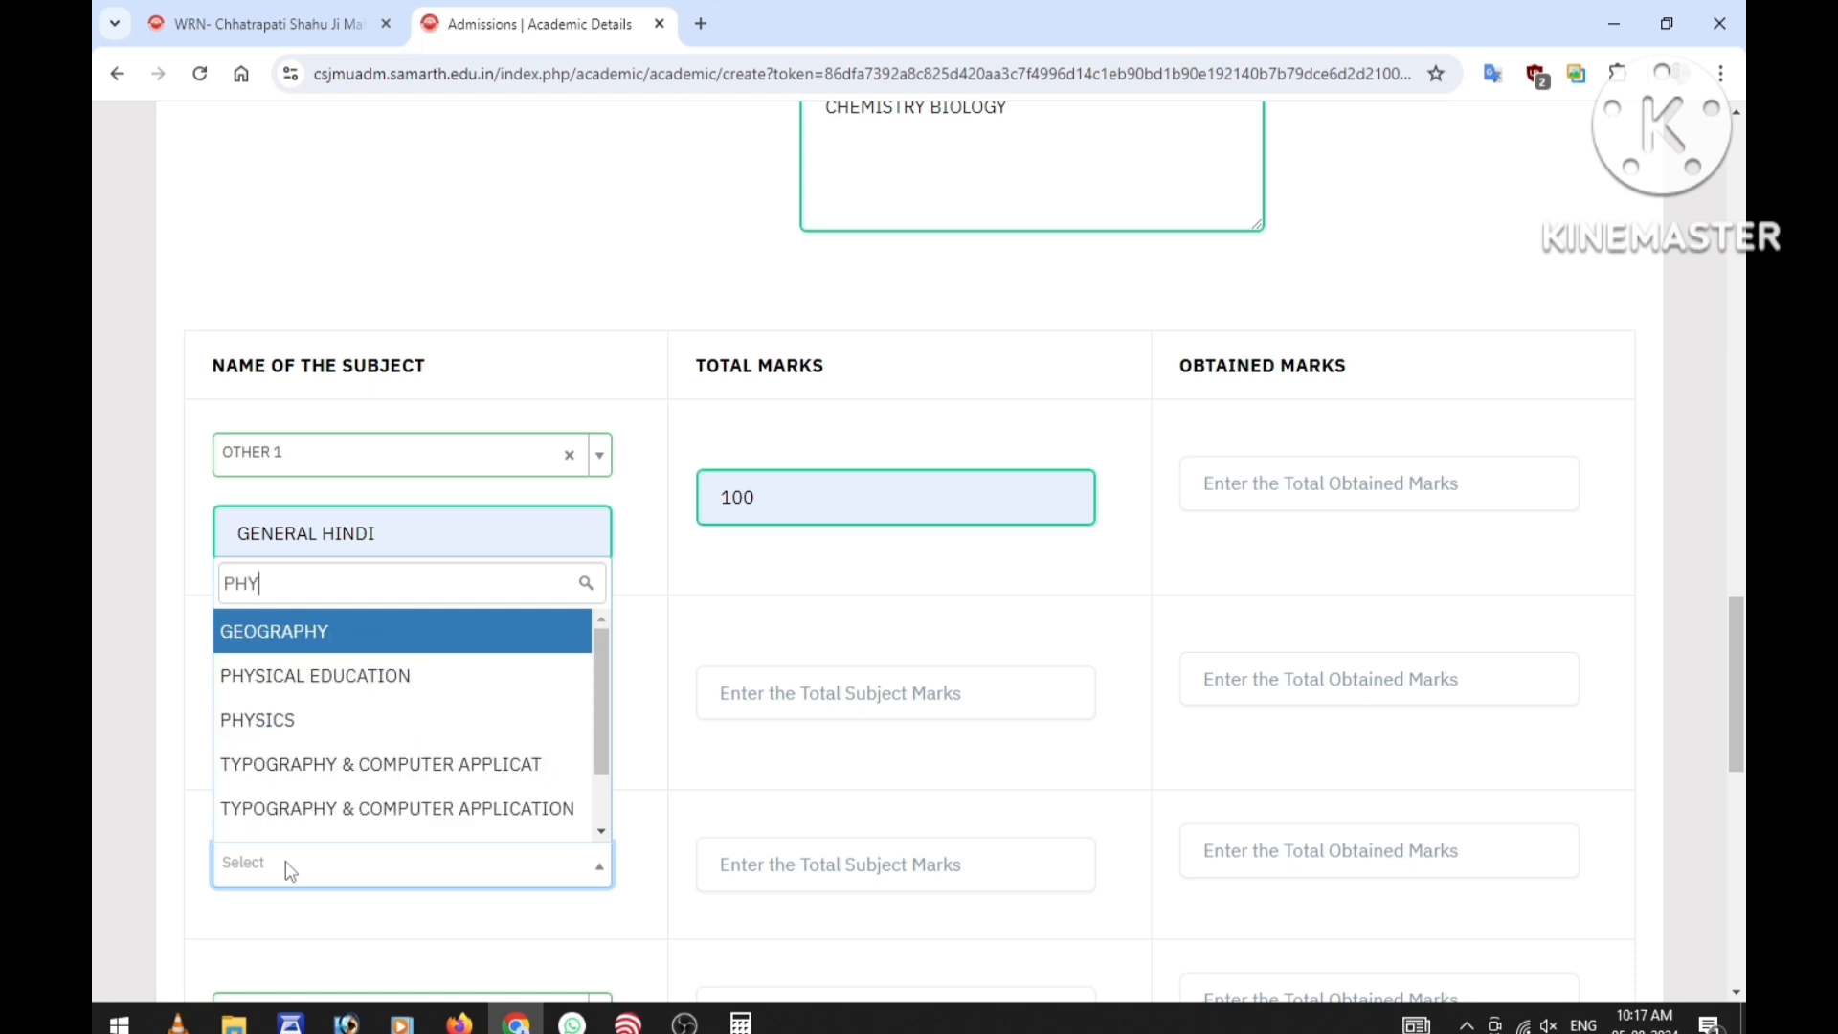
{"action": "left_click", "coordinate": [335, 718]}
{"action": "scroll", "coordinate": [434, 697], "scroll_direction": "down", "scroll_amount": 2}
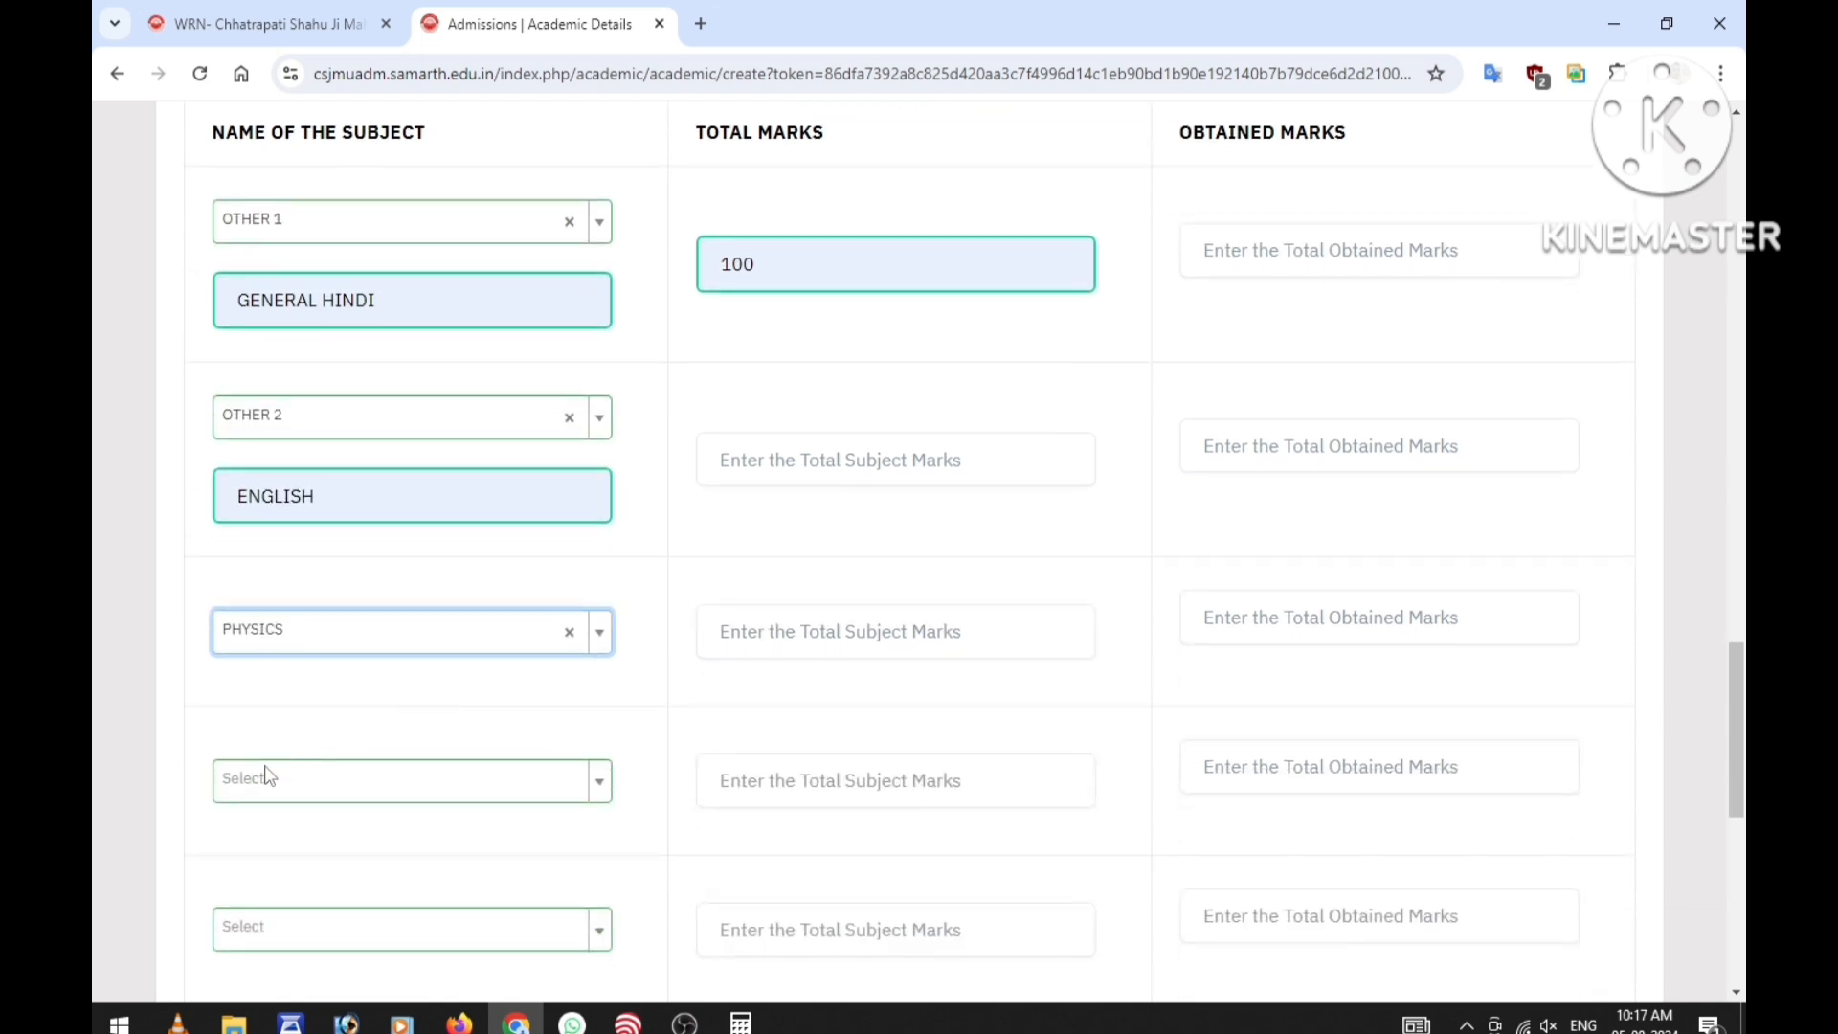
{"action": "left_click", "coordinate": [266, 780]}
{"action": "type", "text": "CHEM"}
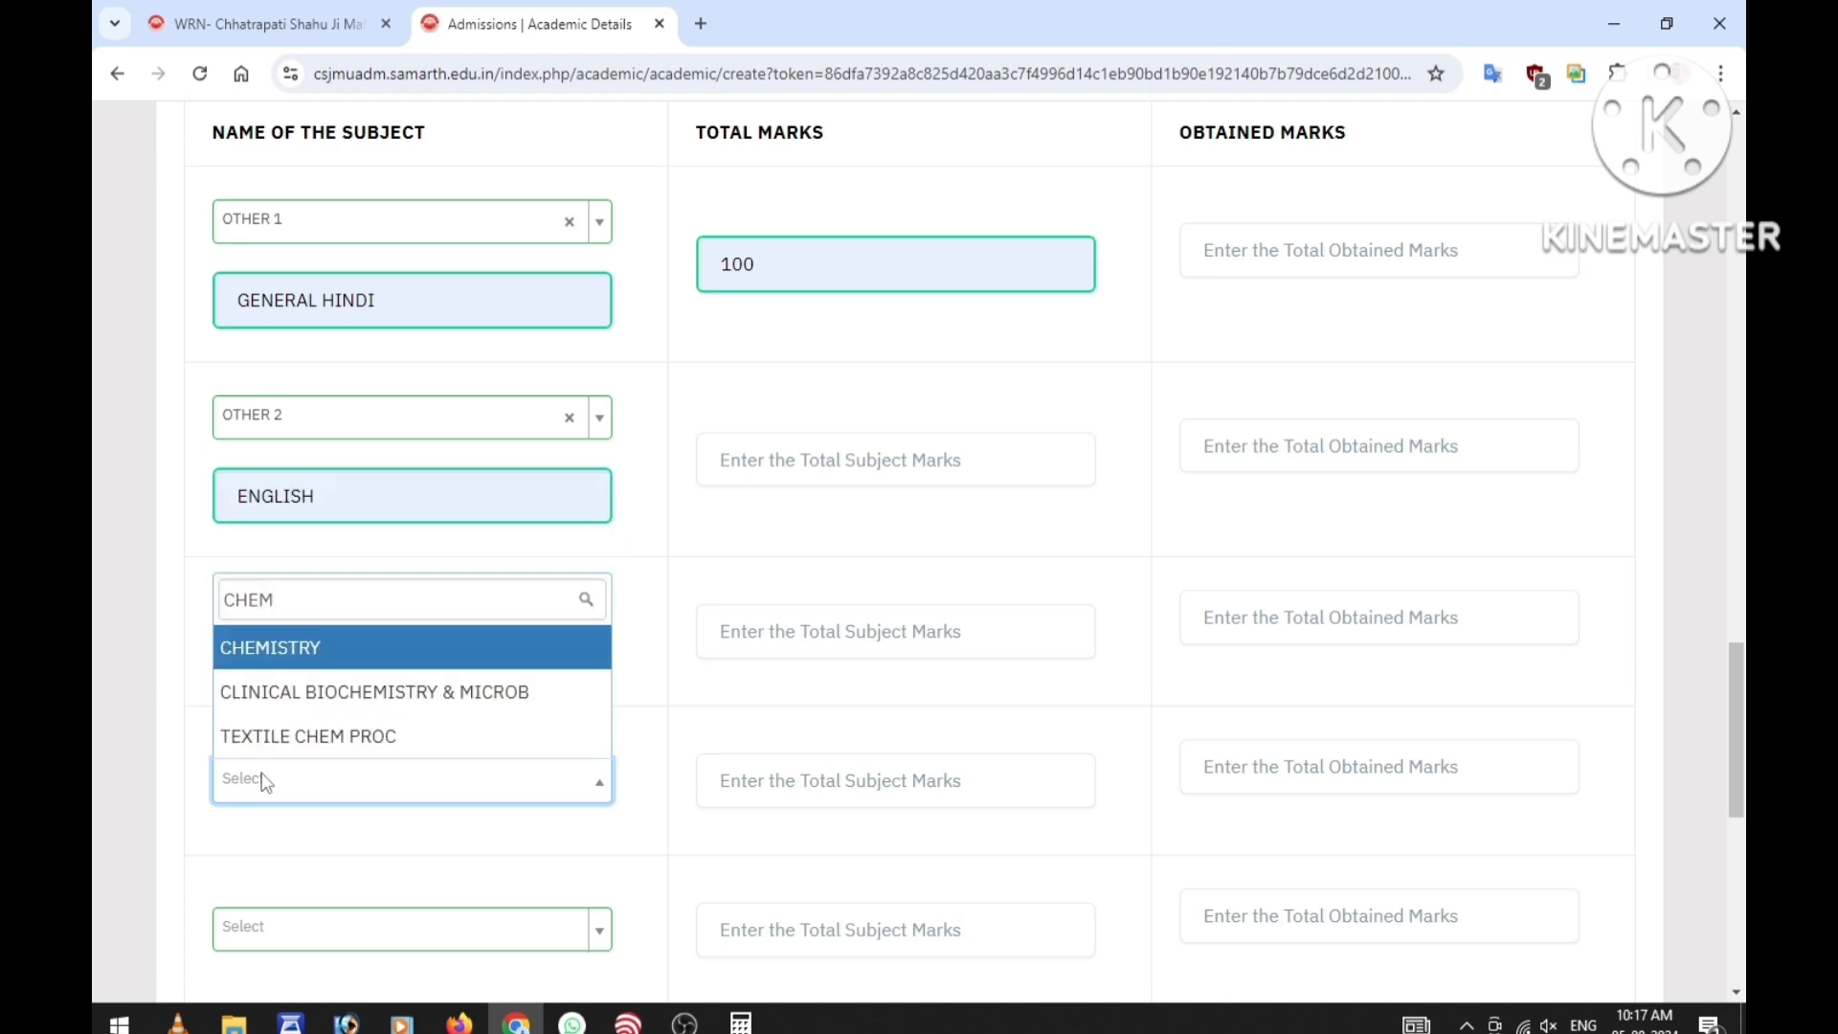
{"action": "left_click", "coordinate": [309, 658]}
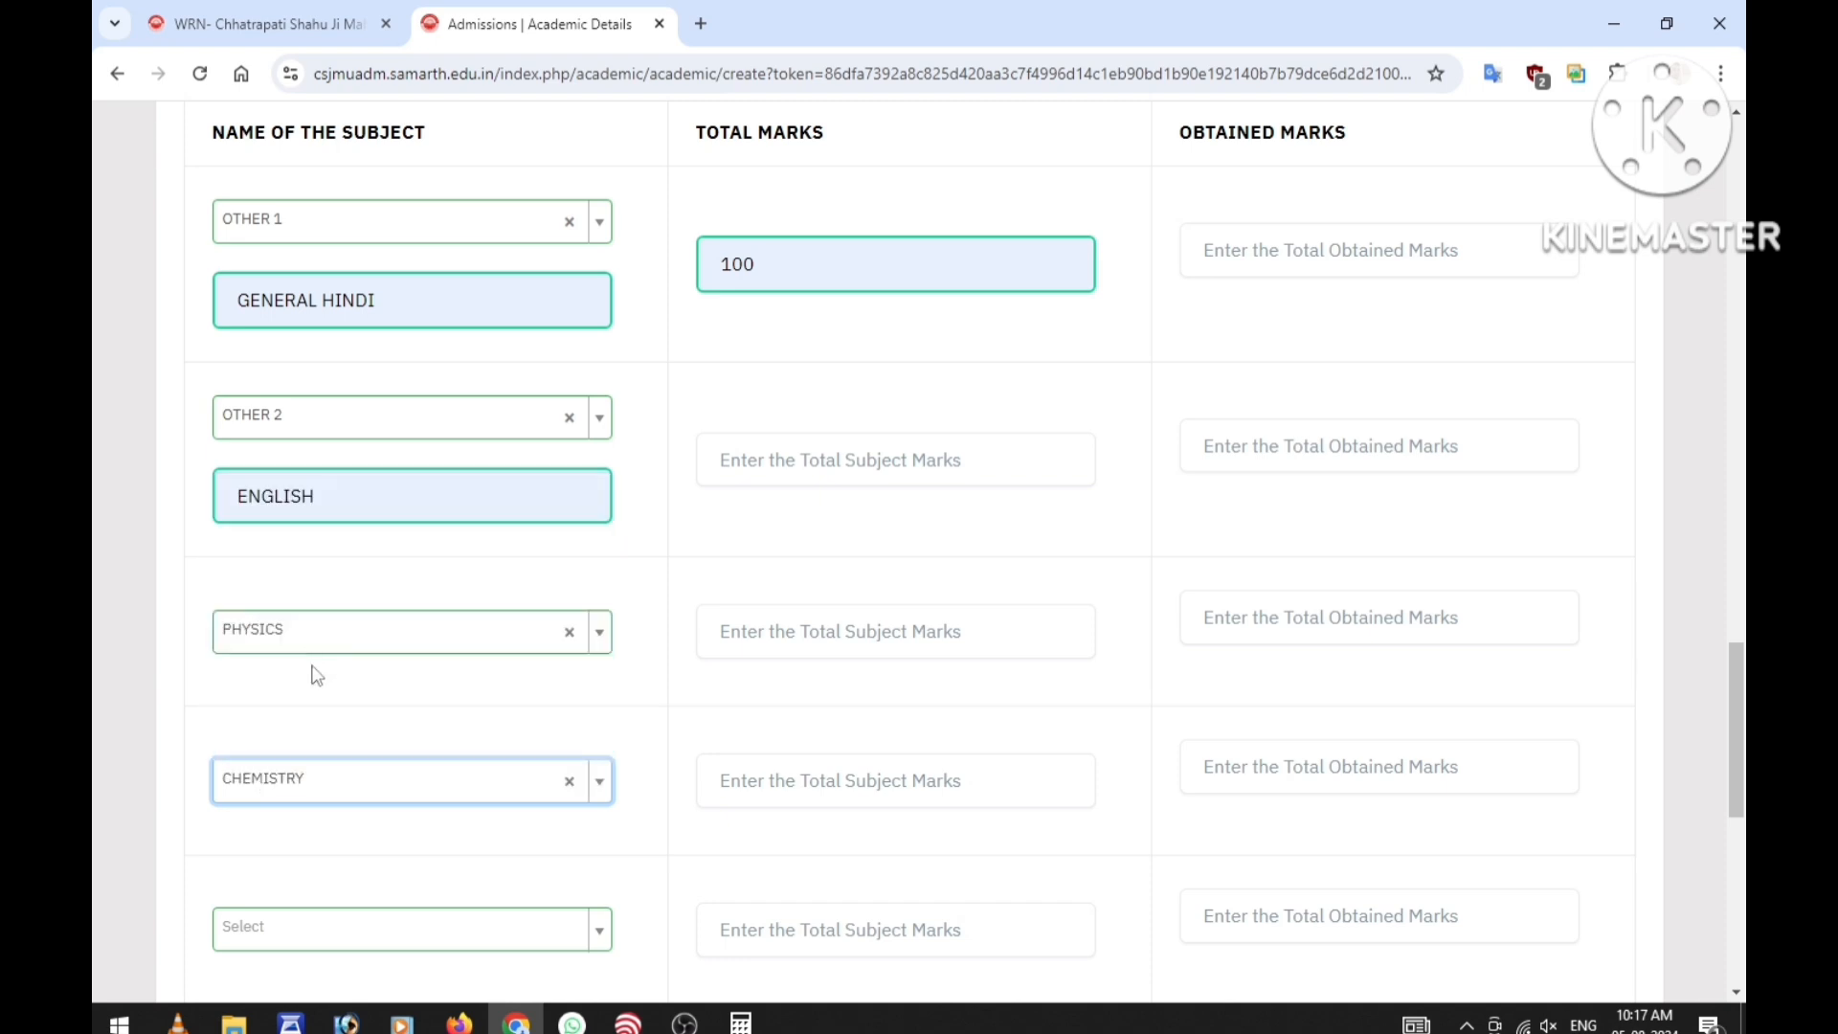
{"action": "scroll", "coordinate": [308, 670], "scroll_direction": "down", "scroll_amount": 2}
{"action": "left_click", "coordinate": [298, 705]}
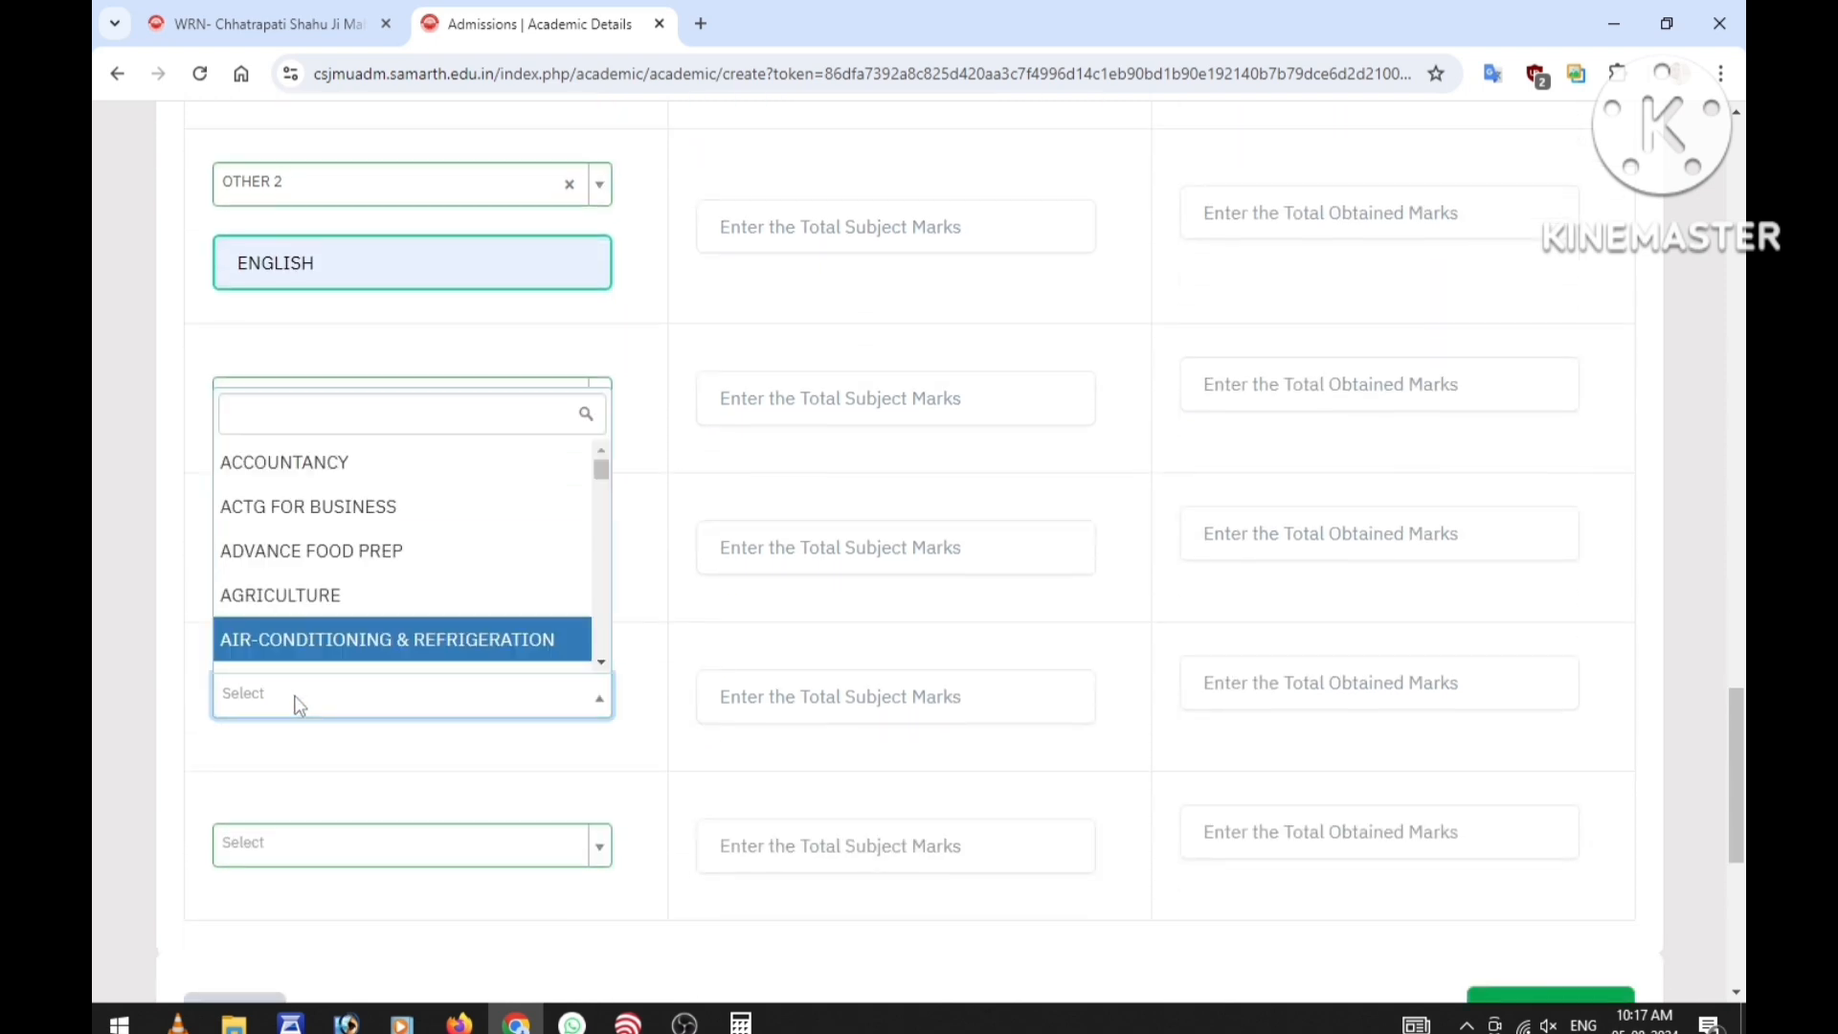
{"action": "type", "text": "BIO"}
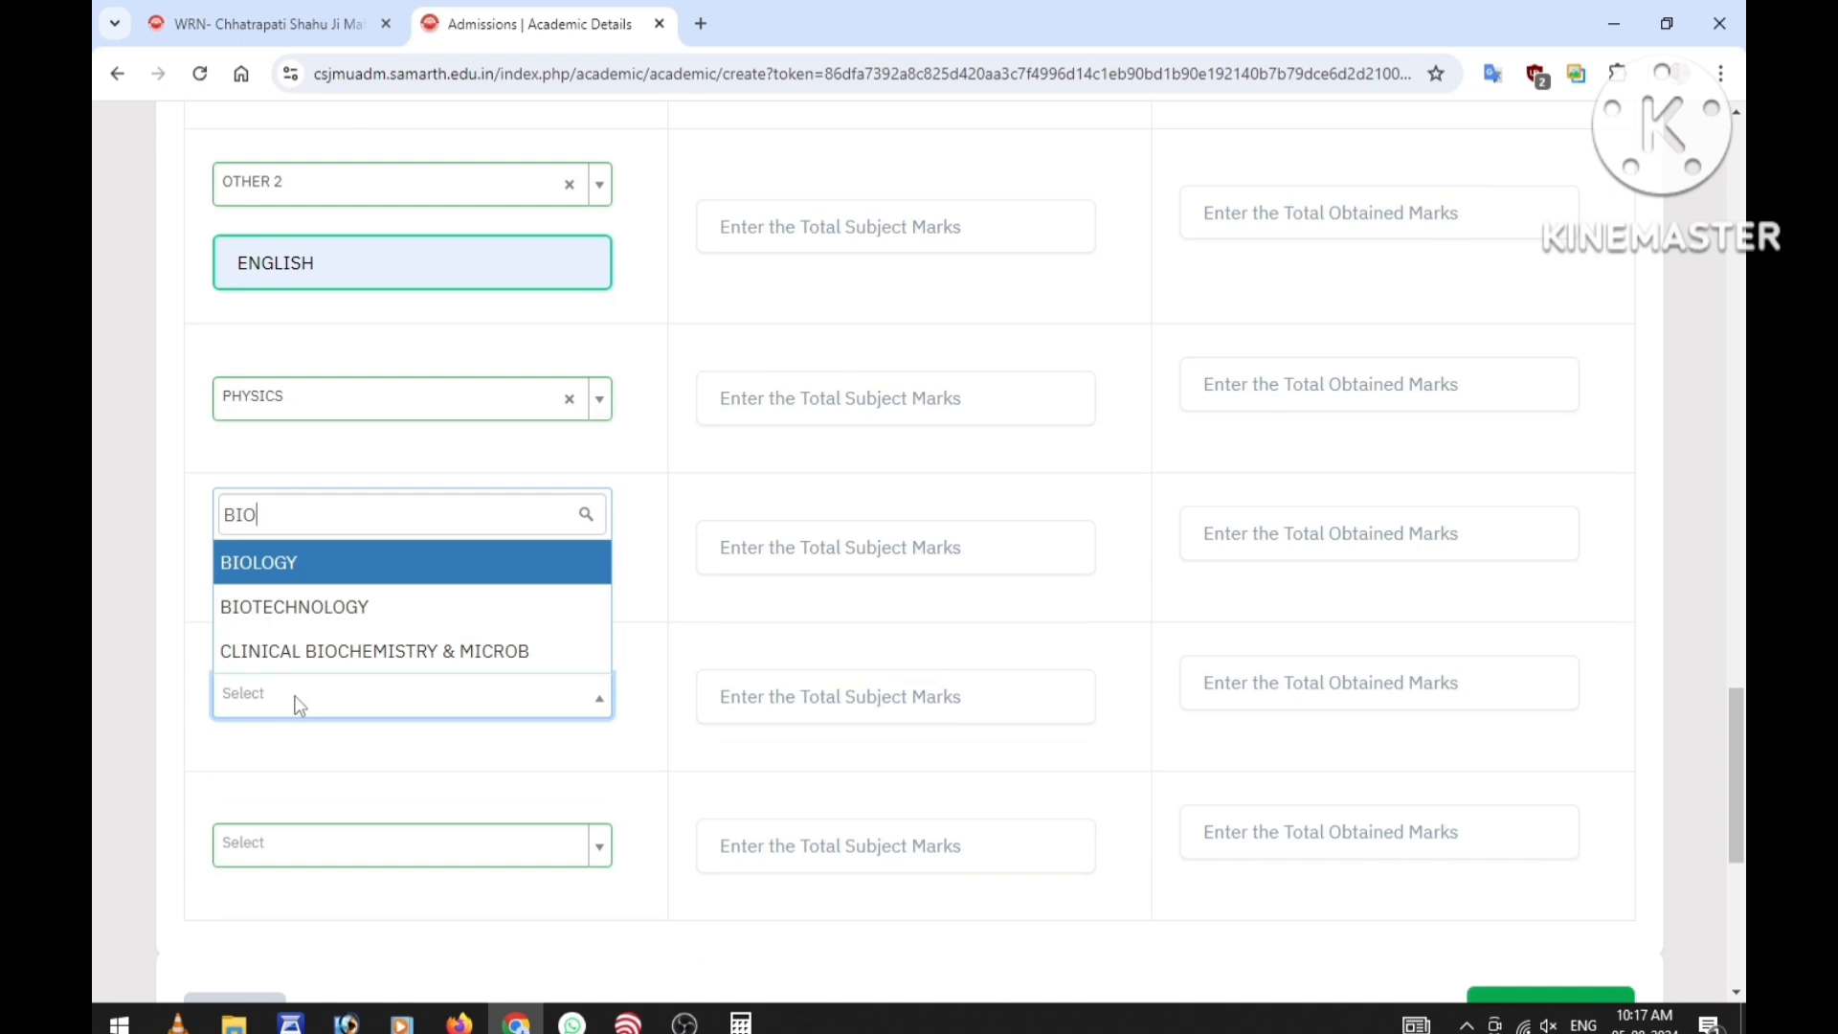
{"action": "key", "text": "Return"}
Enter 100 as total marks for English, Physics, Chemistry and Biology
{"action": "scroll", "coordinate": [298, 705], "scroll_direction": "up", "scroll_amount": 1}
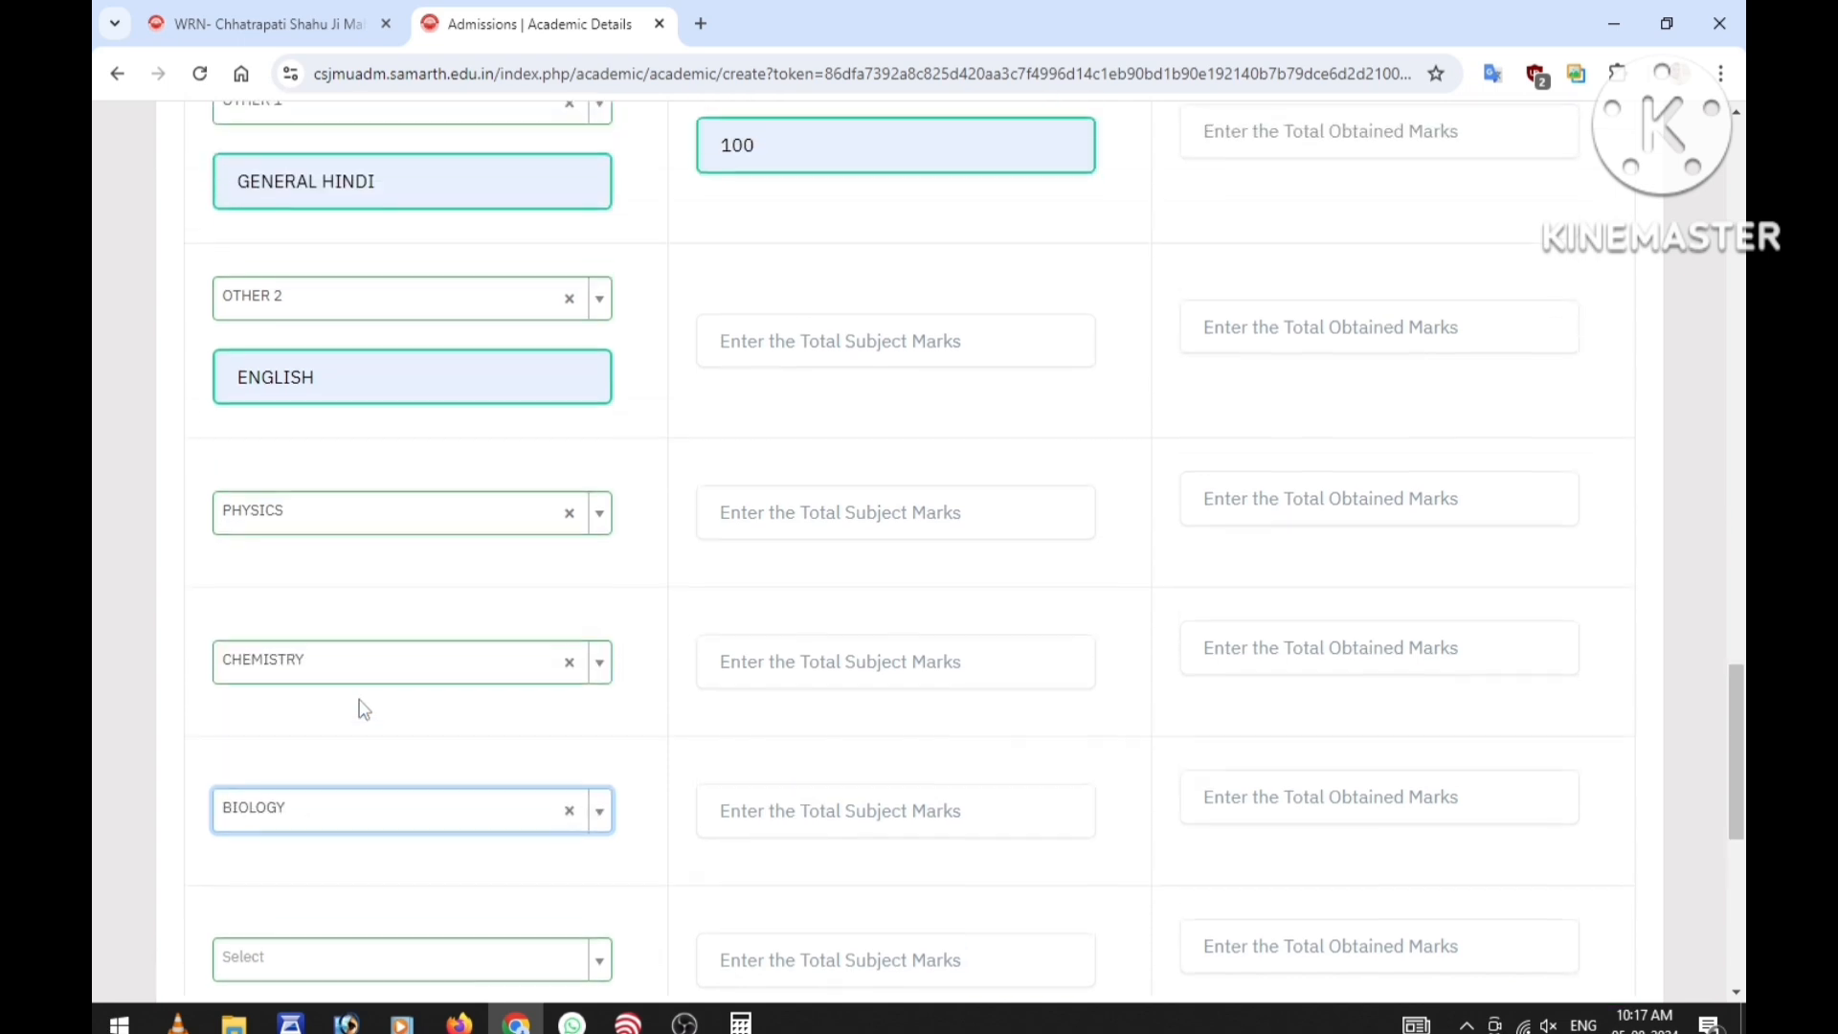
{"action": "left_click", "coordinate": [818, 362]}
{"action": "left_click", "coordinate": [832, 407]}
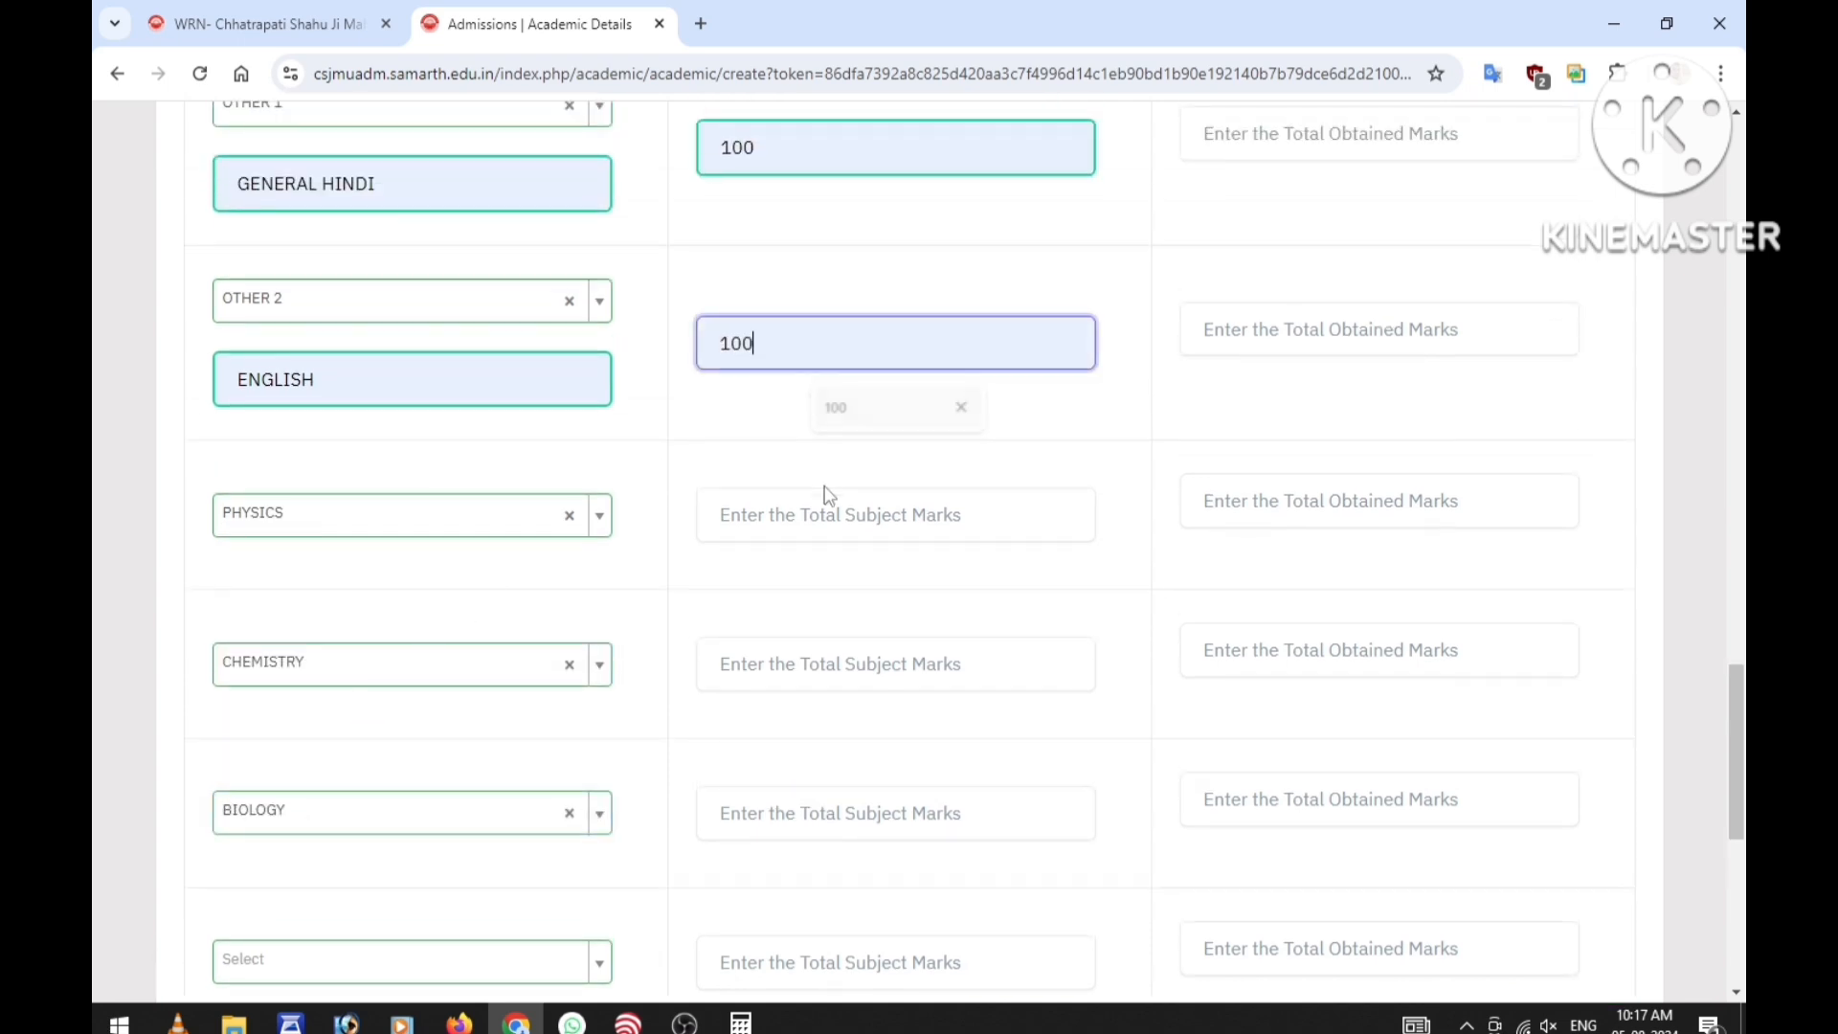
{"action": "left_click", "coordinate": [820, 508]}
{"action": "left_click", "coordinate": [837, 568]}
{"action": "left_click", "coordinate": [811, 662]}
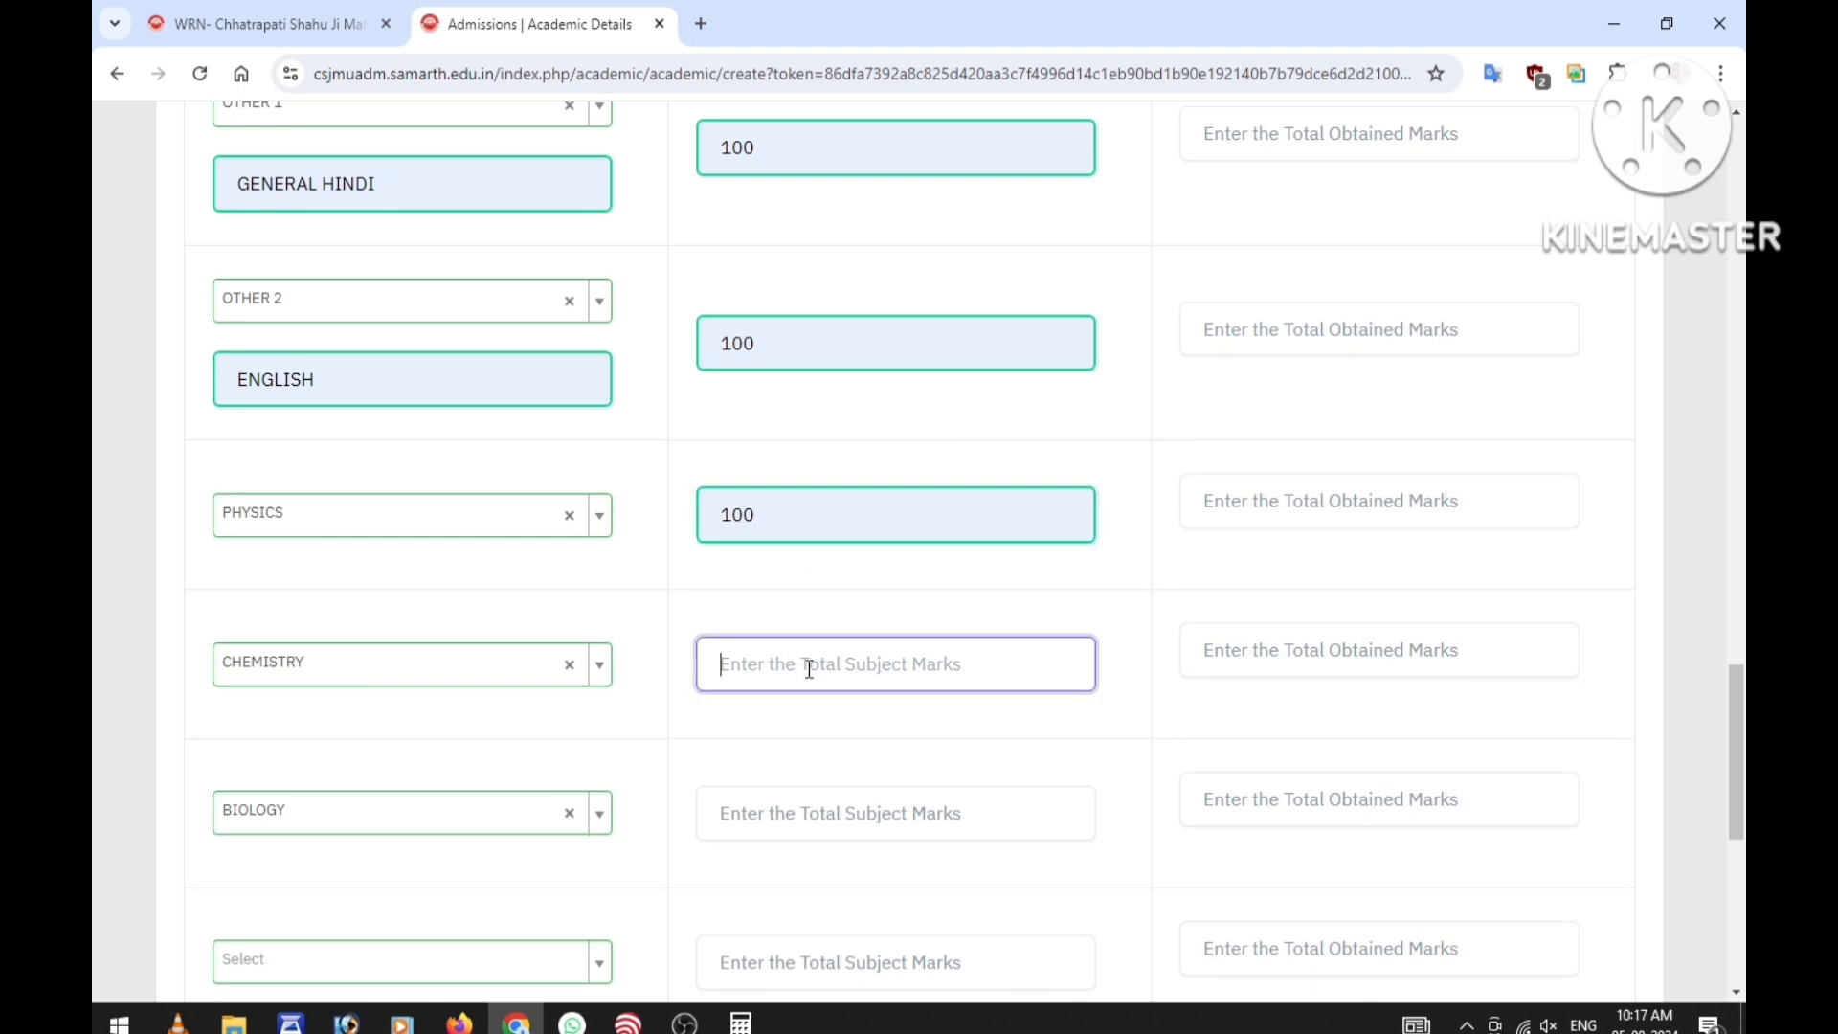
{"action": "left_click", "coordinate": [836, 739]}
{"action": "left_click", "coordinate": [804, 819]}
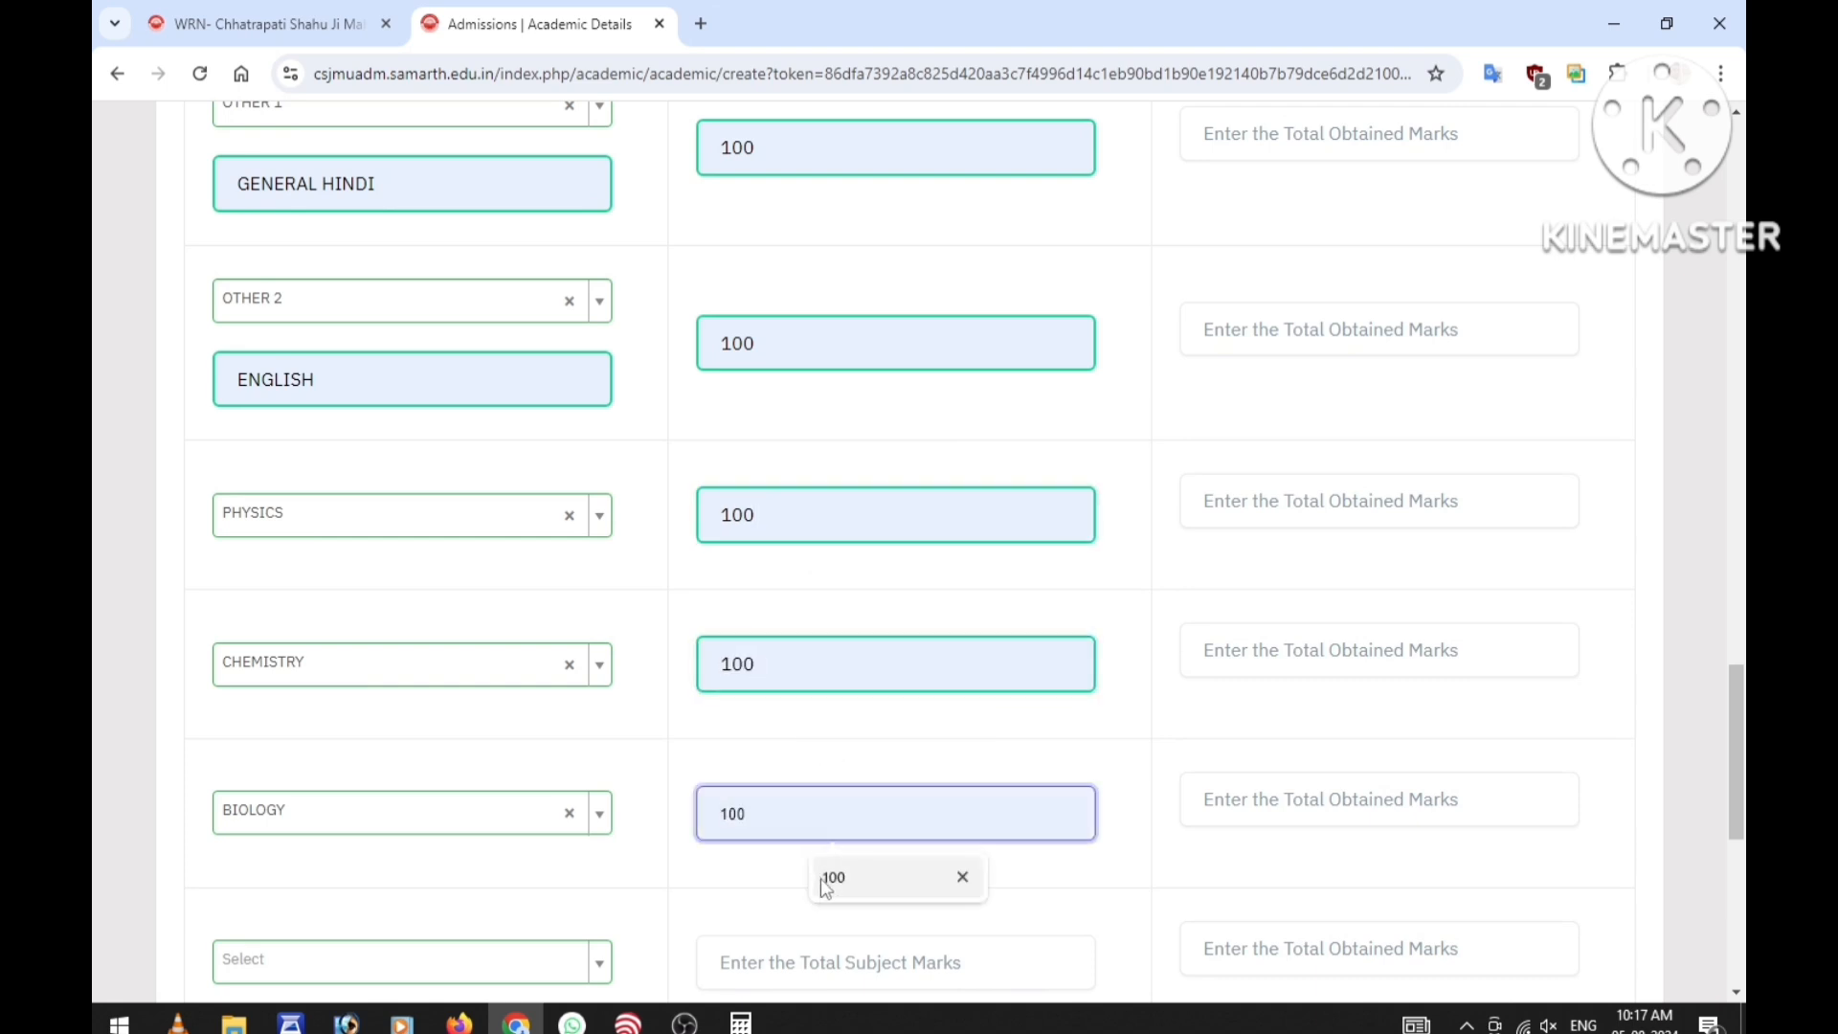
{"action": "left_click", "coordinate": [821, 866]}
Enter obtained marks 76, 70, 75, 60 and 67 for Hindi, English, Physics, Chemistry, Biology
{"action": "scroll", "coordinate": [821, 839], "scroll_direction": "down", "scroll_amount": 1}
{"action": "scroll", "coordinate": [821, 839], "scroll_direction": "up", "scroll_amount": 3}
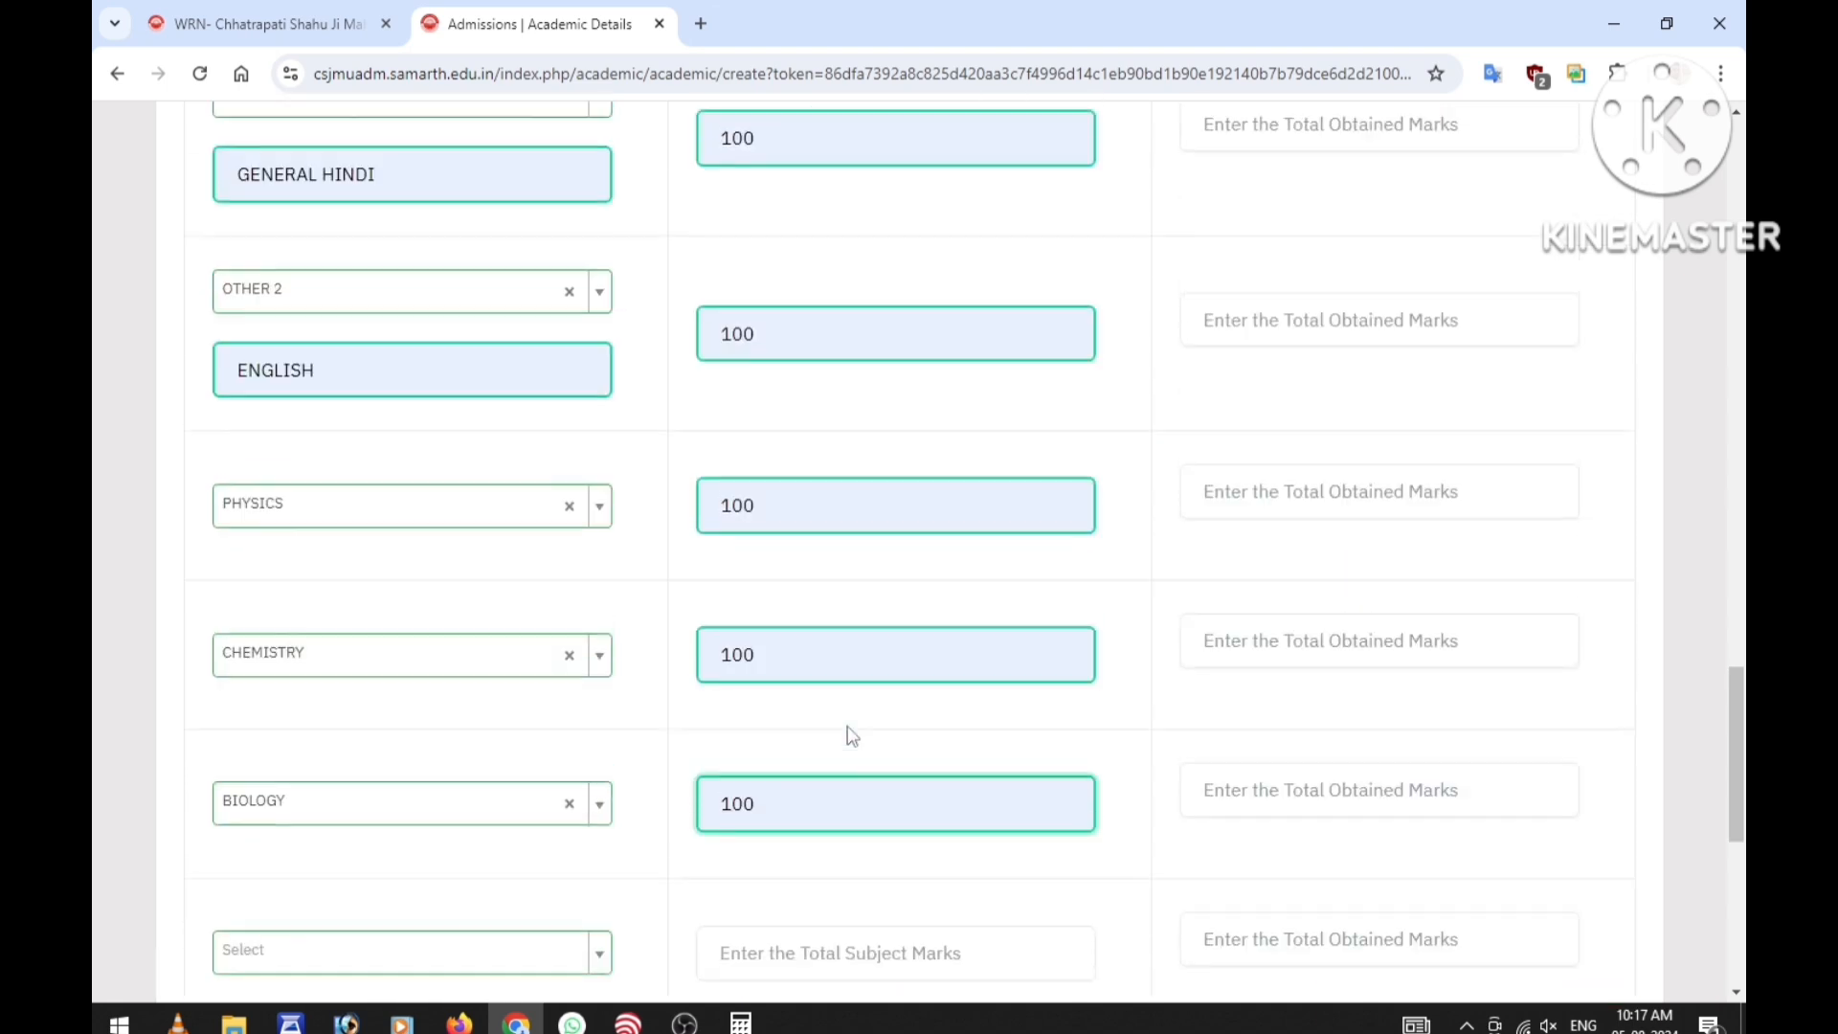
{"action": "left_click", "coordinate": [1336, 369]}
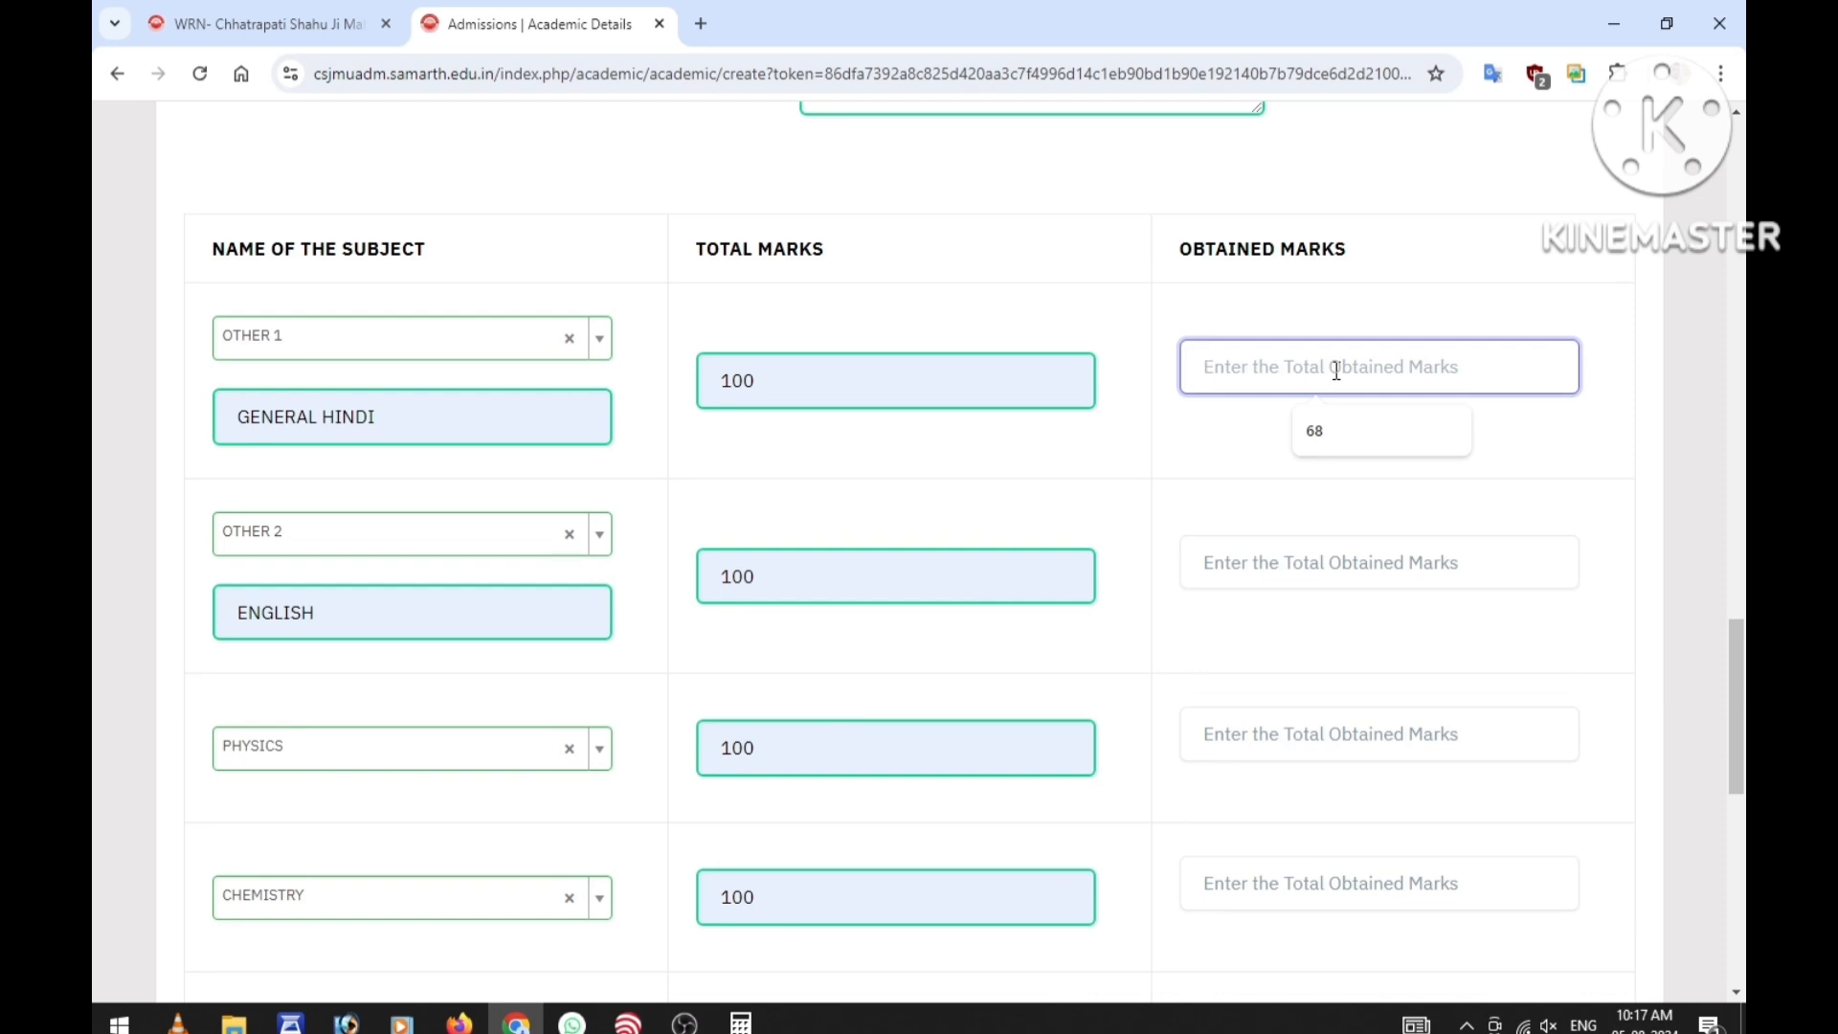
{"action": "type", "text": "76"}
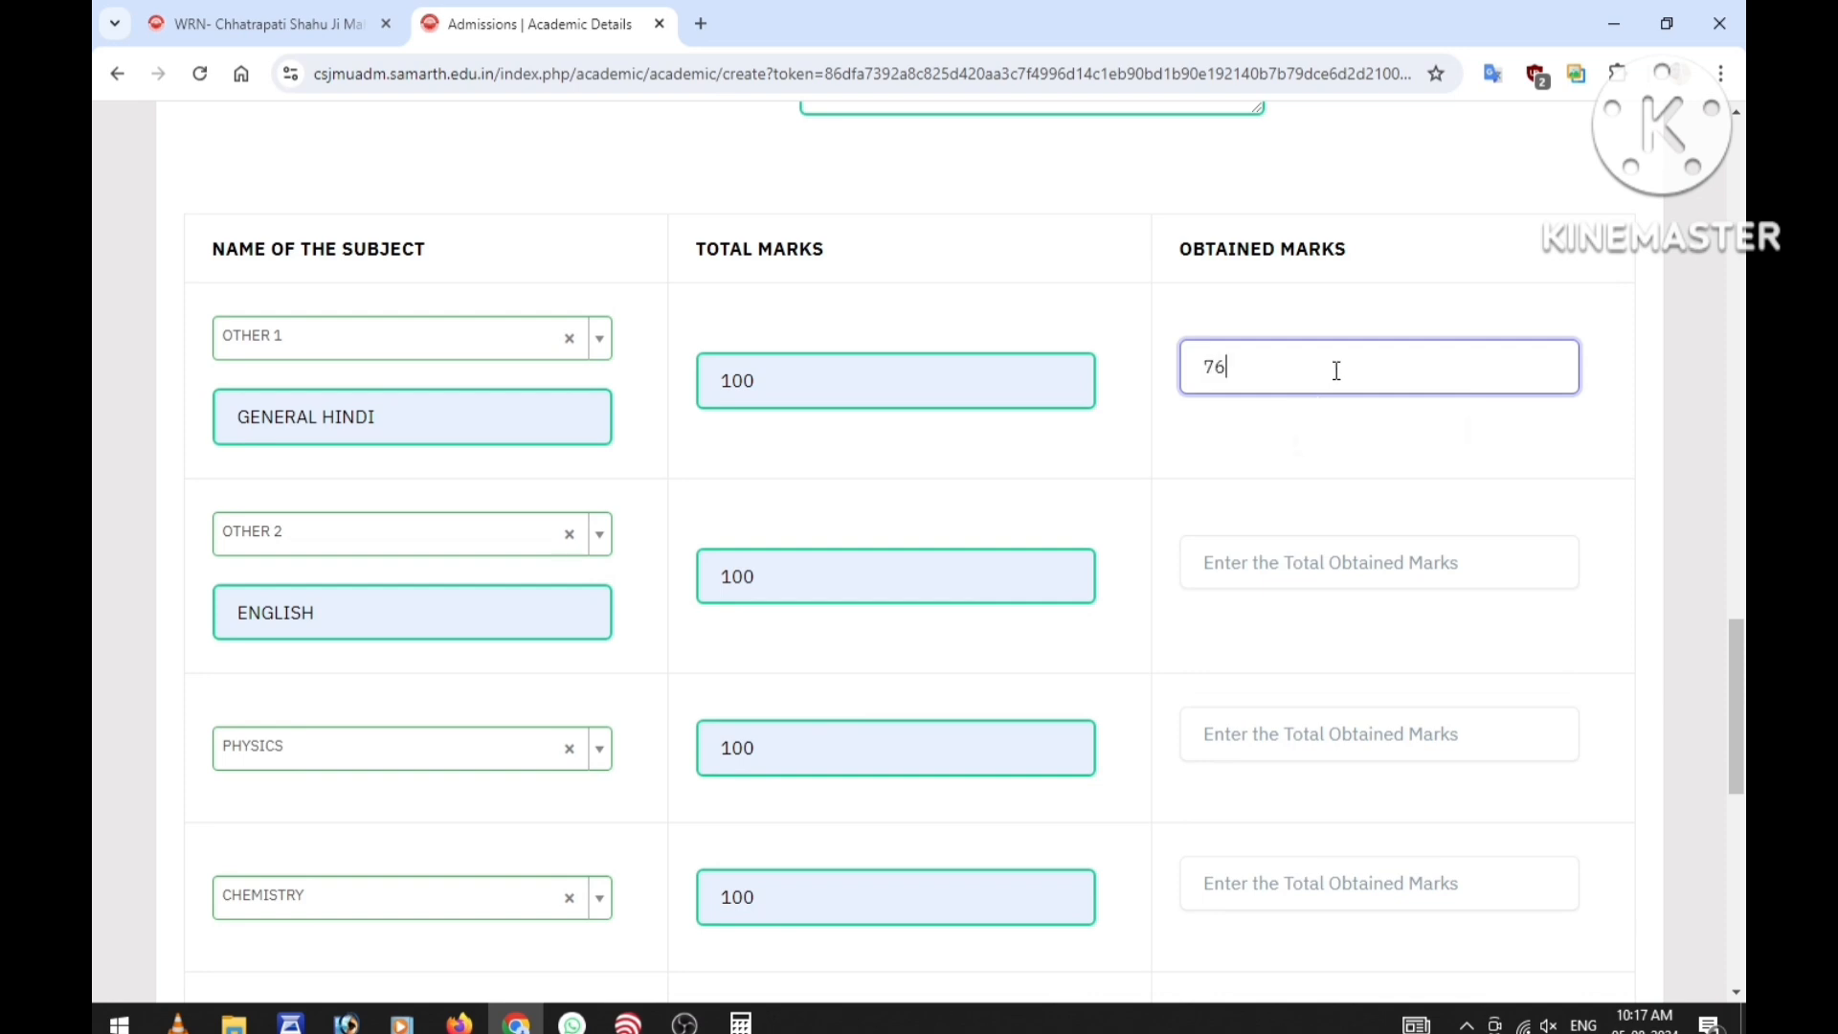
{"action": "left_click", "coordinate": [1294, 561]}
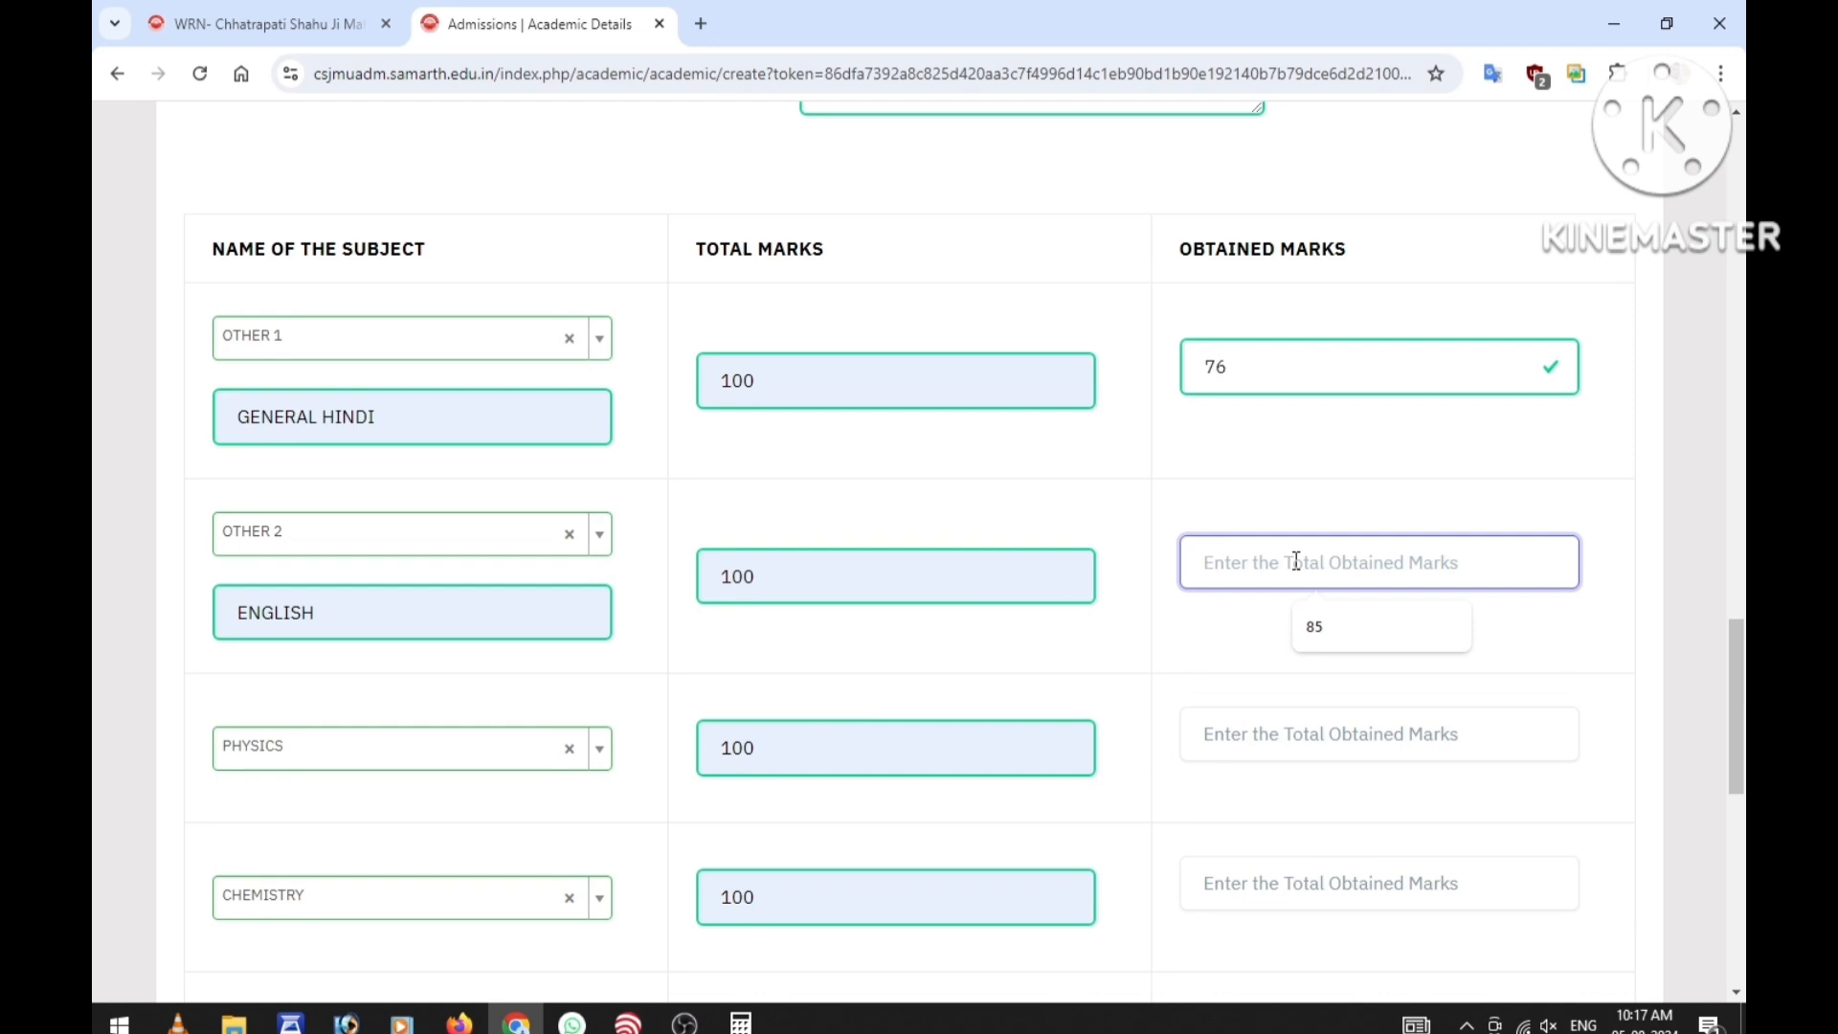
{"action": "type", "text": "70"}
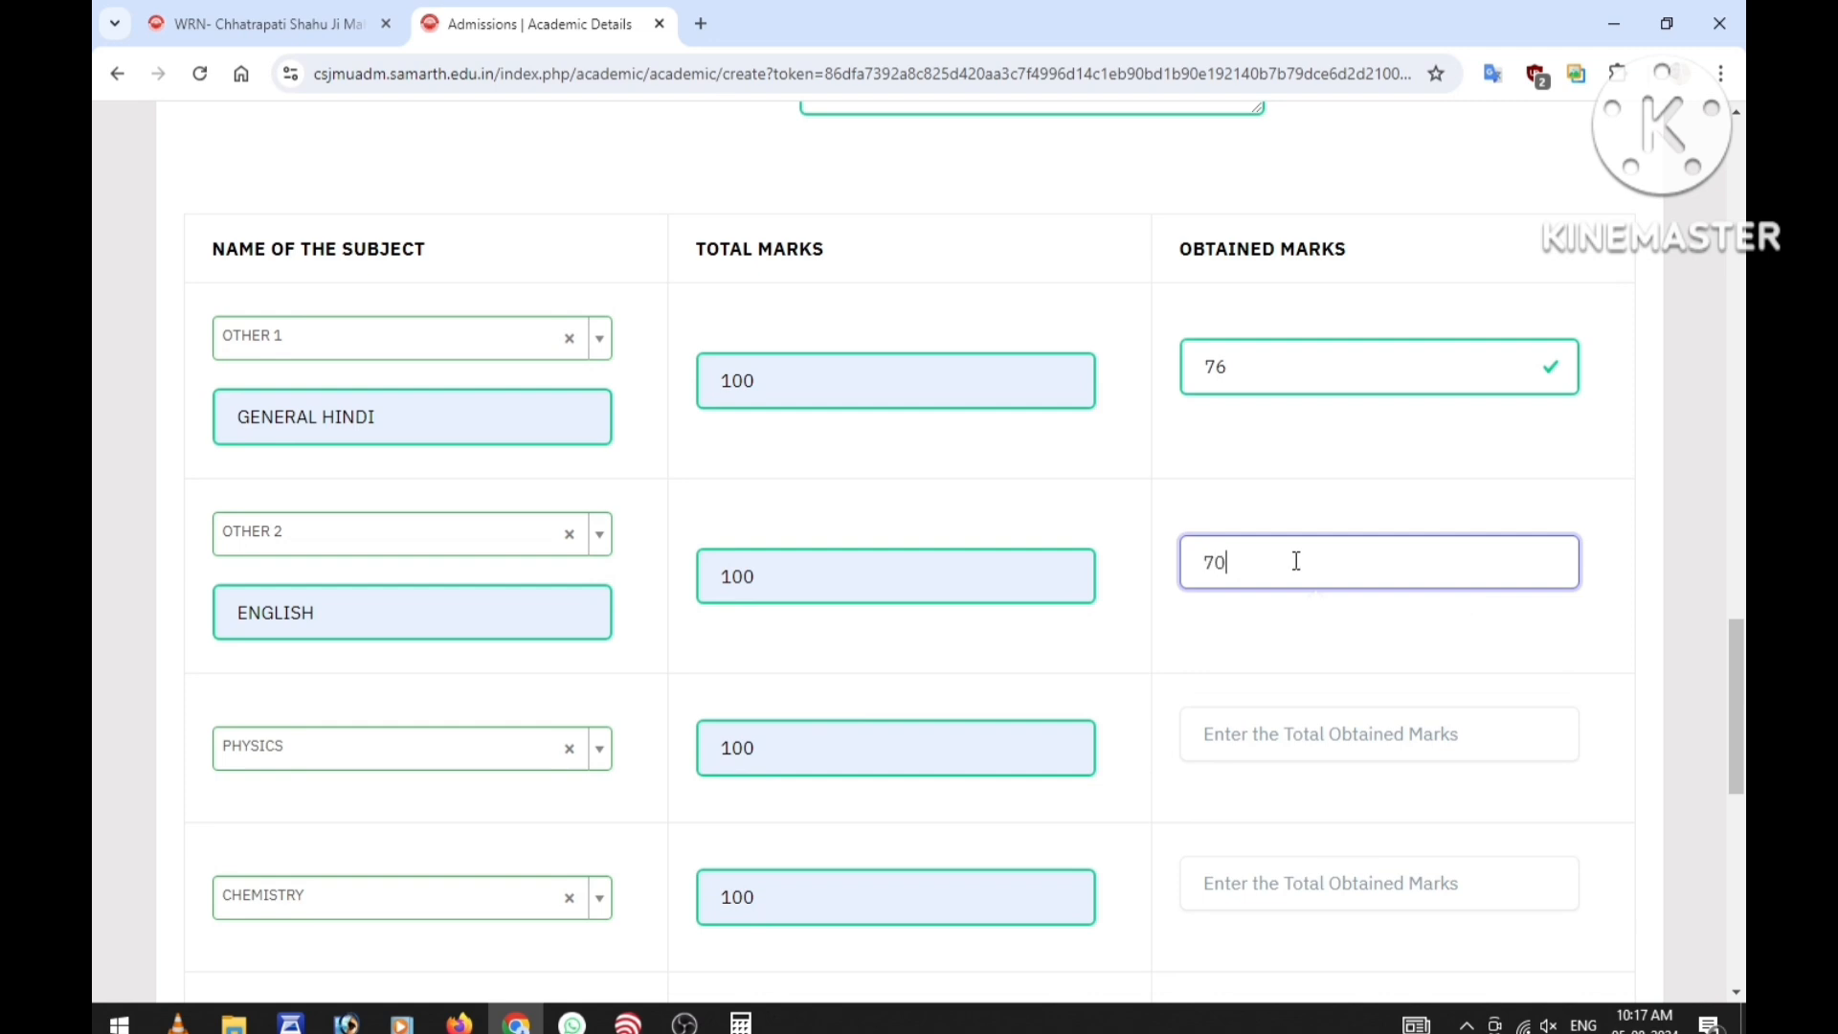
{"action": "left_click", "coordinate": [1228, 744]}
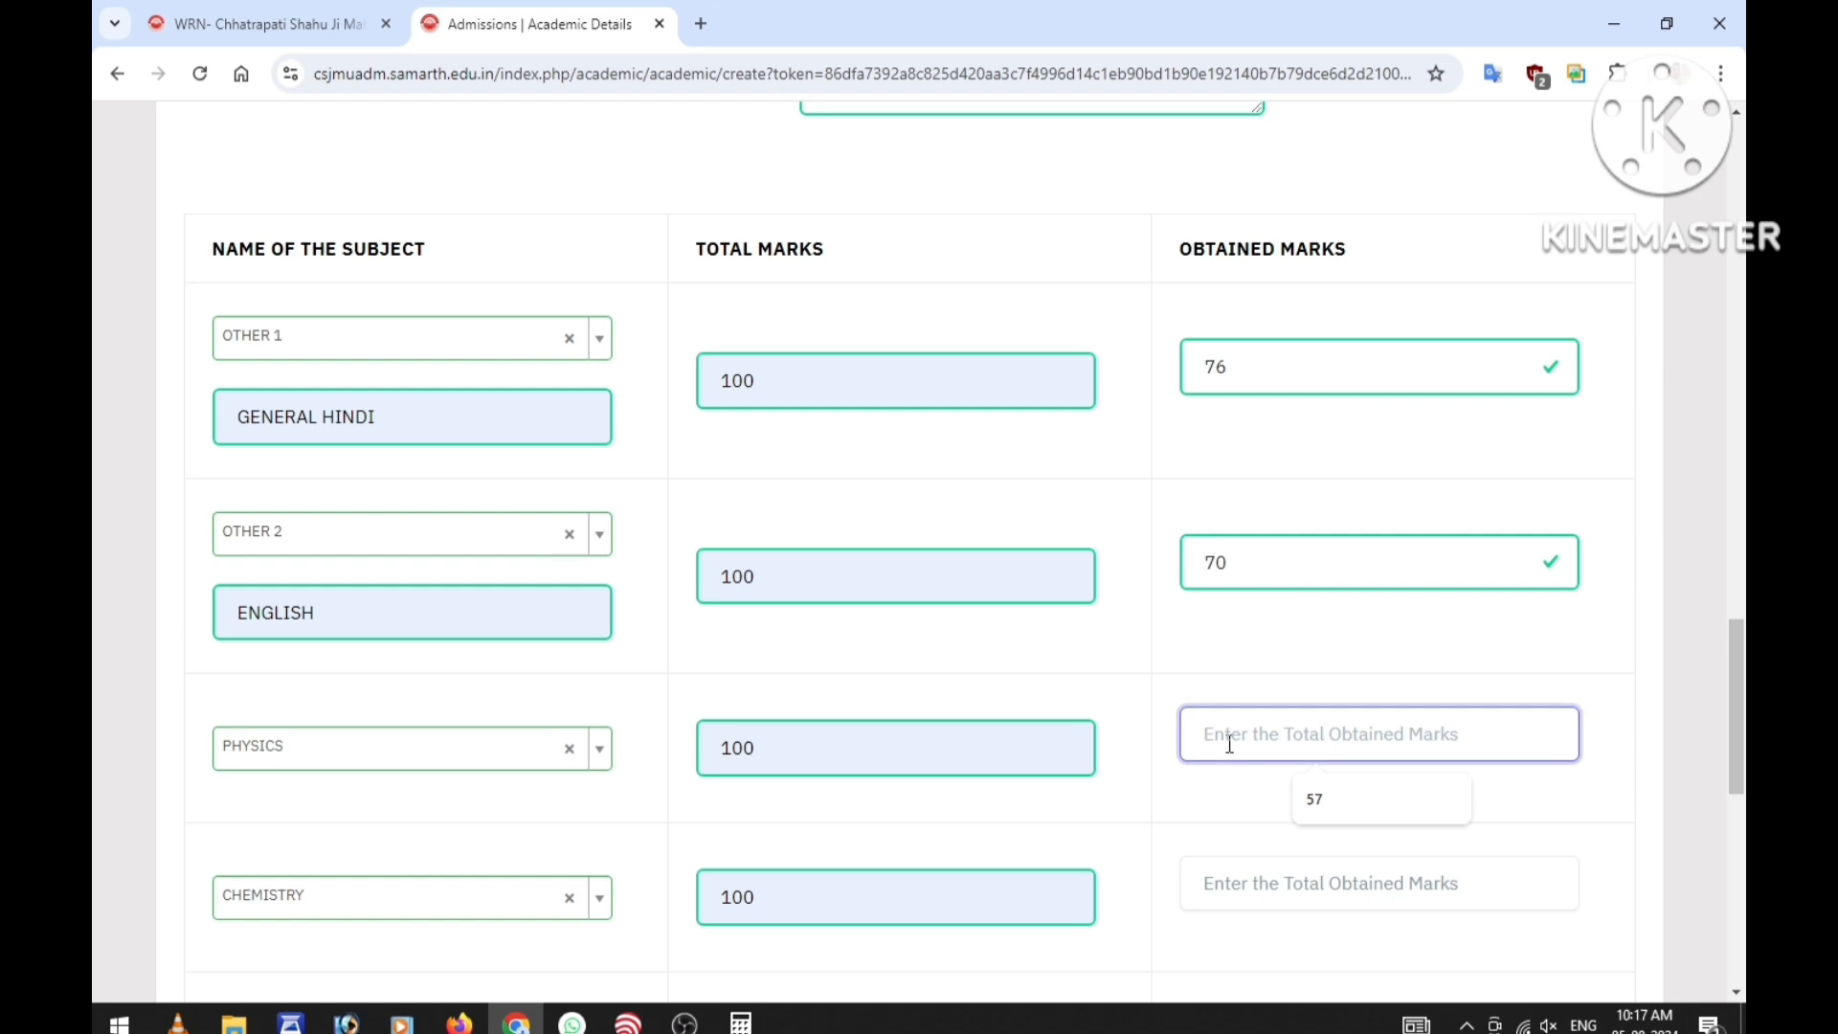
{"action": "type", "text": "75"}
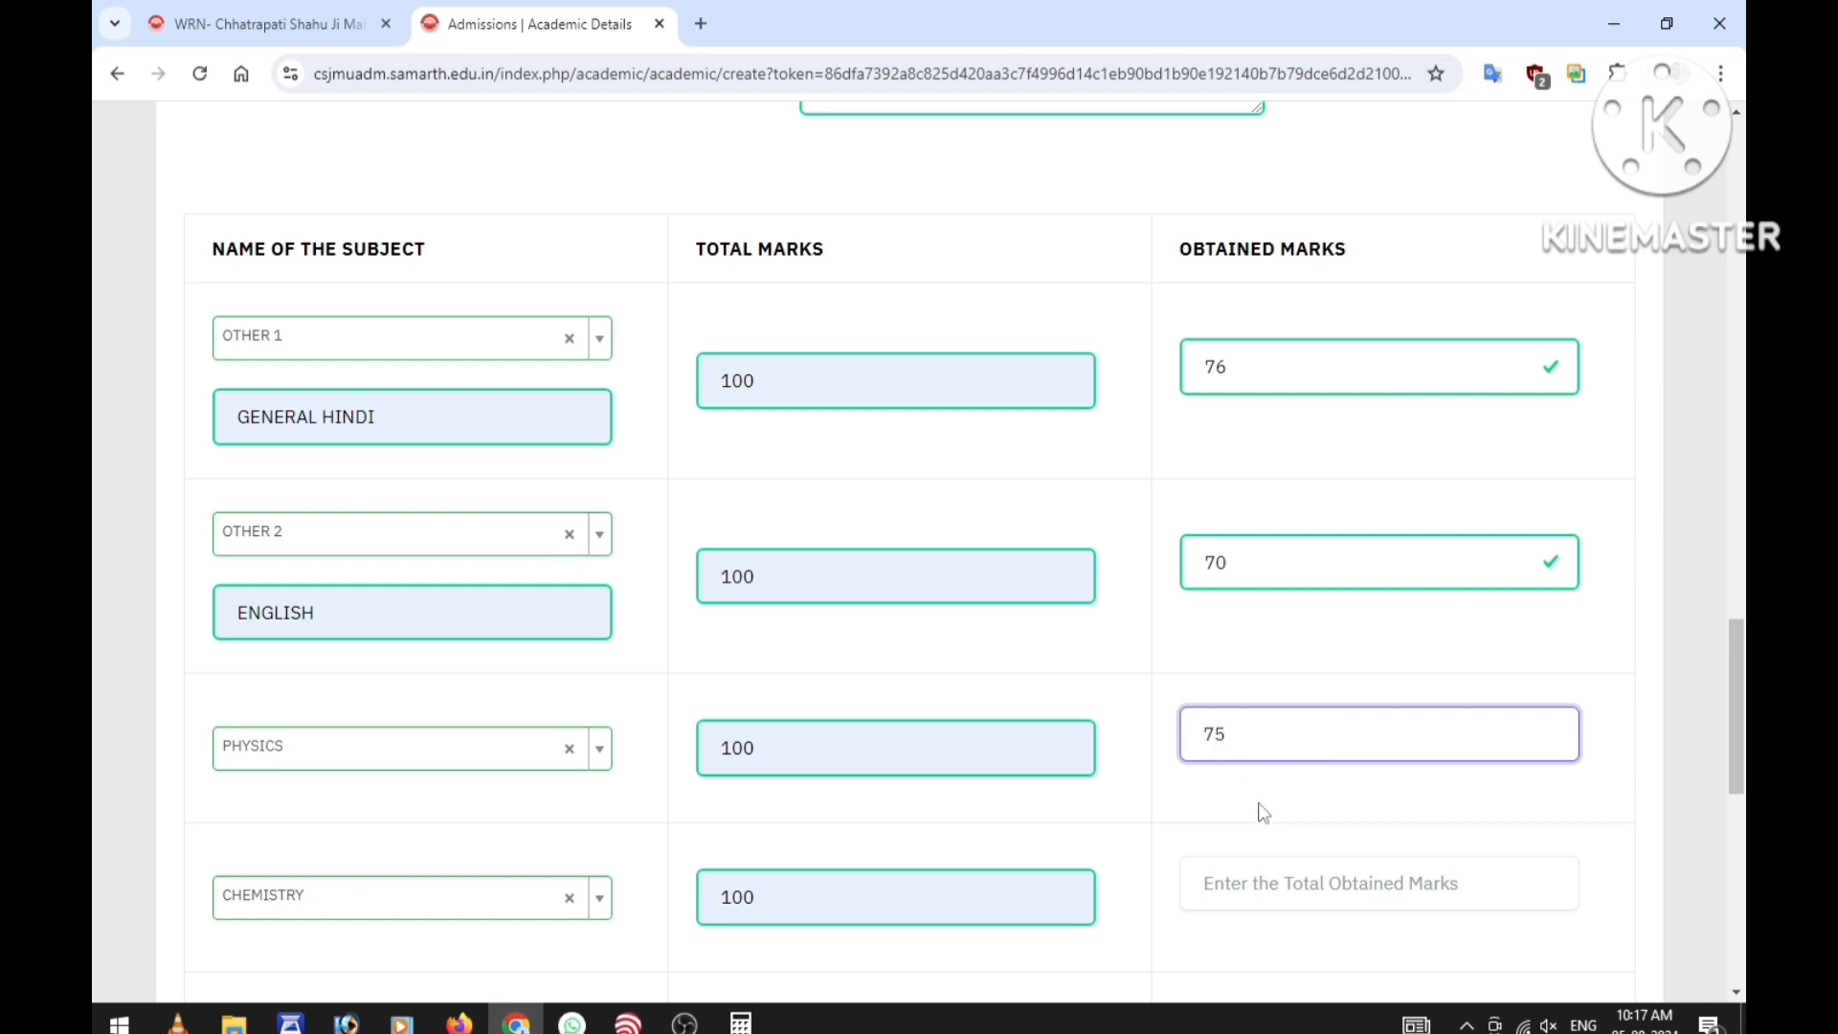
{"action": "left_click", "coordinate": [1291, 880]}
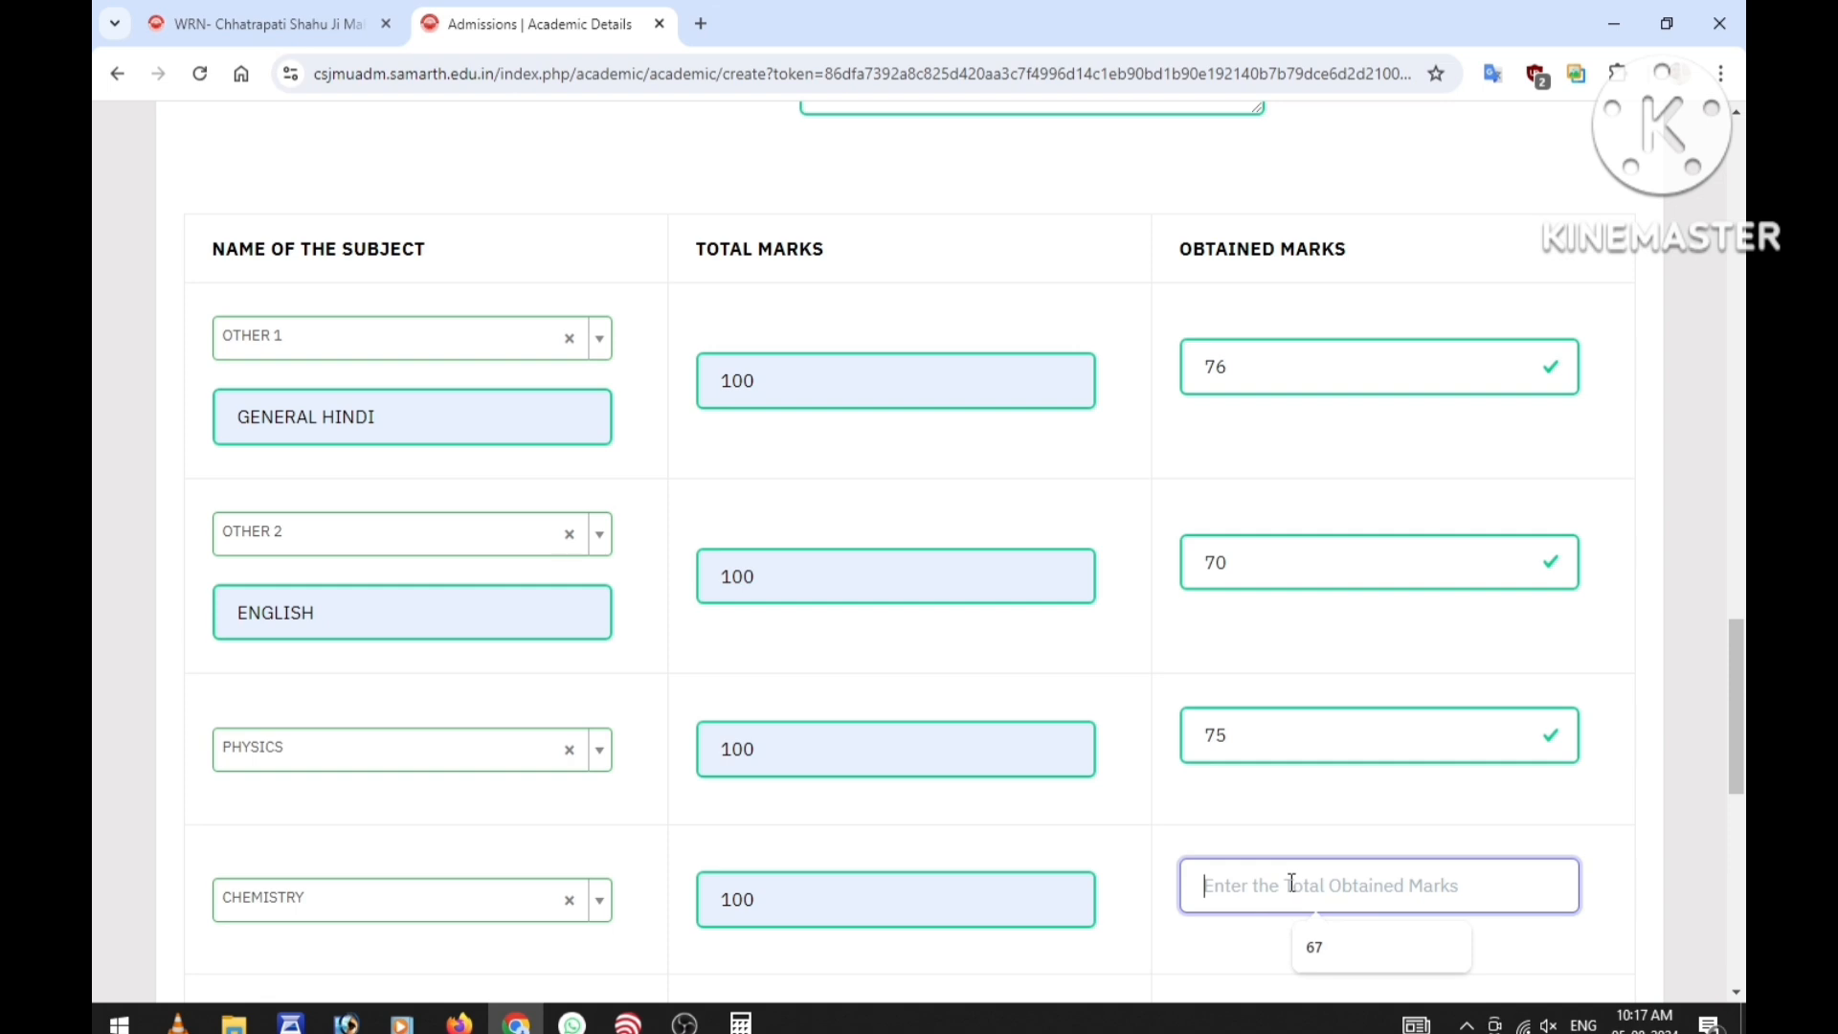
{"action": "type", "text": "60"}
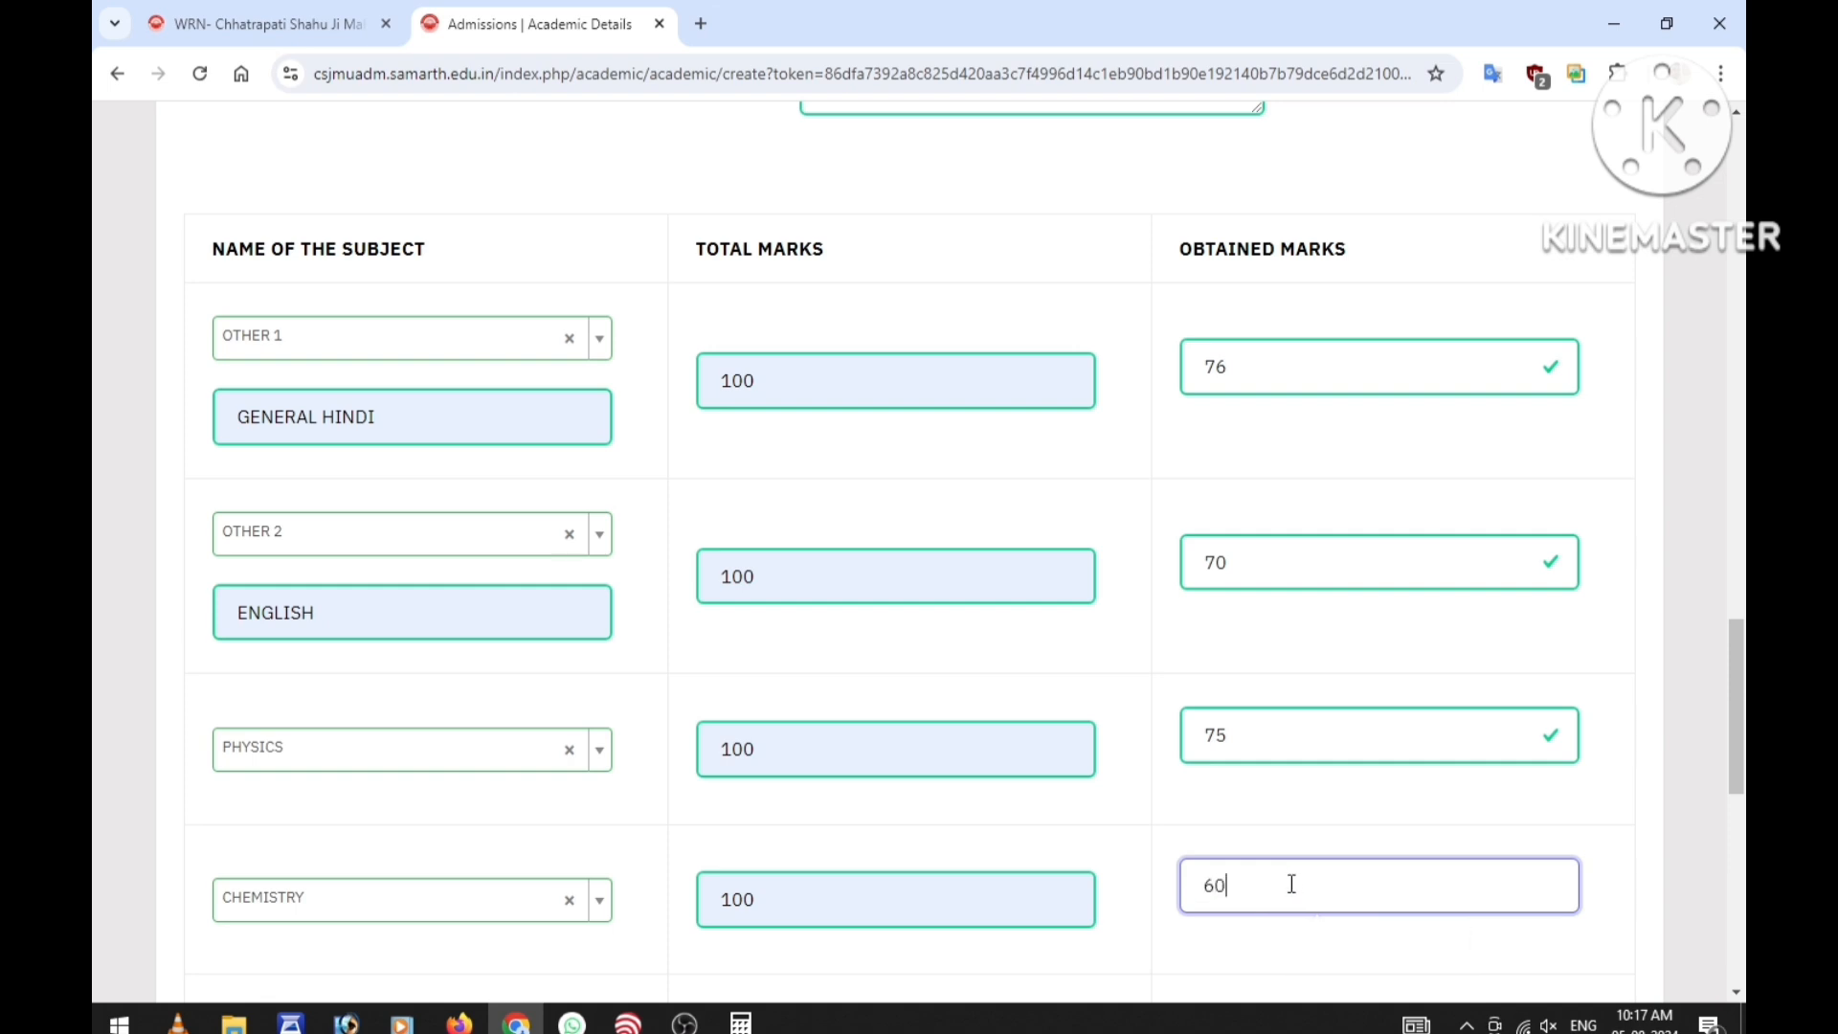
{"action": "scroll", "coordinate": [1292, 883], "scroll_direction": "down", "scroll_amount": 1}
{"action": "left_click", "coordinate": [1276, 917]}
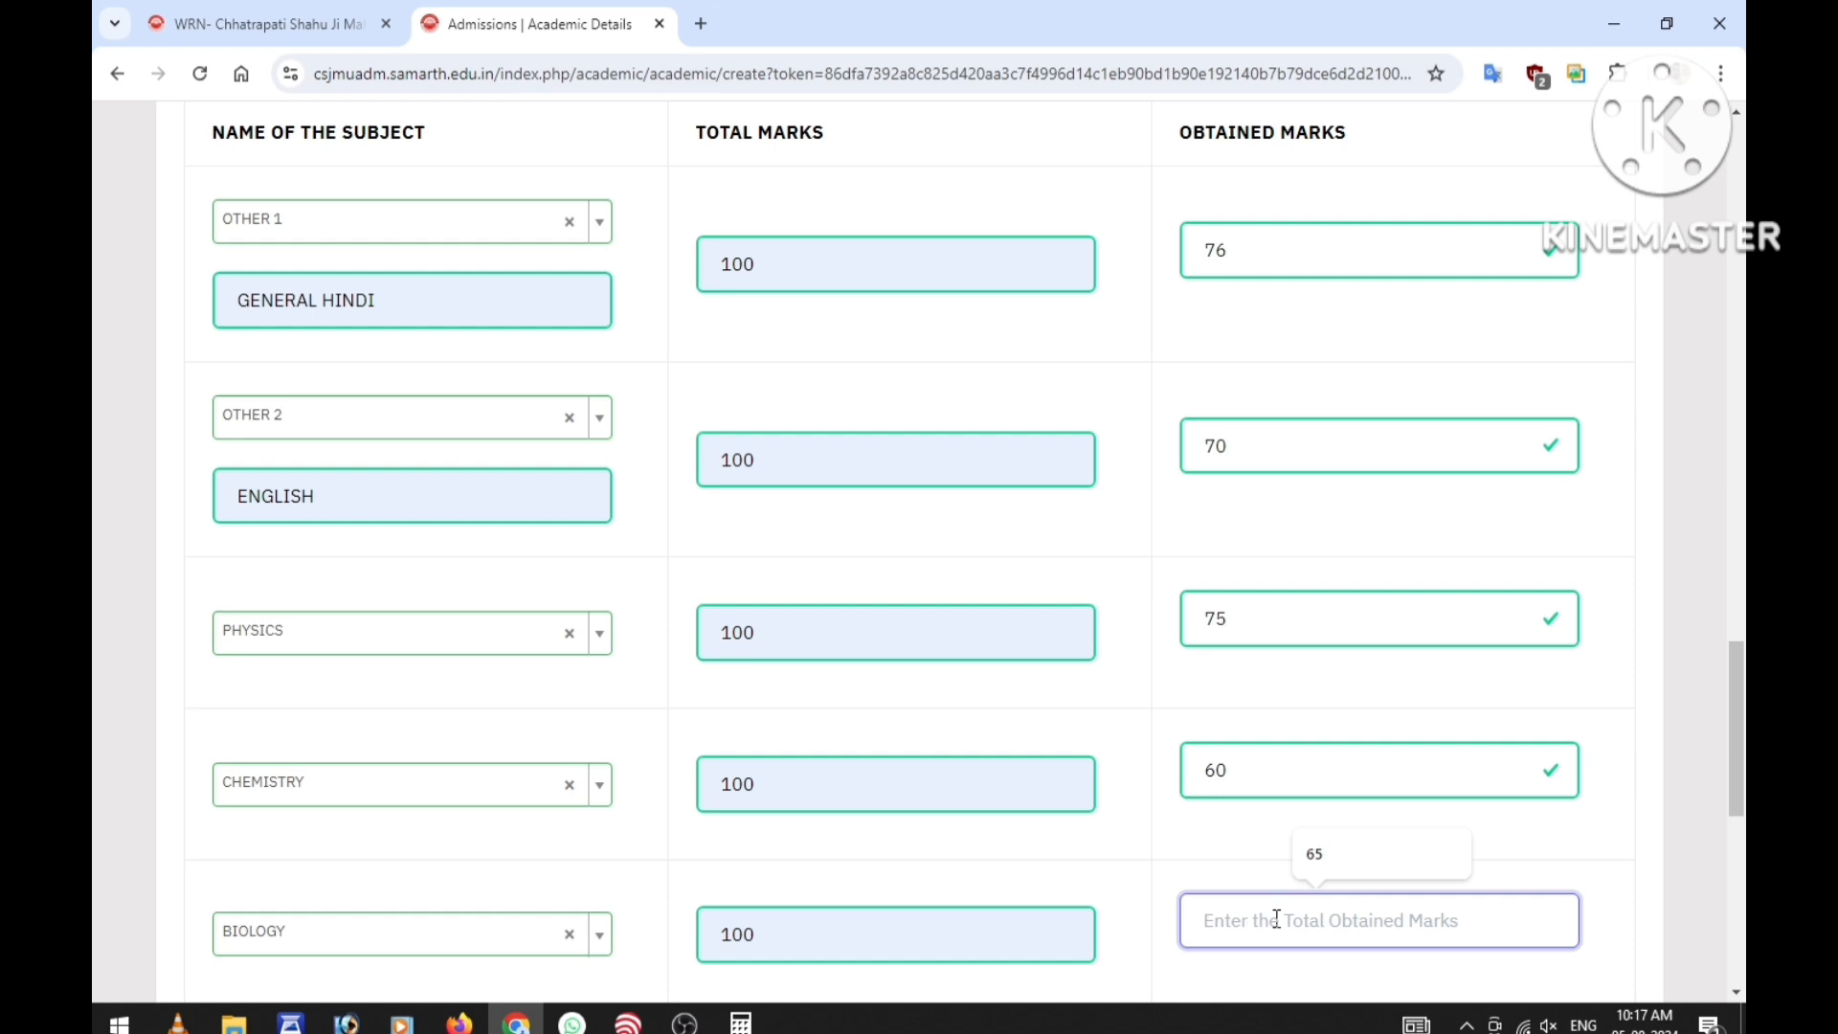
{"action": "type", "text": "67"}
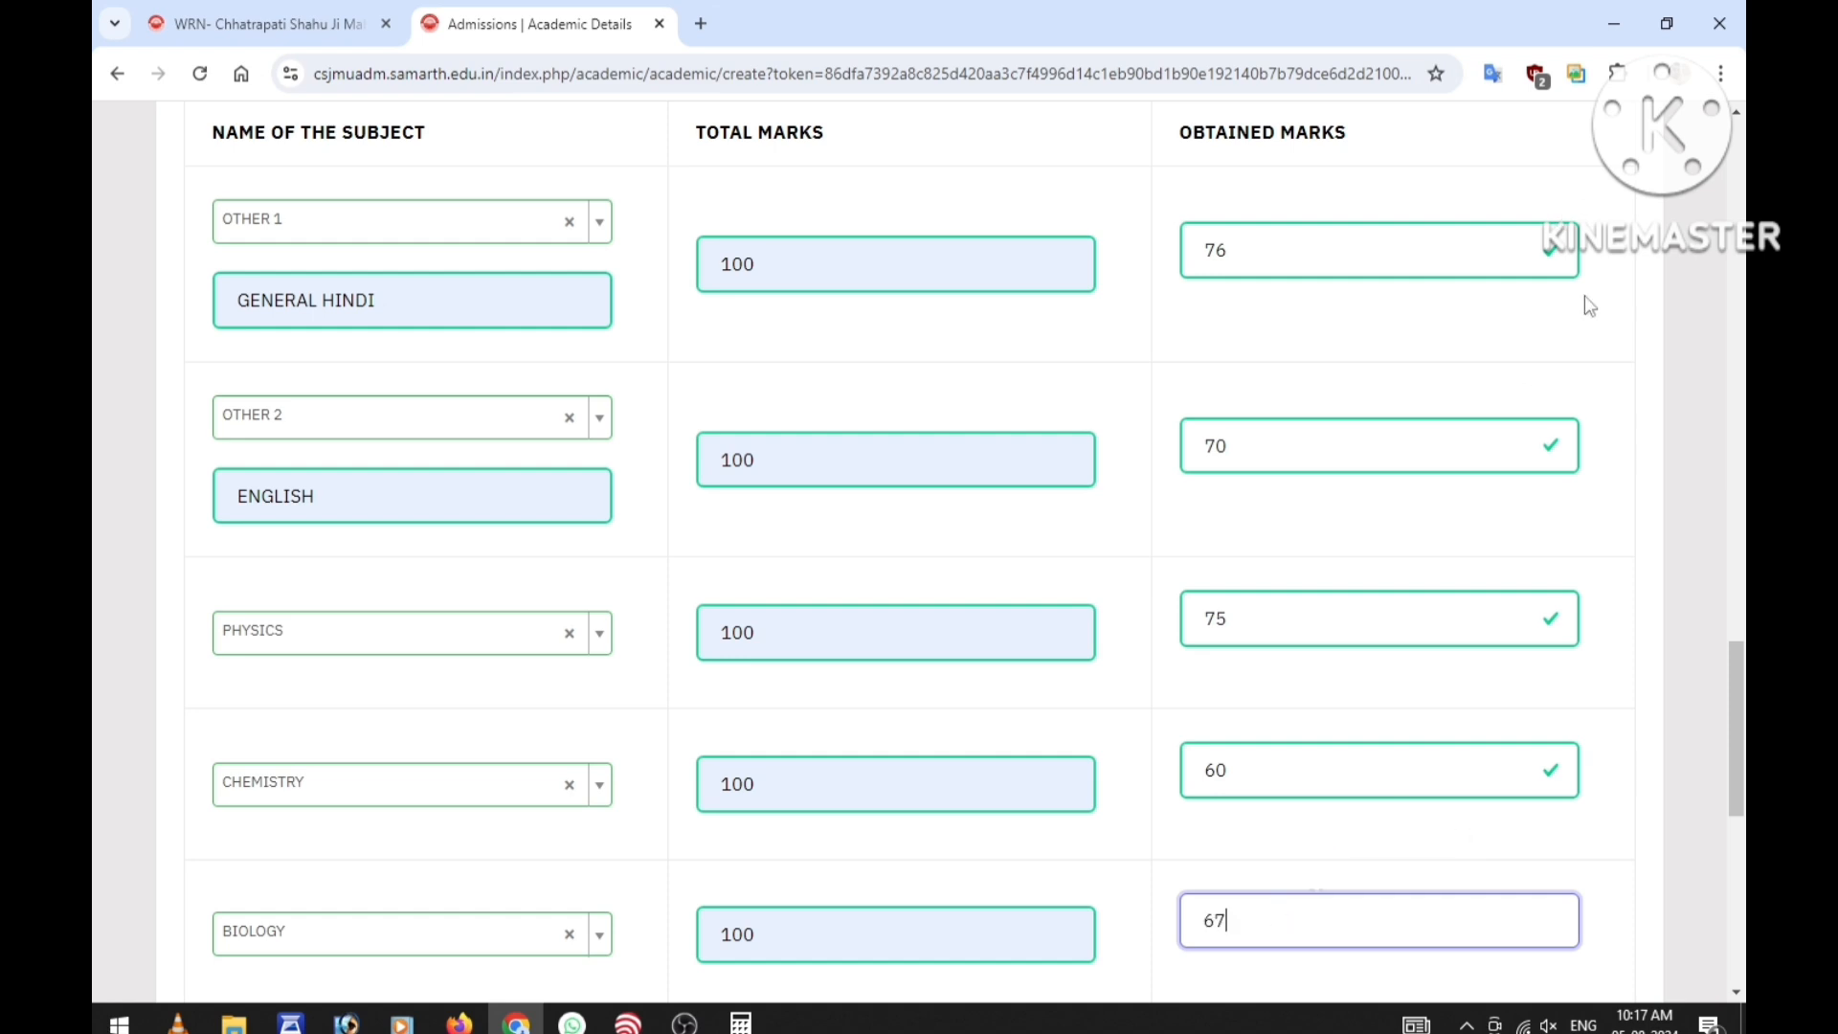
{"action": "left_click", "coordinate": [1589, 305]}
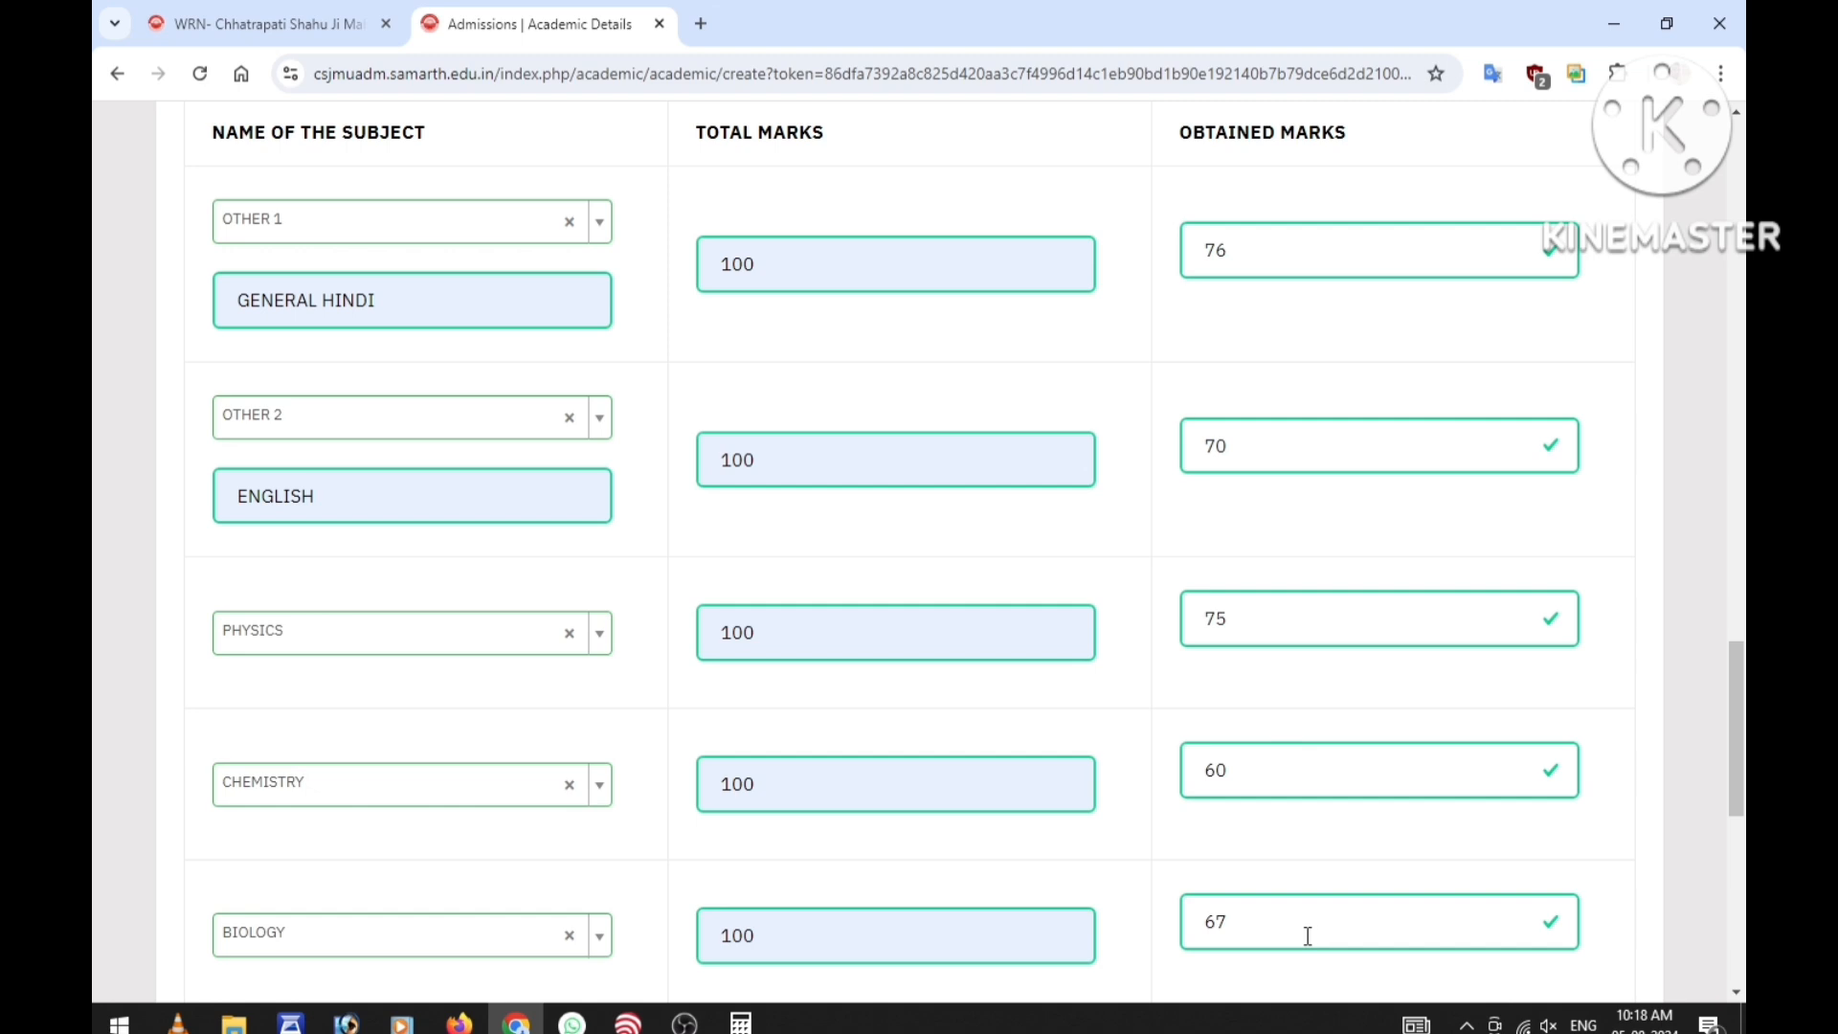
{"action": "scroll", "coordinate": [1252, 892], "scroll_direction": "down", "scroll_amount": 4}
{"action": "scroll", "coordinate": [1250, 879], "scroll_direction": "down", "scroll_amount": 1}
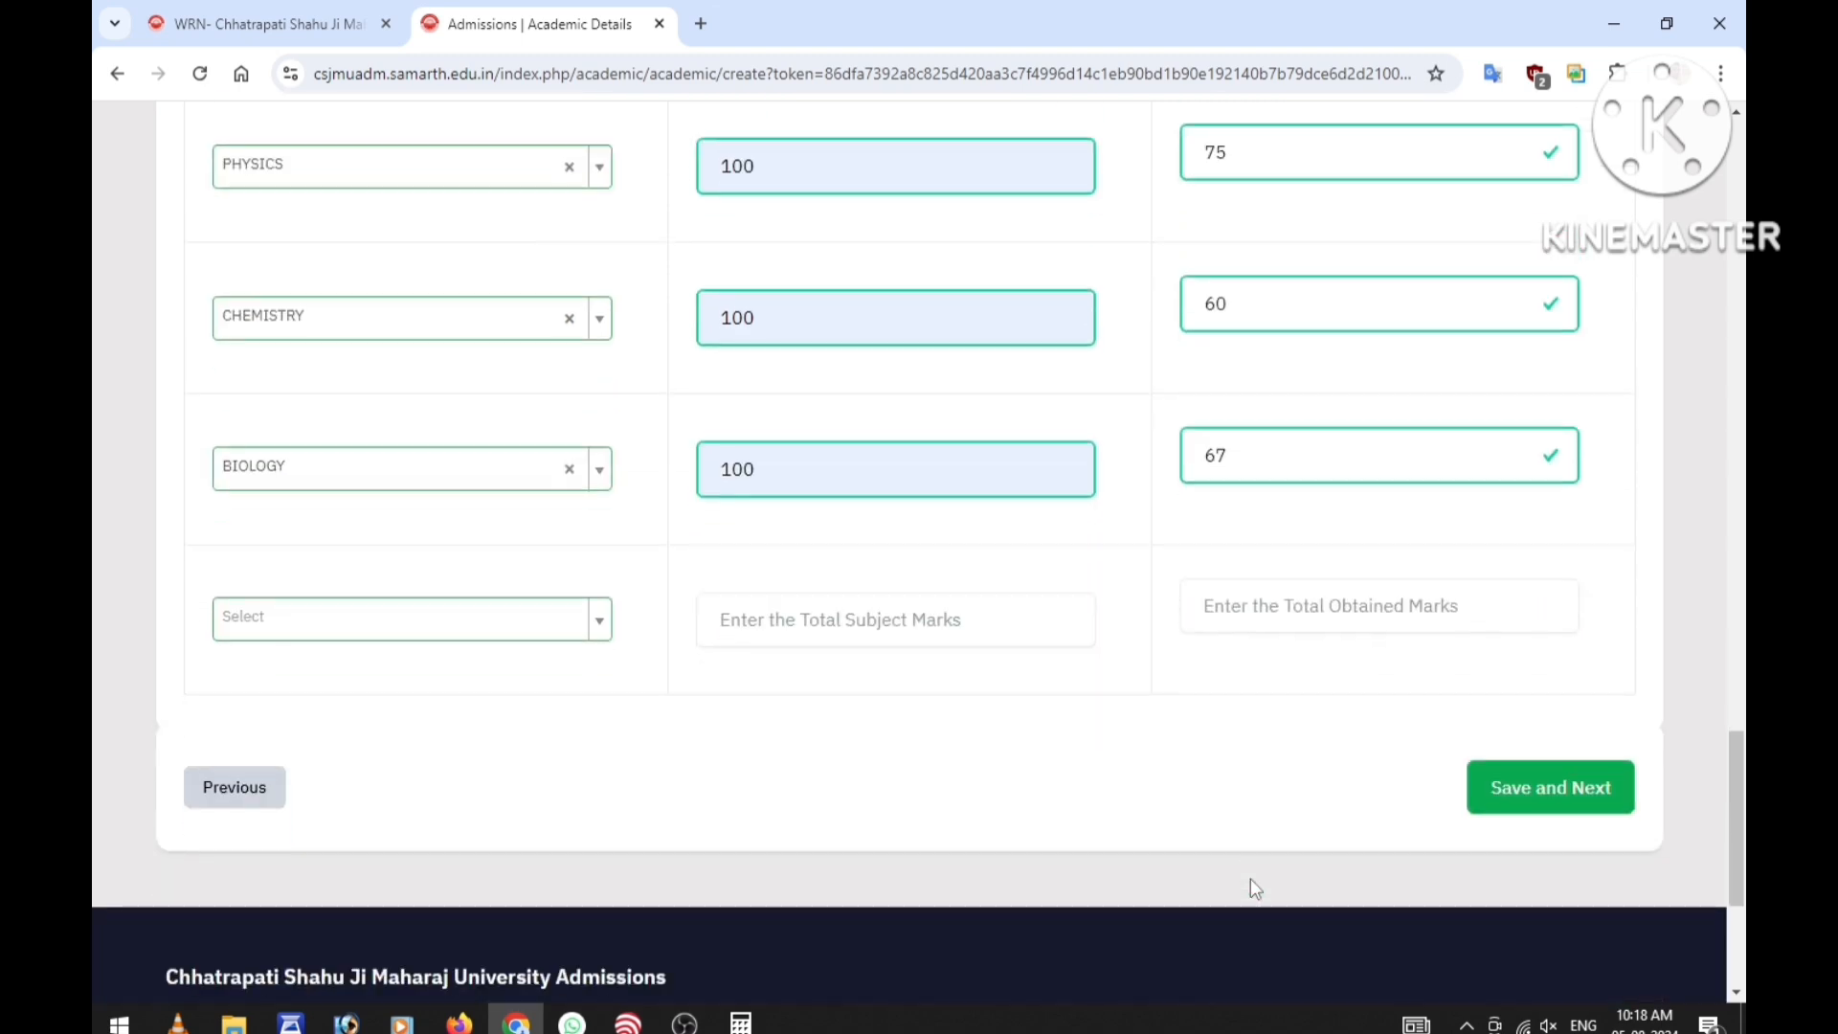
Save the academic details and check the summary showing Class XII 348/500, 69.60%, First Division
{"action": "left_click", "coordinate": [1612, 792]}
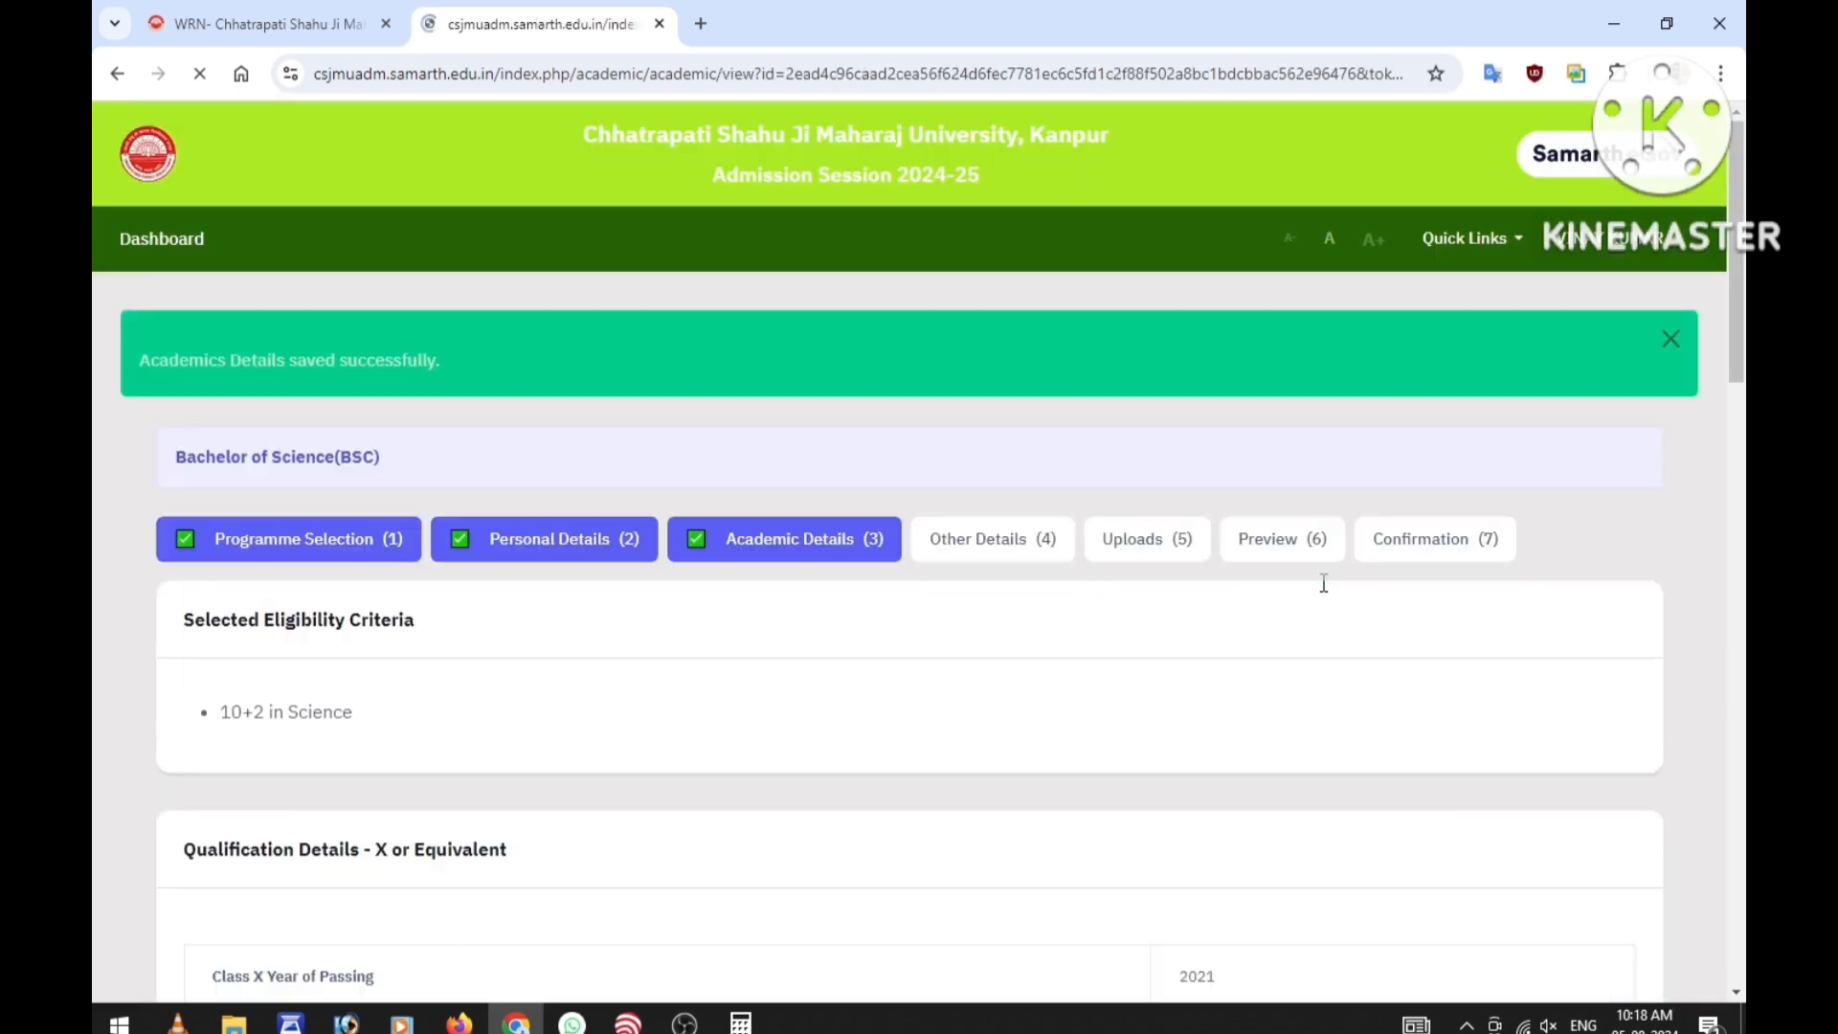
{"action": "scroll", "coordinate": [1108, 586], "scroll_direction": "down", "scroll_amount": 4}
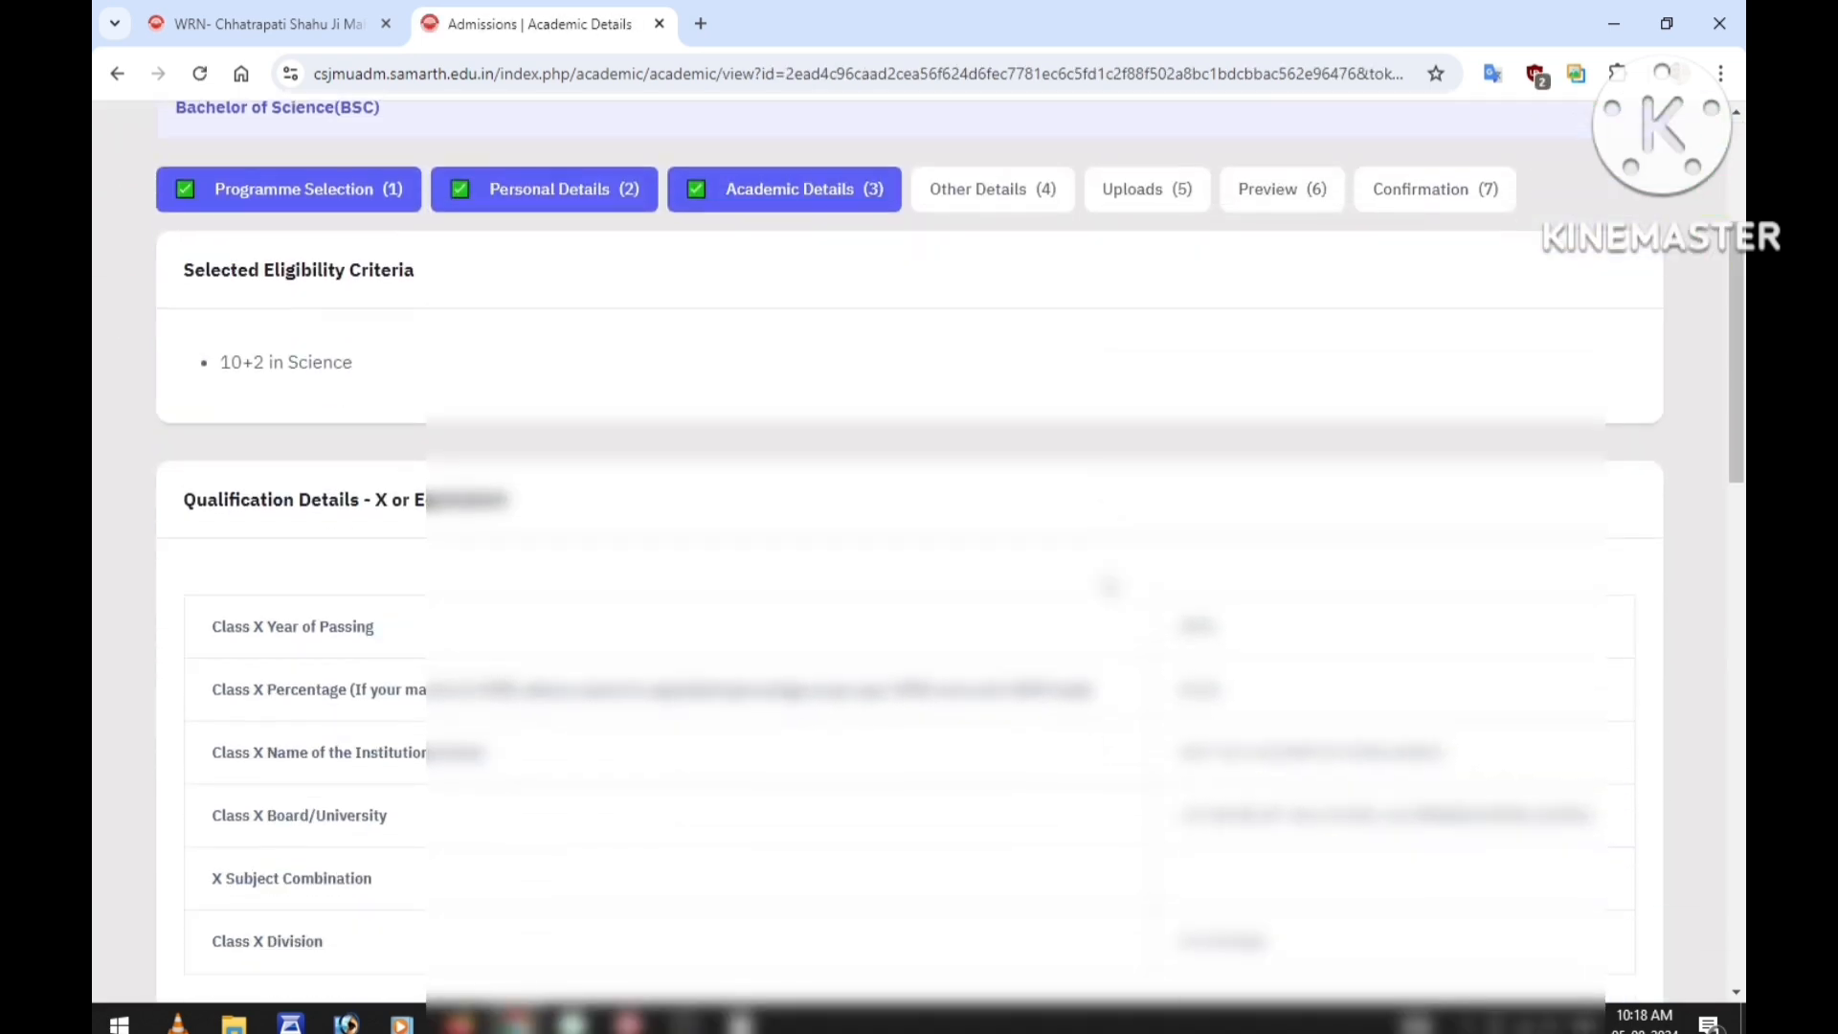
{"action": "scroll", "coordinate": [1109, 586], "scroll_direction": "down", "scroll_amount": 3}
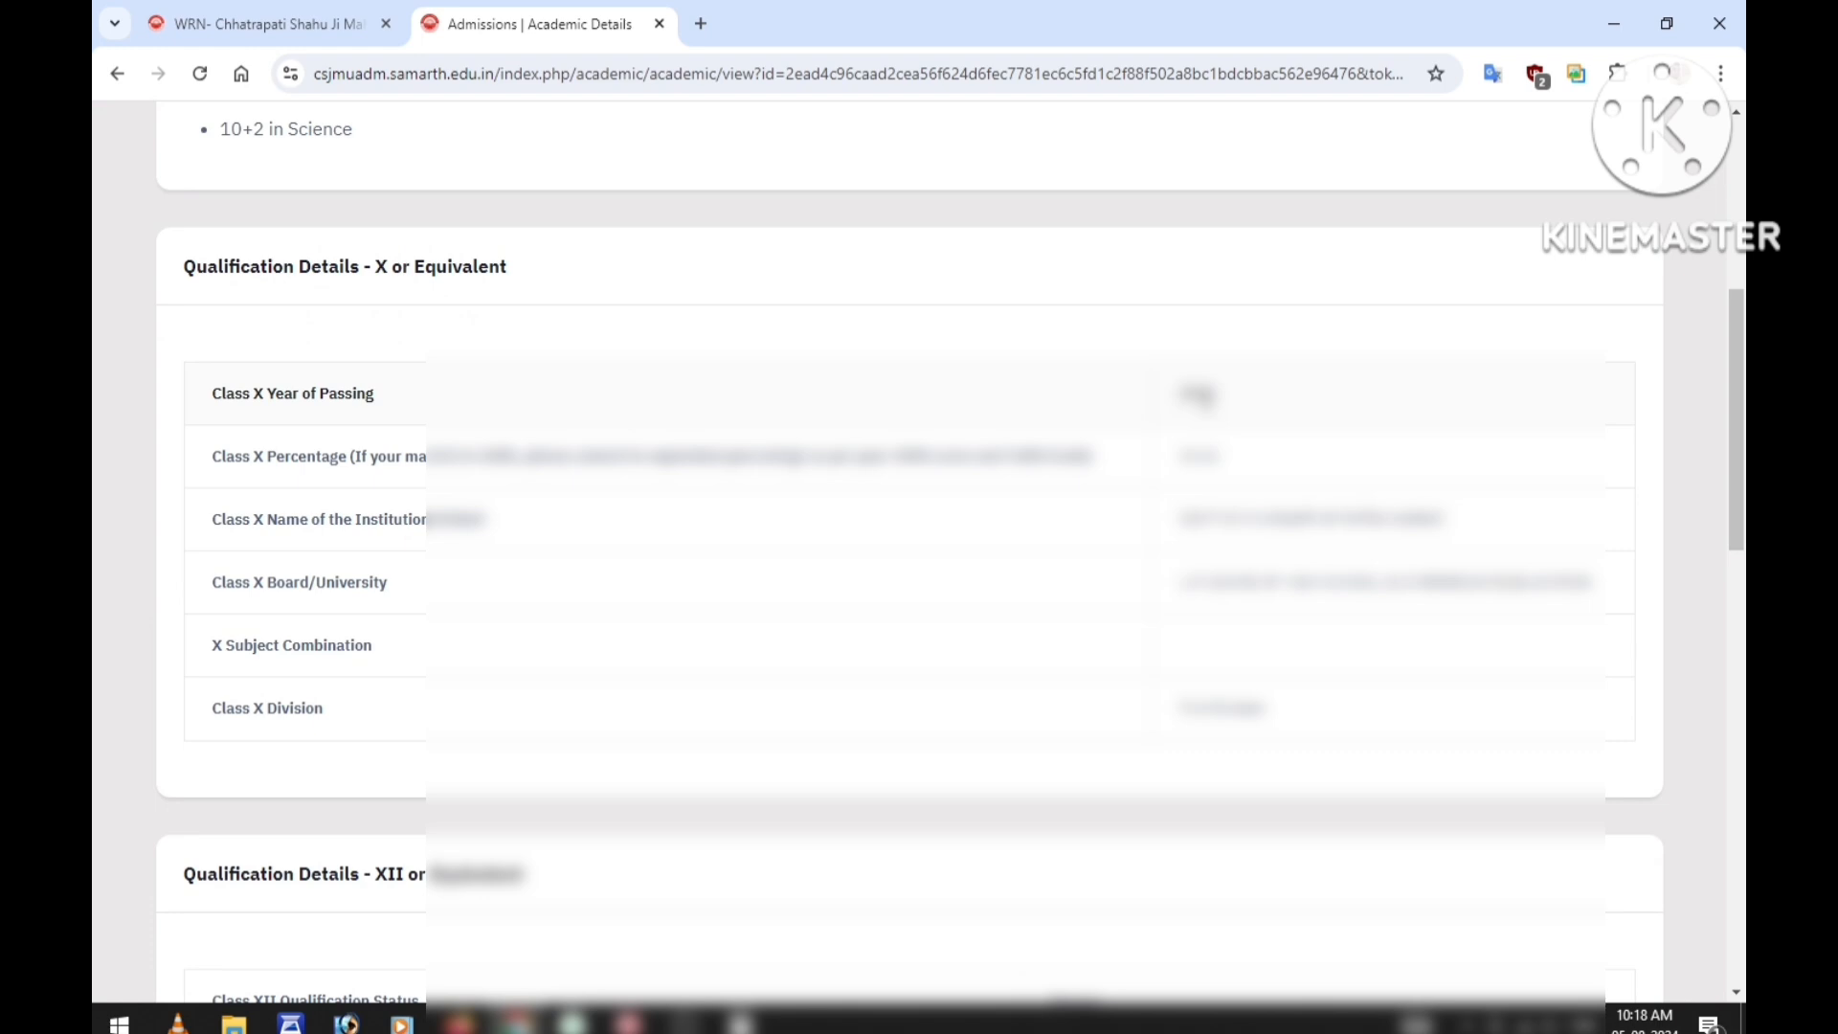
{"action": "scroll", "coordinate": [1287, 392], "scroll_direction": "down", "scroll_amount": 1}
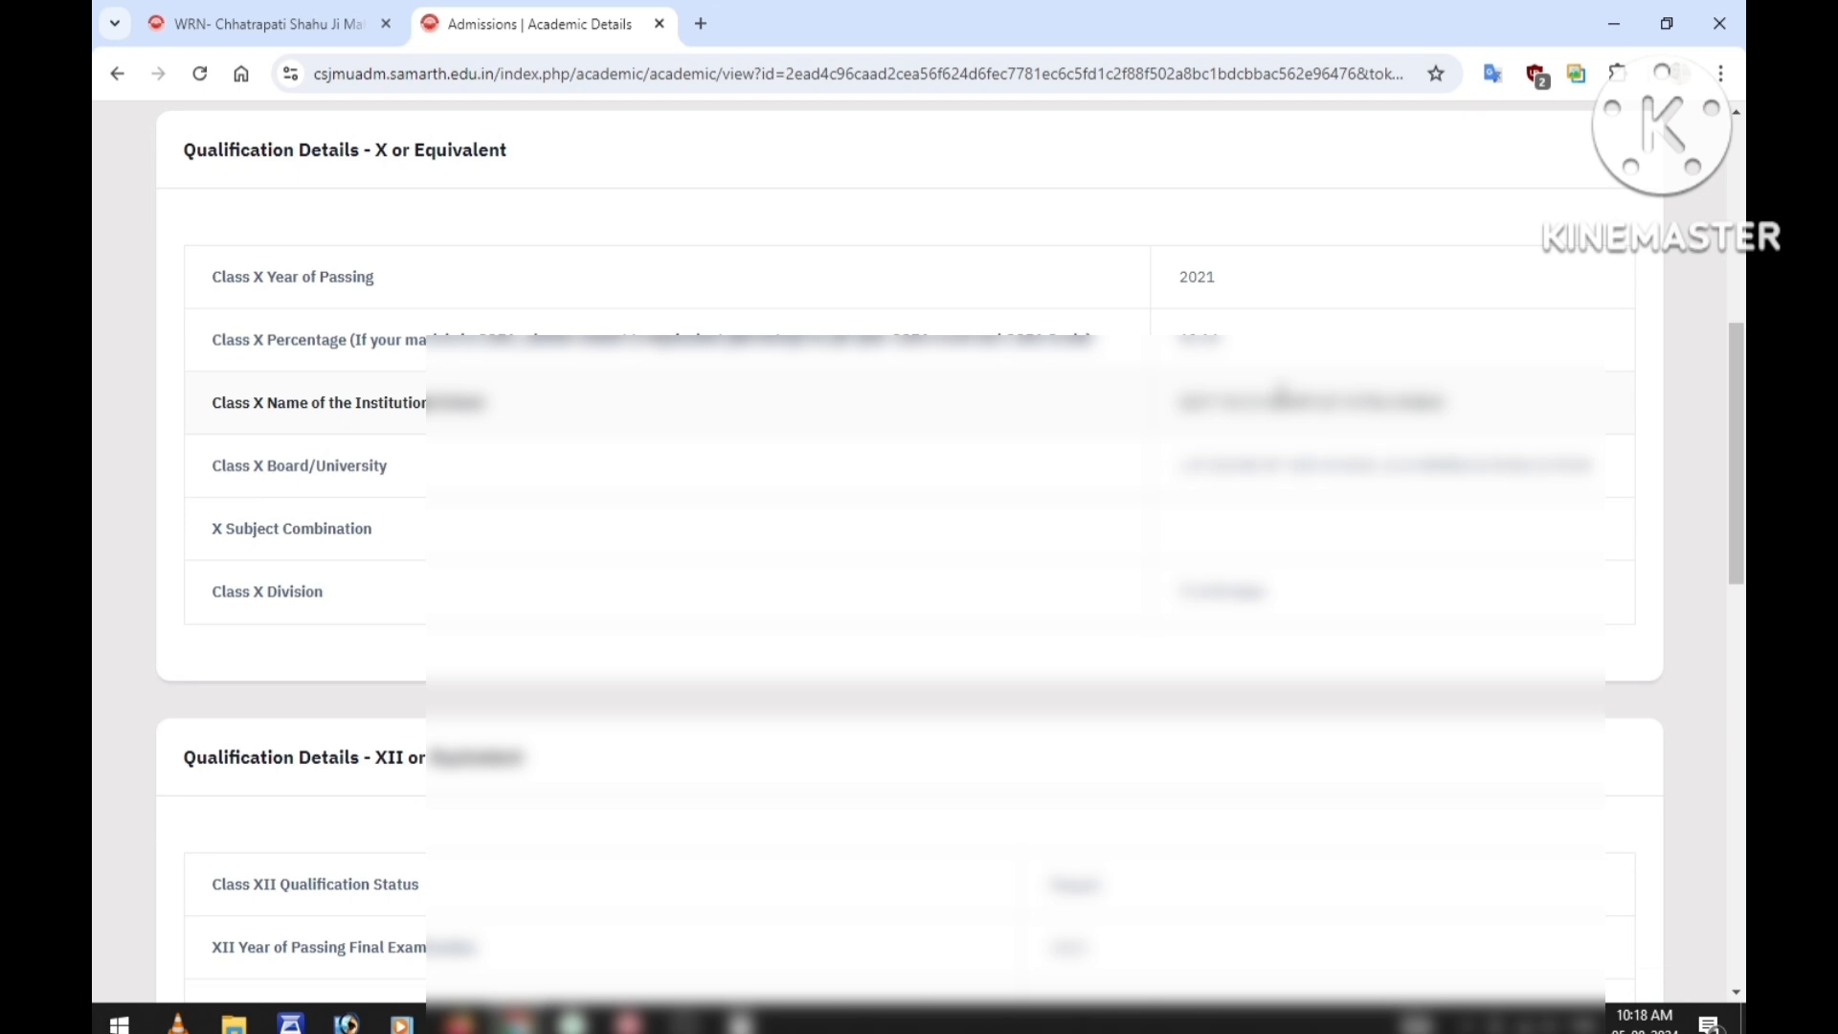
{"action": "scroll", "coordinate": [1393, 429], "scroll_direction": "down", "scroll_amount": 1}
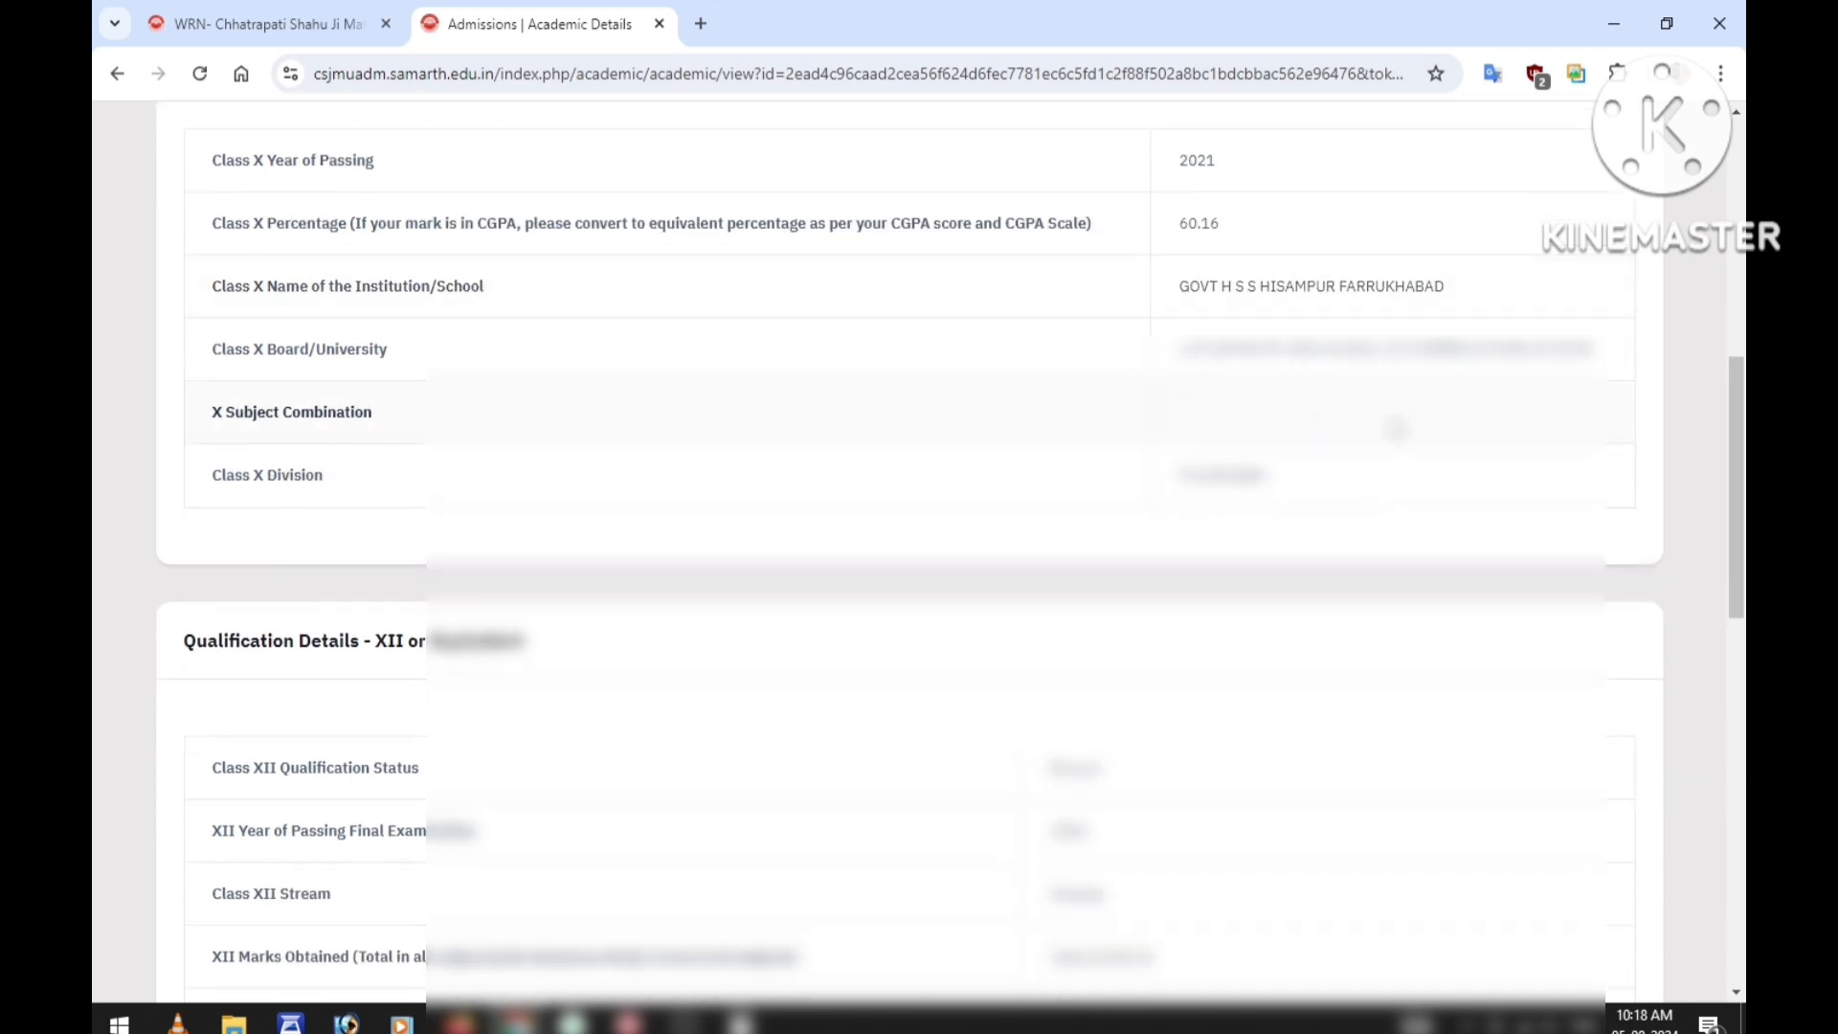
{"action": "scroll", "coordinate": [1340, 441], "scroll_direction": "down", "scroll_amount": 4}
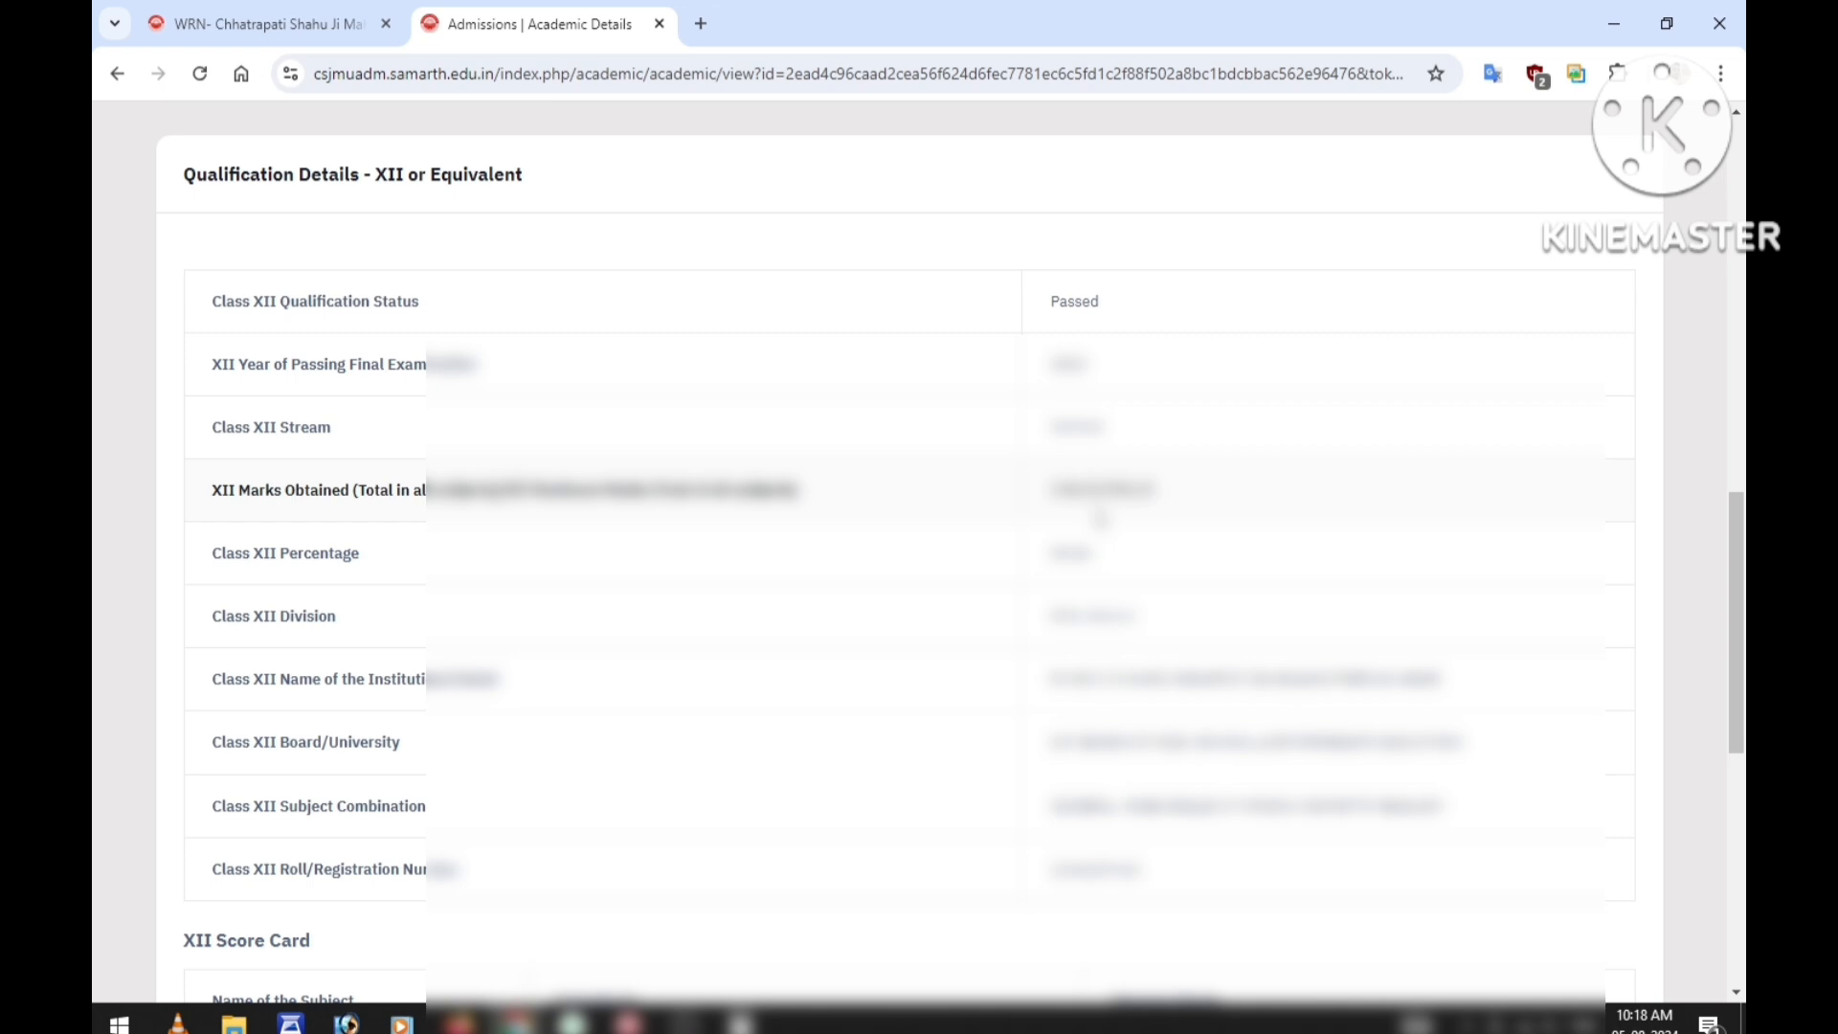
{"action": "scroll", "coordinate": [1103, 516], "scroll_direction": "down", "scroll_amount": 1}
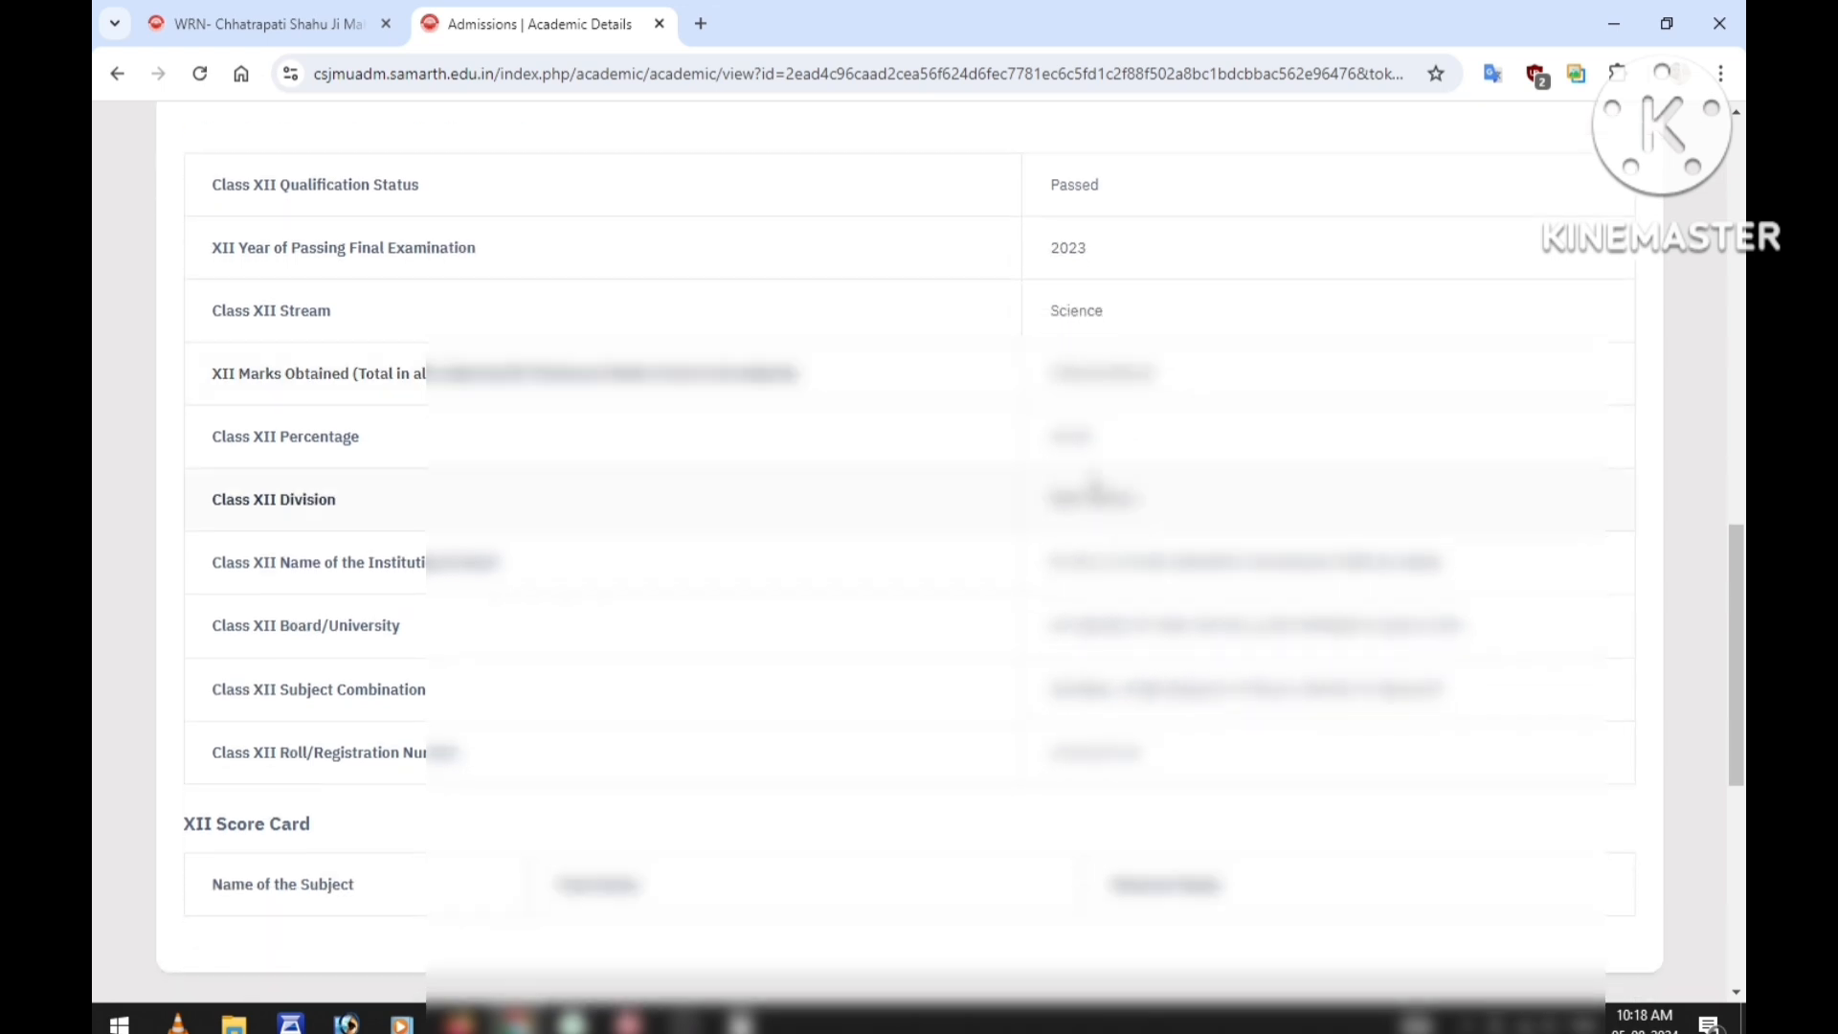
{"action": "scroll", "coordinate": [1096, 478], "scroll_direction": "down", "scroll_amount": 1}
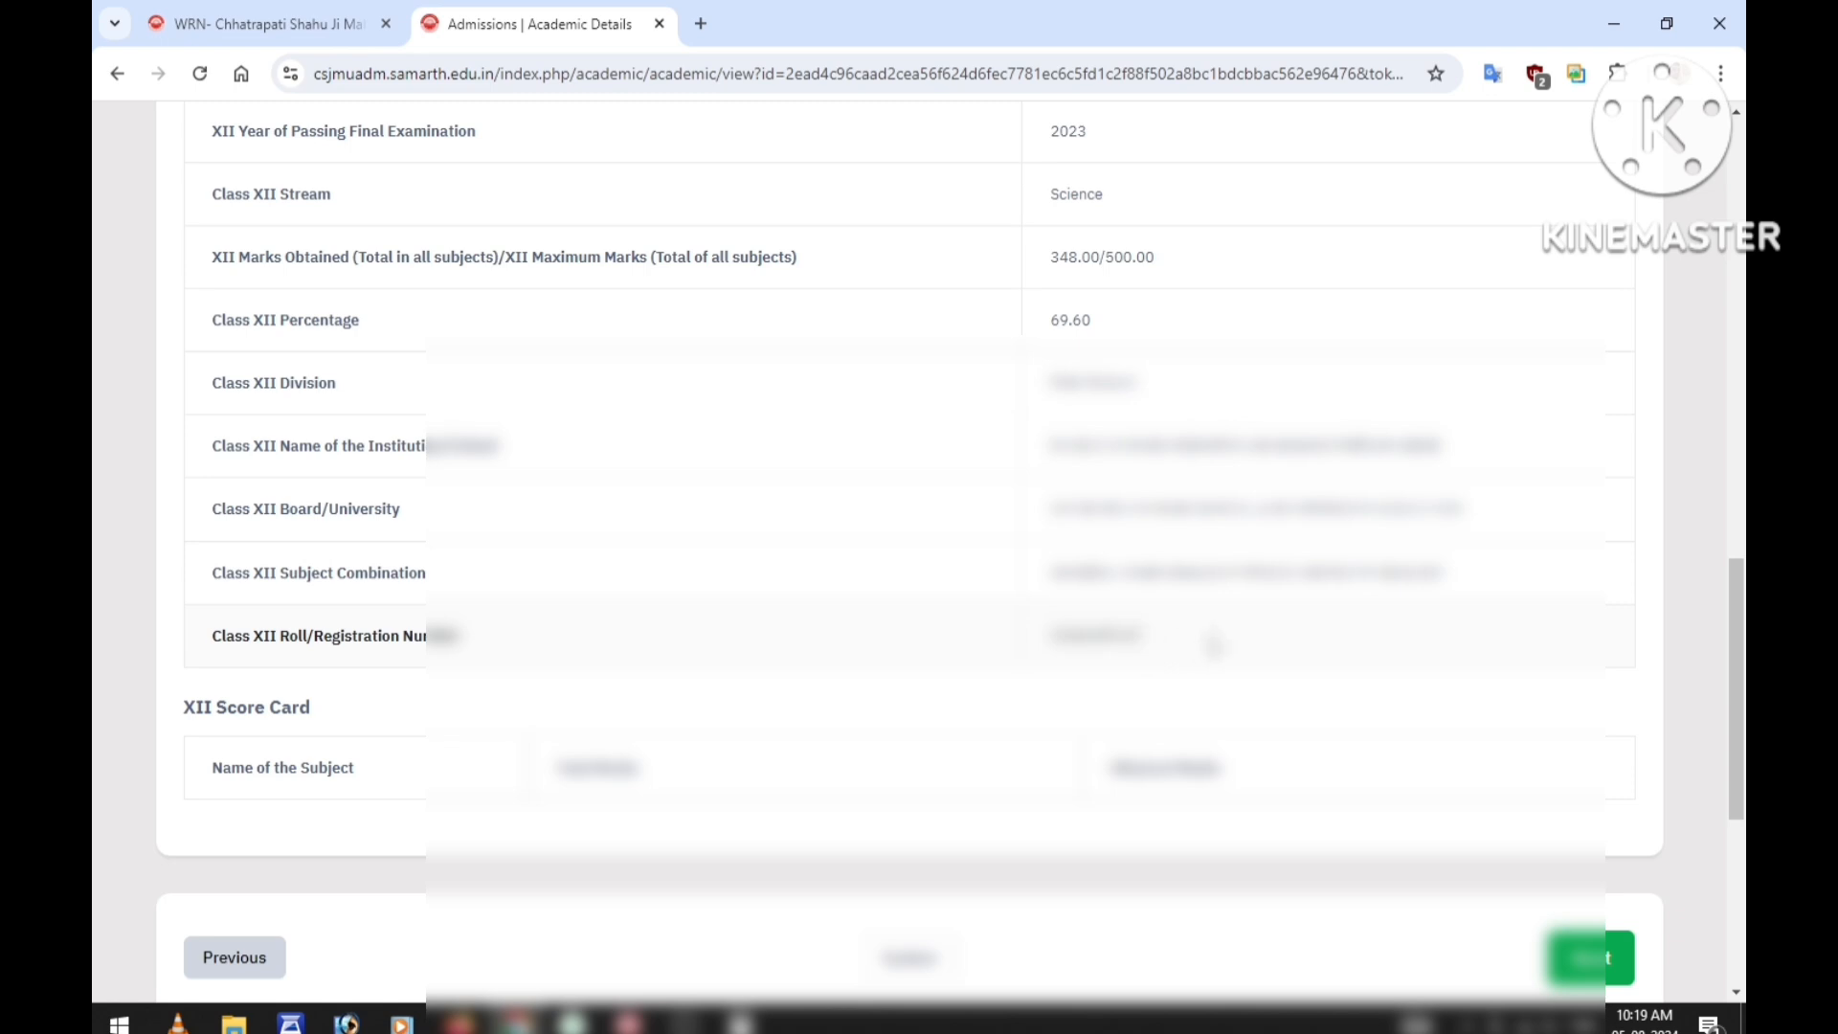
{"action": "scroll", "coordinate": [1214, 646], "scroll_direction": "down", "scroll_amount": 3}
Continue past Academic and Other Details to the Uploads step's Class X/XII marksheet rows
{"action": "left_click", "coordinate": [1591, 724]}
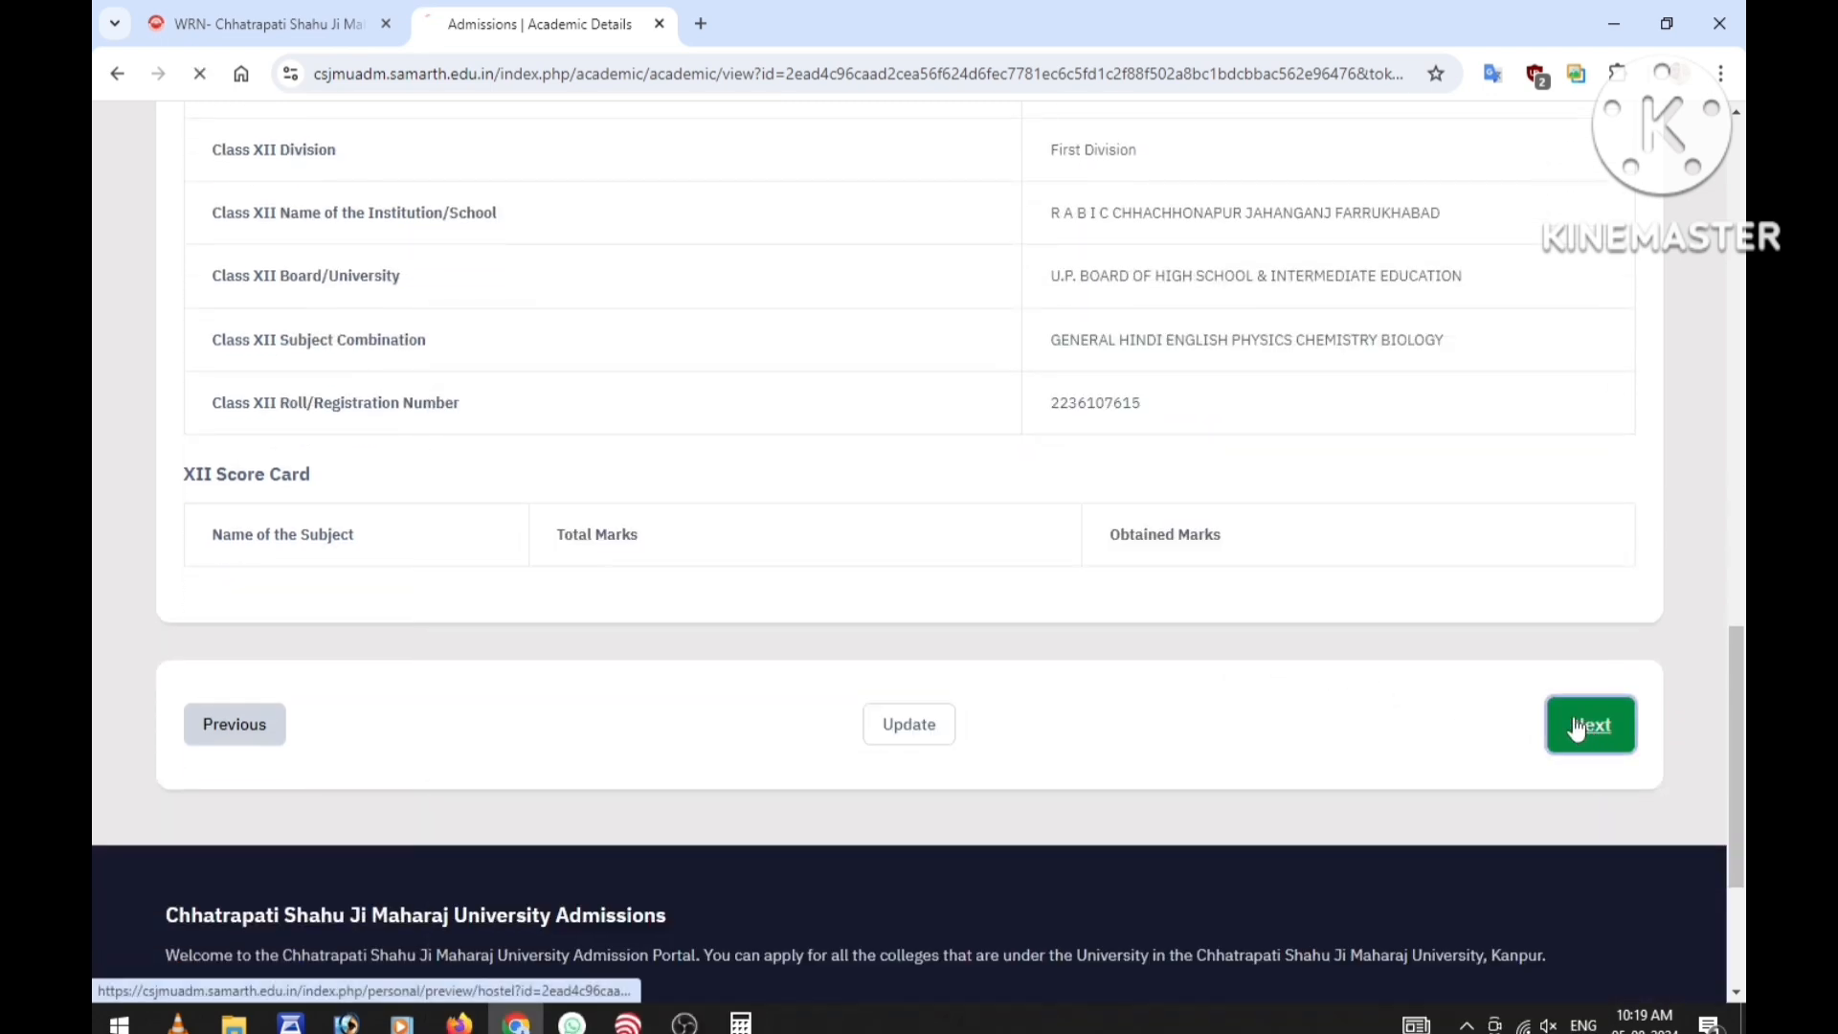
{"action": "scroll", "coordinate": [1058, 584], "scroll_direction": "down", "scroll_amount": 1}
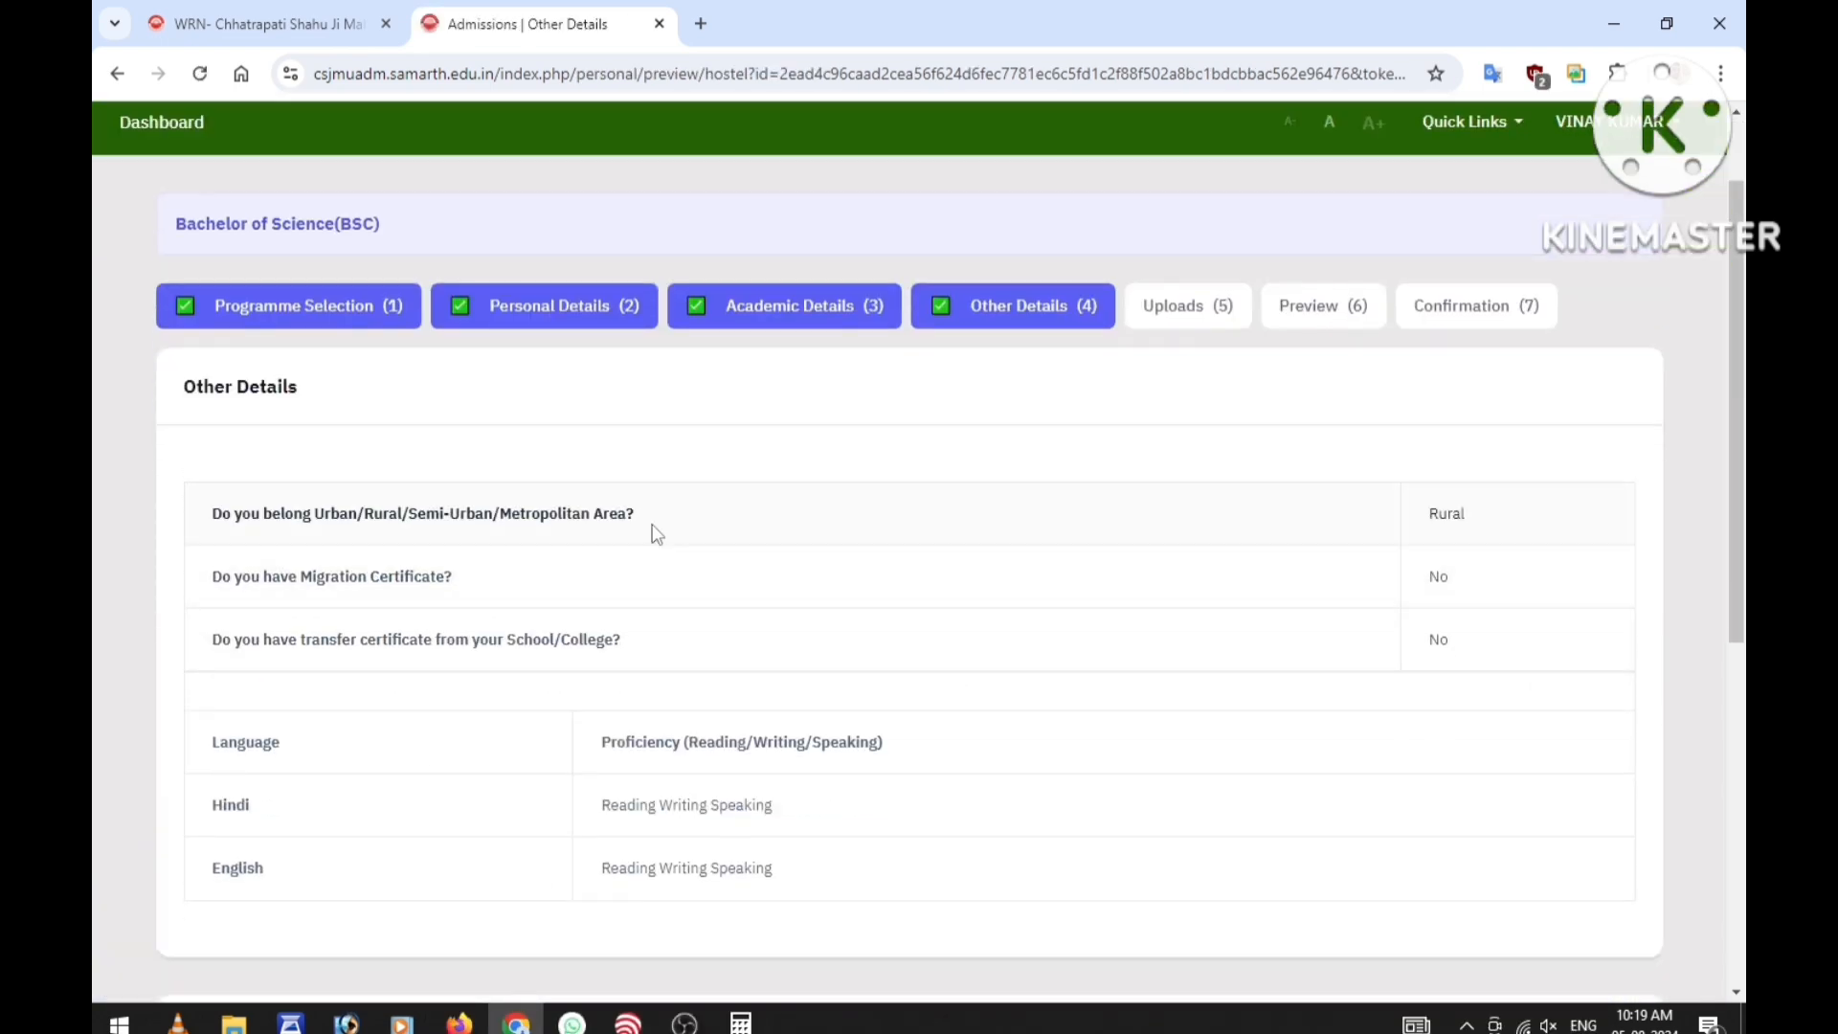
{"action": "scroll", "coordinate": [847, 568], "scroll_direction": "down", "scroll_amount": 2}
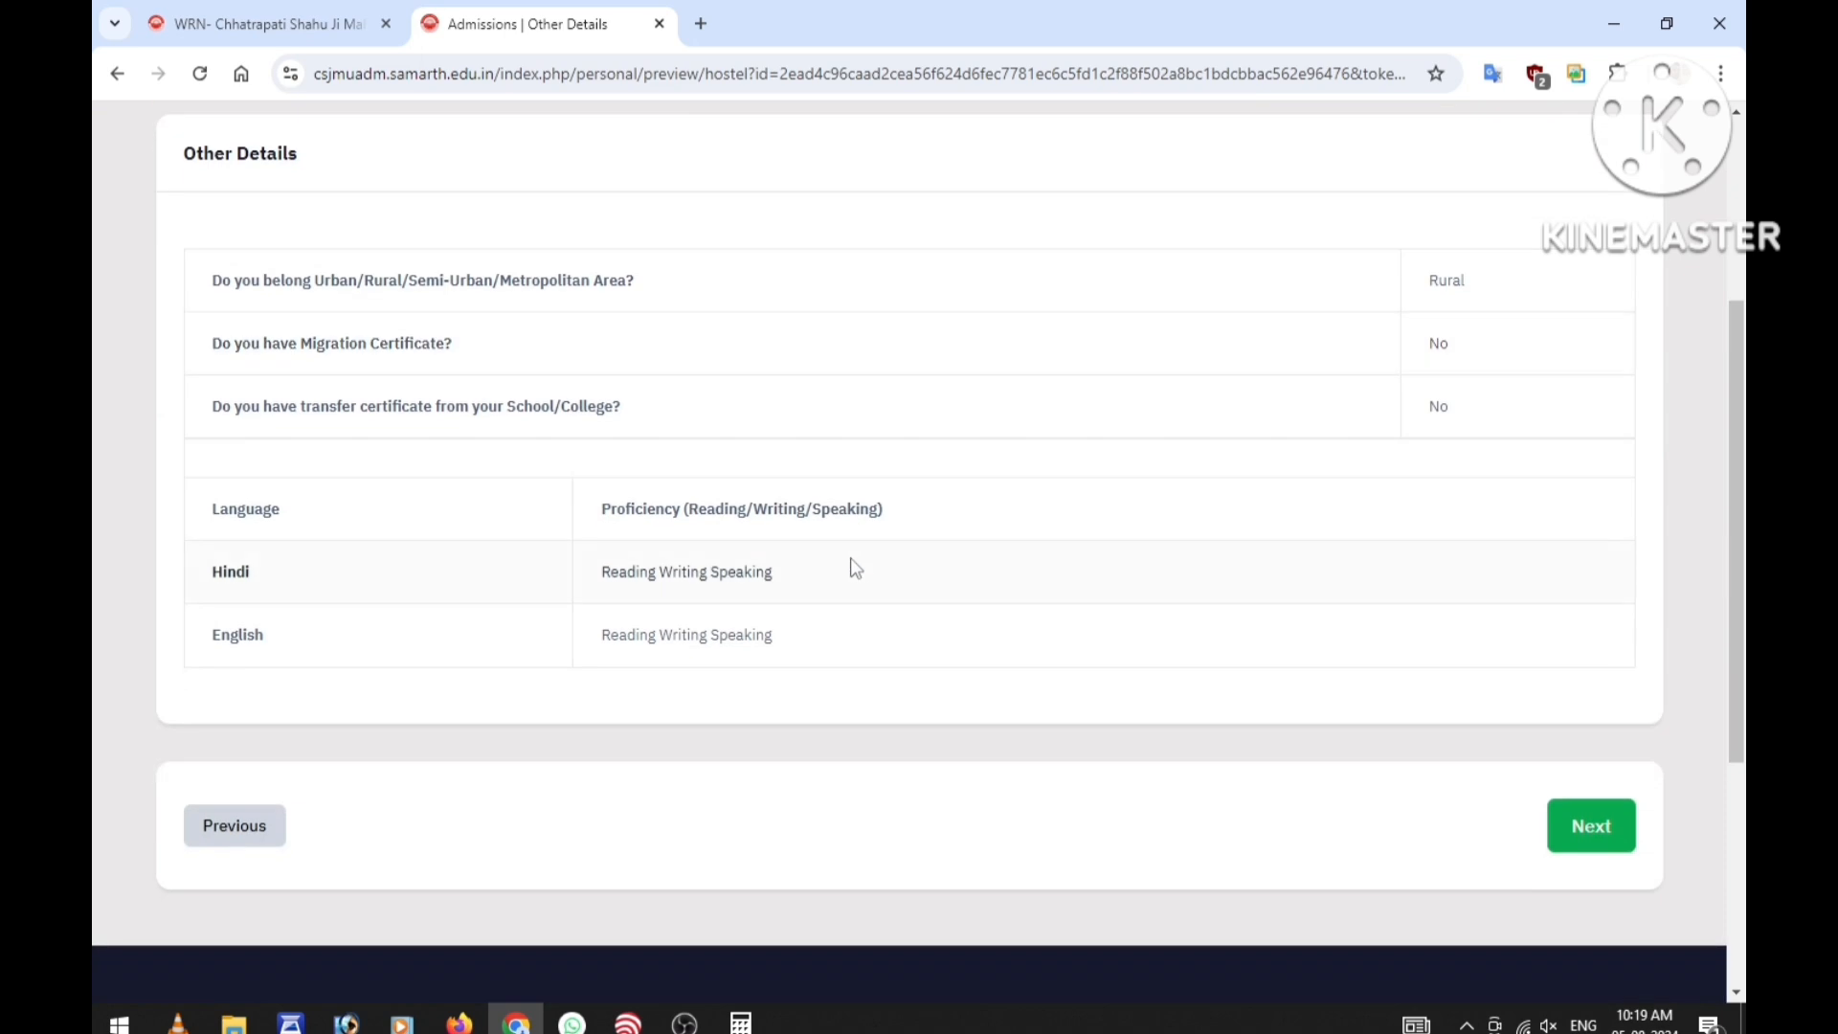
{"action": "left_click", "coordinate": [1601, 842]}
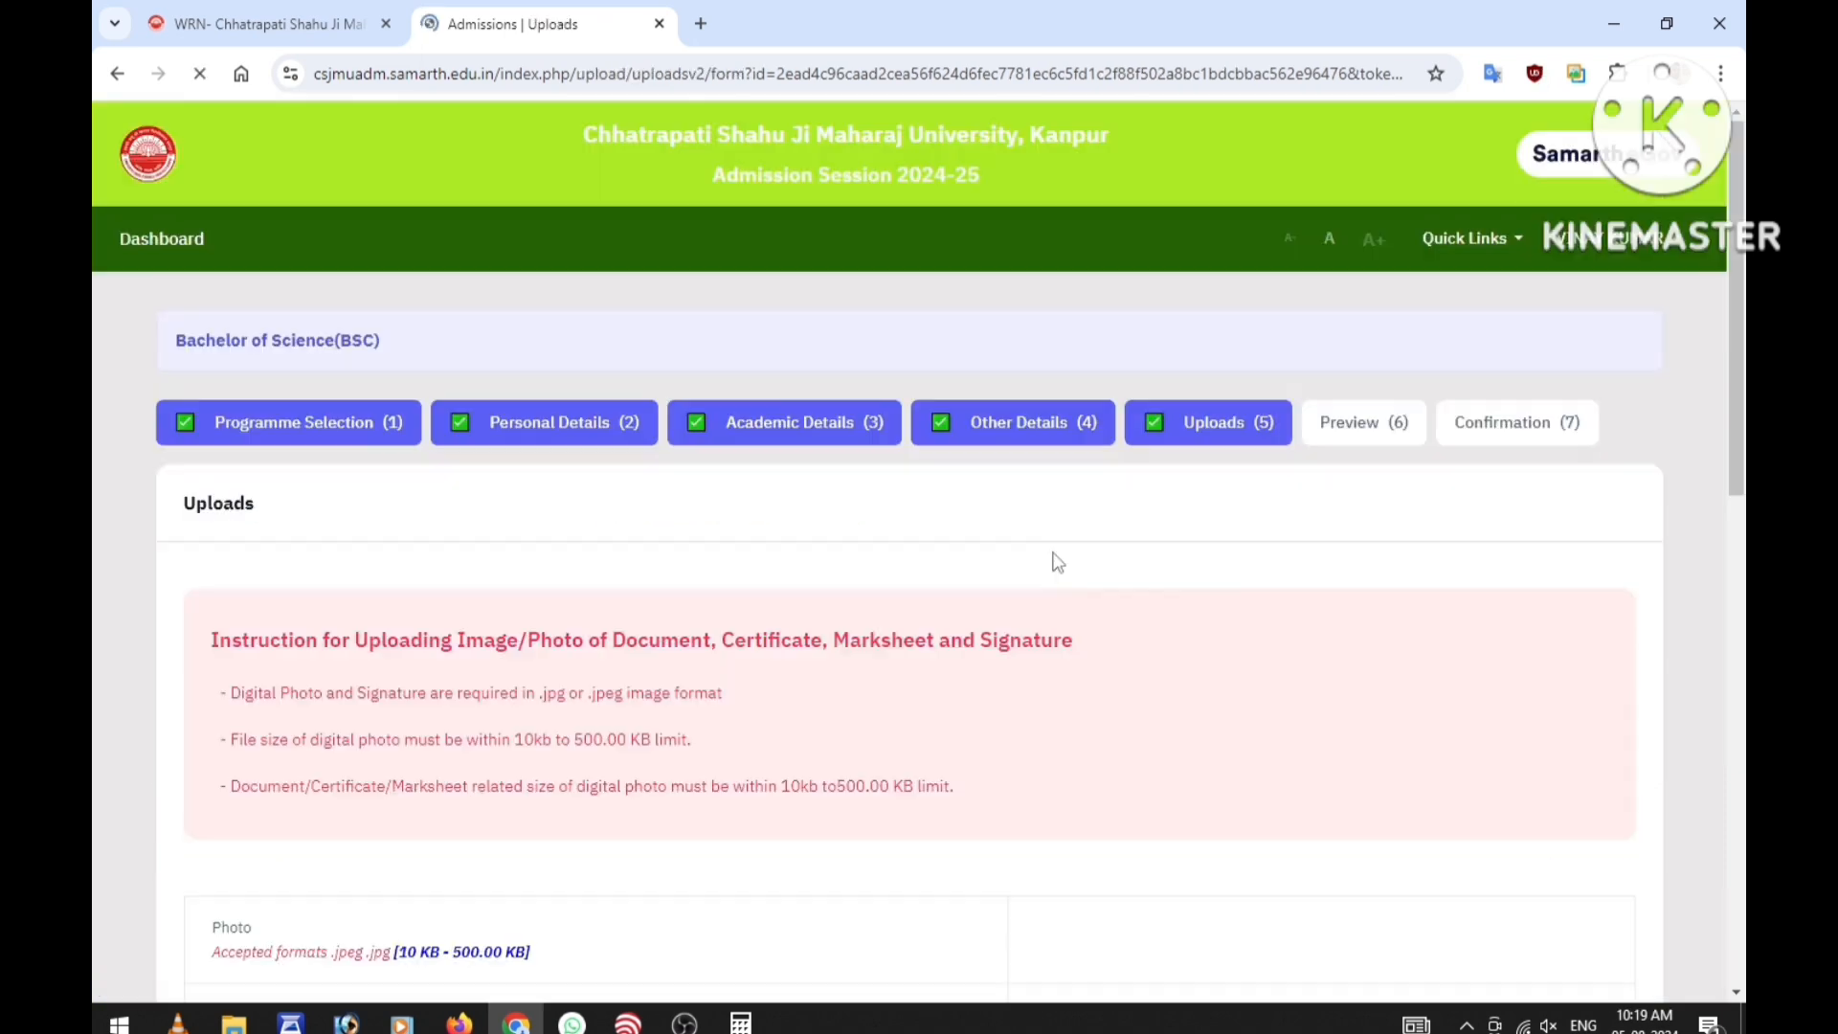
{"action": "scroll", "coordinate": [905, 522], "scroll_direction": "down", "scroll_amount": 7}
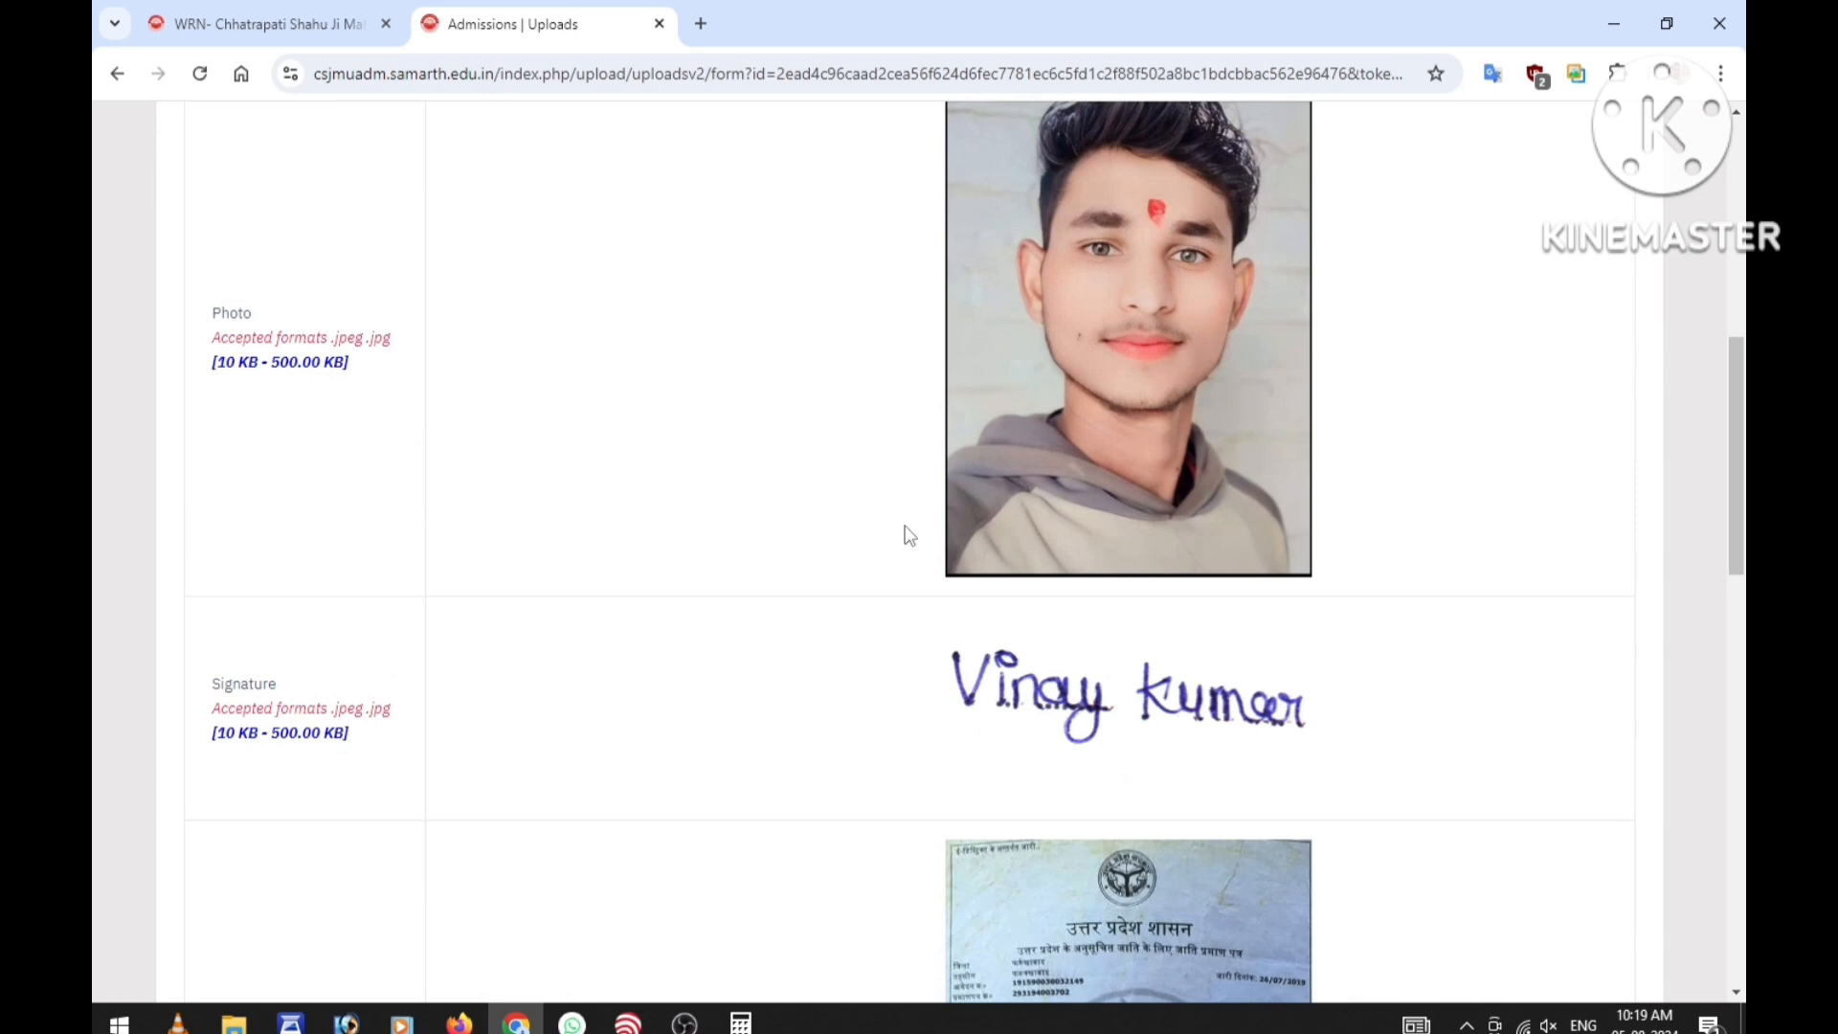
{"action": "scroll", "coordinate": [907, 534], "scroll_direction": "down", "scroll_amount": 4}
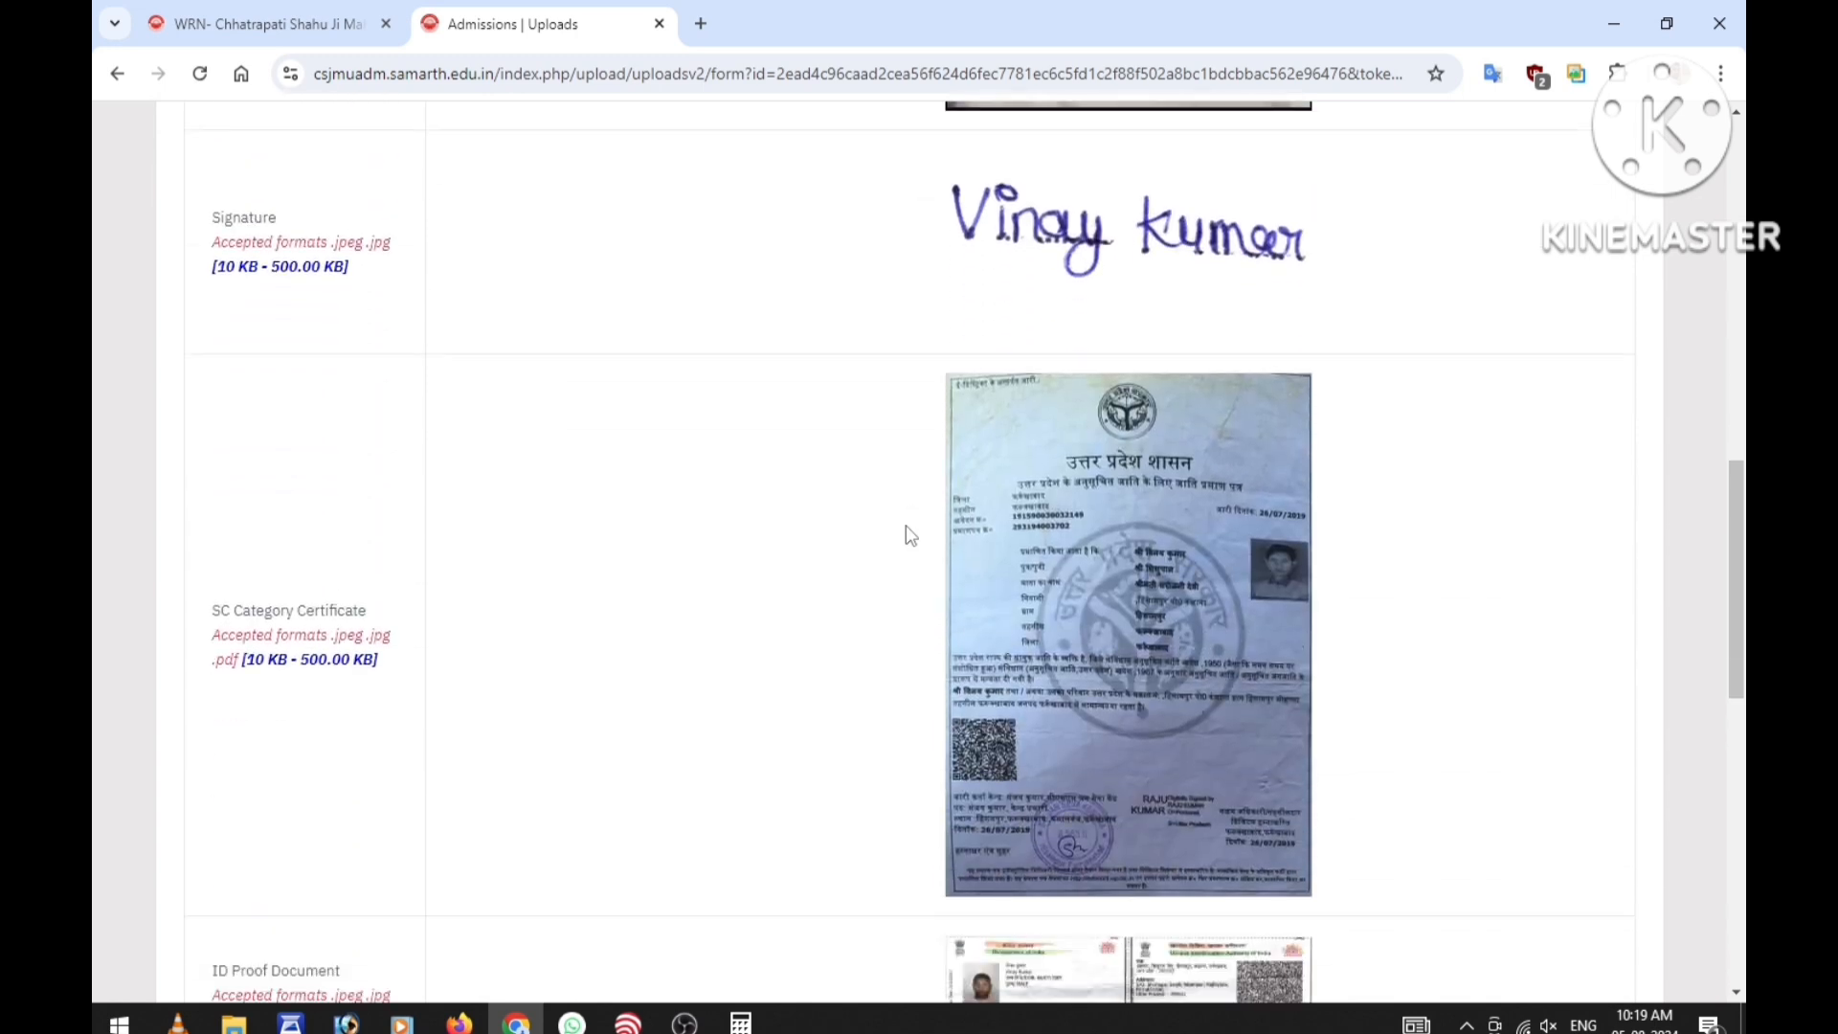
{"action": "scroll", "coordinate": [907, 533], "scroll_direction": "down", "scroll_amount": 4}
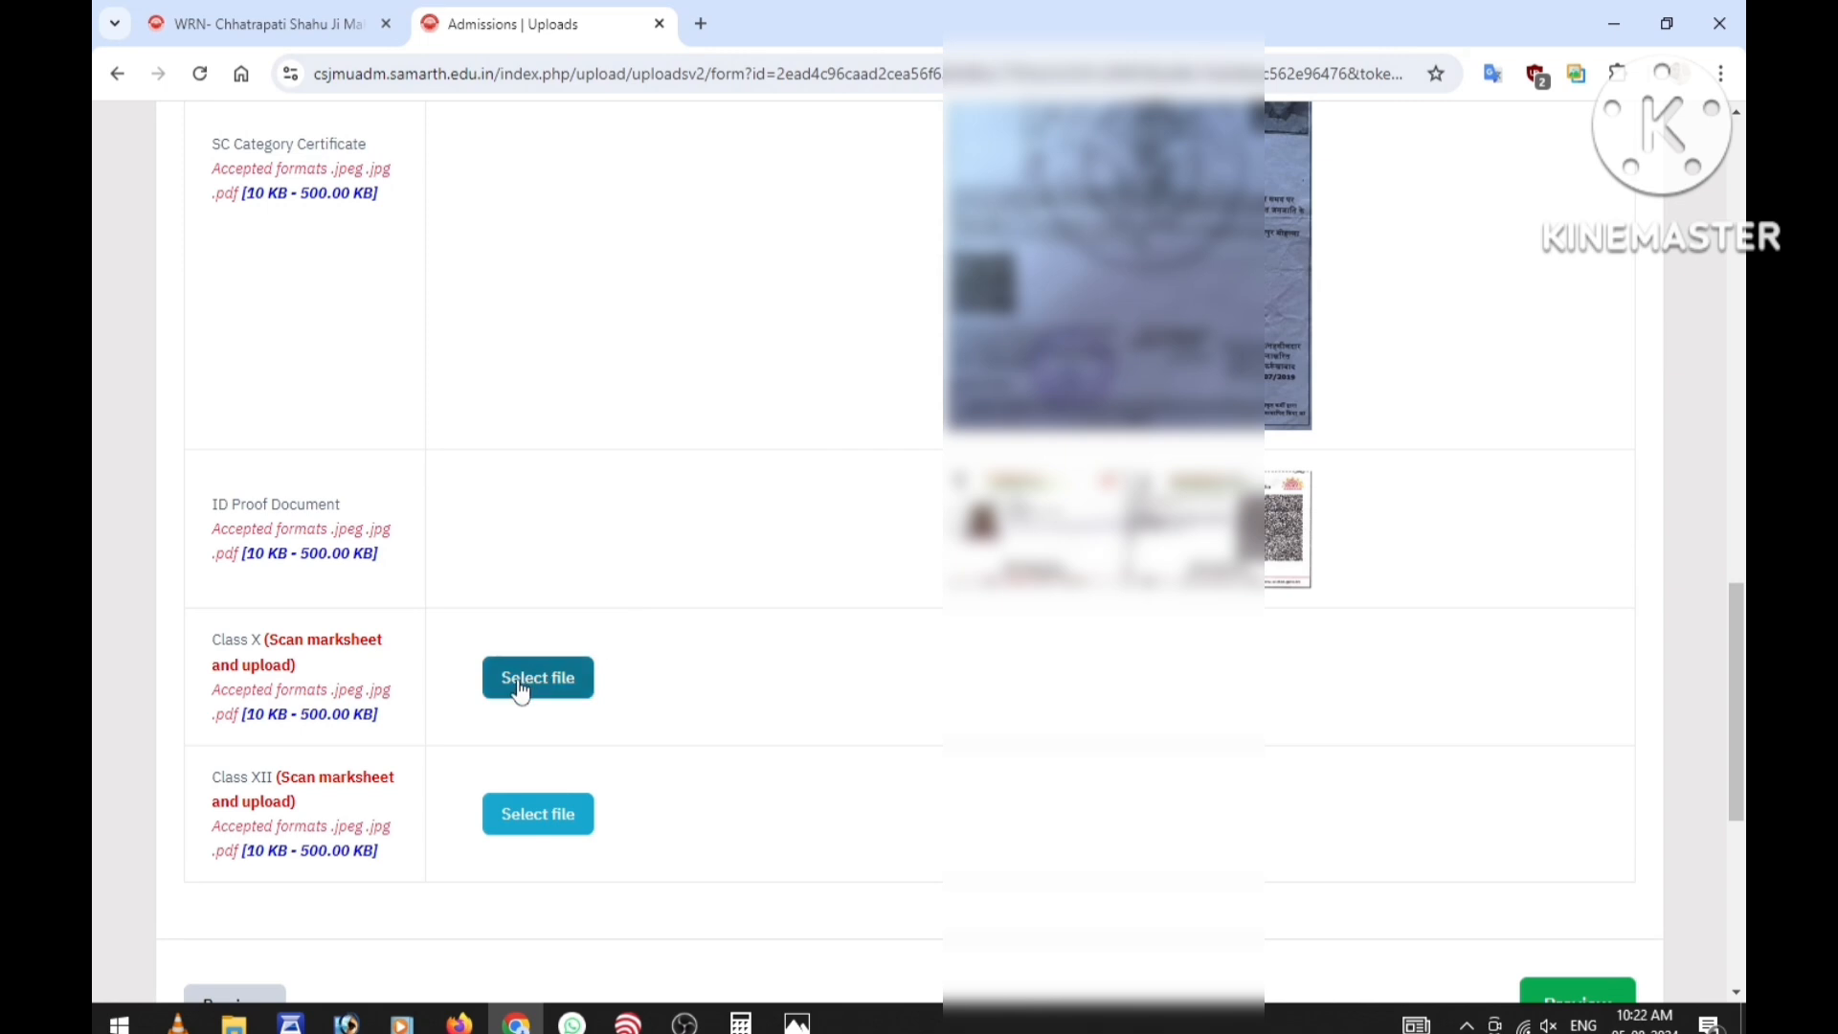
Try attaching the Class X marksheet image, which is too large at 3073 KB
{"action": "left_click", "coordinate": [521, 691]}
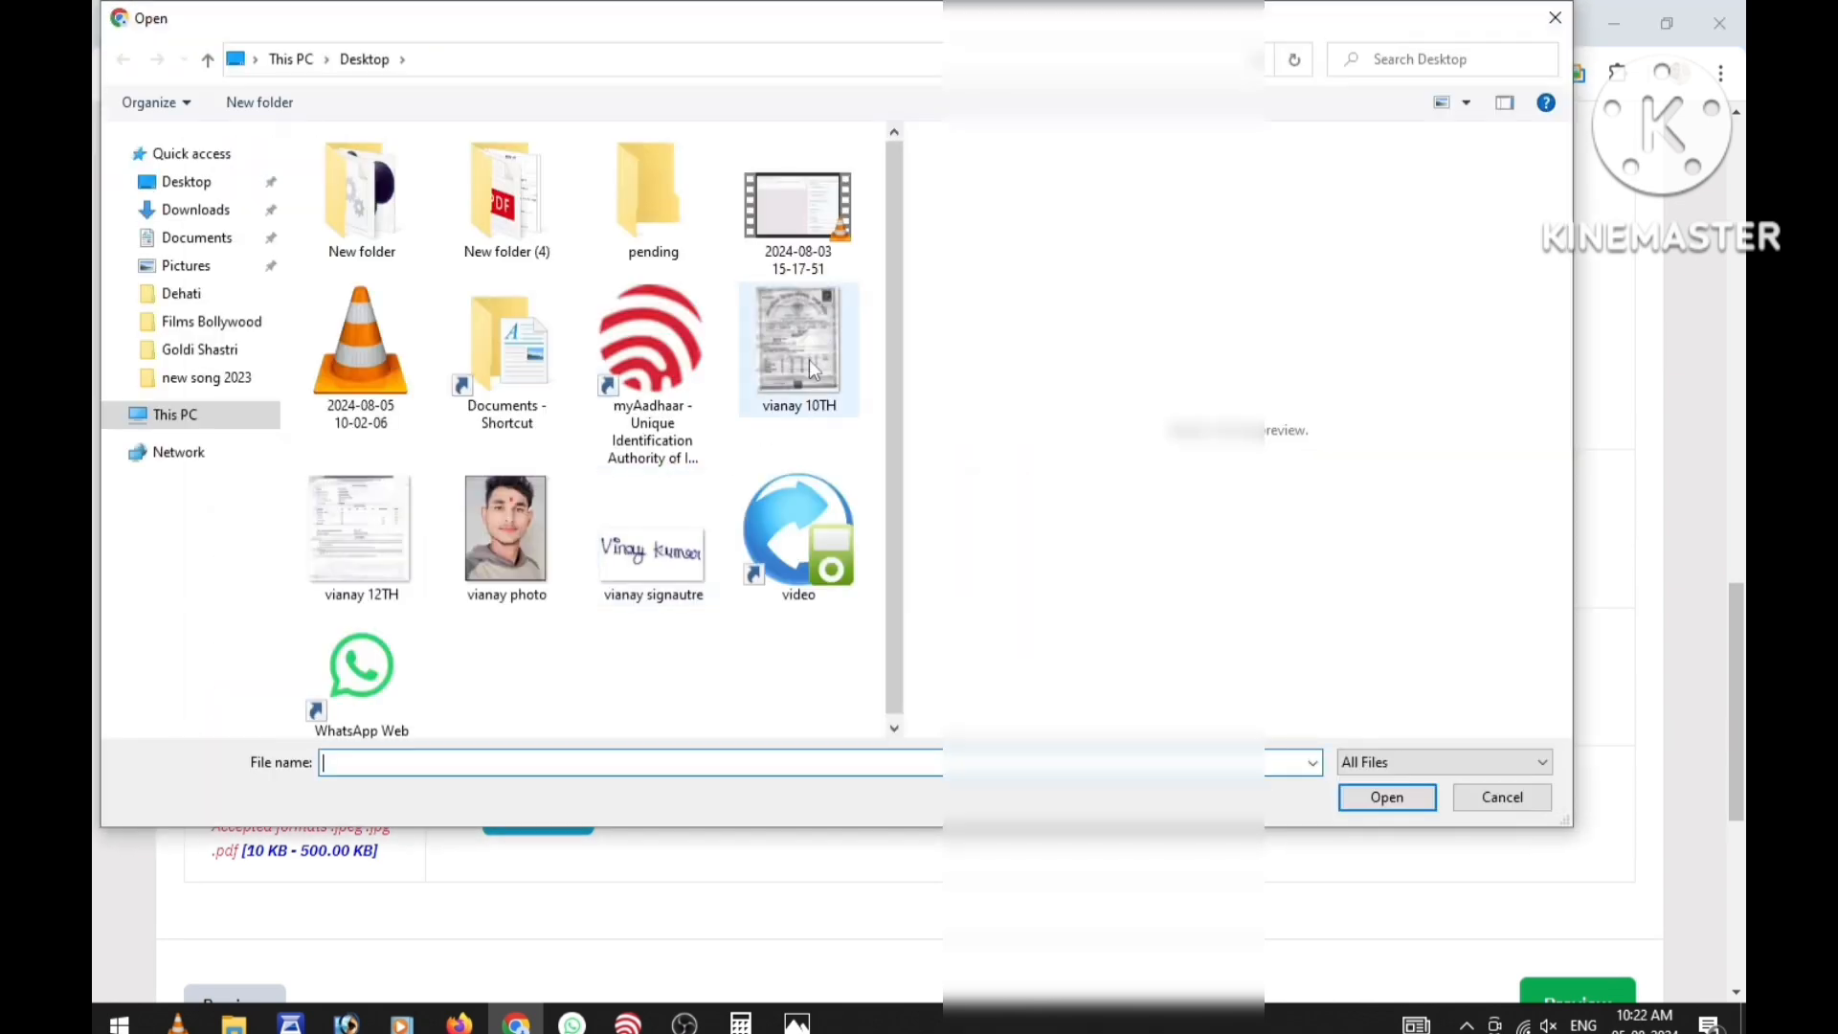
{"action": "left_click", "coordinate": [804, 356]}
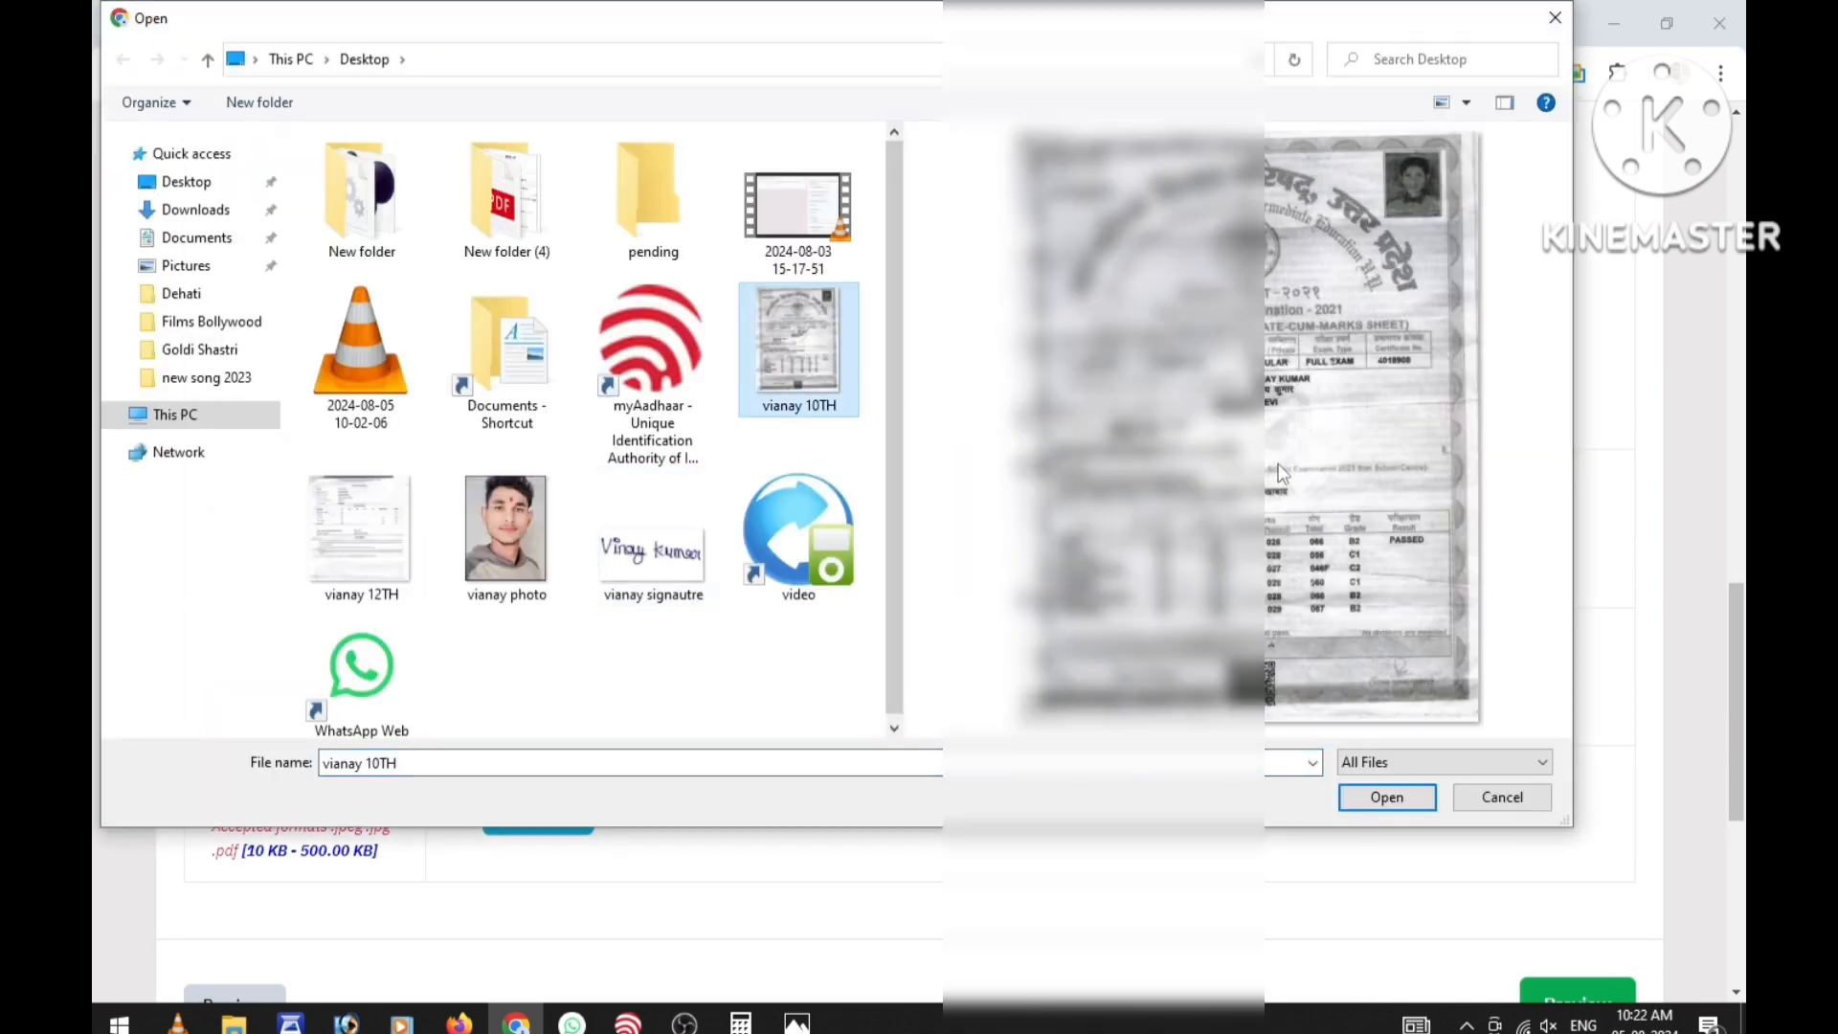
{"action": "left_click", "coordinate": [1388, 796]}
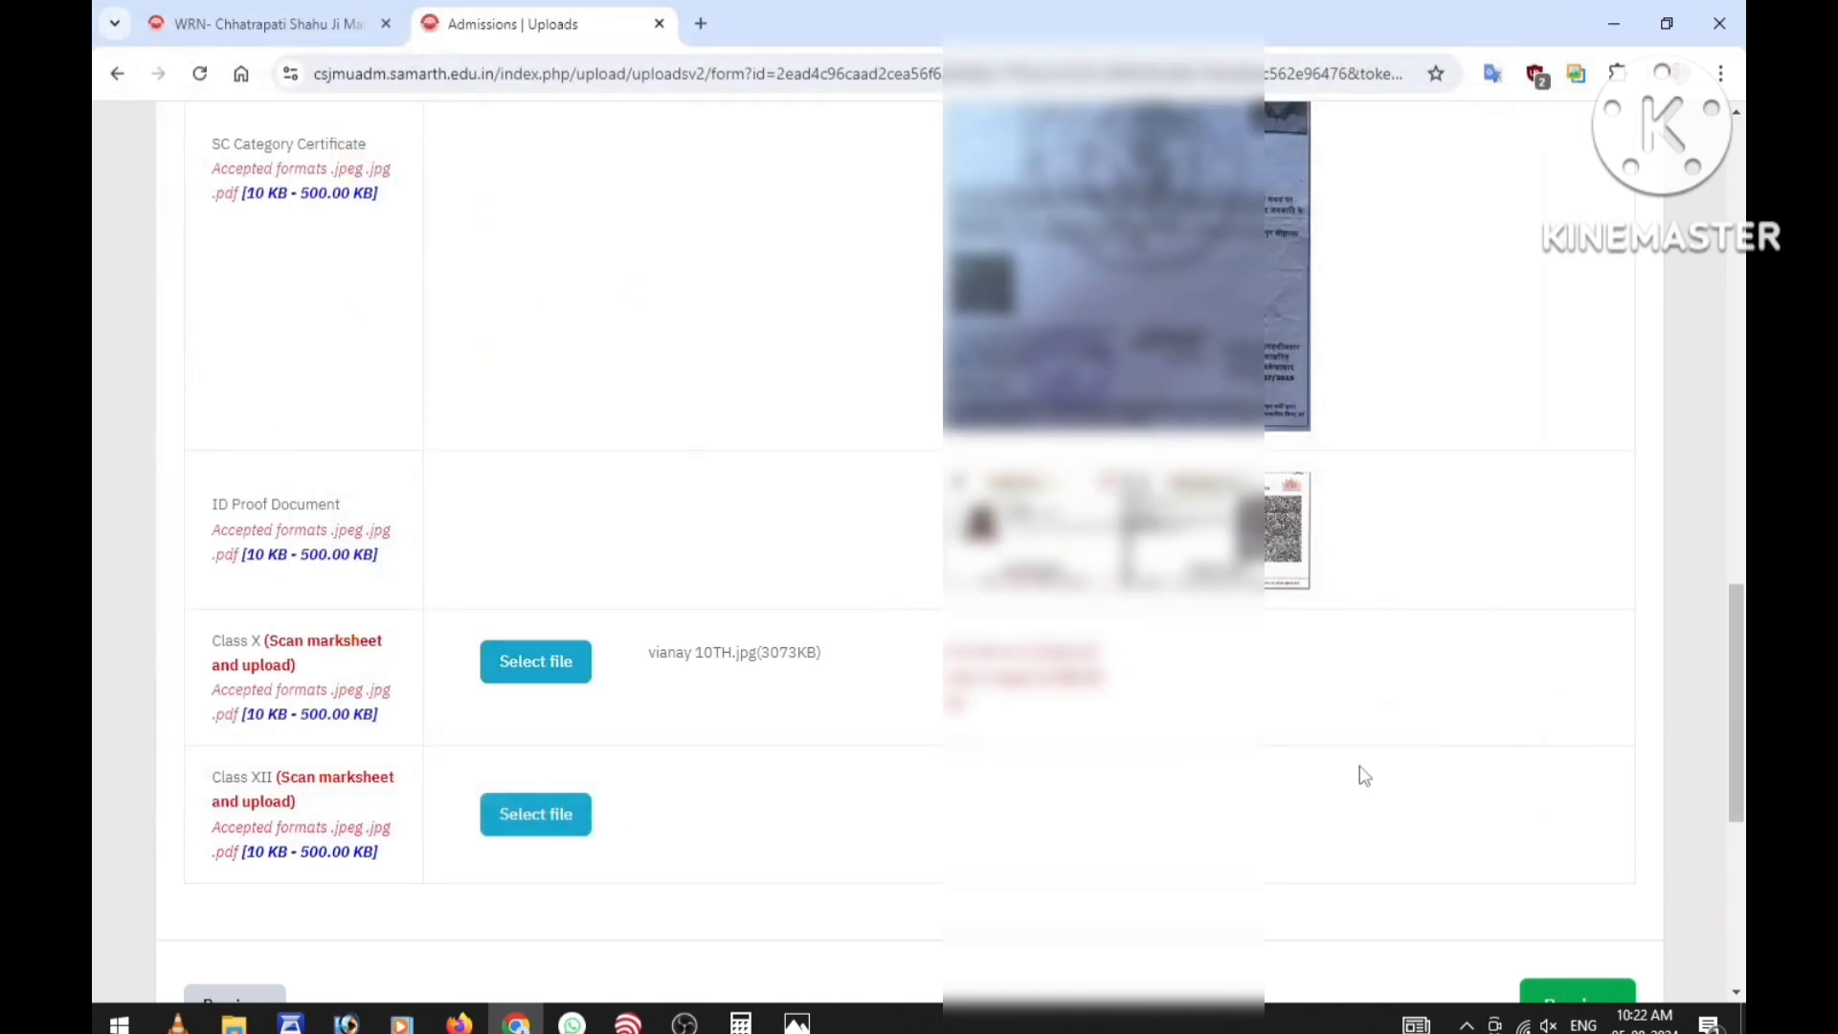
Reselect the Class X marksheet image and choose to open it with another app
{"action": "left_click", "coordinate": [523, 645]}
{"action": "left_click", "coordinate": [774, 359]}
{"action": "right_click", "coordinate": [773, 359]}
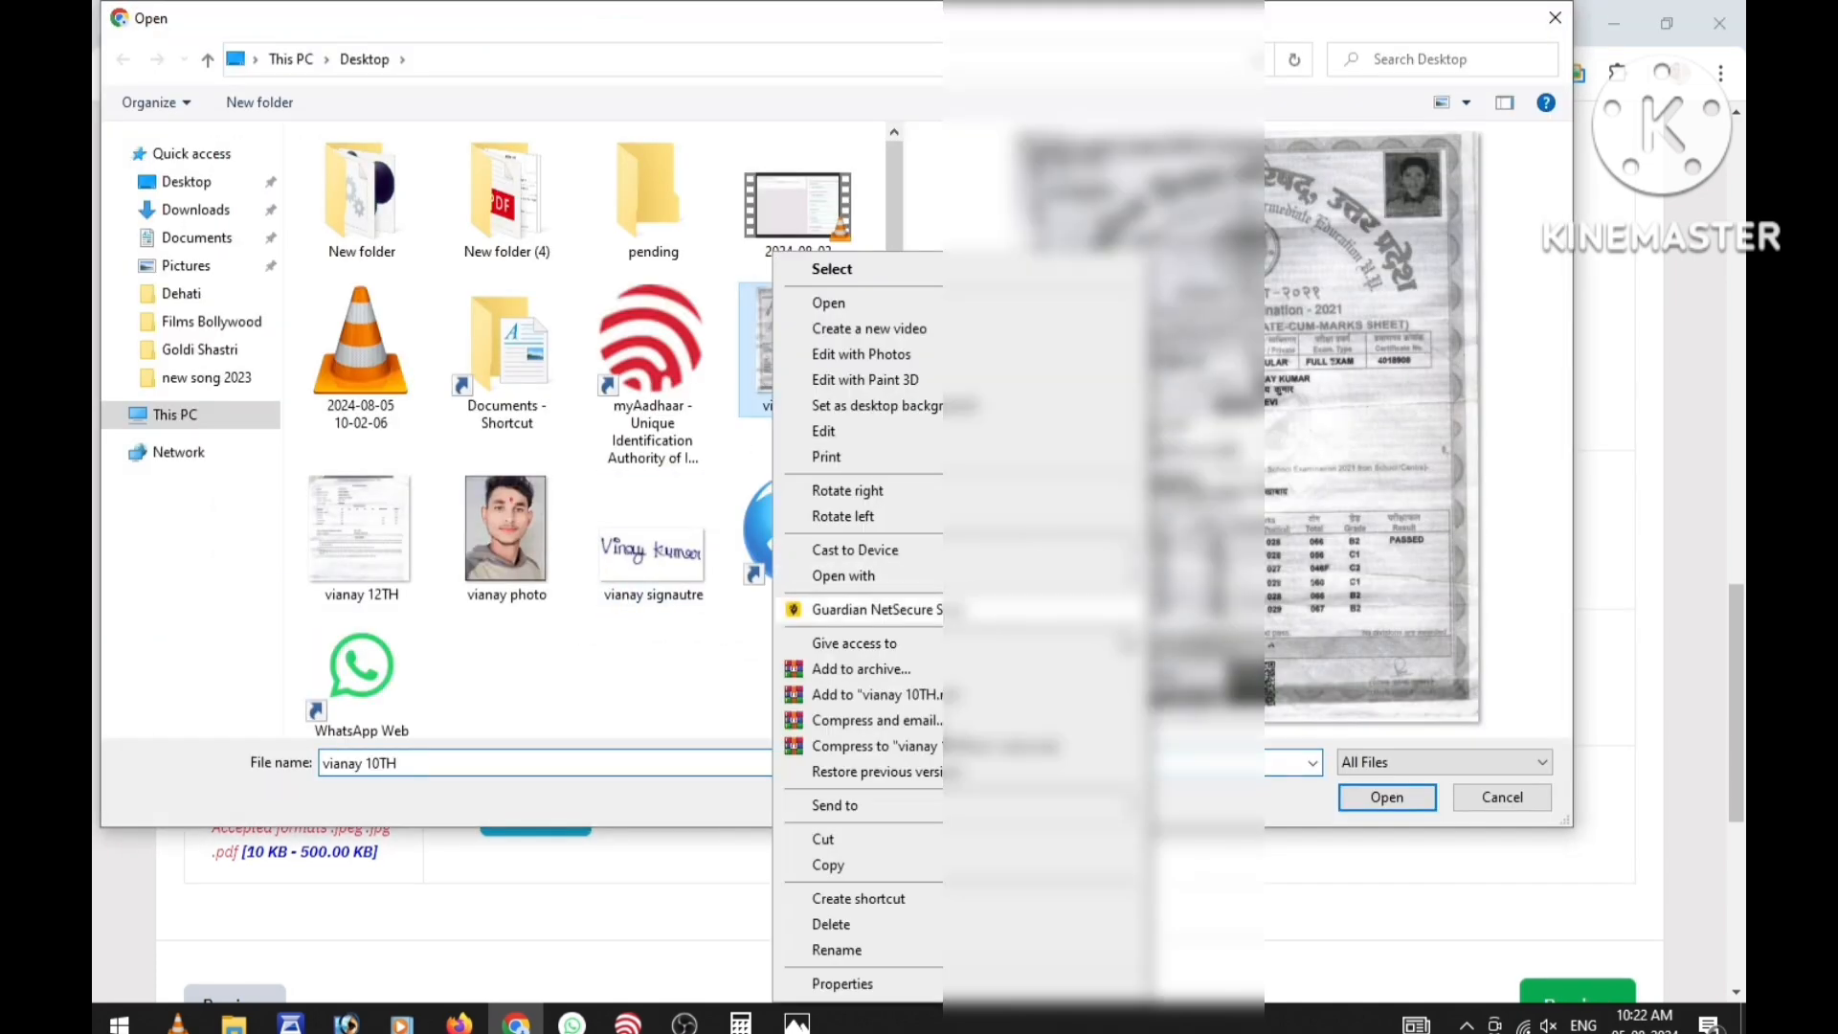
{"action": "mouse_move", "coordinate": [870, 580]}
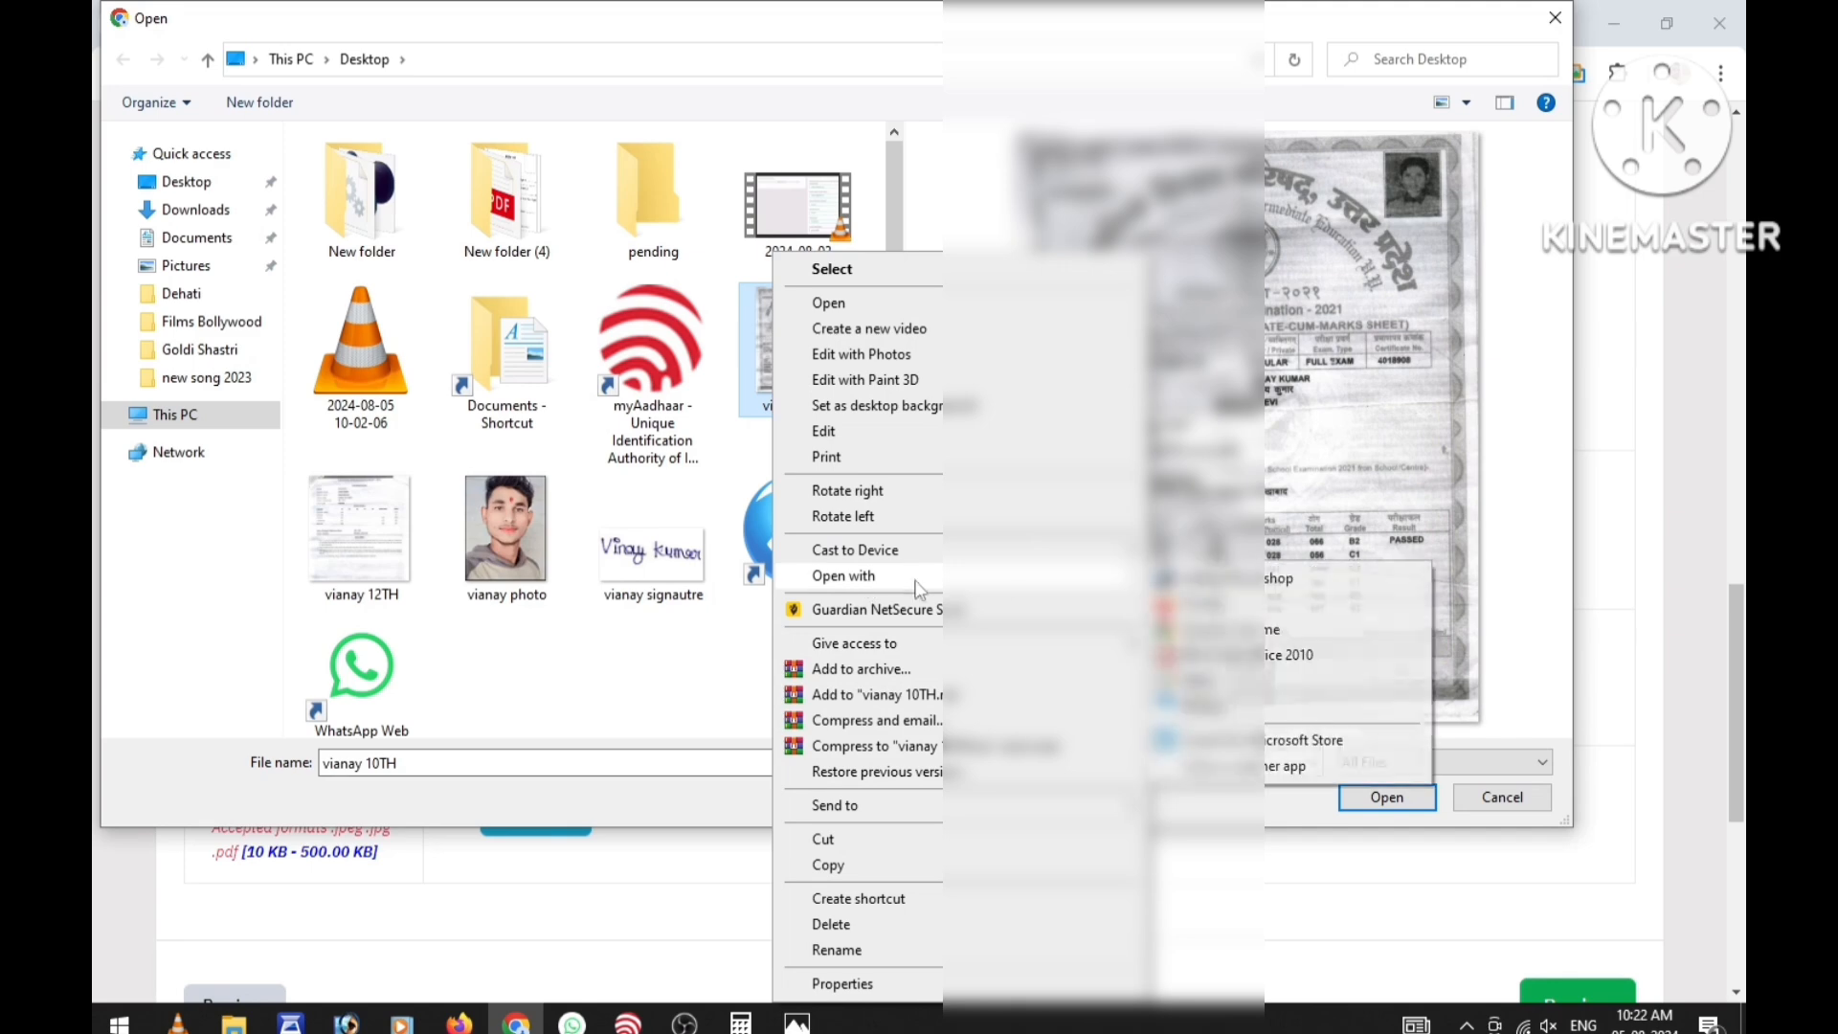
{"action": "left_click", "coordinate": [1283, 766]}
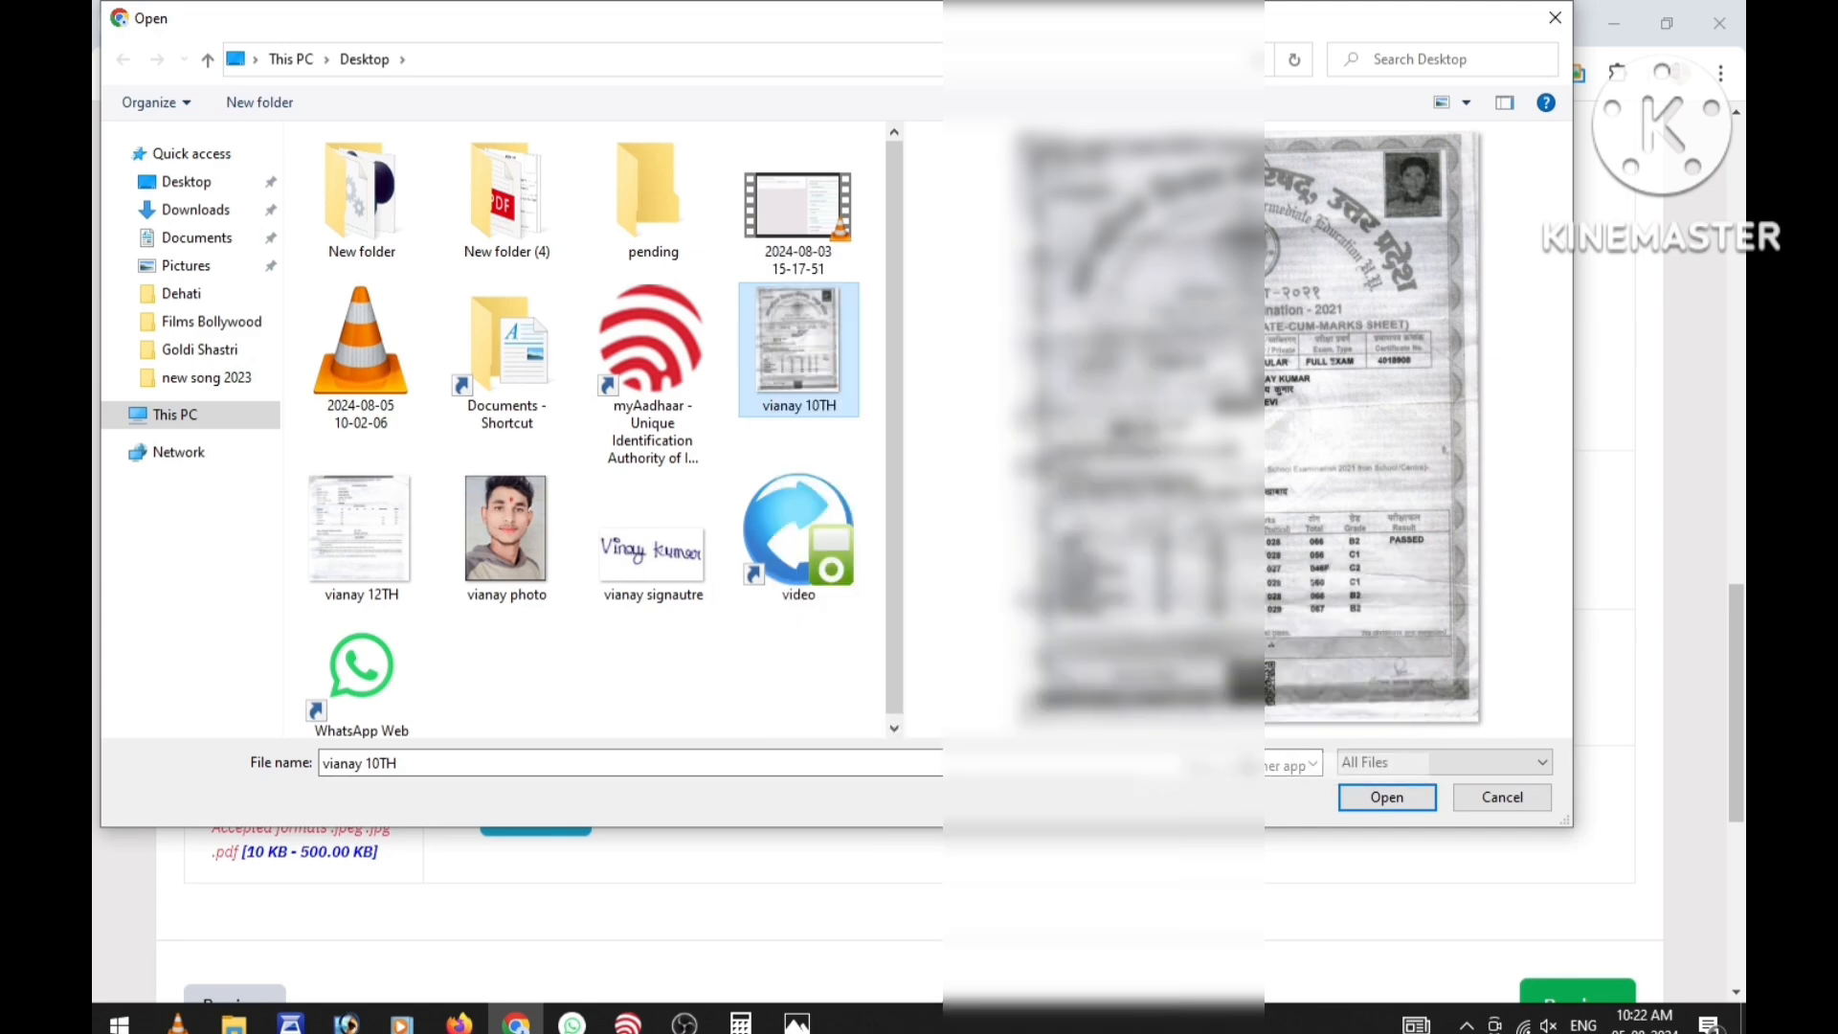
{"action": "scroll", "coordinate": [903, 580], "scroll_direction": "down", "scroll_amount": 1}
Open the marksheet in Radical Image Optimizer and accept resizing its dimensions
{"action": "left_click", "coordinate": [804, 576]}
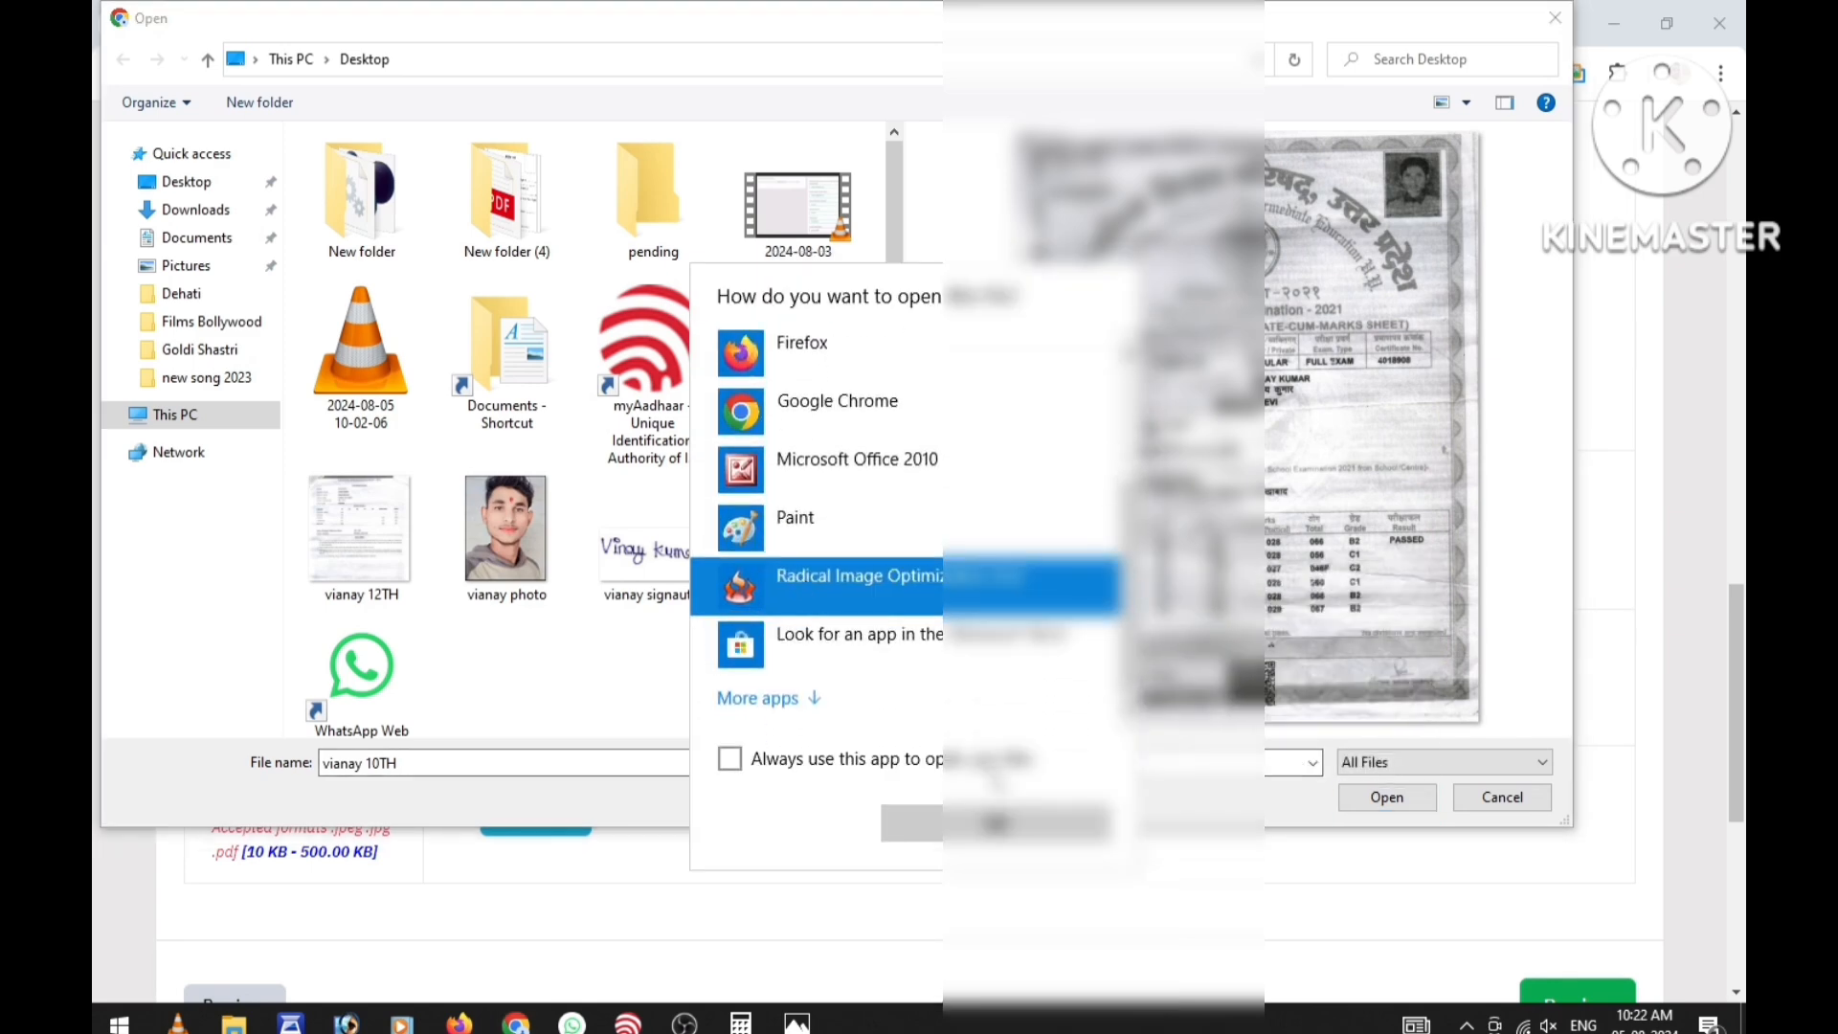
{"action": "left_click", "coordinate": [997, 816]}
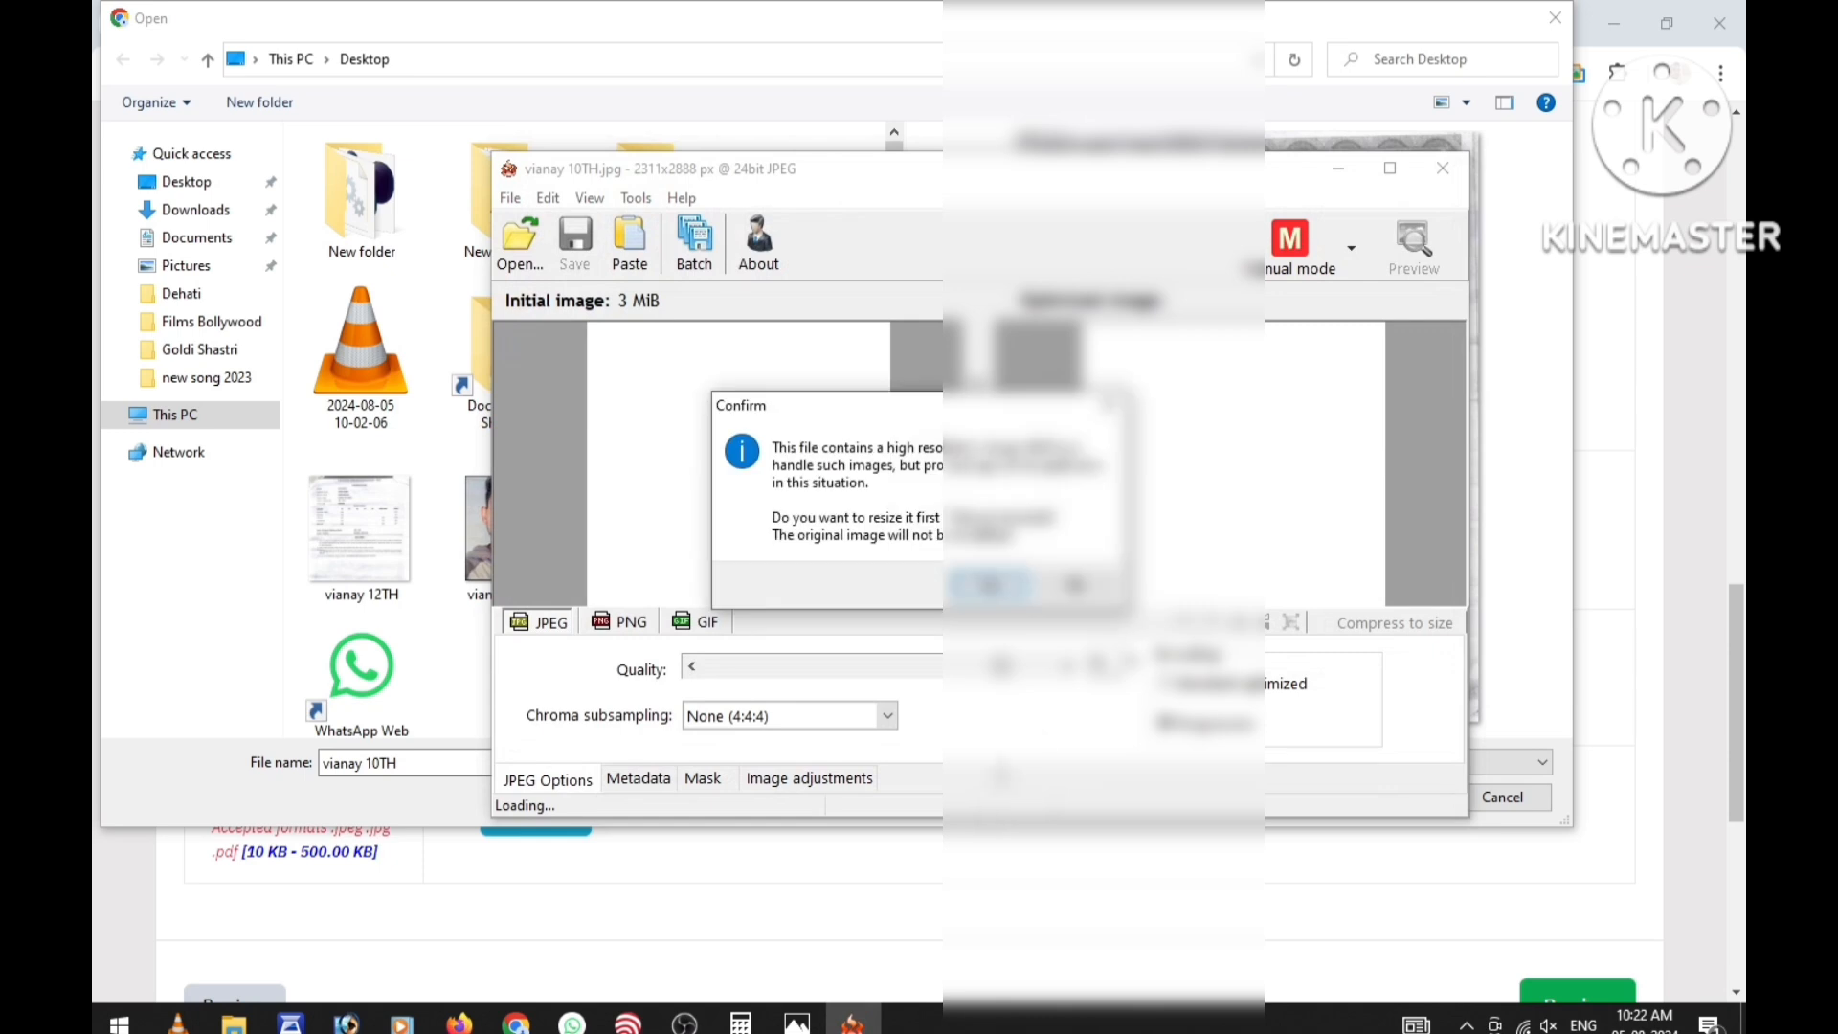
{"action": "left_click", "coordinate": [1017, 590]}
{"action": "left_click", "coordinate": [906, 641]}
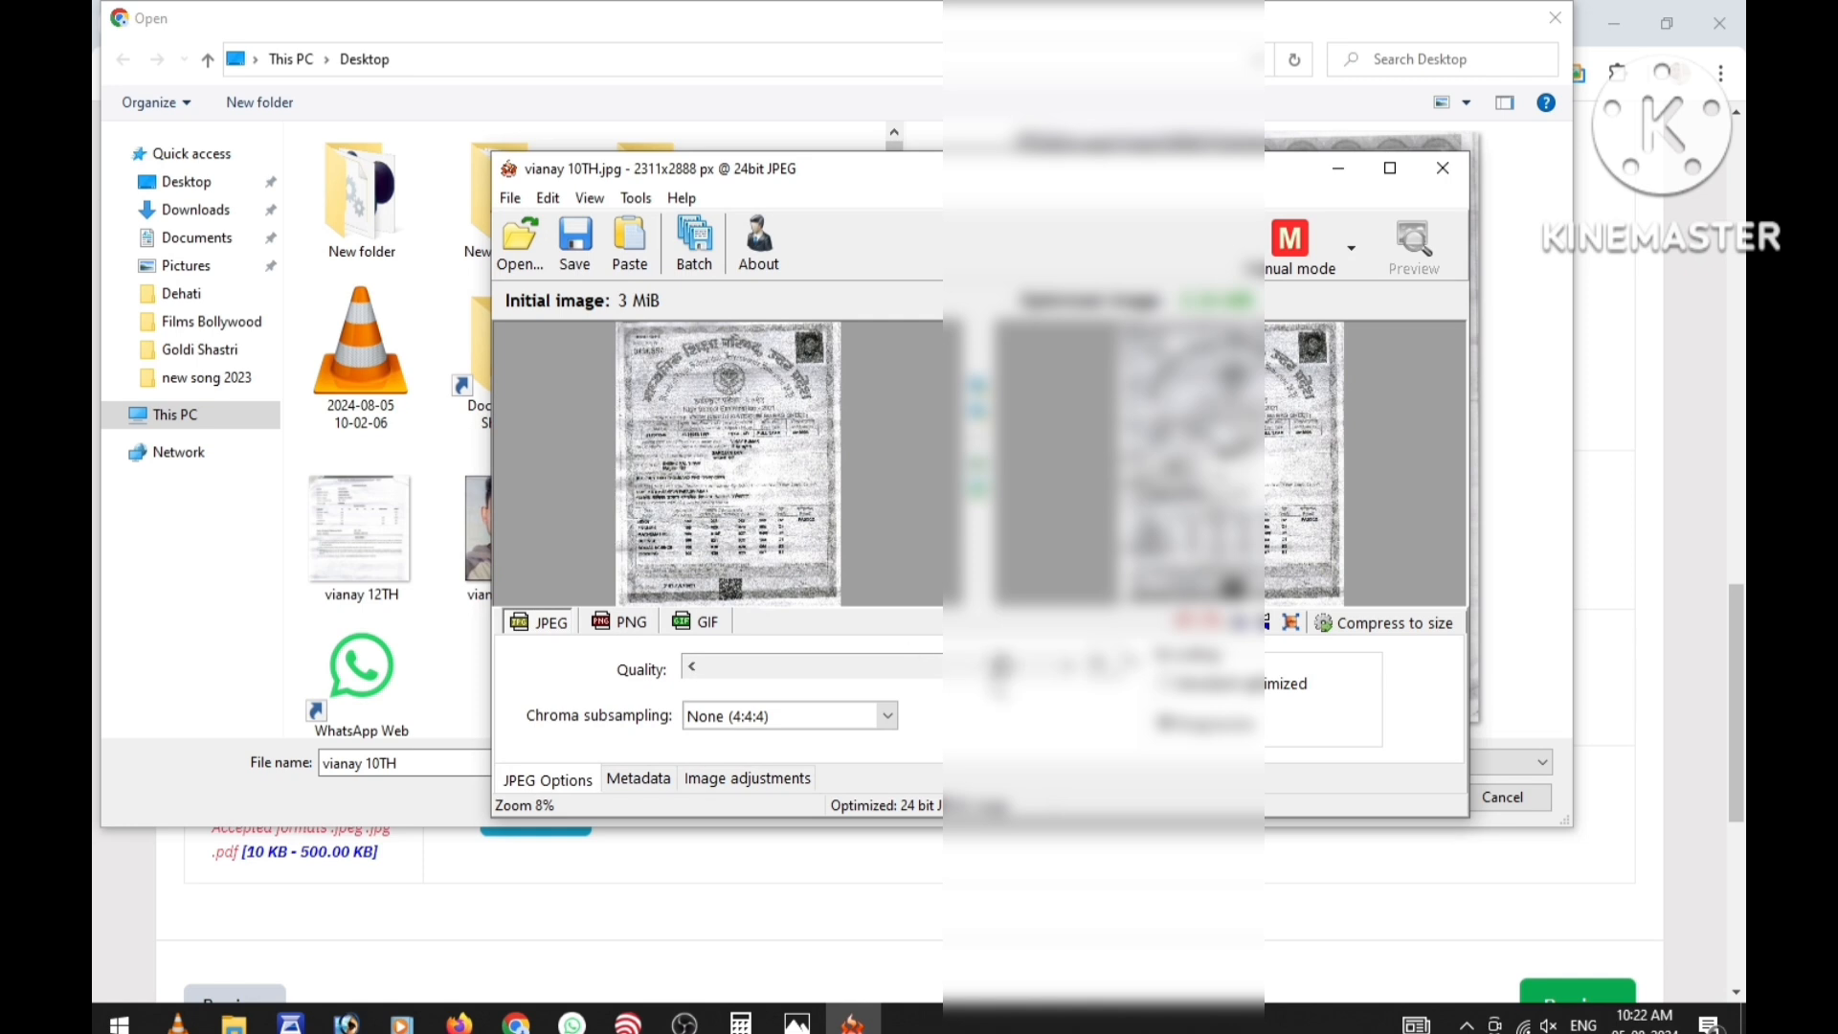
Lower the JPEG quality and save over the original vianay 10TH.jpg
{"action": "left_click_drag", "start_coordinate": [1000, 668], "coordinate": [909, 675]}
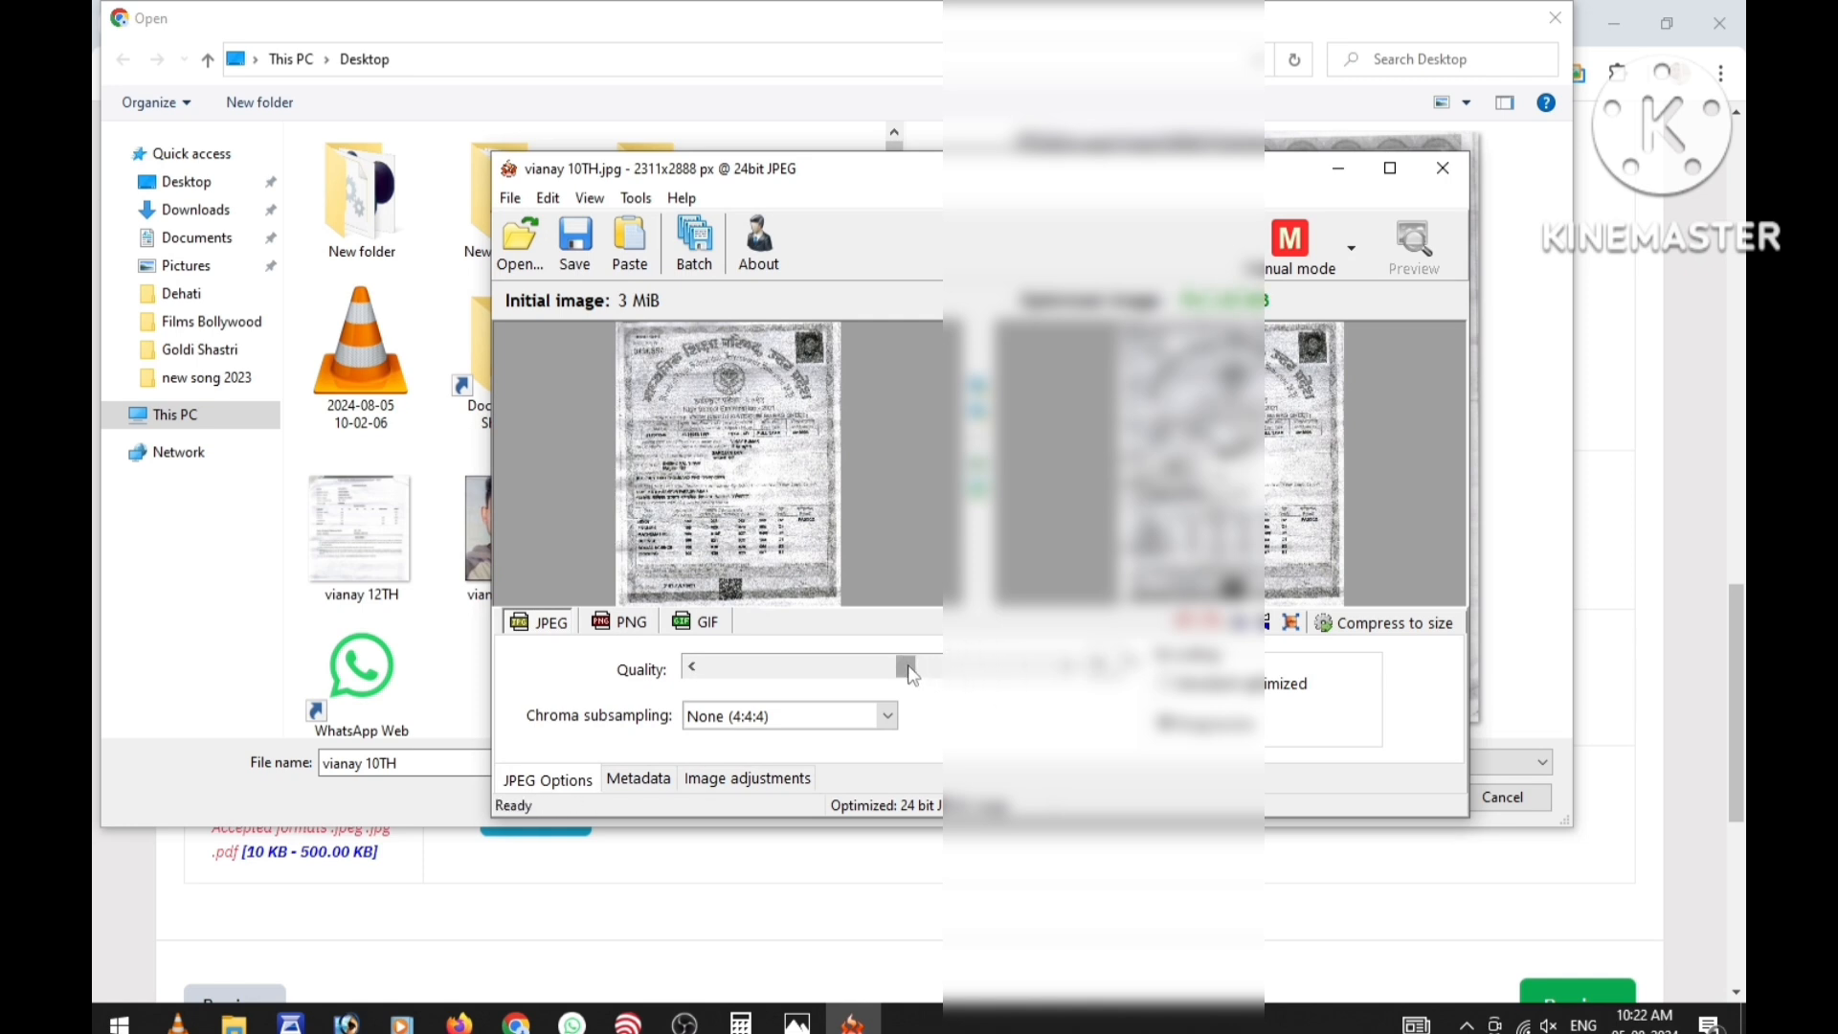
{"action": "left_click_drag", "start_coordinate": [913, 675], "coordinate": [838, 674]}
{"action": "mouse_move", "coordinate": [834, 669]}
{"action": "left_mouse_down"}
{"action": "mouse_move", "coordinate": [748, 685]}
{"action": "mouse_move", "coordinate": [816, 679]}
{"action": "left_mouse_up"}
{"action": "left_click", "coordinate": [575, 244]}
{"action": "left_click", "coordinate": [1552, 924]}
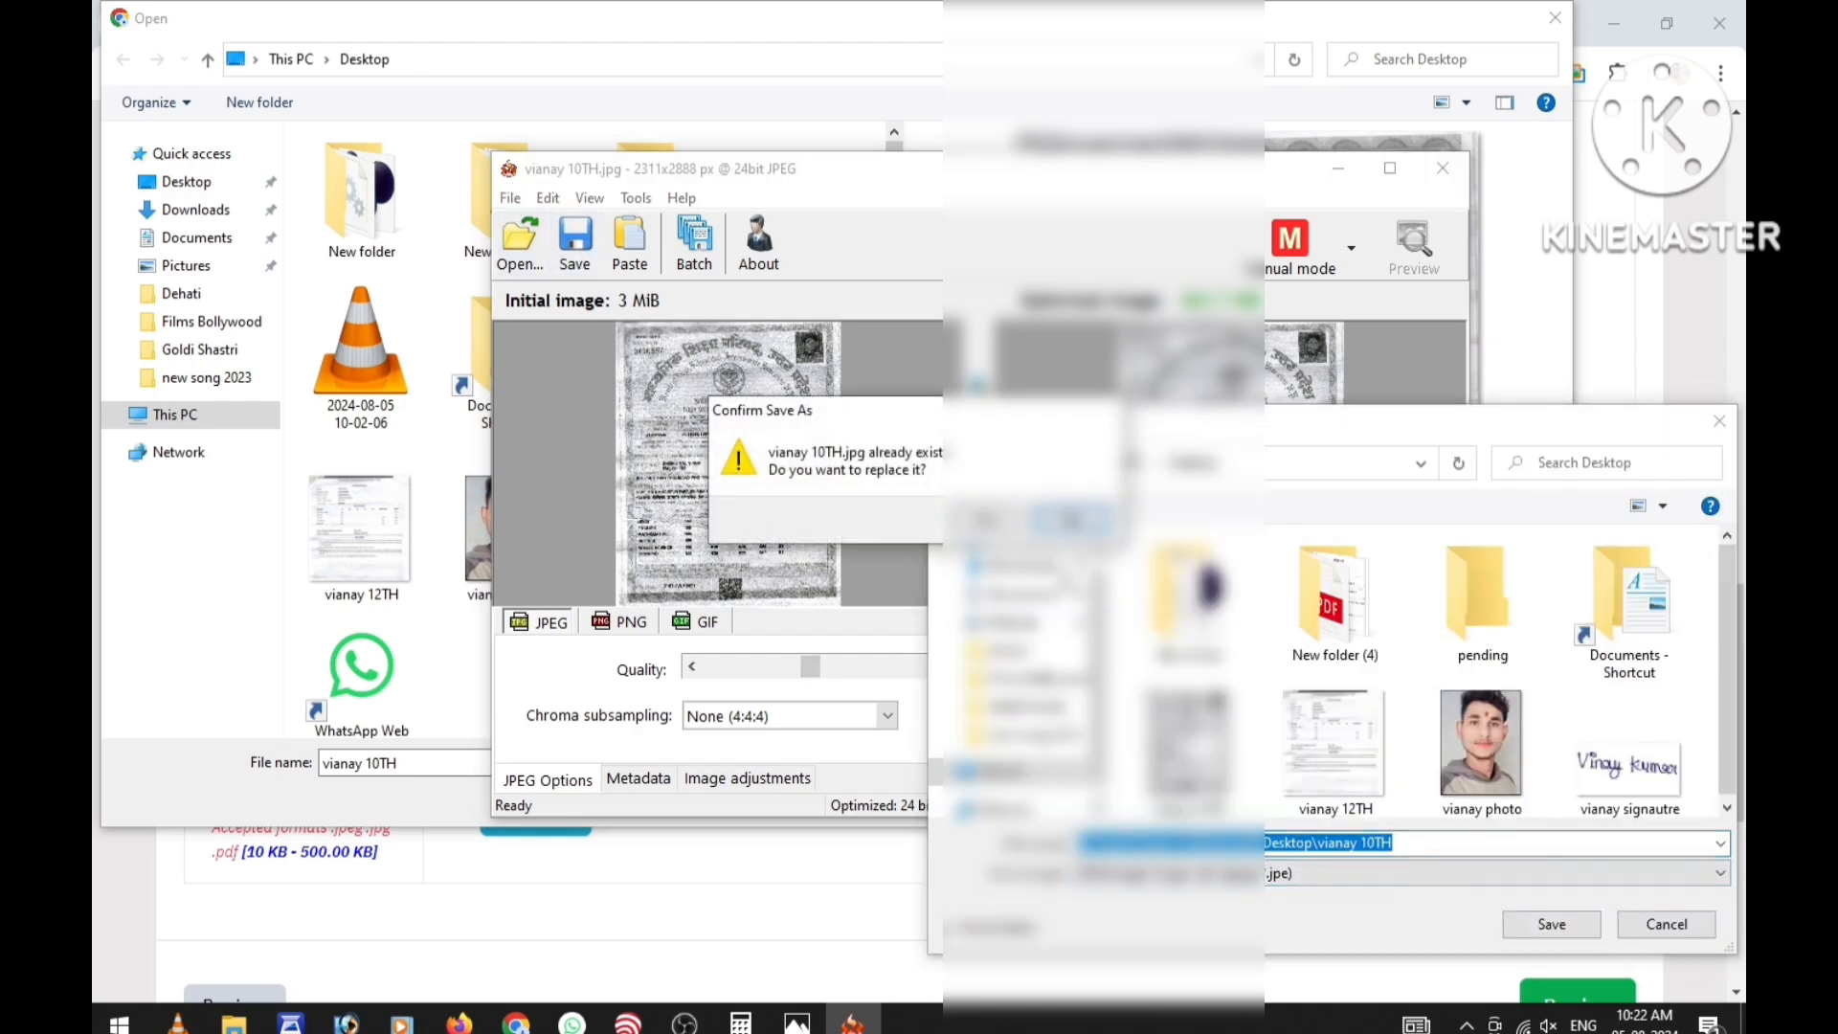
{"action": "left_click", "coordinate": [987, 520]}
{"action": "left_click_drag", "start_coordinate": [364, 528], "coordinate": [702, 500]}
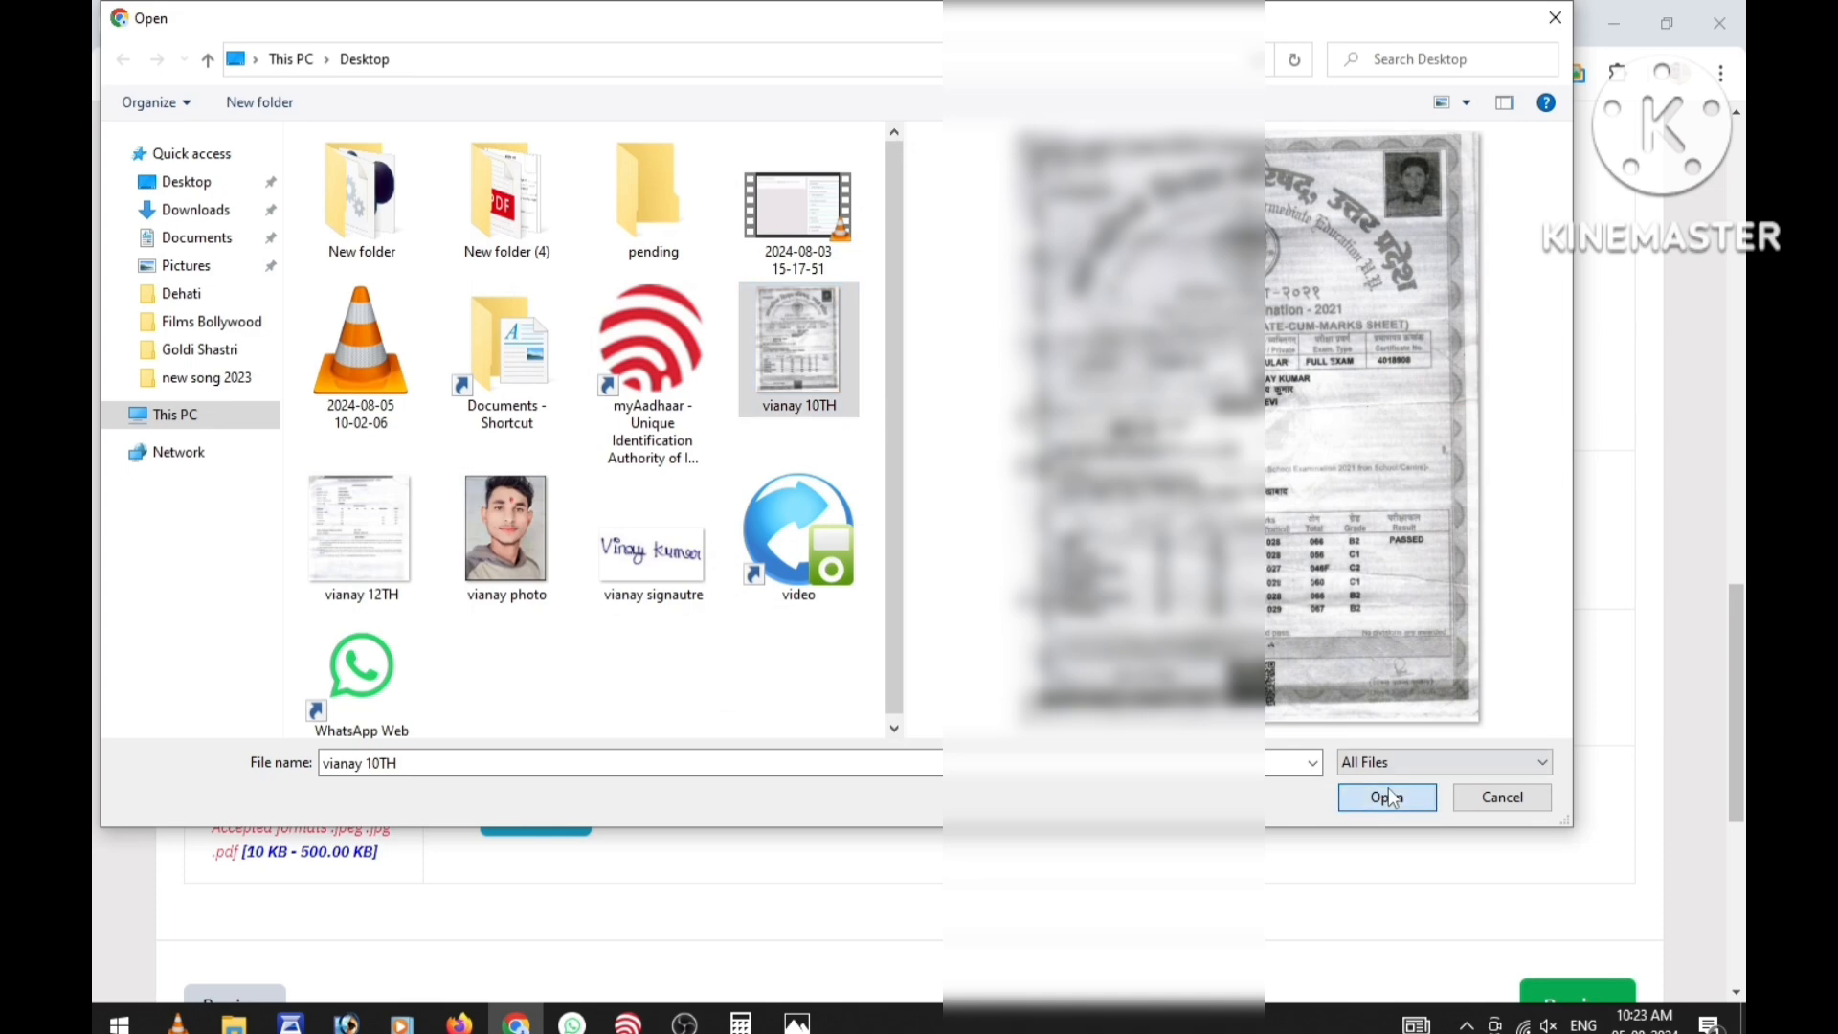
Attach the compressed 464 KB Class X marksheet, then start choosing the Class XII file
{"action": "left_click", "coordinate": [1386, 796]}
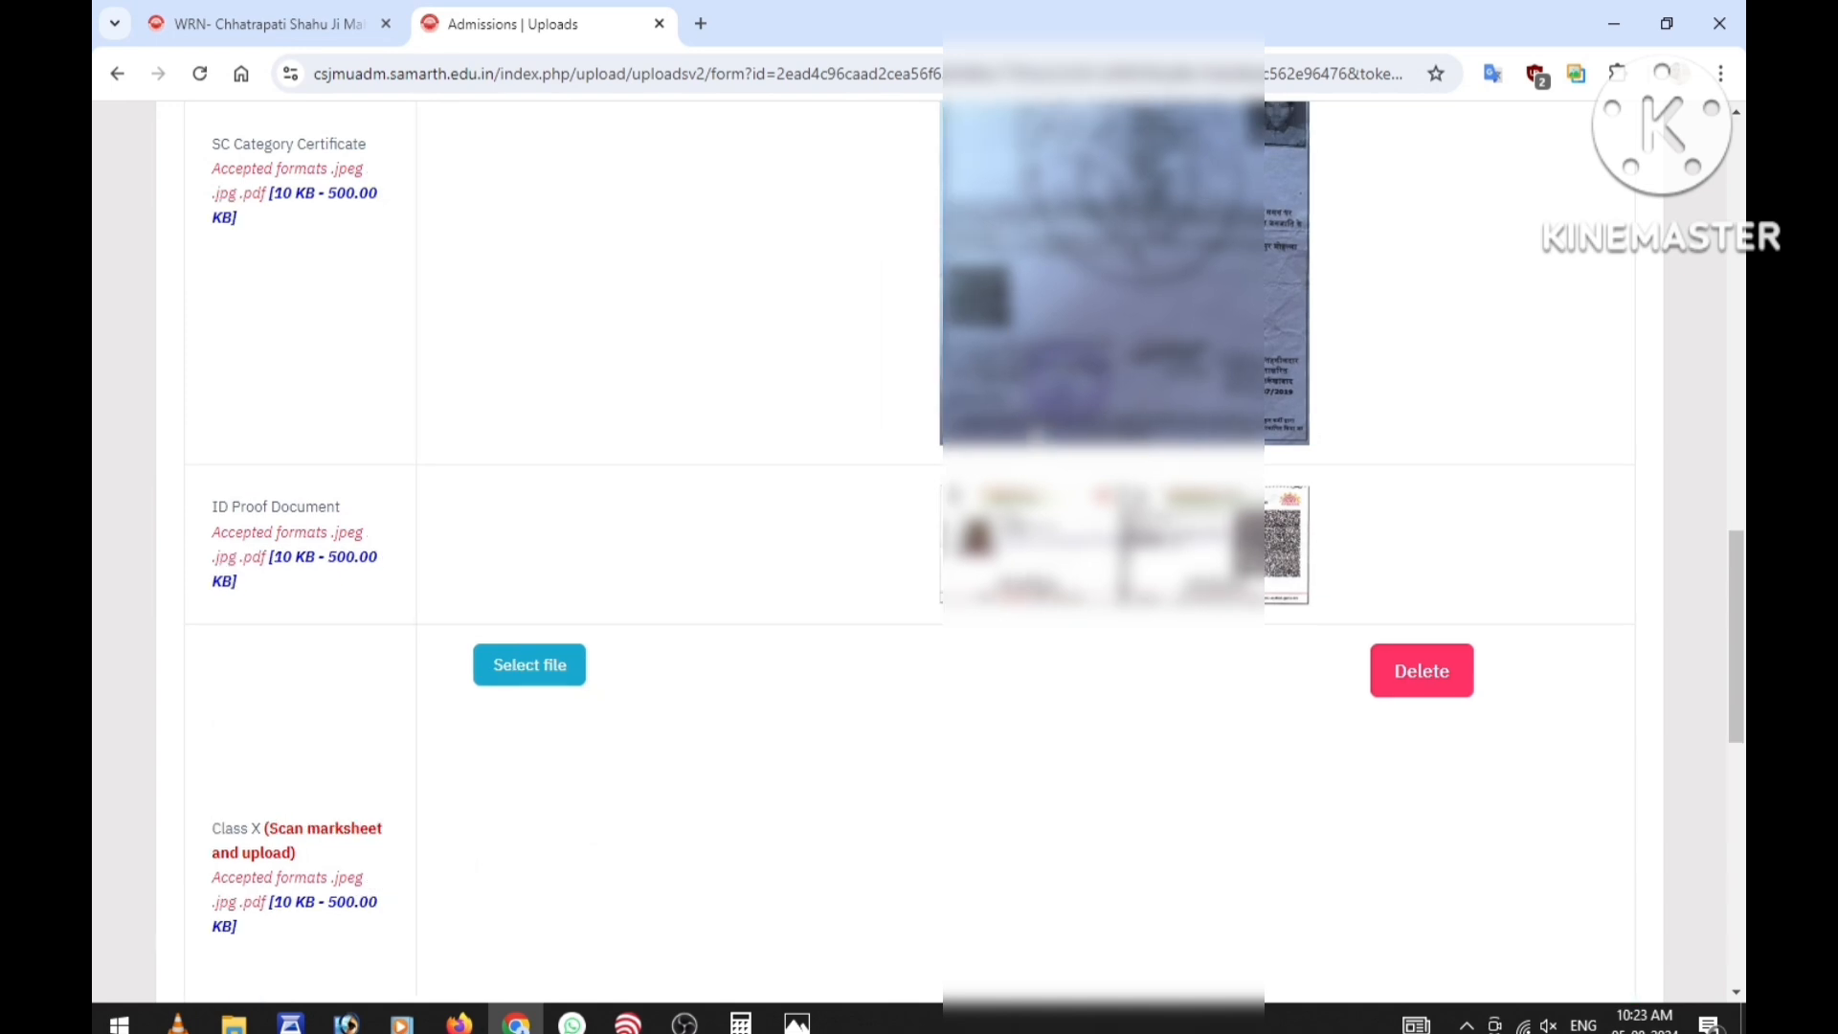
{"action": "scroll", "coordinate": [874, 489], "scroll_direction": "down", "scroll_amount": 5}
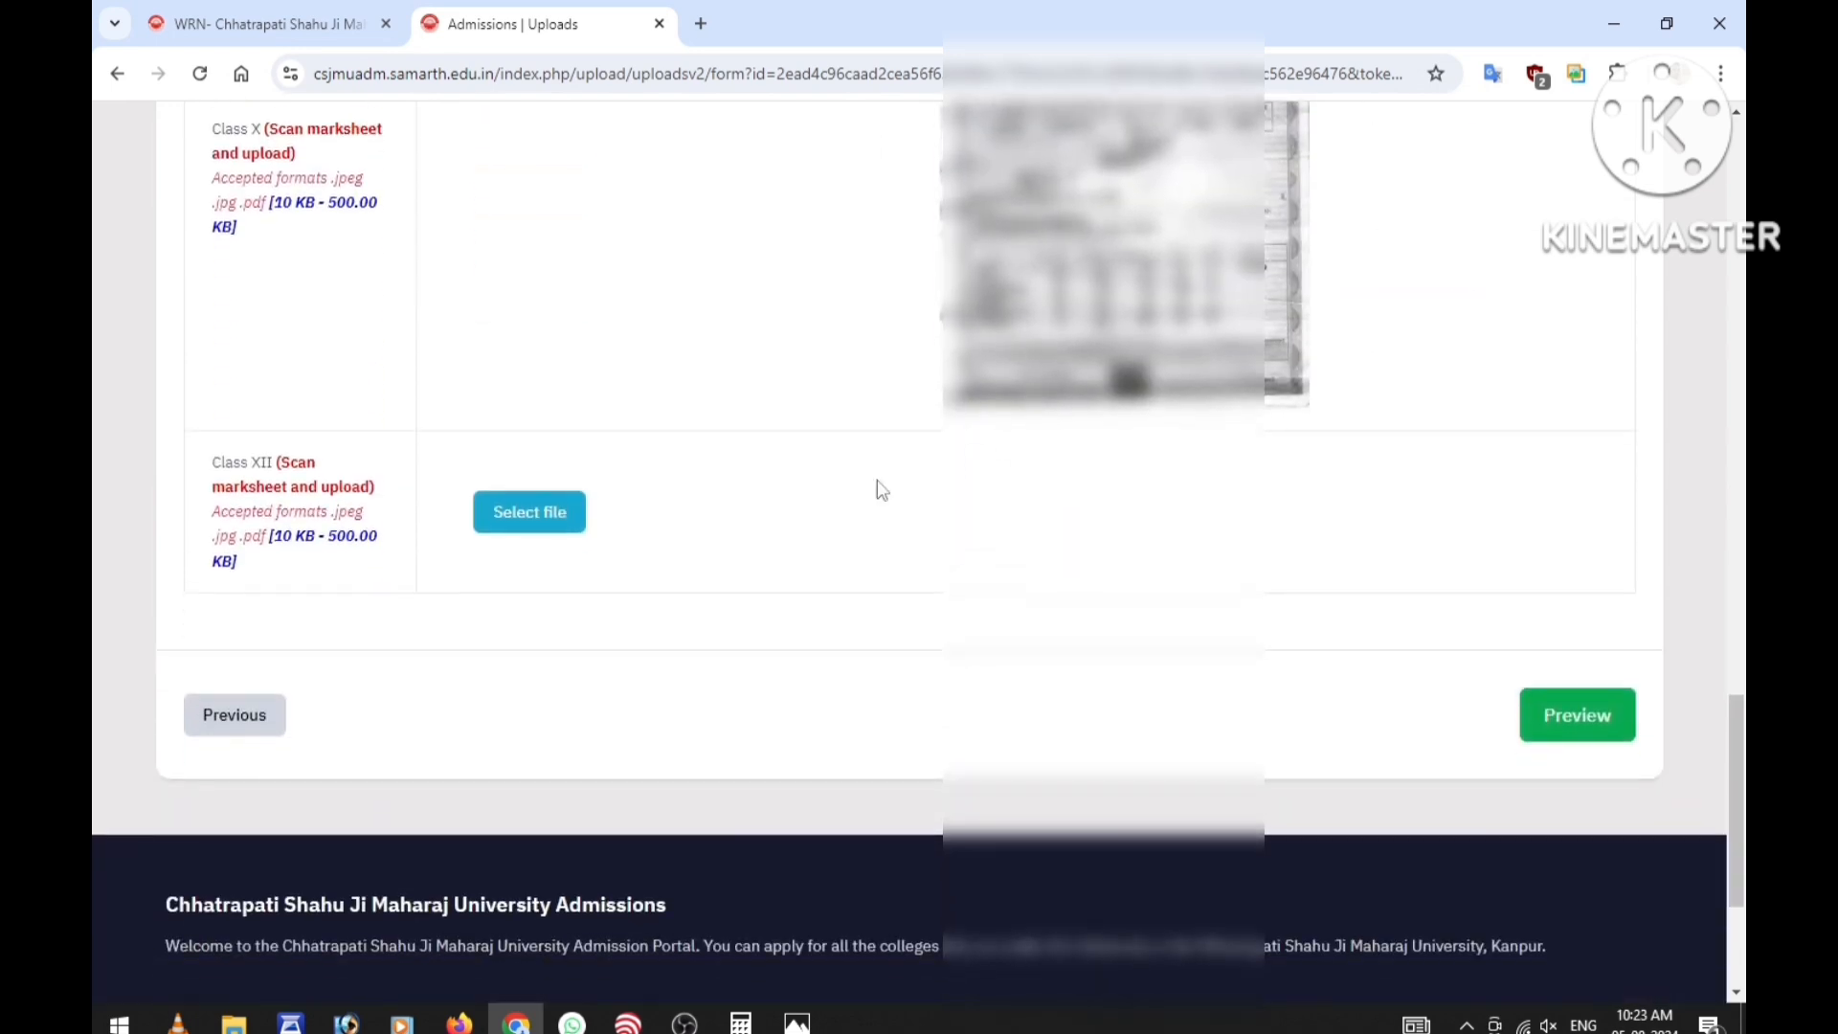
{"action": "left_click", "coordinate": [561, 515]}
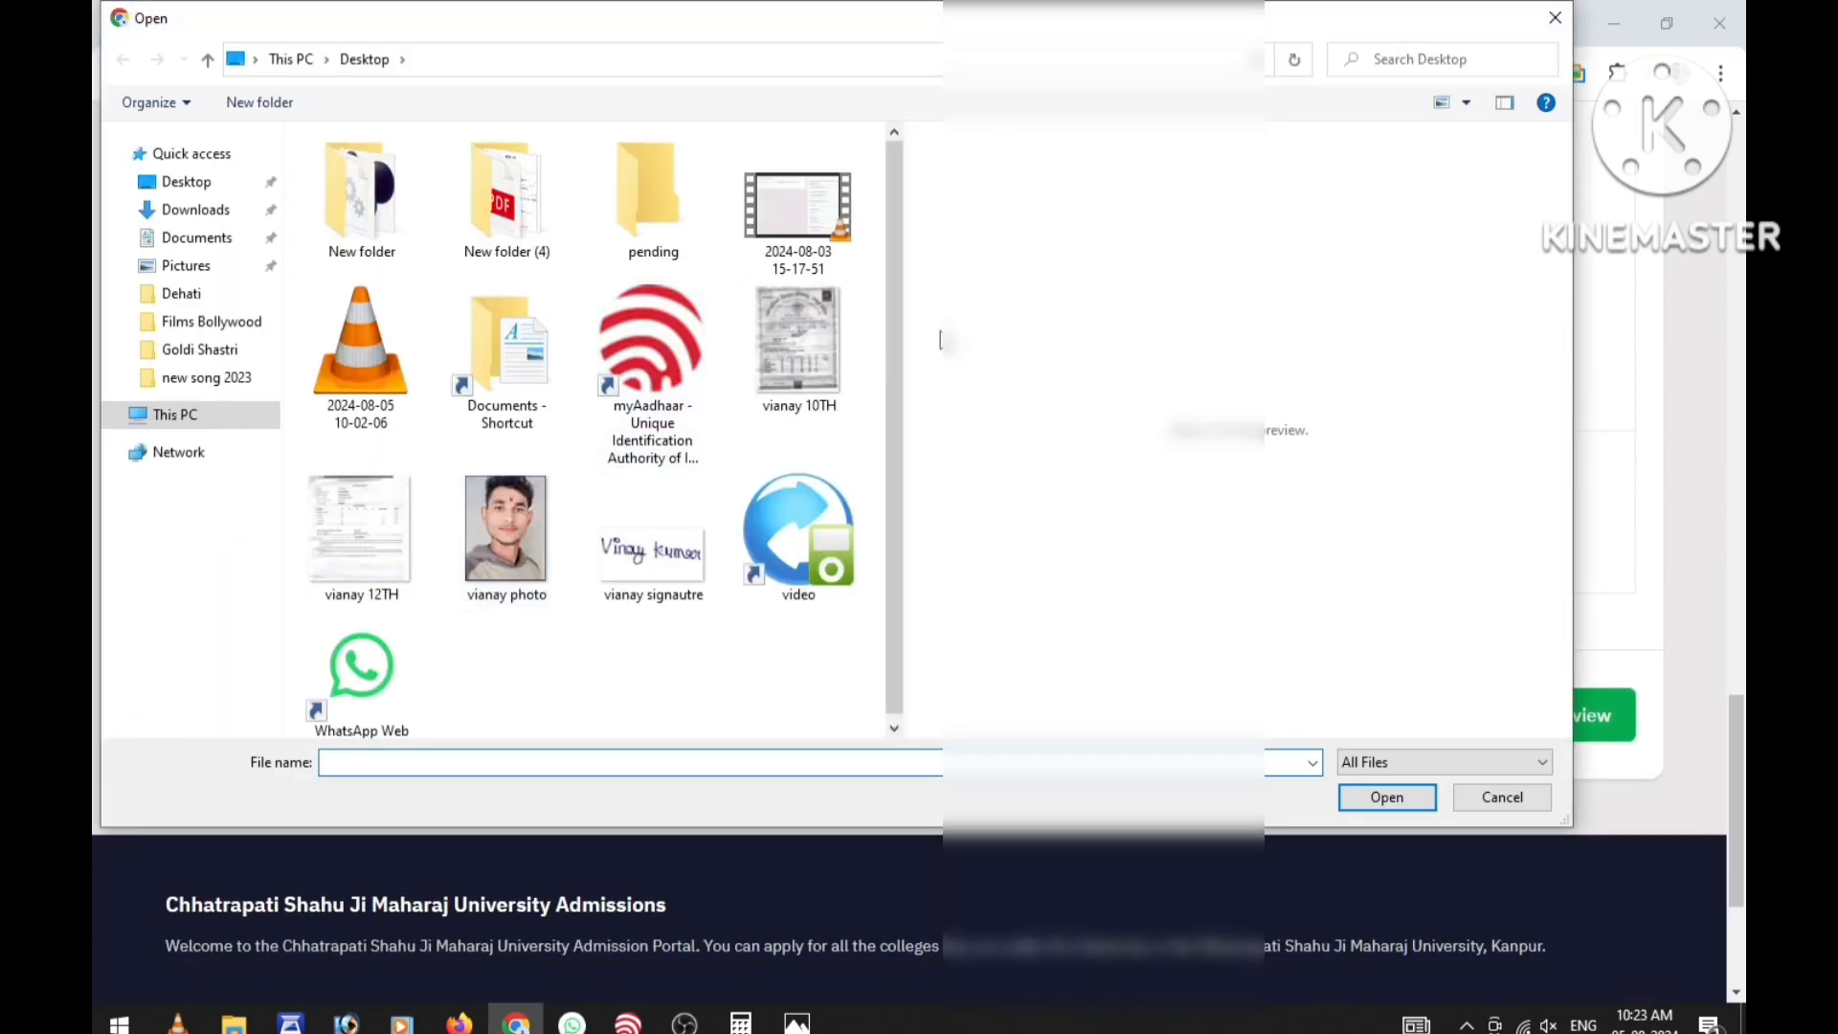
Select vianay 12TH.jpg (437 KB) and upload it as the Class XII marksheet
{"action": "left_click", "coordinate": [366, 546]}
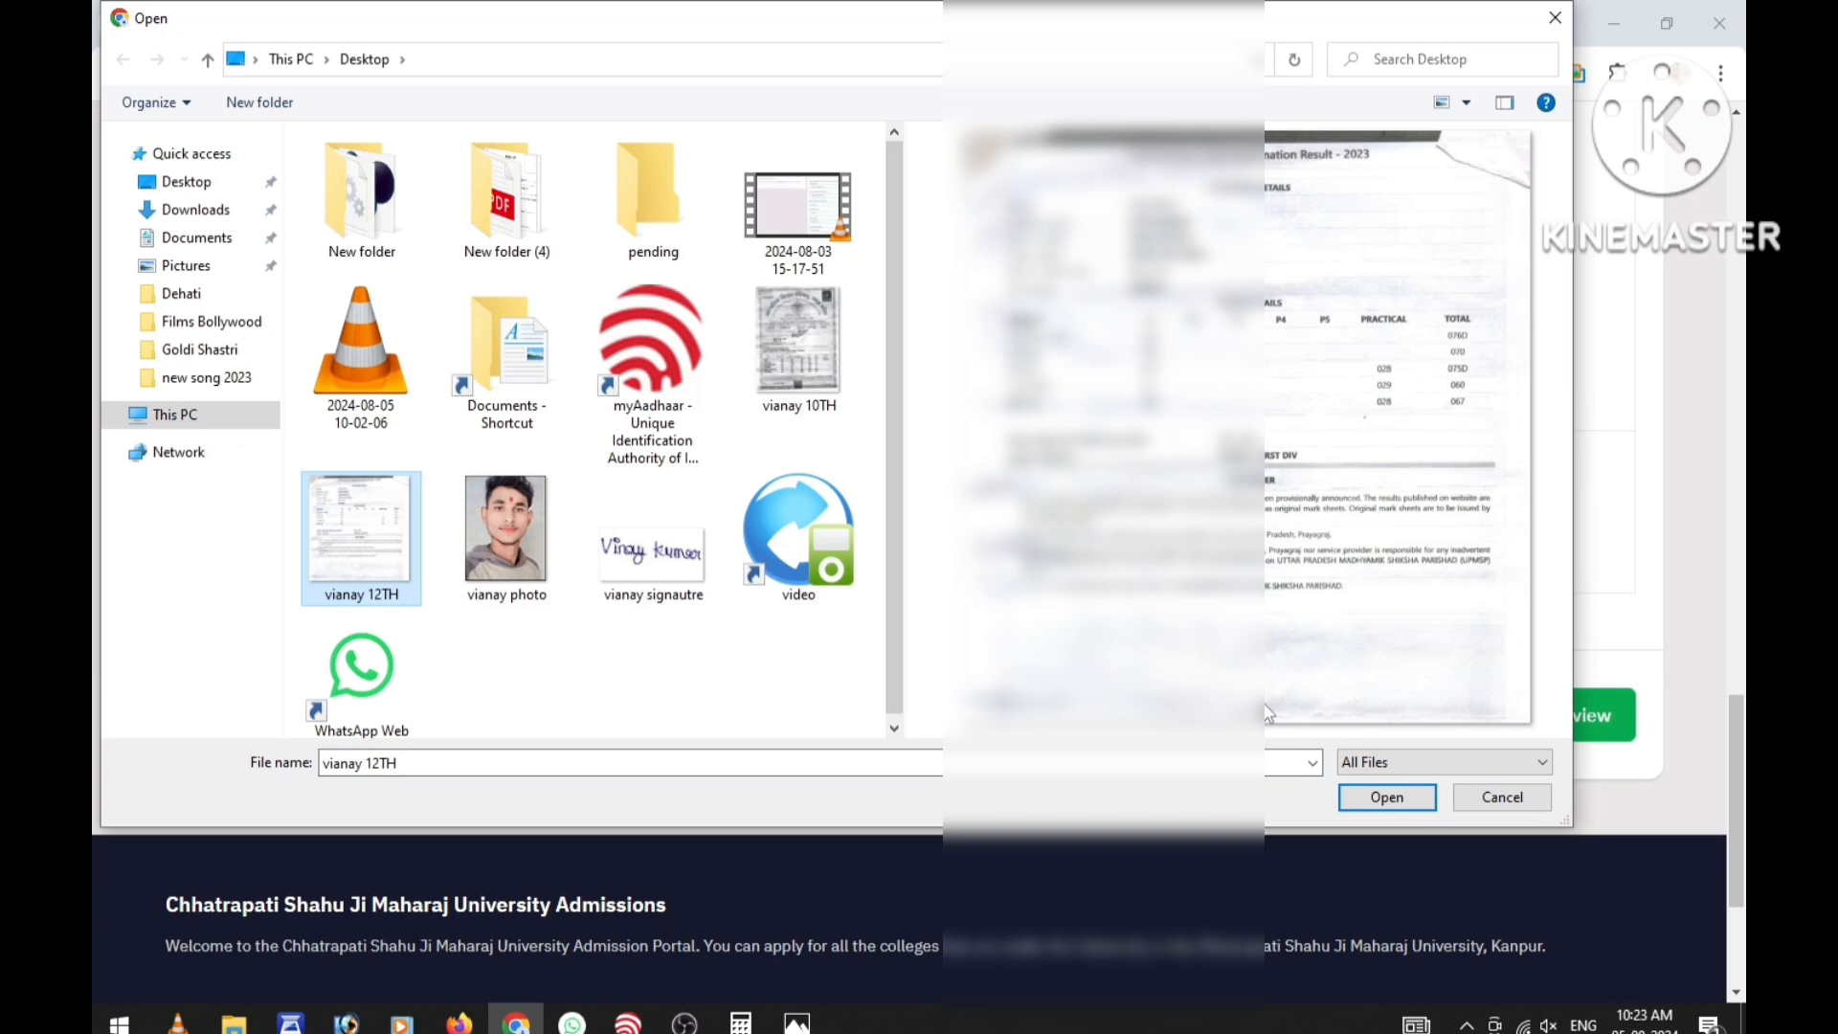
{"action": "left_click", "coordinate": [1345, 798]}
{"action": "left_click", "coordinate": [1221, 505]}
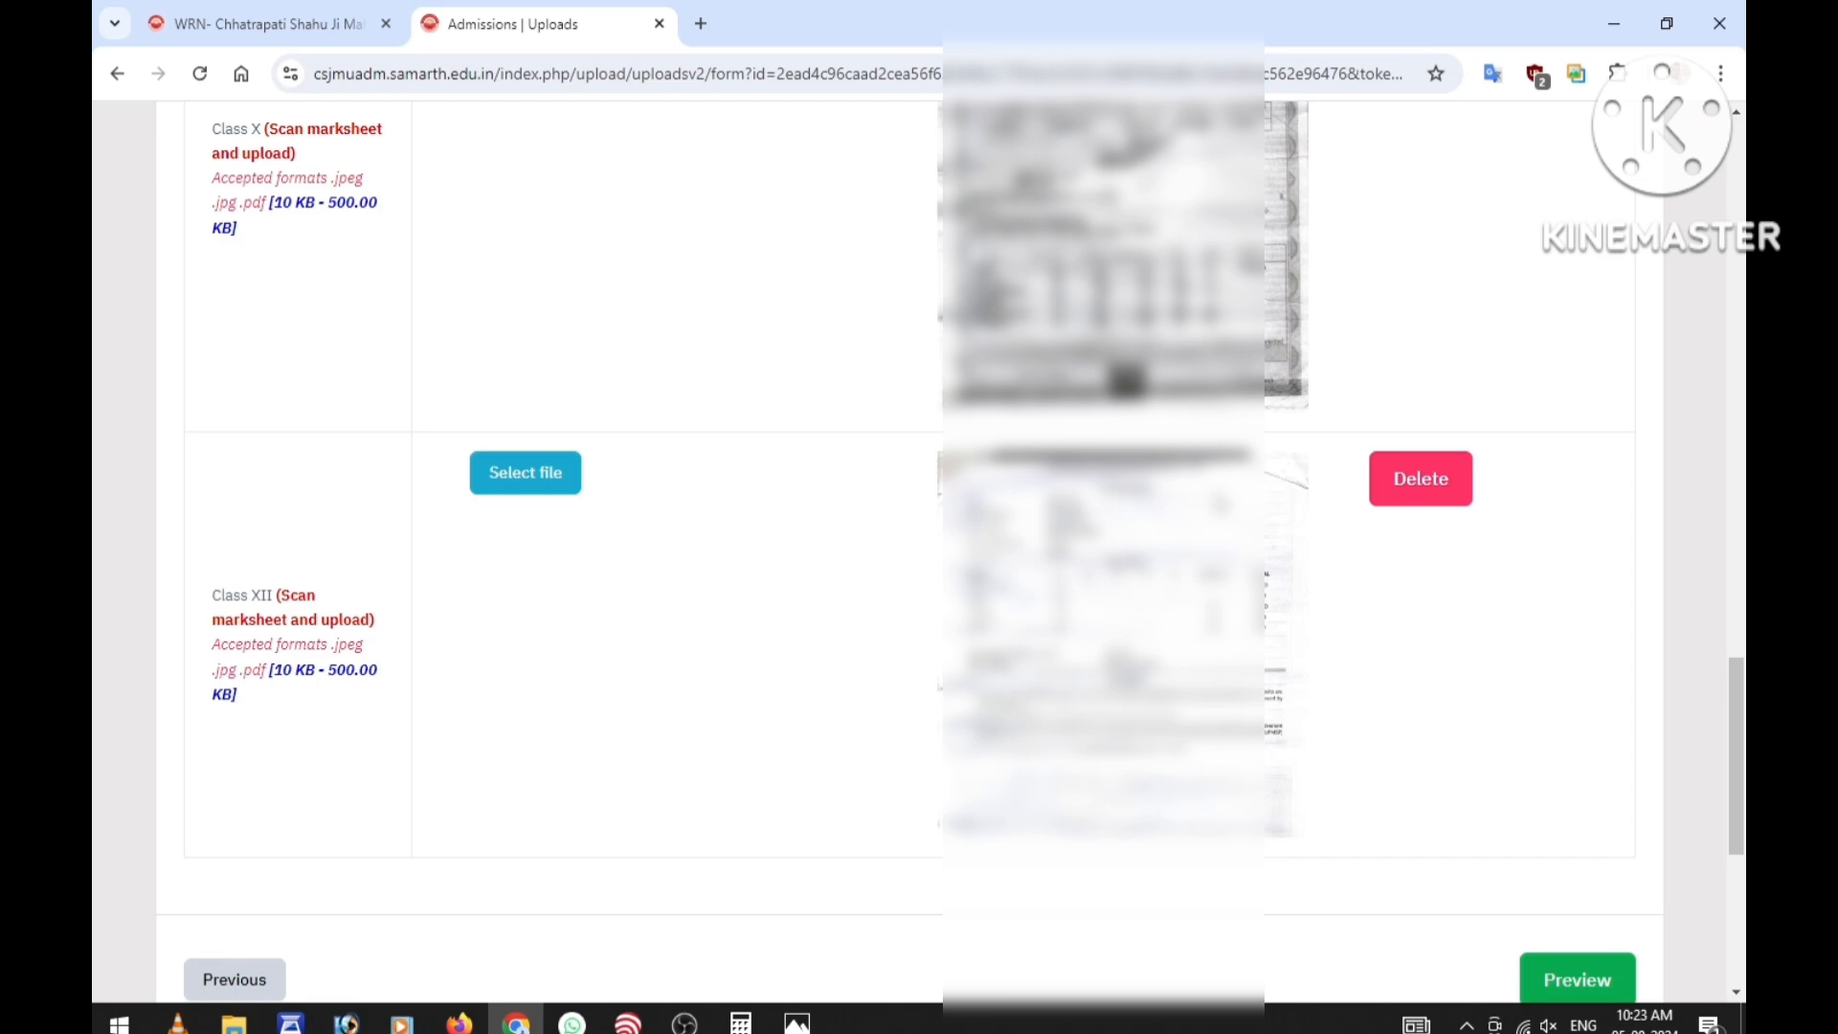
{"action": "scroll", "coordinate": [1302, 474], "scroll_direction": "up", "scroll_amount": 10}
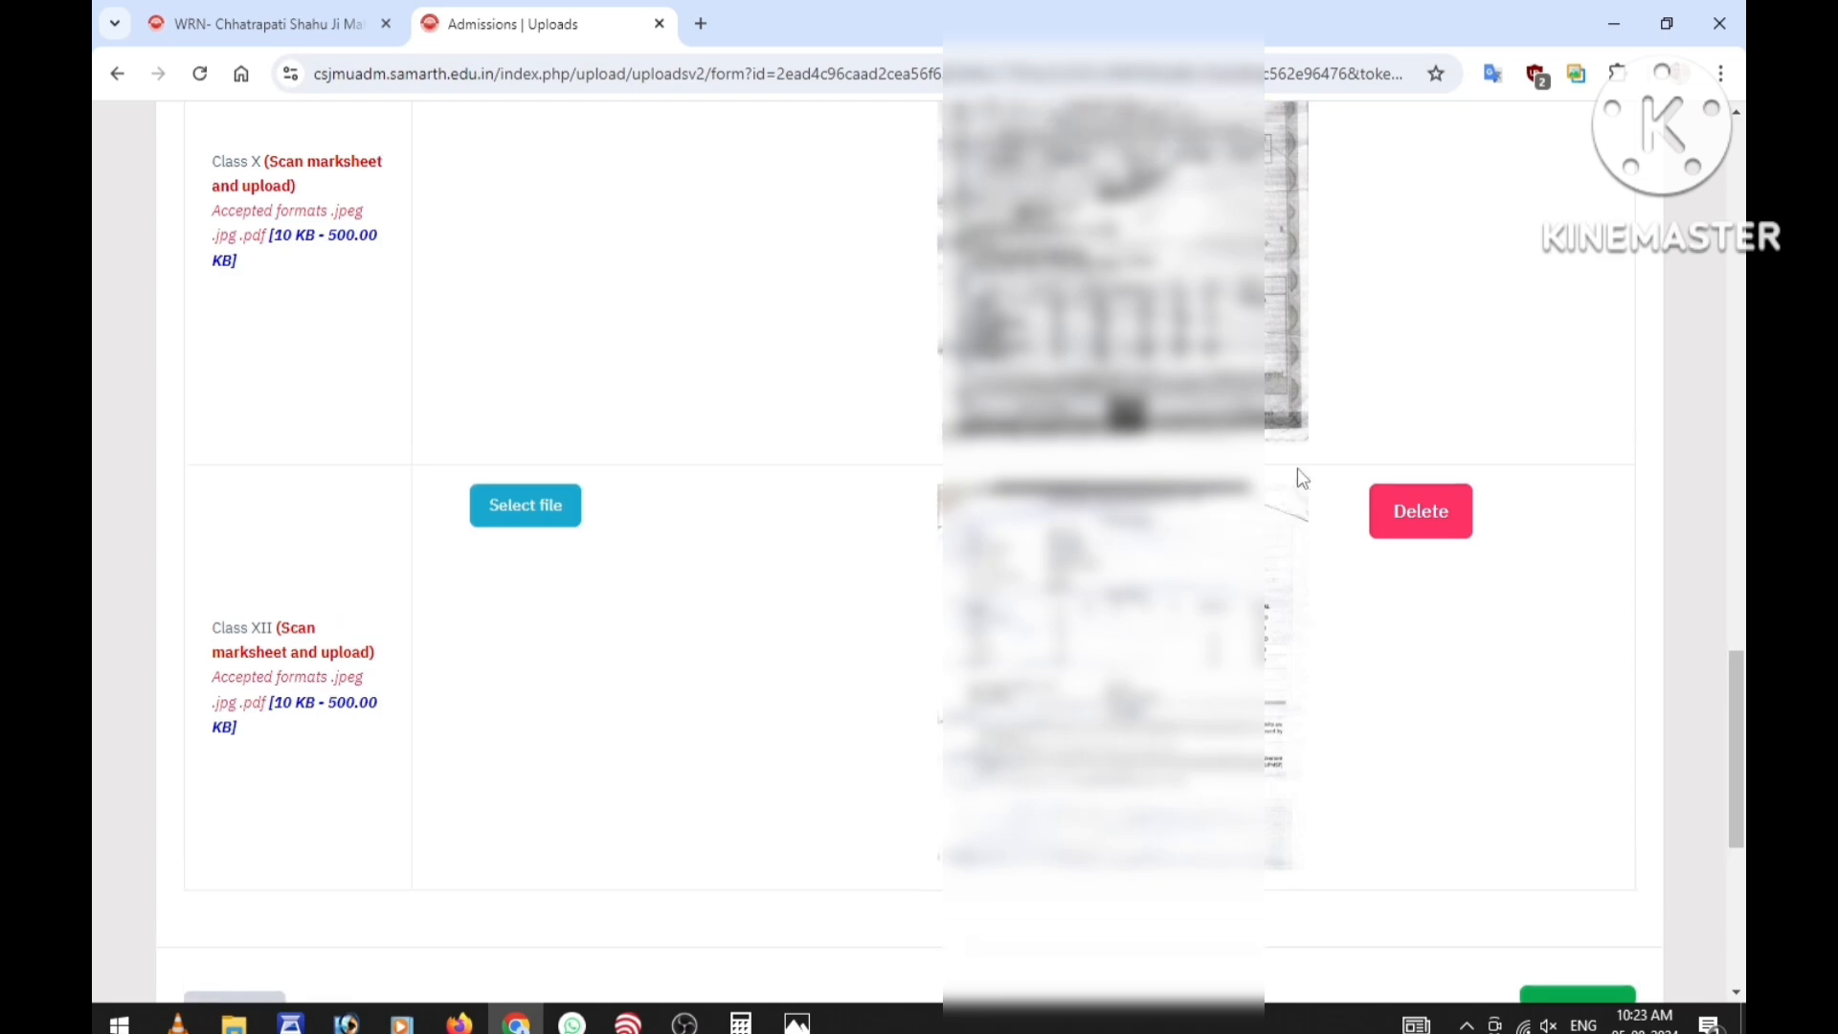
{"action": "scroll", "coordinate": [1304, 476], "scroll_direction": "up", "scroll_amount": 9}
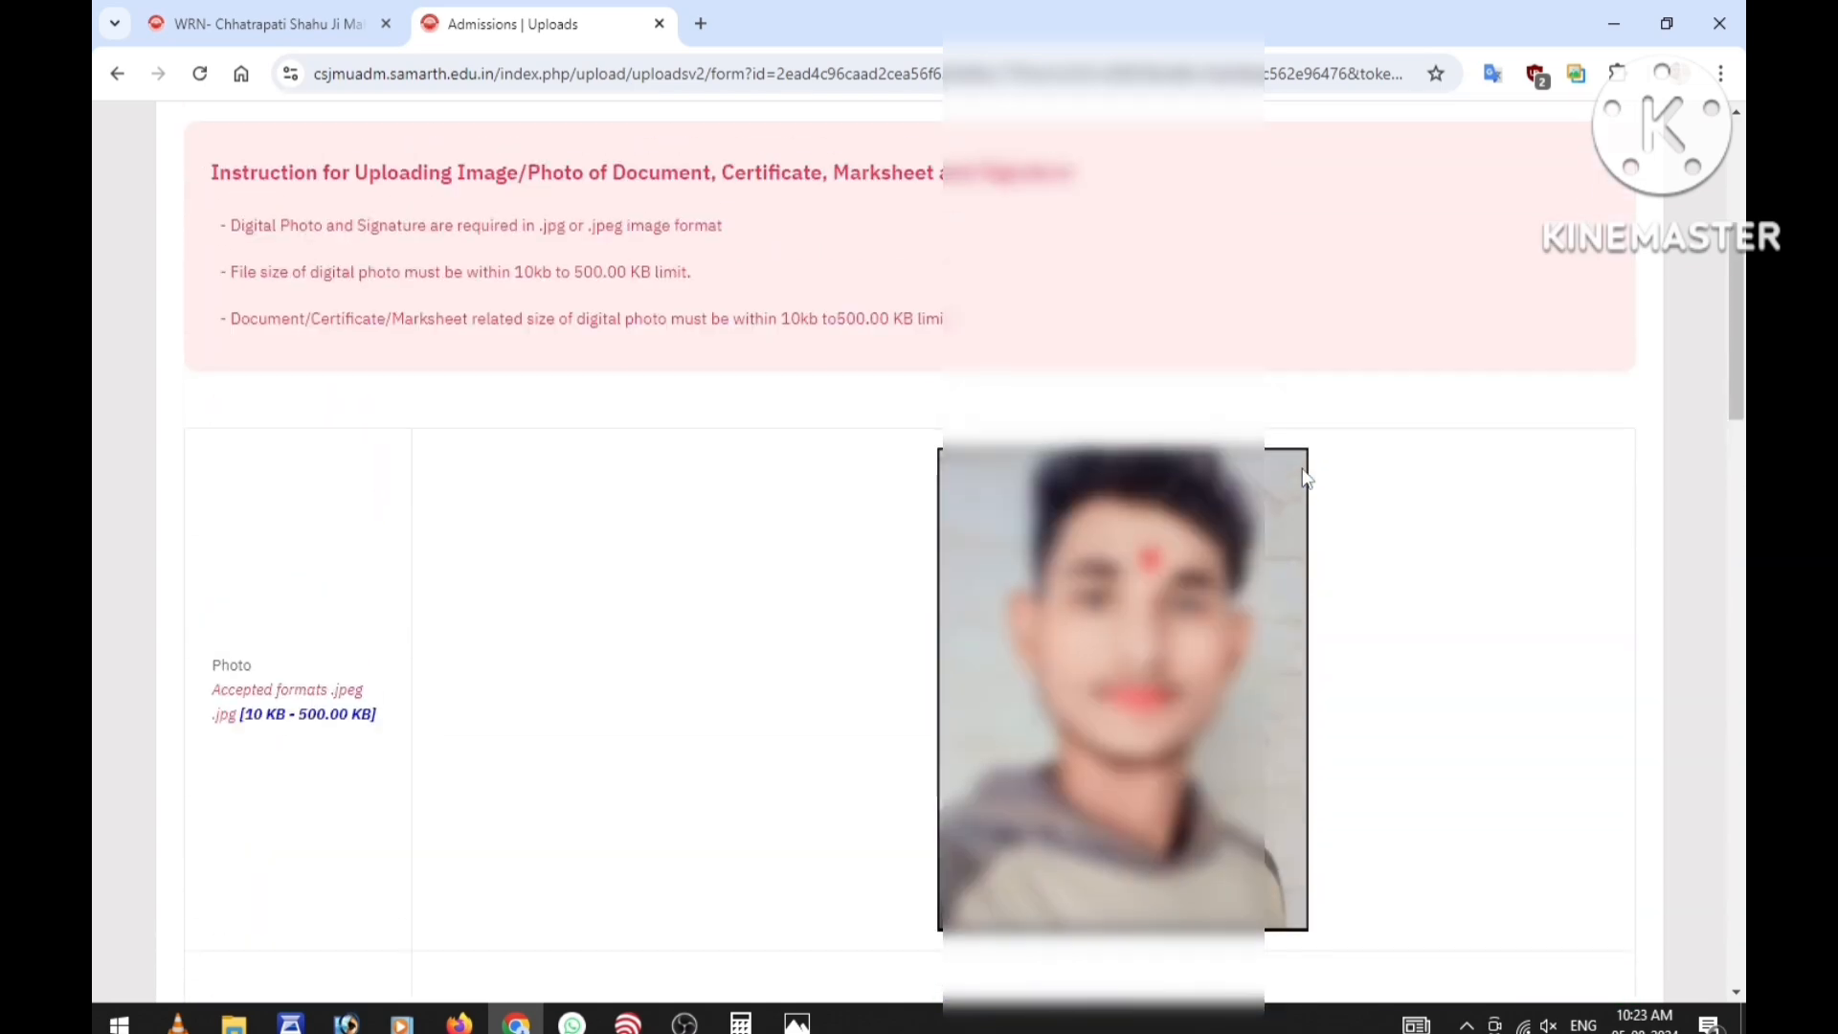
{"action": "scroll", "coordinate": [1307, 480], "scroll_direction": "up", "scroll_amount": 3}
{"action": "scroll", "coordinate": [1308, 480], "scroll_direction": "down", "scroll_amount": 3}
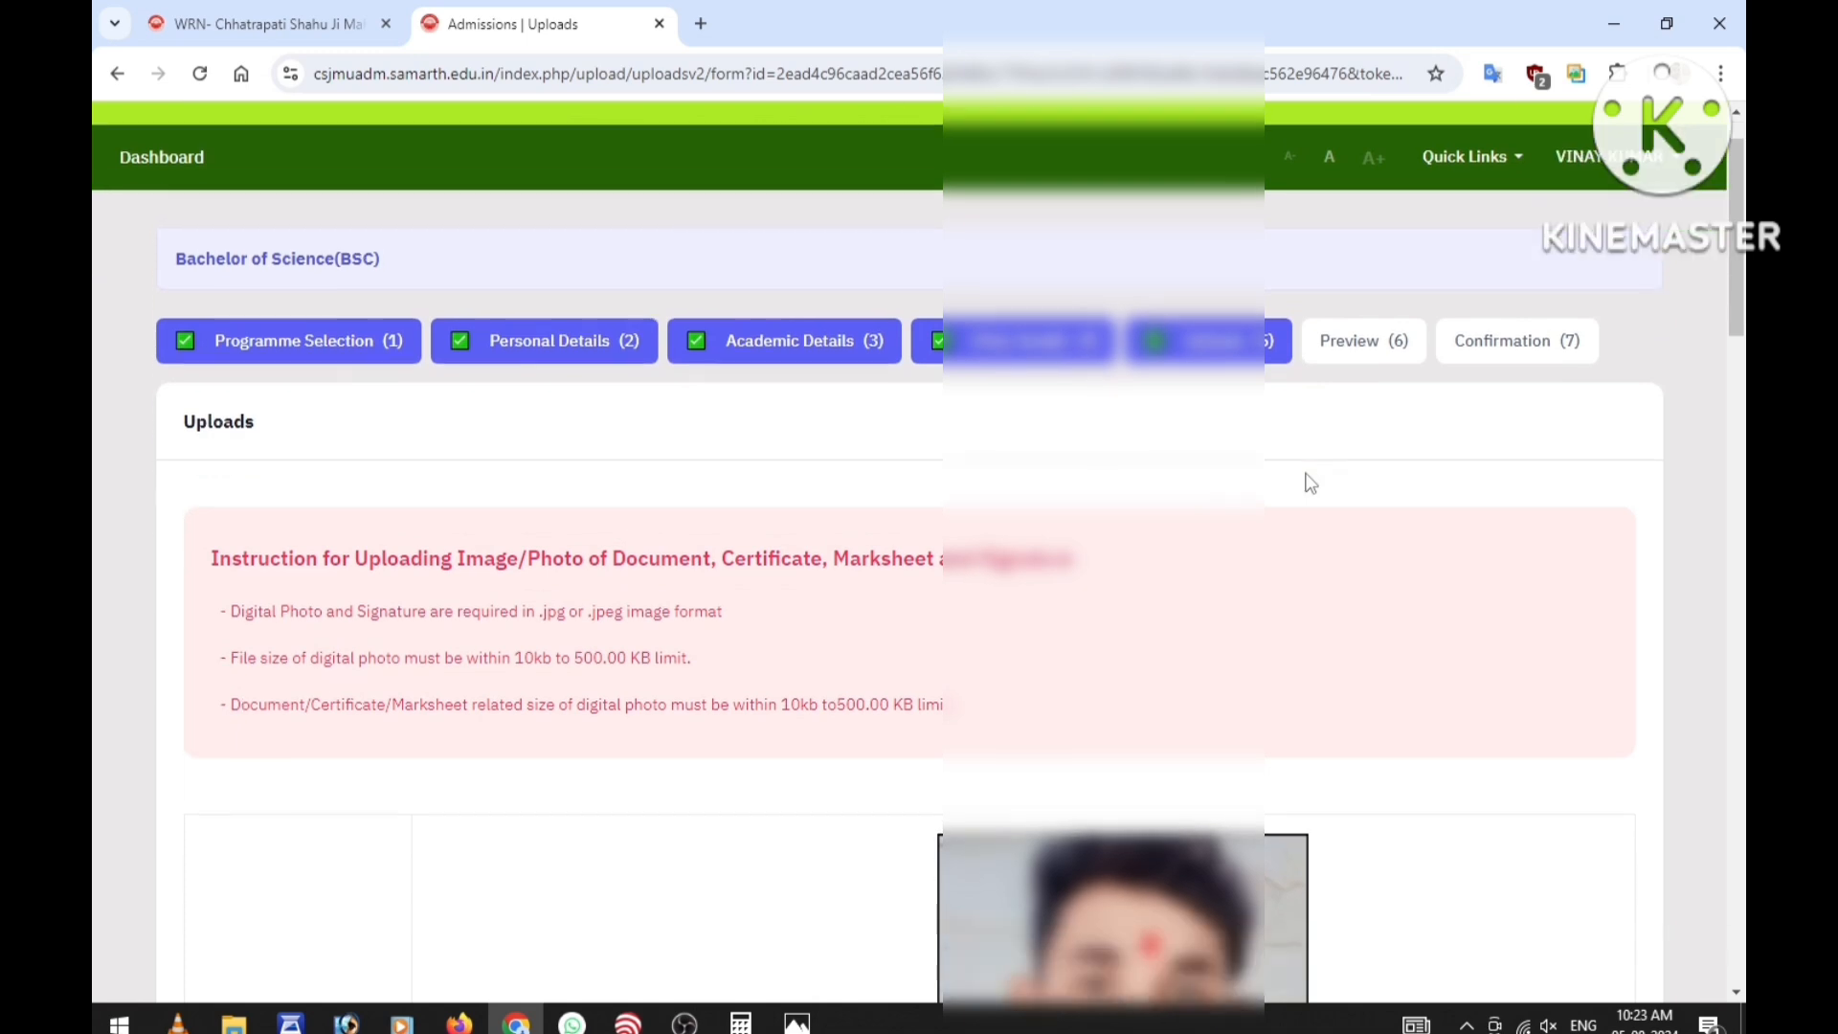
{"action": "scroll", "coordinate": [1309, 485], "scroll_direction": "down", "scroll_amount": 4}
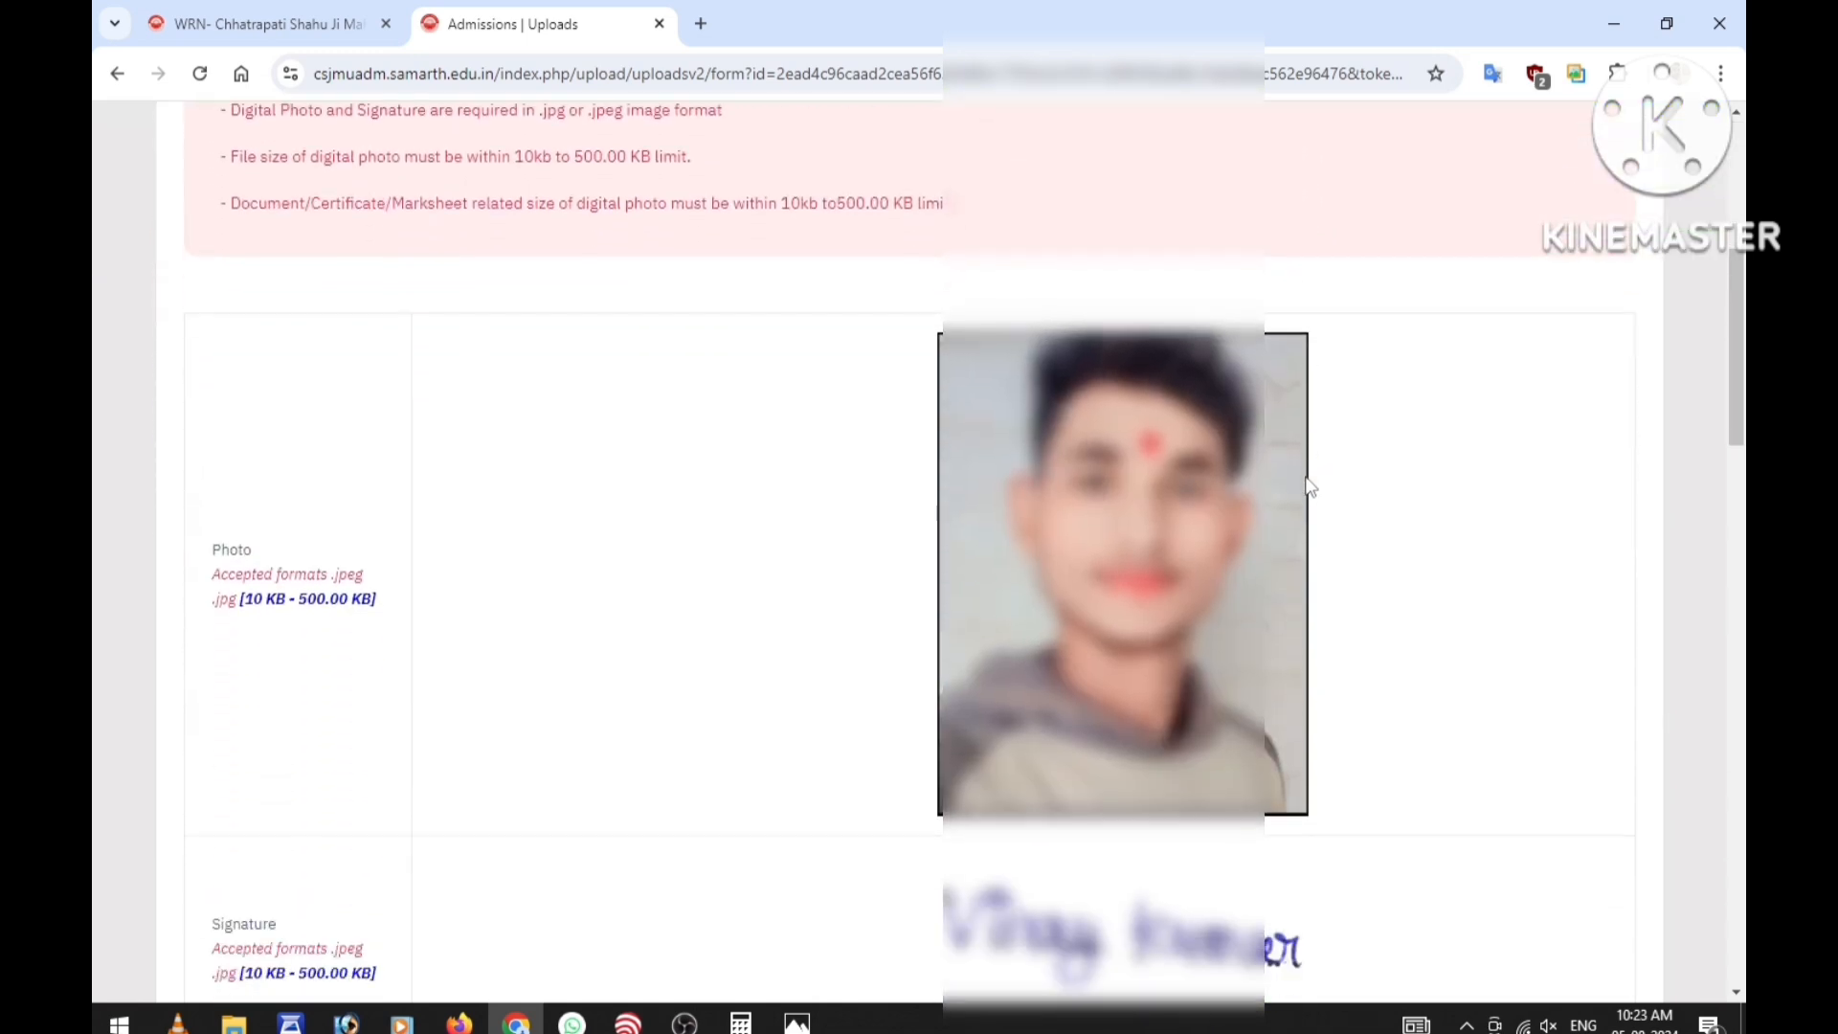
{"action": "scroll", "coordinate": [1311, 487], "scroll_direction": "down", "scroll_amount": 5}
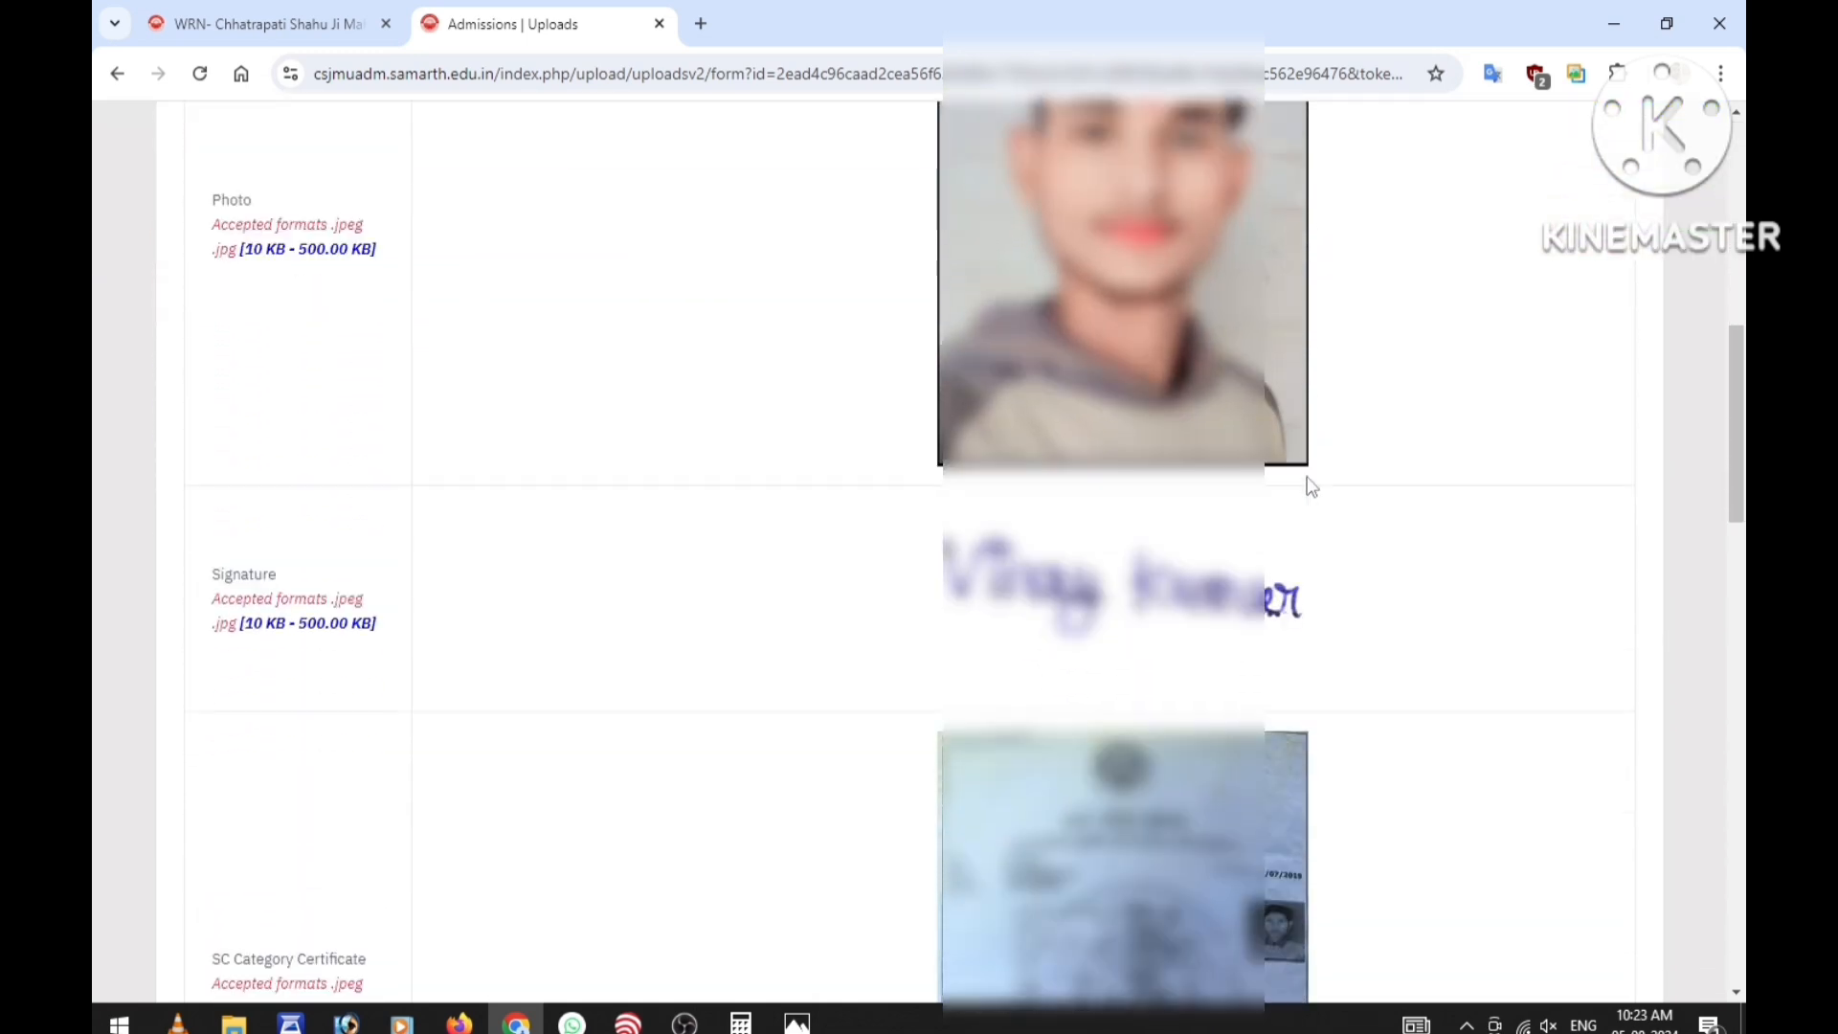
{"action": "scroll", "coordinate": [1311, 487], "scroll_direction": "down", "scroll_amount": 2}
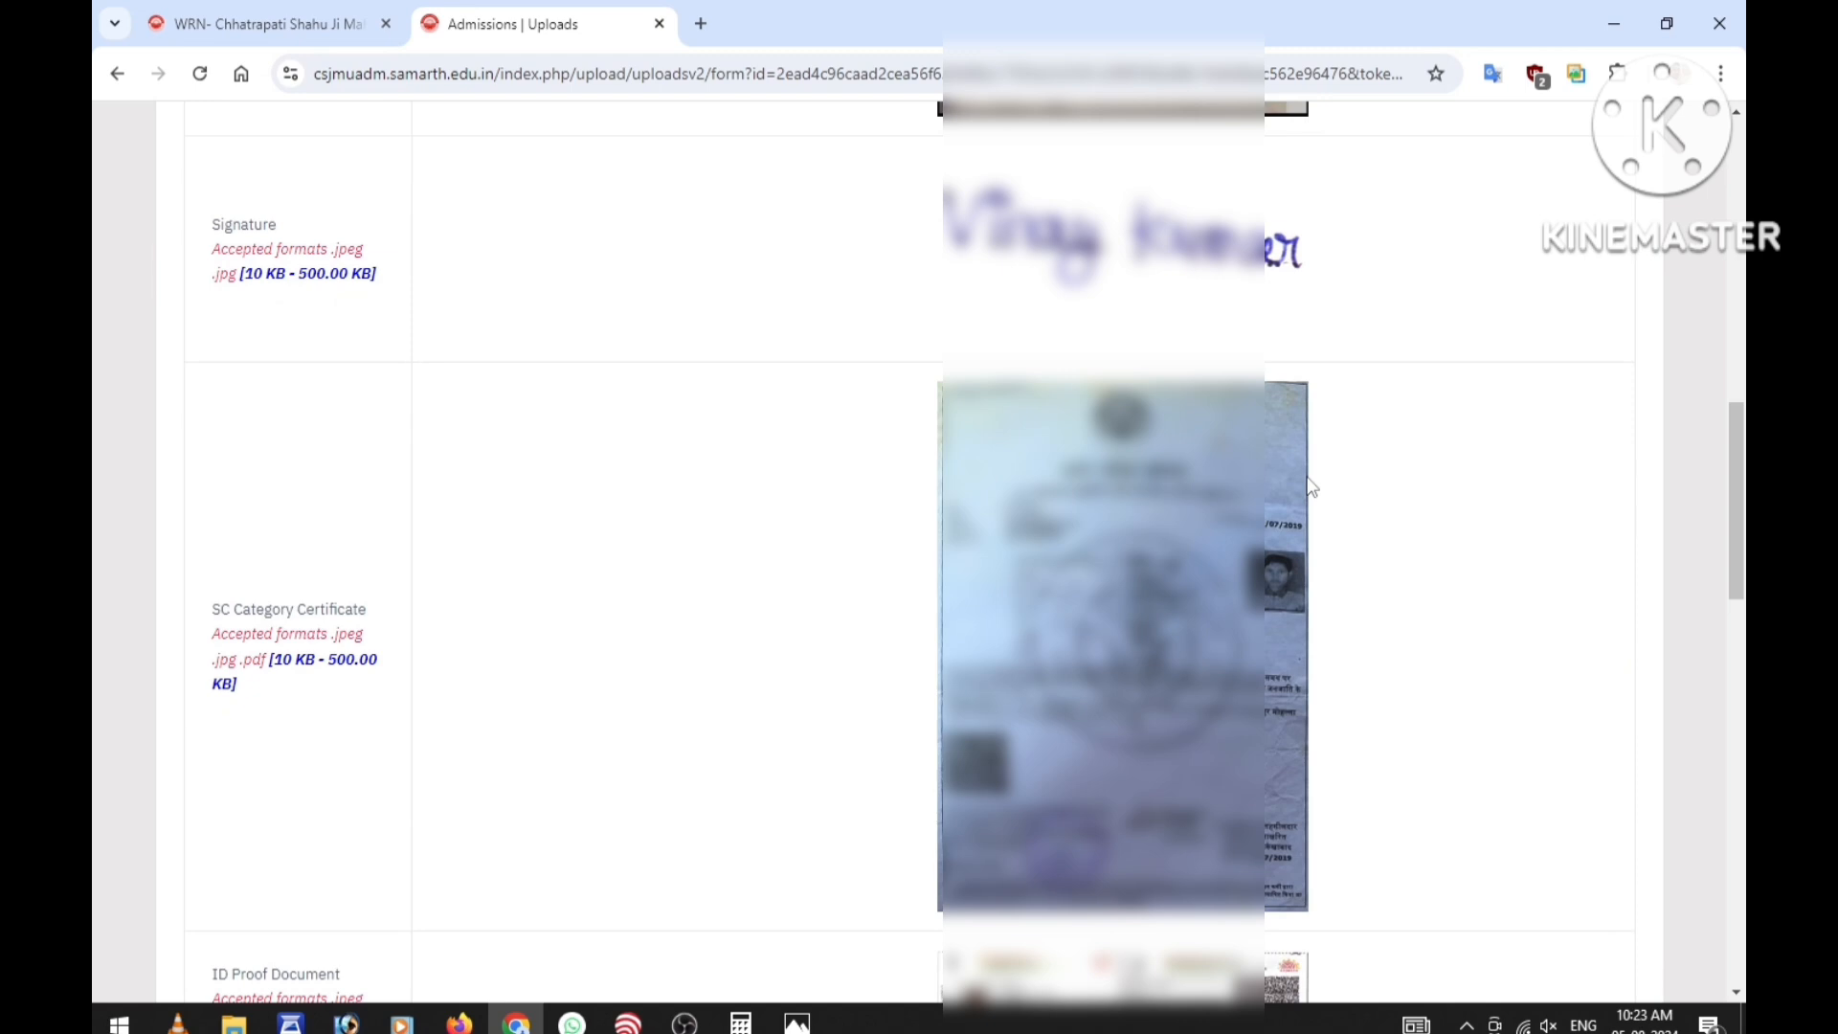
{"action": "scroll", "coordinate": [1311, 486], "scroll_direction": "down", "scroll_amount": 5}
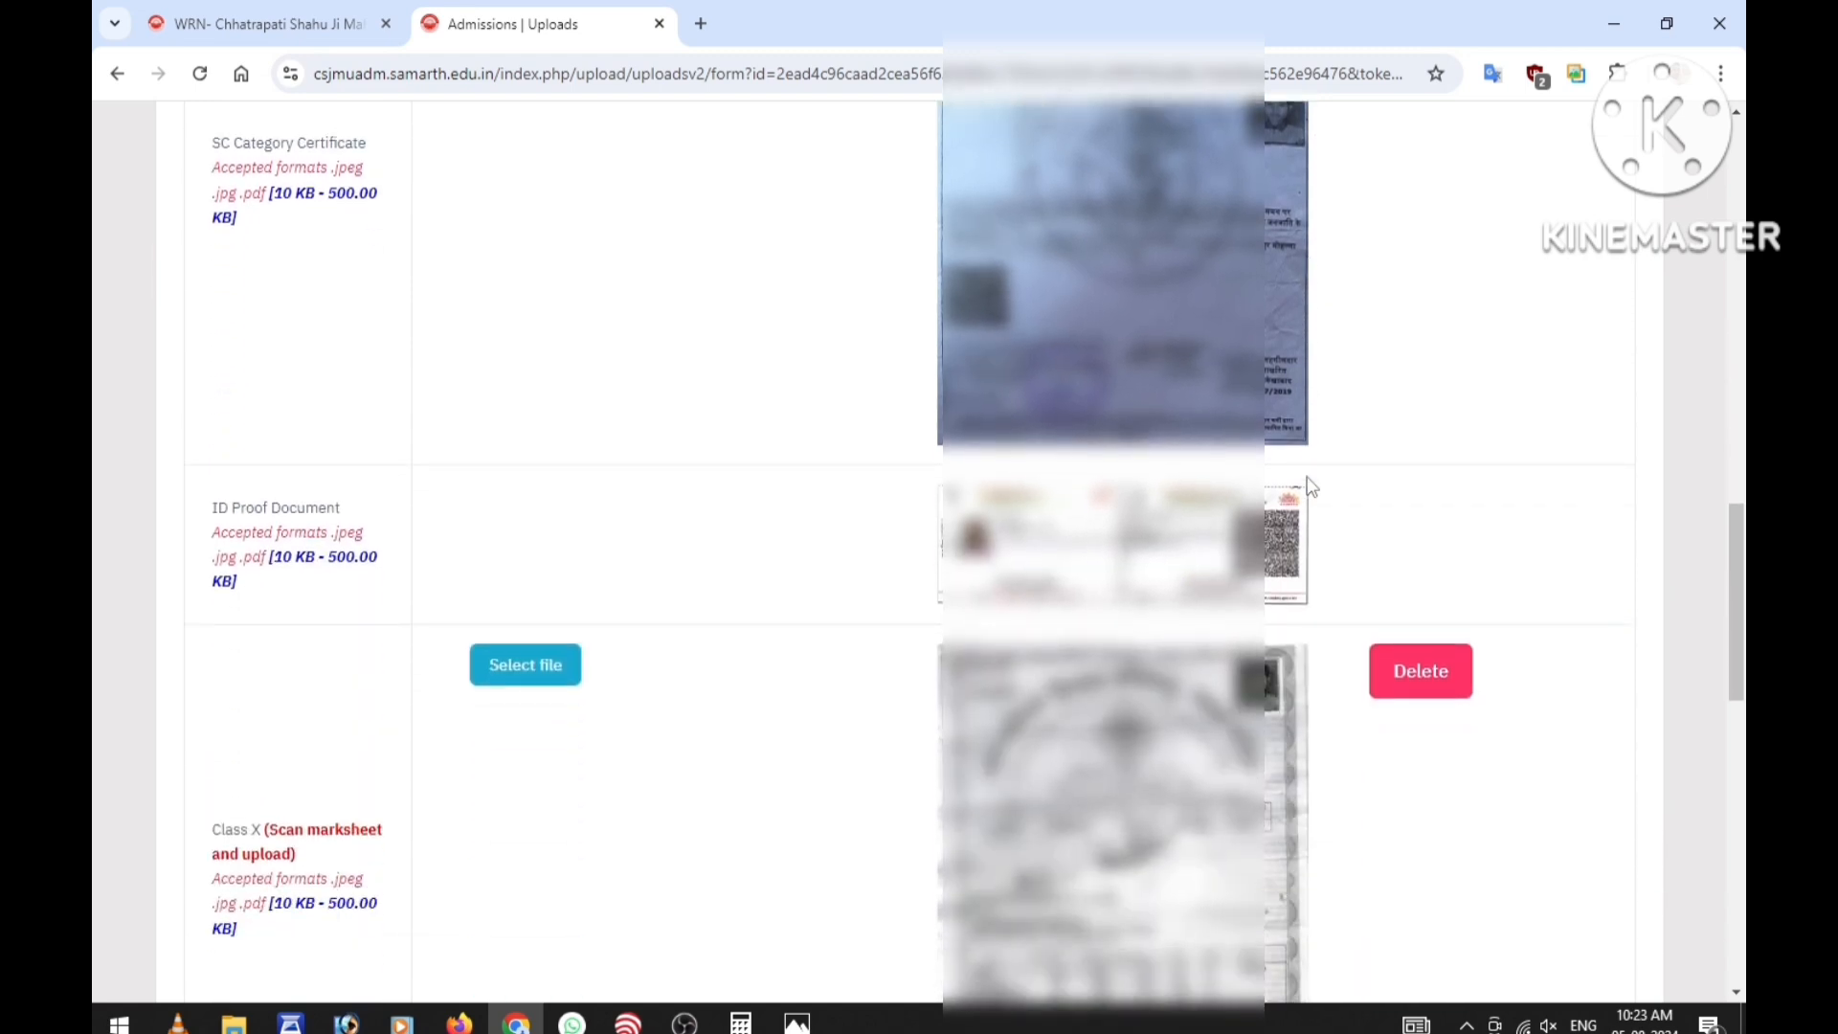
{"action": "scroll", "coordinate": [1311, 487], "scroll_direction": "down", "scroll_amount": 5}
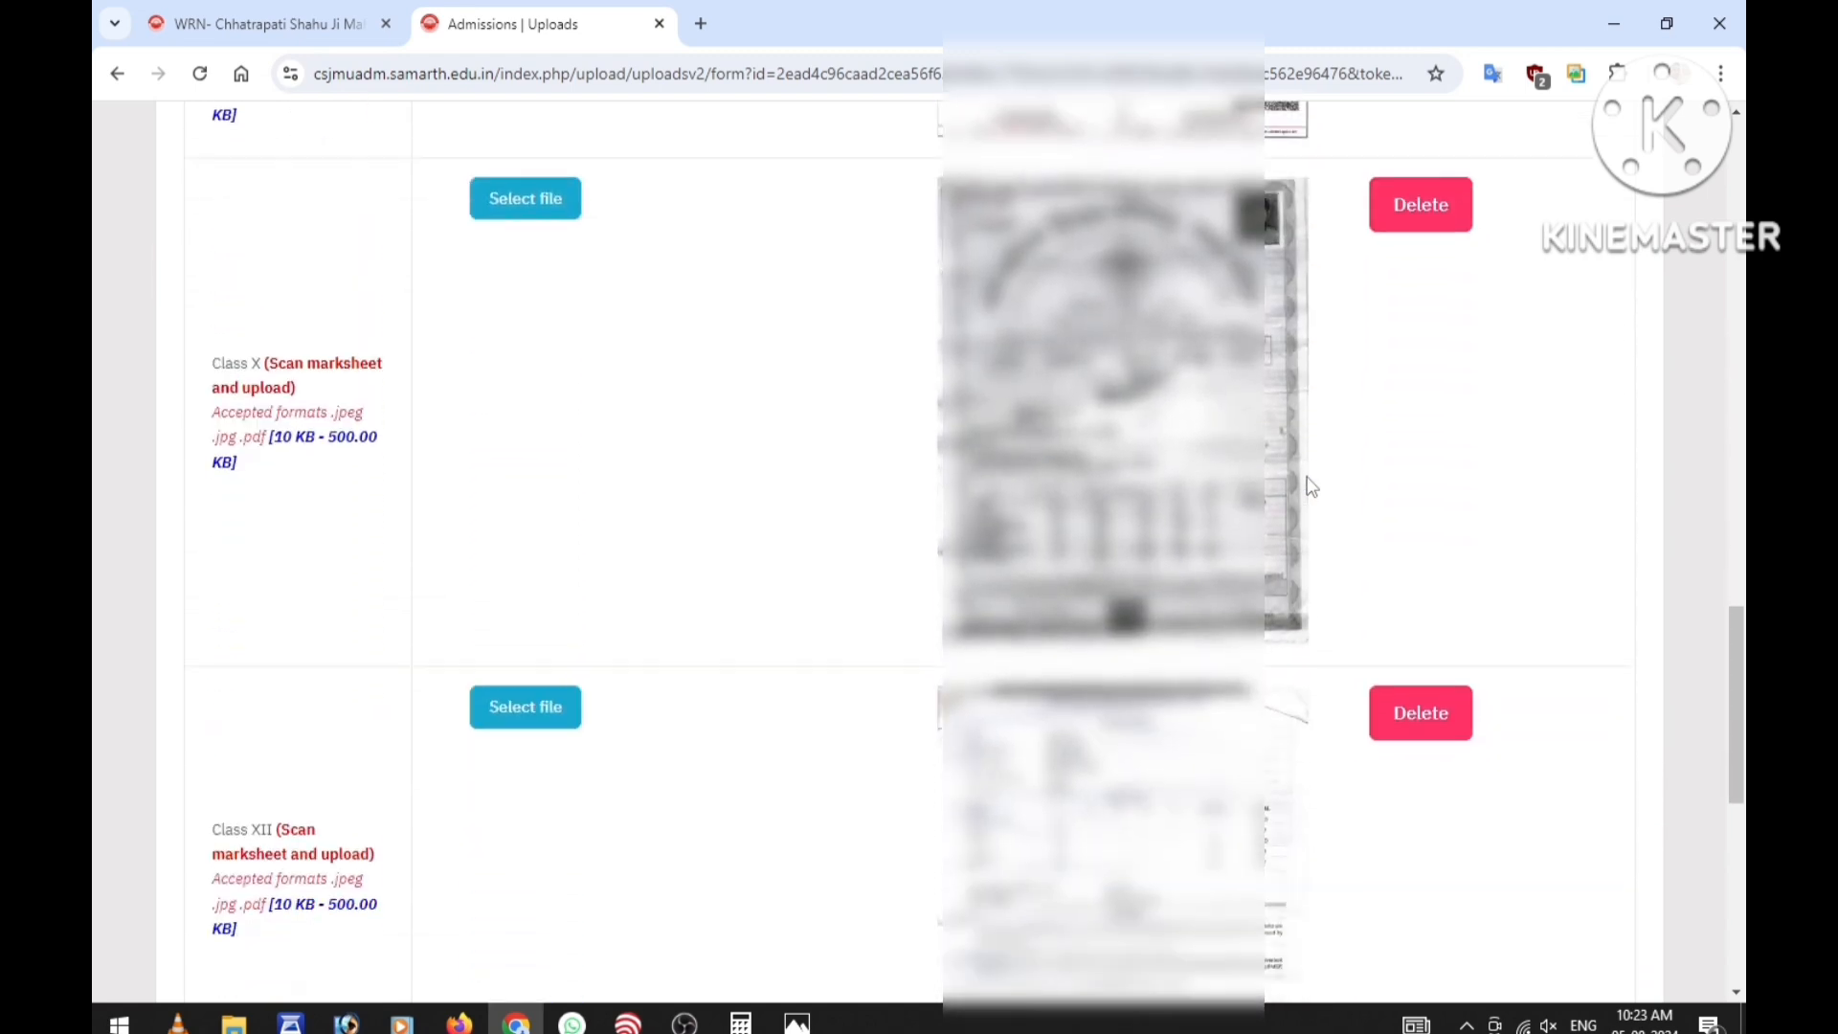
{"action": "scroll", "coordinate": [1311, 486], "scroll_direction": "down", "scroll_amount": 7}
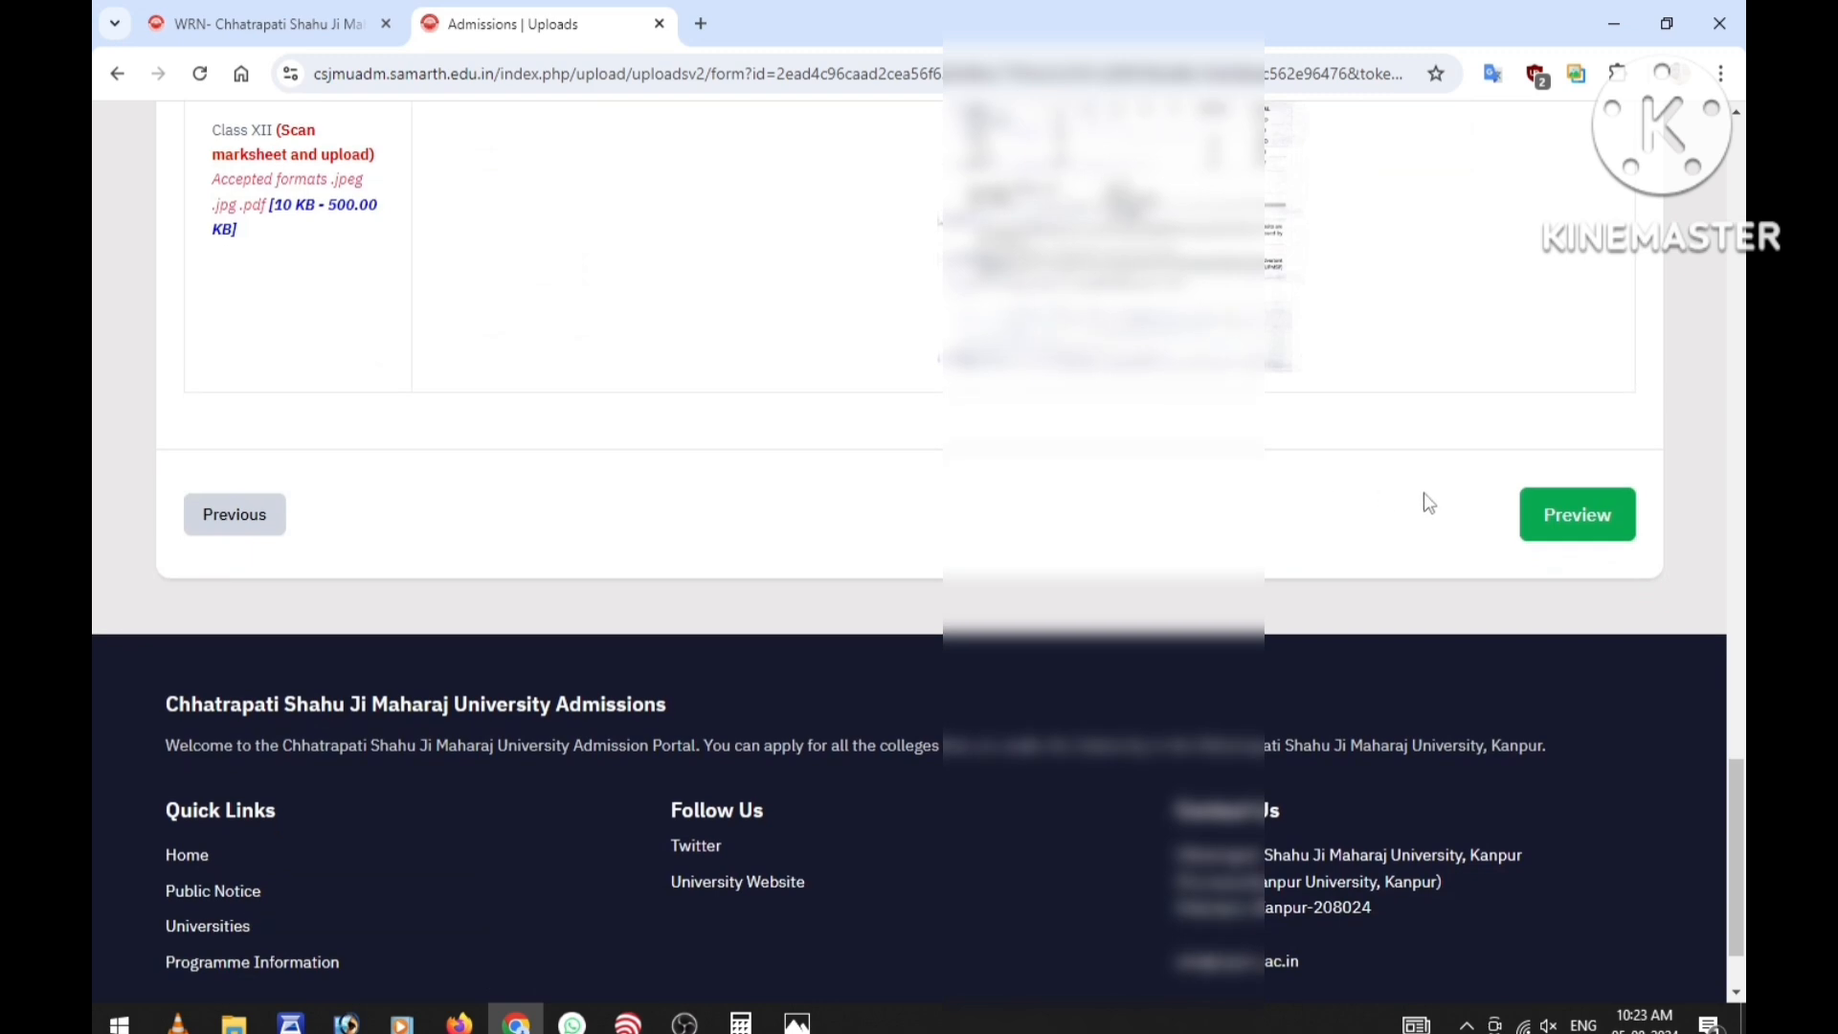
Open the BSc application preview and scroll through all its sections
{"action": "left_click", "coordinate": [1551, 517]}
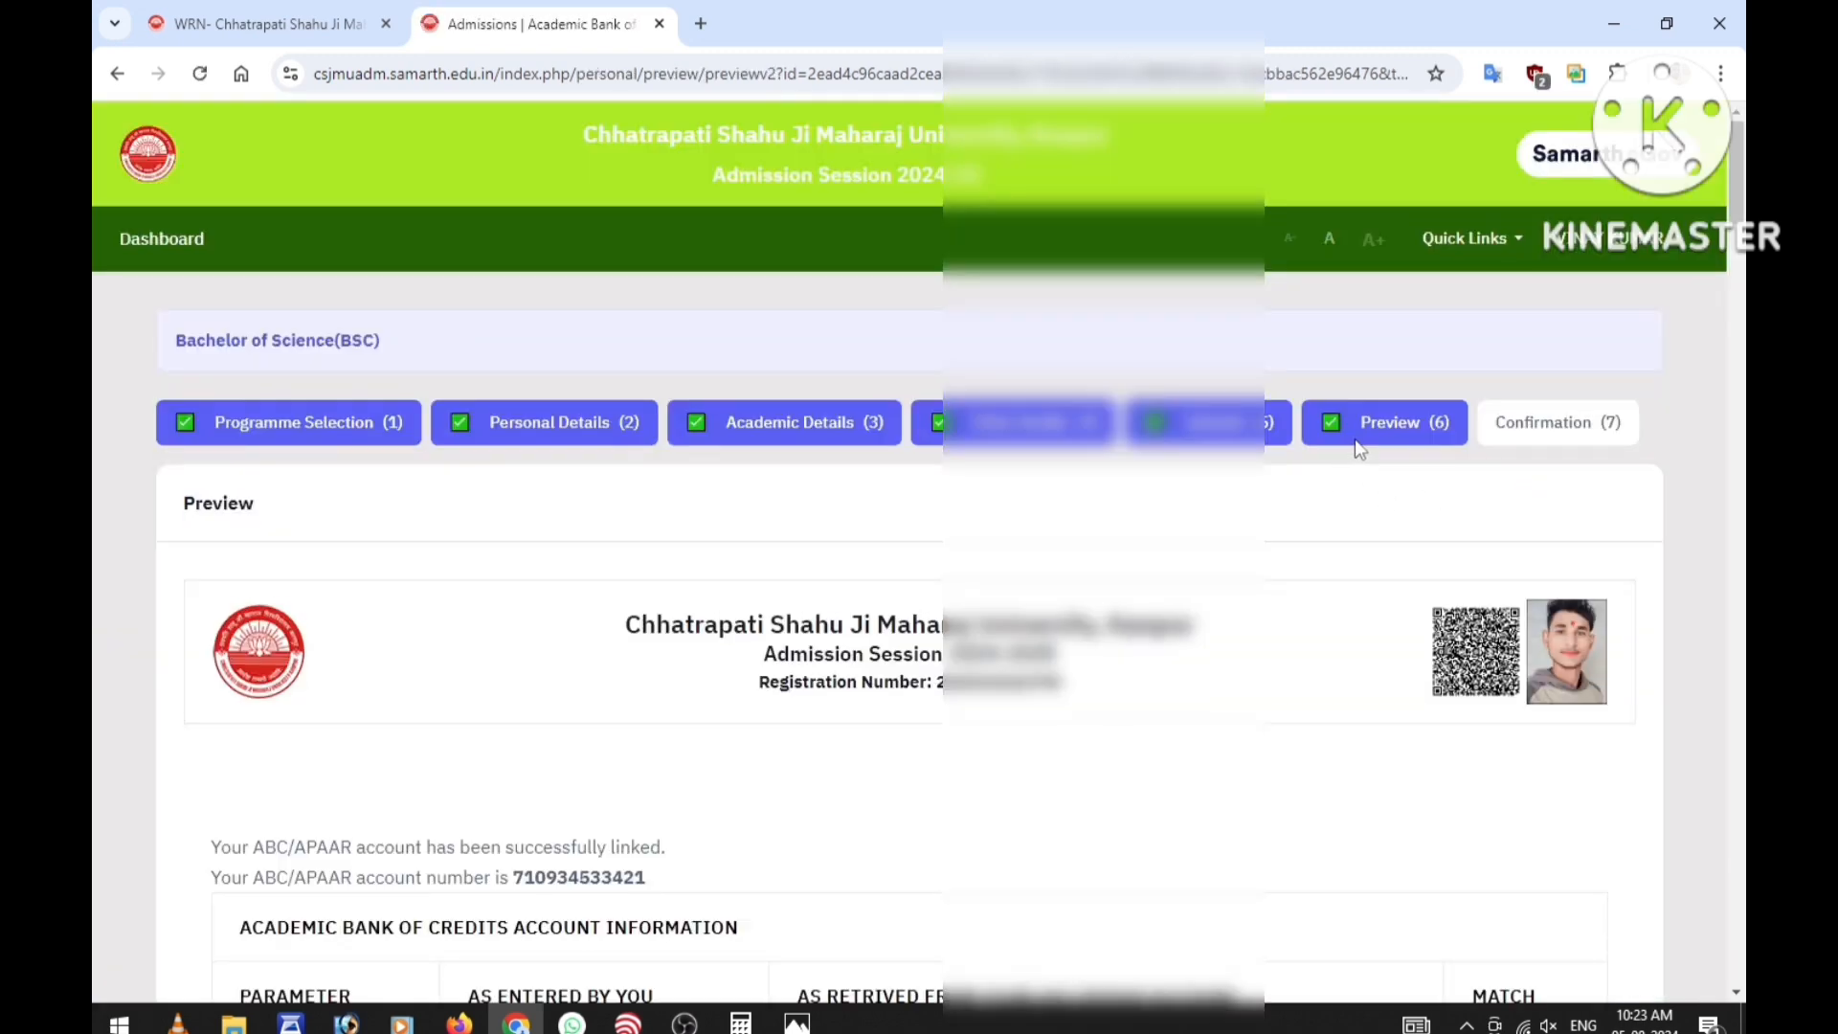
{"action": "scroll", "coordinate": [1356, 442], "scroll_direction": "down", "scroll_amount": 5}
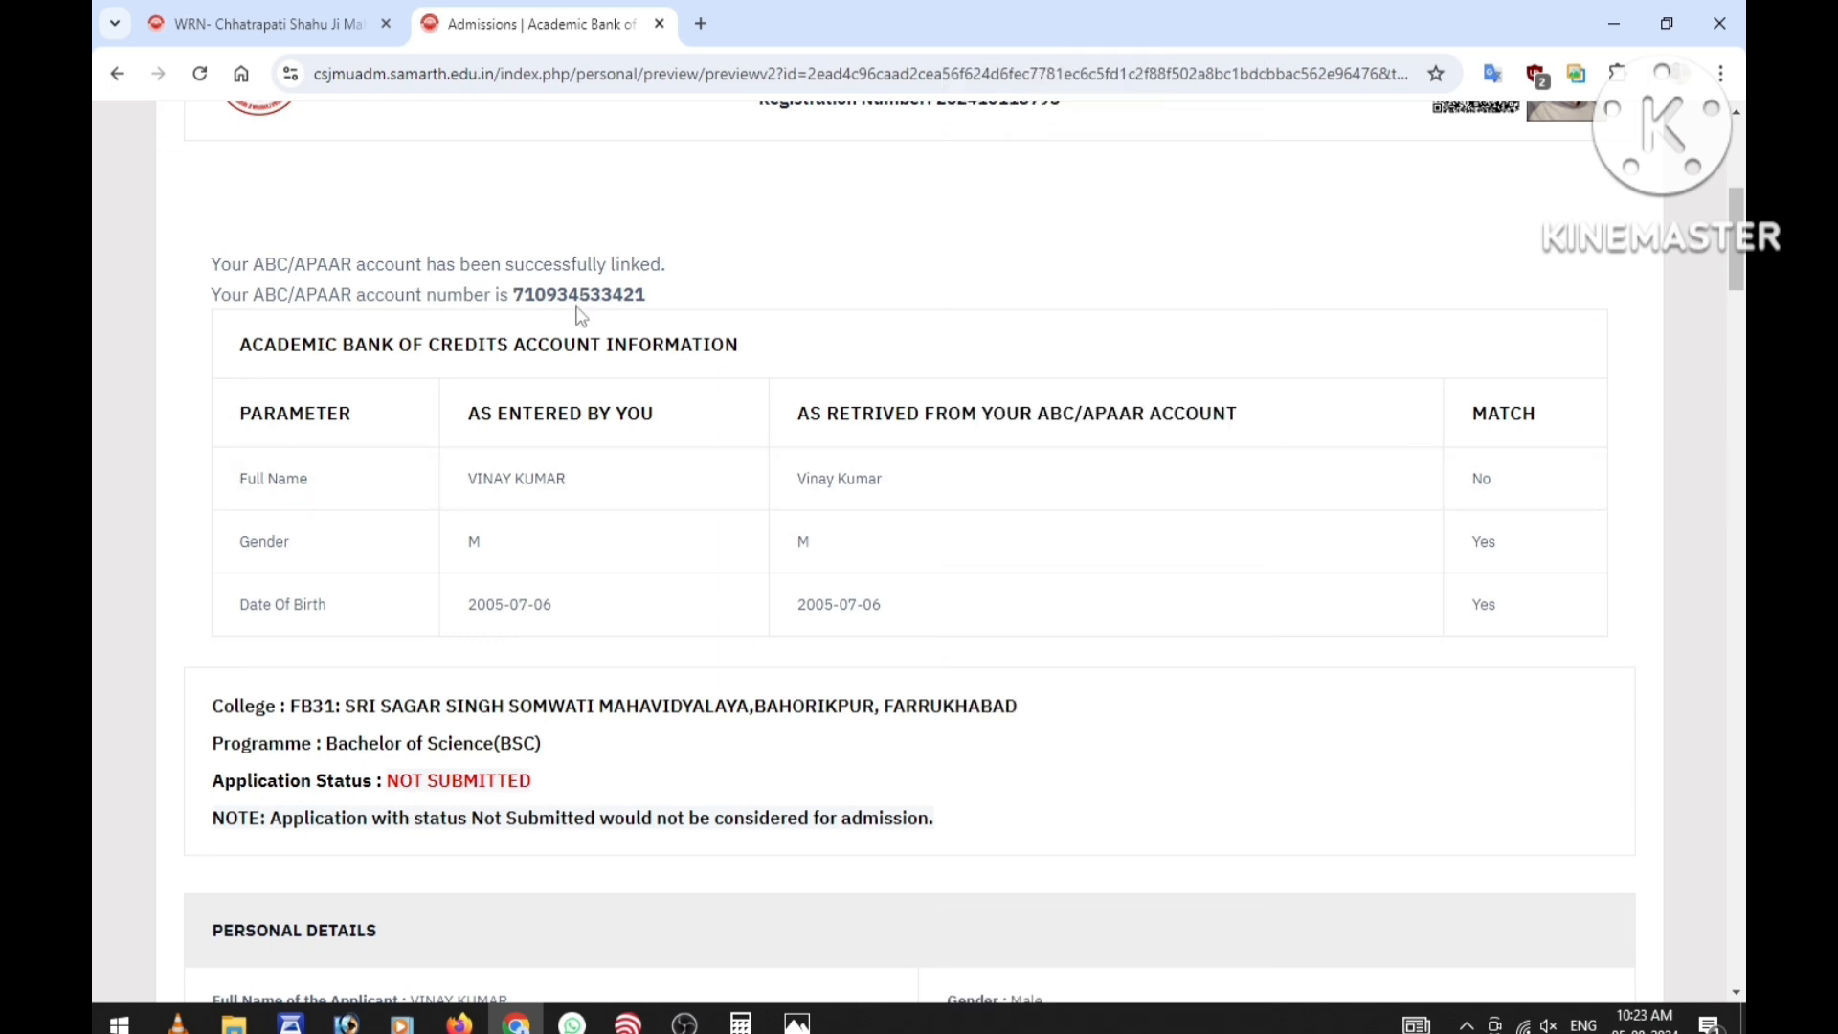
{"action": "scroll", "coordinate": [511, 343], "scroll_direction": "down", "scroll_amount": 1}
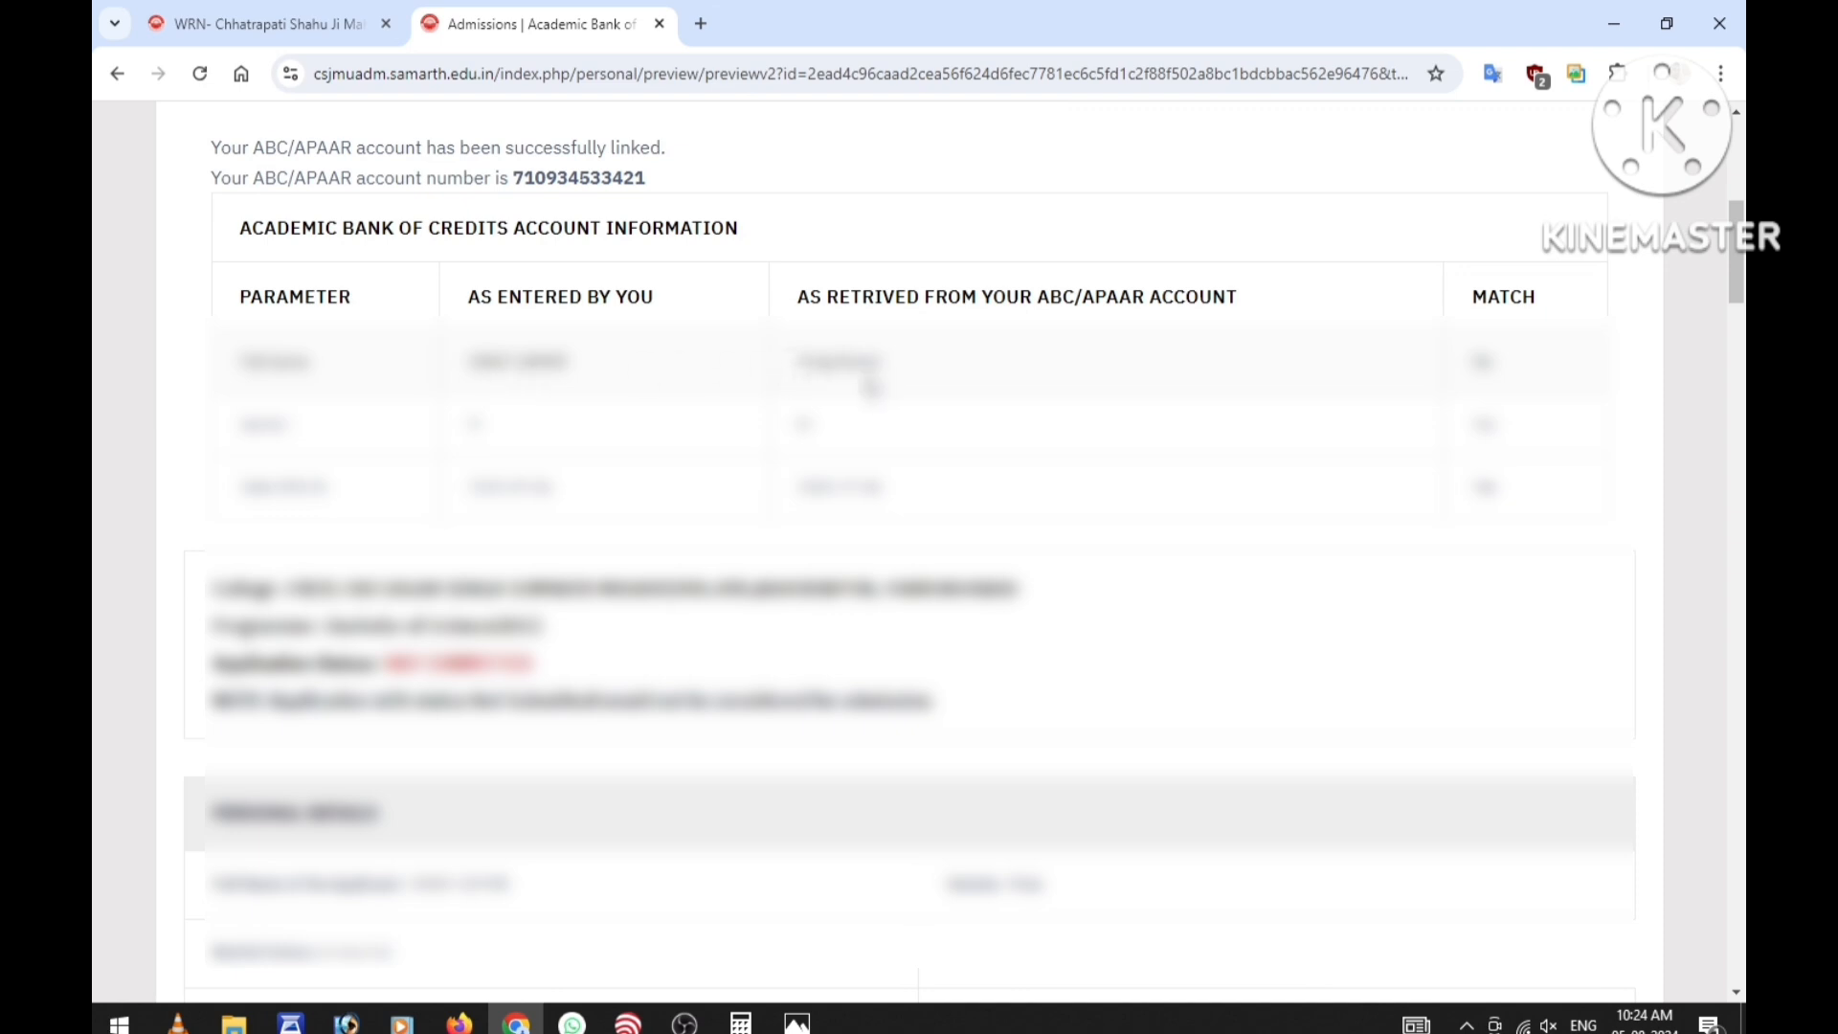
{"action": "scroll", "coordinate": [869, 386], "scroll_direction": "down", "scroll_amount": 1}
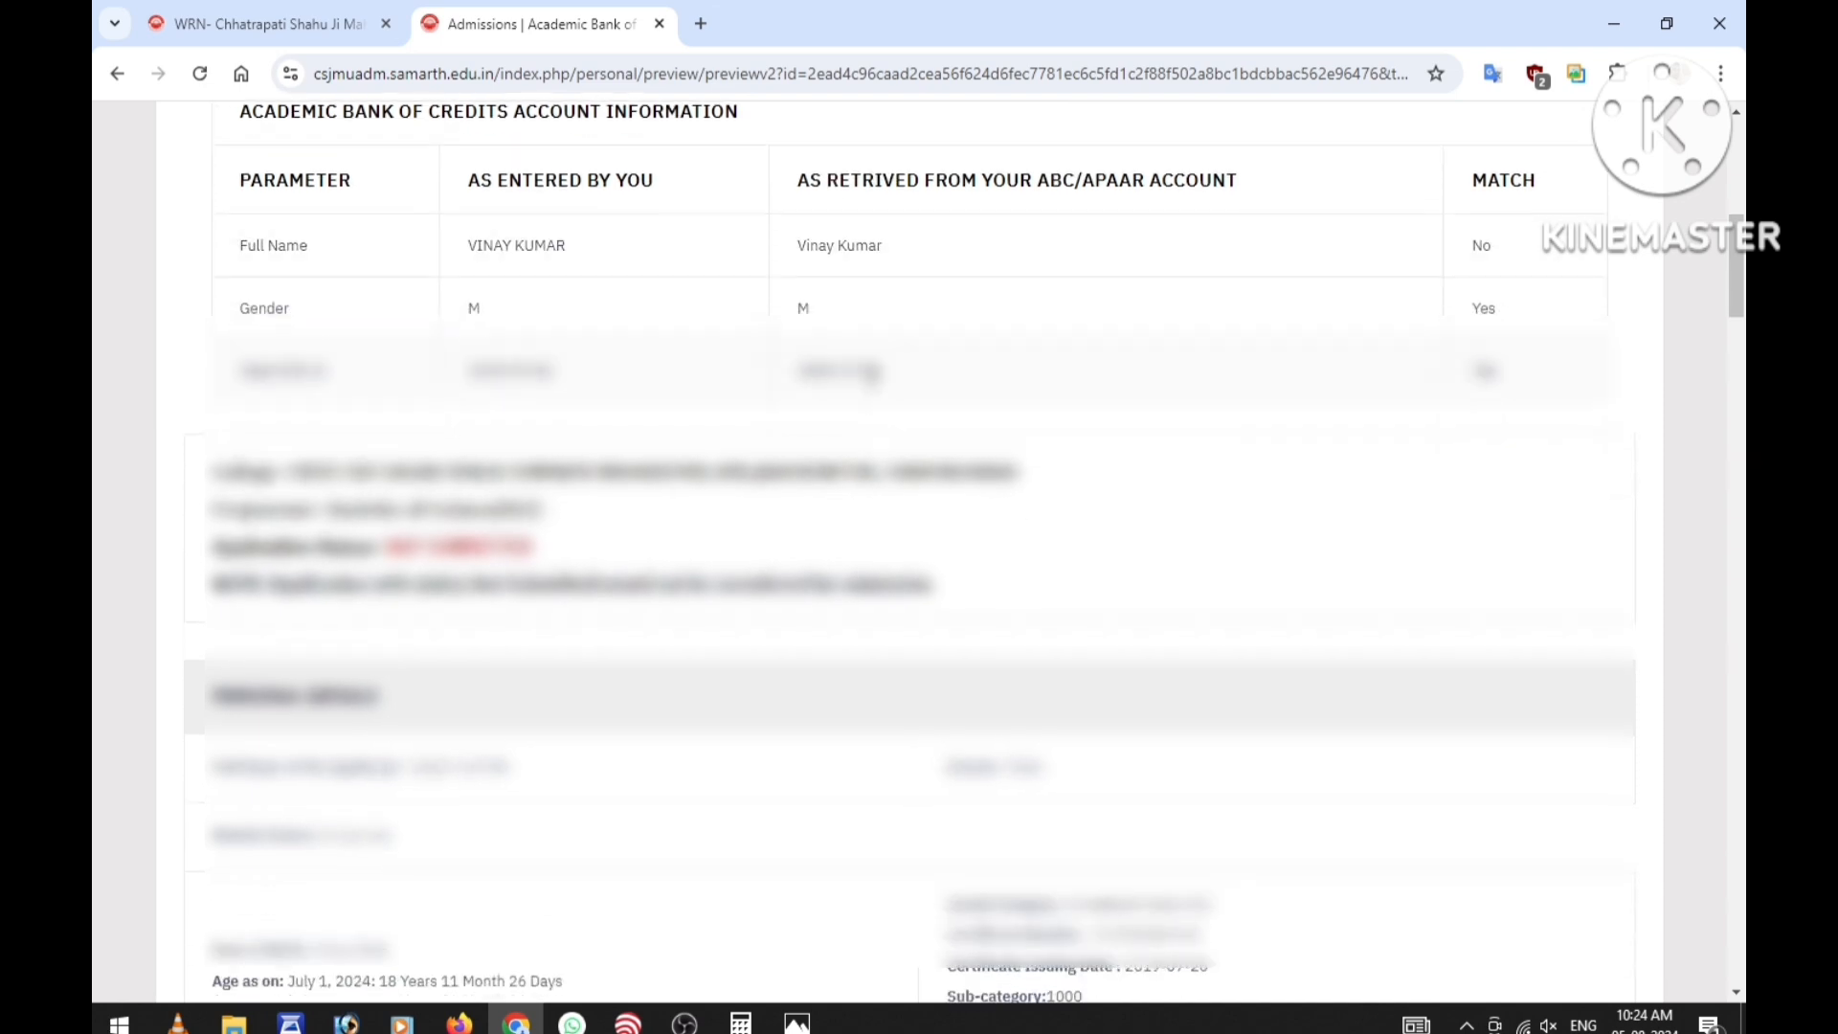
{"action": "scroll", "coordinate": [870, 373], "scroll_direction": "down", "scroll_amount": 1}
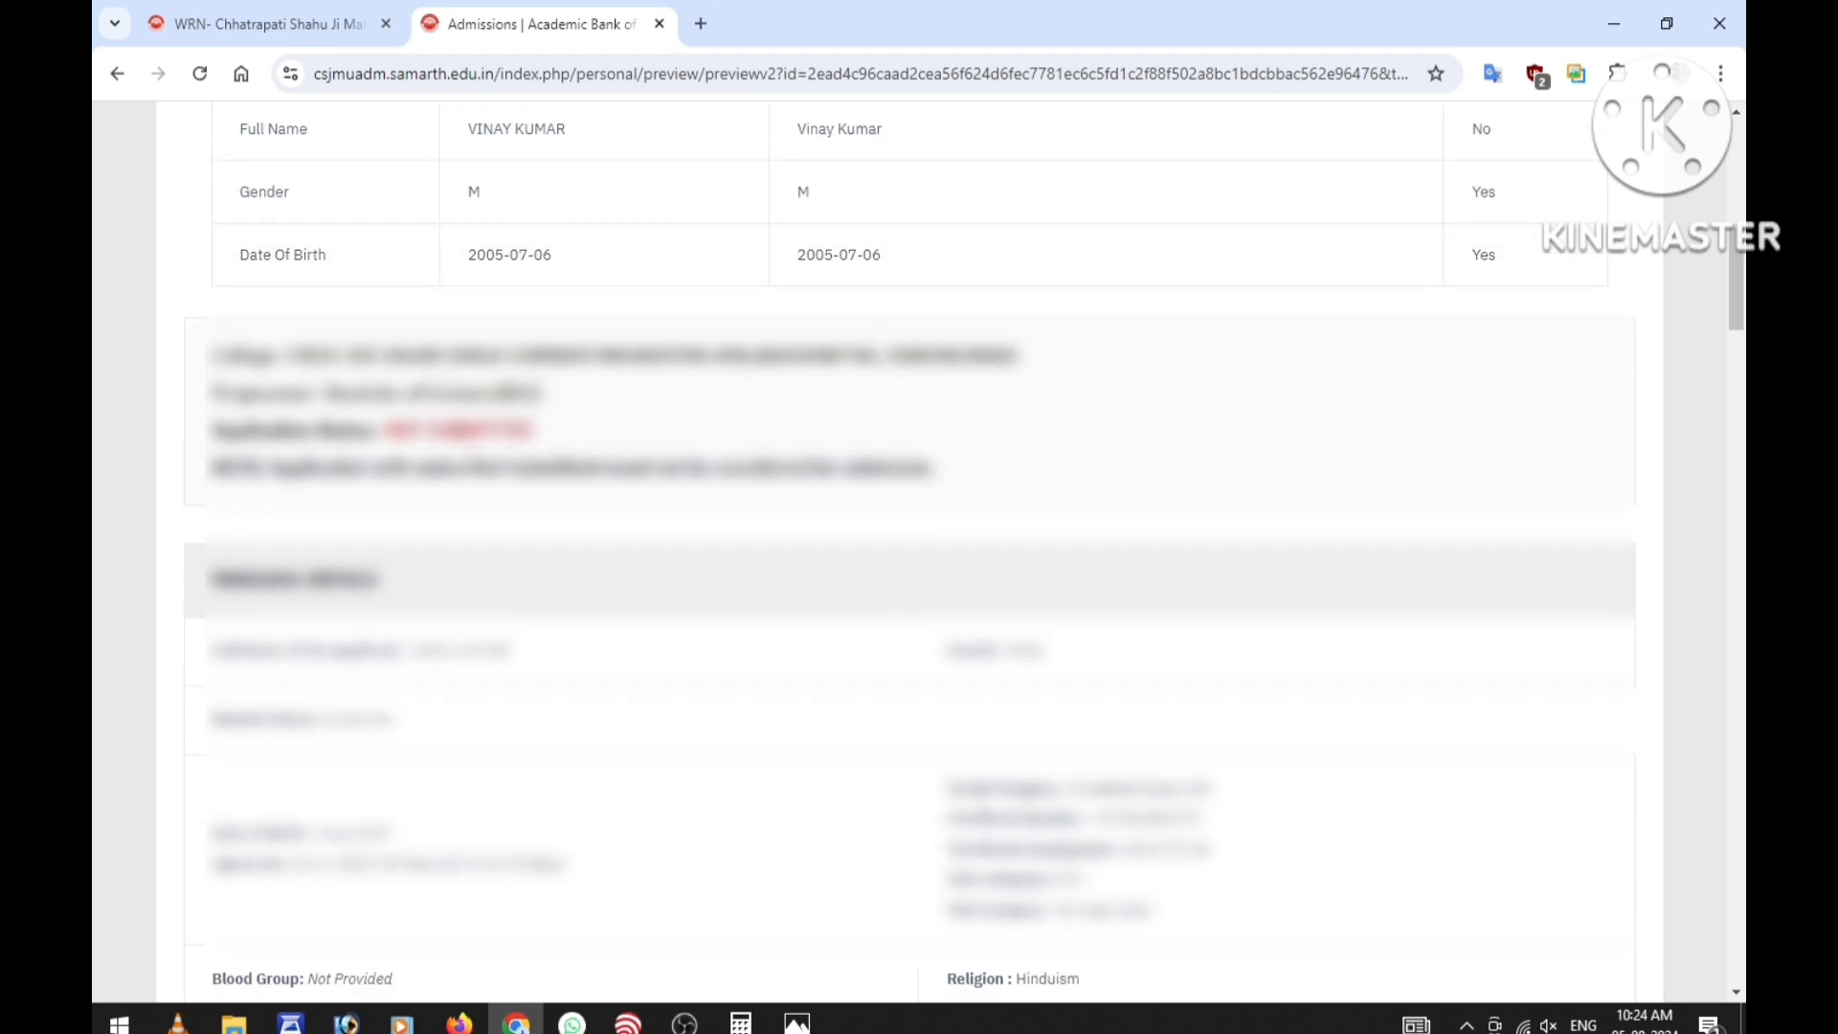
{"action": "scroll", "coordinate": [387, 414], "scroll_direction": "down", "scroll_amount": 1}
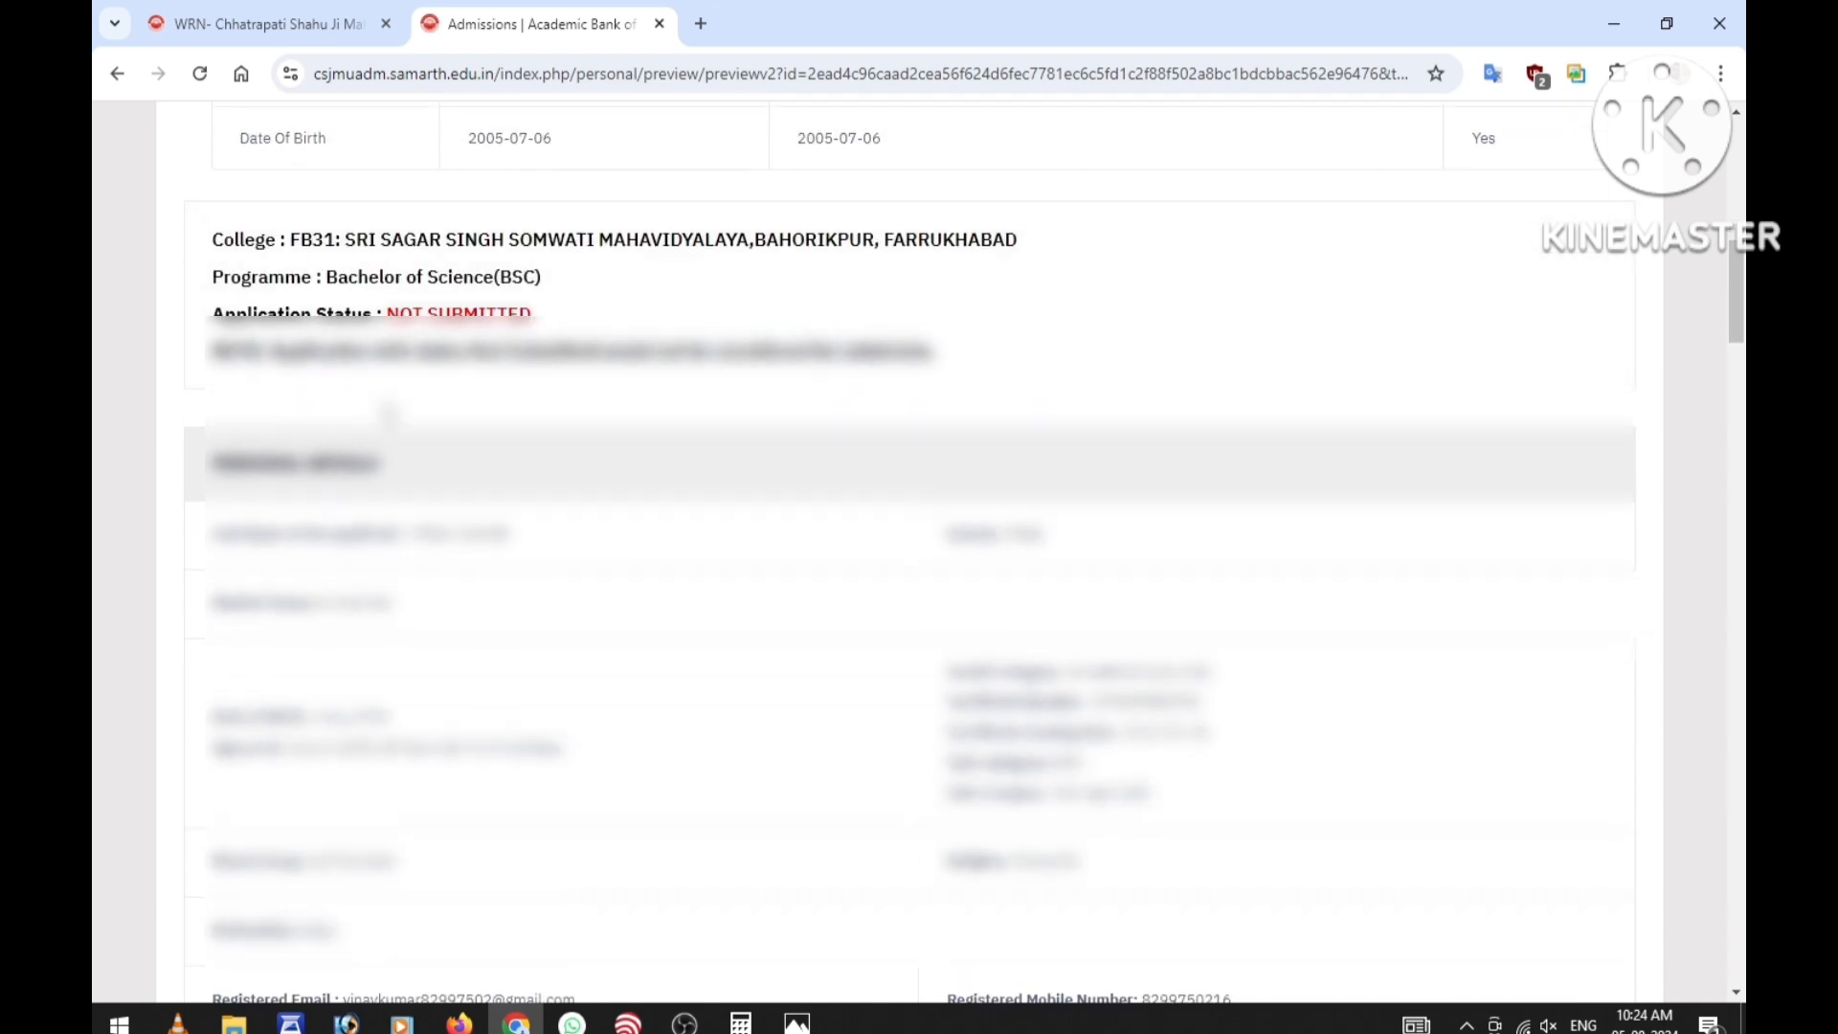
{"action": "scroll", "coordinate": [388, 414], "scroll_direction": "down", "scroll_amount": 1}
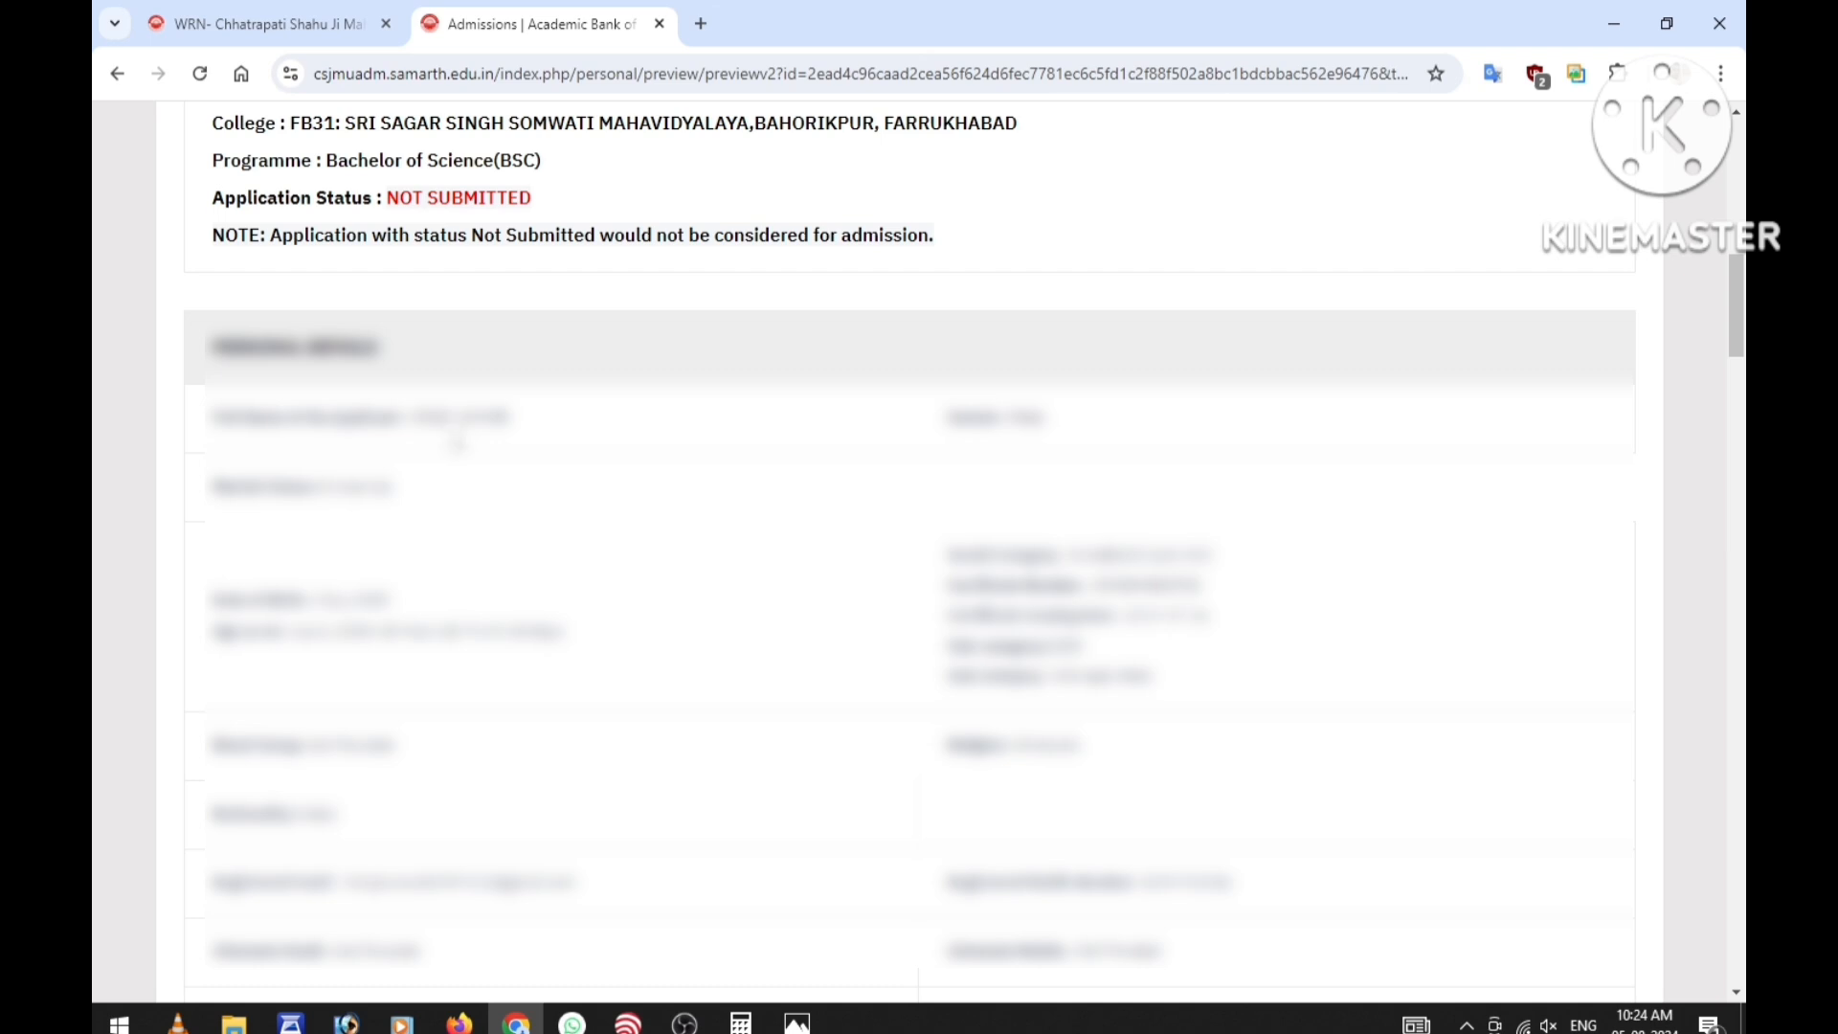
{"action": "scroll", "coordinate": [460, 441], "scroll_direction": "down", "scroll_amount": 1}
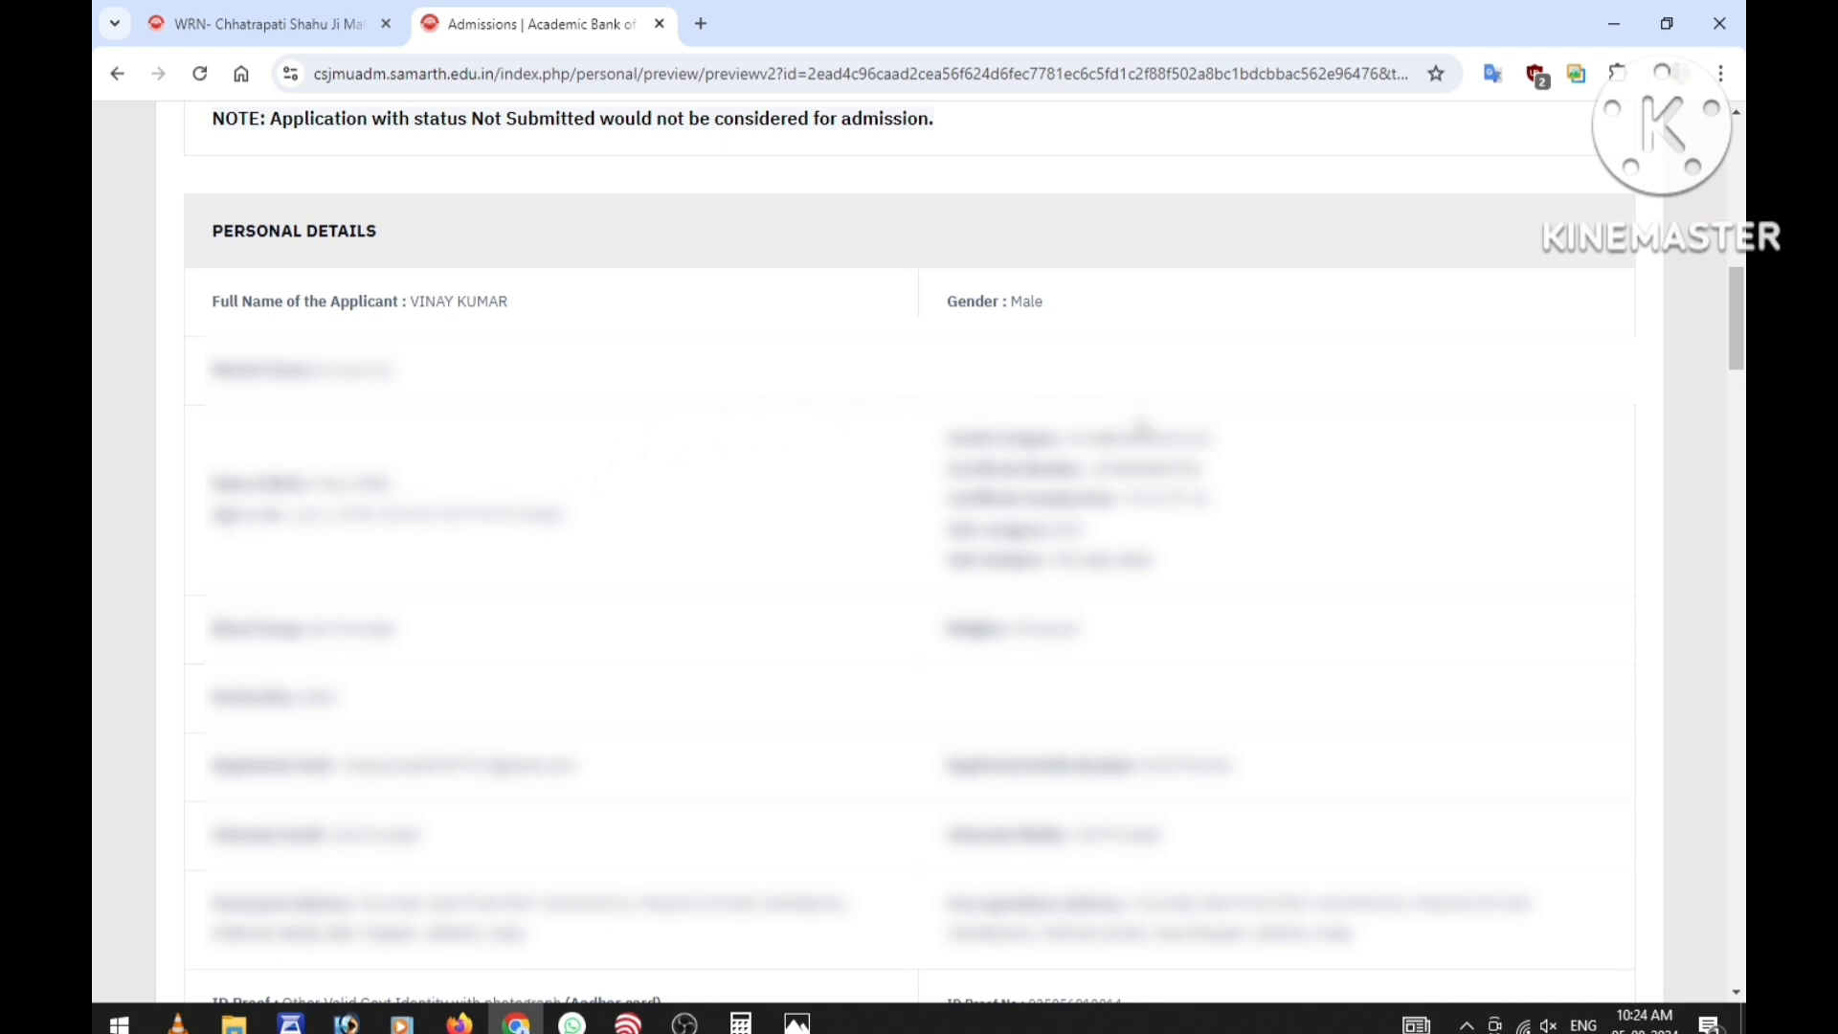
{"action": "scroll", "coordinate": [1192, 473], "scroll_direction": "down", "scroll_amount": 1}
{"action": "scroll", "coordinate": [1192, 473], "scroll_direction": "down", "scroll_amount": 1}
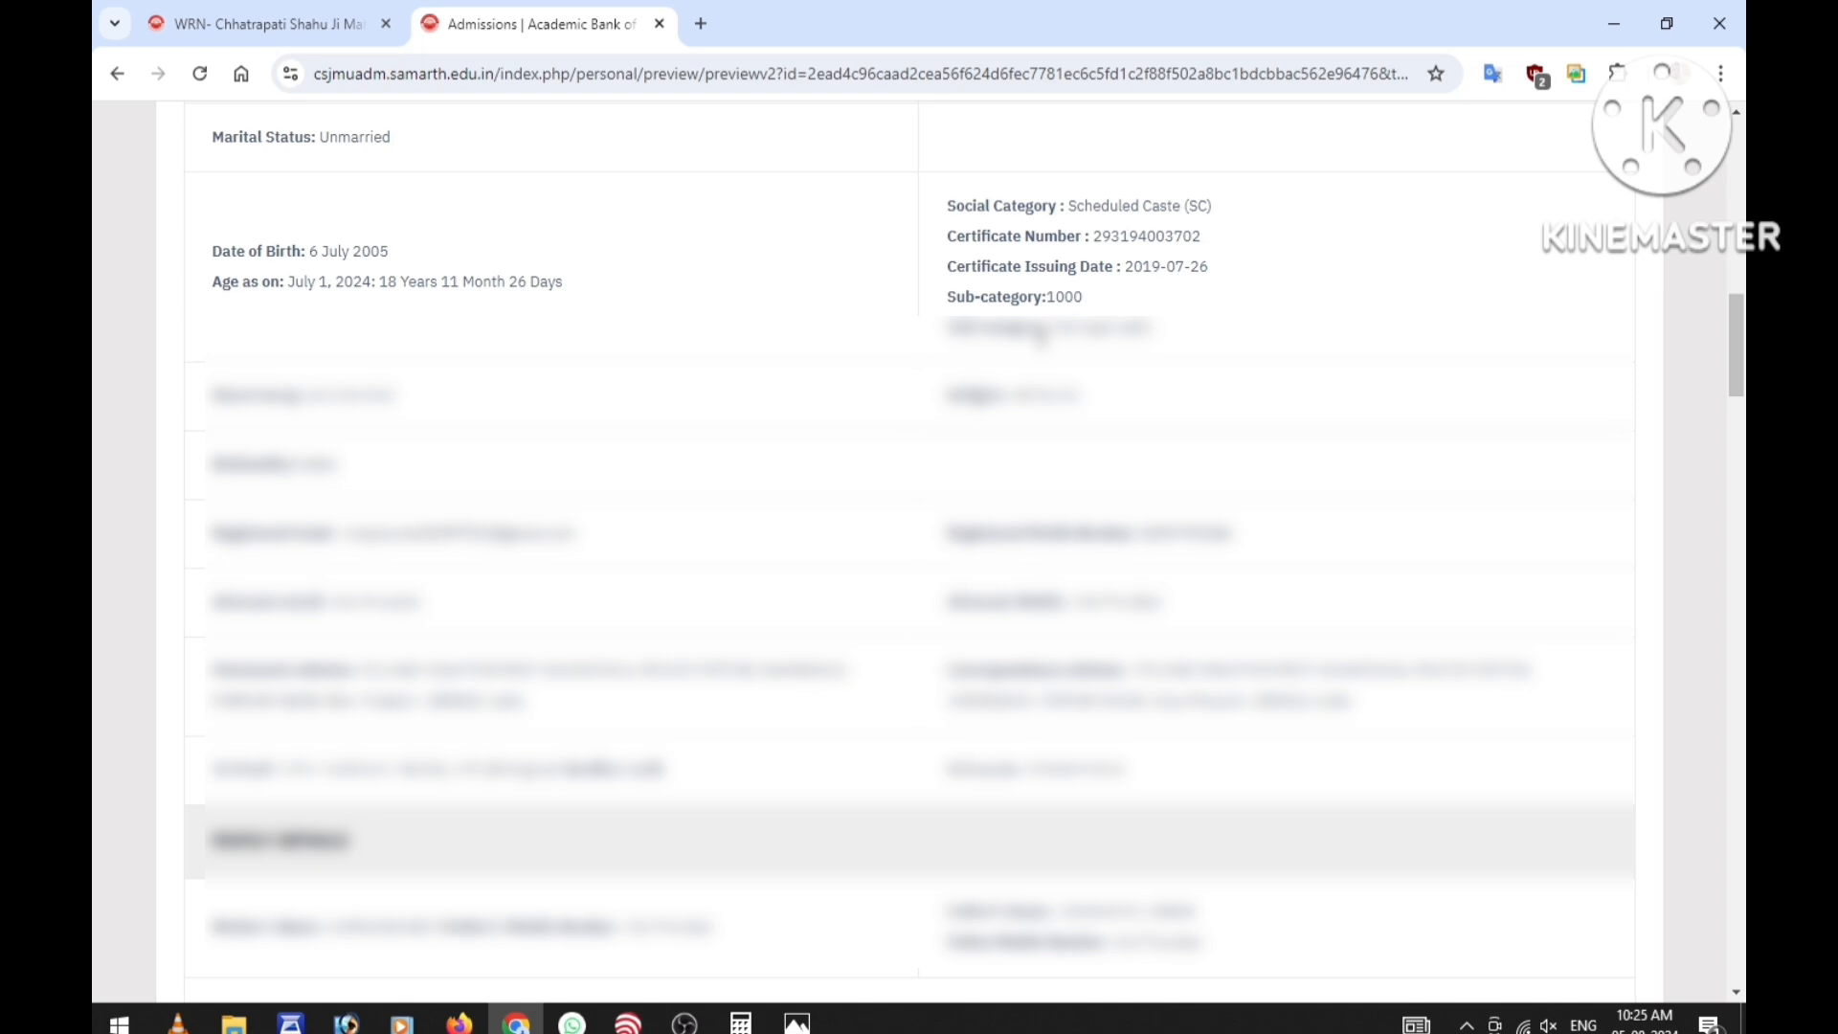
{"action": "scroll", "coordinate": [1044, 349], "scroll_direction": "down", "scroll_amount": 15}
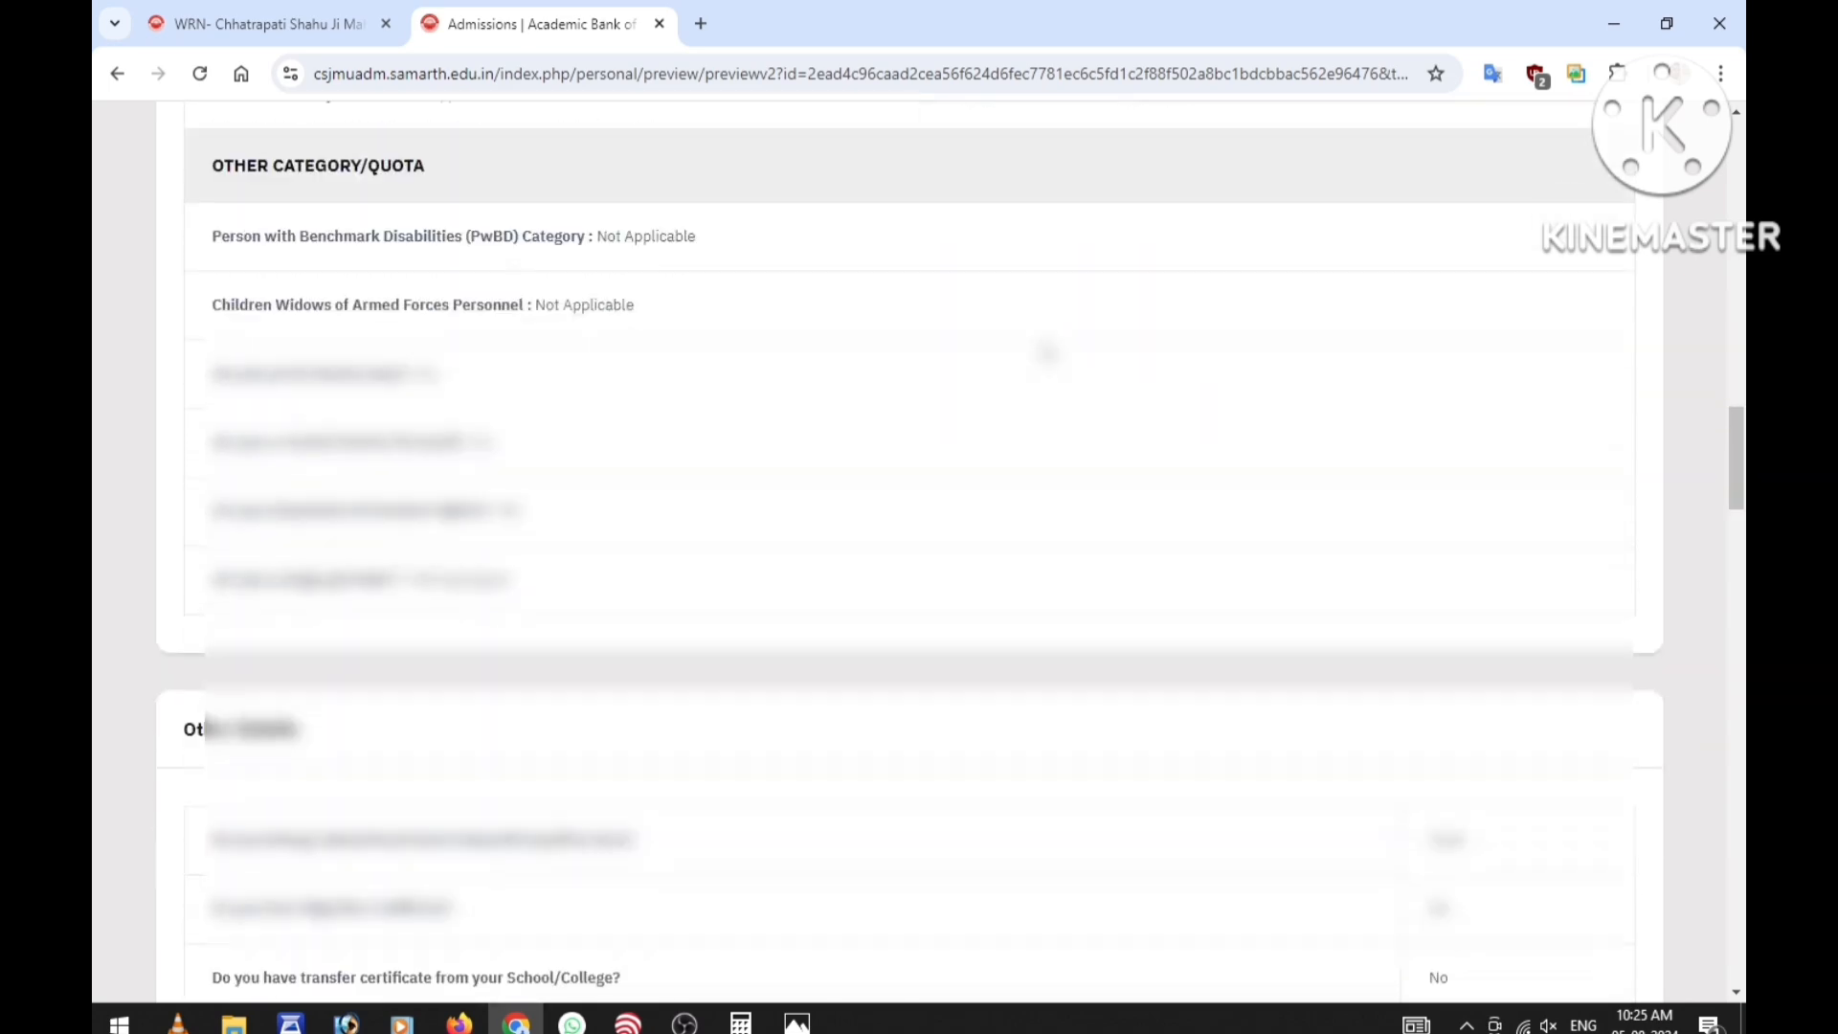
{"action": "scroll", "coordinate": [1047, 353], "scroll_direction": "down", "scroll_amount": 15}
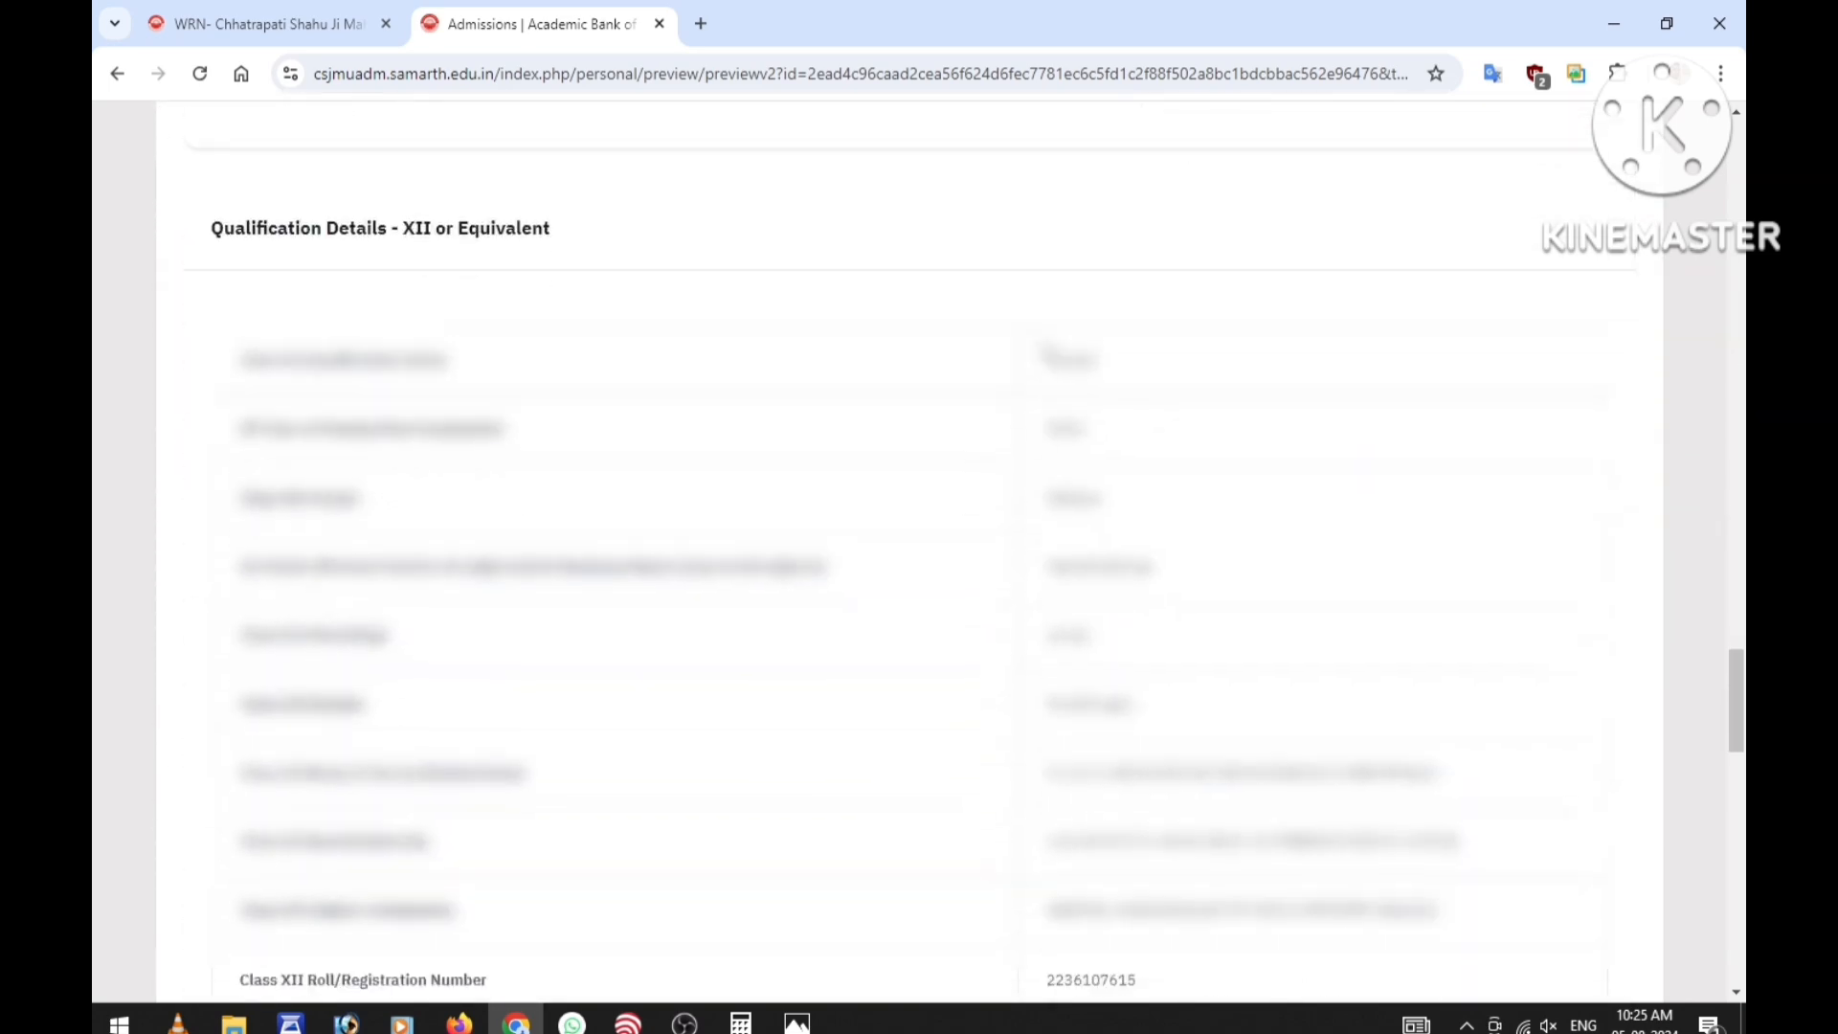
{"action": "scroll", "coordinate": [1043, 344], "scroll_direction": "down", "scroll_amount": 8}
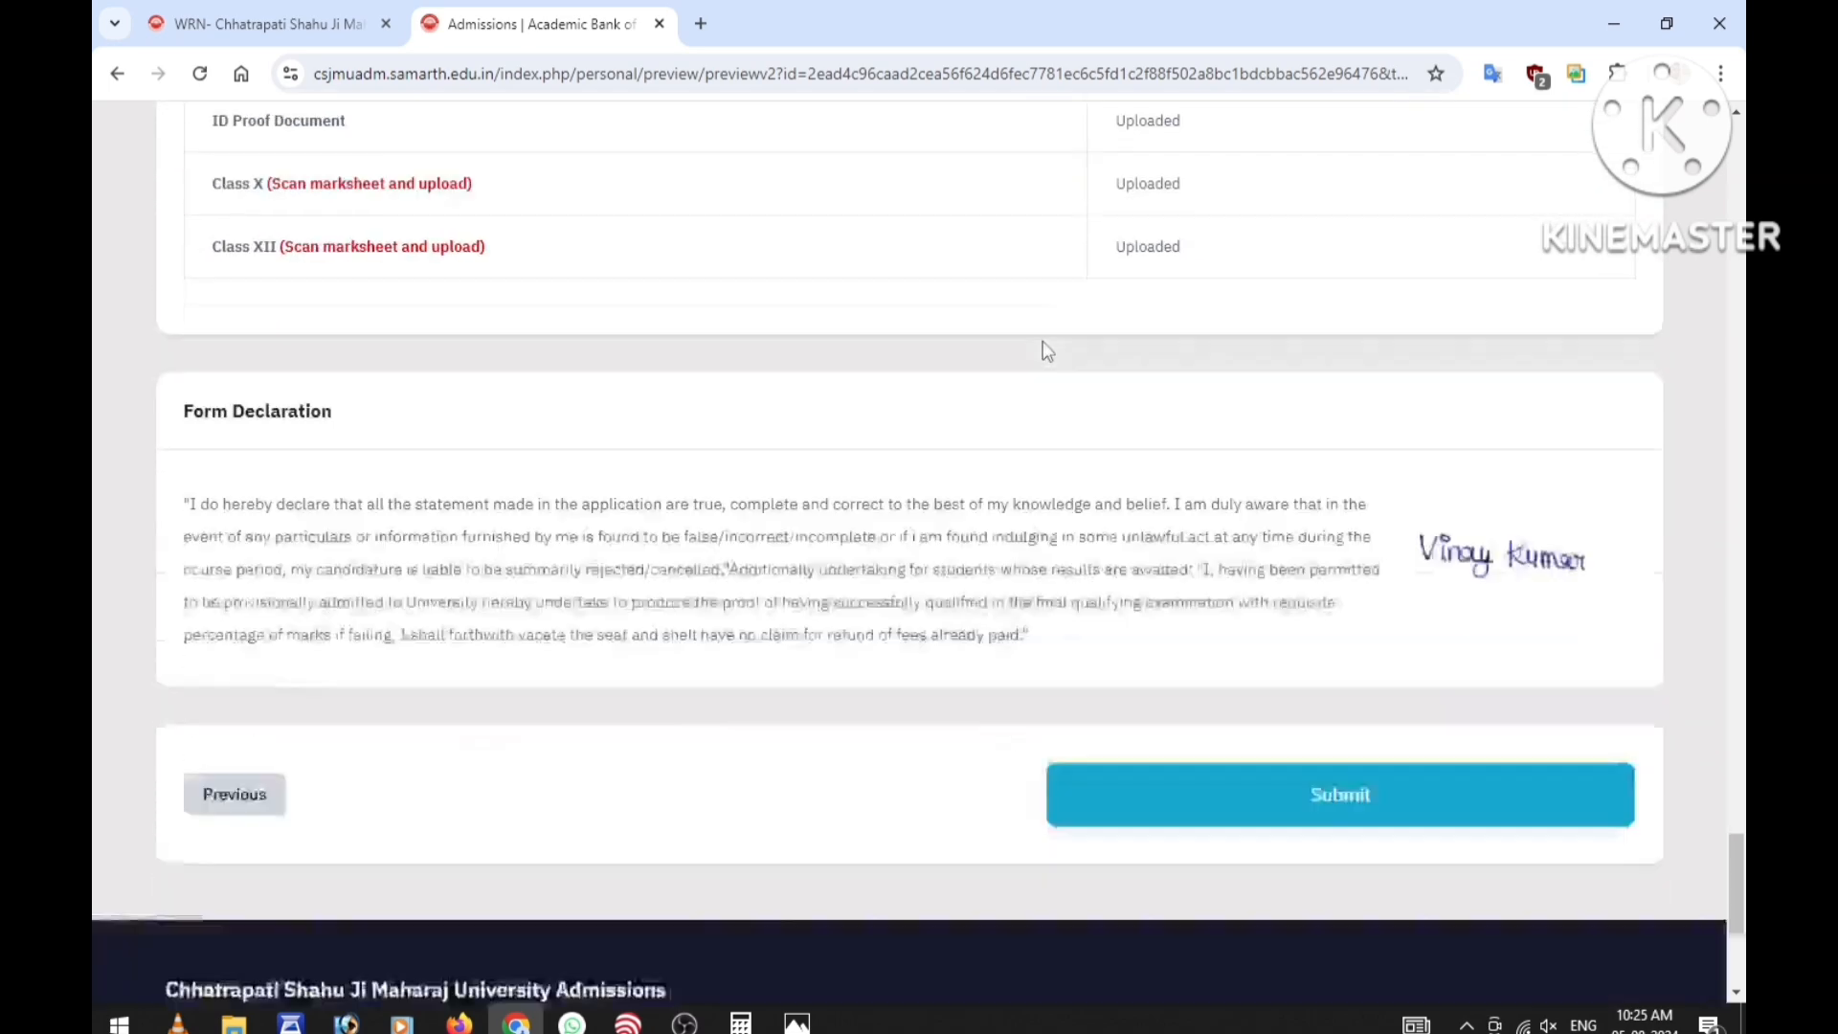
Revisit the personal details step, then submit the preview to reach Verify Details
{"action": "left_click", "coordinate": [274, 404]}
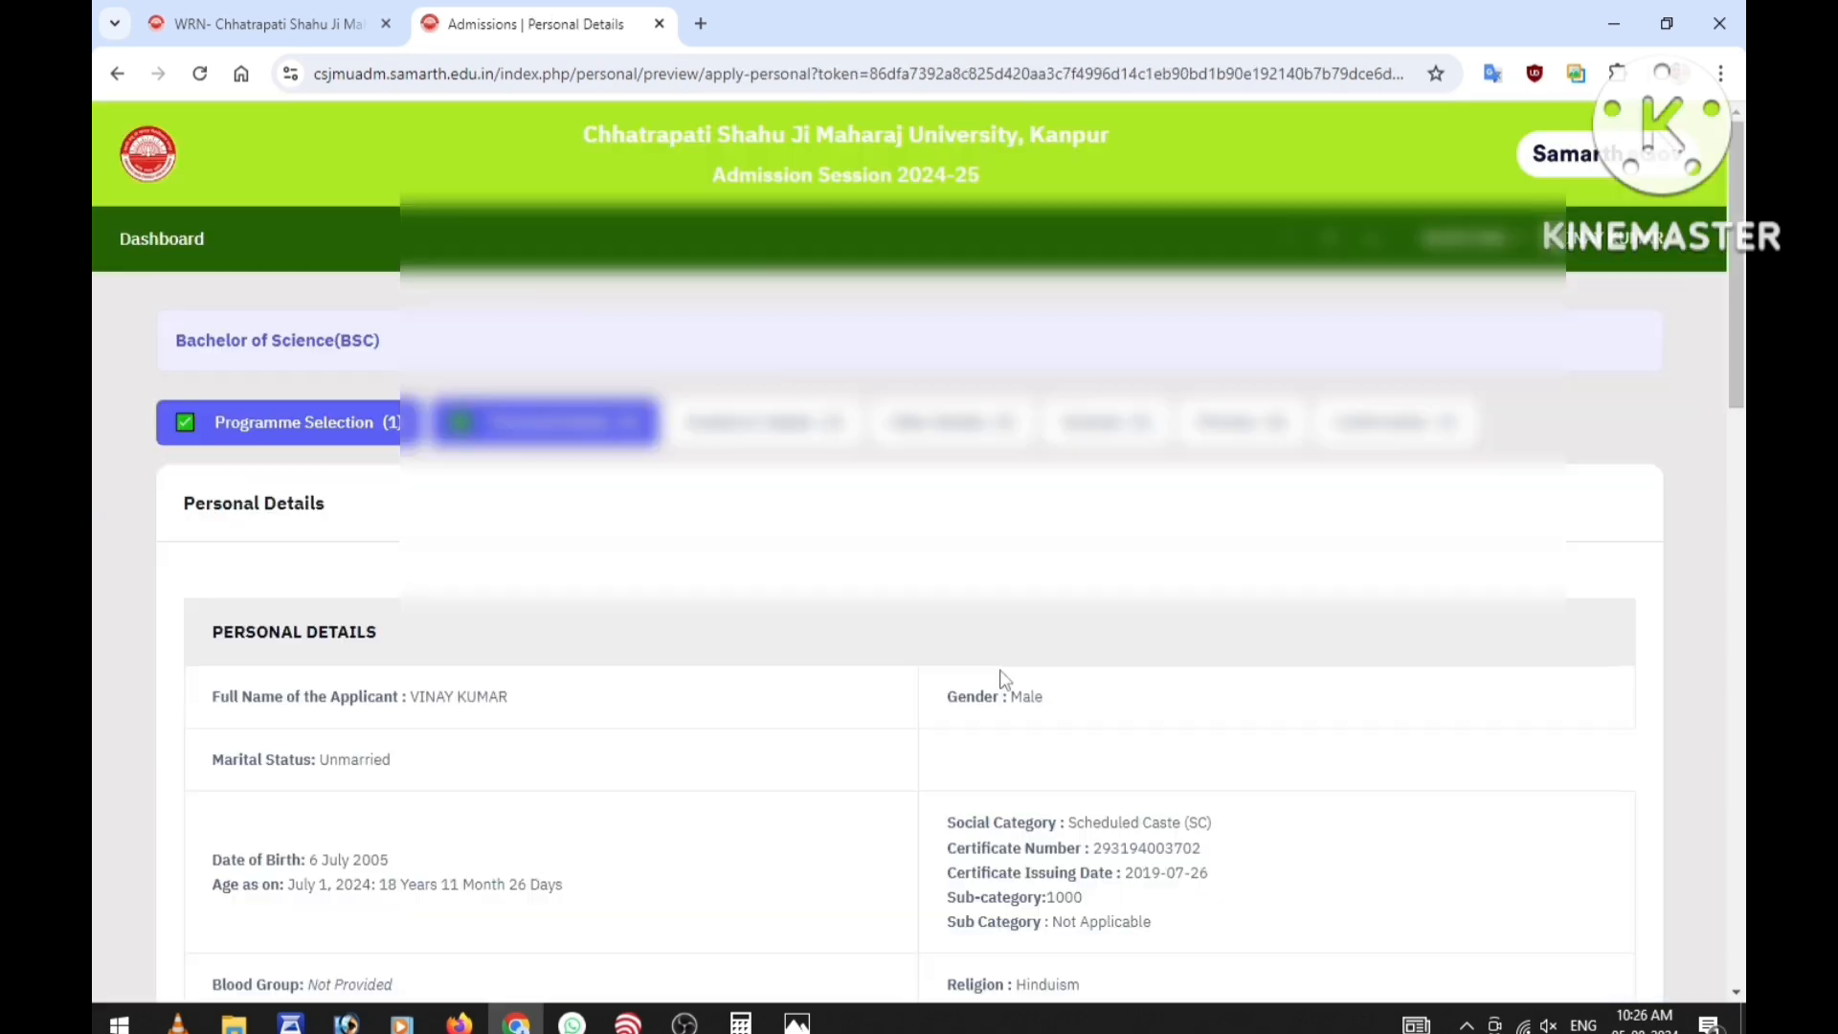
{"action": "scroll", "coordinate": [997, 676], "scroll_direction": "down", "scroll_amount": 15}
{"action": "scroll", "coordinate": [1000, 676], "scroll_direction": "down", "scroll_amount": 2}
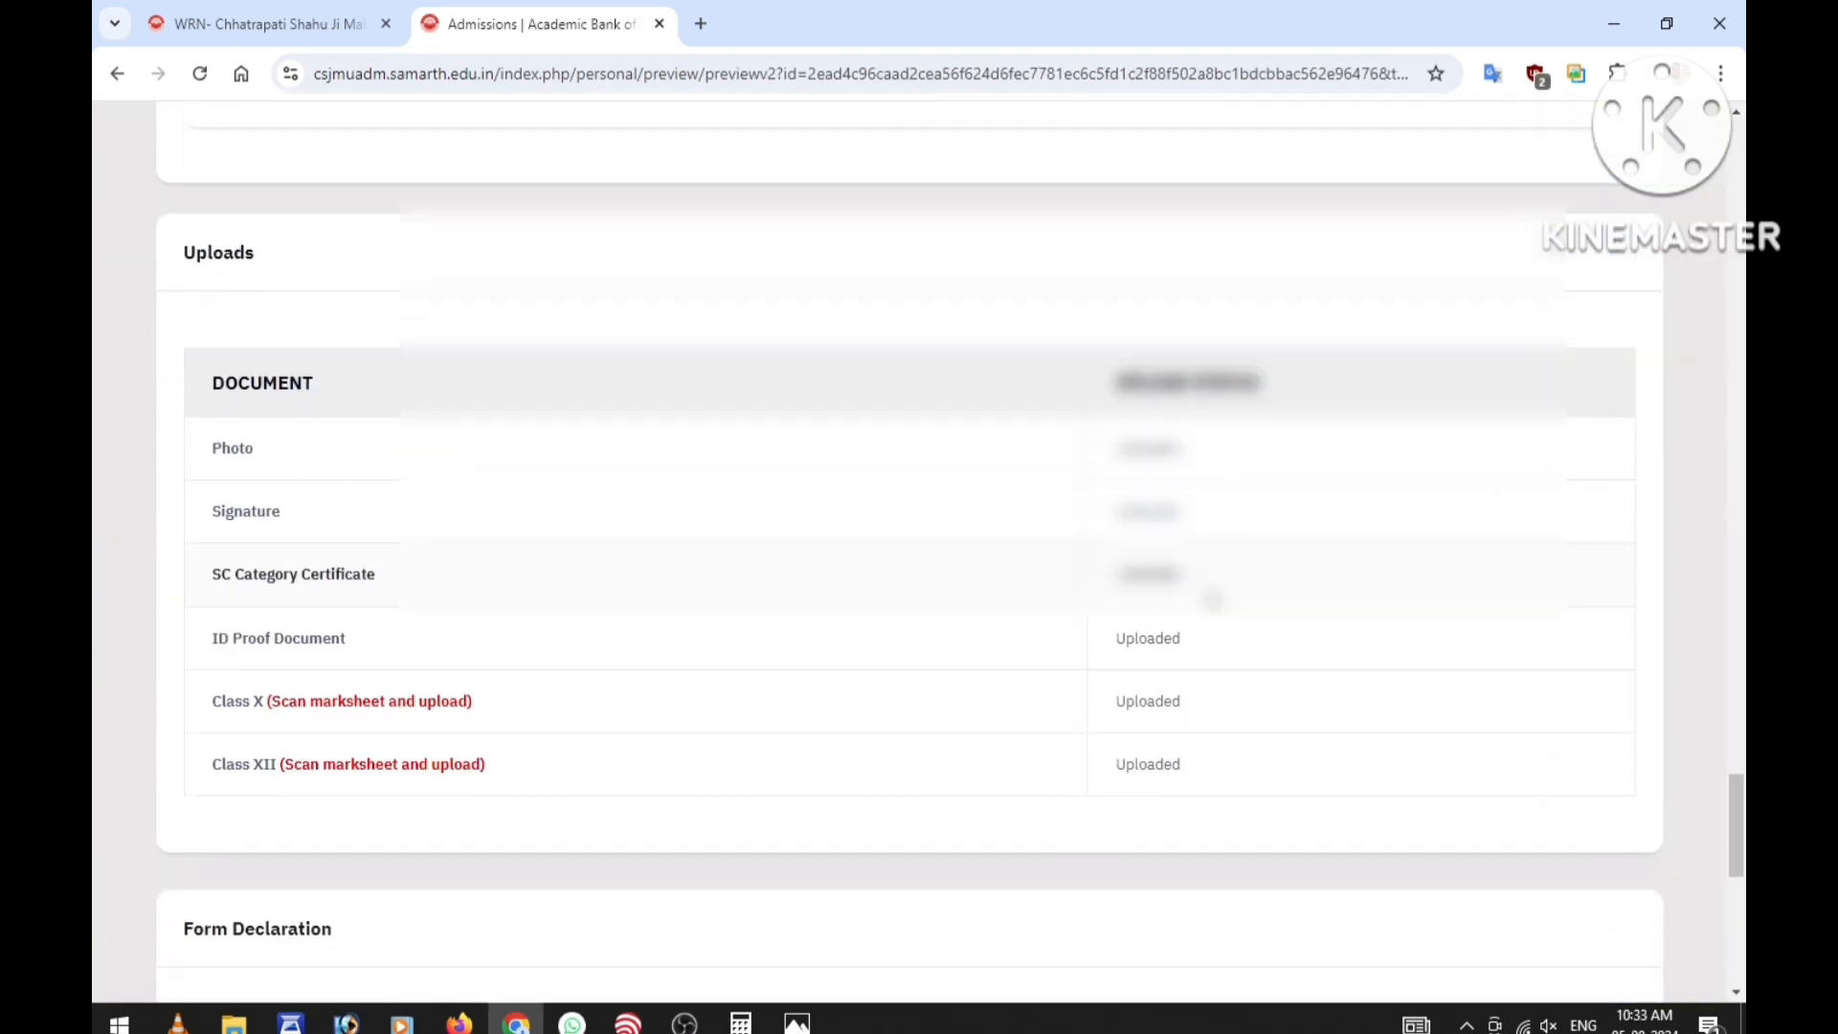
{"action": "scroll", "coordinate": [1212, 600], "scroll_direction": "down", "scroll_amount": 6}
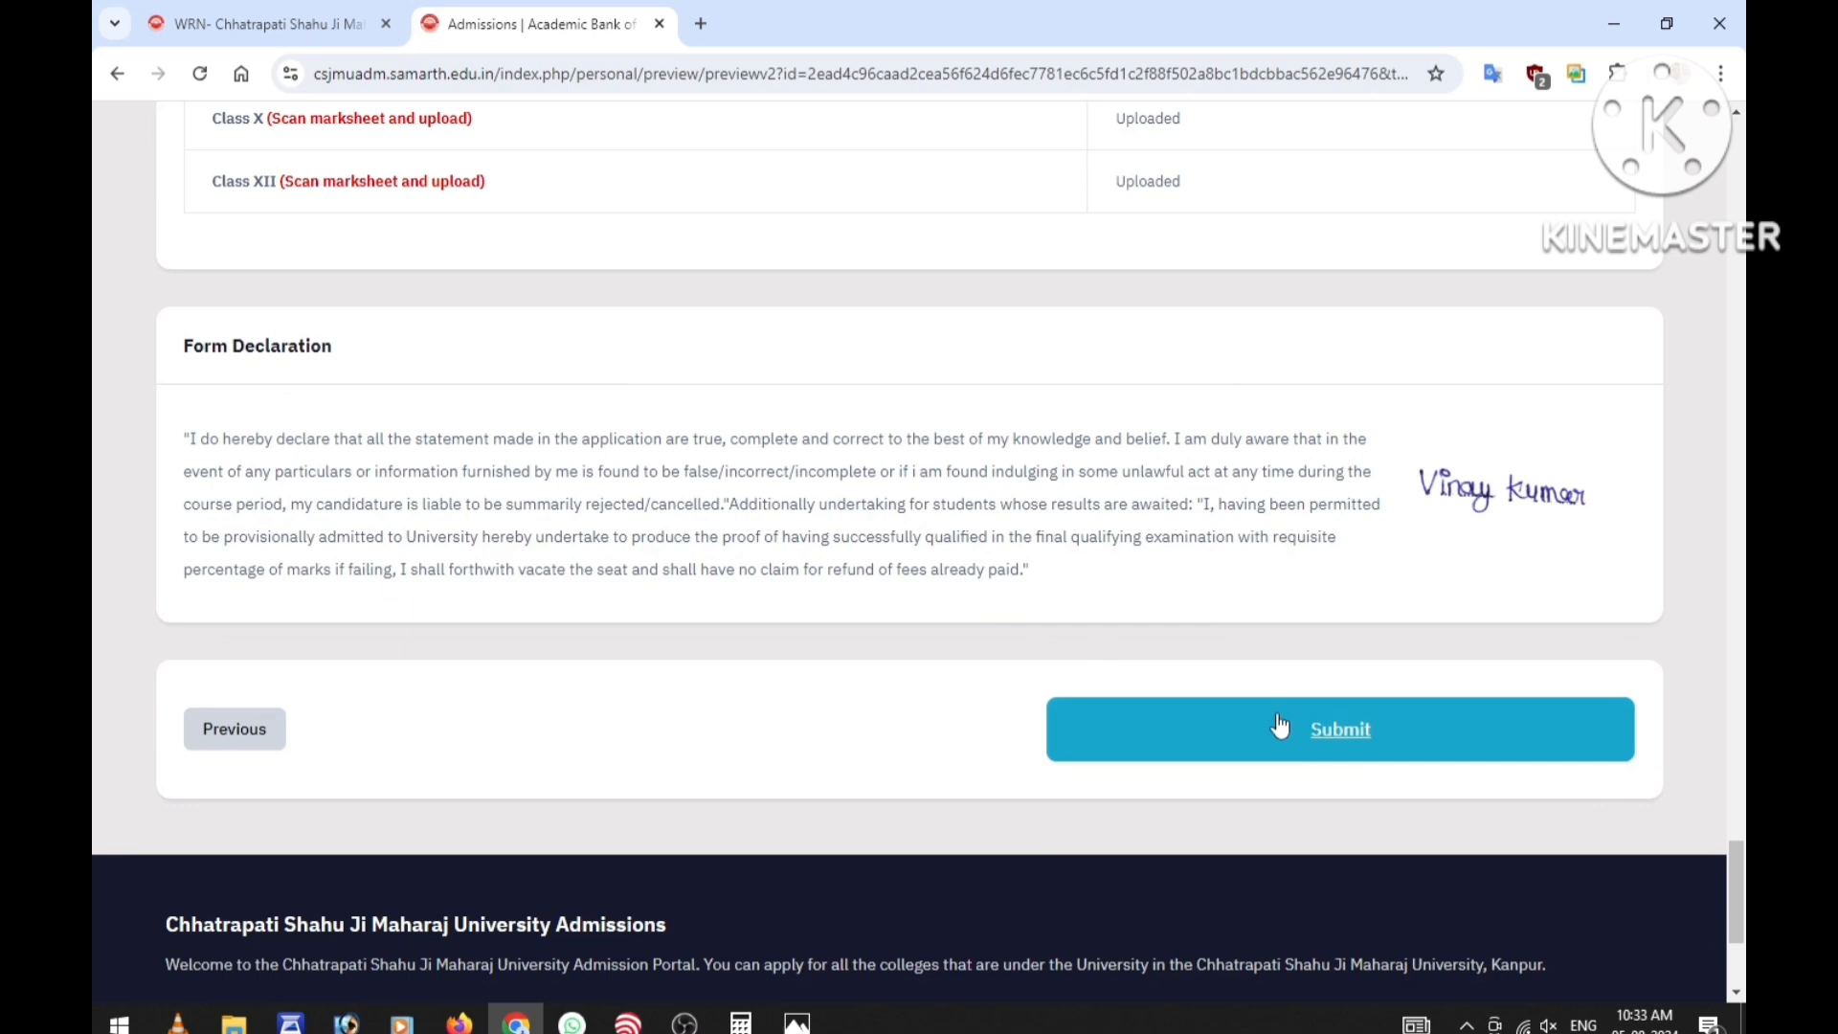
{"action": "left_click", "coordinate": [1337, 735]}
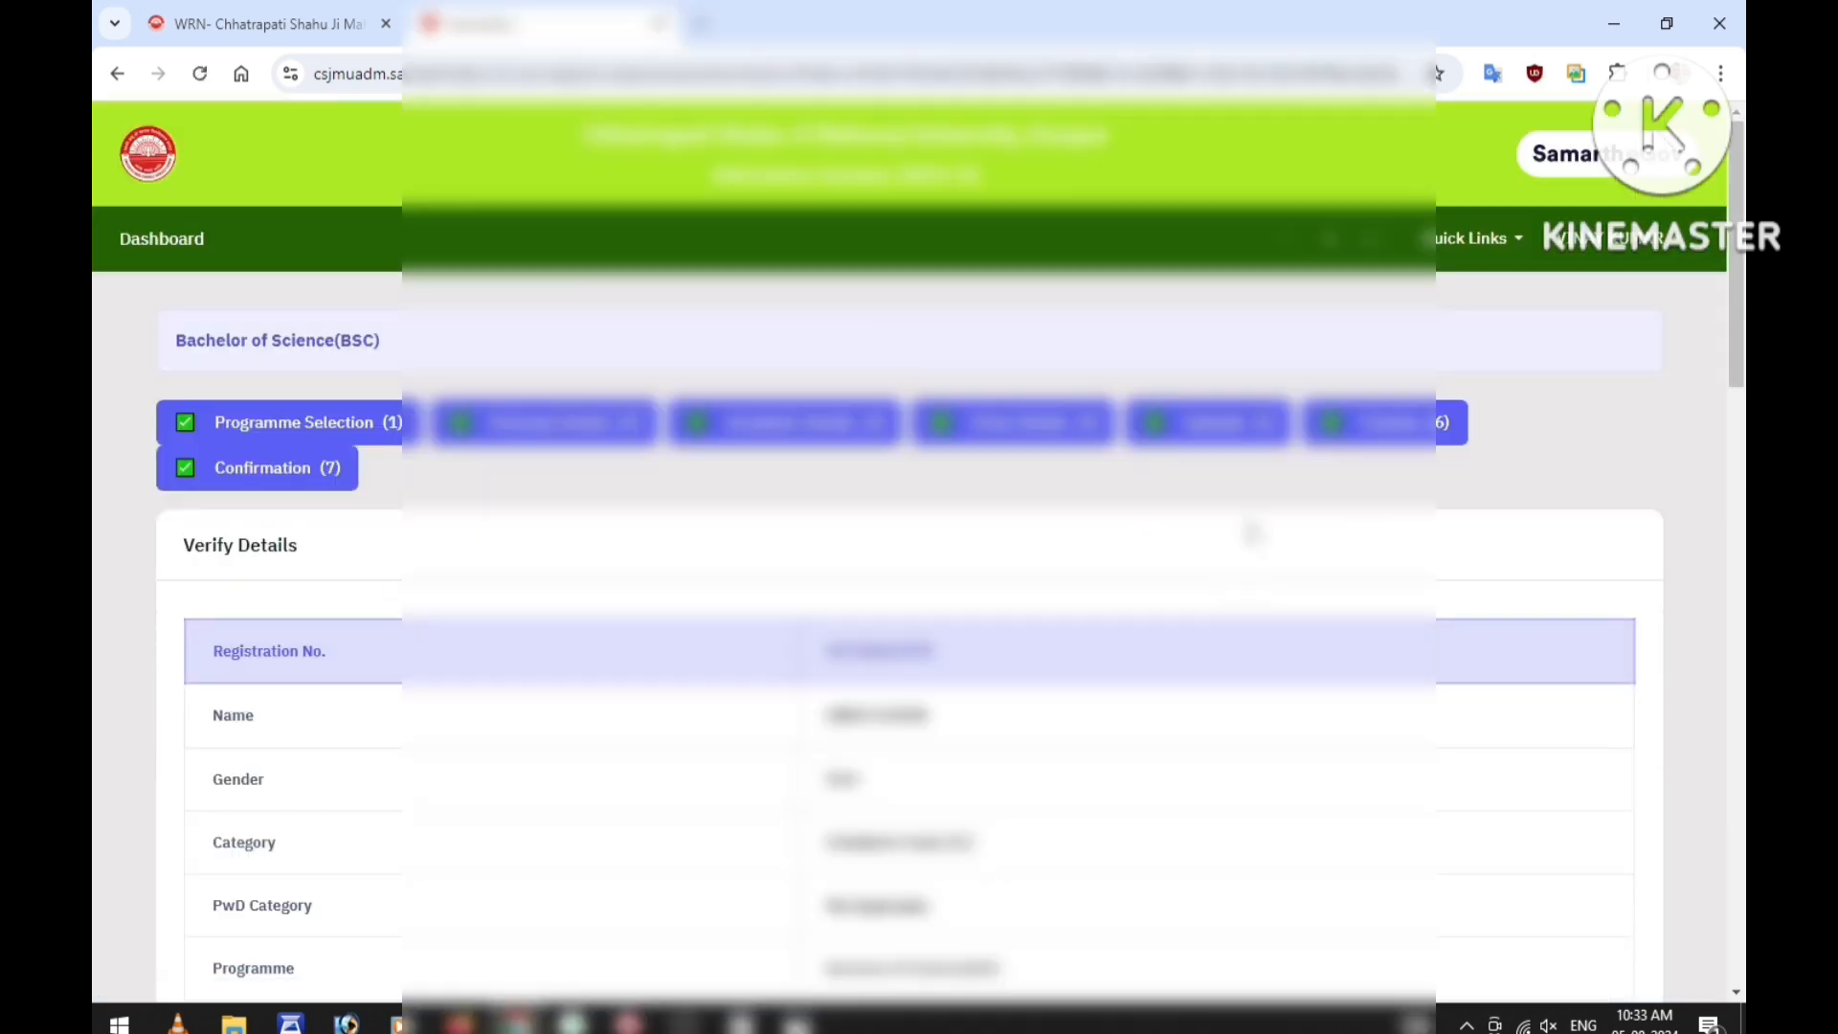
Confirm name, date of birth, gender, mother's and father's names, and the recheck statement
{"action": "scroll", "coordinate": [1251, 533], "scroll_direction": "down", "scroll_amount": 8}
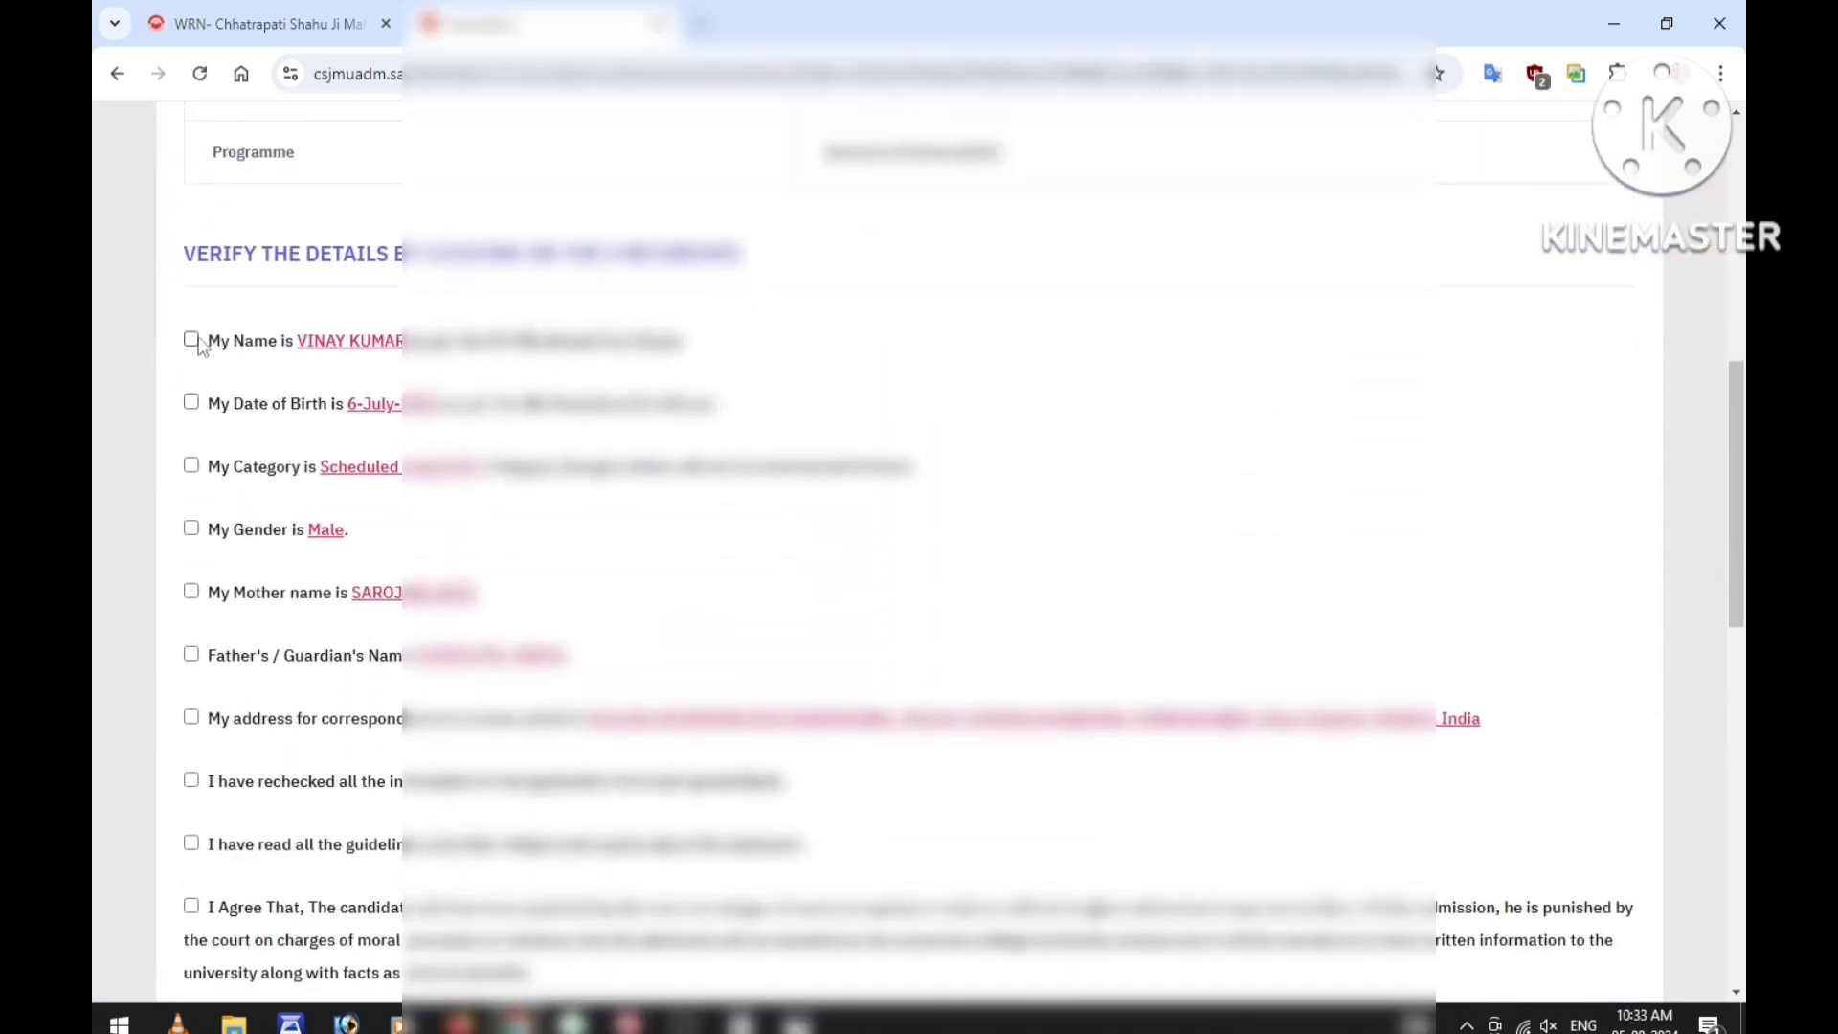
{"action": "left_click", "coordinate": [191, 340]}
{"action": "left_click", "coordinate": [192, 404]}
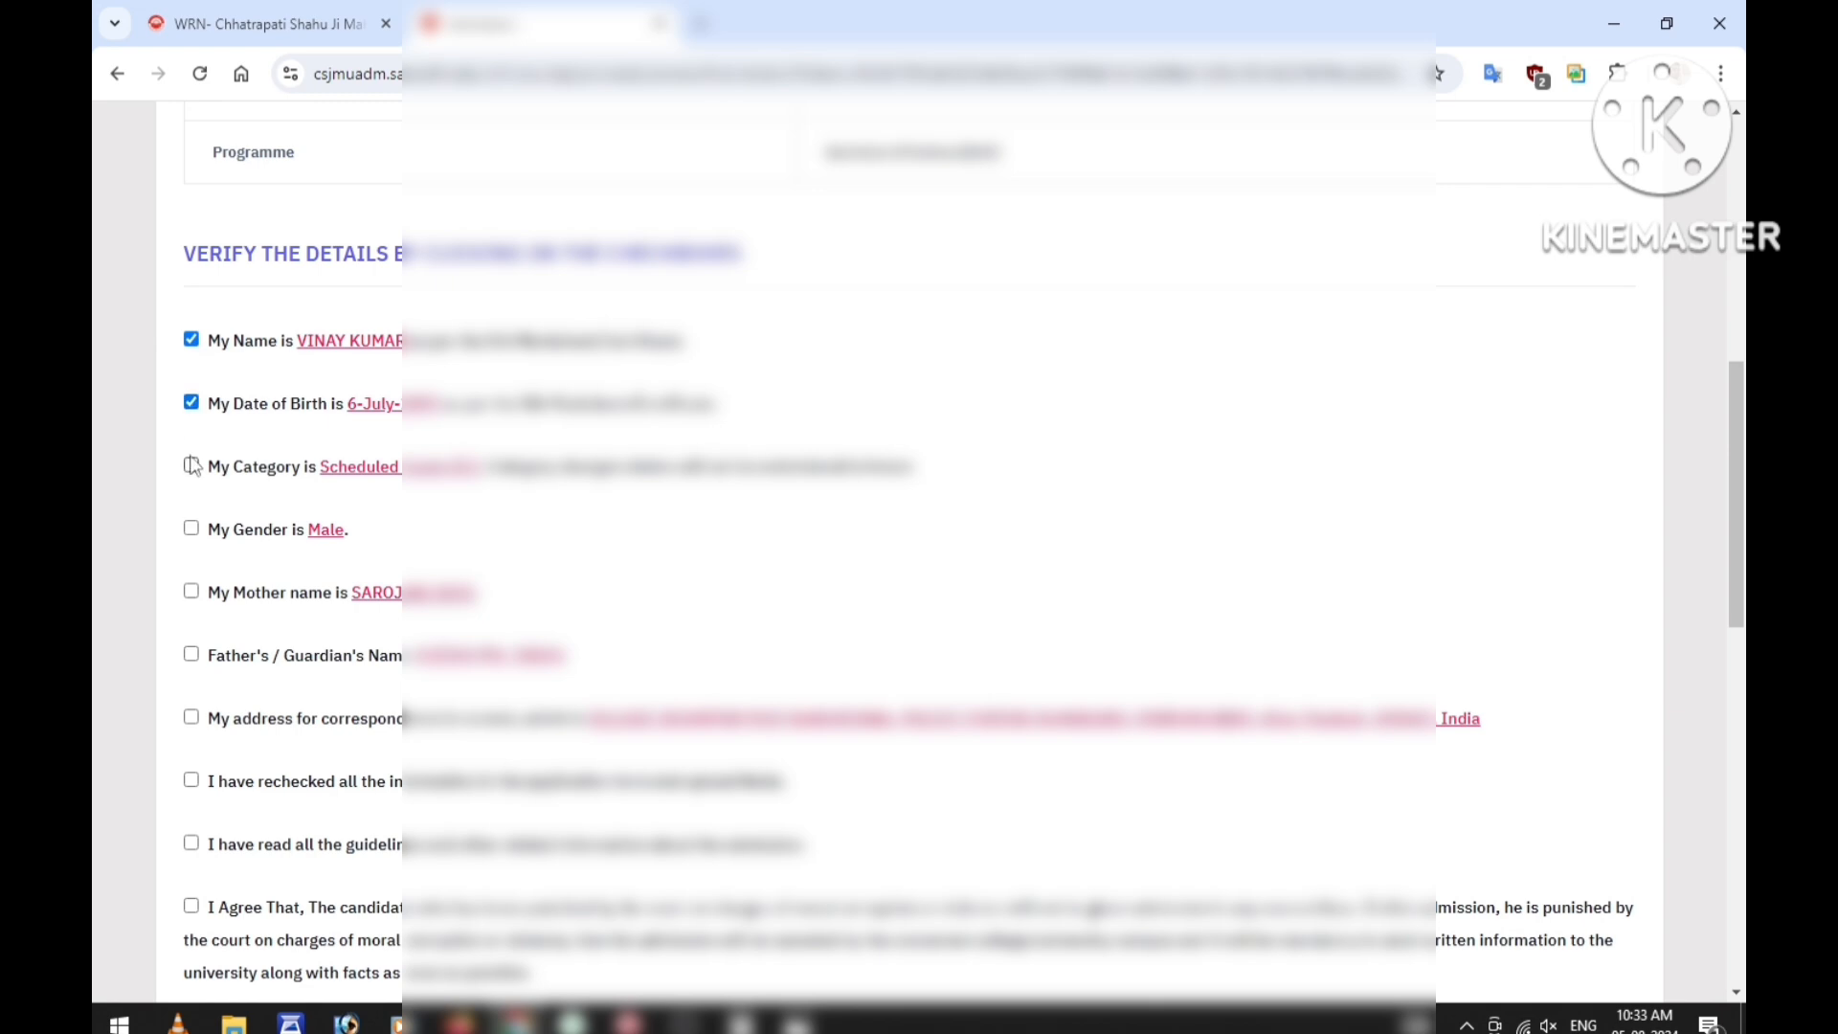
{"action": "left_click", "coordinate": [192, 531]}
{"action": "left_click", "coordinate": [192, 592]}
{"action": "left_click", "coordinate": [192, 656]}
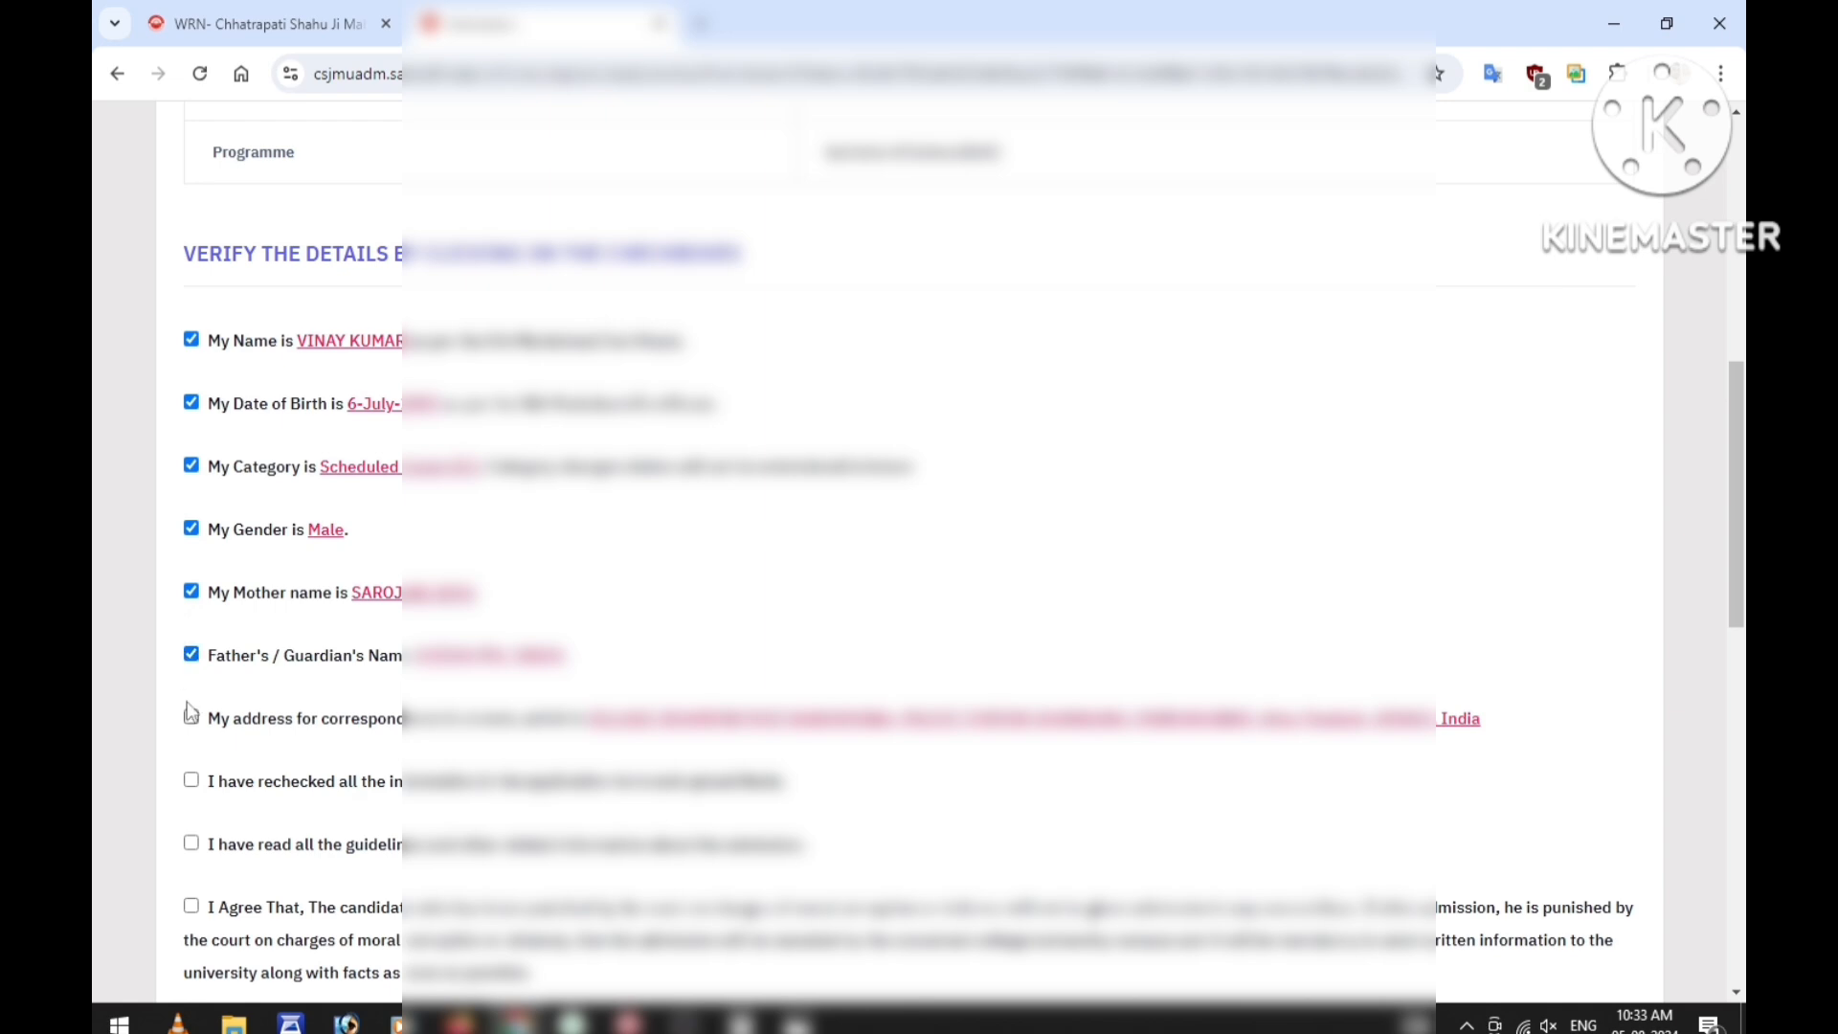
{"action": "left_click", "coordinate": [191, 780]}
Accept the candidate agreements, pending court cases statement and the 'I do hereby declare' declaration
{"action": "left_click", "coordinate": [191, 906]}
{"action": "scroll", "coordinate": [192, 900], "scroll_direction": "down", "scroll_amount": 3}
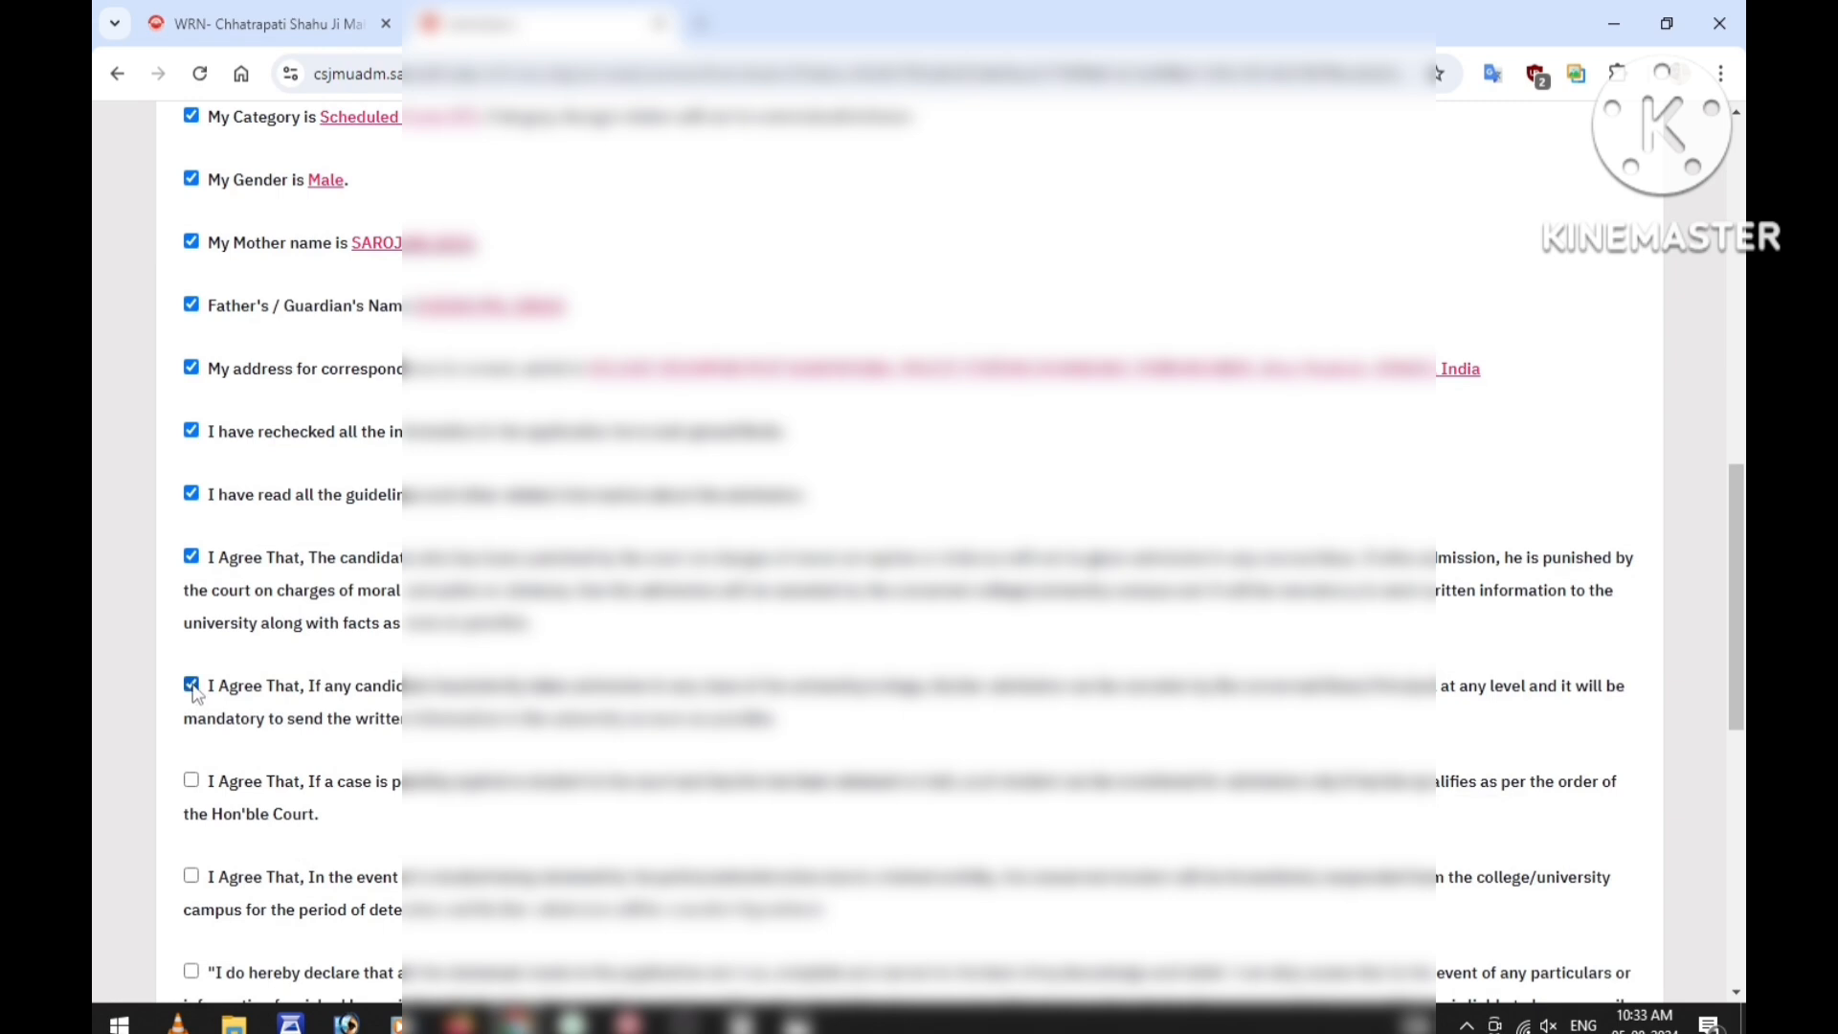
{"action": "left_click", "coordinate": [191, 780]}
{"action": "left_click", "coordinate": [191, 875]}
{"action": "scroll", "coordinate": [280, 818], "scroll_direction": "down", "scroll_amount": 1}
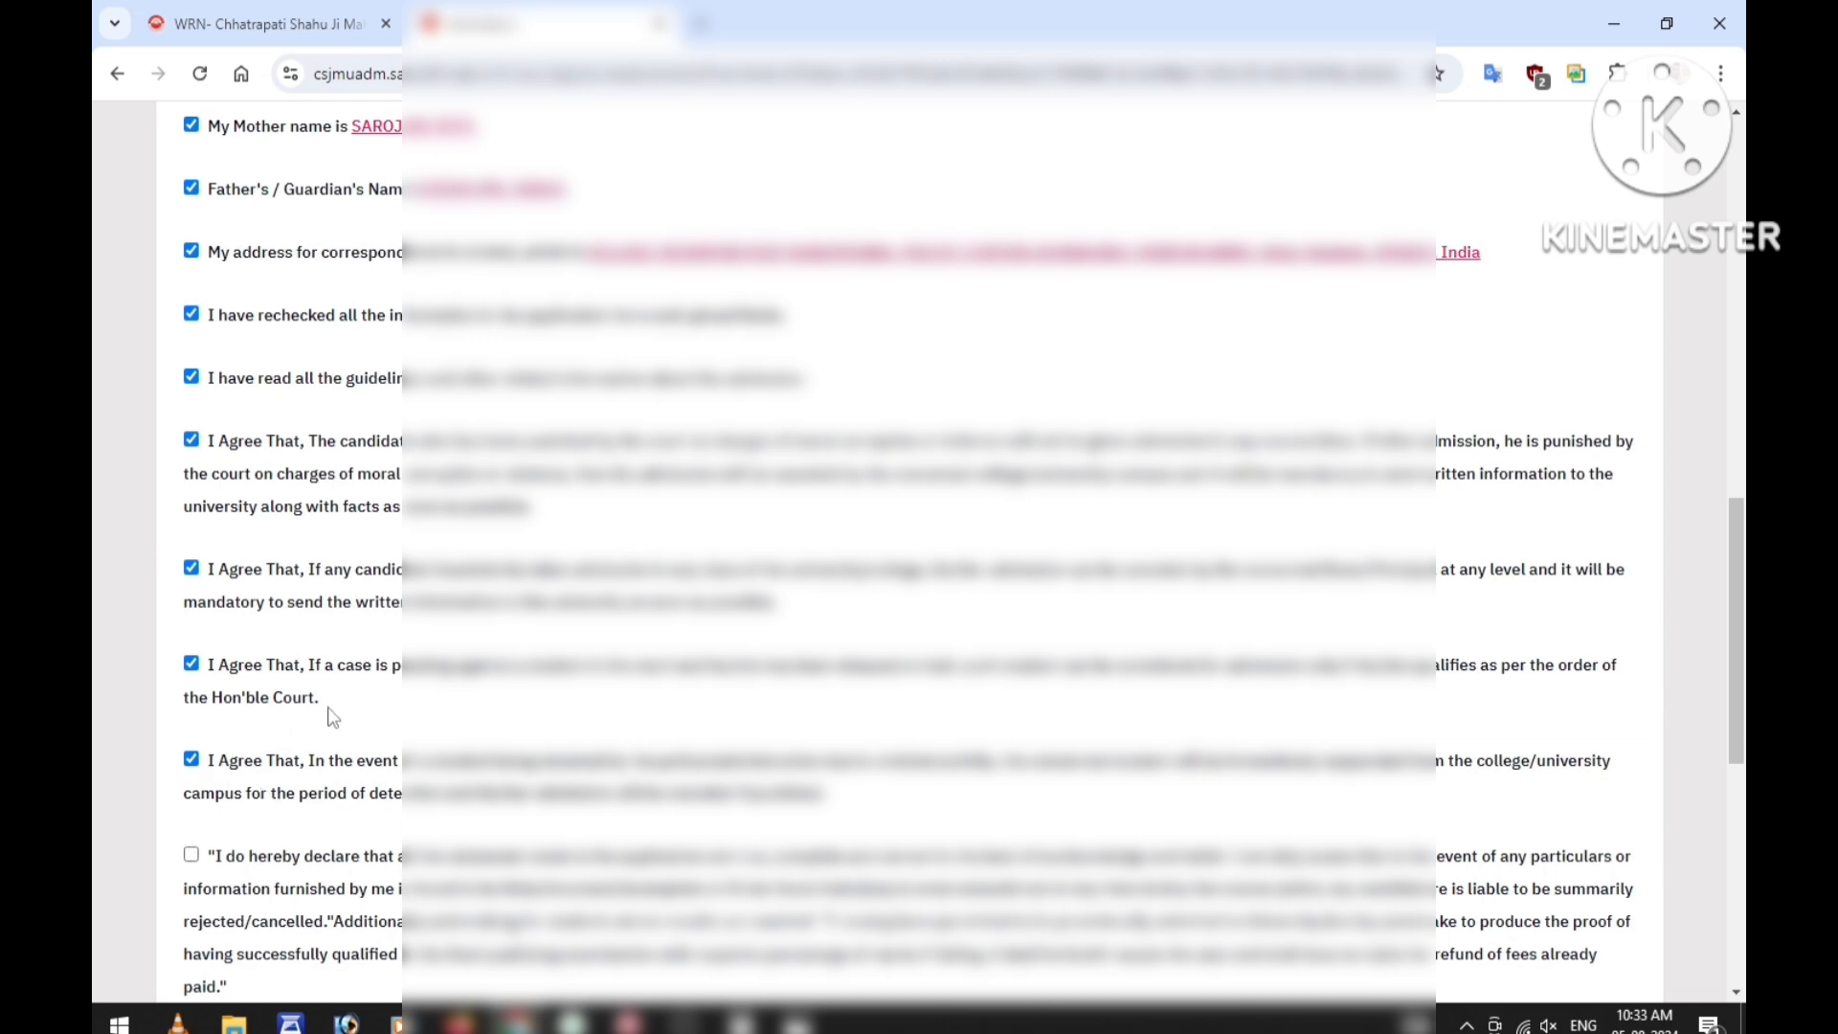
{"action": "left_click", "coordinate": [191, 759]}
{"action": "left_click", "coordinate": [191, 854]}
{"action": "scroll", "coordinate": [235, 807], "scroll_direction": "down", "scroll_amount": 1}
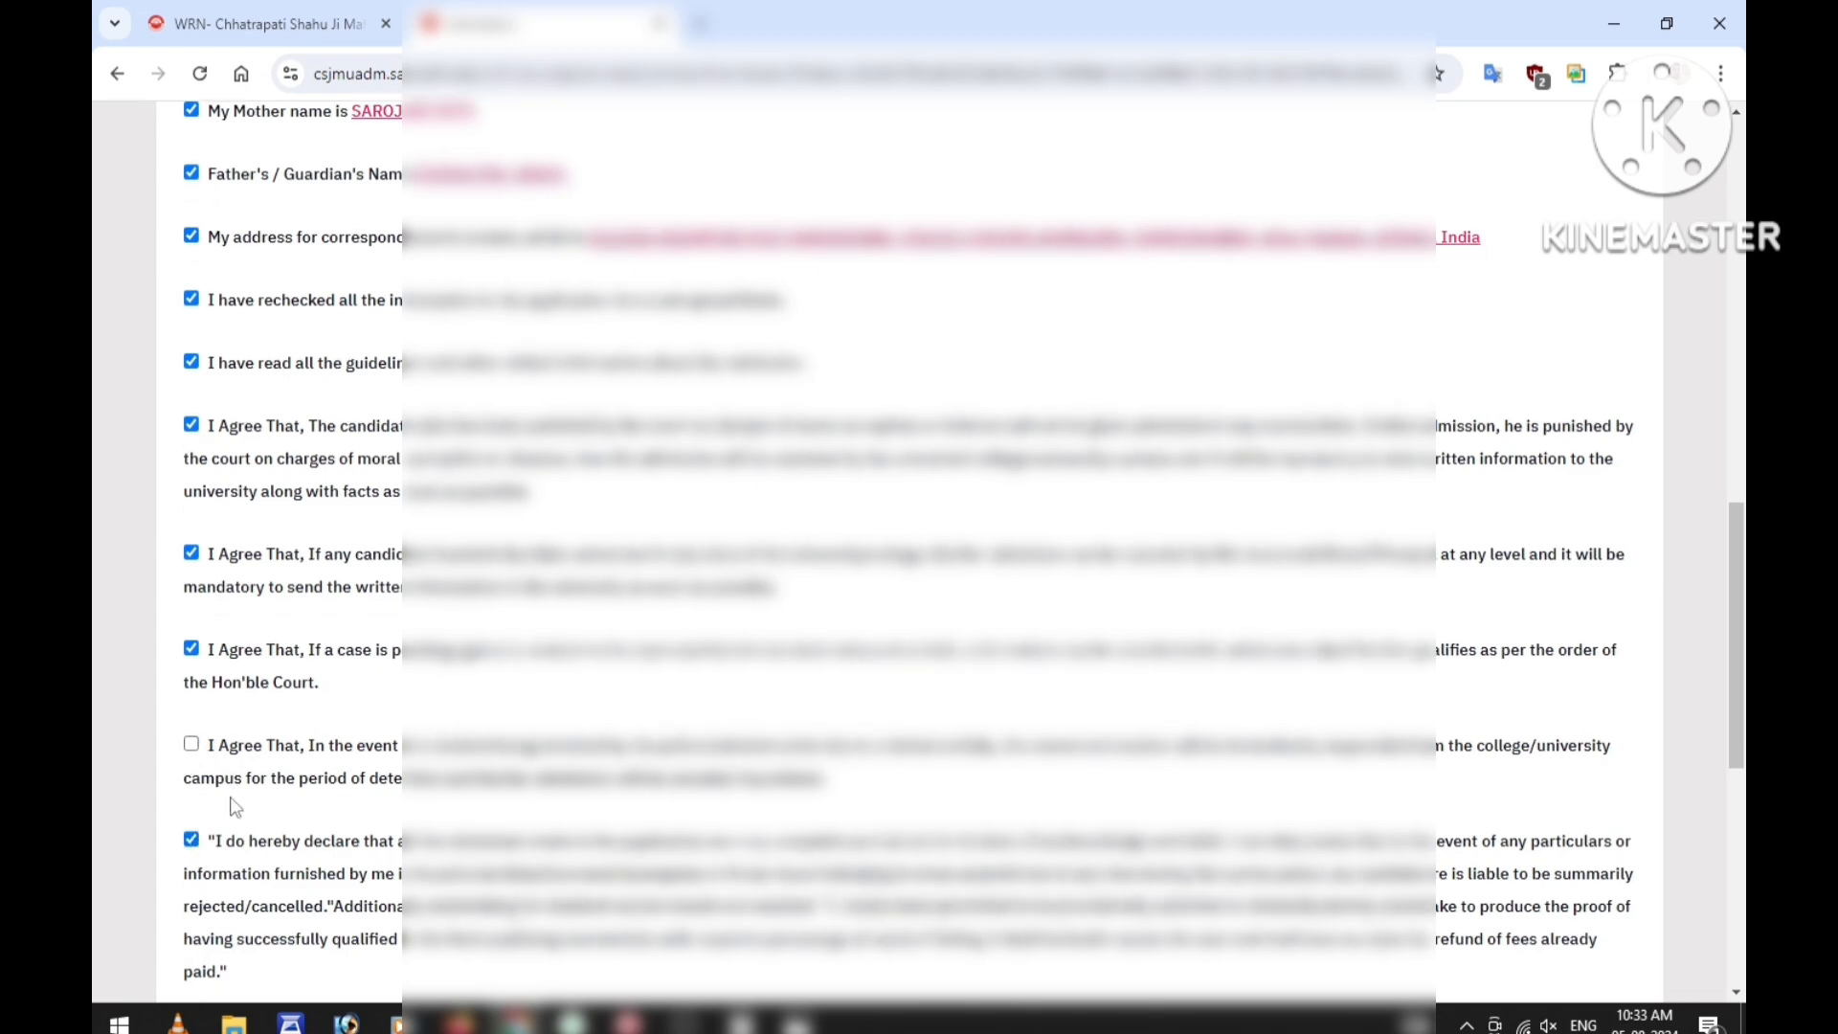
{"action": "scroll", "coordinate": [235, 807], "scroll_direction": "down", "scroll_amount": 5}
Re-tick the missed 'In the event' agreement and submit the completed application
{"action": "left_click", "coordinate": [1554, 677]}
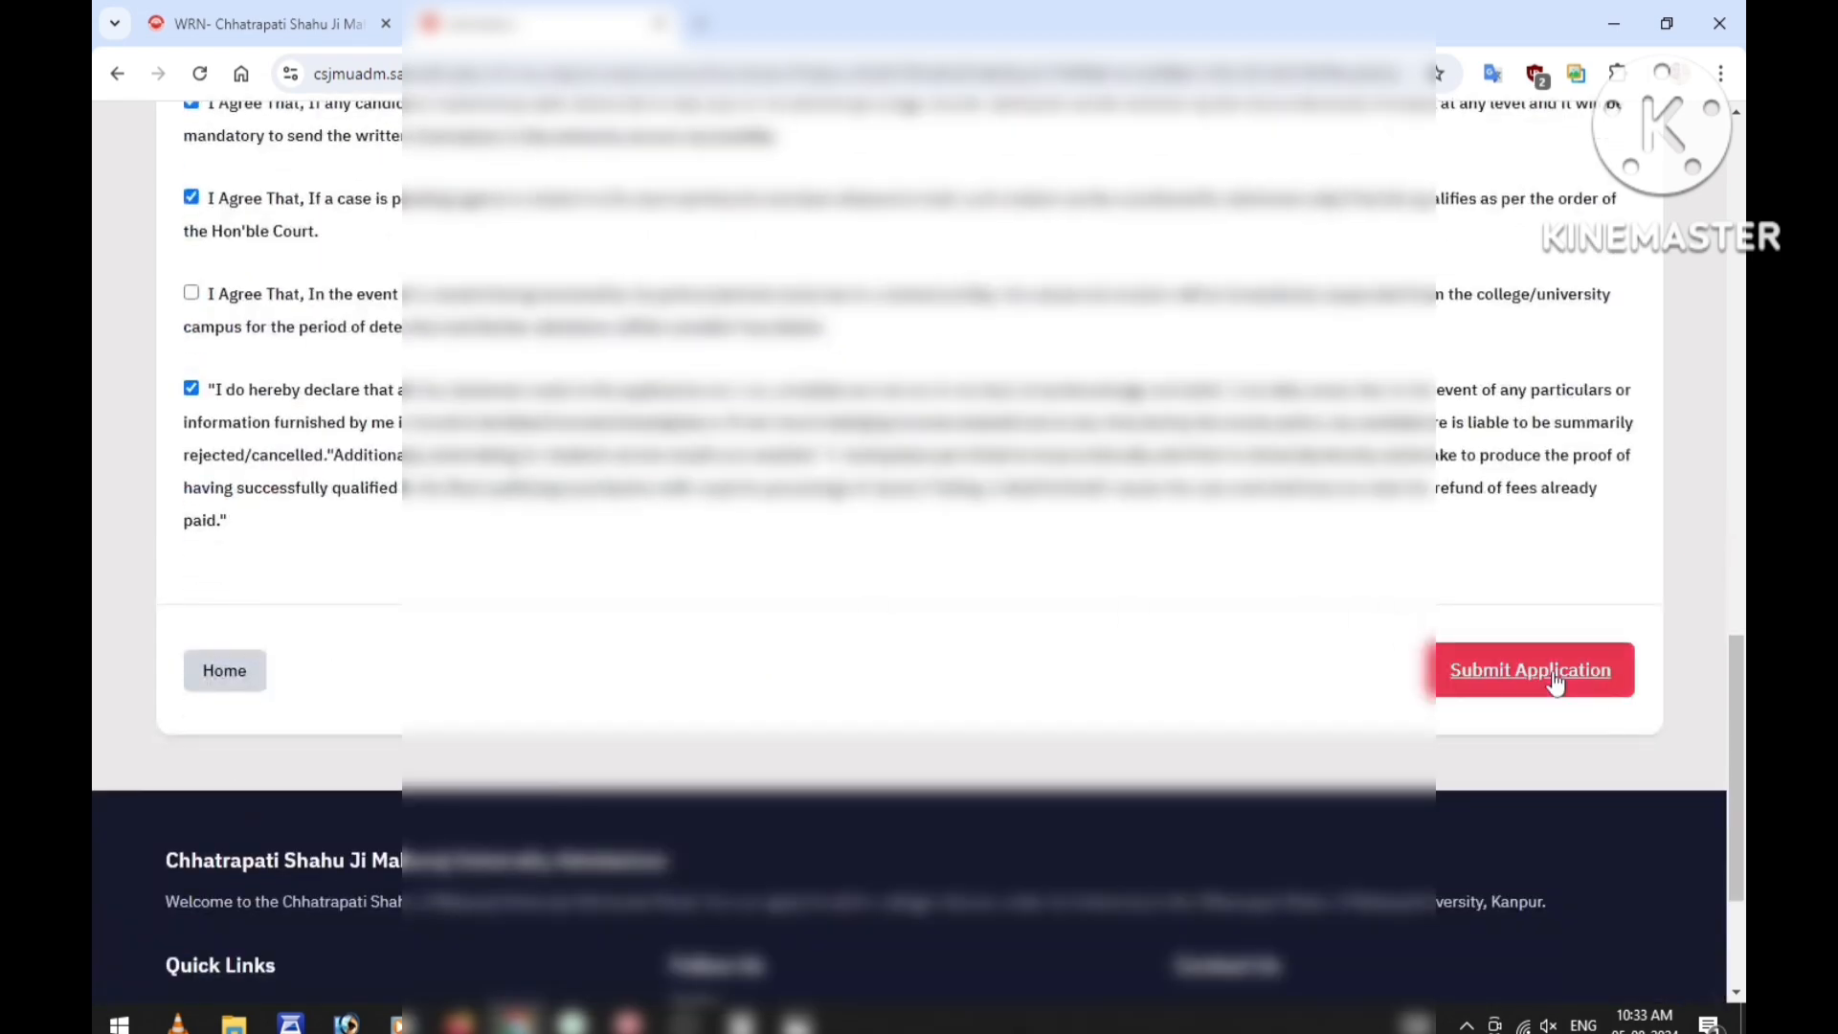
{"action": "scroll", "coordinate": [373, 297], "scroll_direction": "up", "scroll_amount": 3}
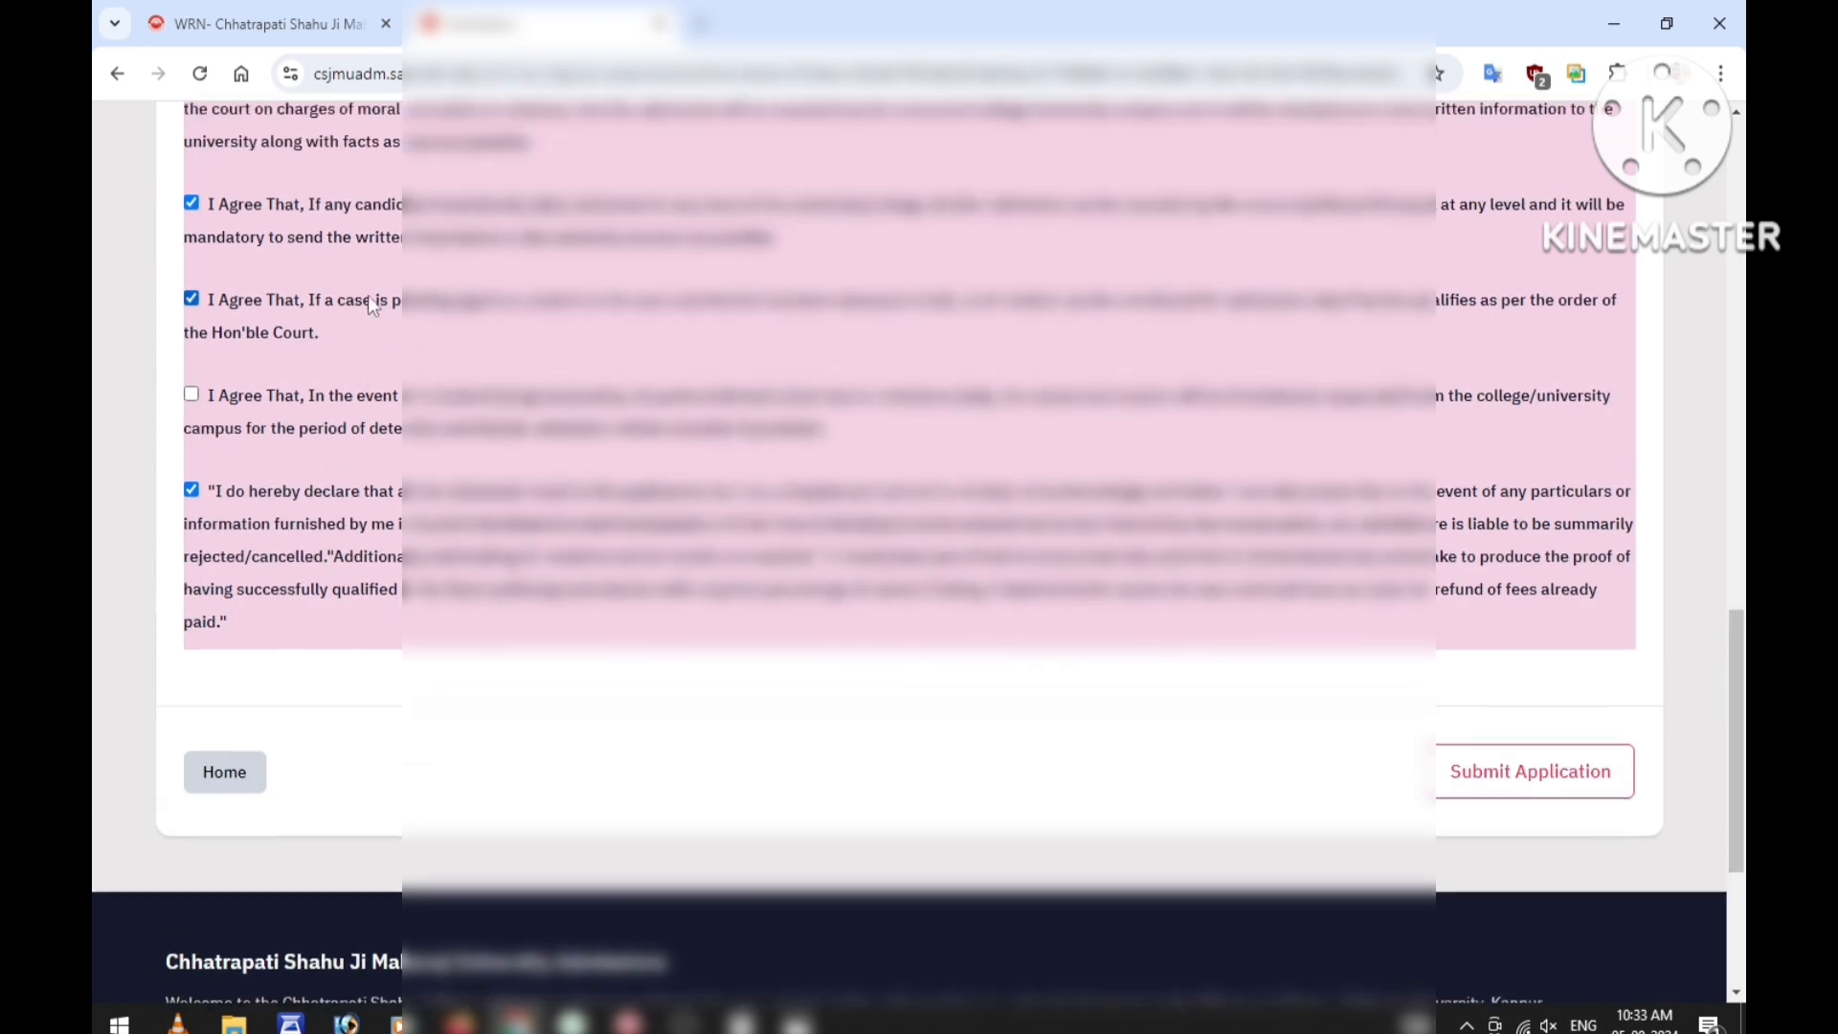
{"action": "left_click", "coordinate": [191, 526]}
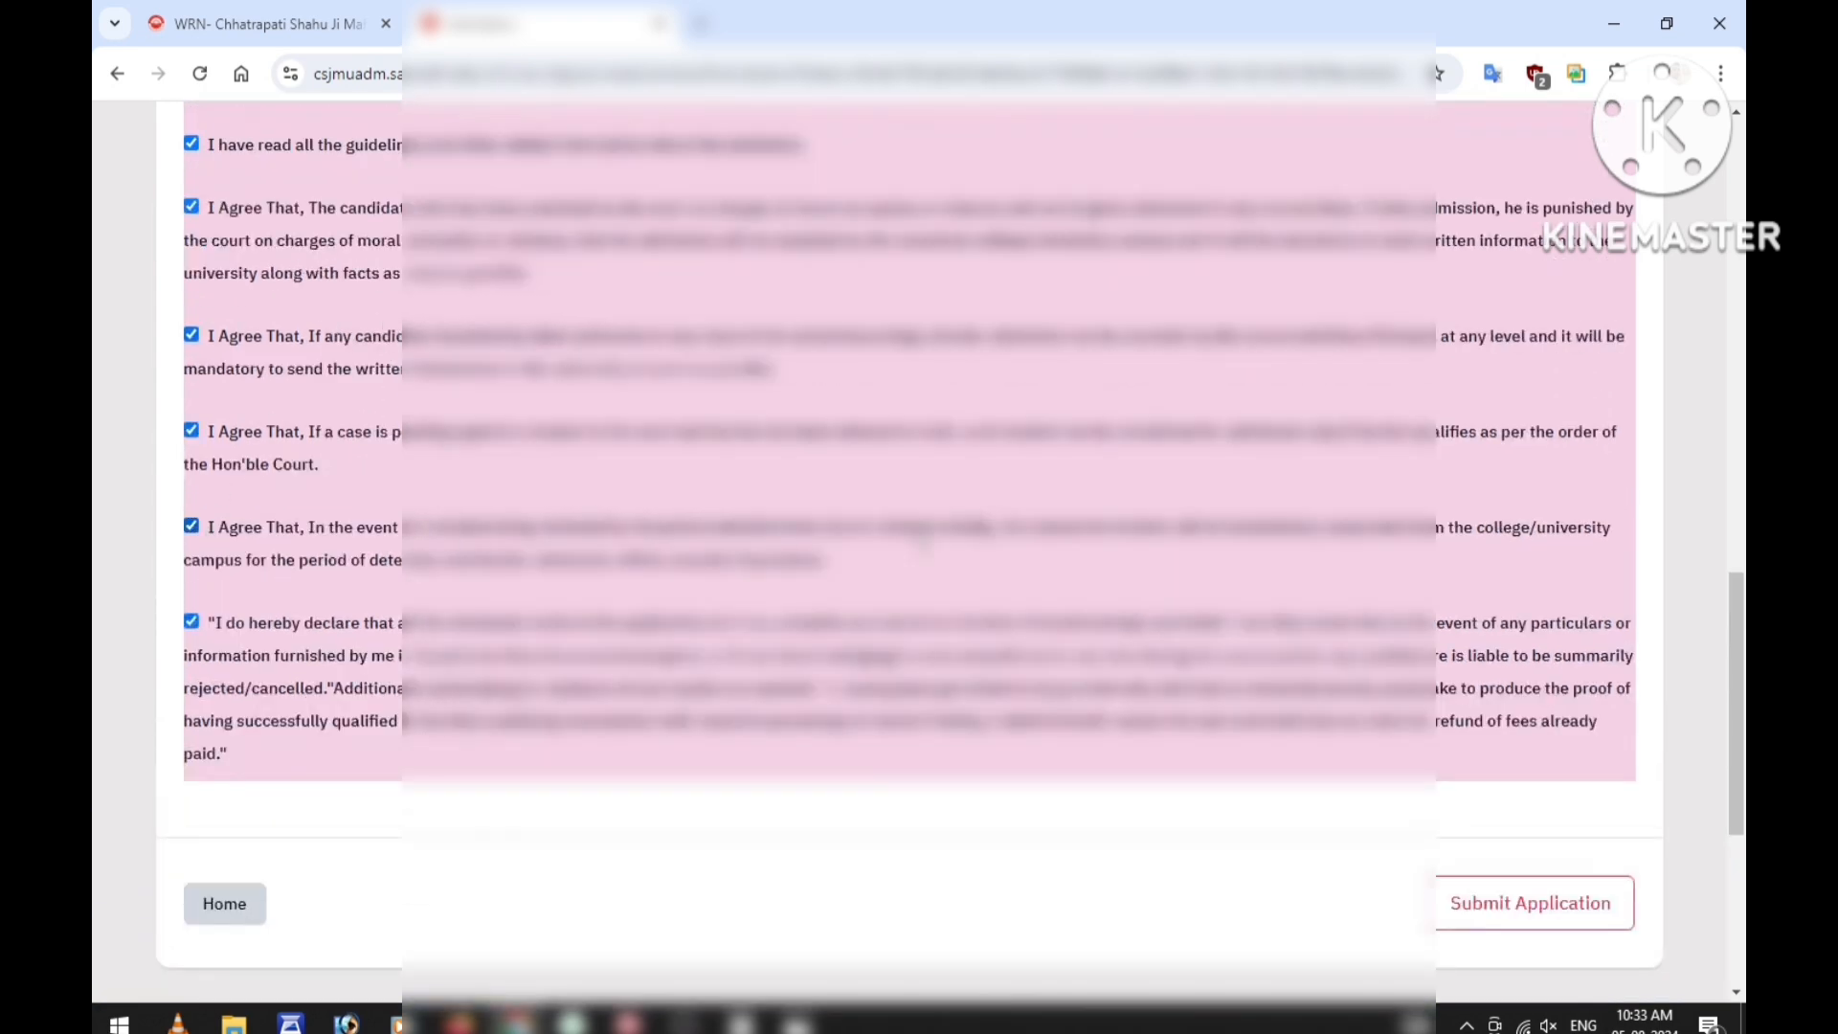
{"action": "left_click", "coordinate": [1501, 900]}
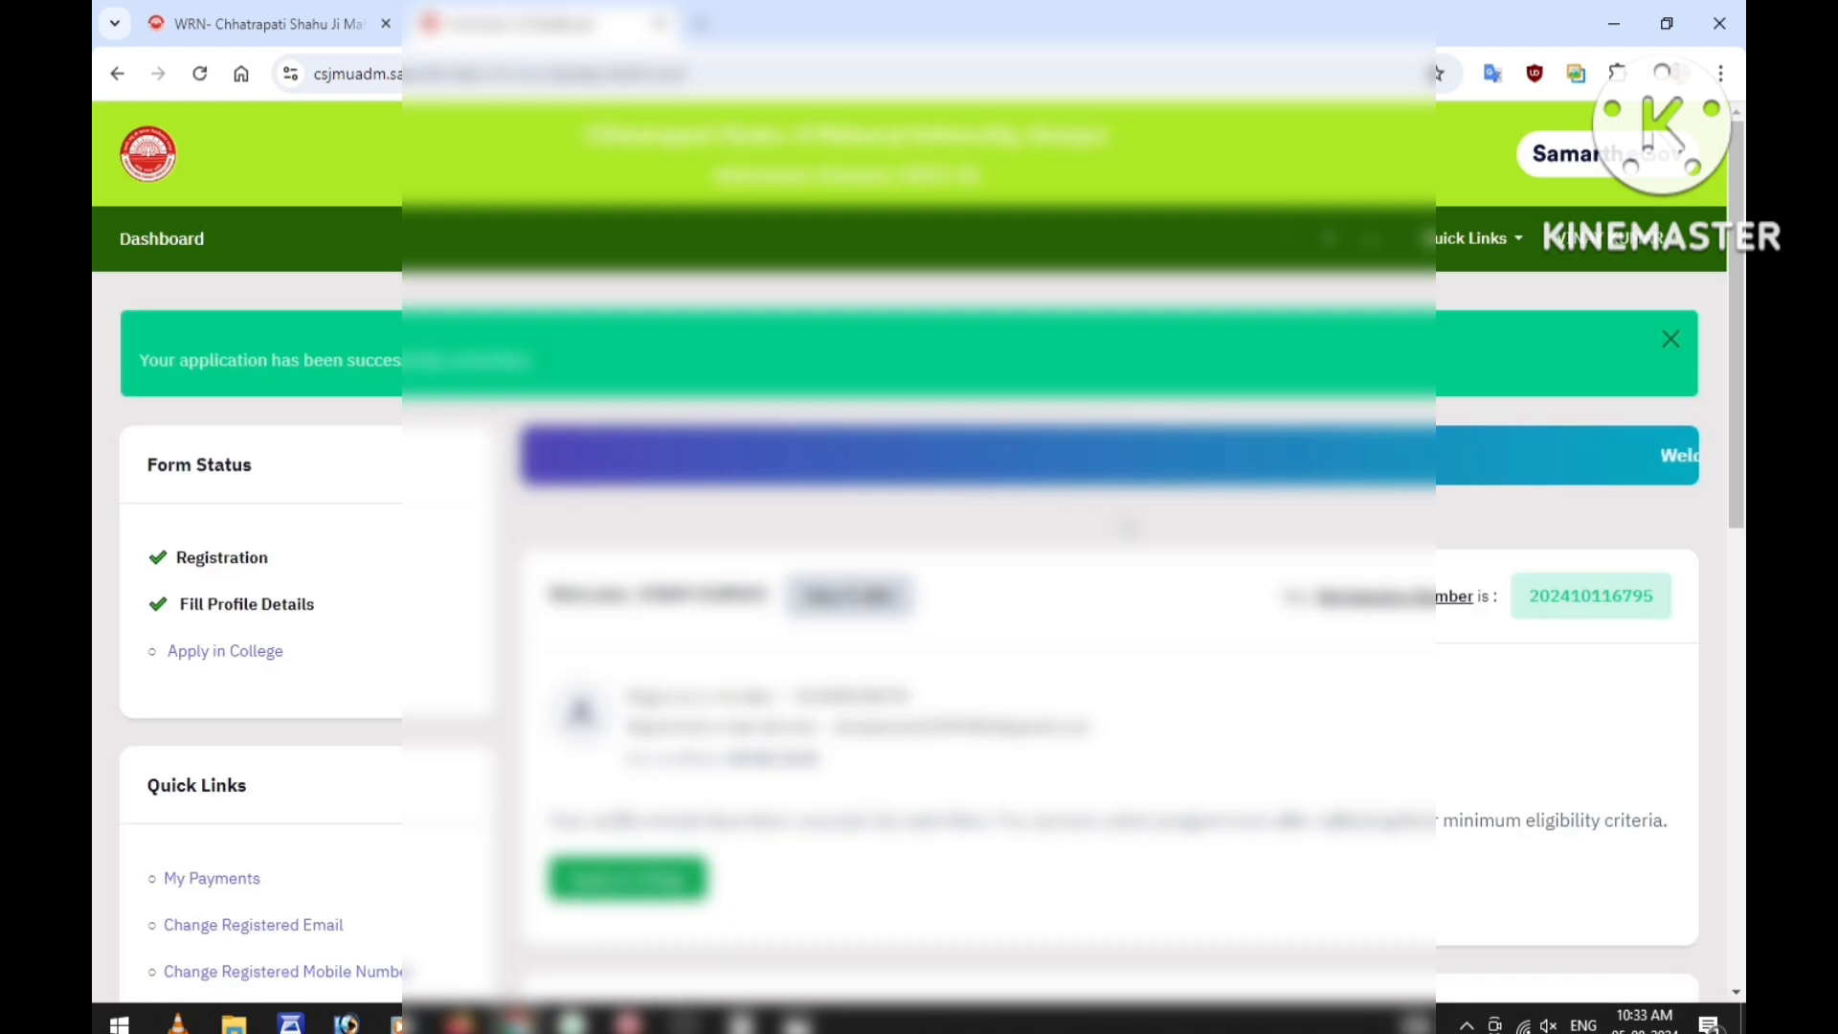
Open the submitted form from the applications table as a 2-page PDF and open its Print dialog
{"action": "scroll", "coordinate": [1128, 524], "scroll_direction": "down", "scroll_amount": 5}
{"action": "scroll", "coordinate": [1129, 524], "scroll_direction": "down", "scroll_amount": 3}
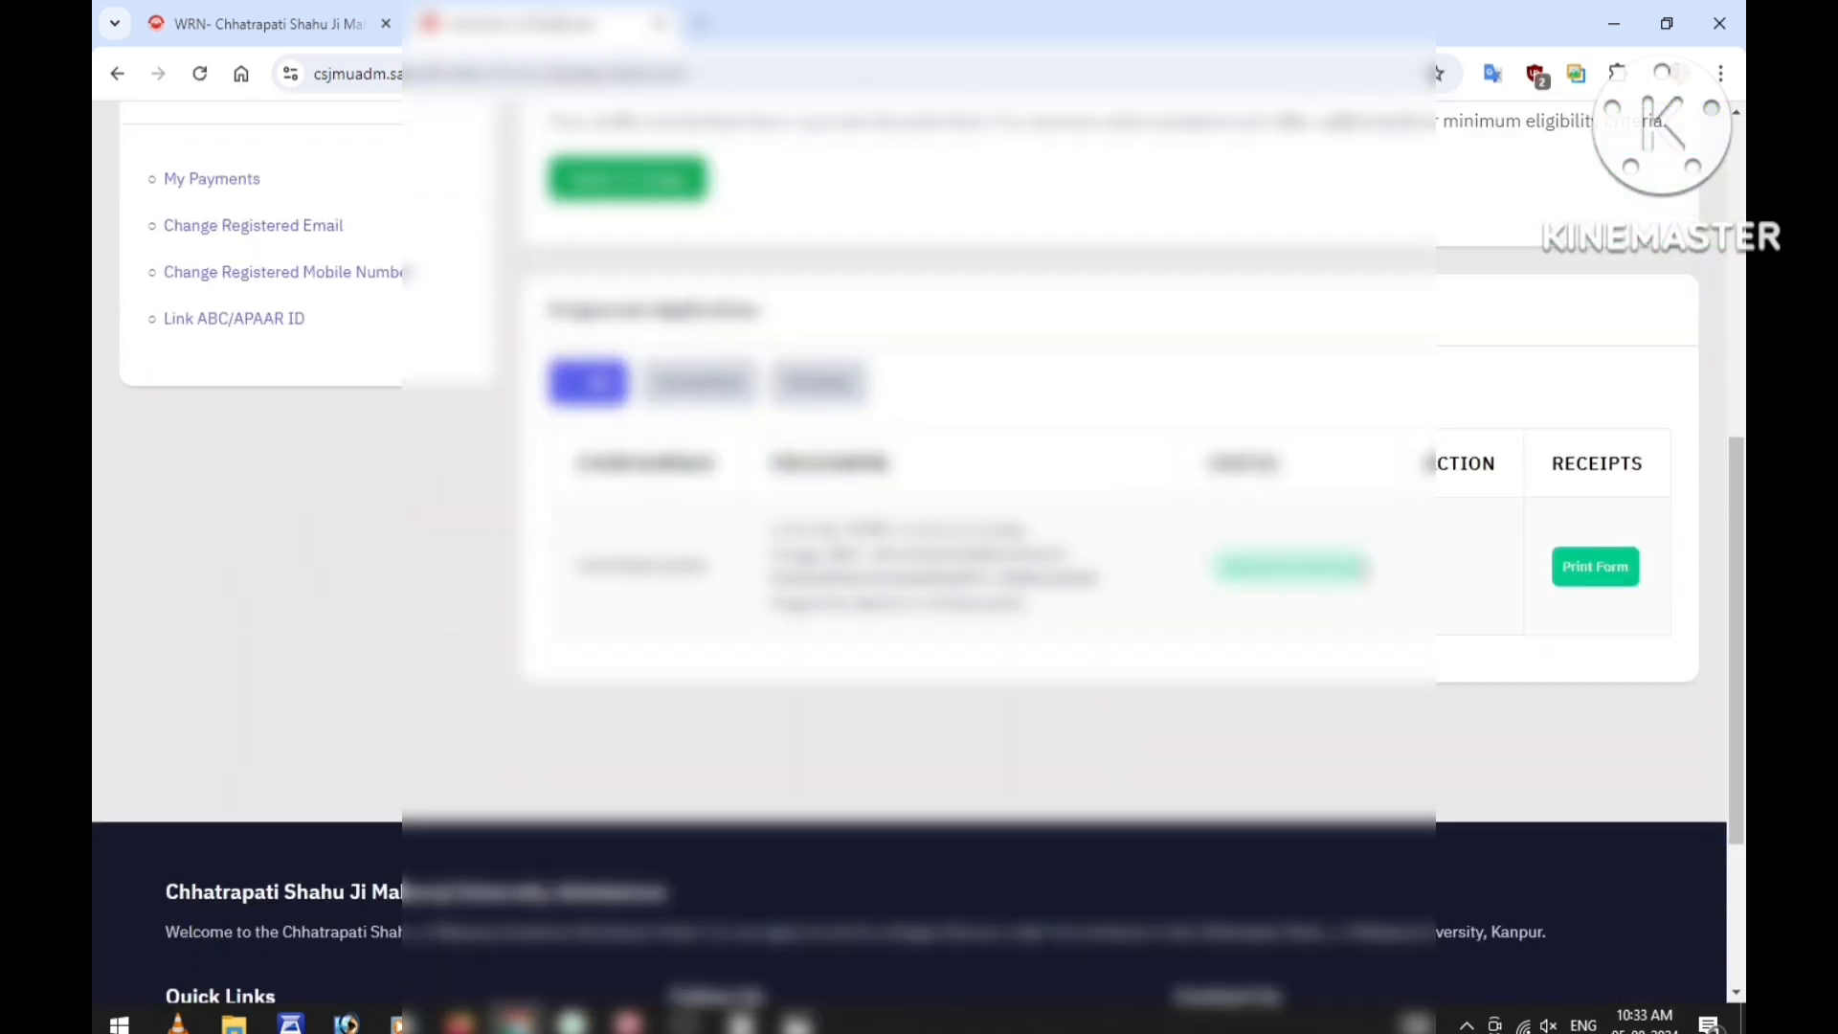
{"action": "left_click", "coordinate": [1594, 570]}
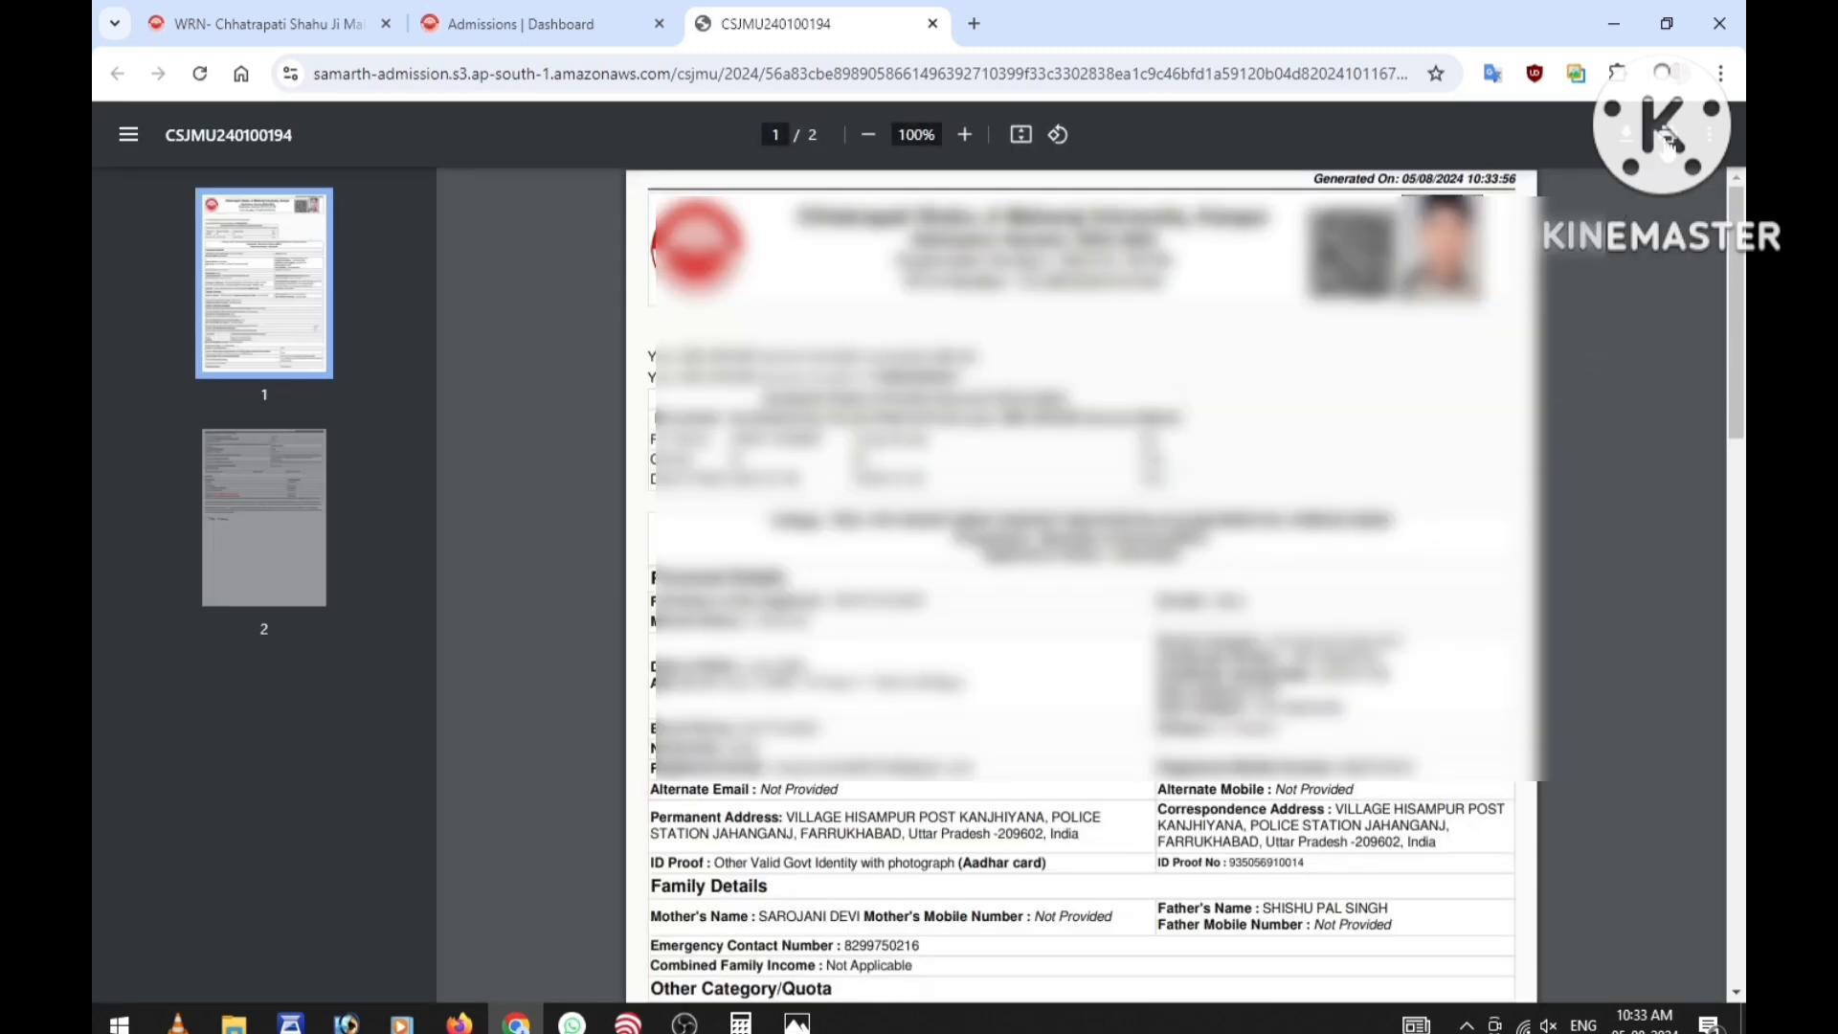
{"action": "left_click", "coordinate": [1668, 143]}
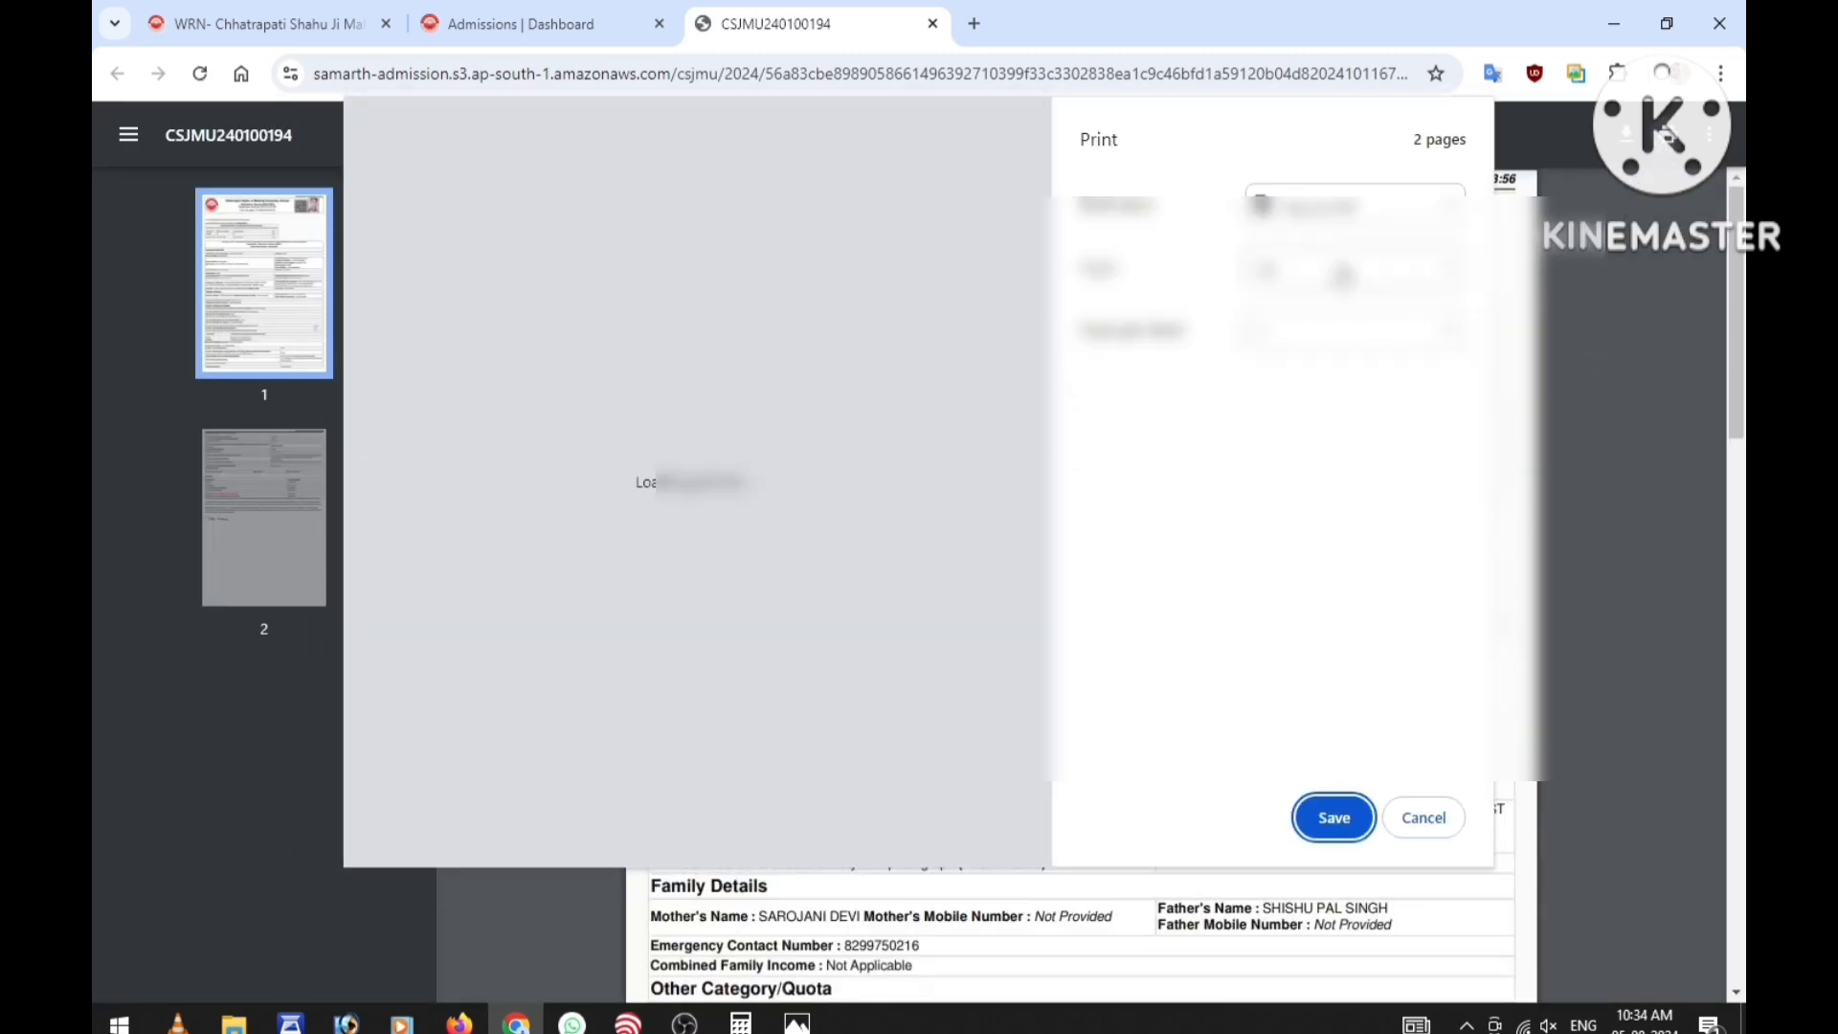